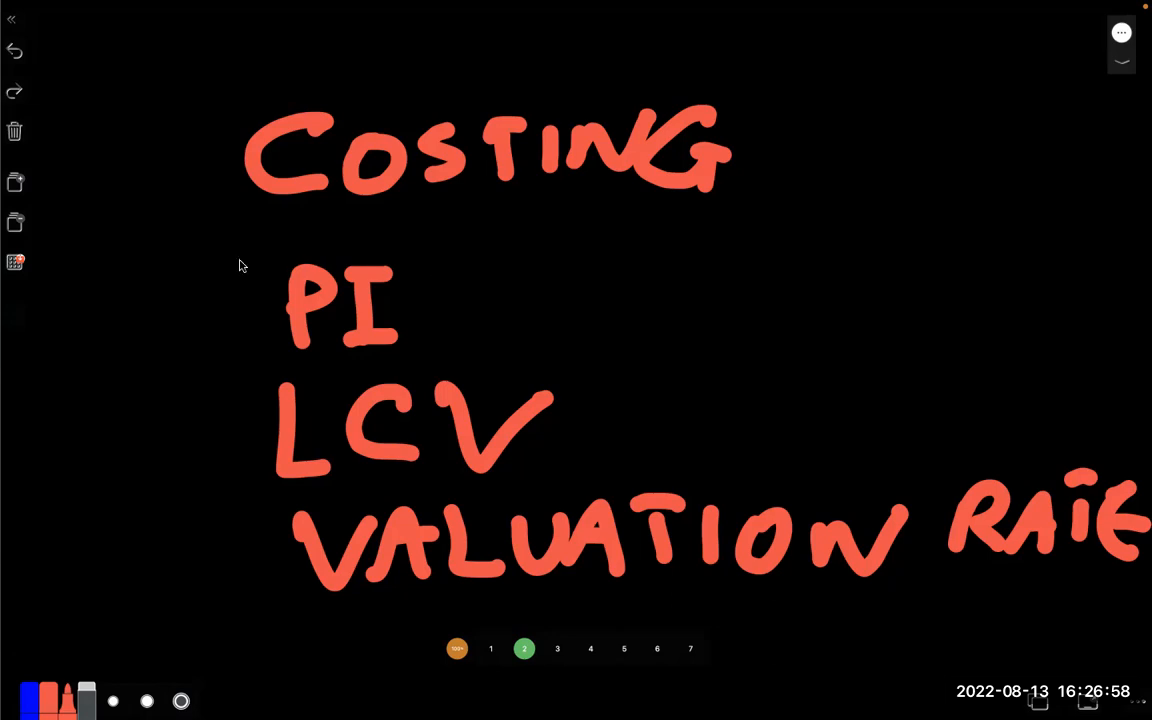
- Draw arrows beside COSTING, LCV and VALUATION RATE, then bring up the ERPNext Stock page
mouse_move(121, 238)
mouse_down()
mouse_move(224, 186)
mouse_move(180, 270)
mouse_up()
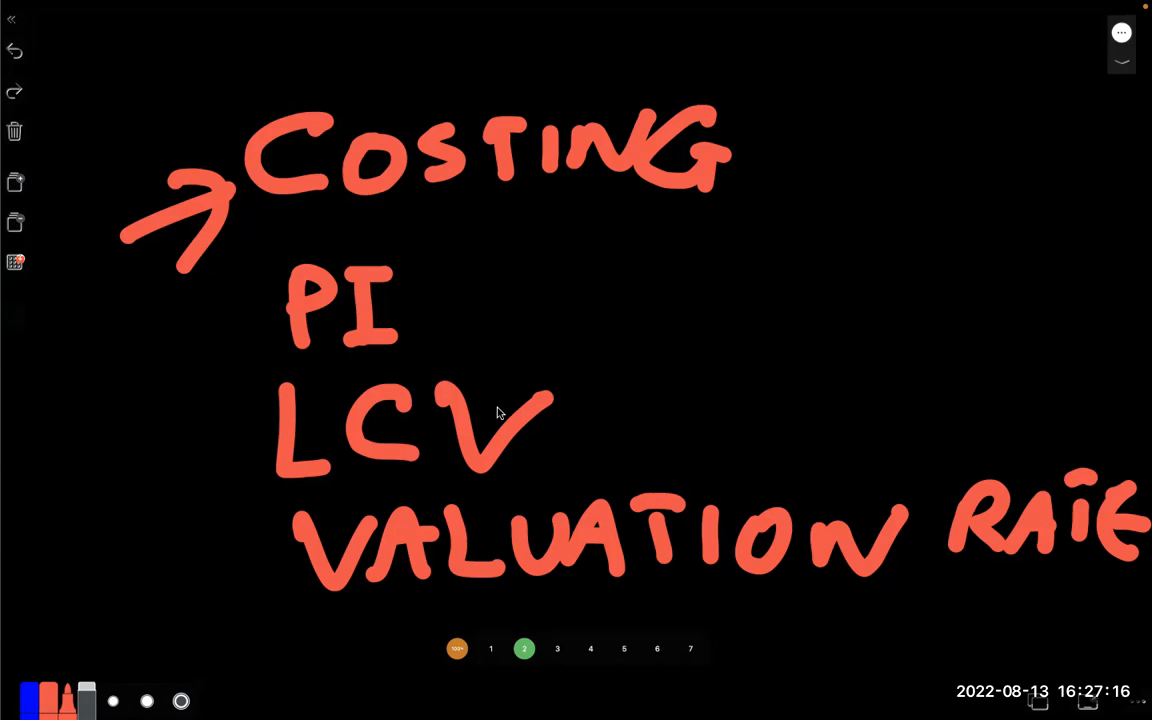
mouse_move(88, 459)
mouse_down()
mouse_move(145, 447)
mouse_move(205, 490)
mouse_up()
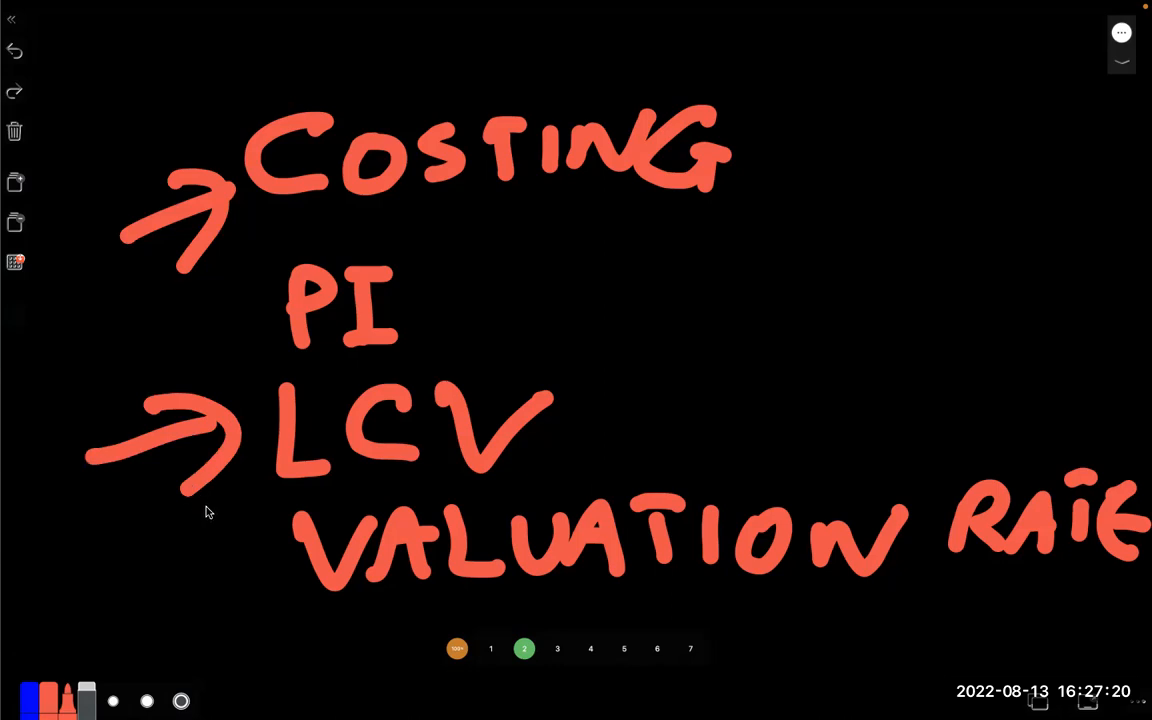
mouse_move(113, 588)
mouse_down()
mouse_move(213, 571)
mouse_move(236, 614)
mouse_up()
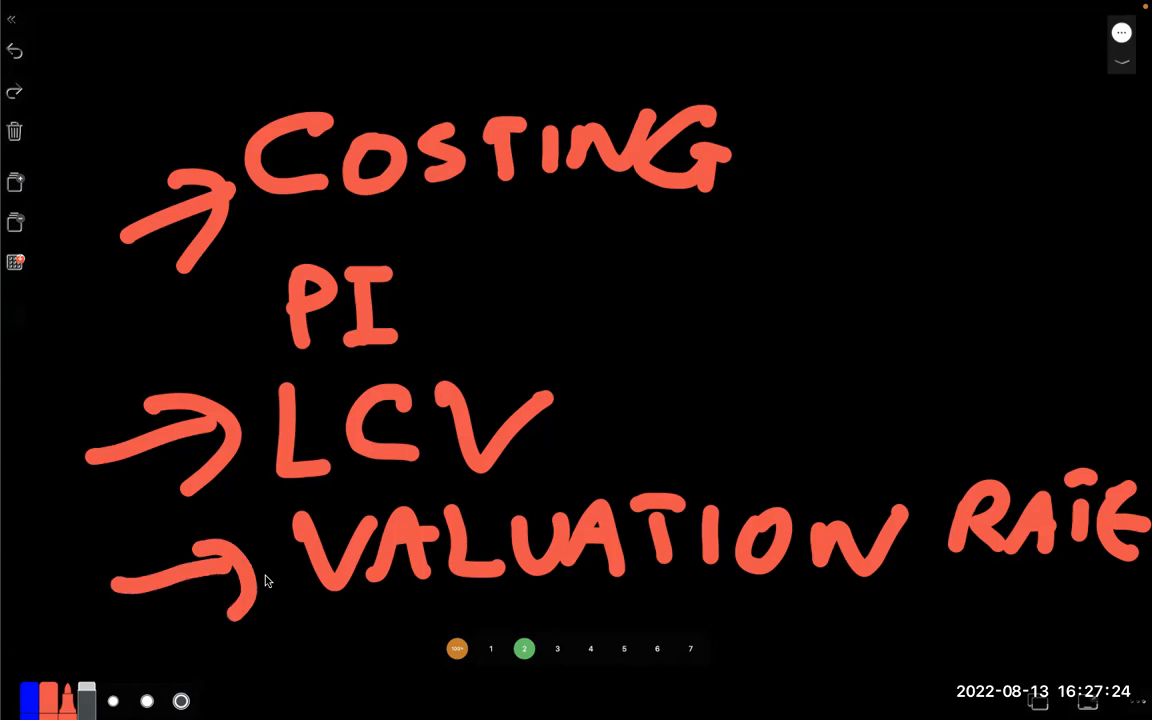
key(ctrl+Right)
key(super+Tab)
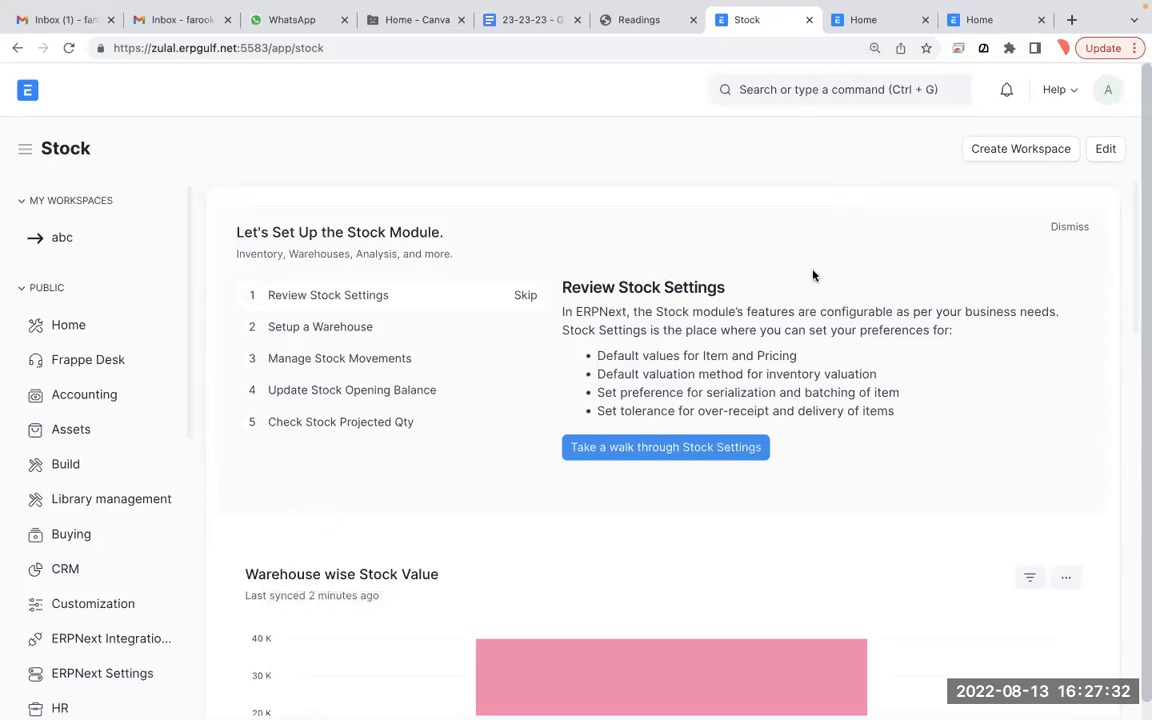
- Open the Rice Pack 100KG item from the Item List and scroll to its valuation rate
mouse_move(1042, 6)
click(807, 88)
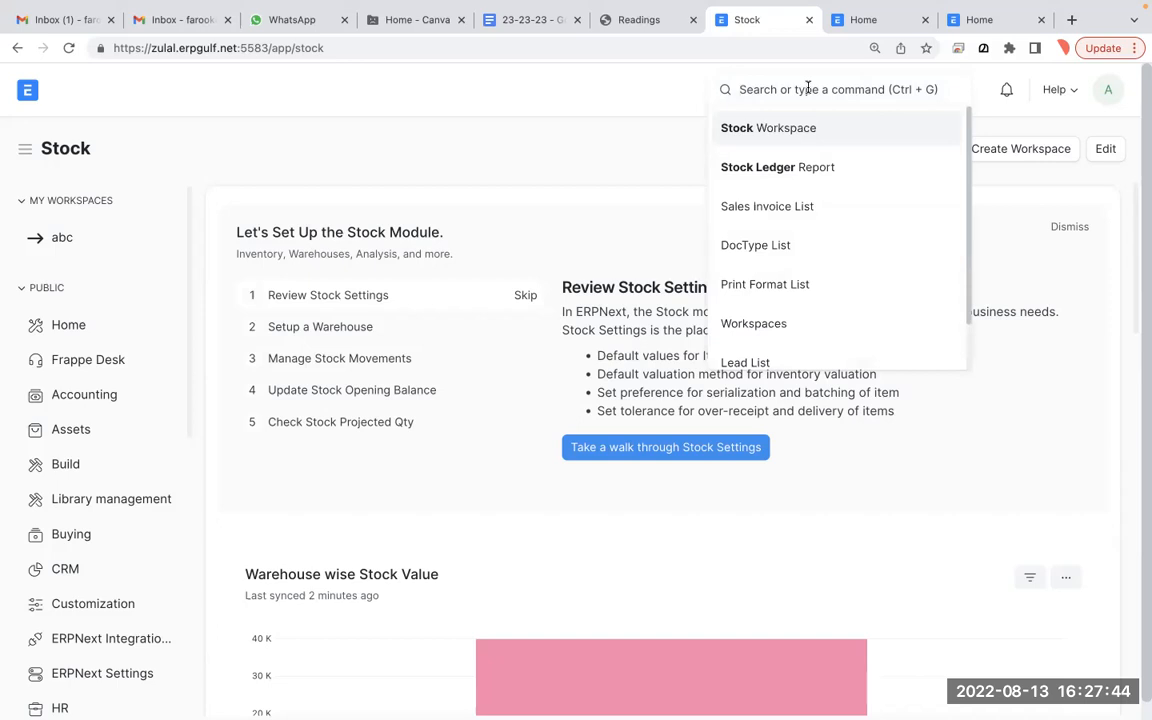
text(item lis)
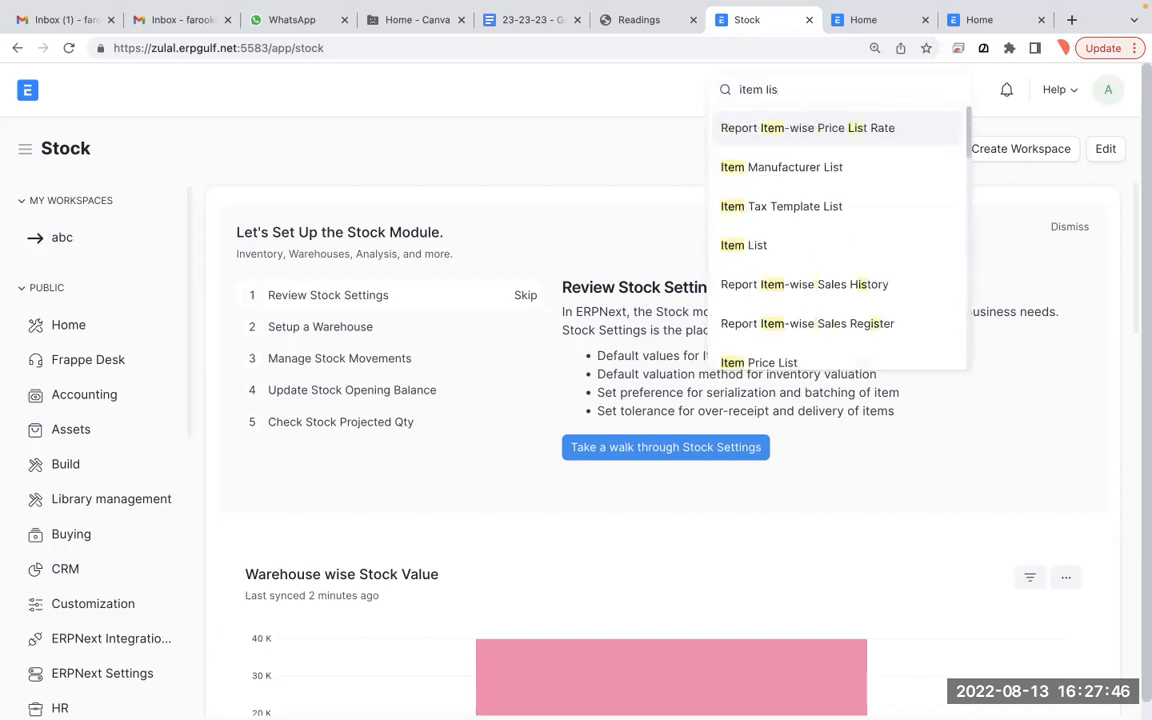
click(765, 244)
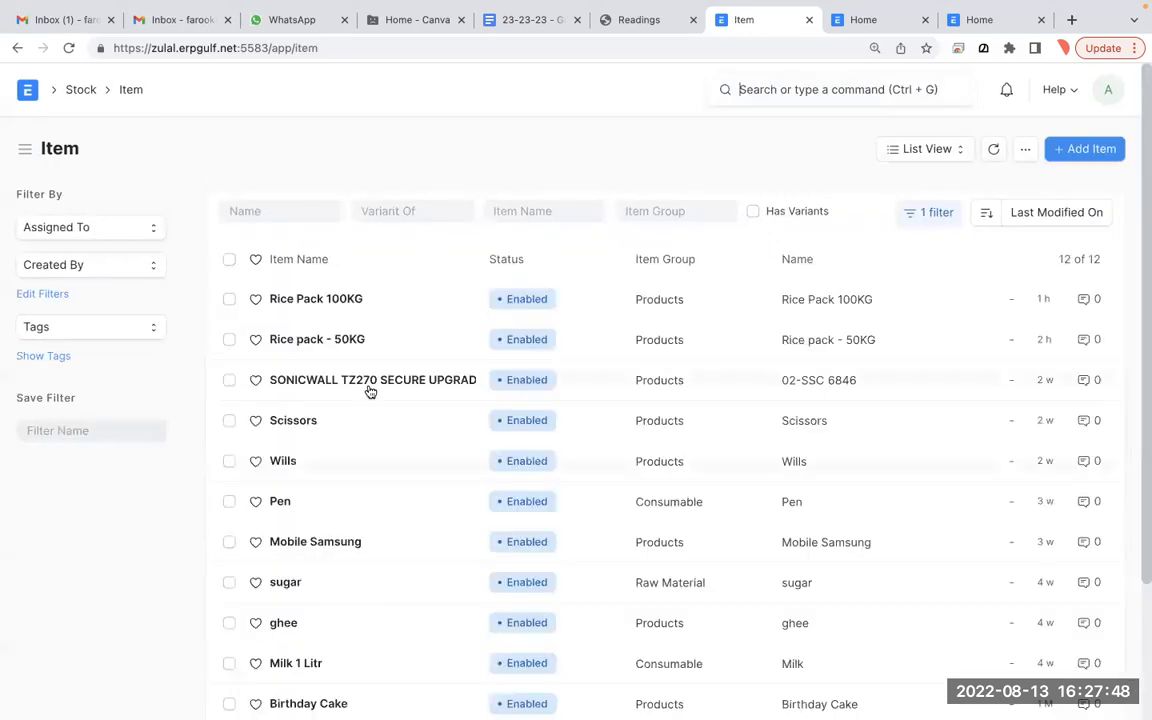
click(352, 305)
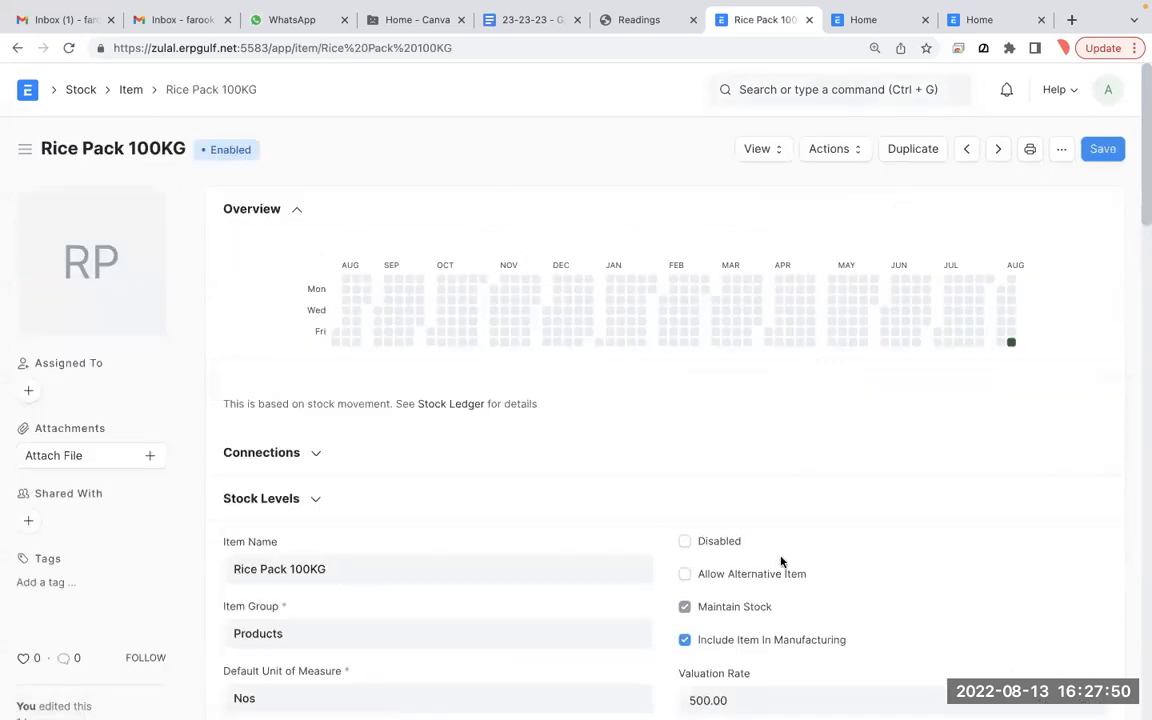
scroll(780, 557, down, 3)
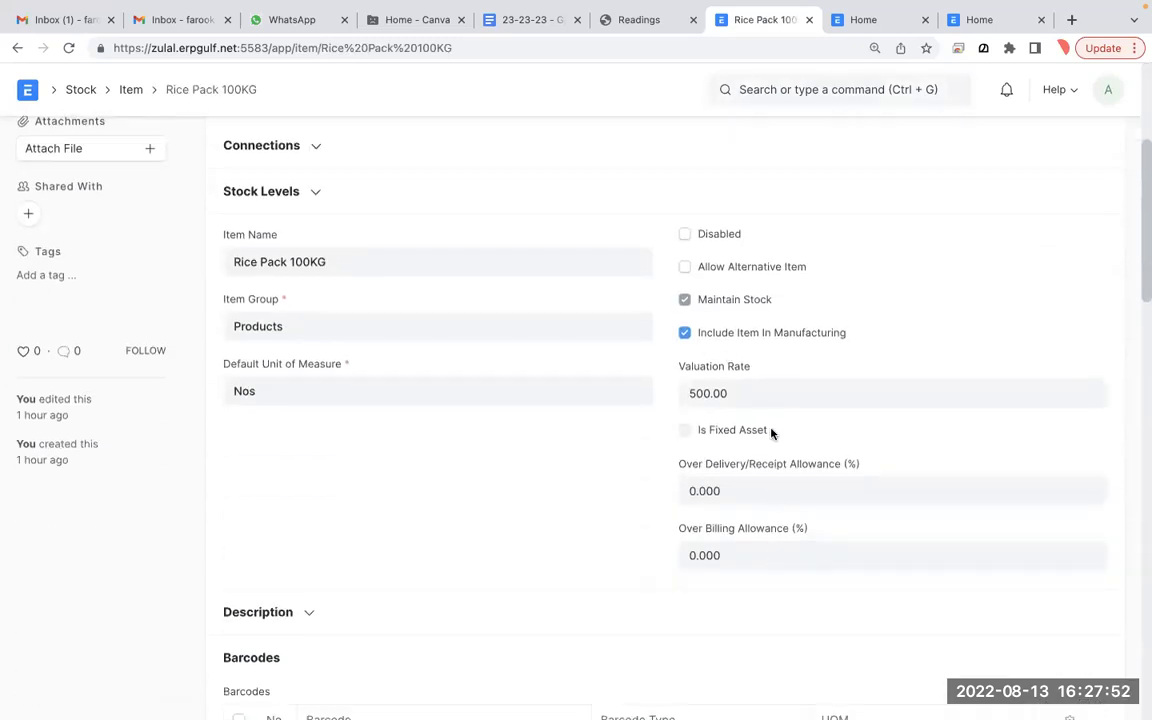
- Annotate the Rice Pack item form in full screen, marking its stock settings and writing 10
key(ctrl+Tab)
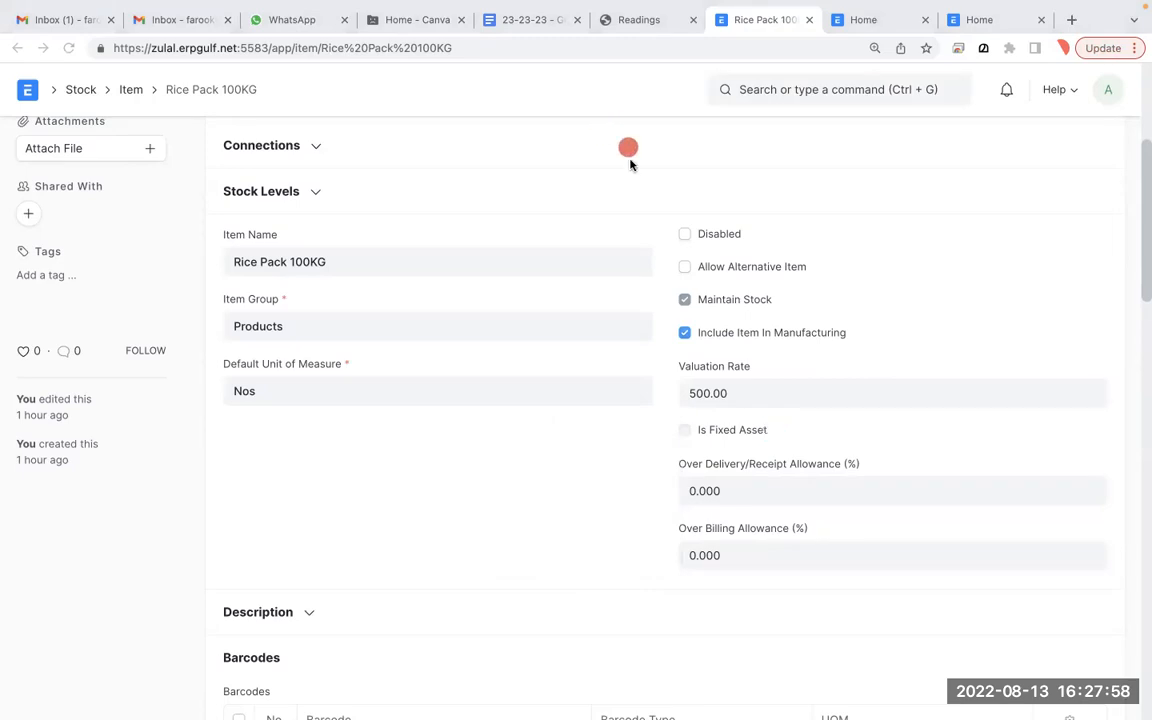
mouse_move(780, 338)
mouse_down()
mouse_move(606, 352)
mouse_move(830, 320)
mouse_move(609, 324)
mouse_up()
mouse_move(519, 7)
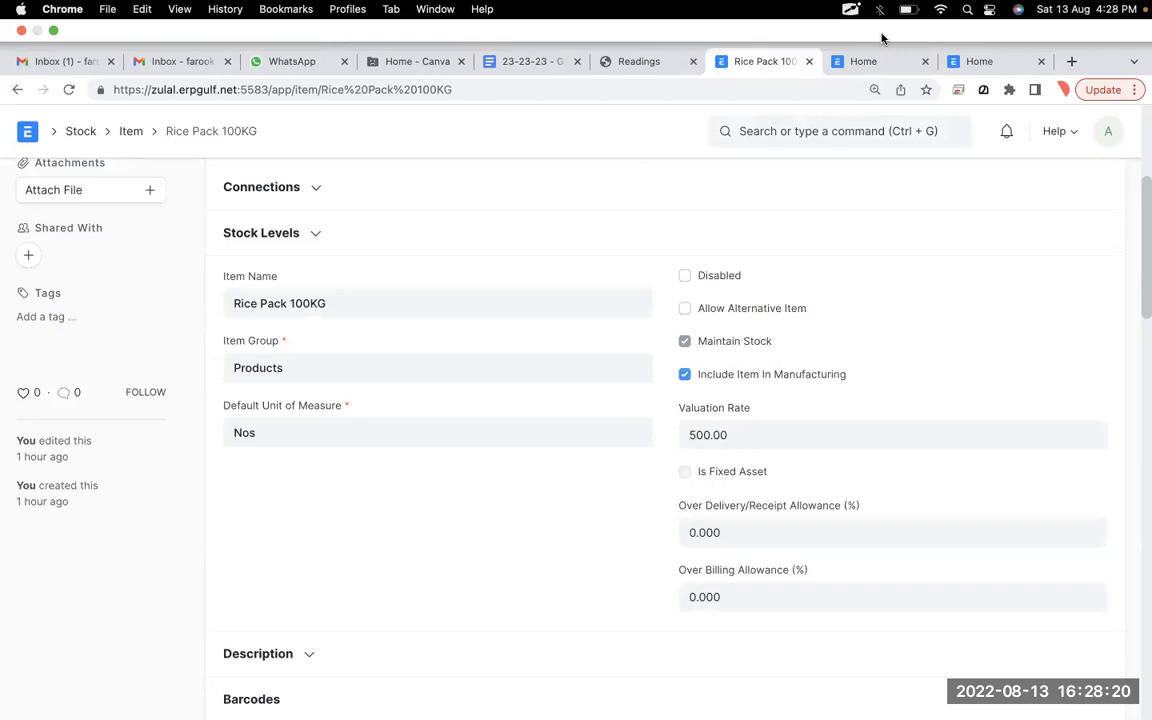
key(ctrl+super+f)
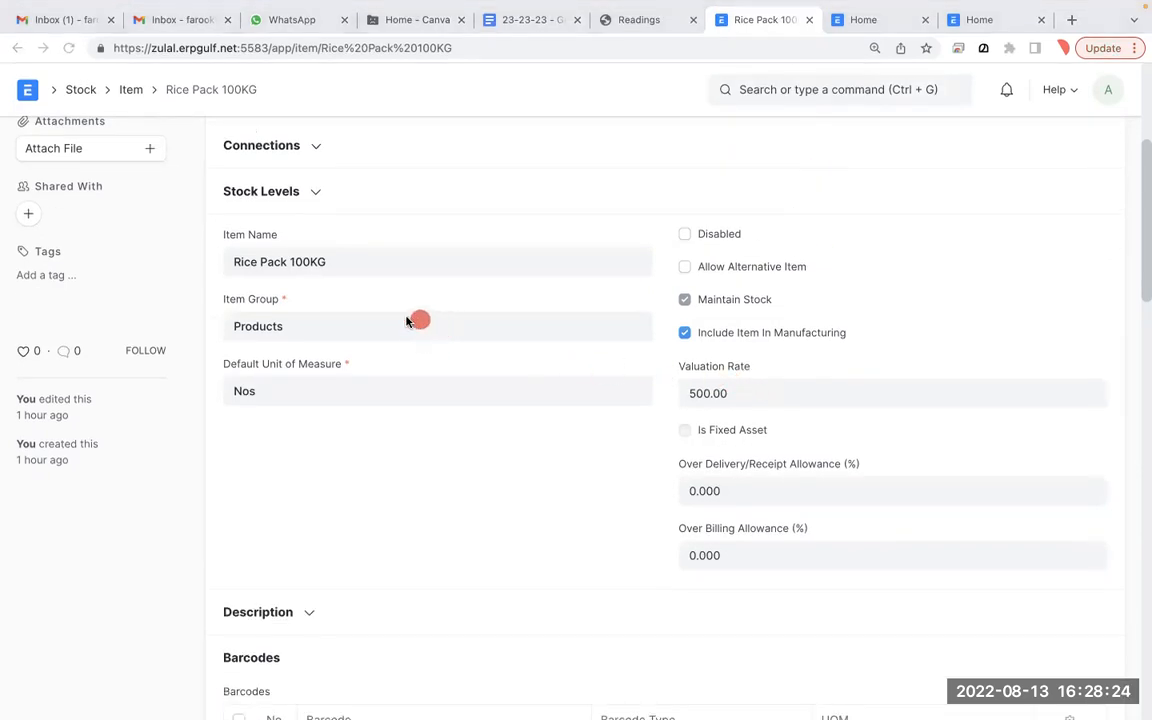
drag(303, 281, 303, 367)
mouse_move(358, 280)
mouse_down()
mouse_move(349, 291)
mouse_move(358, 284)
mouse_up()
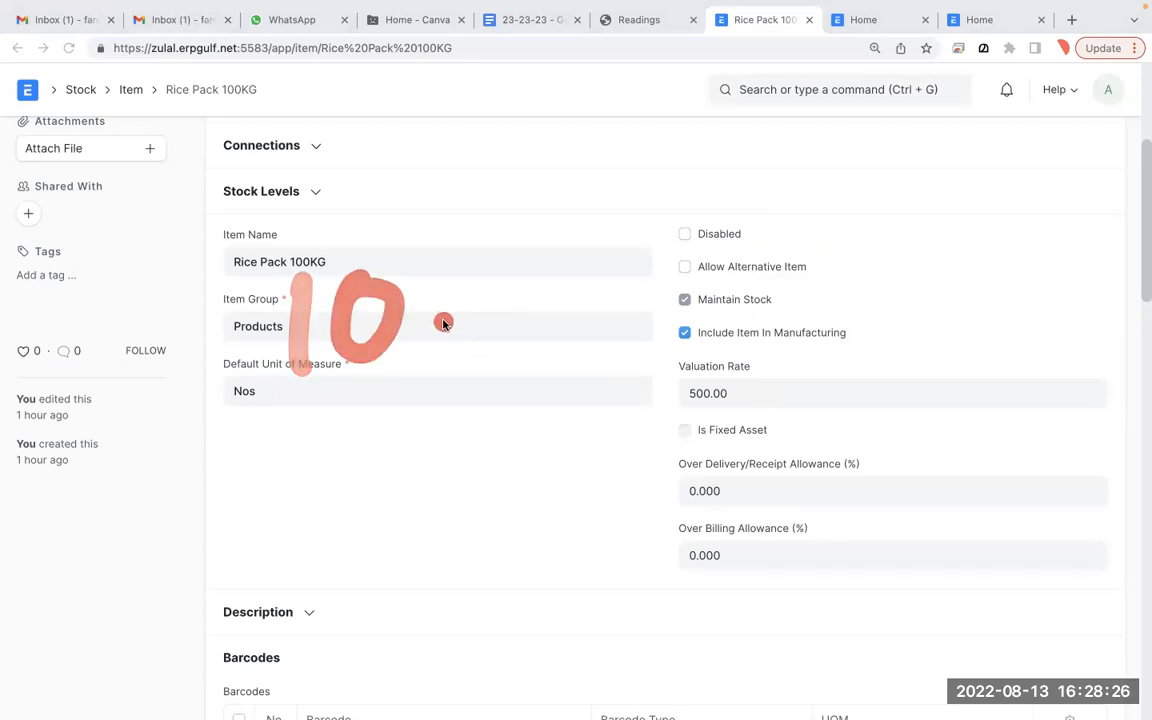
- Switch back to the Whiteboard notes listing COSTING, PI, LCV and VALUATION RATE
key(ctrl+Left)
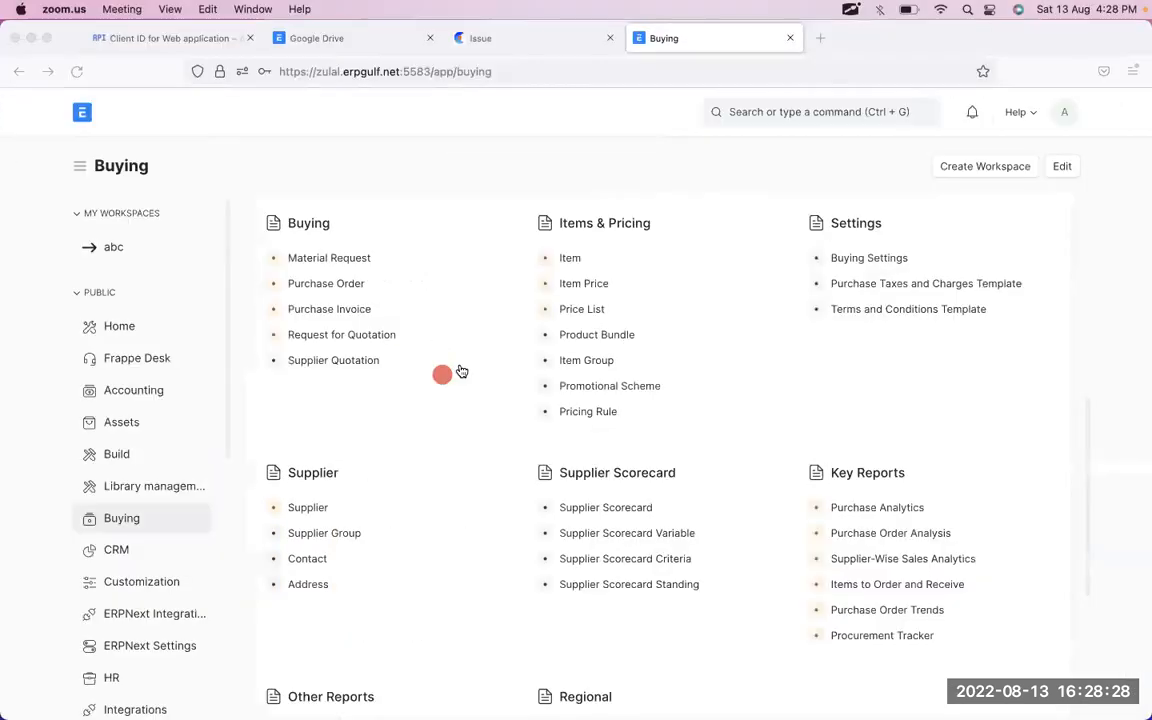
key(super+Tab)
key(super+Tab)
key(super+Tab)
key(super+Tab)
key(super+Tab)
key(super+Tab)
key(super+Tab)
key(super+Tab)
key(super+Tab)
key(super+Tab)
key(super+Tab)
key(super+Tab)
key(super+Tab)
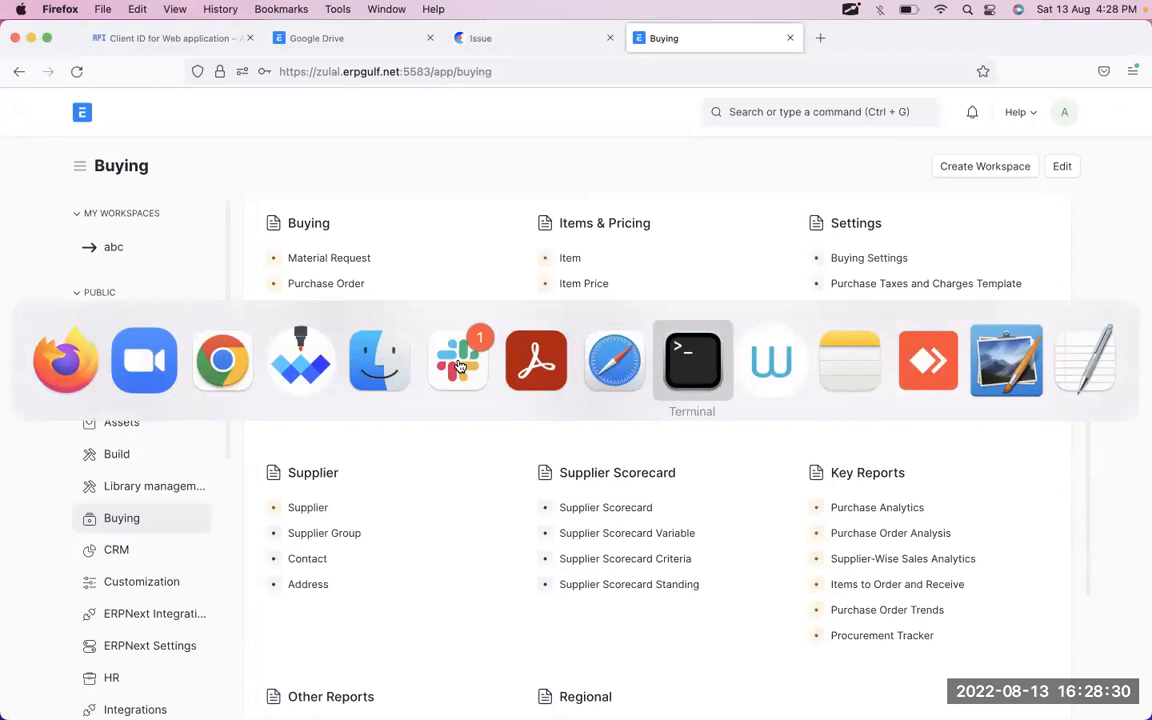
key(super+Tab)
key(super+Tab)
key(super+Tab)
key(super+Tab)
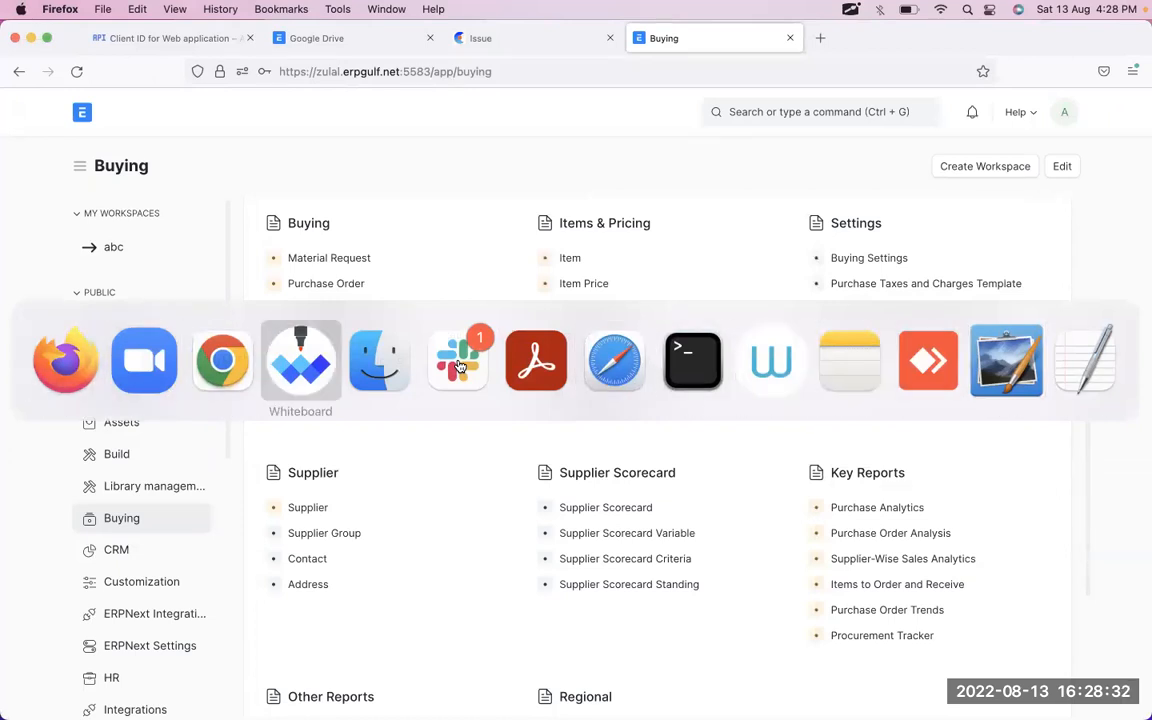
click(561, 650)
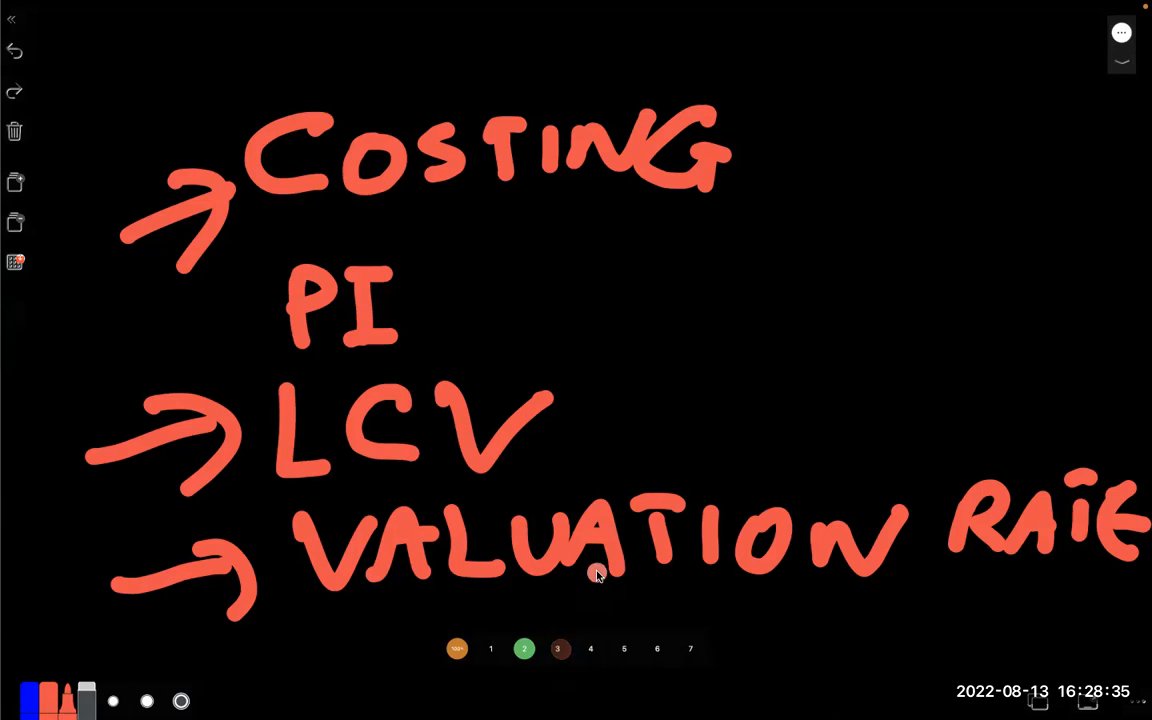
- On blank page 3, write the first line 10 - 100 = 1000
click(558, 650)
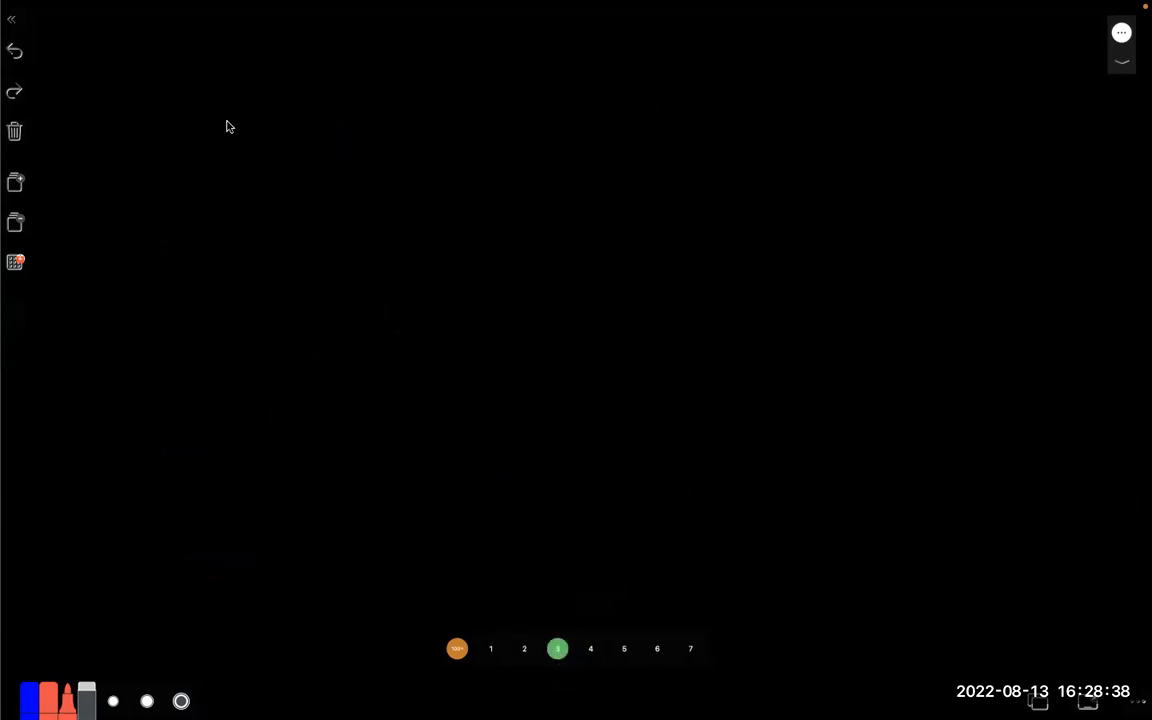
drag(187, 146, 177, 228)
mouse_move(232, 158)
mouse_down()
mouse_move(342, 179)
mouse_move(384, 214)
mouse_up()
mouse_move(420, 158)
mouse_down()
mouse_move(424, 185)
mouse_move(420, 158)
mouse_up()
mouse_move(468, 158)
mouse_down()
mouse_move(455, 200)
mouse_move(468, 160)
mouse_up()
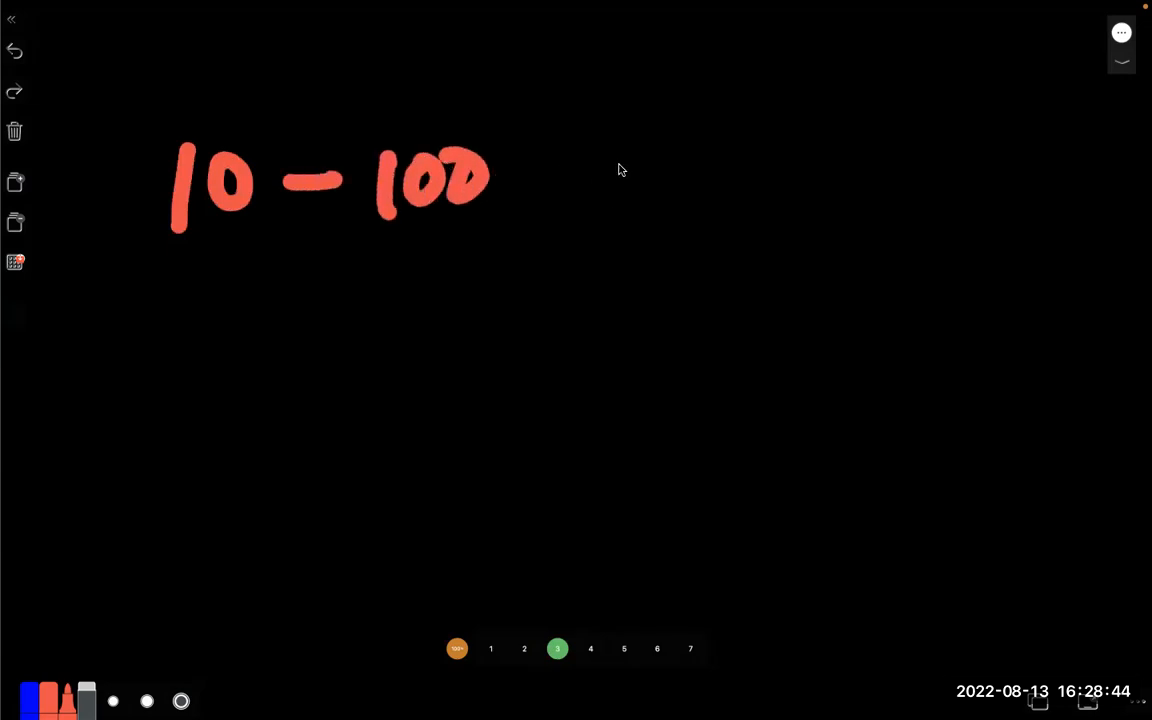
drag(598, 173, 664, 185)
drag(766, 145, 763, 204)
drag(818, 146, 921, 149)
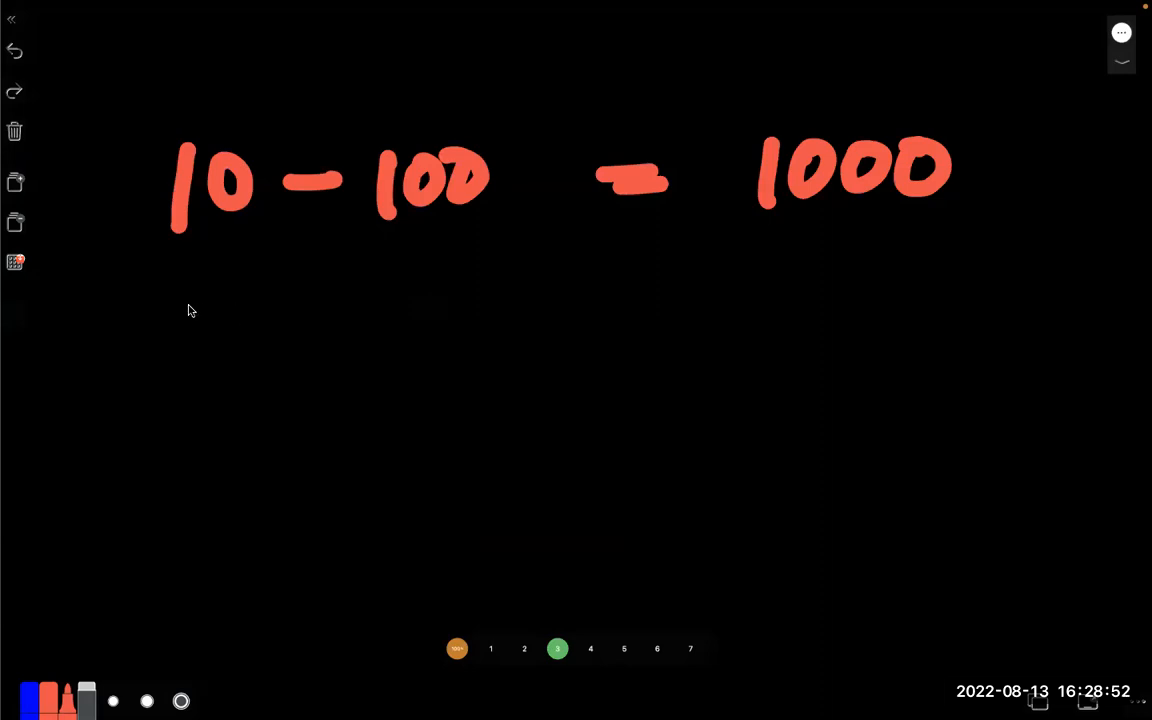
- Write the second line 10 - 200 = 2000 below it
drag(192, 293, 187, 358)
drag(248, 298, 245, 301)
drag(306, 338, 438, 345)
mouse_move(484, 287)
mouse_down()
mouse_move(473, 321)
mouse_move(482, 288)
mouse_up()
mouse_move(520, 283)
mouse_down()
mouse_move(517, 324)
mouse_move(515, 285)
mouse_up()
drag(670, 303, 726, 315)
drag(836, 262, 848, 328)
drag(893, 276, 985, 268)
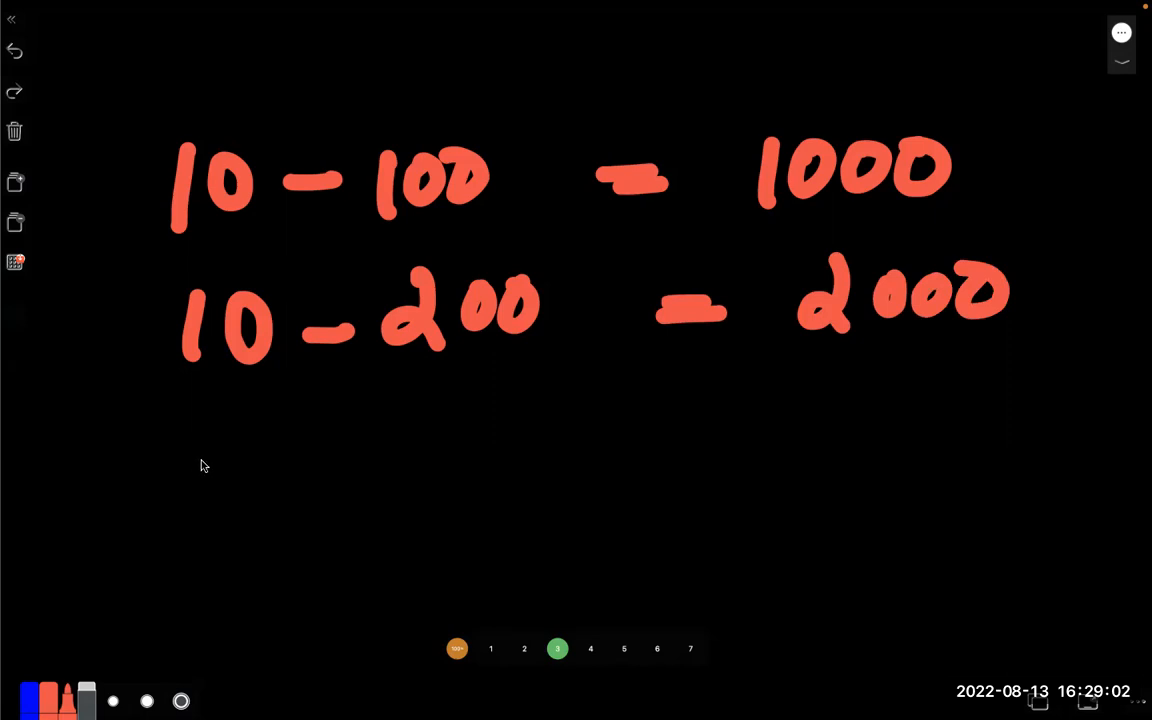
- Write the totals: quantity 20 on the left and amount 3000 on the right
drag(174, 465, 224, 545)
drag(268, 462, 262, 468)
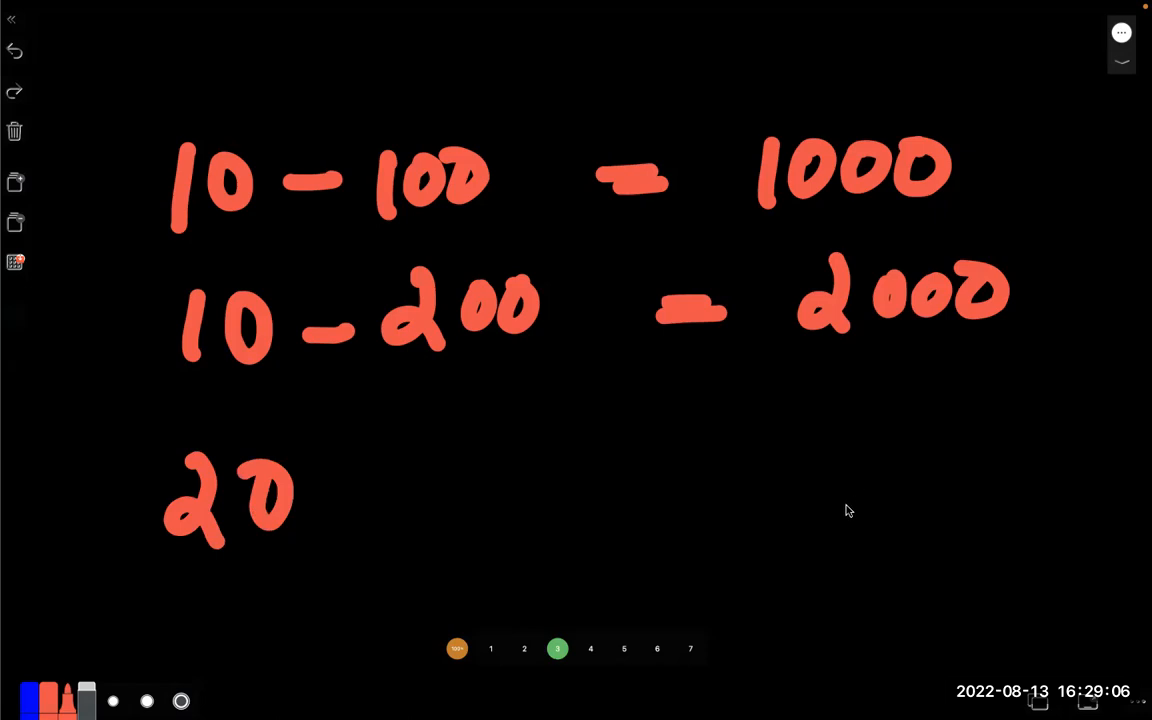
mouse_move(850, 462)
mouse_down()
mouse_move(895, 480)
mouse_move(858, 538)
mouse_up()
mouse_move(940, 476)
mouse_down()
mouse_move(946, 489)
mouse_move(938, 477)
mouse_up()
drag(990, 474, 990, 480)
drag(1048, 456, 1052, 462)
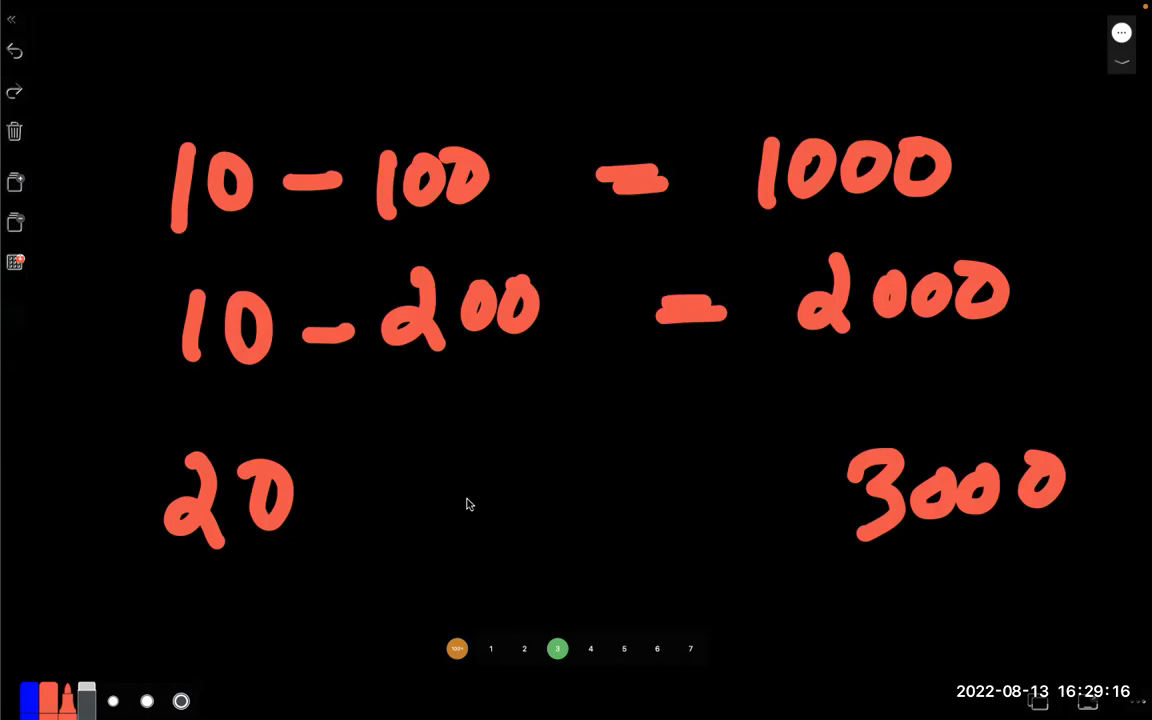
- Write the division 3000/20 on the whiteboard
mouse_move(443, 537)
mouse_down()
mouse_move(478, 520)
mouse_move(512, 545)
mouse_up()
drag(542, 538, 572, 545)
drag(619, 500, 598, 630)
mouse_move(644, 545)
mouse_down()
mouse_move(632, 590)
mouse_move(650, 600)
mouse_up()
drag(680, 550, 678, 553)
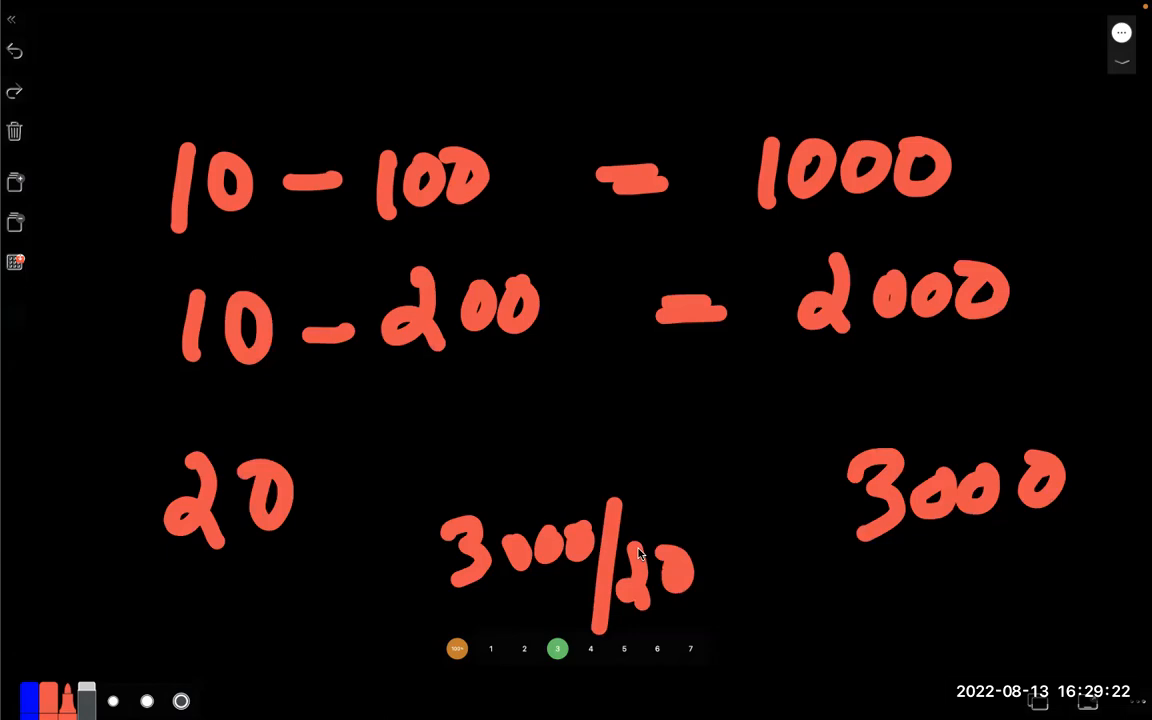
key(super+space)
- Launch the Calculator and compute 3000/20
text(calc)
key(Return)
text(3000)
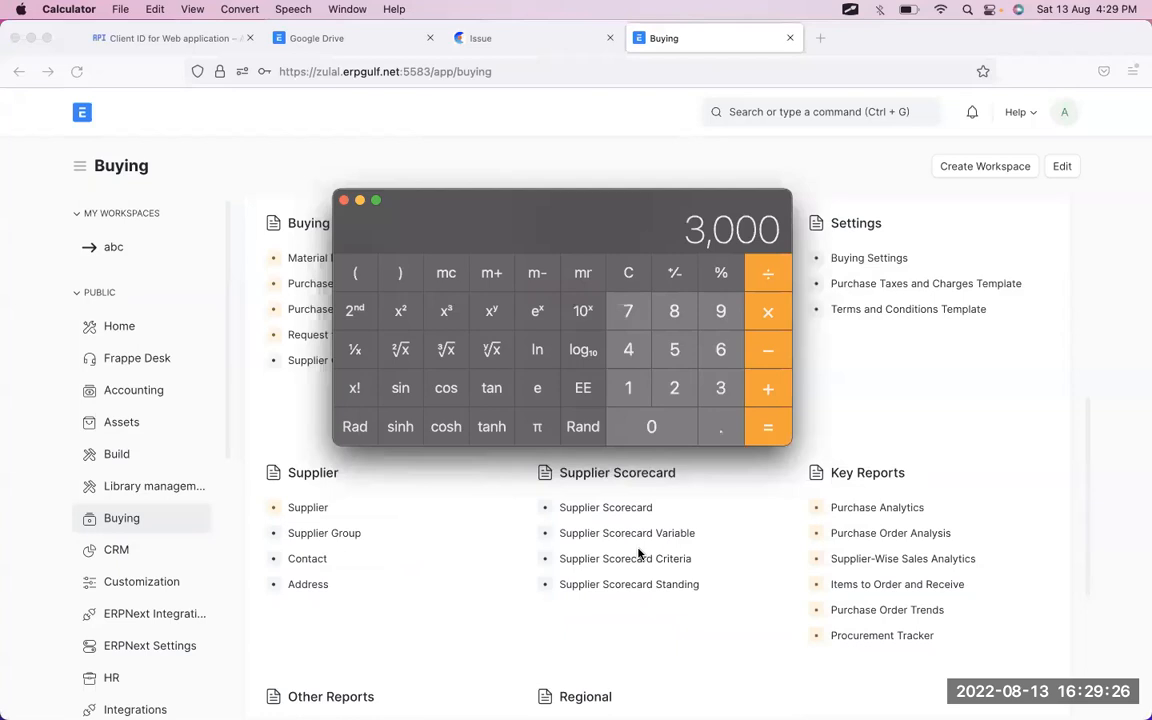
text(/20)
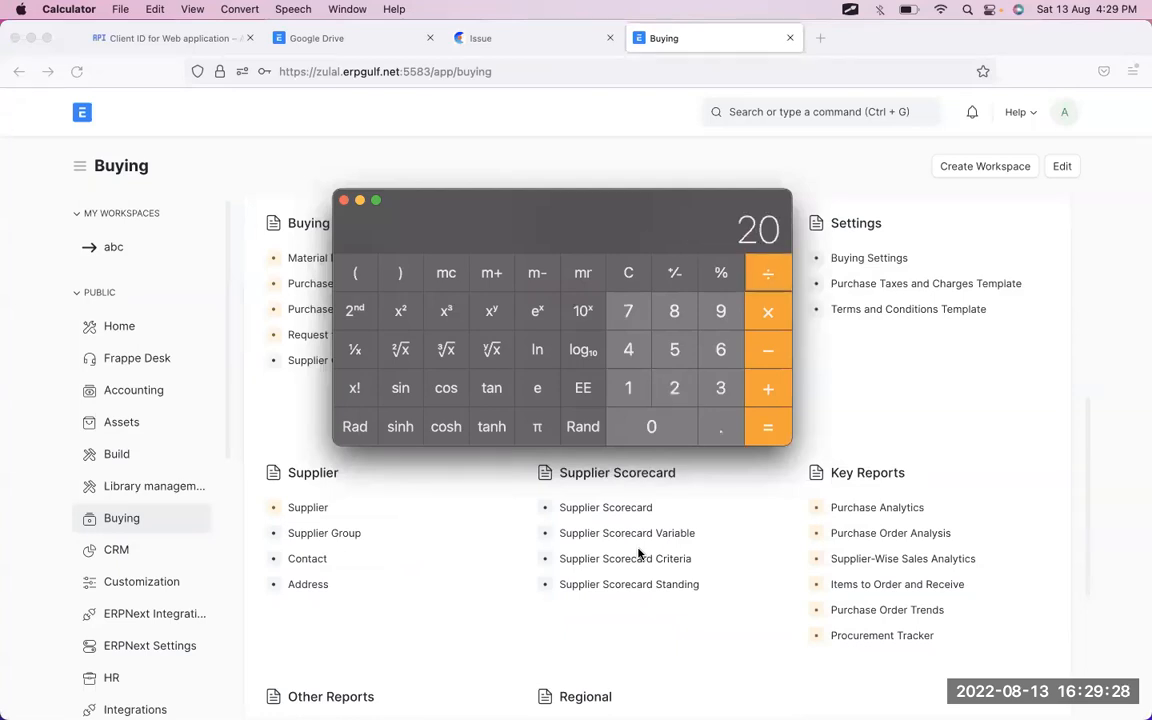
key(Return)
- Write the result 150 under 3000 on the whiteboard
key(ctrl+Right)
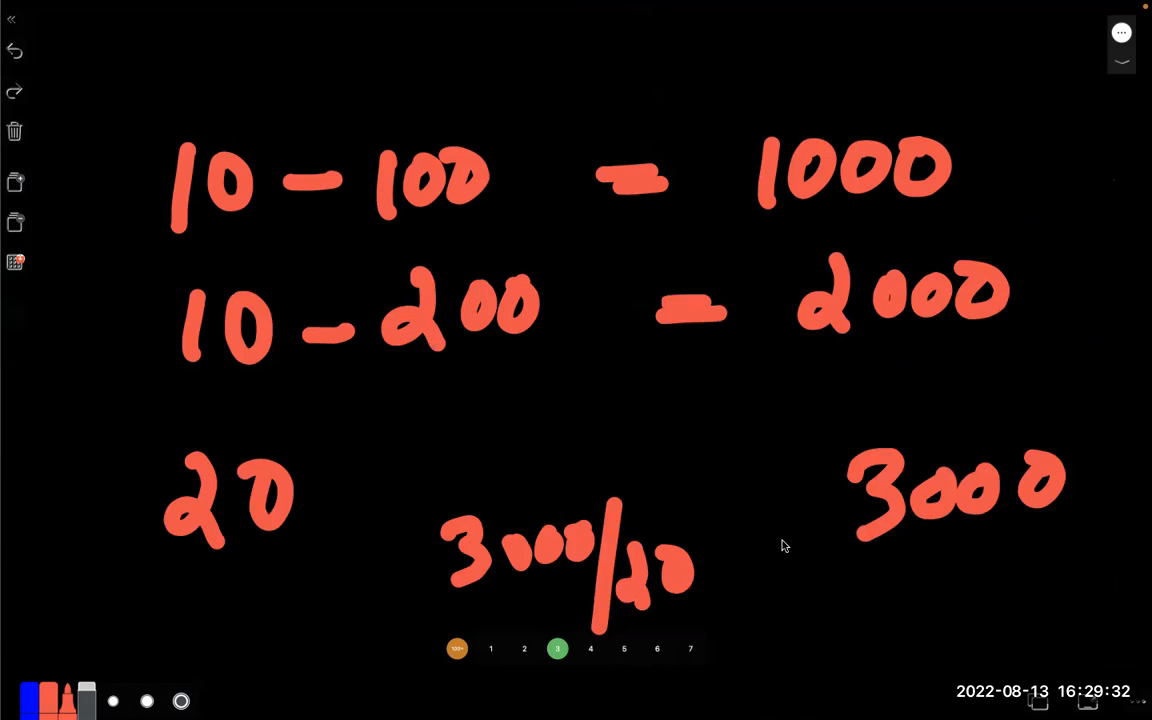
drag(814, 594, 814, 648)
drag(851, 584, 850, 648)
drag(856, 586, 916, 591)
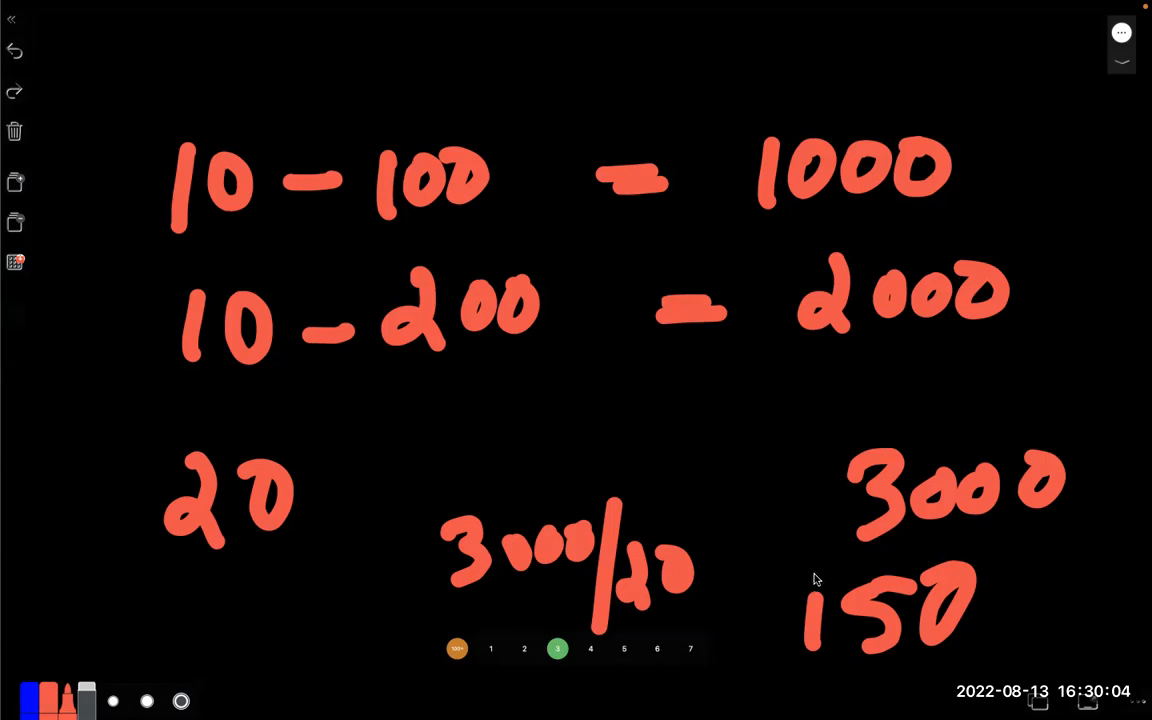
- Close the Calculator and return to the ERPNext Buying workspace
key(ctrl+Left)
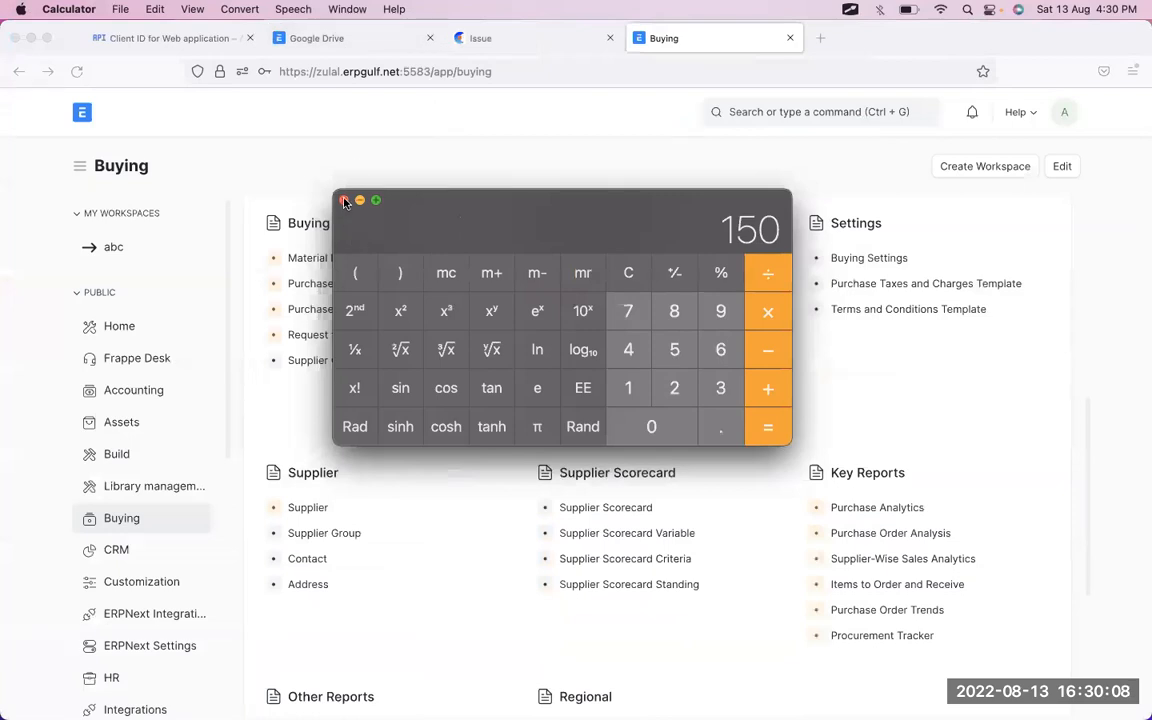
click(344, 202)
key(ctrl+Right)
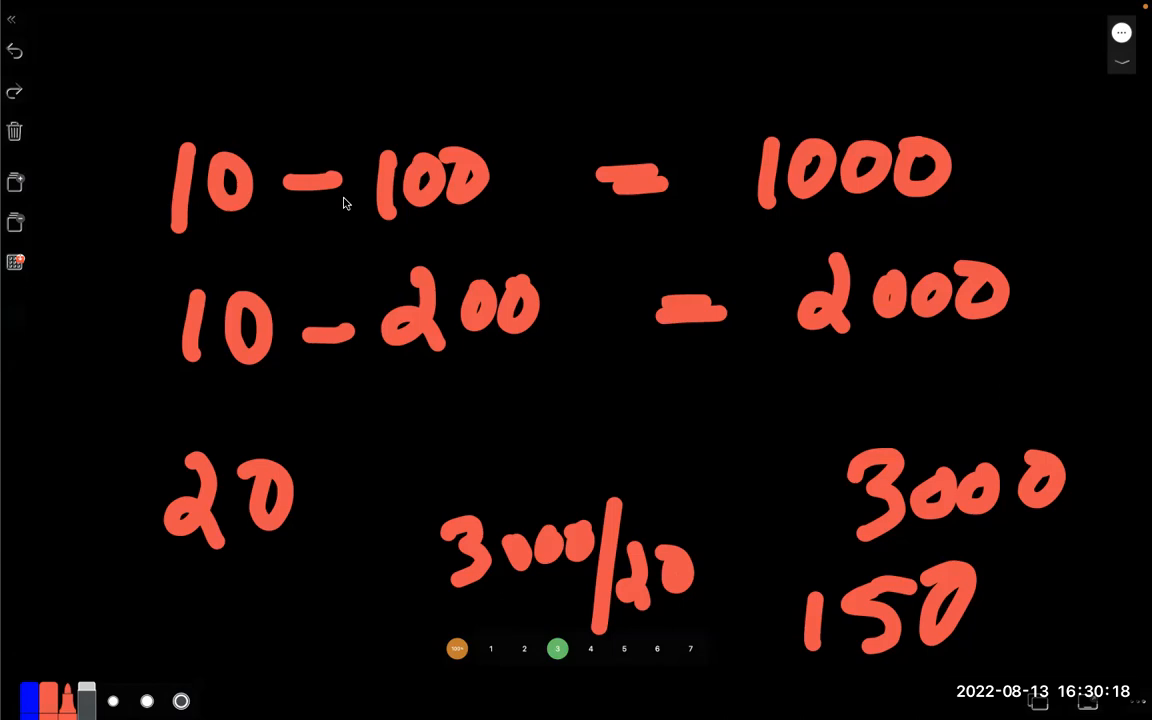
key(ctrl+Left)
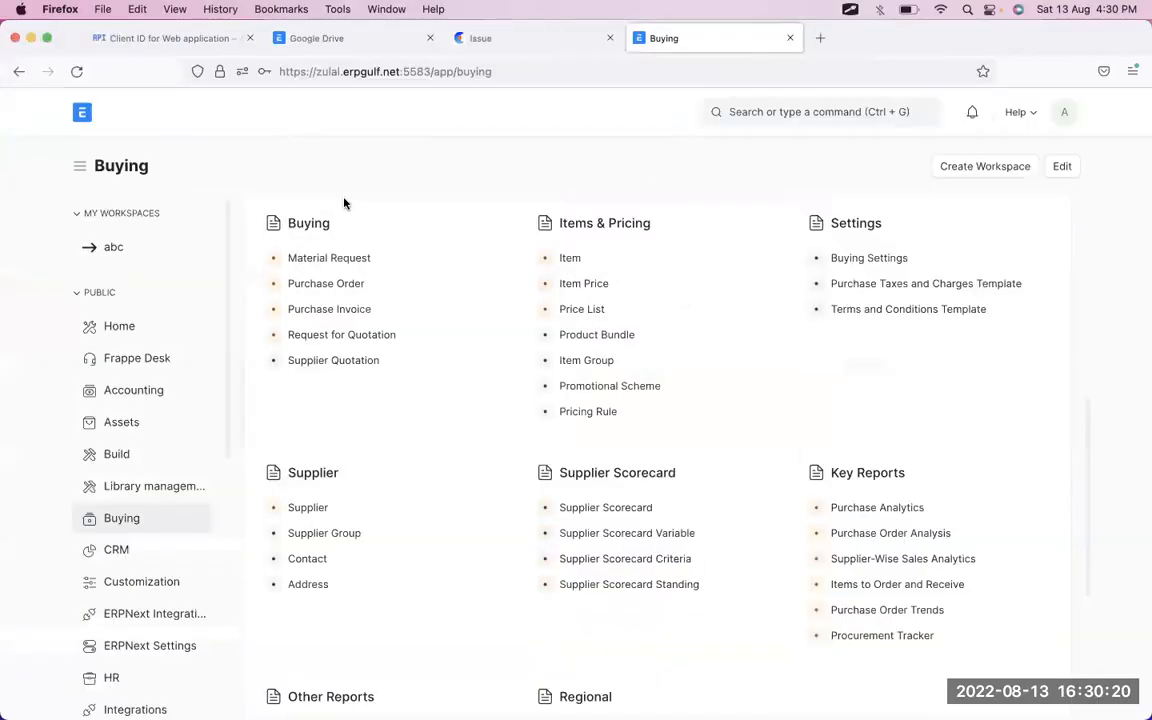
- Open the Item List and start a new item
click(786, 114)
text(item lis)
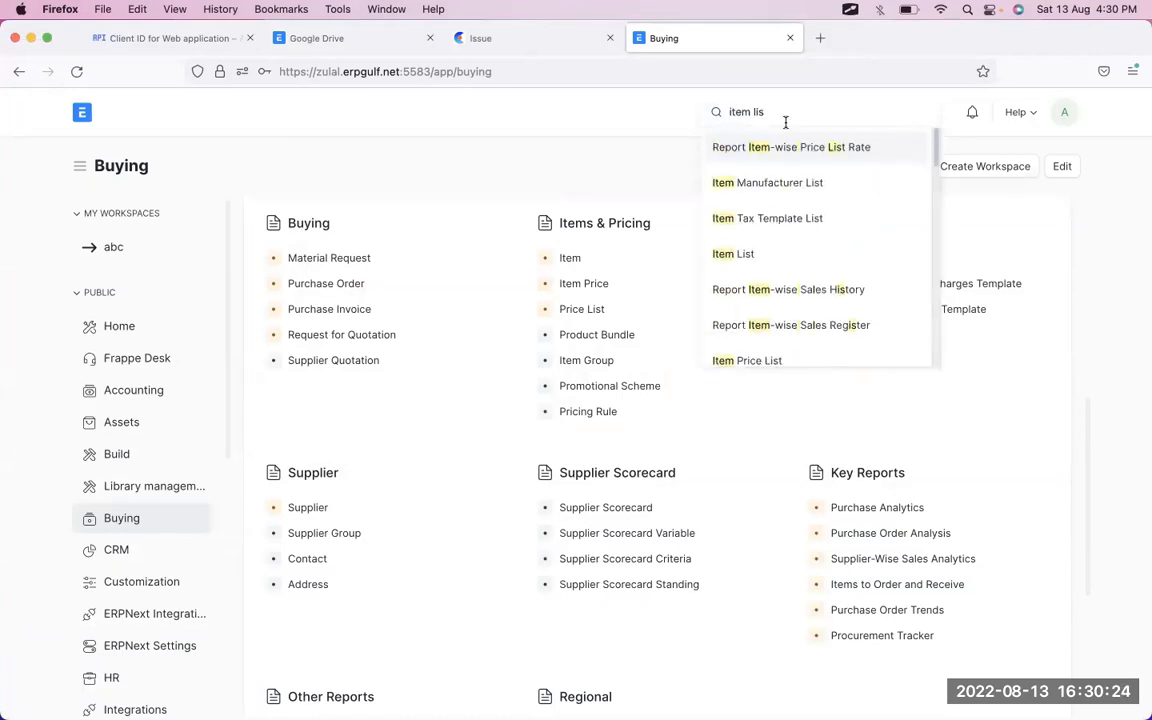
click(763, 259)
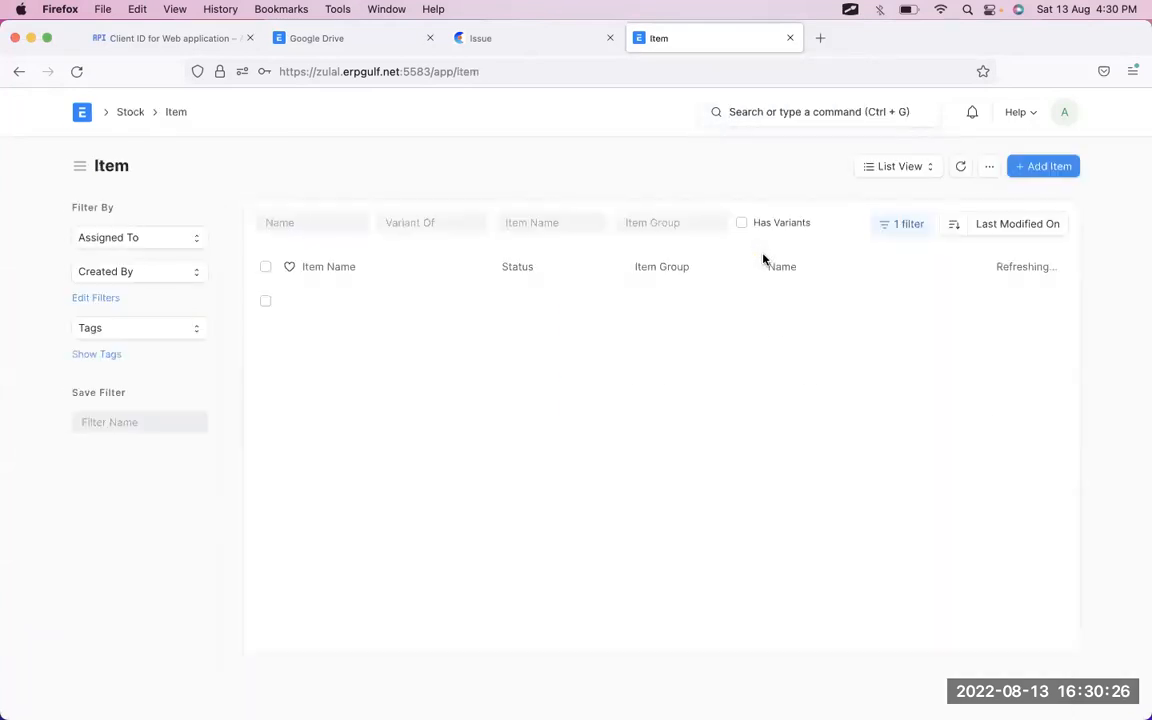
click(1037, 174)
- Enter Macbook Pro as item code and name, group Products, and opening stock 10
click(593, 245)
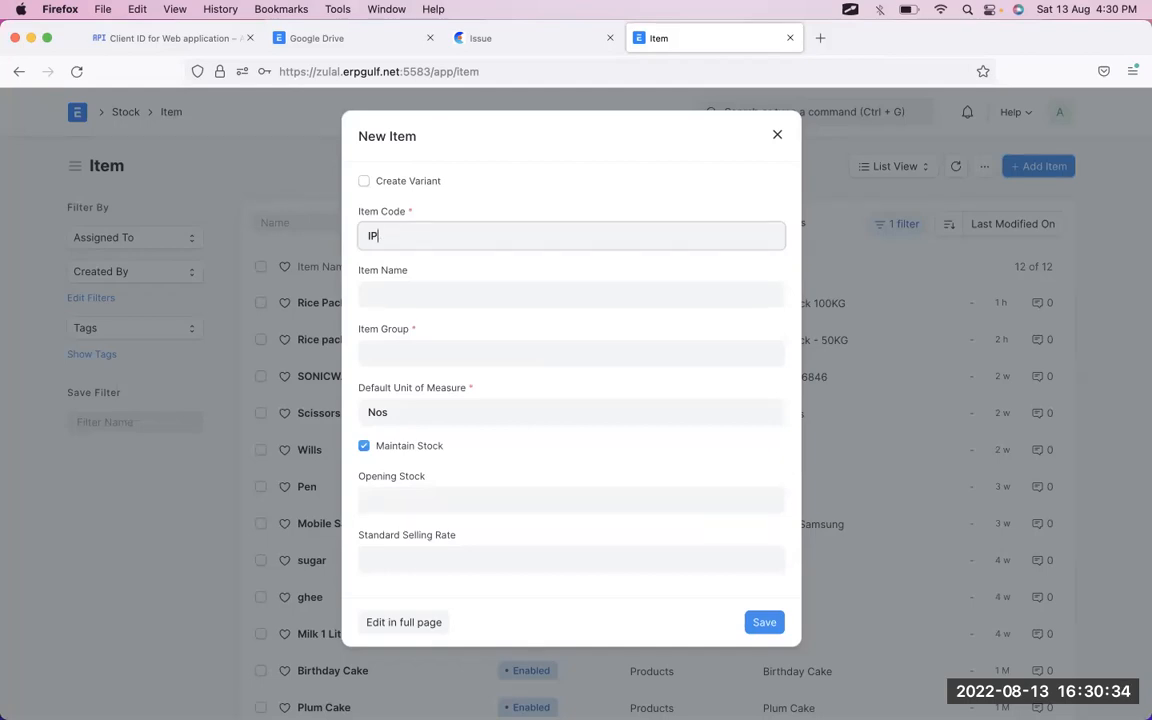
text(Macbook Pro)
key(Tab)
key(shift+Tab)
key(super+c)
key(Tab)
key(super+v)
key(Tab)
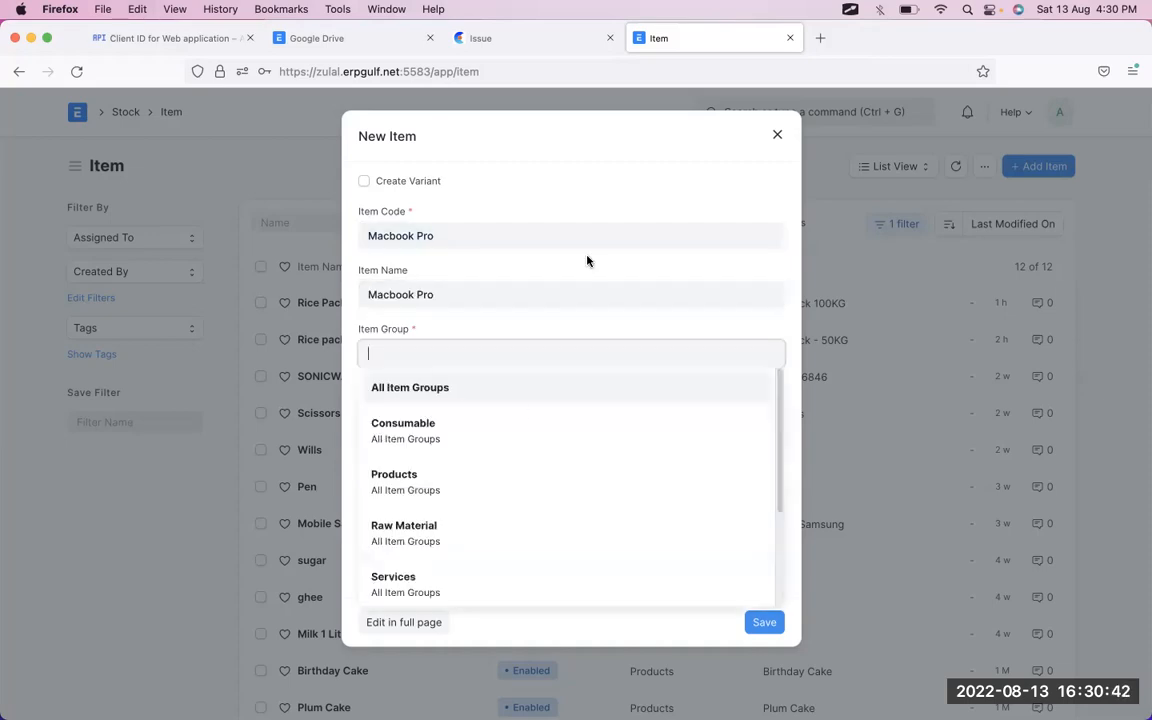
click(491, 483)
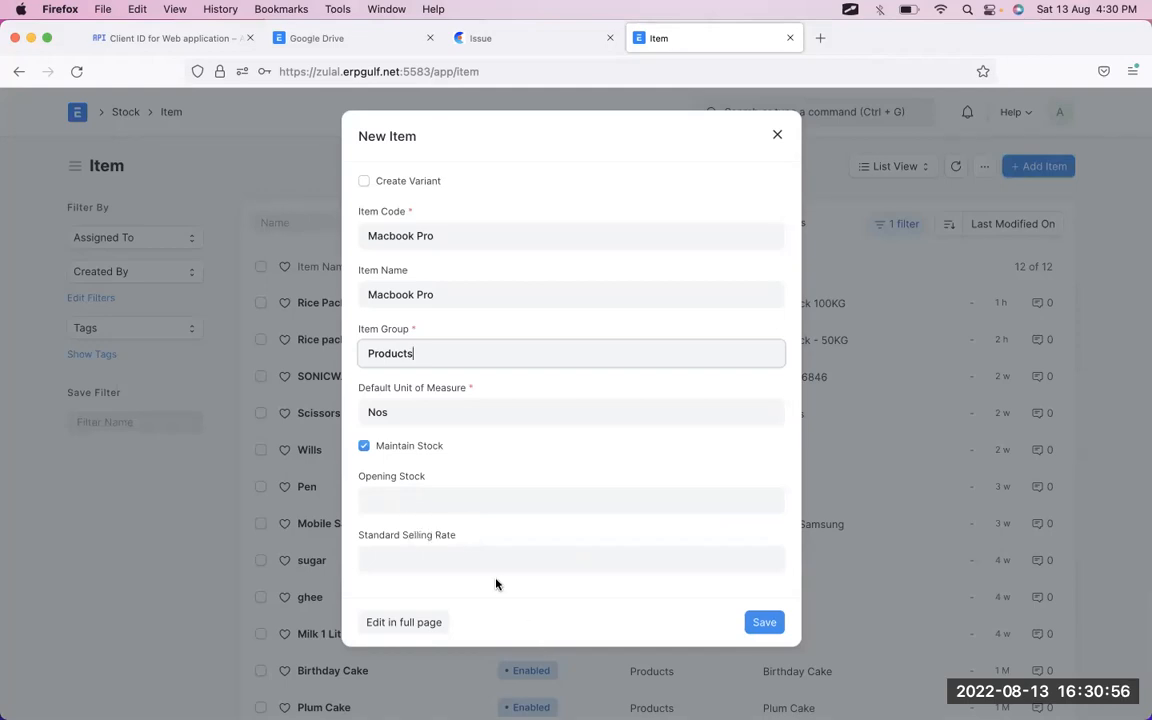
click(499, 503)
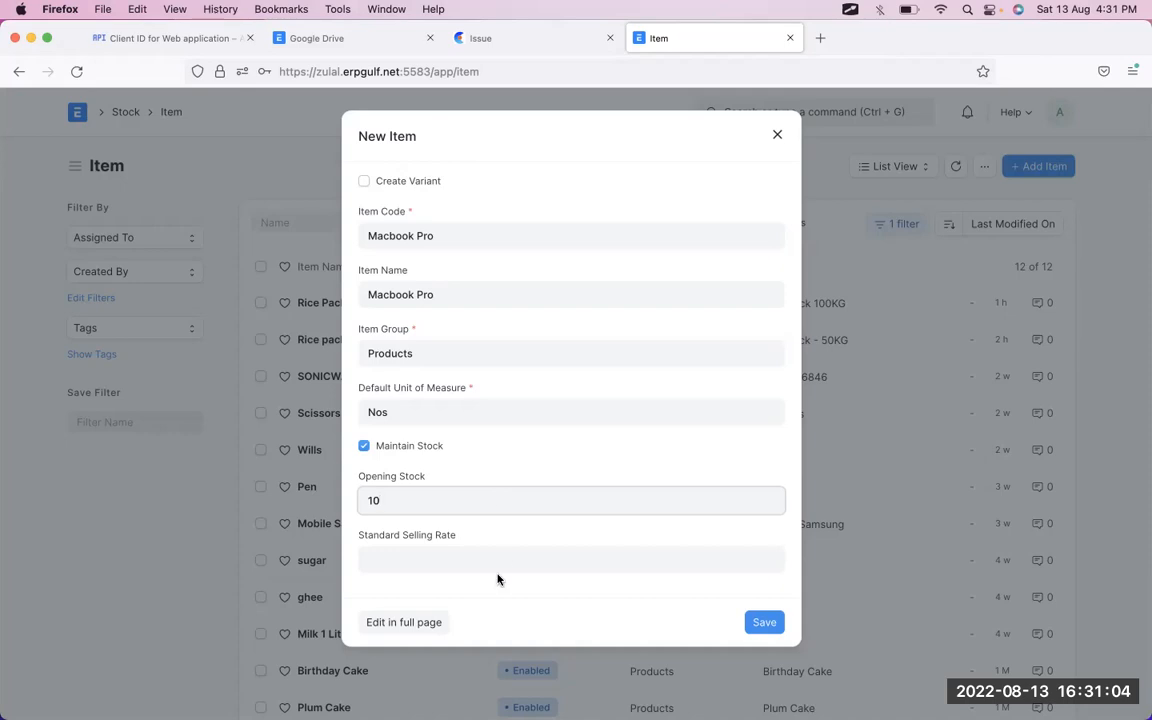
- In the full item form, set Valuation Rate to 1000 and save Macbook Pro
click(433, 627)
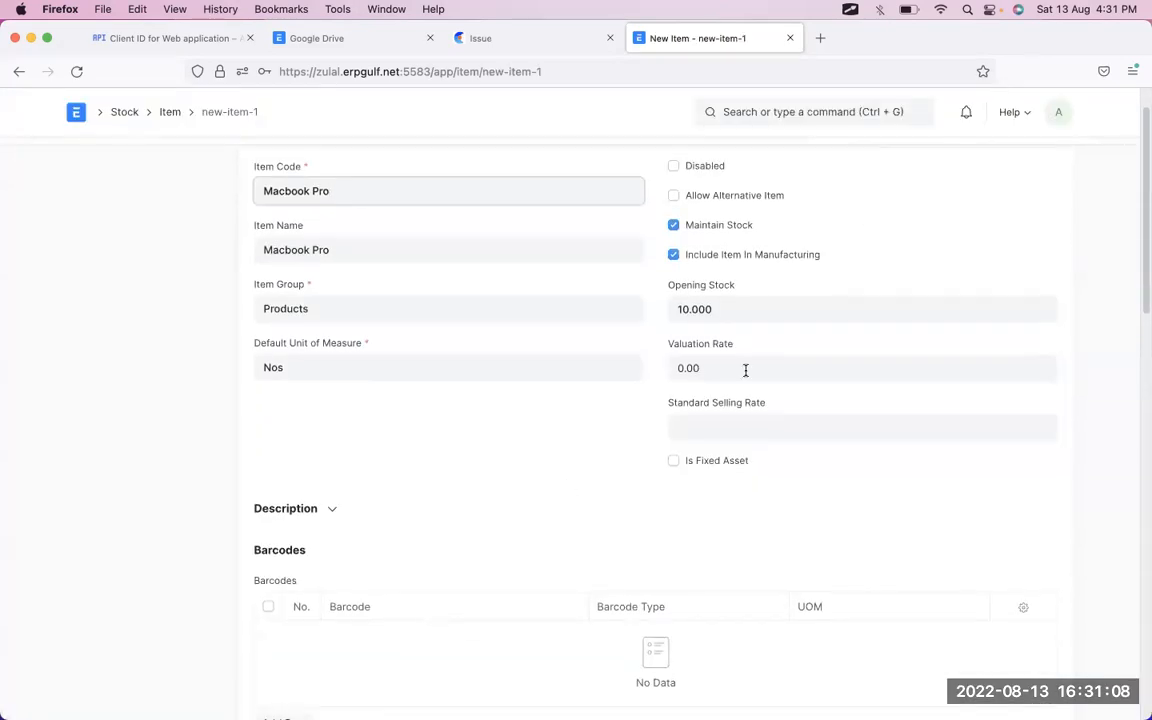
click(745, 370)
text(100)
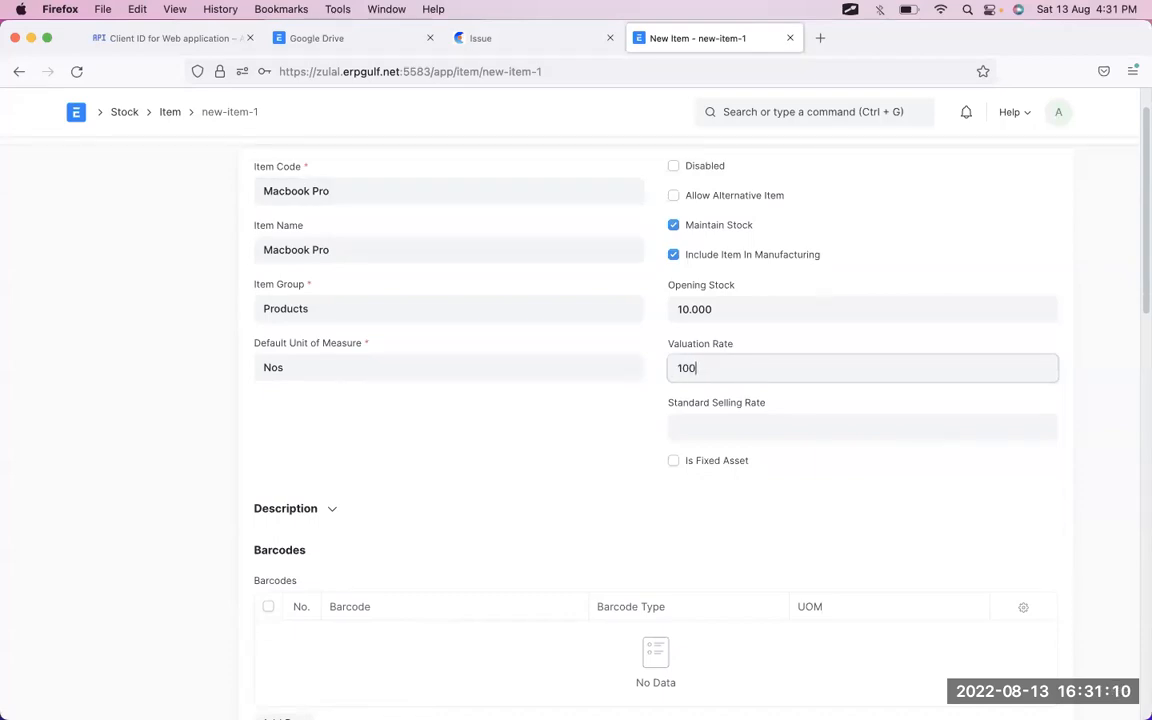
text(0)
scroll(1094, 479, up, 1)
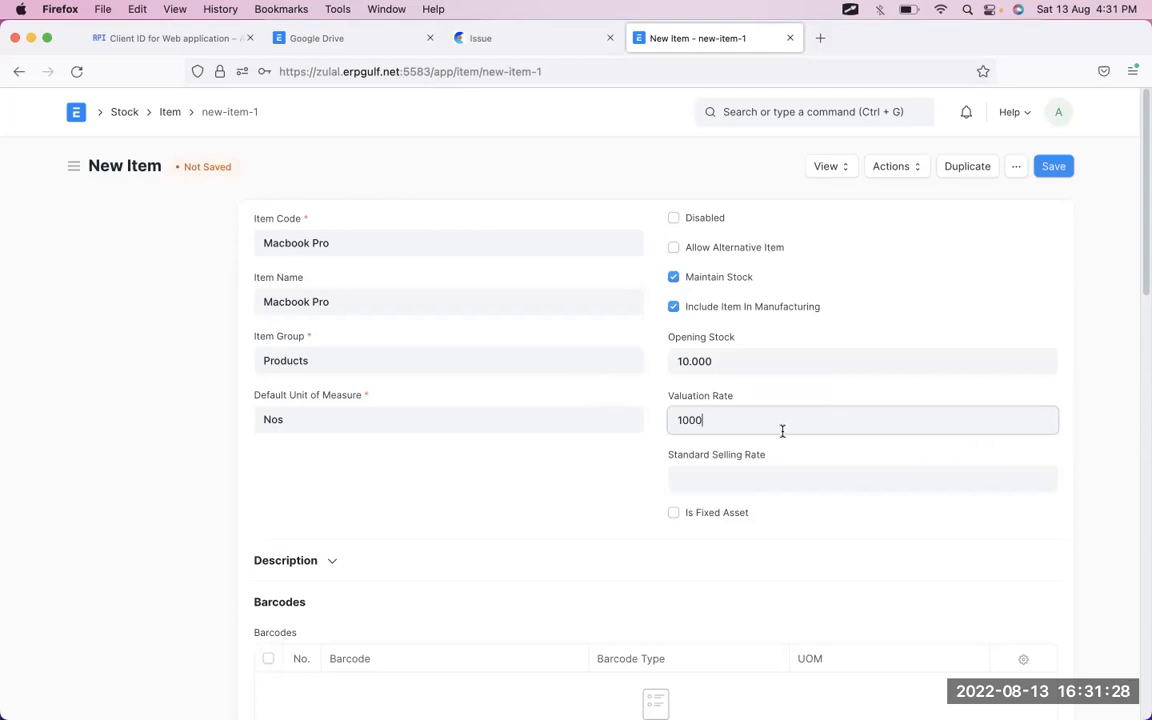
click(1051, 176)
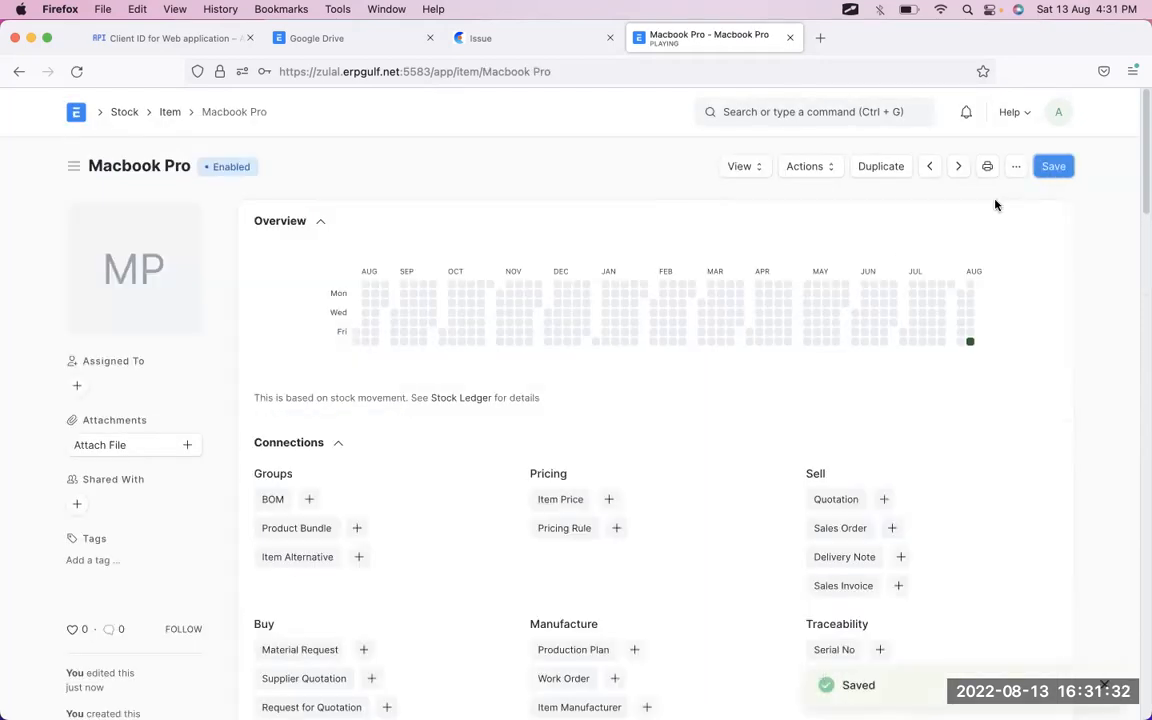
- Open the Stock Ledger report for Macbook Pro
scroll(830, 319, down, 8)
scroll(830, 319, up, 9)
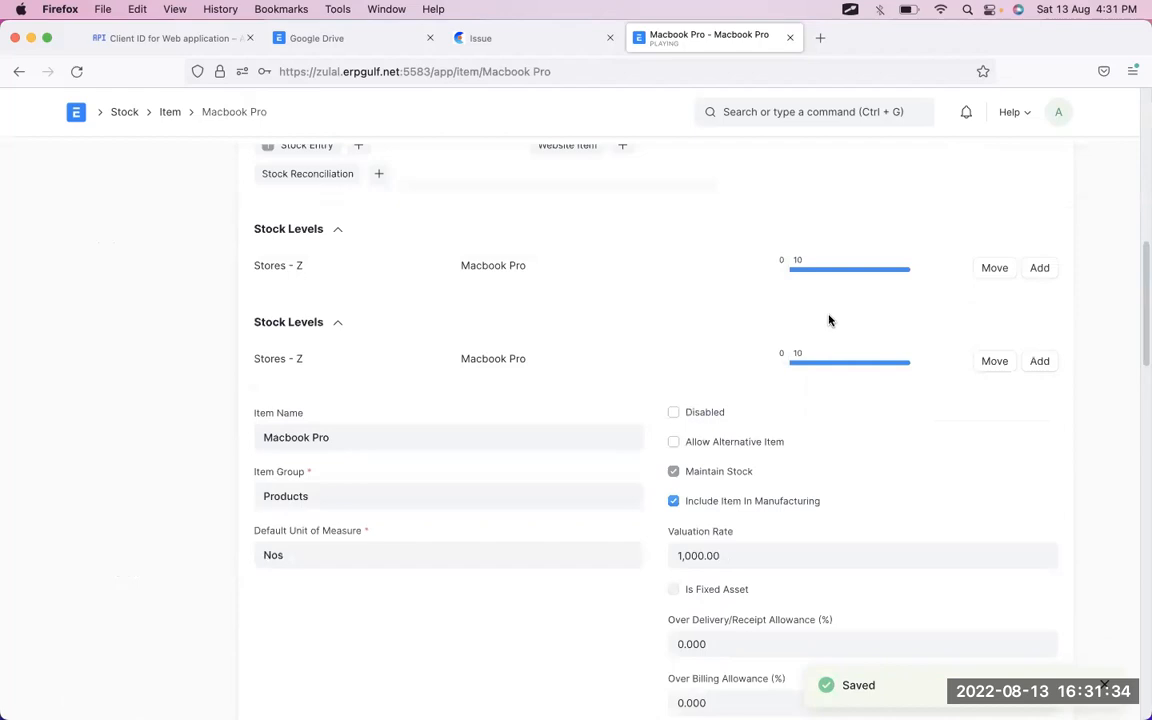
click(752, 170)
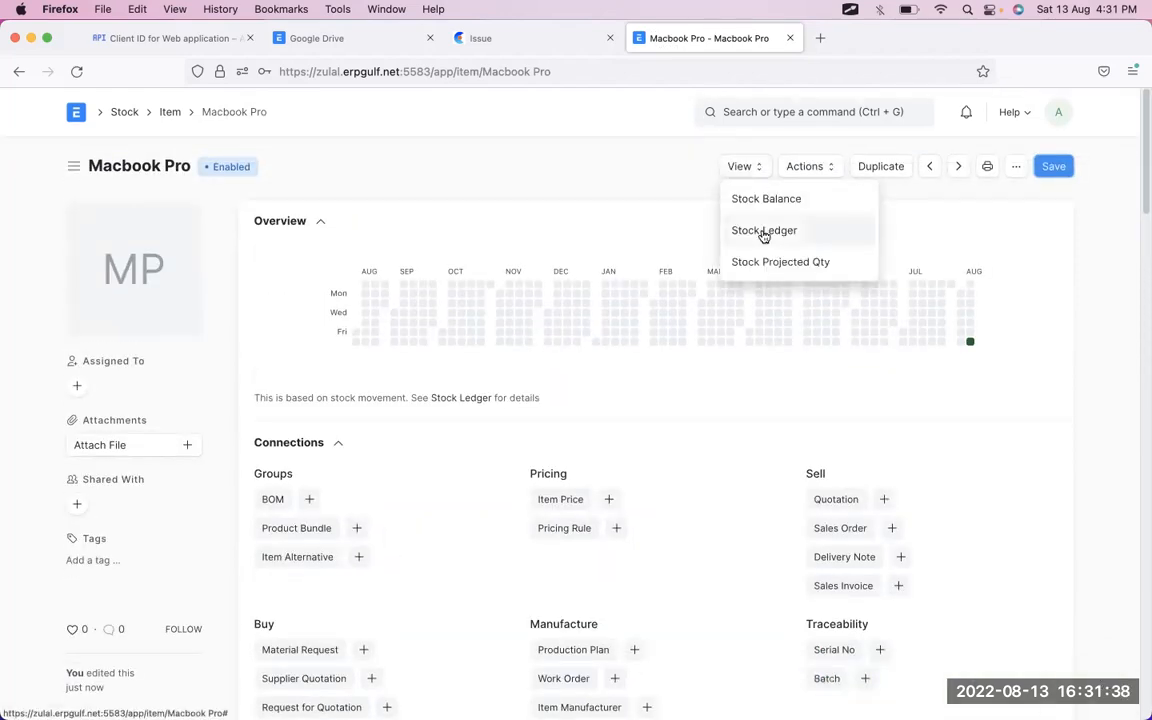
click(764, 231)
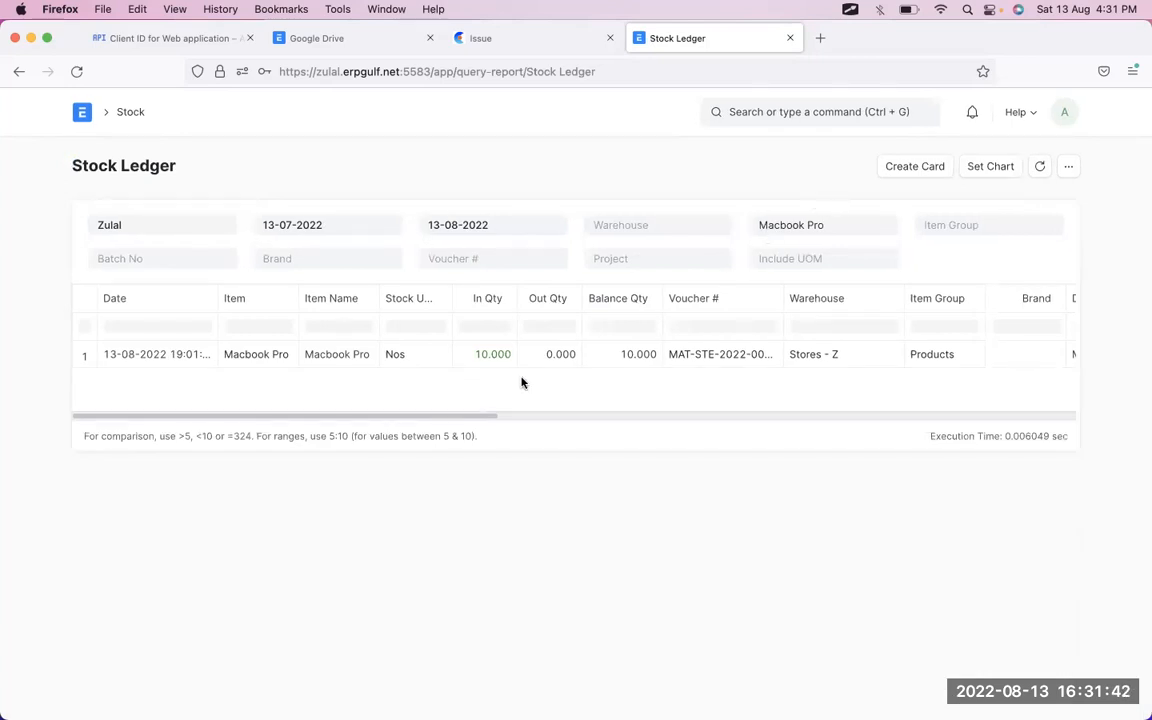
- Circle the ledger's In Qty 10, incoming rate 1,000.00 and balance value 10,000.00
key(alt+Tab)
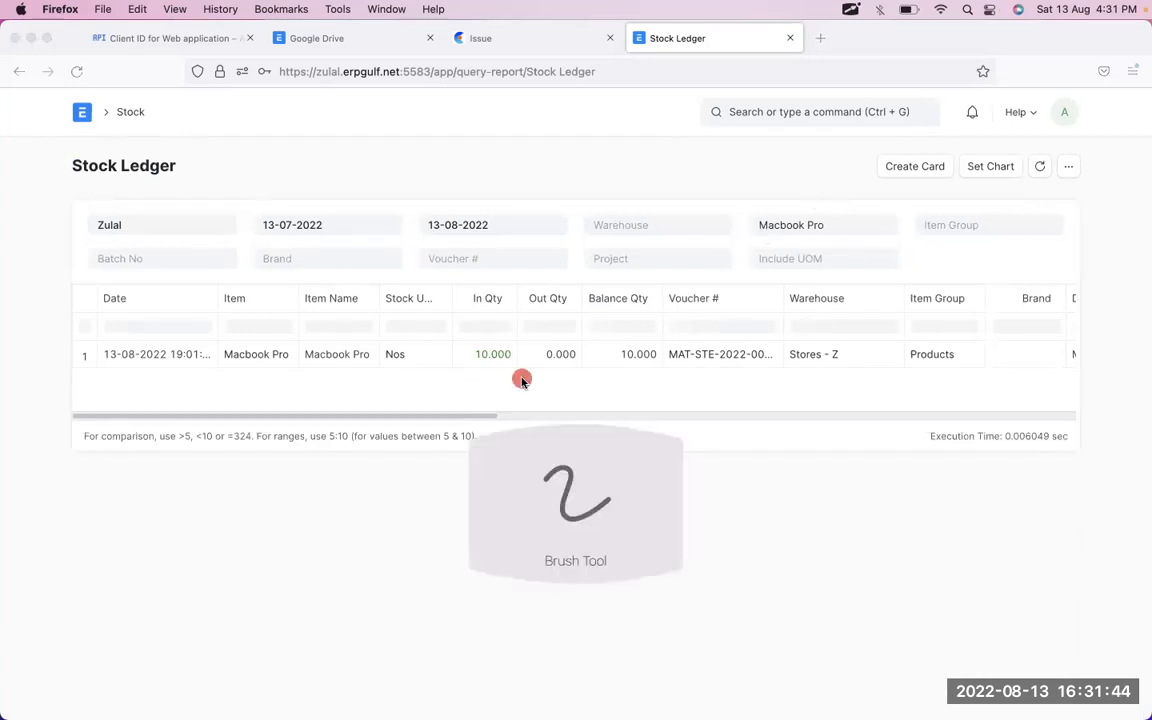
mouse_move(507, 329)
mouse_down()
mouse_move(506, 391)
mouse_move(450, 360)
mouse_up()
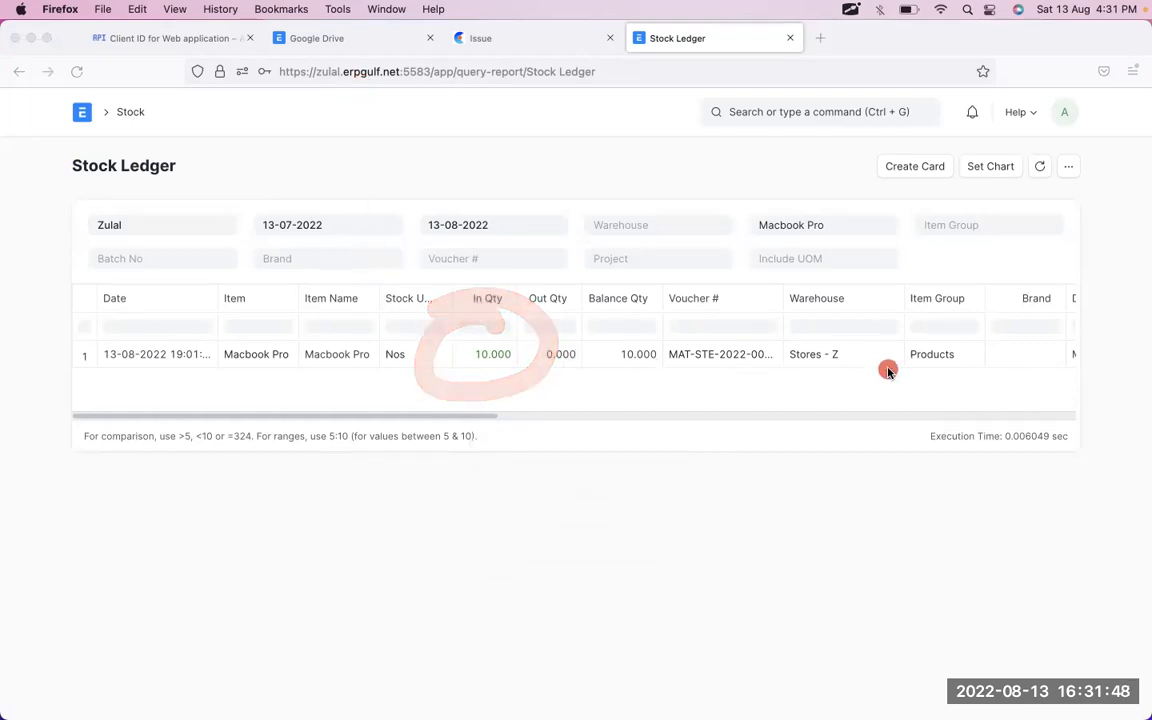
scroll(888, 373, right, 10)
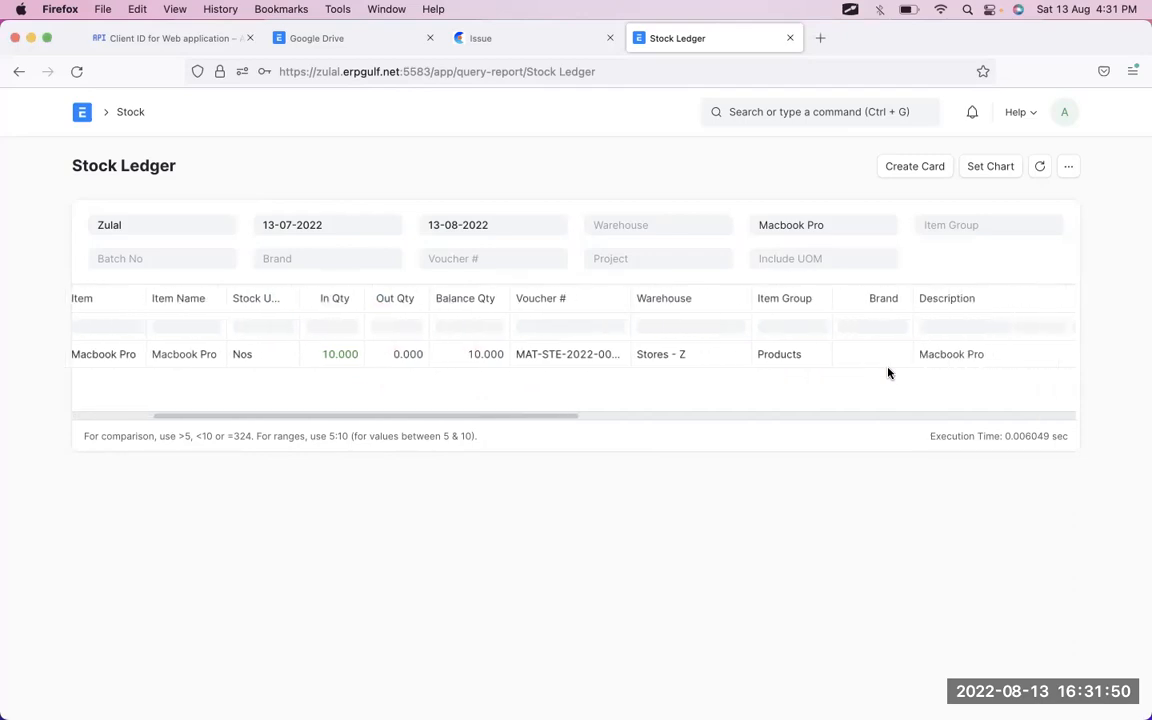
scroll(888, 373, right, 5)
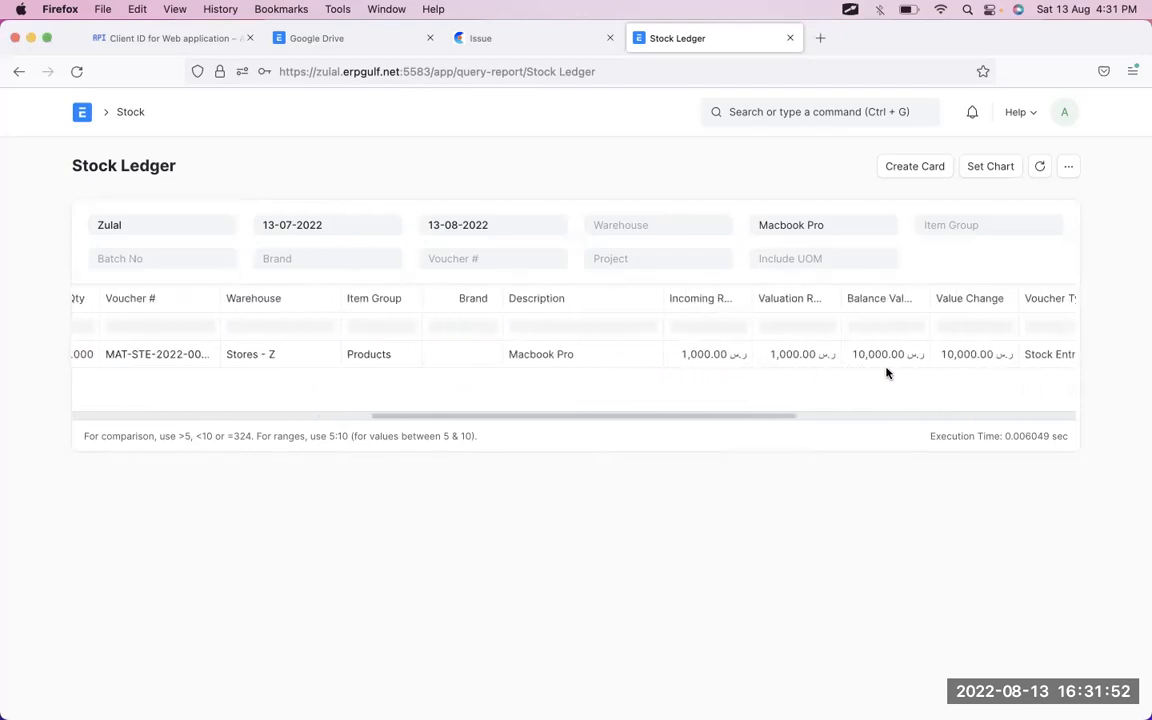
key(ctrl+Tab)
mouse_move(740, 308)
mouse_down()
mouse_move(656, 307)
mouse_move(719, 401)
mouse_move(682, 313)
mouse_up()
mouse_move(830, 315)
mouse_down()
mouse_move(812, 304)
mouse_move(770, 398)
mouse_move(822, 310)
mouse_up()
mouse_move(720, 330)
mouse_down()
mouse_move(756, 366)
mouse_move(728, 324)
mouse_up()
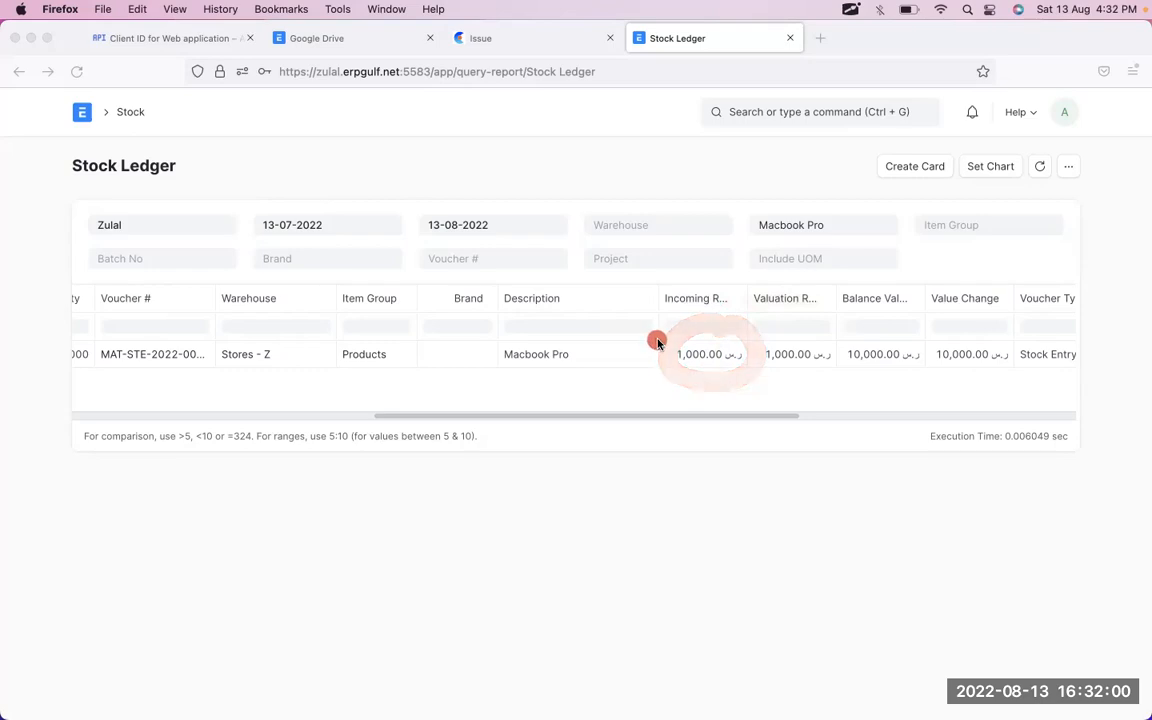
mouse_move(743, 337)
mouse_down()
mouse_move(699, 370)
mouse_move(648, 322)
mouse_up()
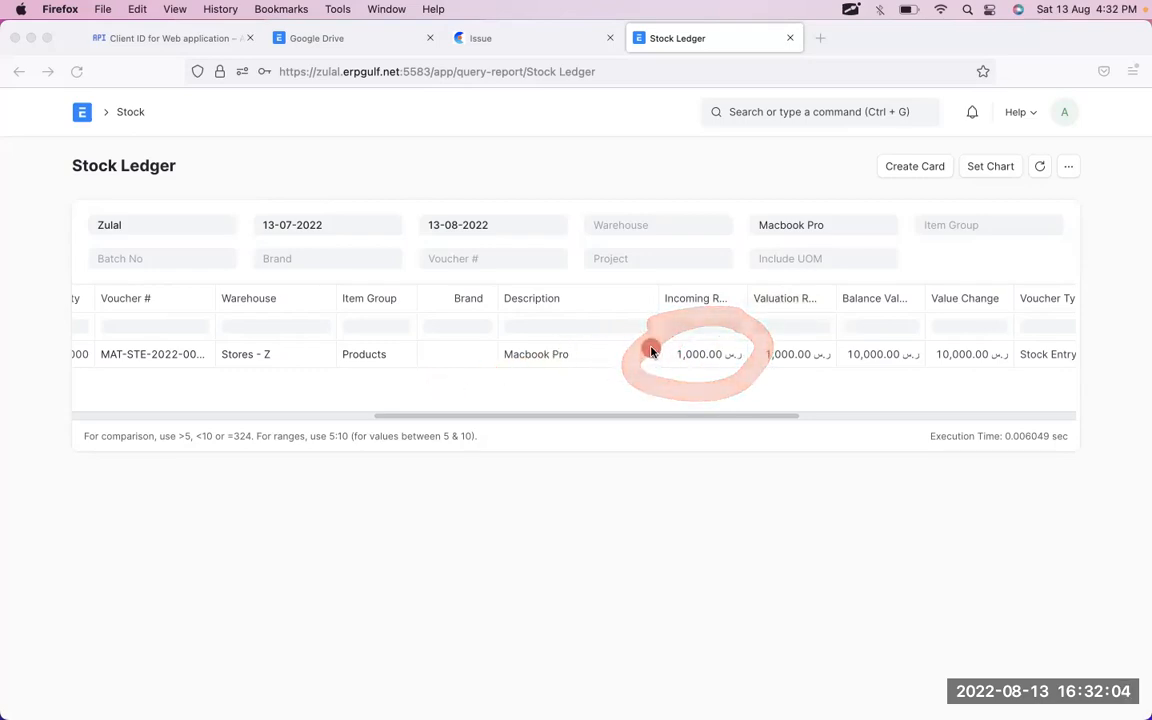
mouse_move(930, 326)
mouse_down()
mouse_move(825, 327)
mouse_move(952, 336)
mouse_up()
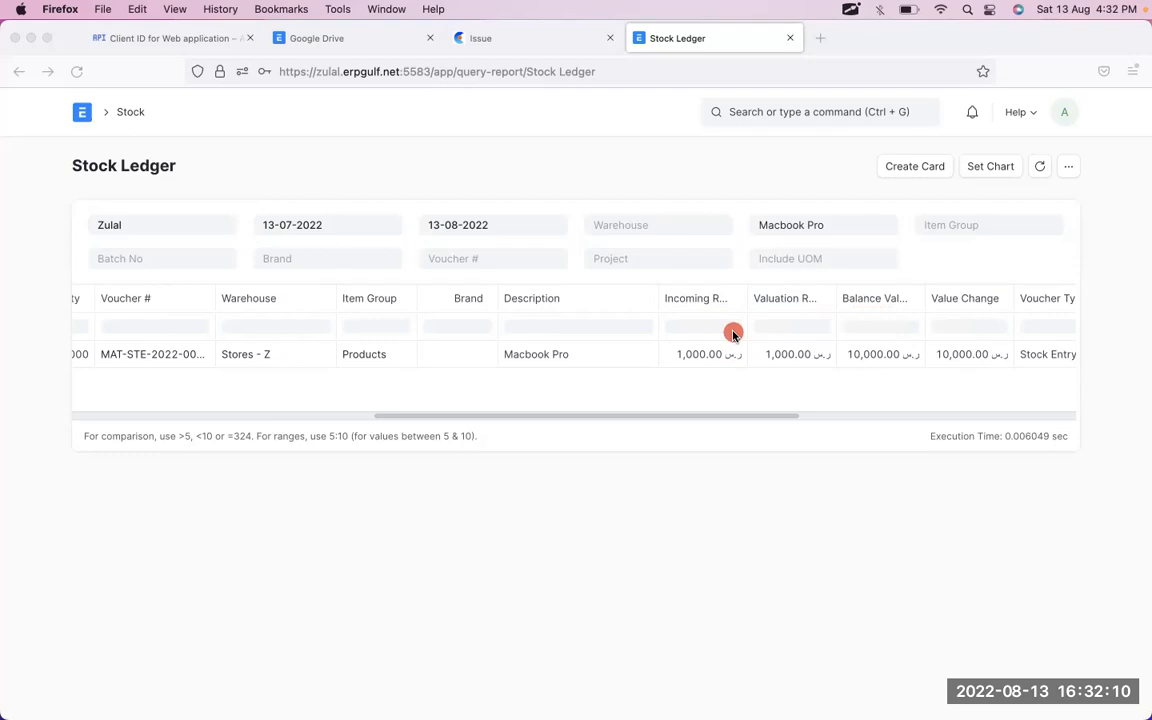
- Go back to the Macbook Pro item, glance at the Stock Reconciliation list, and return
click(18, 72)
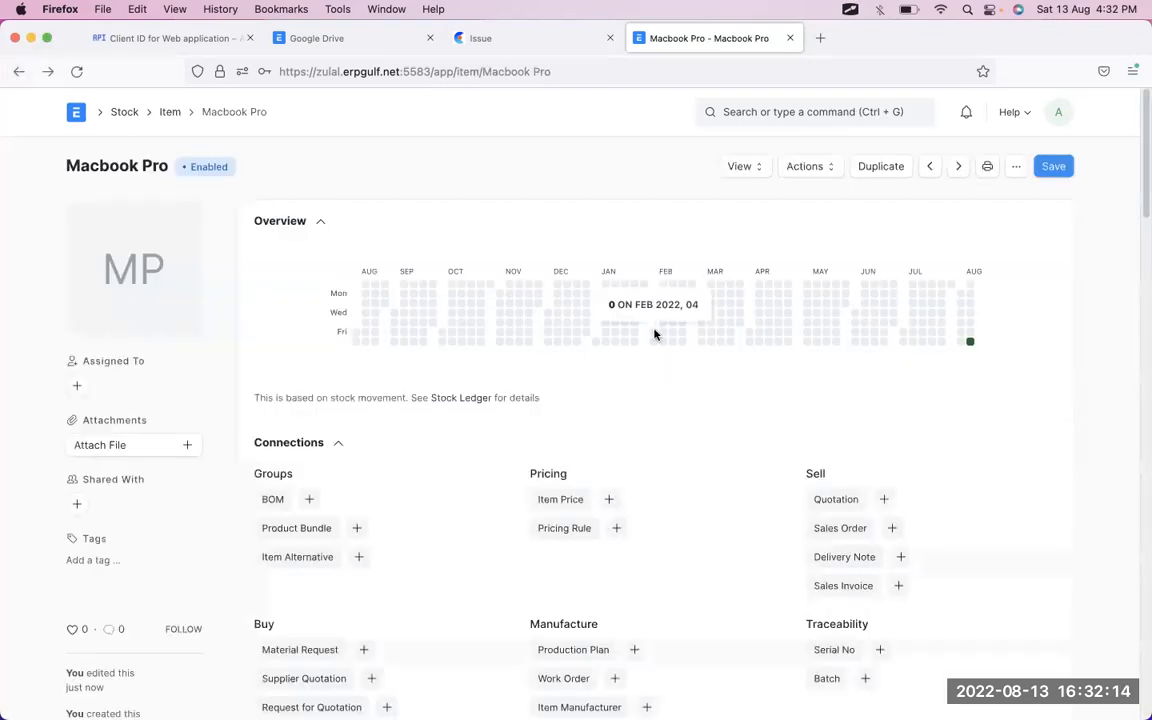
click(783, 118)
text(stock reco)
click(784, 157)
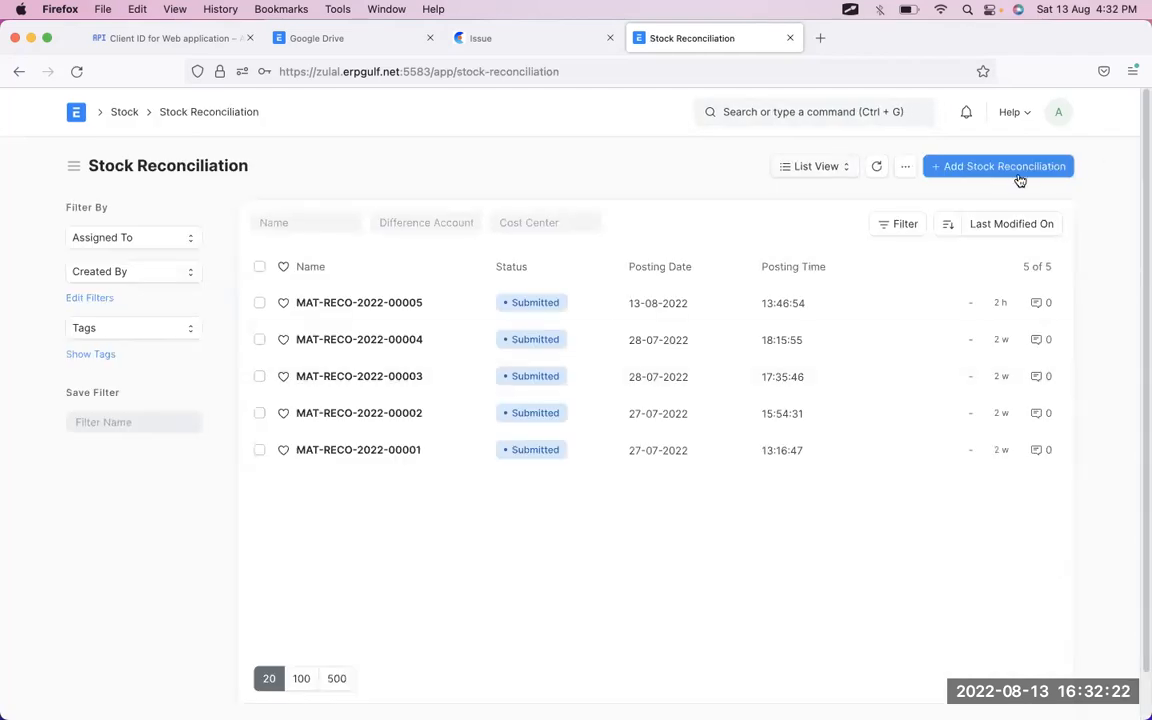
click(19, 71)
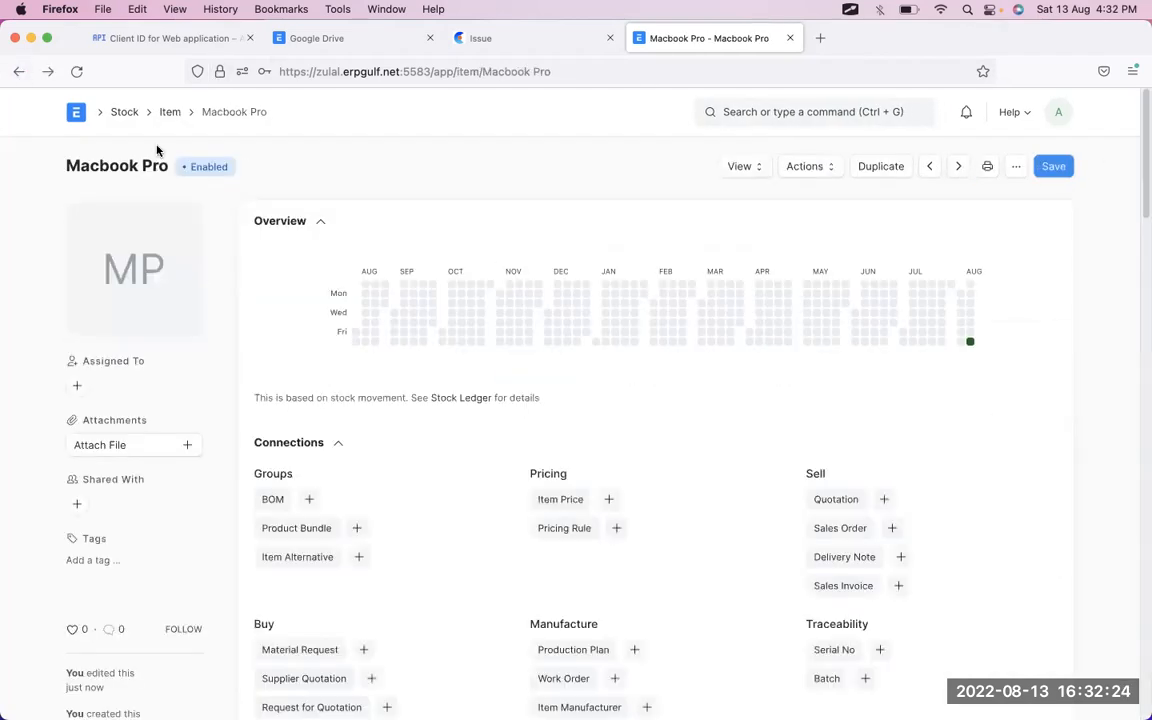
- Scroll to the item's Valuation Rate field and circle its 1,000.00 value
scroll(510, 363, down, 3)
scroll(462, 503, down, 15)
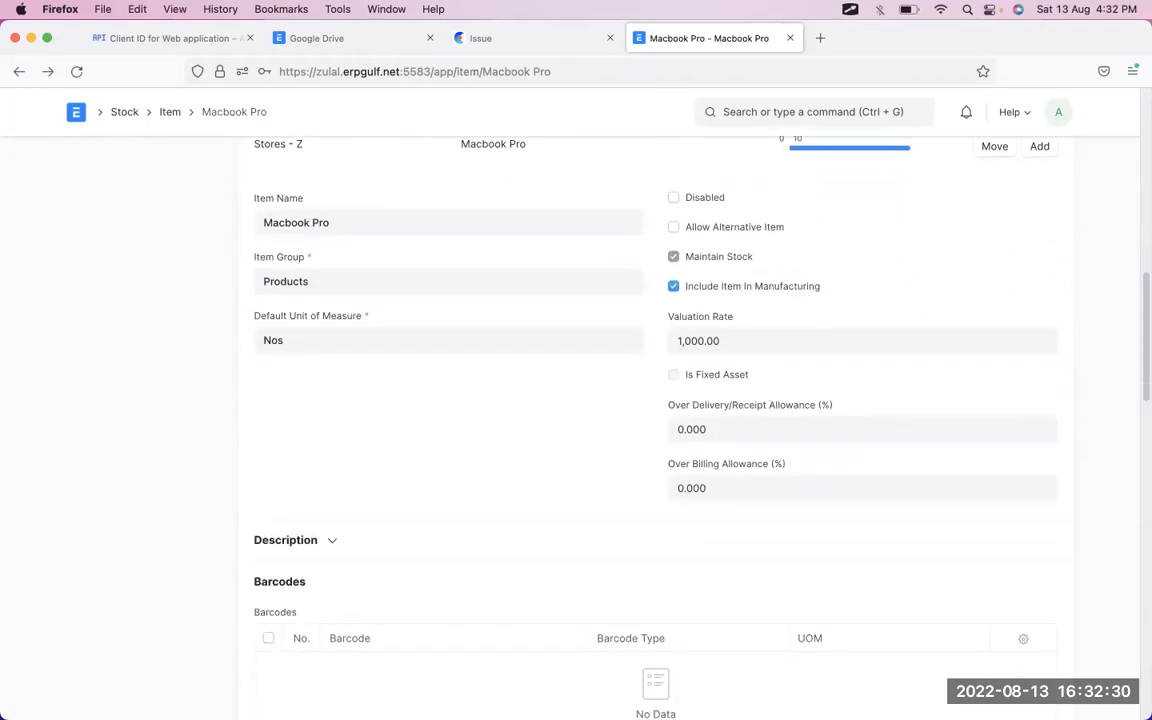
key(alt+Tab)
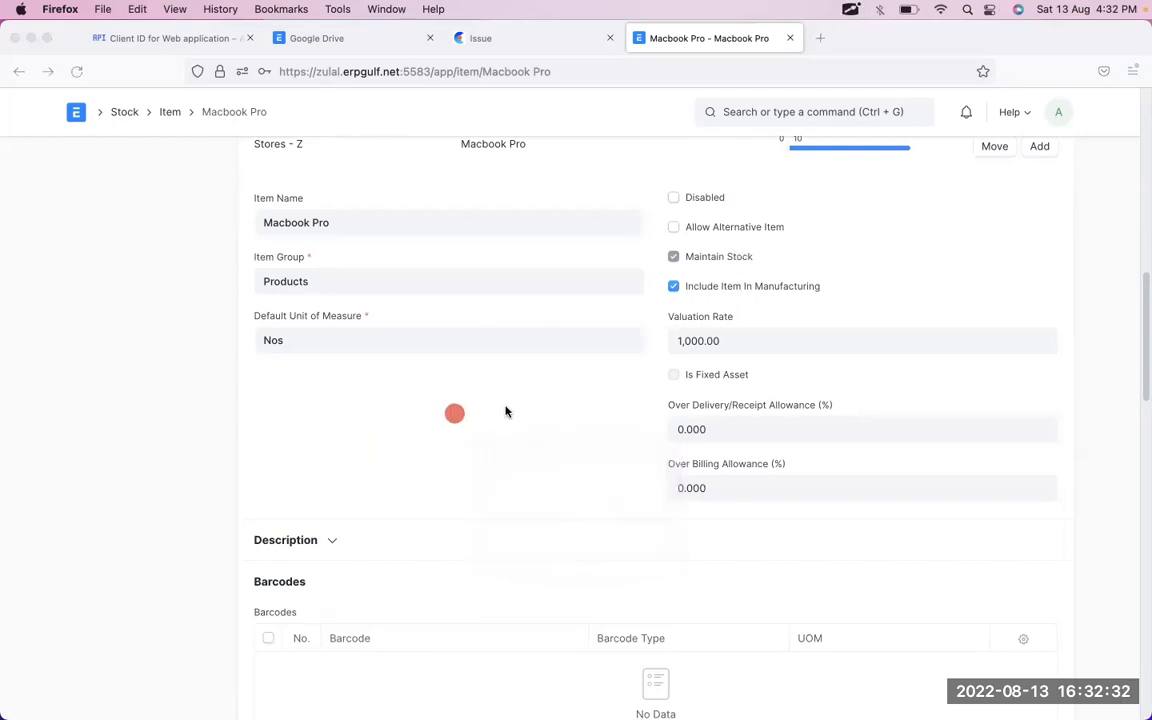
mouse_move(750, 310)
mouse_down()
mouse_move(630, 378)
mouse_move(745, 305)
mouse_up()
mouse_move(748, 303)
mouse_down()
mouse_move(710, 297)
mouse_move(622, 331)
mouse_move(740, 372)
mouse_move(745, 305)
mouse_up()
click(631, 322)
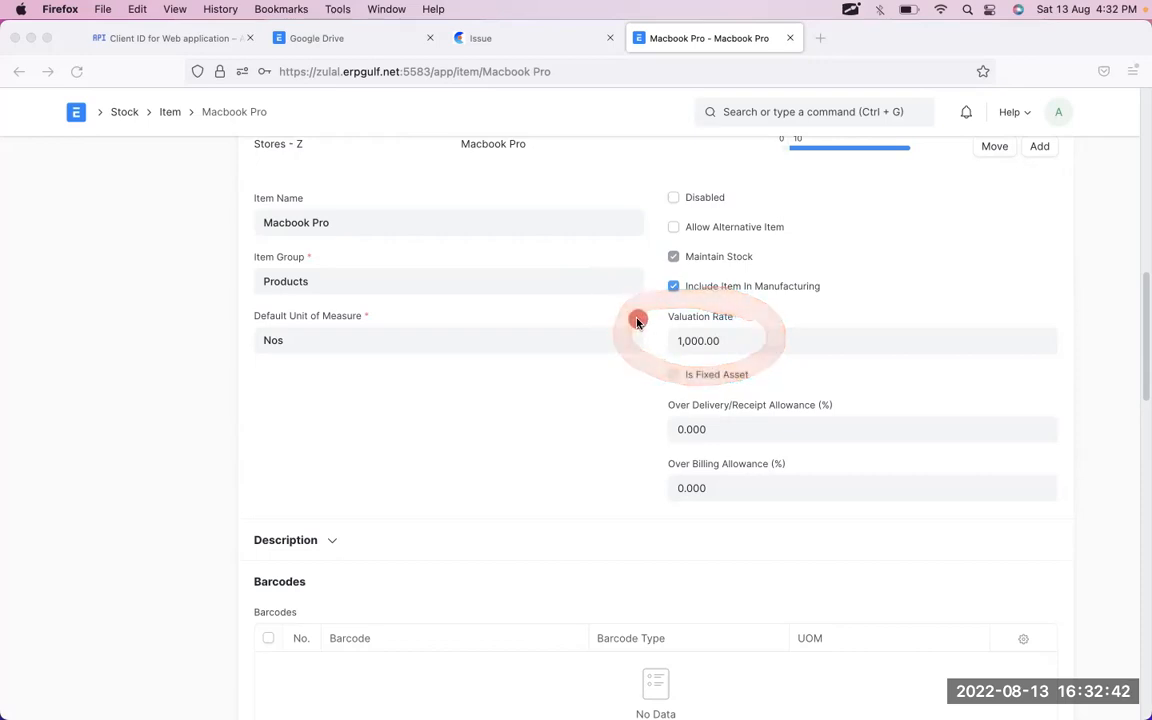
- Cross out and re-circle the Valuation Rate with an X, then scroll back to the top
drag(780, 292, 612, 383)
drag(687, 278, 736, 420)
drag(801, 275, 655, 383)
drag(687, 279, 743, 400)
drag(775, 293, 659, 377)
drag(681, 308, 717, 382)
mouse_move(770, 308)
mouse_down()
mouse_move(730, 291)
mouse_move(620, 360)
mouse_move(764, 303)
mouse_up()
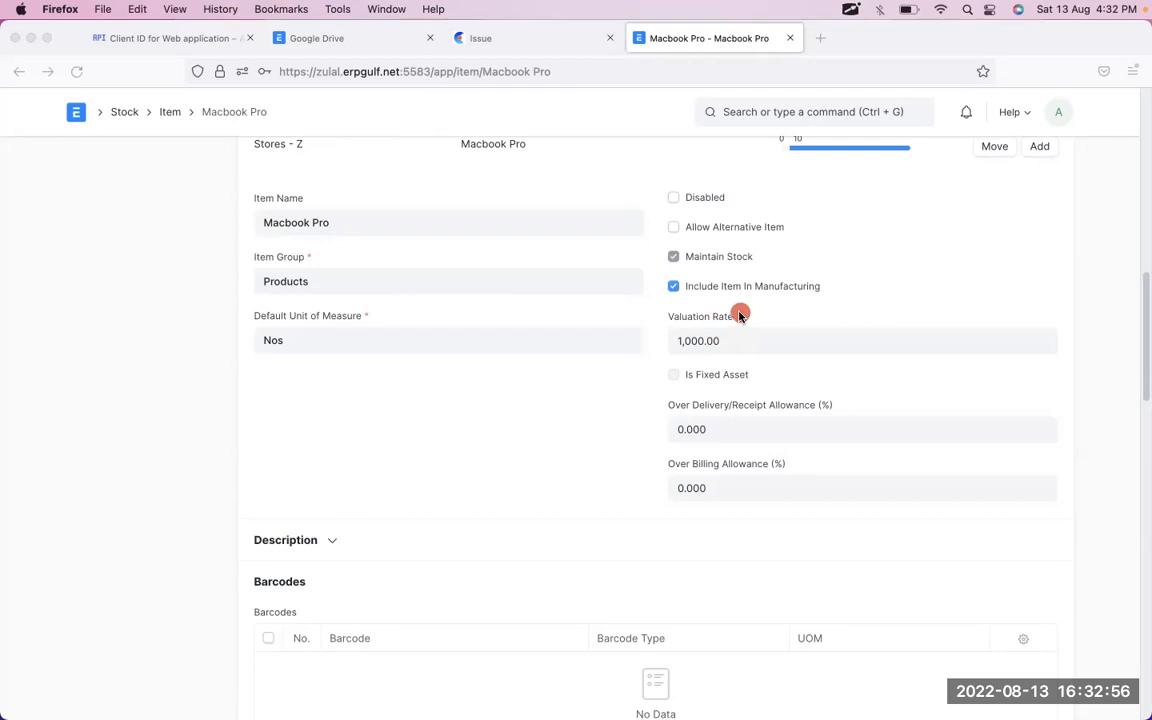
mouse_move(752, 305)
mouse_down()
mouse_move(672, 299)
mouse_move(632, 378)
mouse_move(807, 333)
mouse_move(705, 288)
mouse_up()
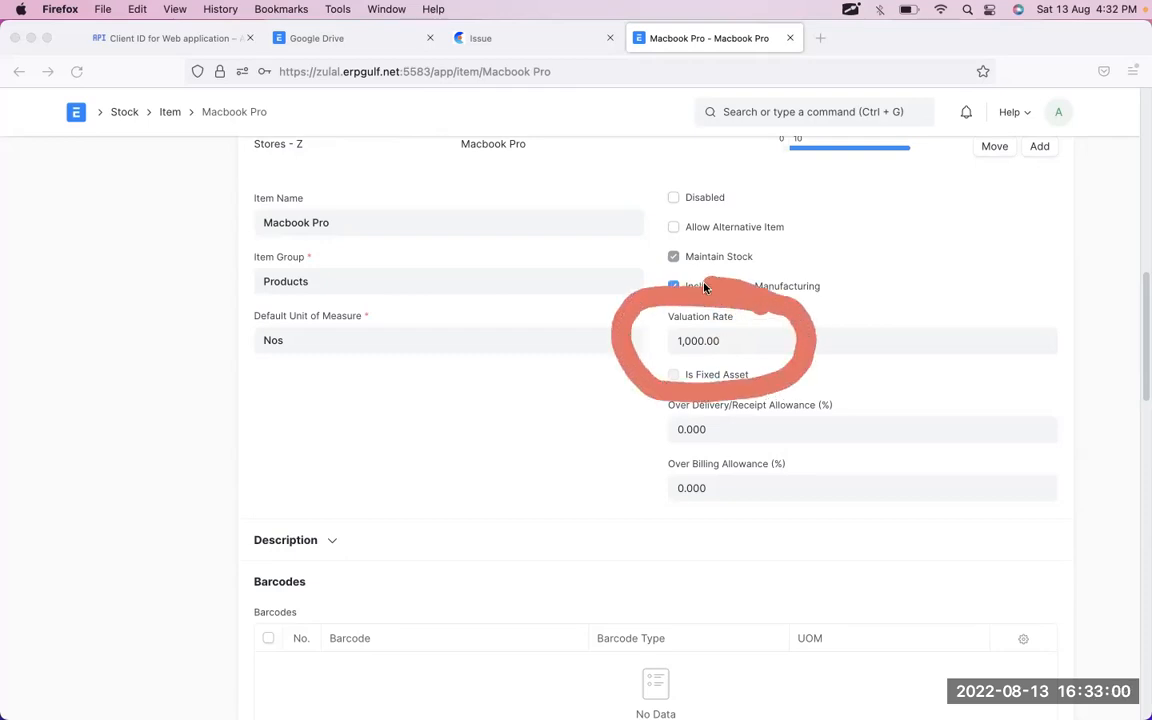
mouse_move(620, 298)
mouse_down()
mouse_move(643, 386)
mouse_move(800, 374)
mouse_up()
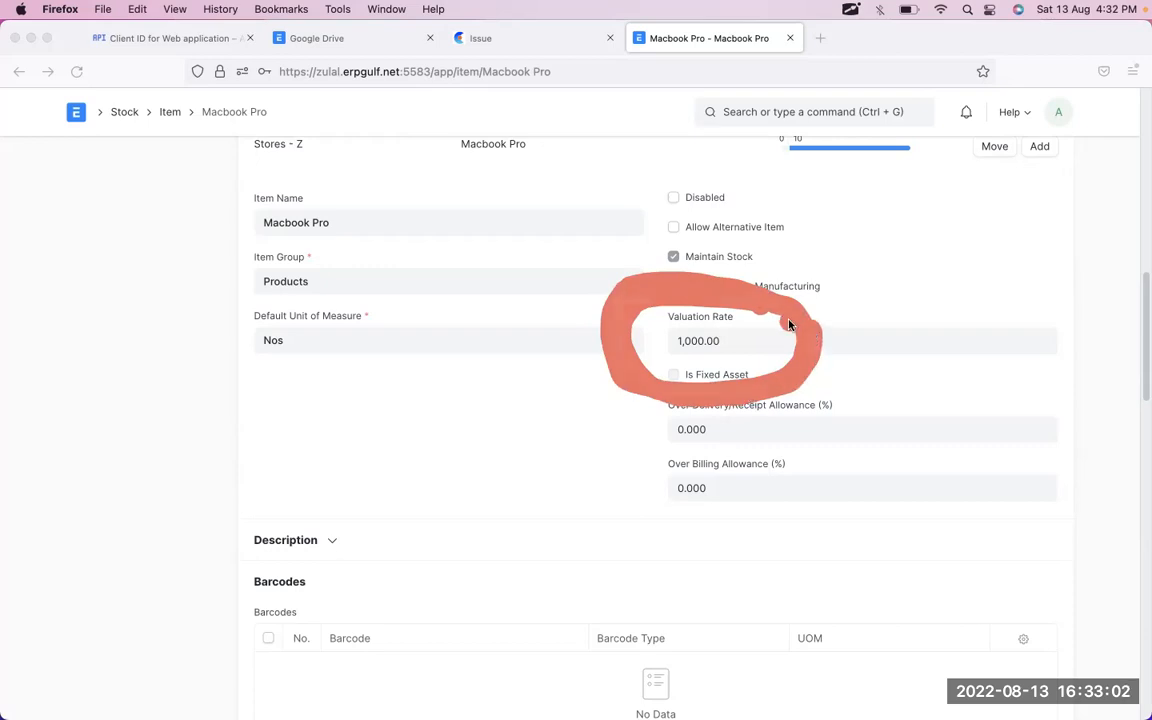
drag(733, 306, 643, 388)
drag(683, 297, 713, 429)
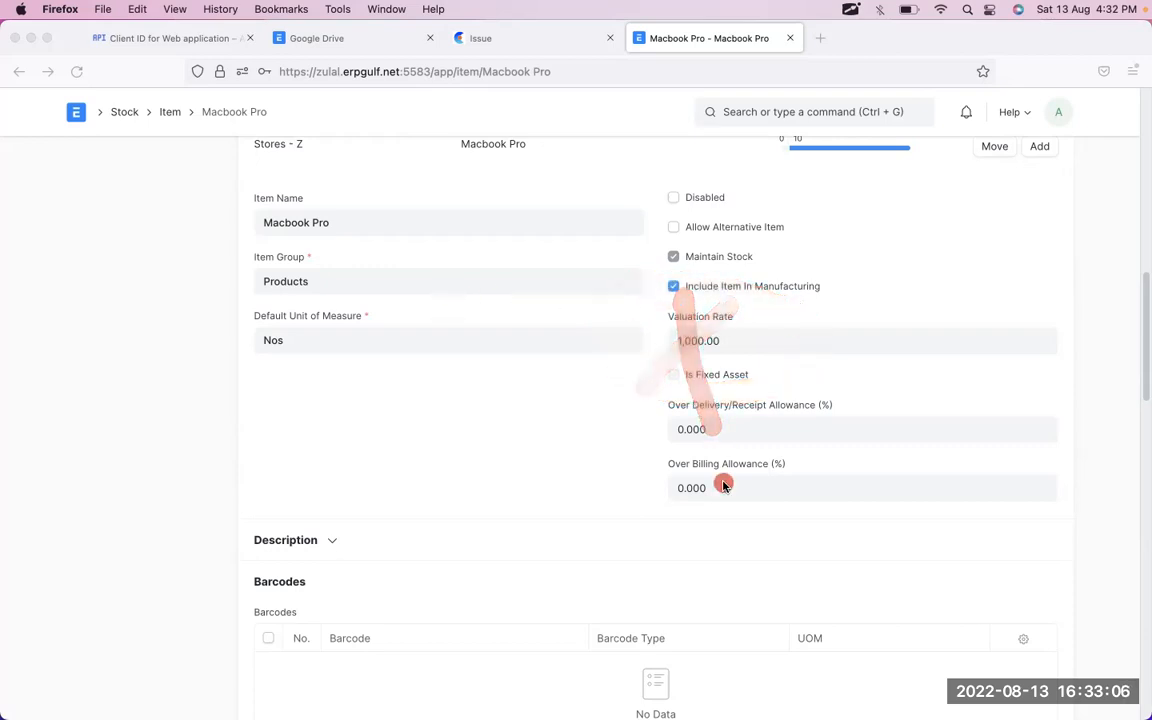
scroll(723, 484, up, 15)
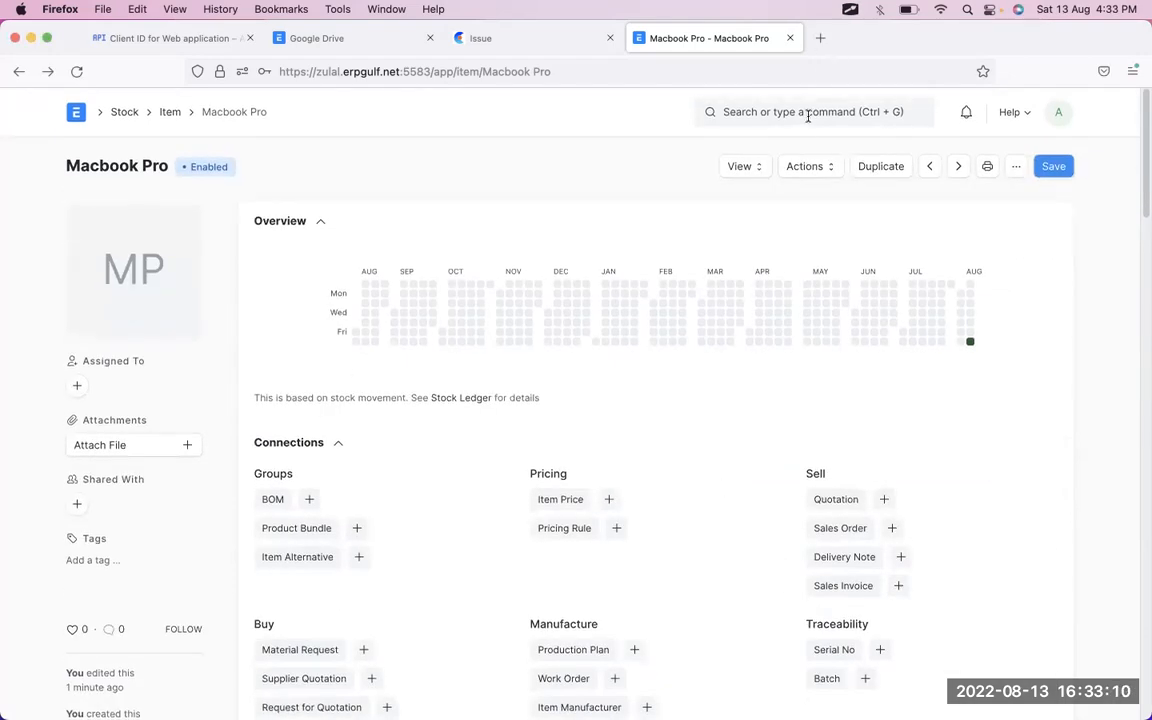
- Start a new Purchase Invoice with Americana as the supplier
click(805, 116)
text(purchase in)
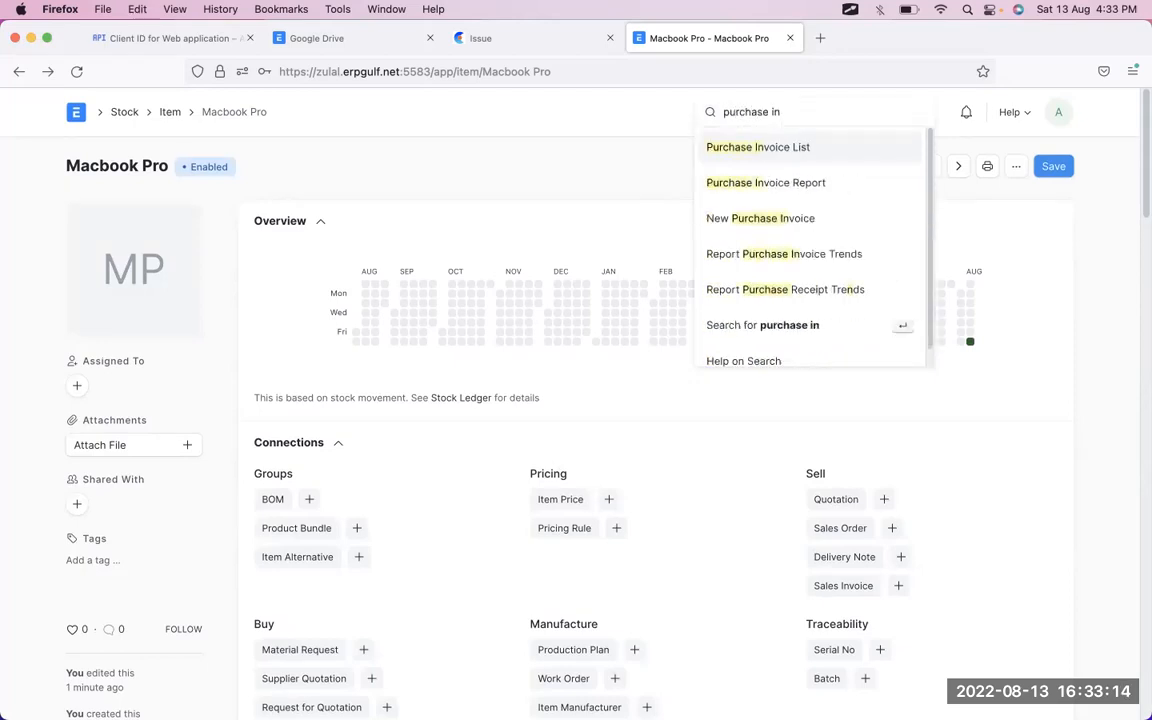
click(804, 149)
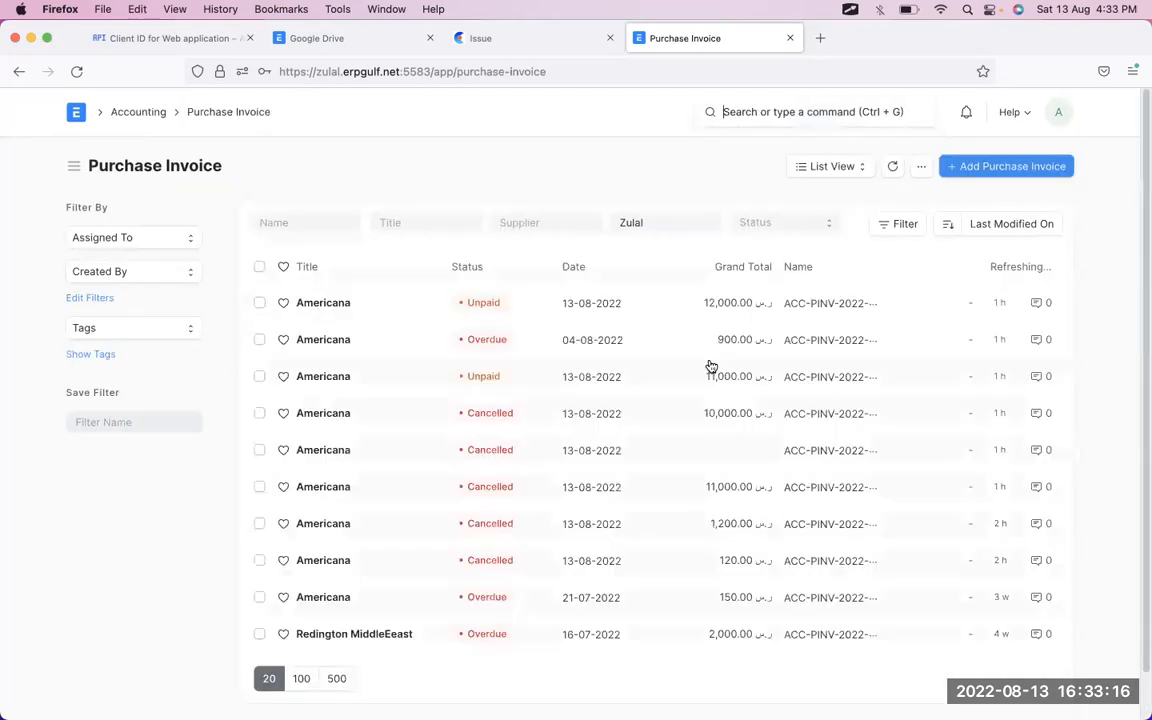
click(1047, 164)
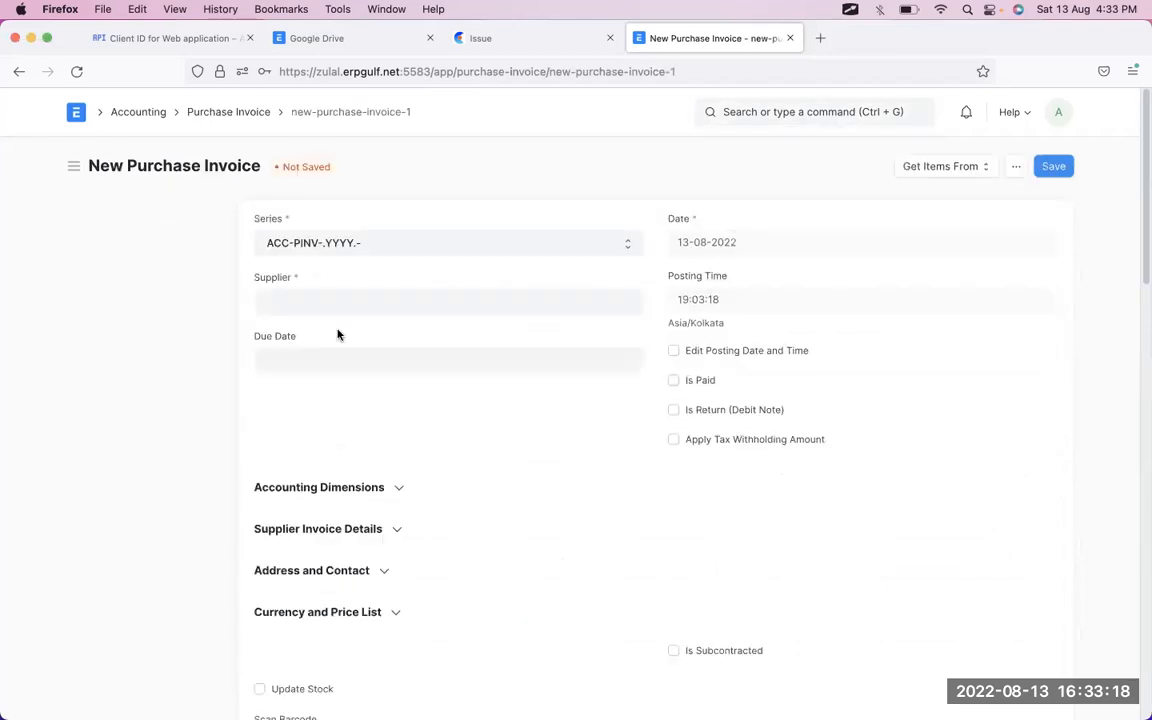
click(381, 301)
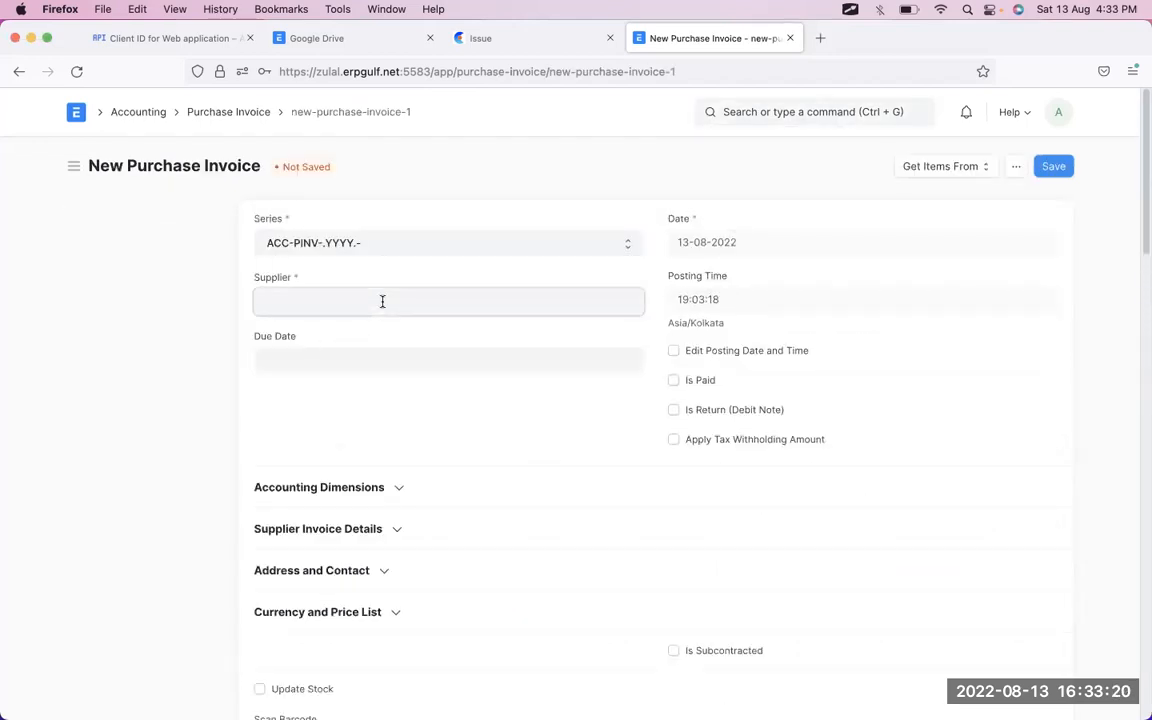
click(381, 342)
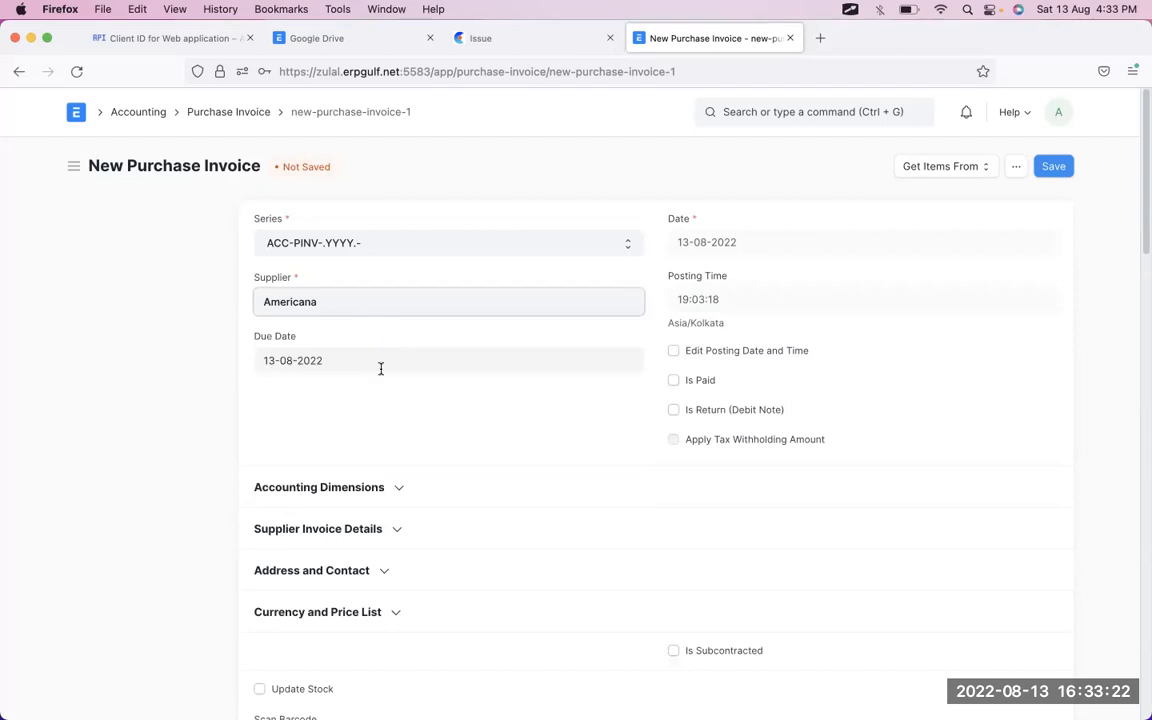
- Add a Macbook Pro row with quantity 5 at rate 2,000
scroll(381, 370, down, 8)
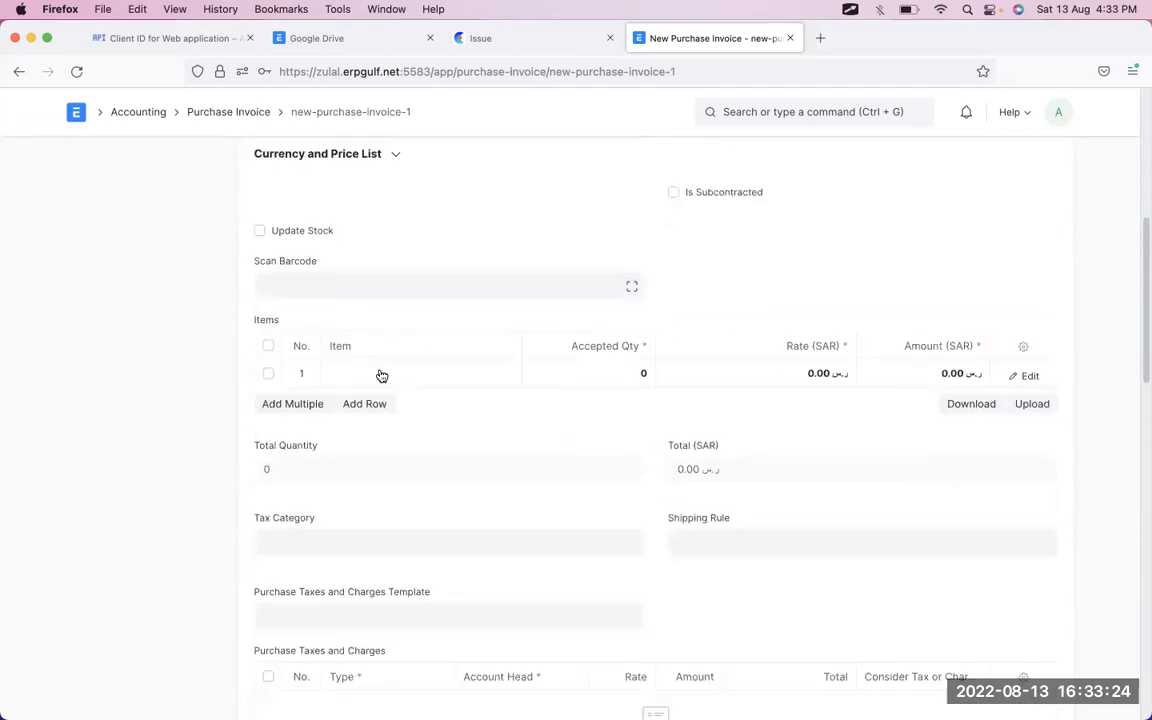
click(406, 369)
text(mac)
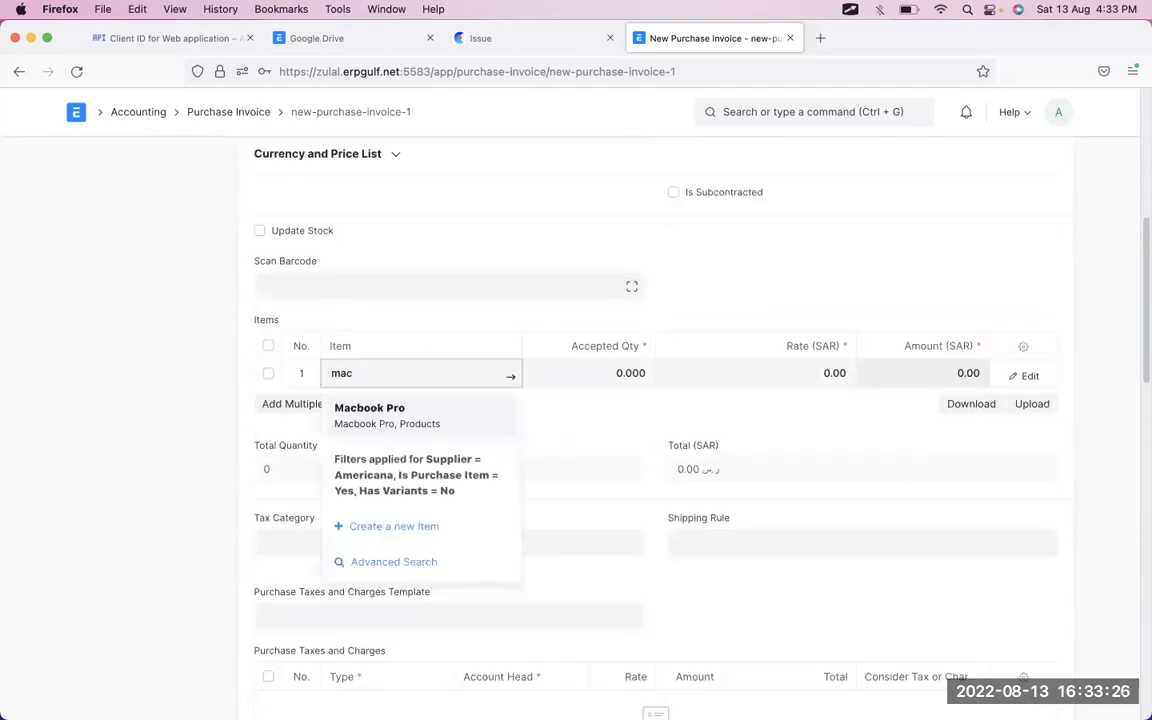
click(409, 418)
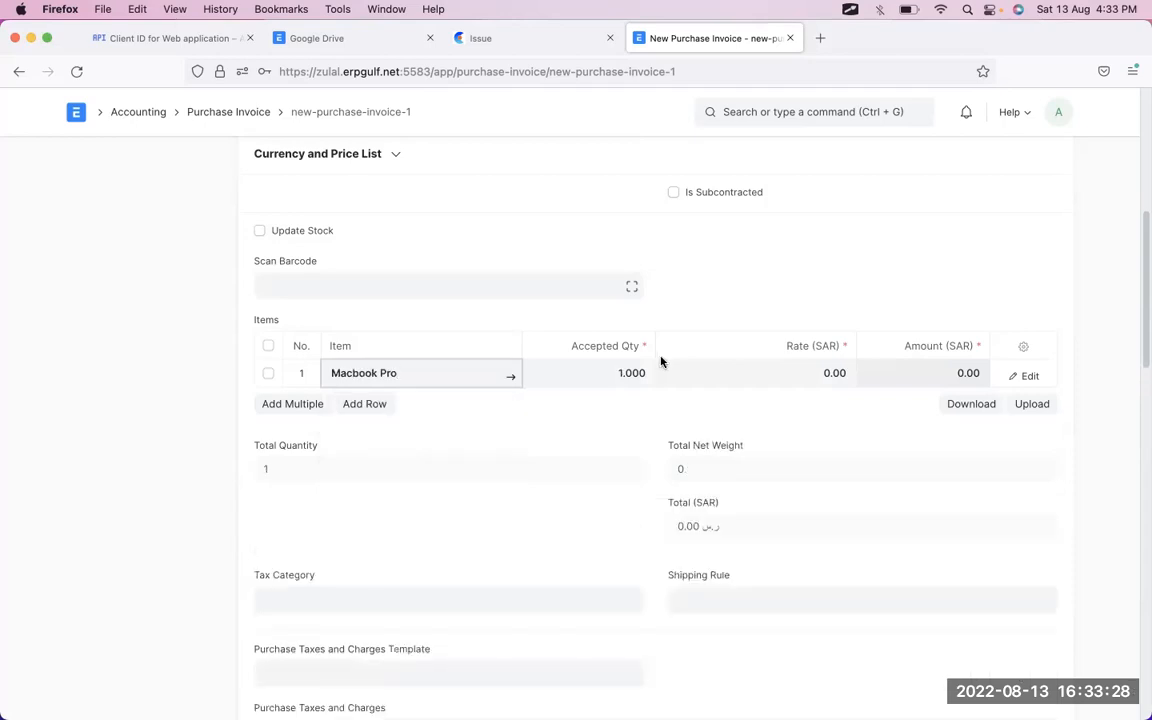
click(620, 378)
key(BackSpace)
key(BackSpace)
key(BackSpace)
key(BackSpace)
key(Tab)
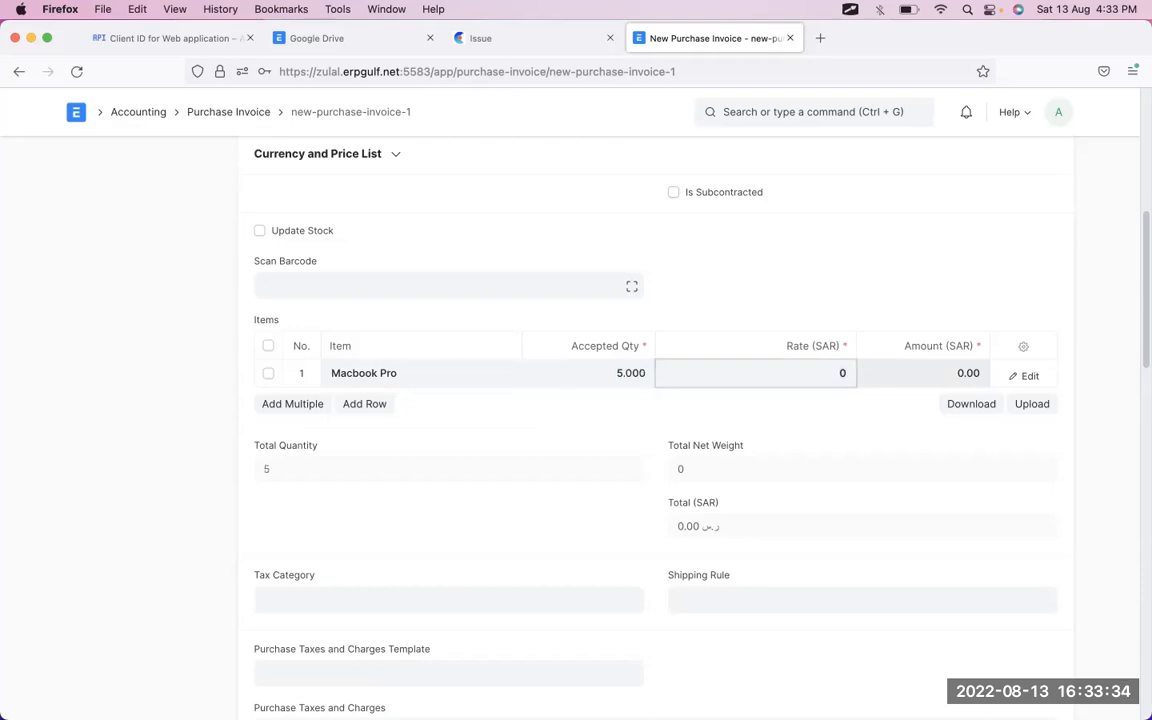
text(2000)
key(Tab)
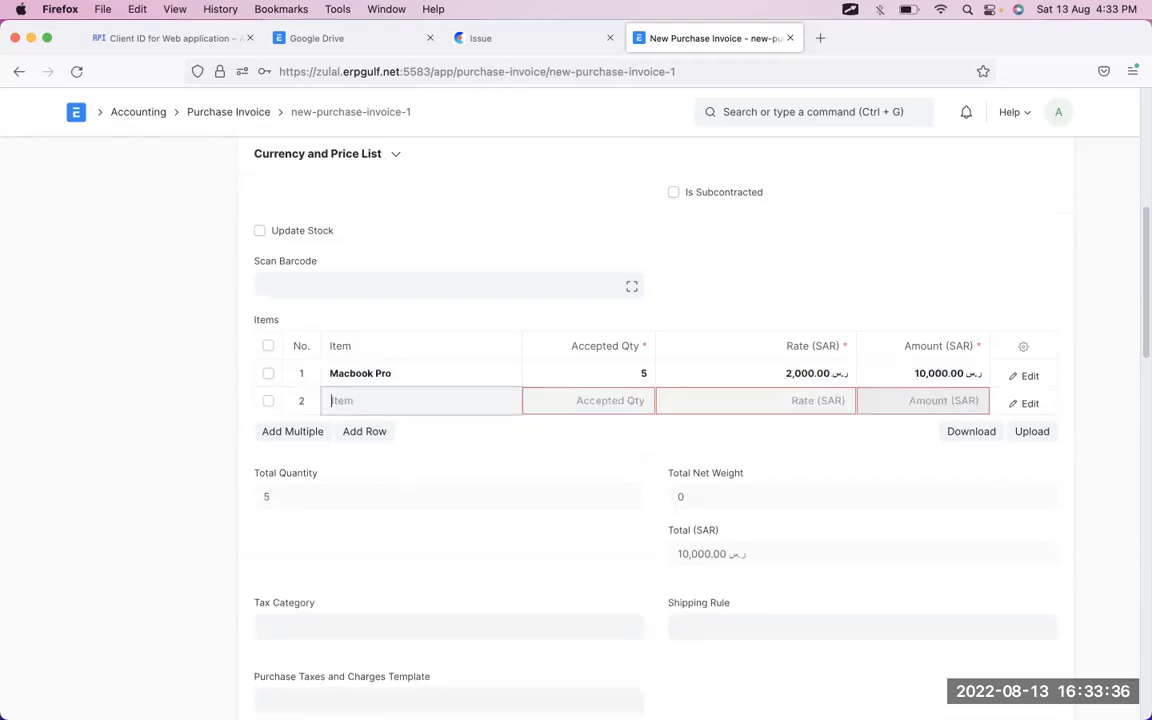
- Delete the empty second item row and tick Update Stock on the invoice
click(268, 401)
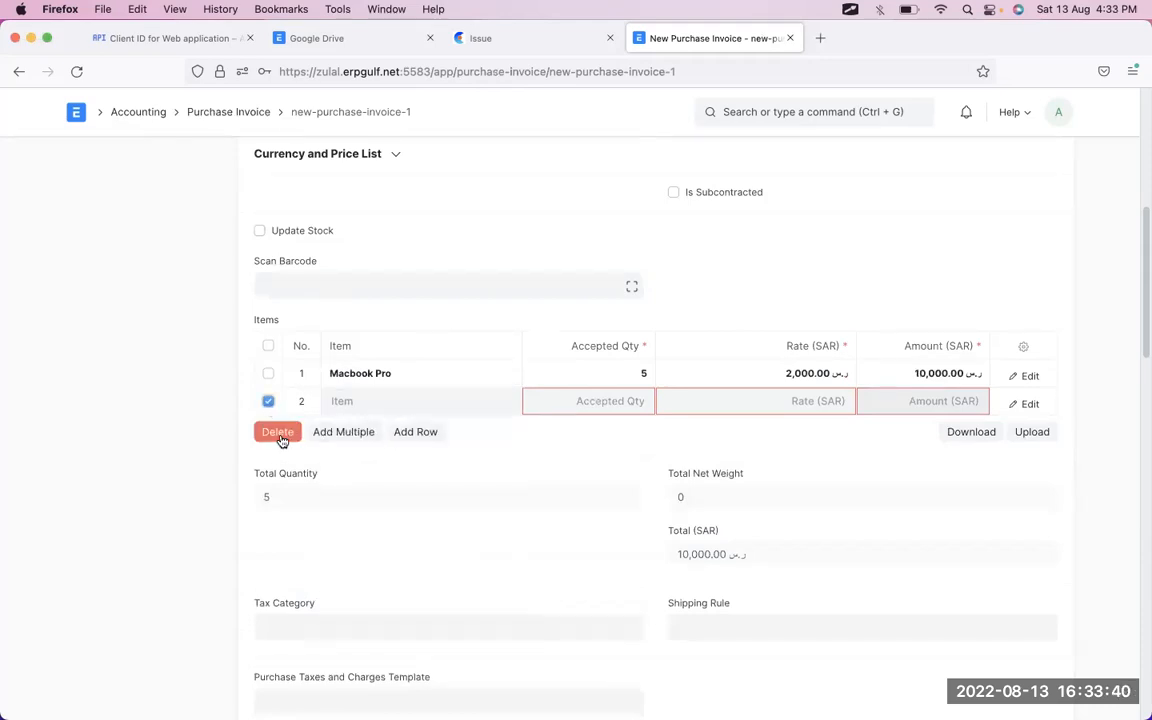
click(278, 432)
scroll(457, 552, down, 1)
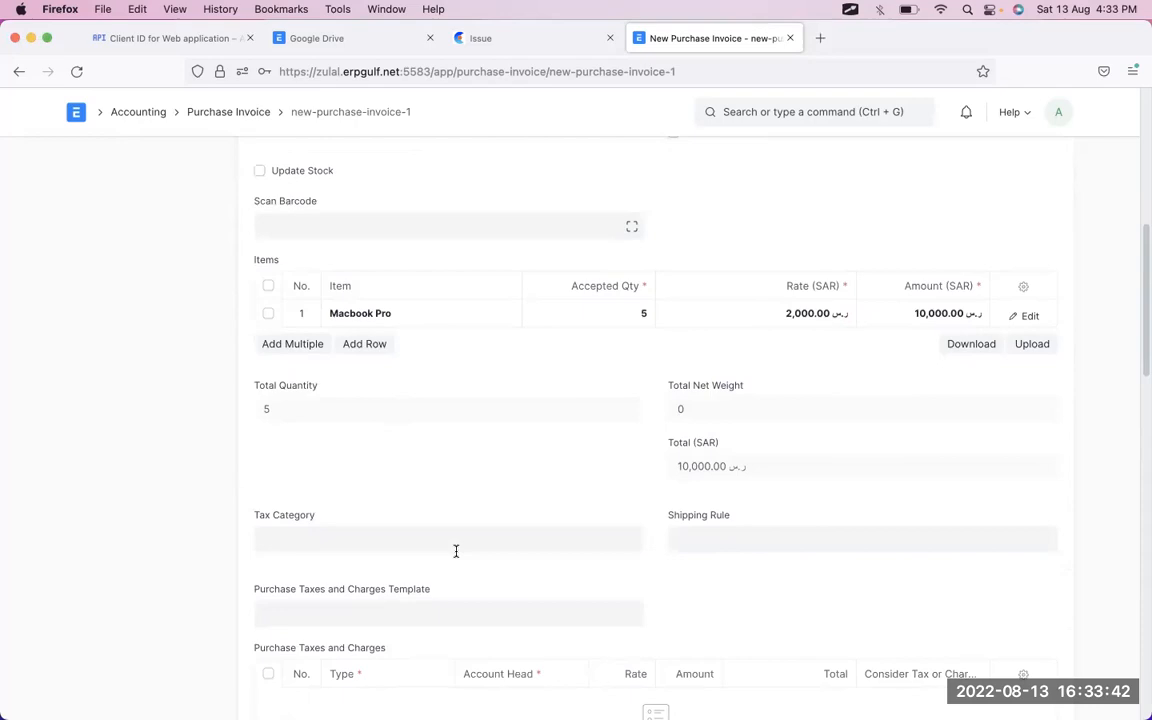
scroll(455, 550, down, 2)
scroll(455, 550, up, 6)
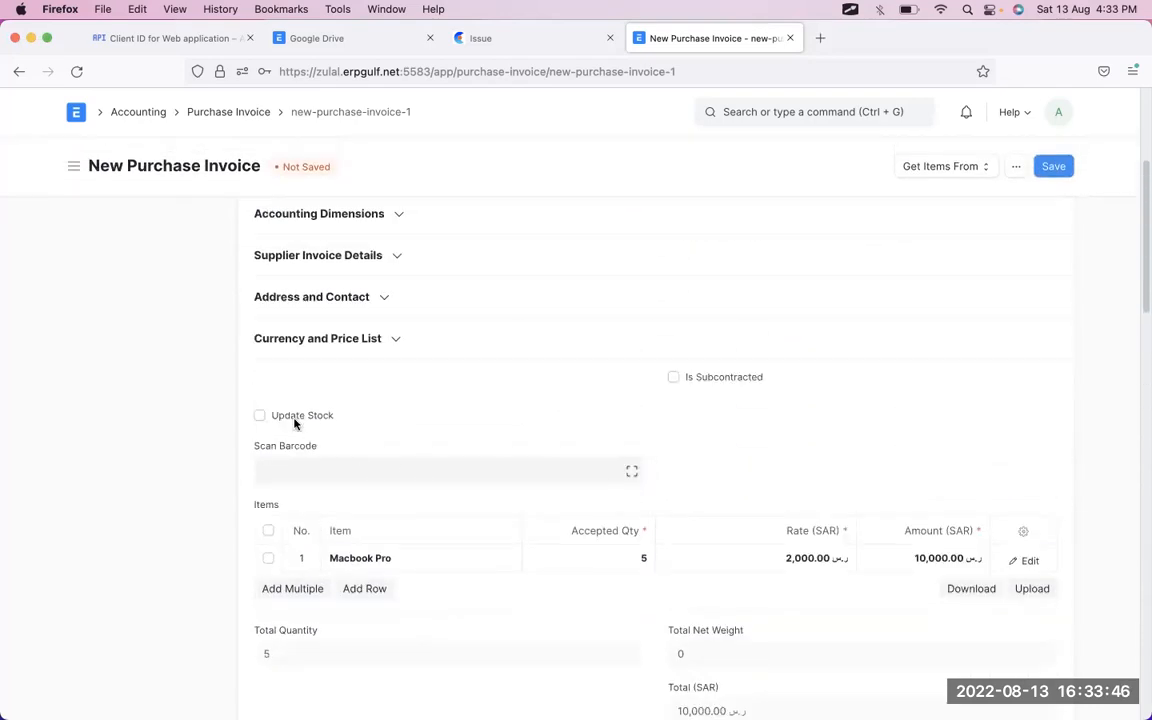
click(294, 418)
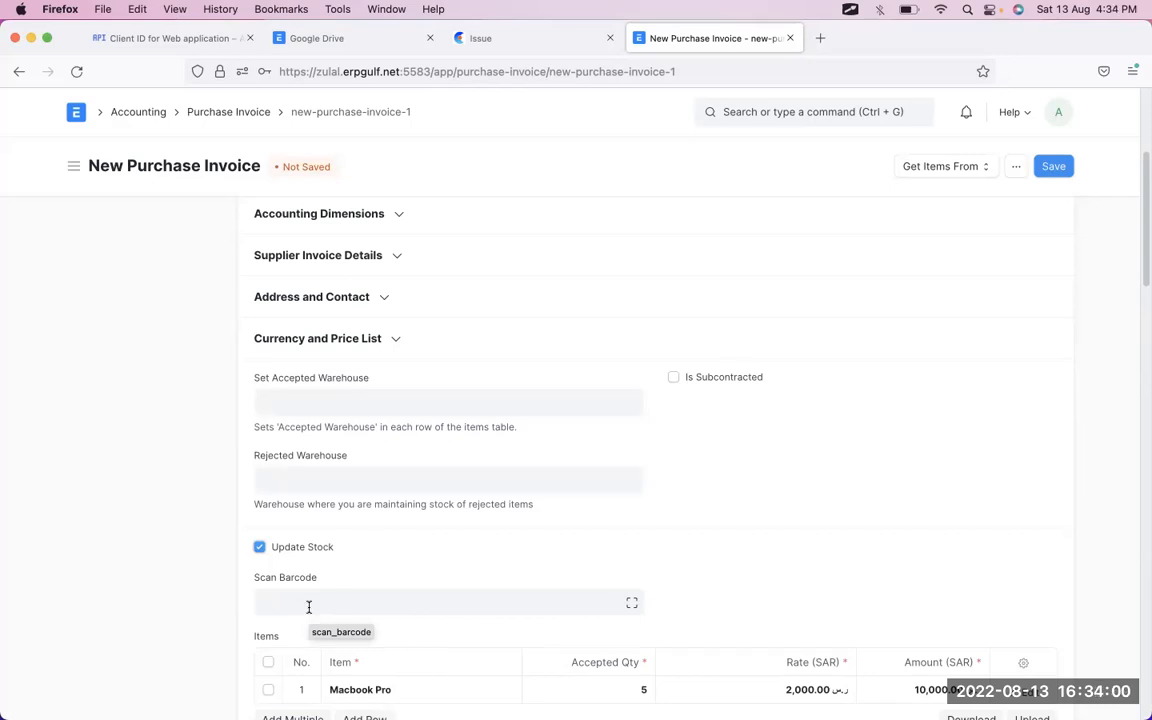
- Scroll through the invoice's Items and Raw Materials sections to check the warehouse fields after ticking Update Stock
scroll(308, 607, down, 2)
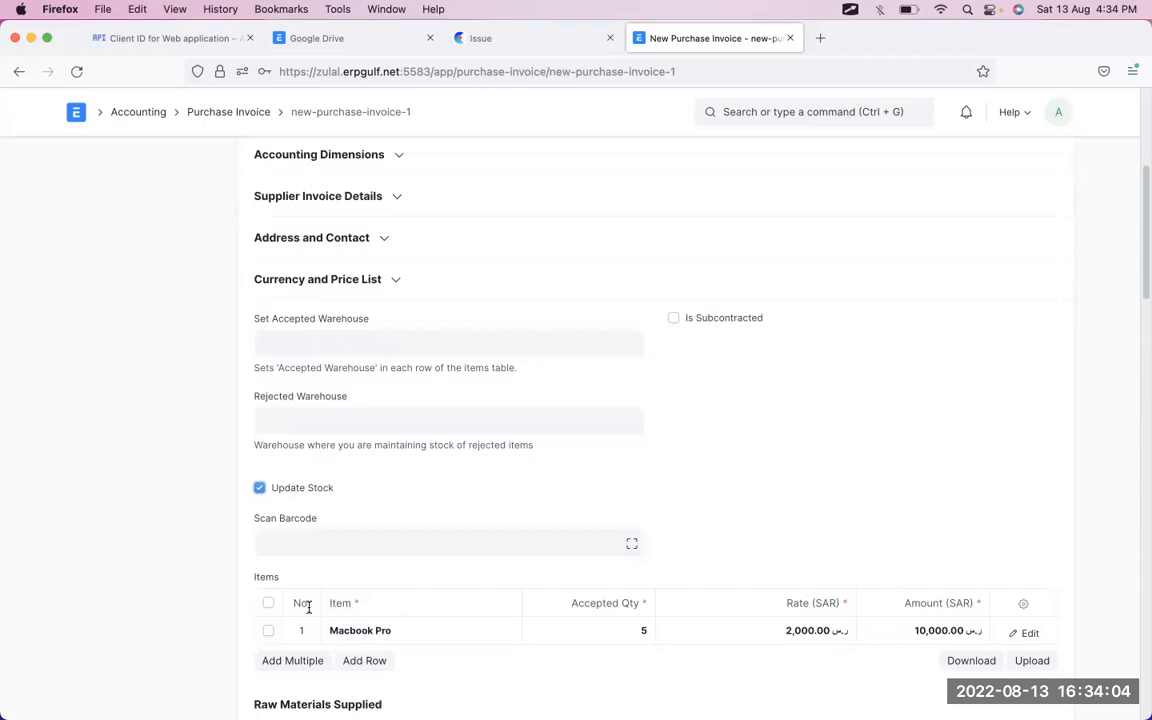
scroll(308, 607, down, 2)
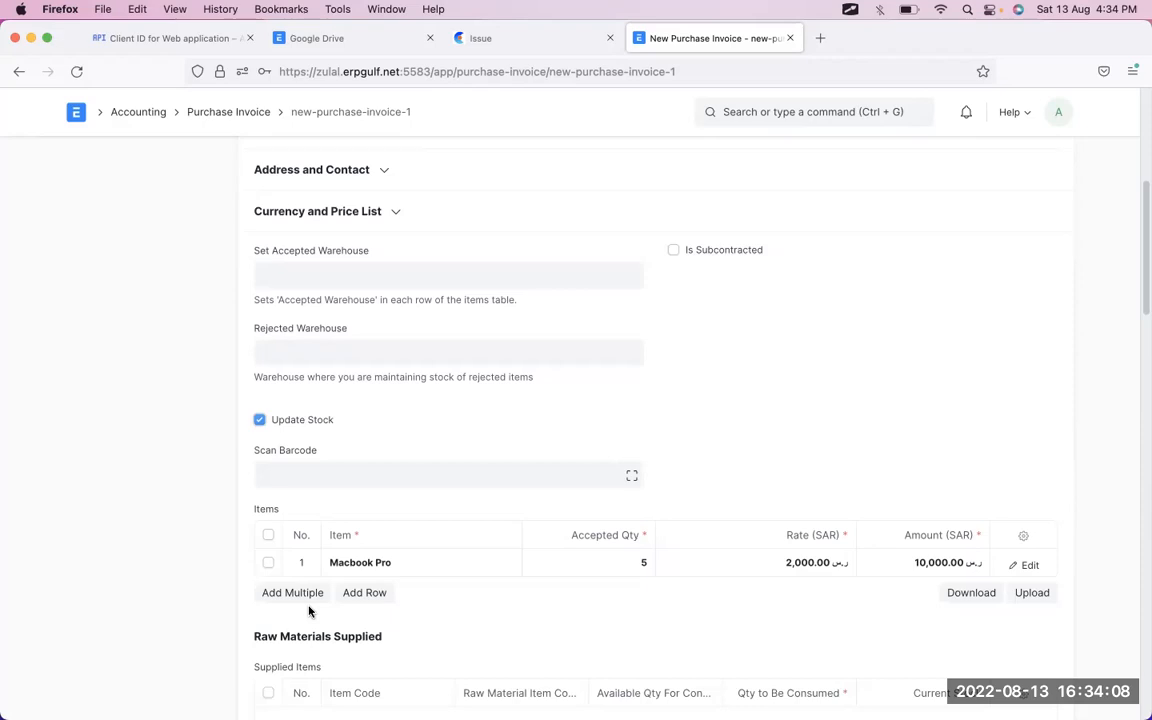
scroll(310, 611, down, 3)
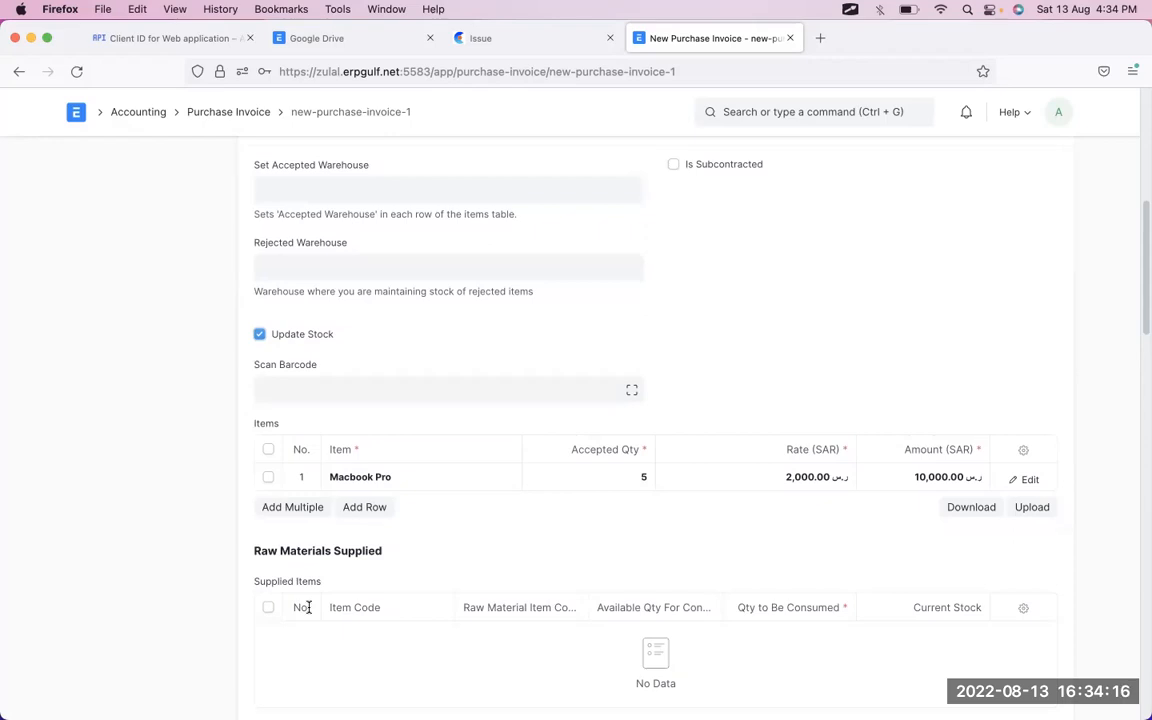
scroll(308, 607, up, 15)
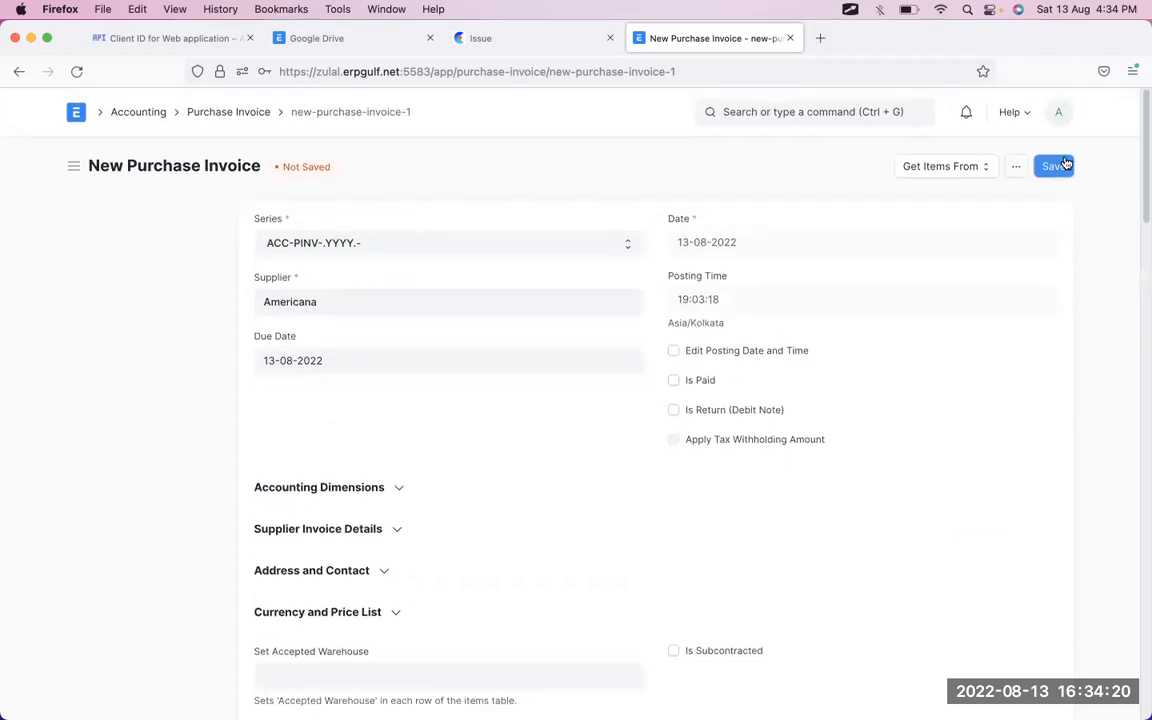
scroll(900, 465, down, 5)
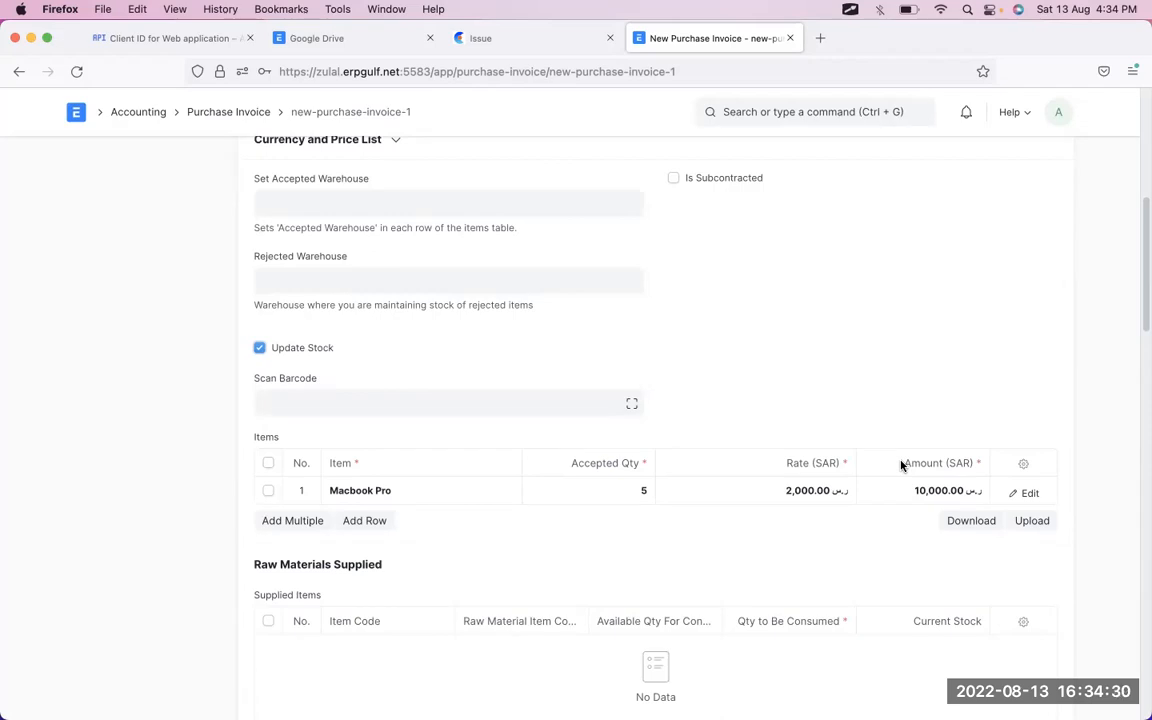
- Open the Stock Ledger report in another window, filtered to item Macbook Pro
key(super+Tab)
key(super+Tab)
key(super+Tab)
key(super+Tab)
key(super+Tab)
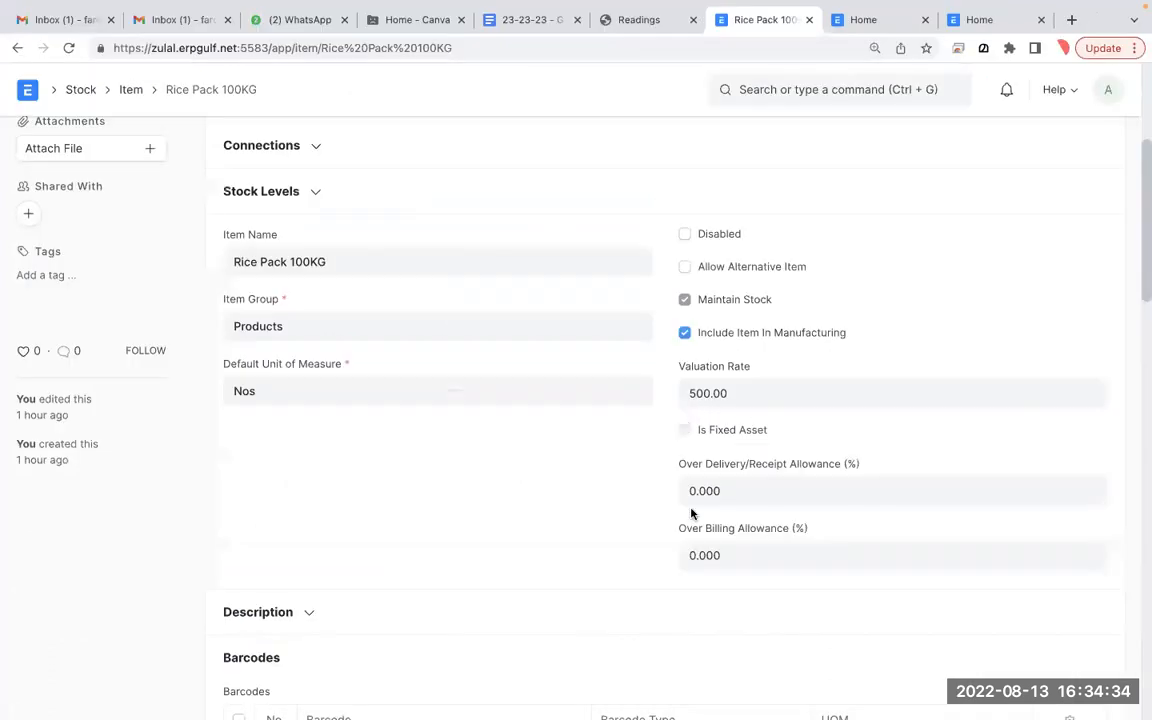
scroll(740, 250, down, 1)
click(760, 148)
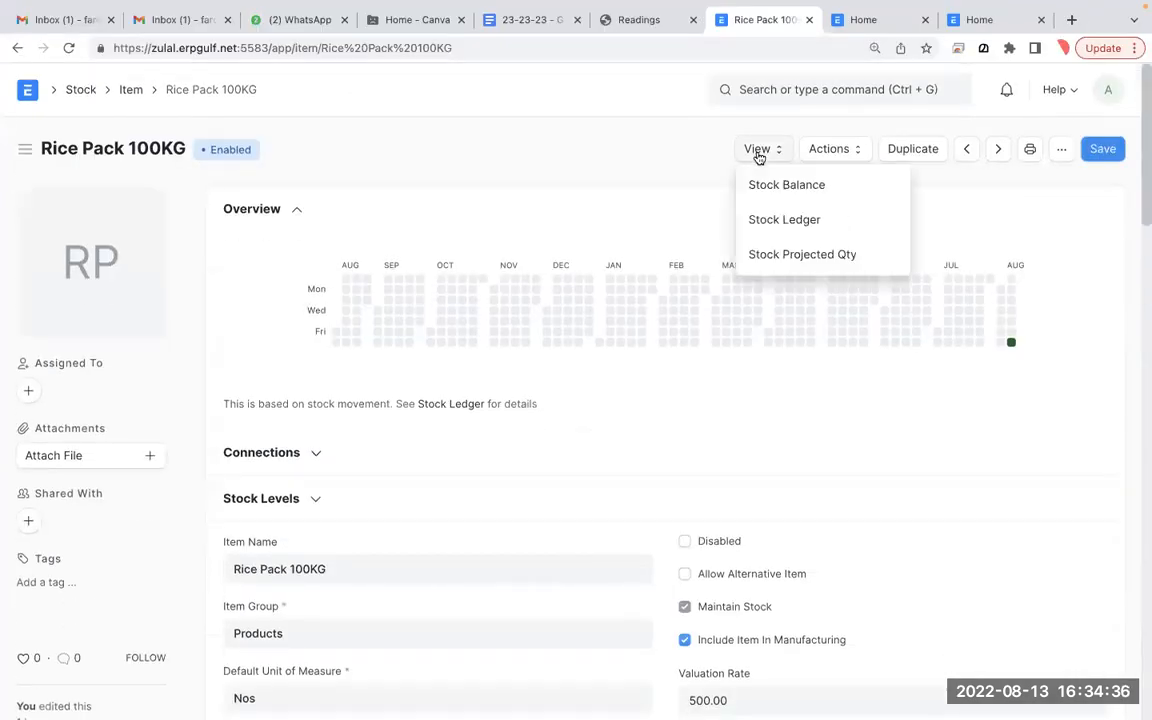
click(764, 226)
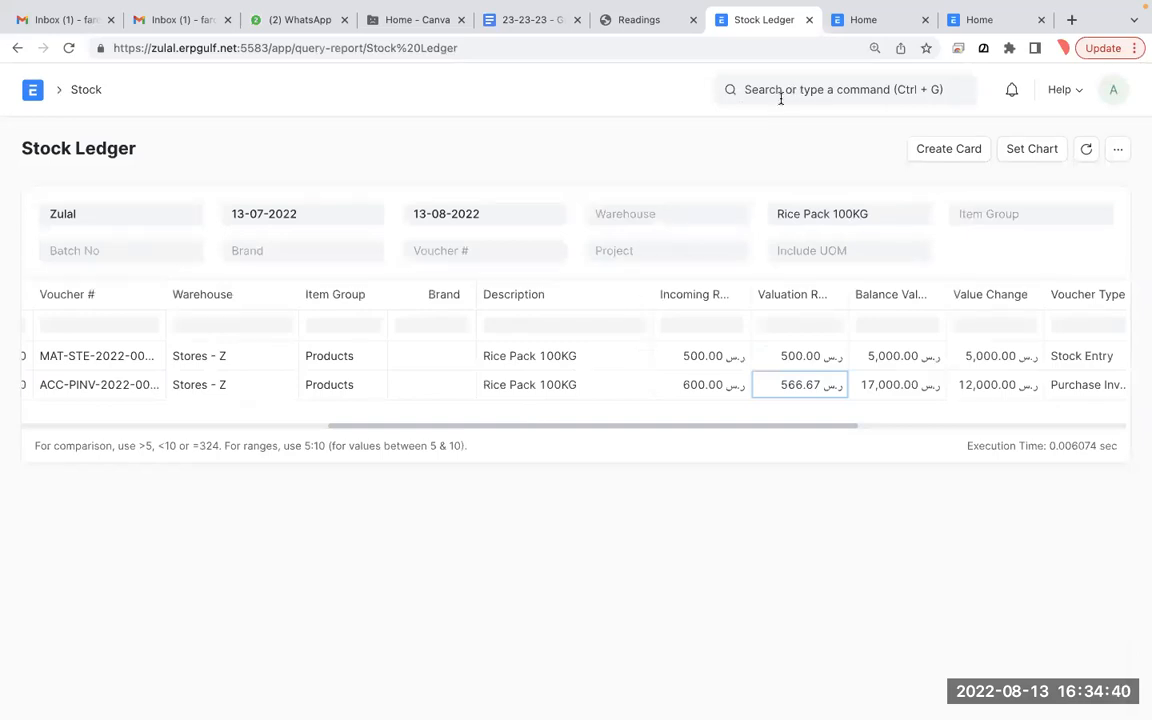
click(884, 214)
text(mac)
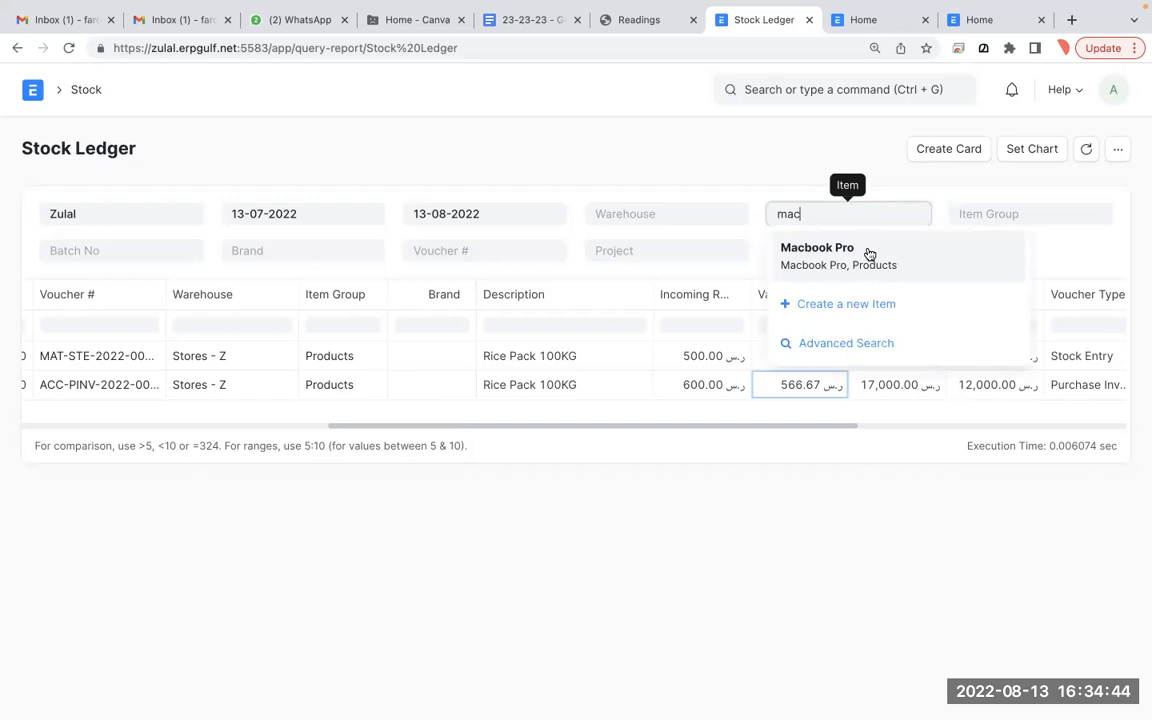
click(869, 255)
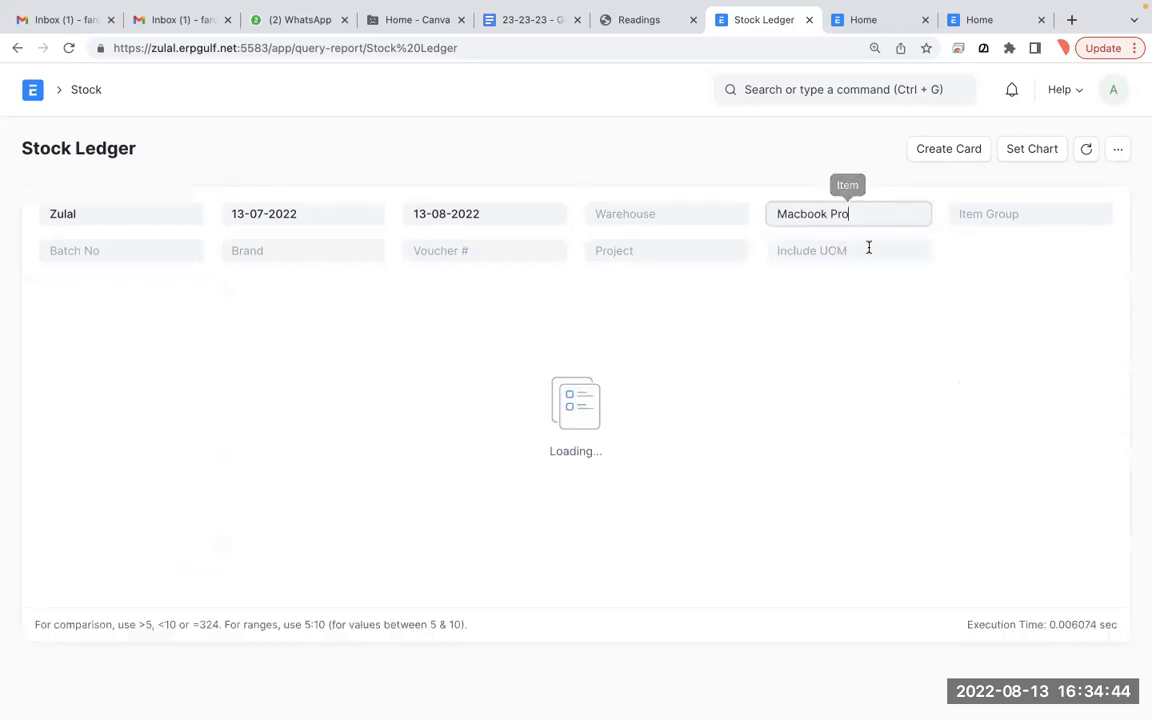
scroll(787, 363, right, 5)
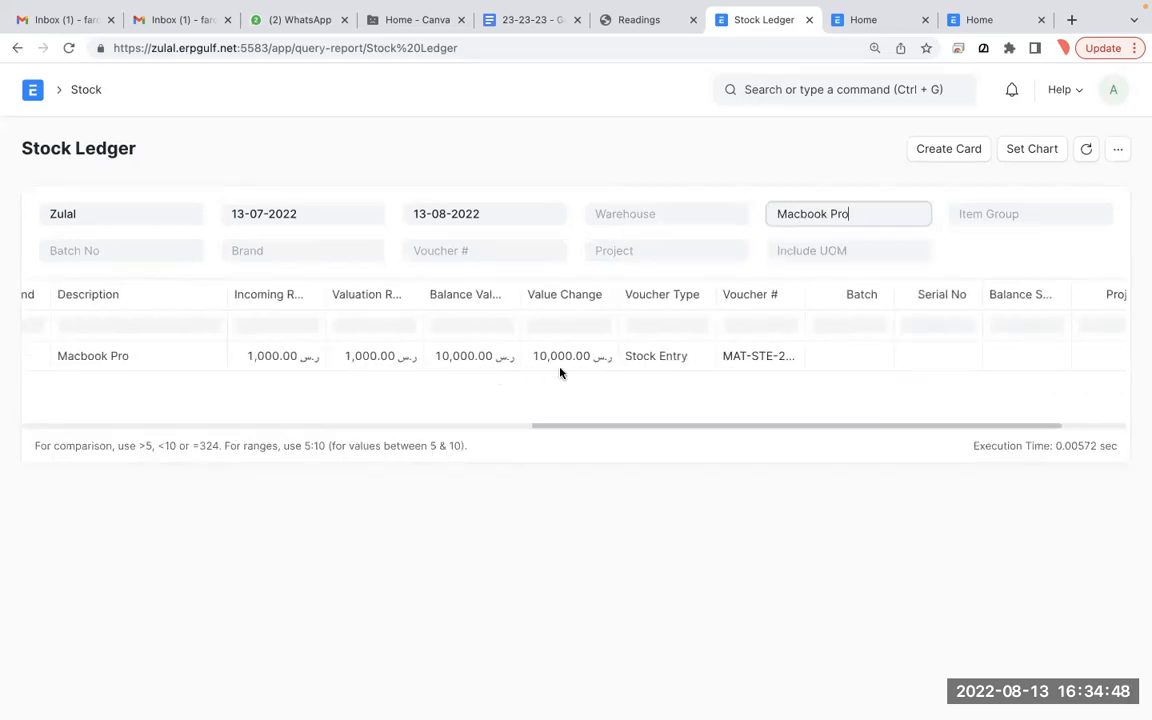
- Save the purchase invoice, dismiss the Expense Head Changed notice, and submit it
key(ctrl+Left)
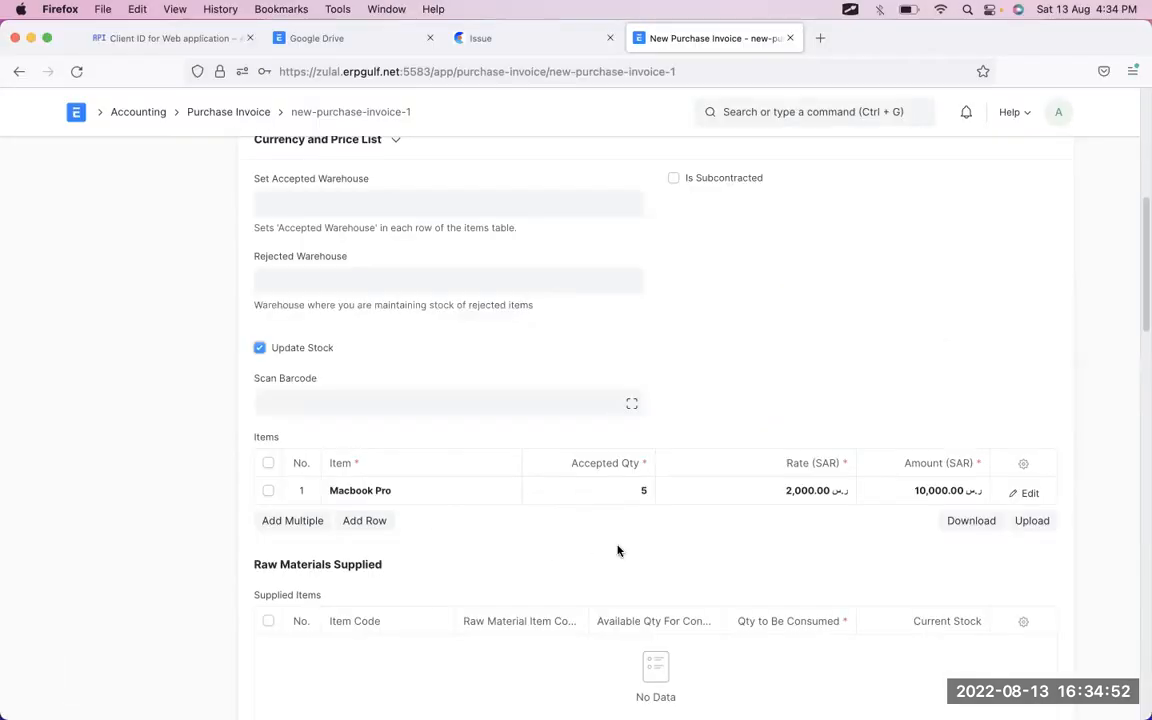
scroll(717, 520, down, 3)
scroll(717, 520, up, 8)
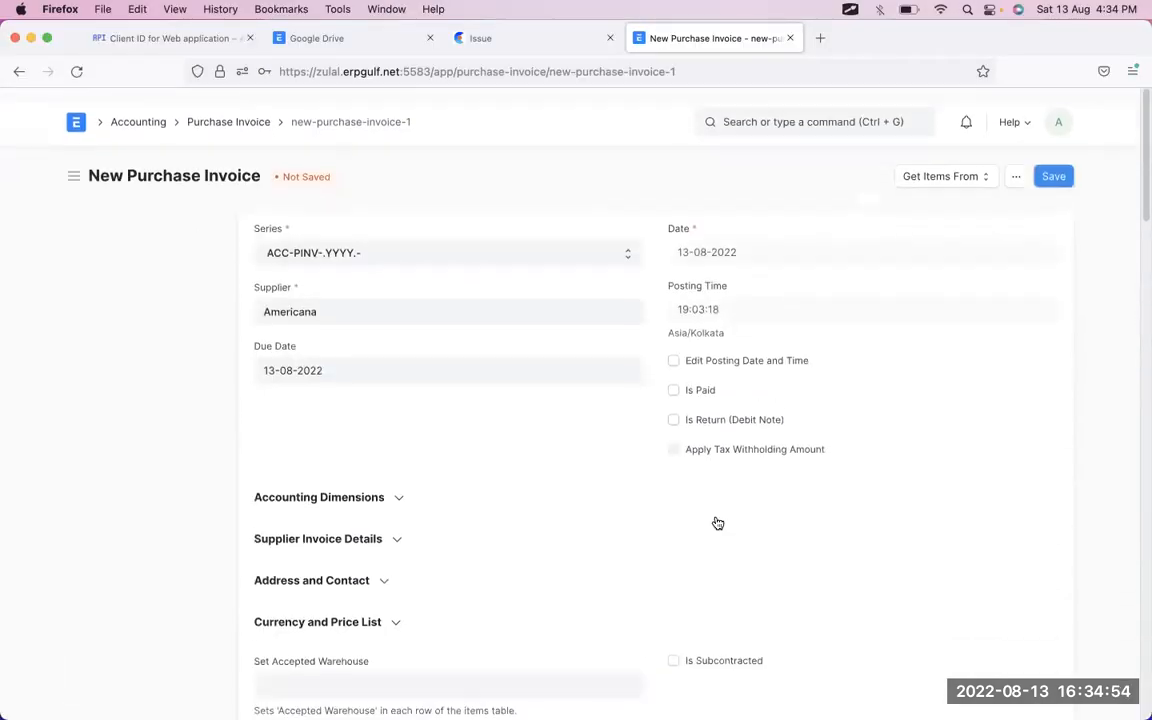
click(1047, 168)
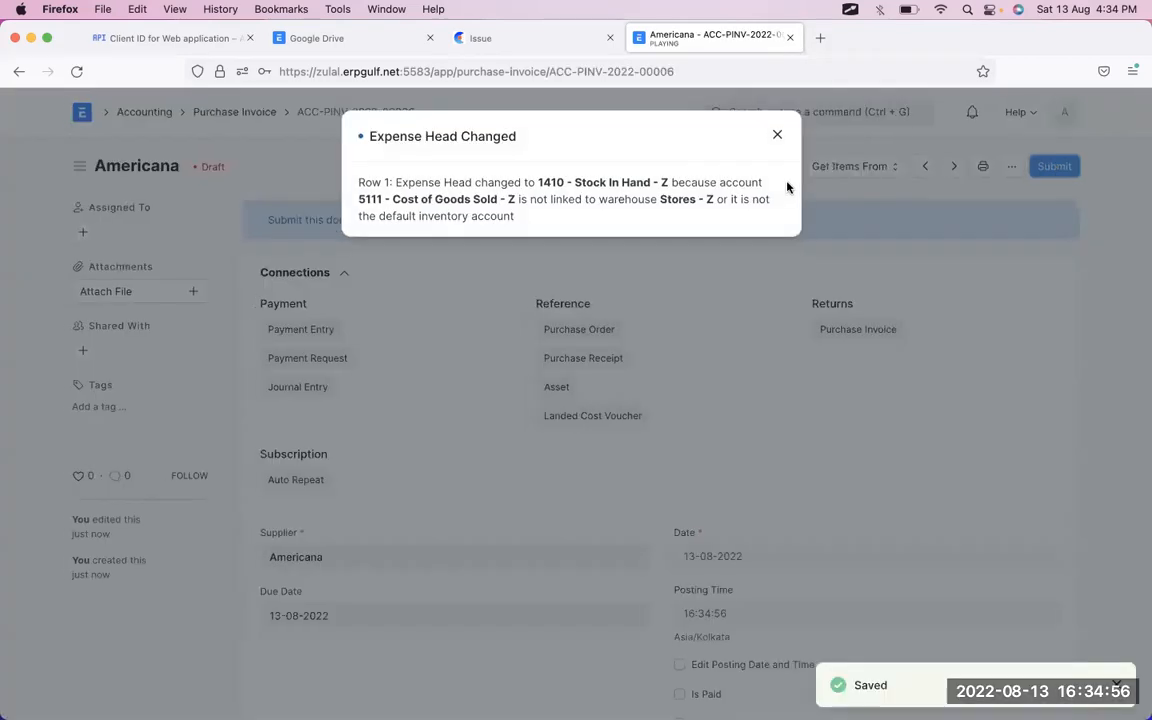
click(777, 139)
click(1050, 166)
click(760, 240)
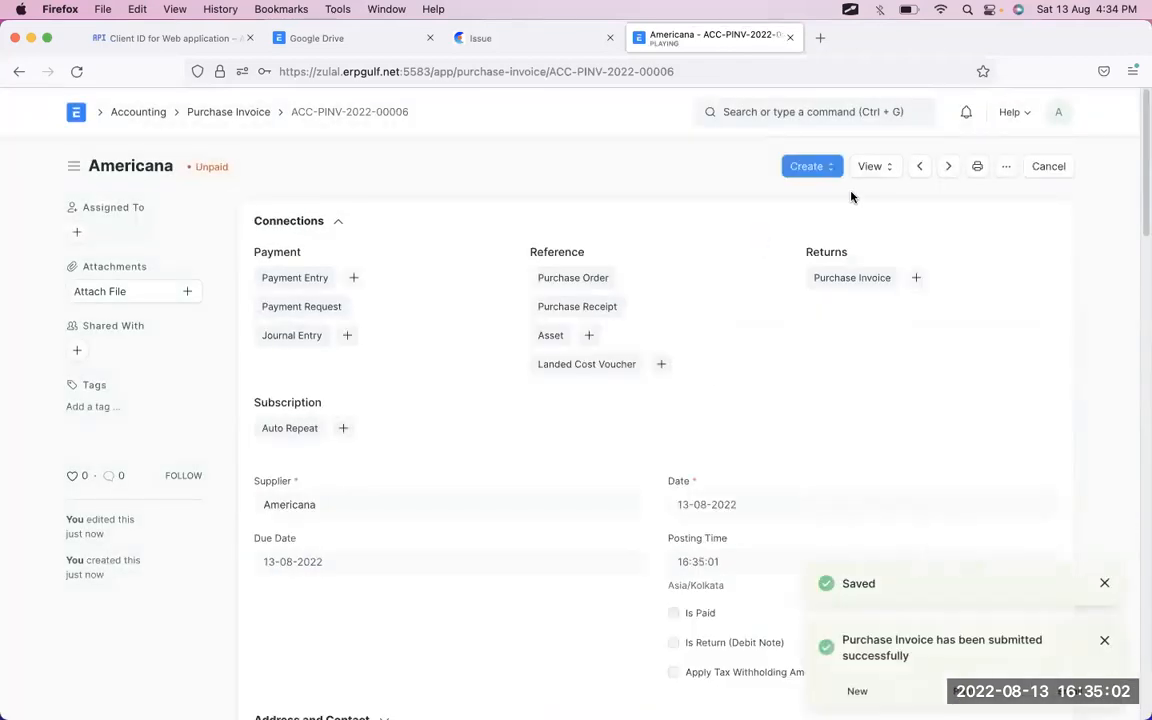
- Reload the Macbook Pro Stock Ledger report, then return to the submitted invoice
key(ctrl+Right)
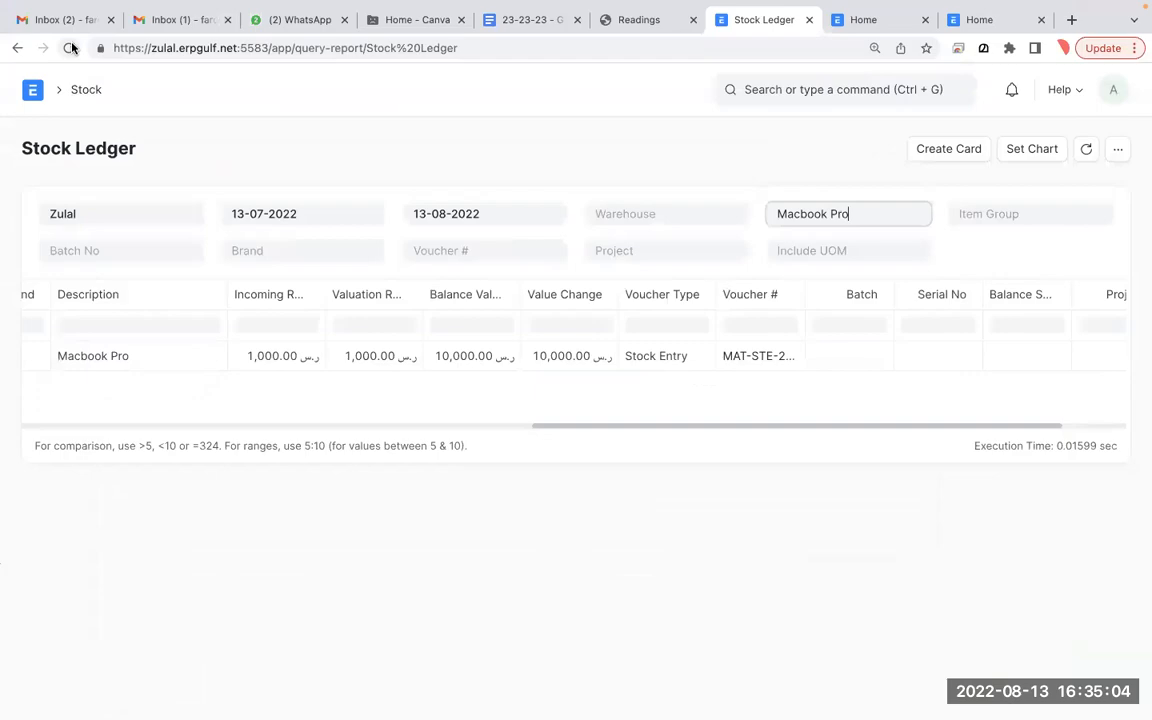
click(72, 48)
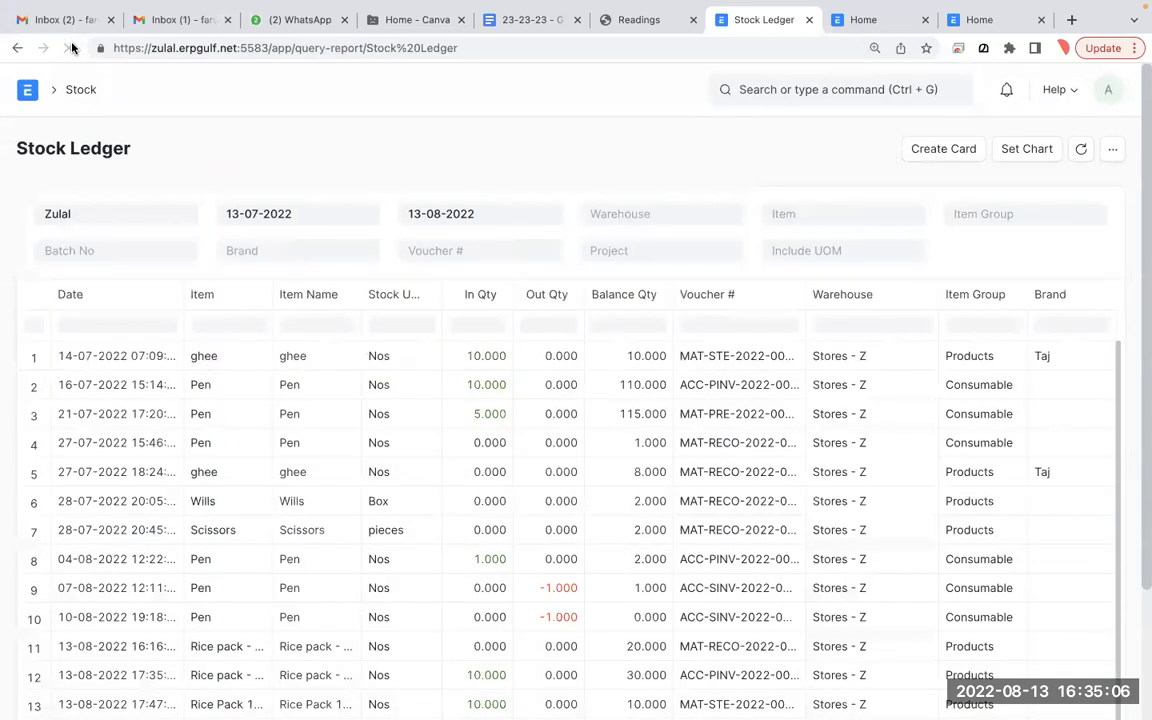
key(ctrl+Left)
- Open this invoice's Stock Ledger view, then go back to the purchase invoice
click(880, 168)
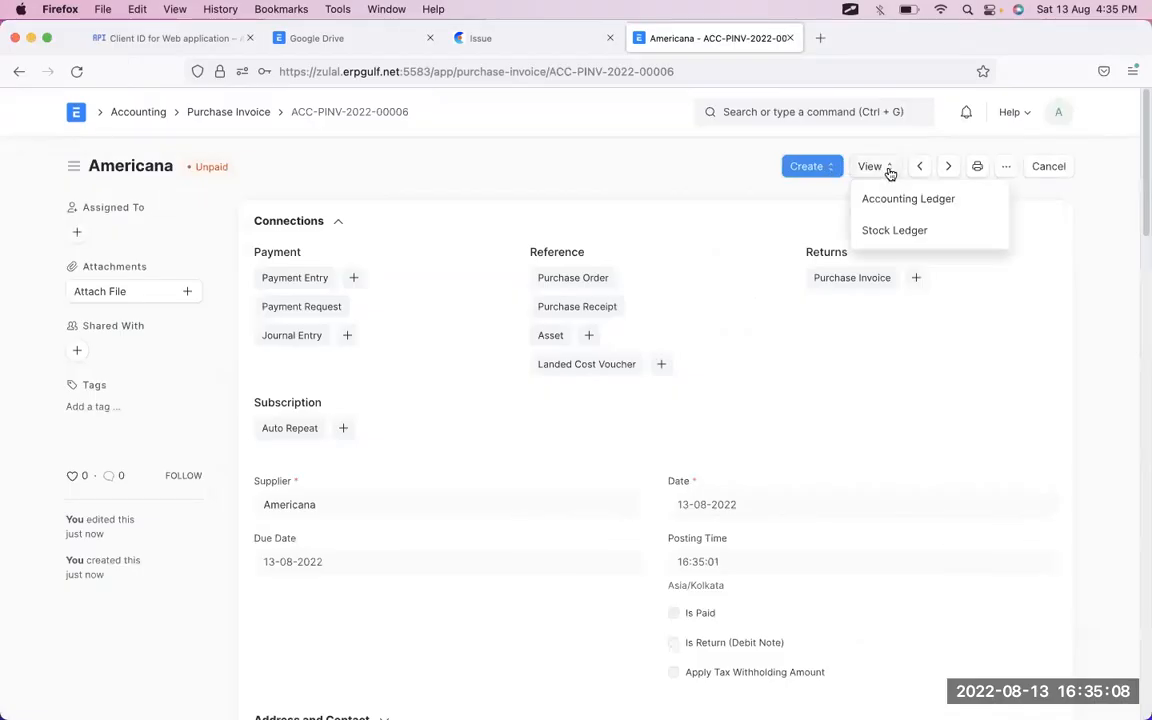
click(890, 232)
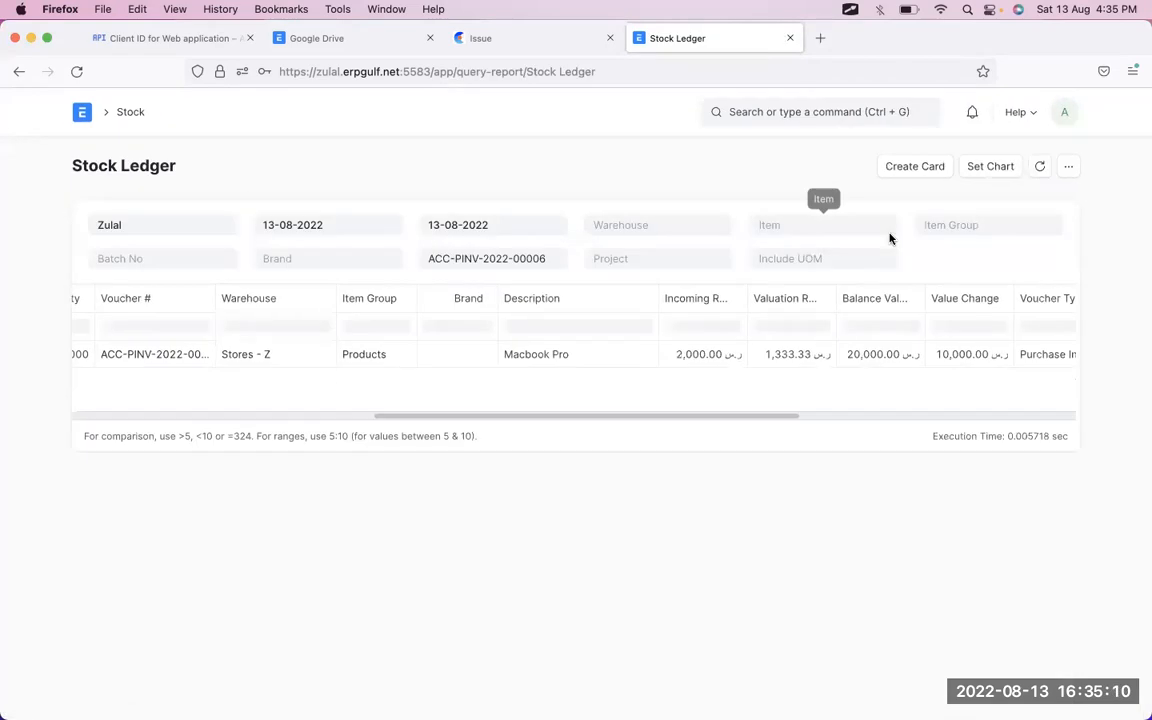
scroll(697, 368, right, 5)
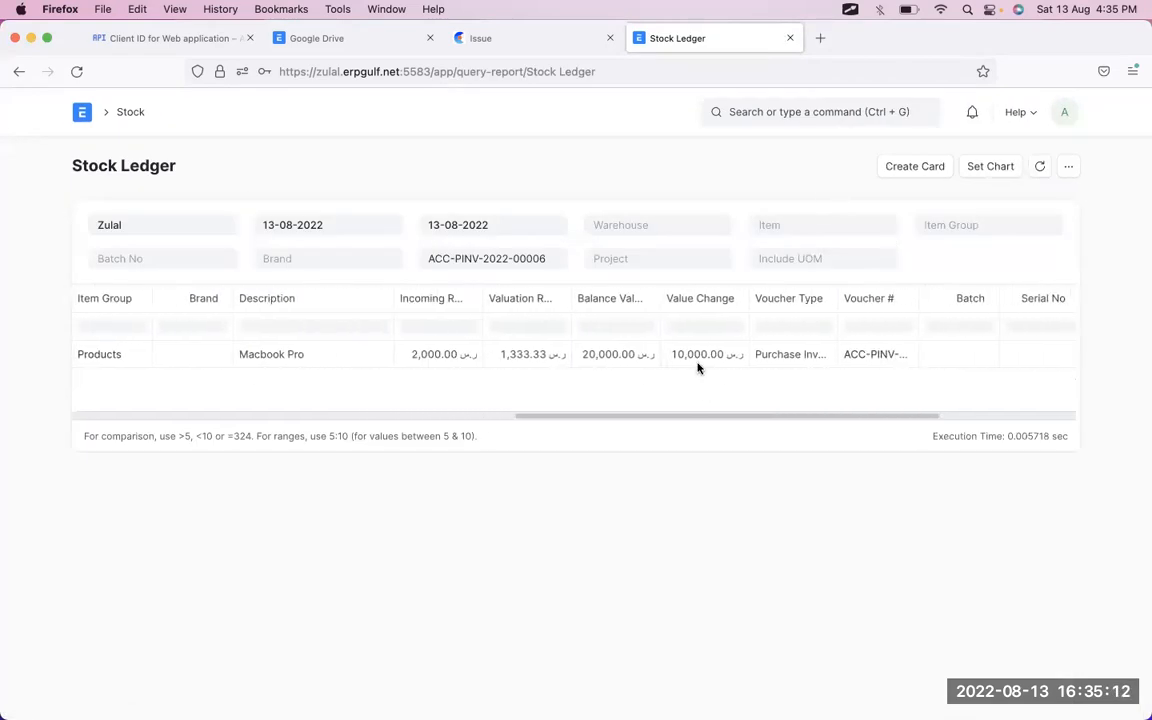
scroll(697, 368, left, 10)
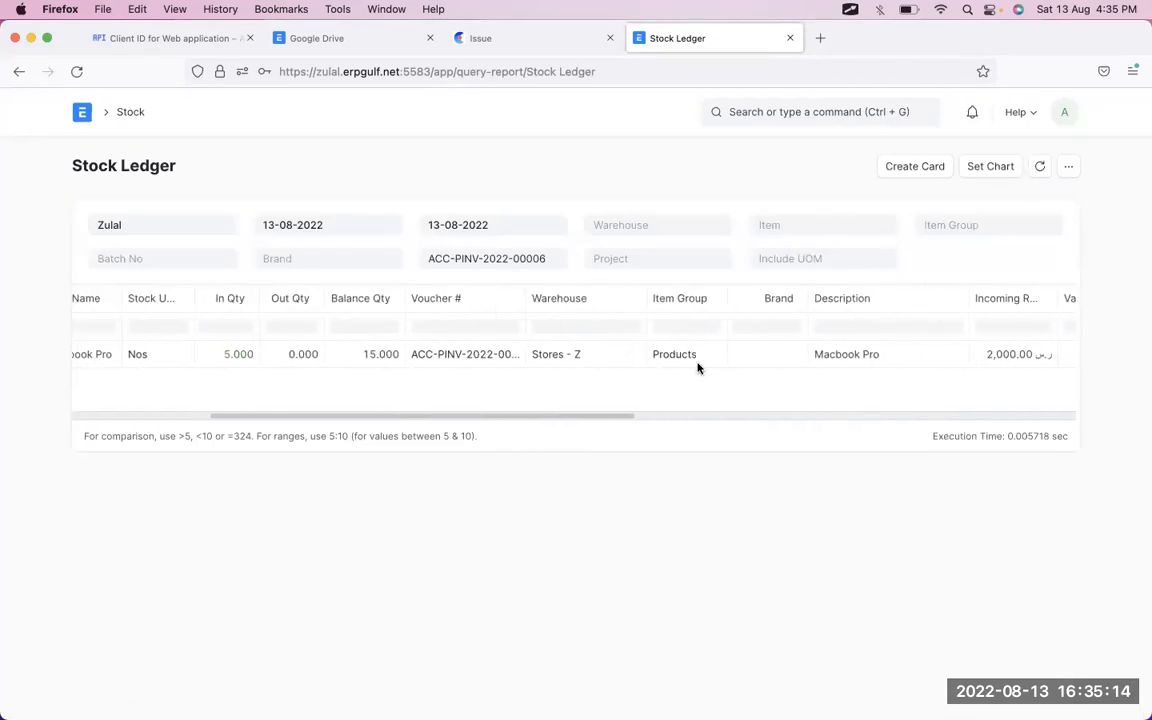
click(19, 71)
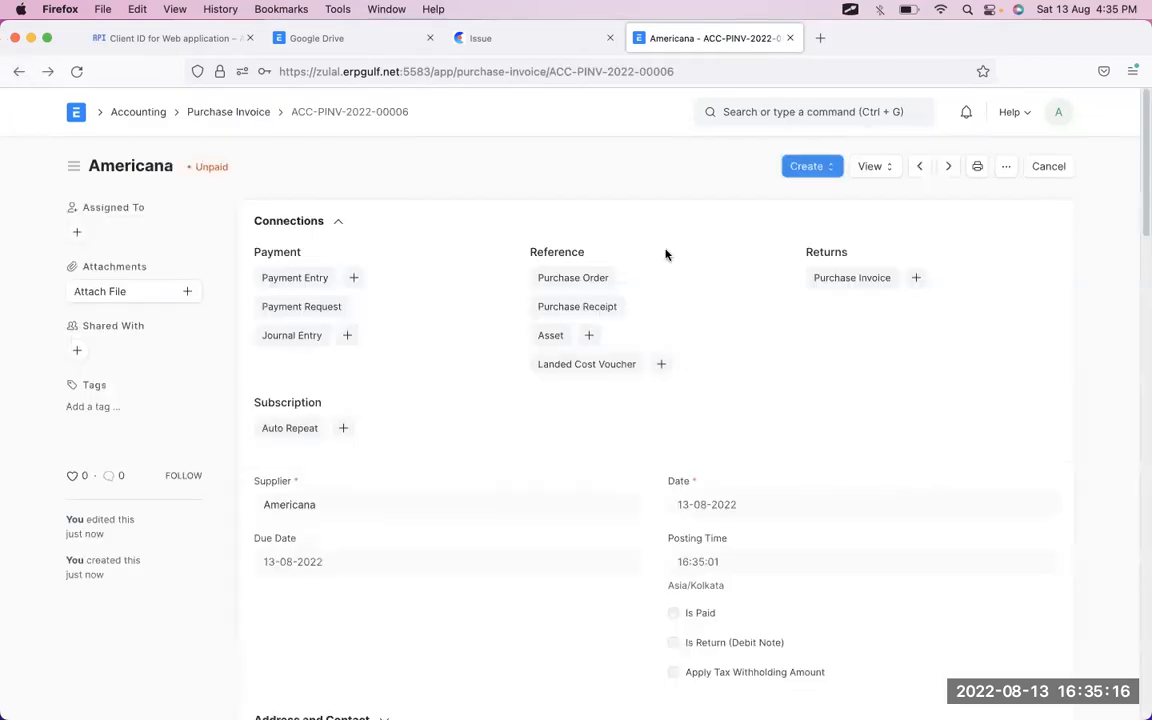
- Reopen the invoice's Stock Ledger and point out the 2,000.00 incoming rate and 5.000 In Qty
click(877, 170)
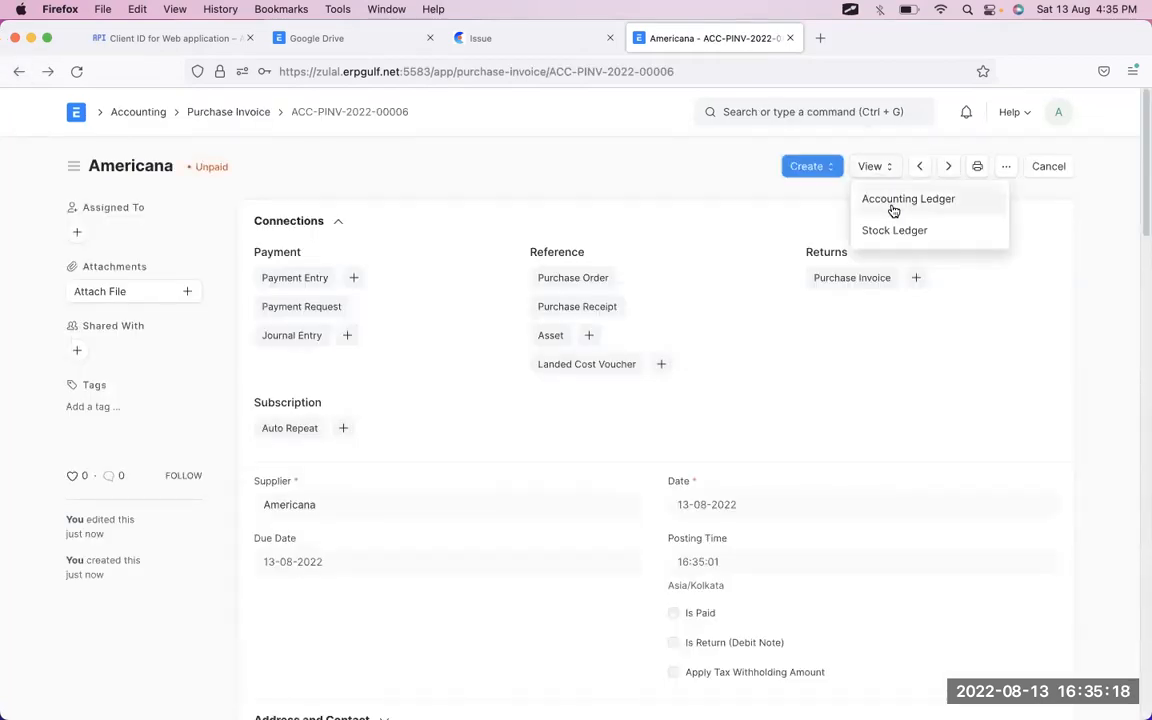
click(893, 233)
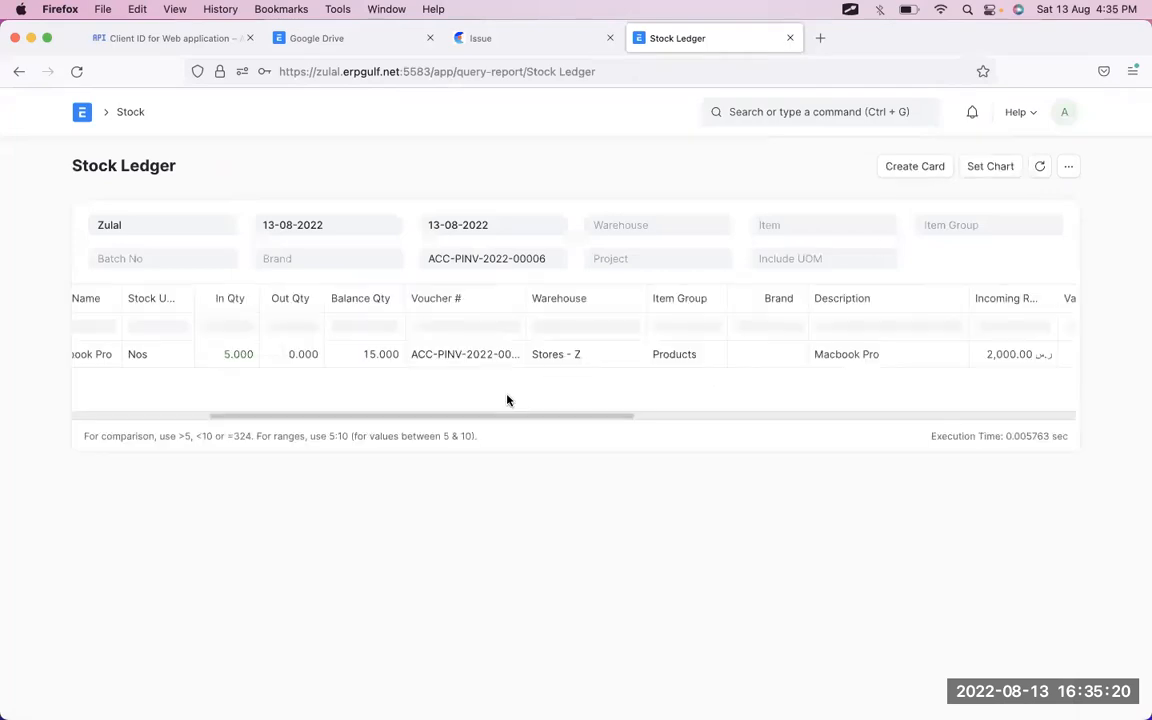
scroll(616, 366, right, 10)
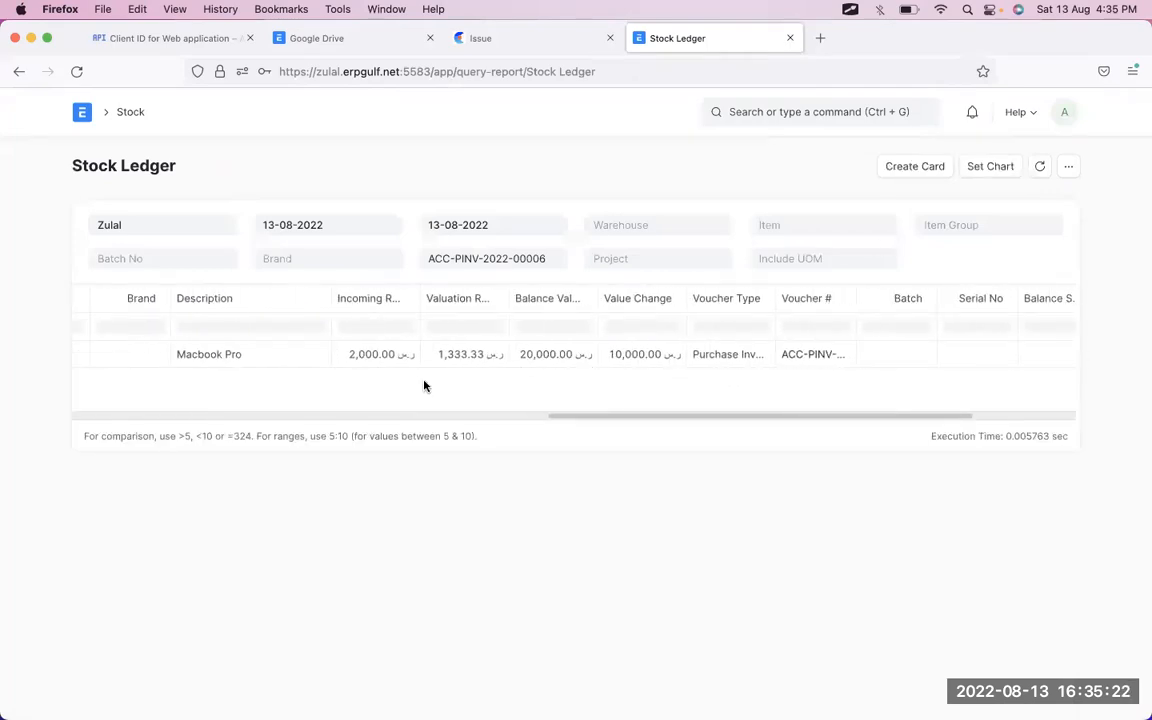
click(398, 360)
scroll(398, 360, left, 10)
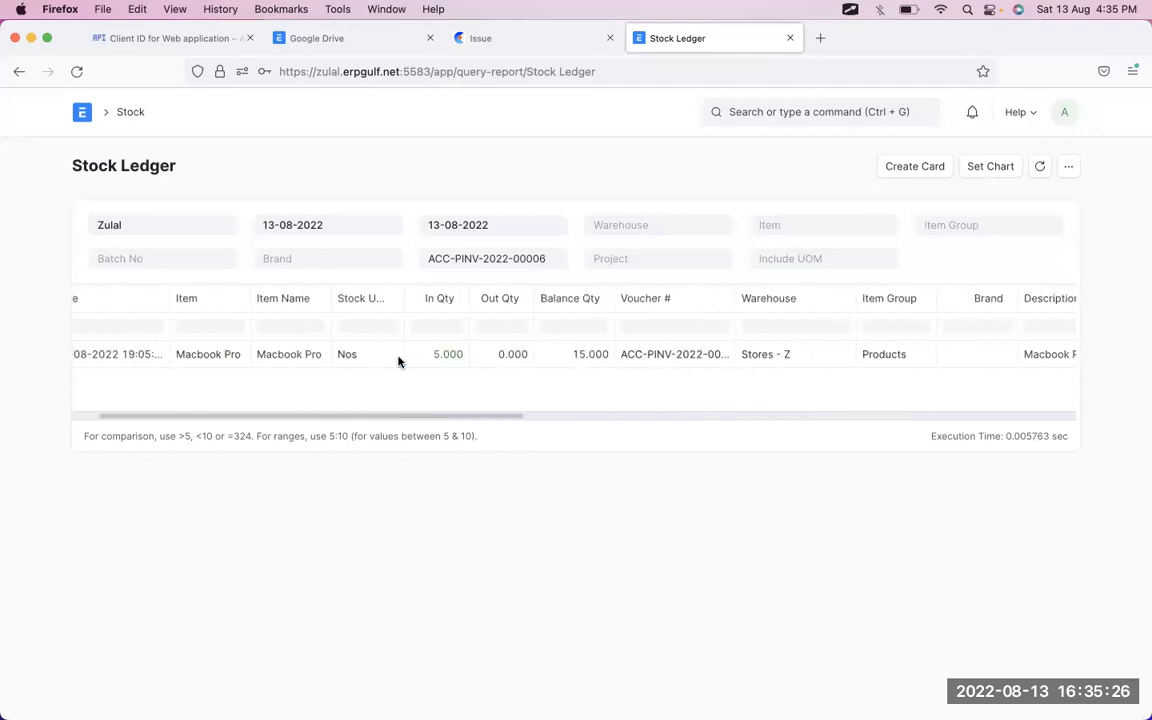
click(437, 360)
scroll(586, 360, right, 12)
scroll(586, 360, right, 6)
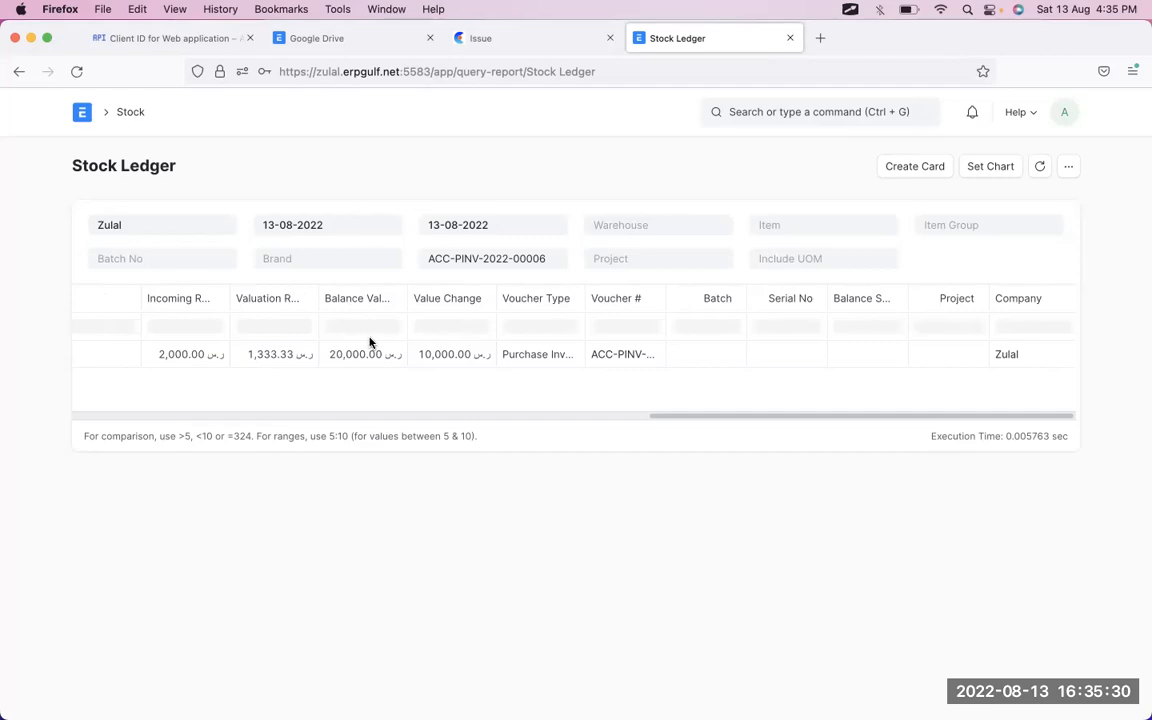
key(ctrl+Tab)
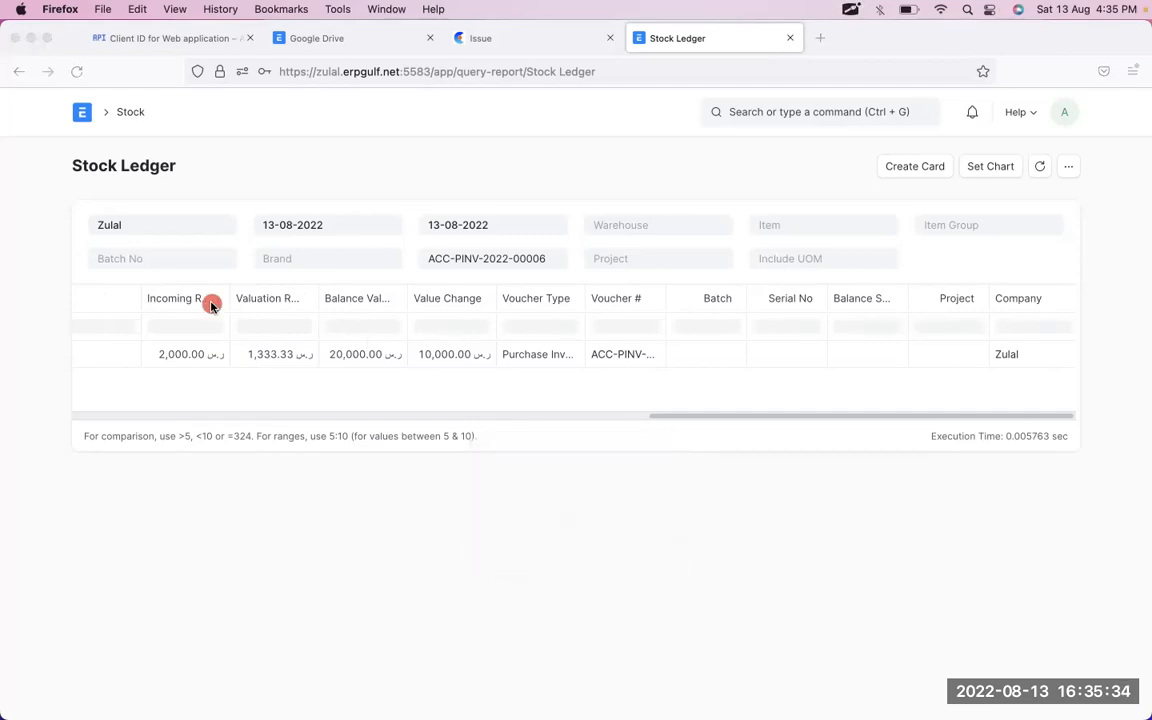
key(Escape)
- Widen the Incoming Rate and Valuation Rate columns and annotate the 2,000.00 and 1,333.33 rates
drag(229, 295, 349, 297)
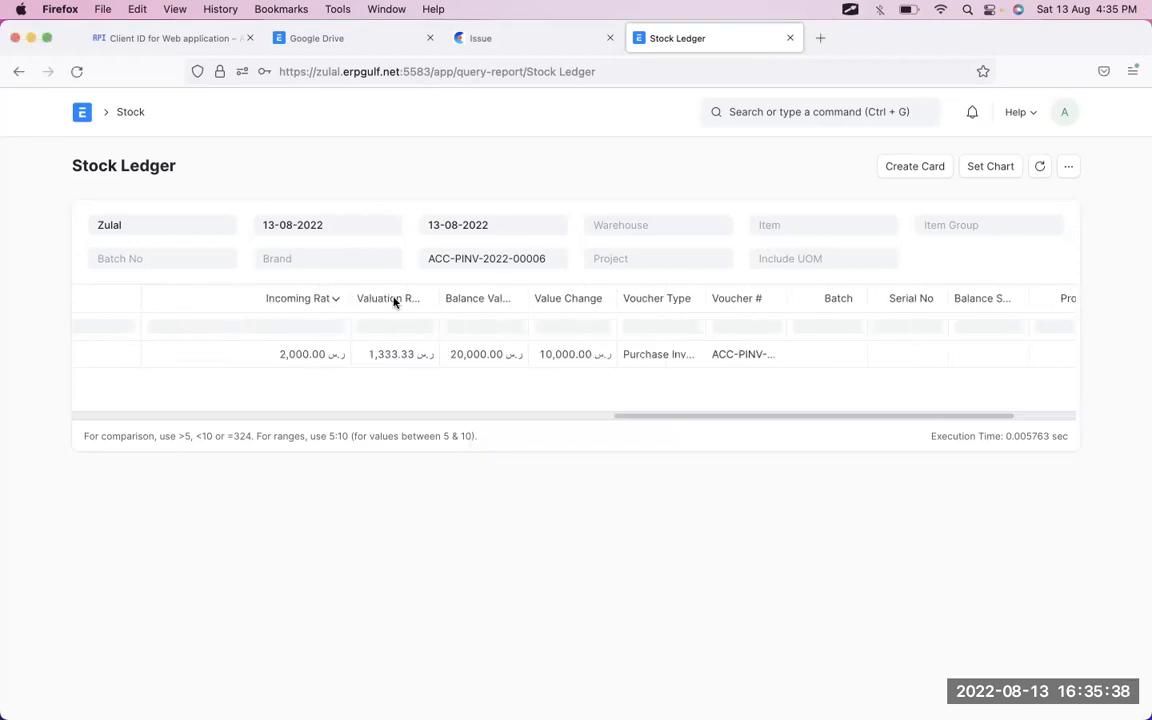
drag(438, 297, 578, 298)
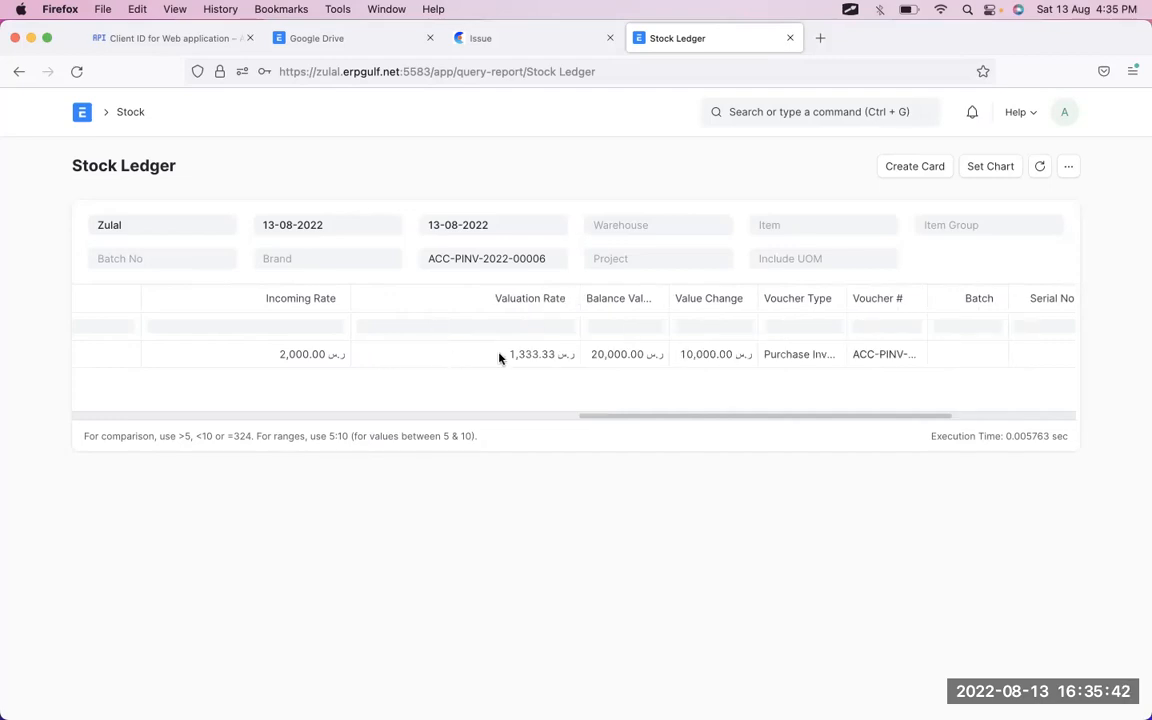
key(ctrl+shift+a)
mouse_move(334, 309)
mouse_down()
mouse_move(244, 365)
mouse_move(372, 318)
mouse_up()
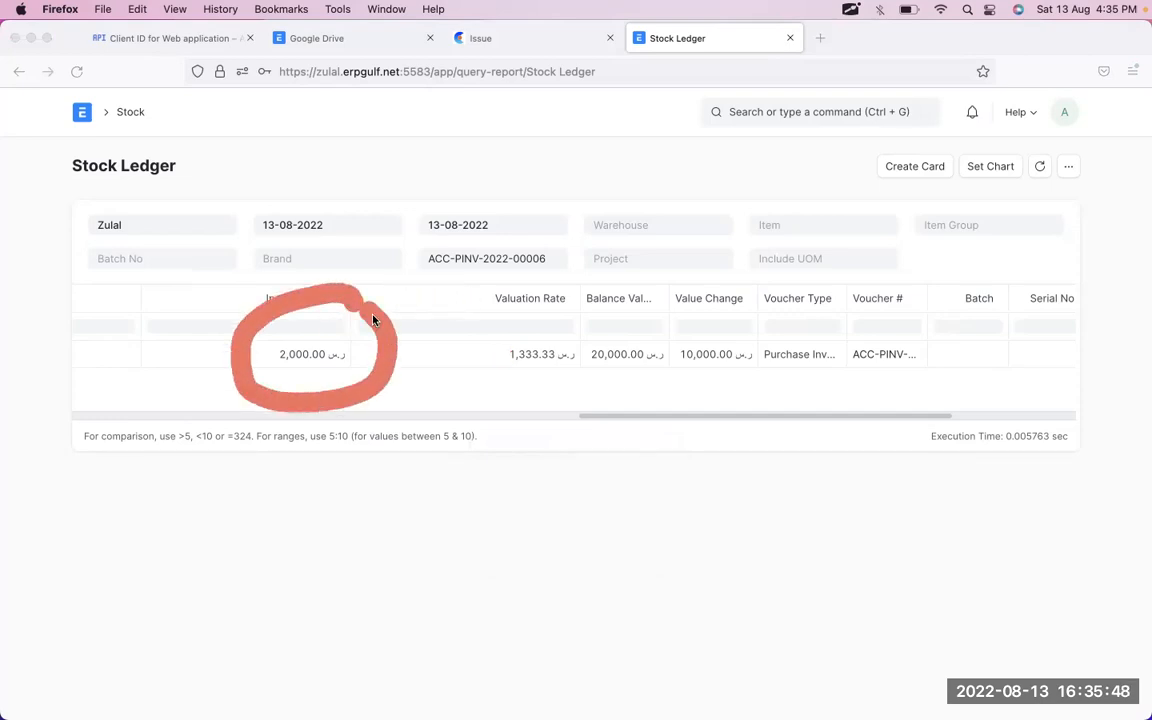
mouse_move(505, 300)
mouse_down()
mouse_move(481, 380)
mouse_move(540, 298)
mouse_up()
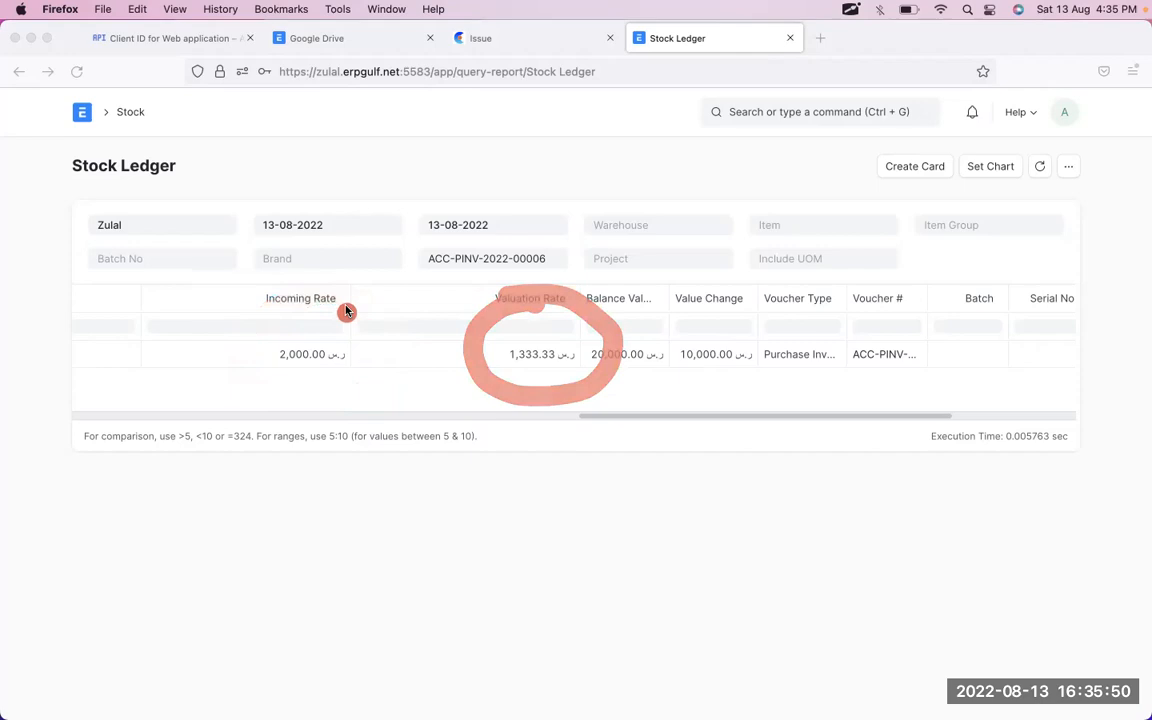
mouse_move(327, 228)
mouse_down()
mouse_move(216, 352)
mouse_move(373, 334)
mouse_move(300, 222)
mouse_up()
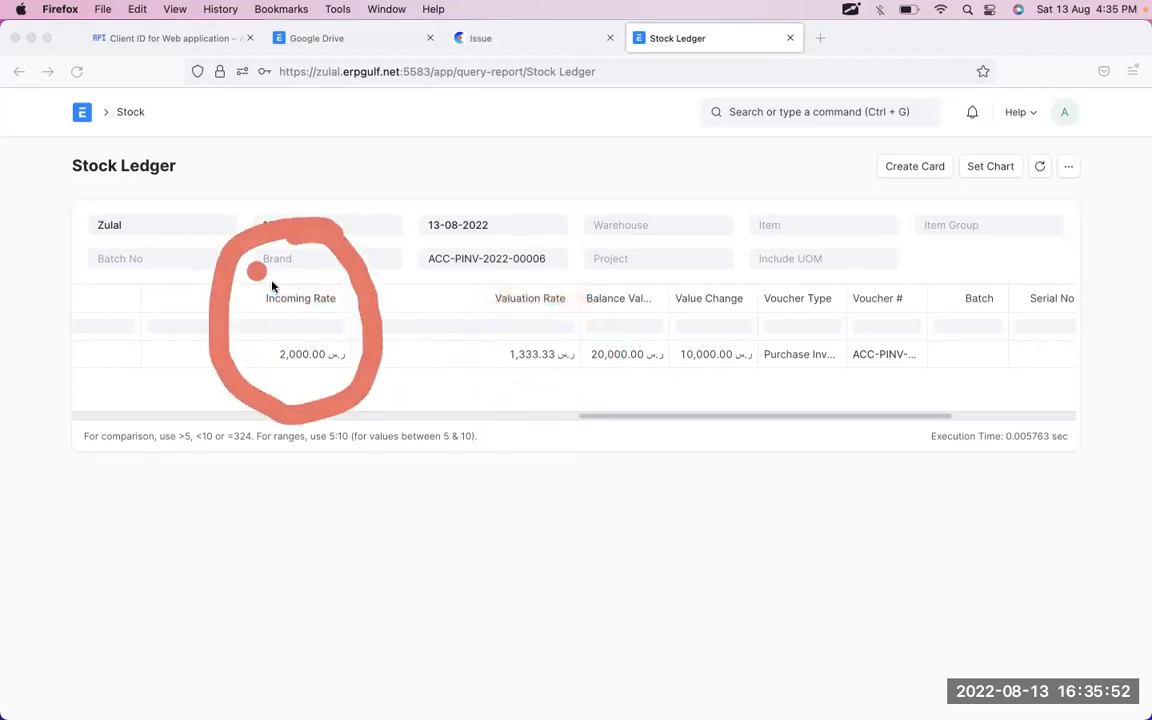
mouse_move(553, 260)
mouse_down()
mouse_move(504, 259)
mouse_move(450, 393)
mouse_move(599, 370)
mouse_move(588, 218)
mouse_move(505, 245)
mouse_up()
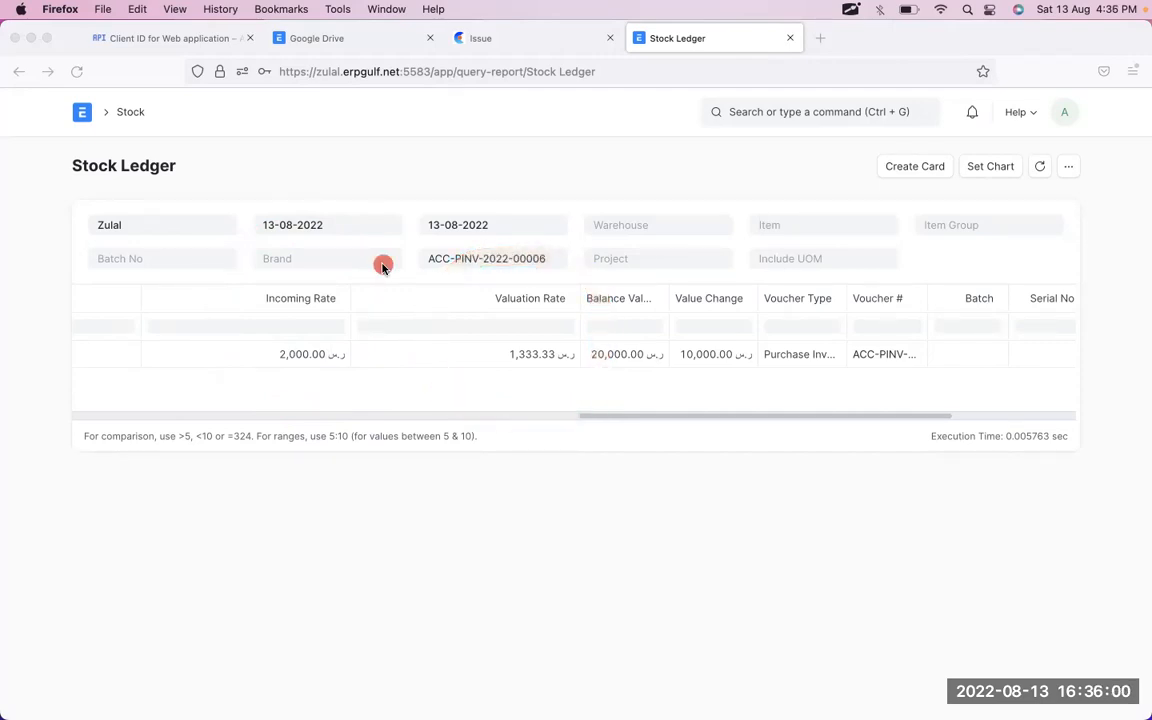
key(ctrl+Right)
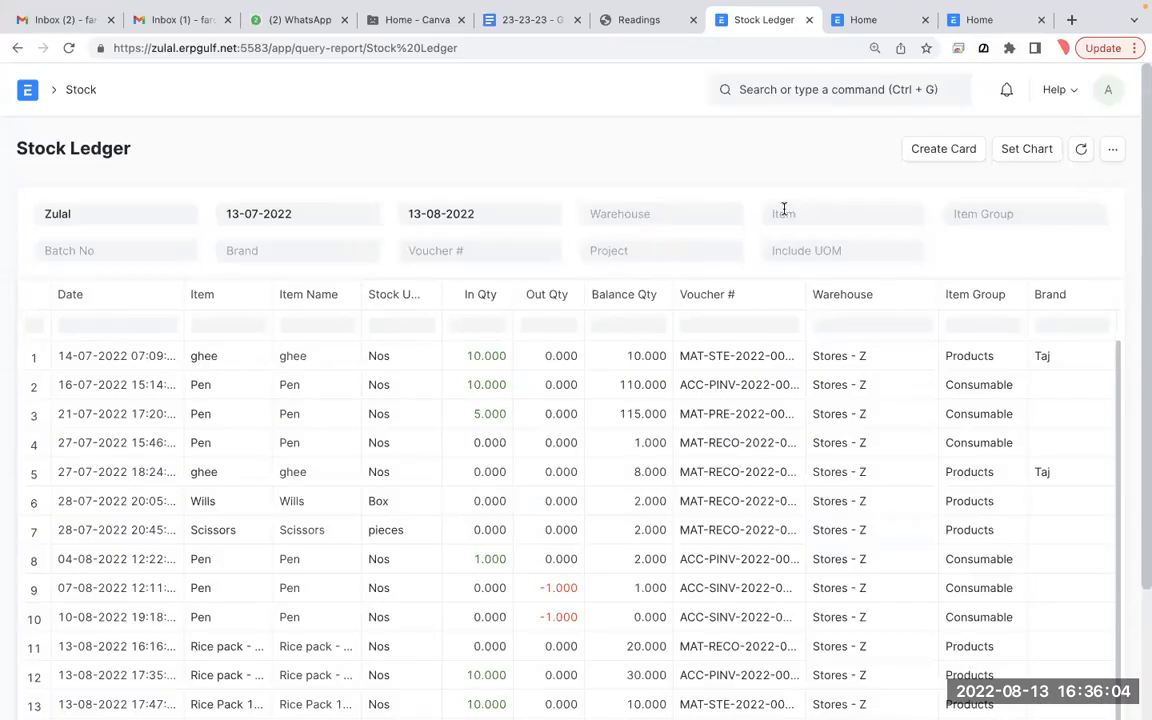
- Filter the Stock Ledger to Macbook Pro and point out both entries' incoming rates
click(828, 215)
text(mac)
click(818, 265)
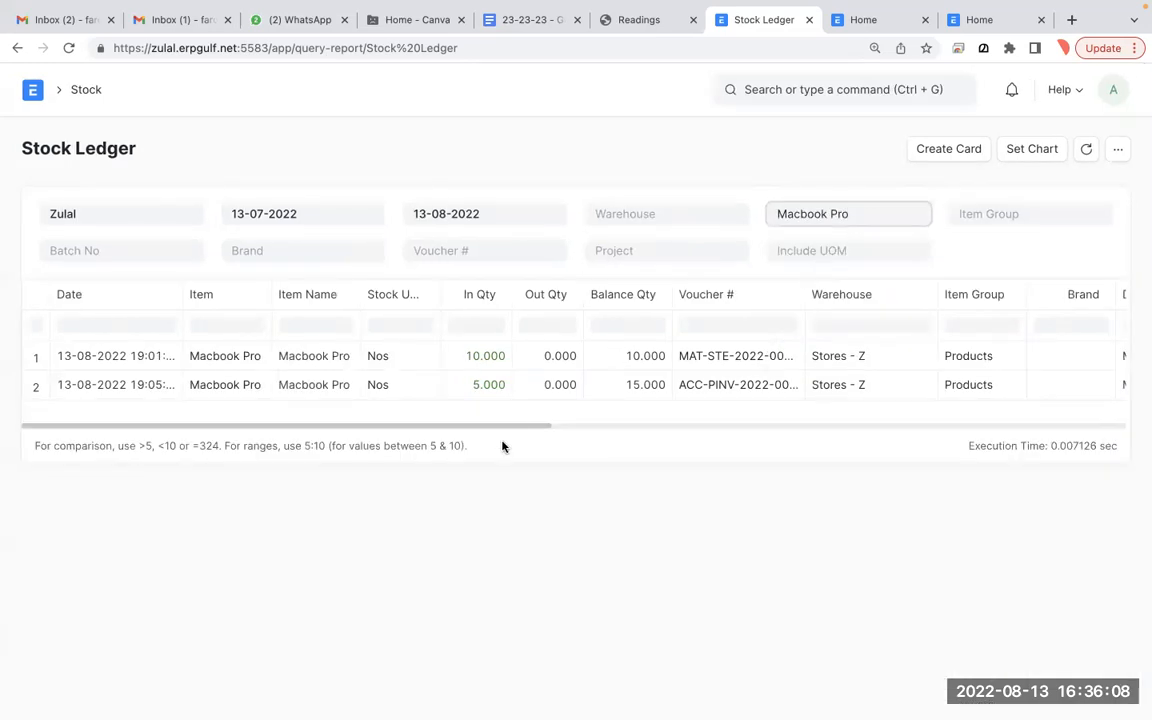
scroll(587, 382, right, 4)
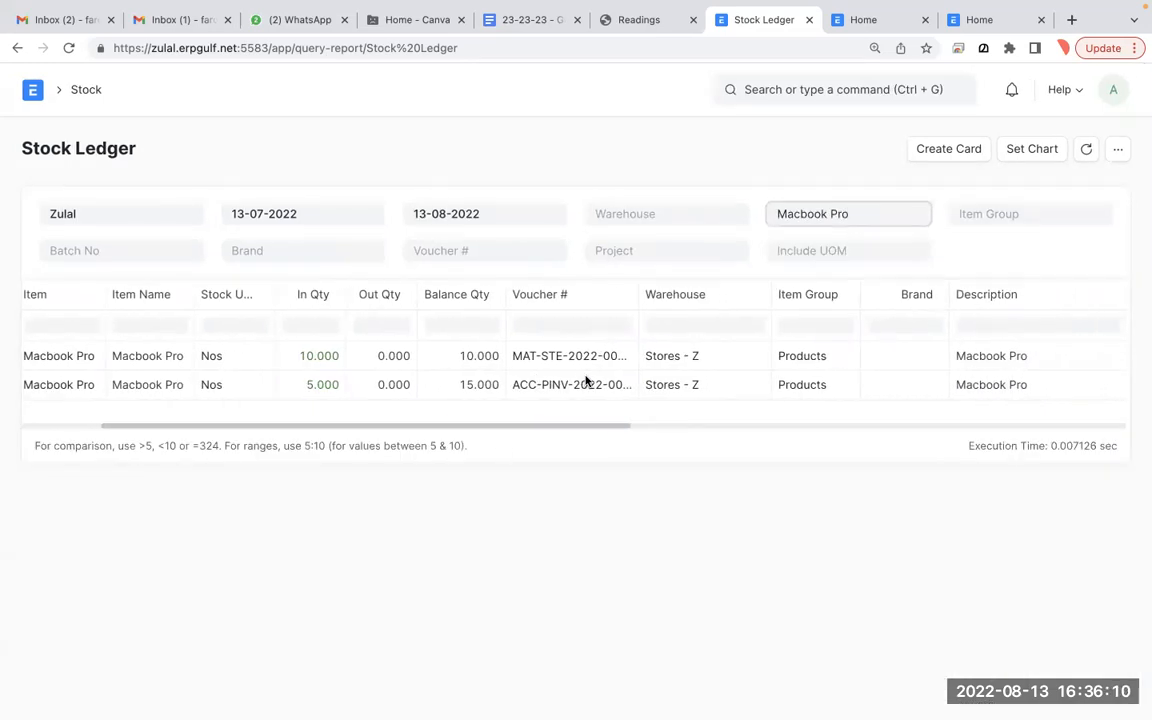
scroll(587, 382, right, 5)
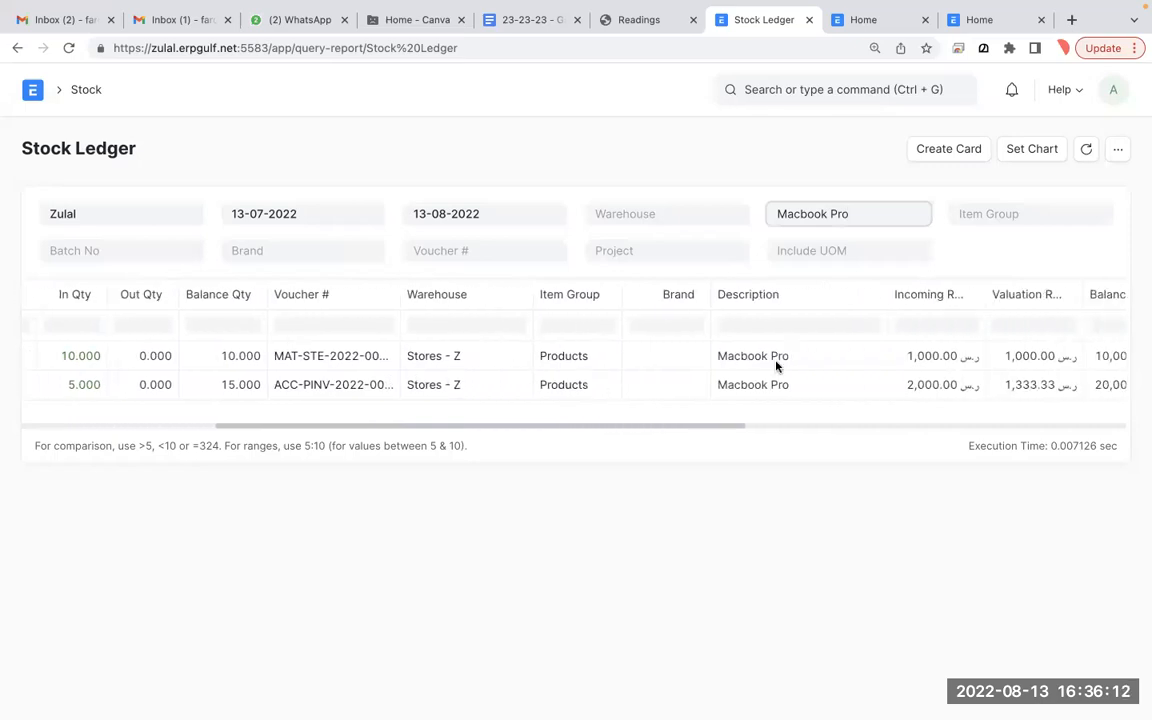
click(966, 364)
click(939, 391)
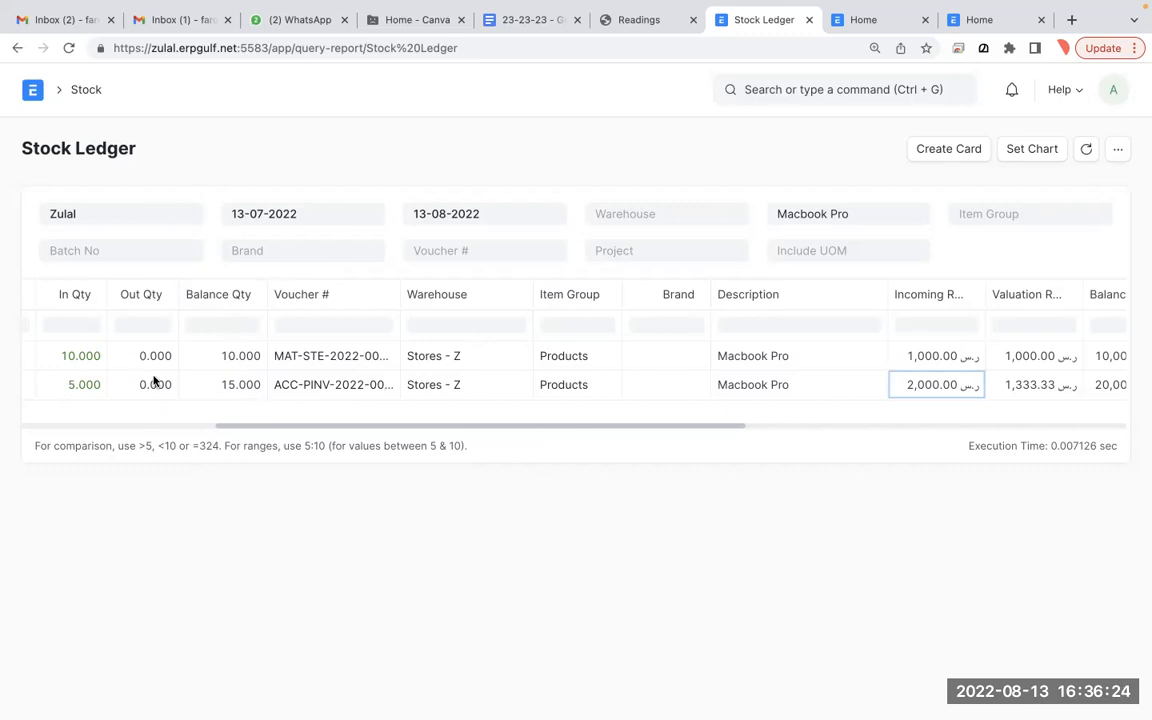
- Annotate In Qty 10 and 5, Balance Qty 15, and the 2,000.00 incoming rate
key(alt+Tab)
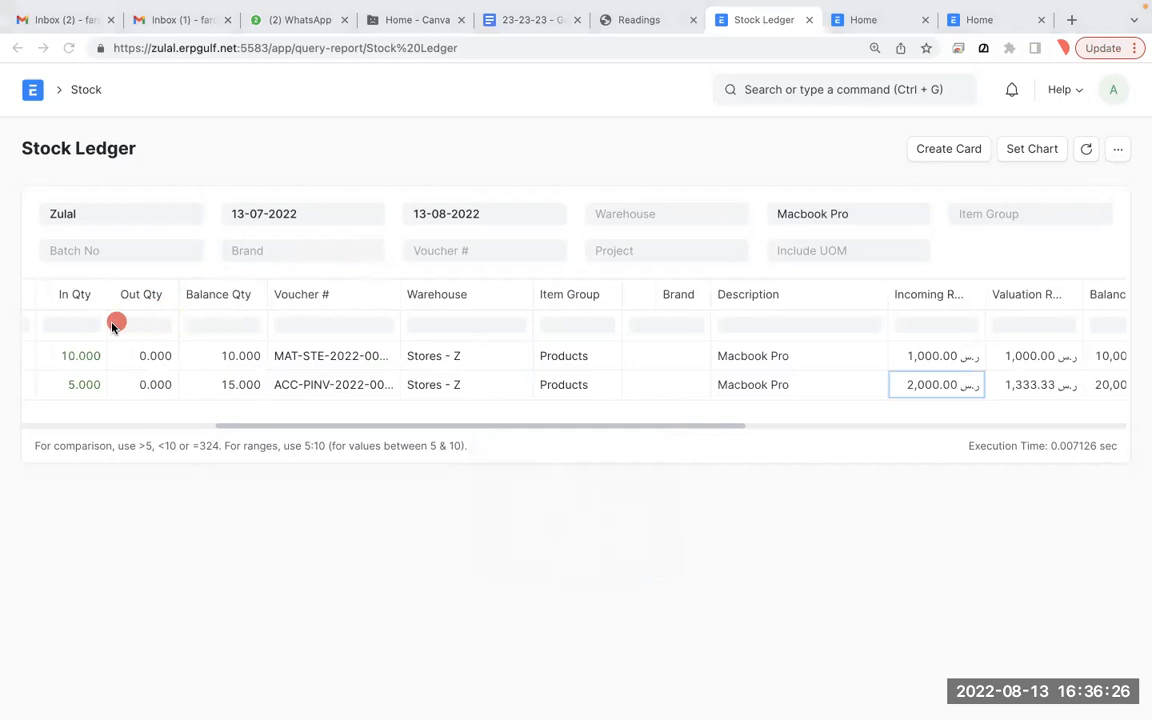
drag(51, 352, 118, 334)
mouse_move(51, 380)
mouse_down()
mouse_move(80, 394)
mouse_move(97, 381)
mouse_up()
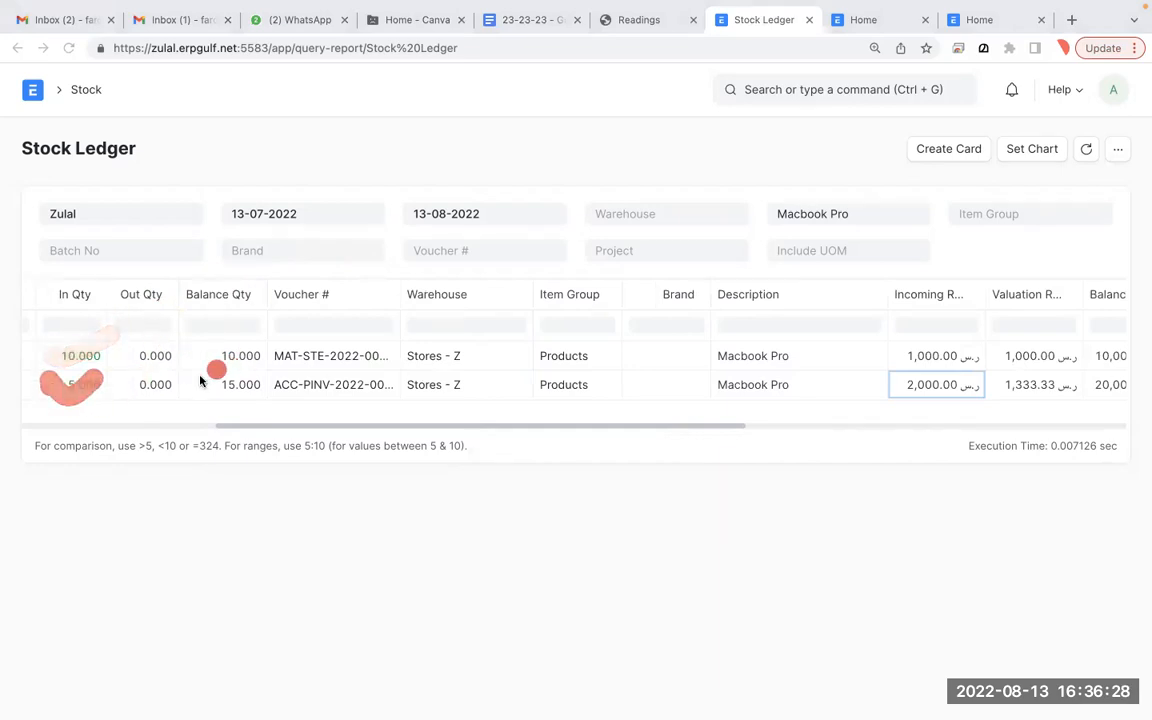
drag(224, 397, 257, 373)
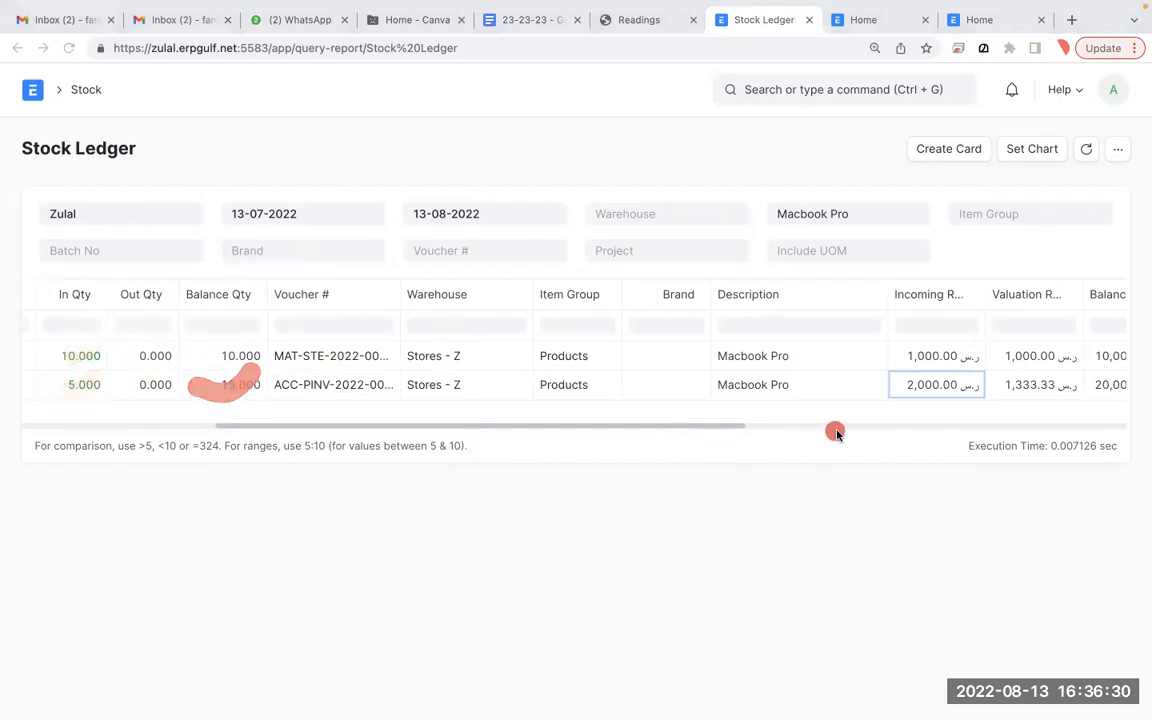
drag(840, 348, 910, 346)
drag(841, 388, 946, 384)
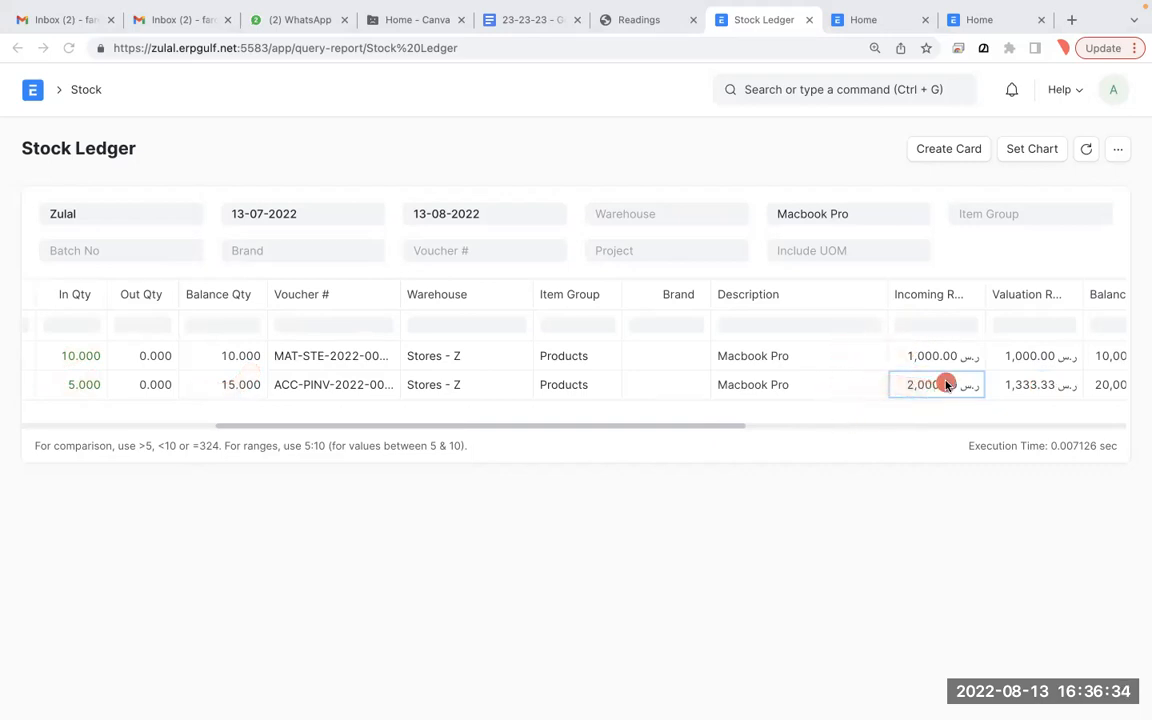
- Point out the 1,333.33 valuation rate and compare it with the other stock ledger window
scroll(1040, 386, right, 1)
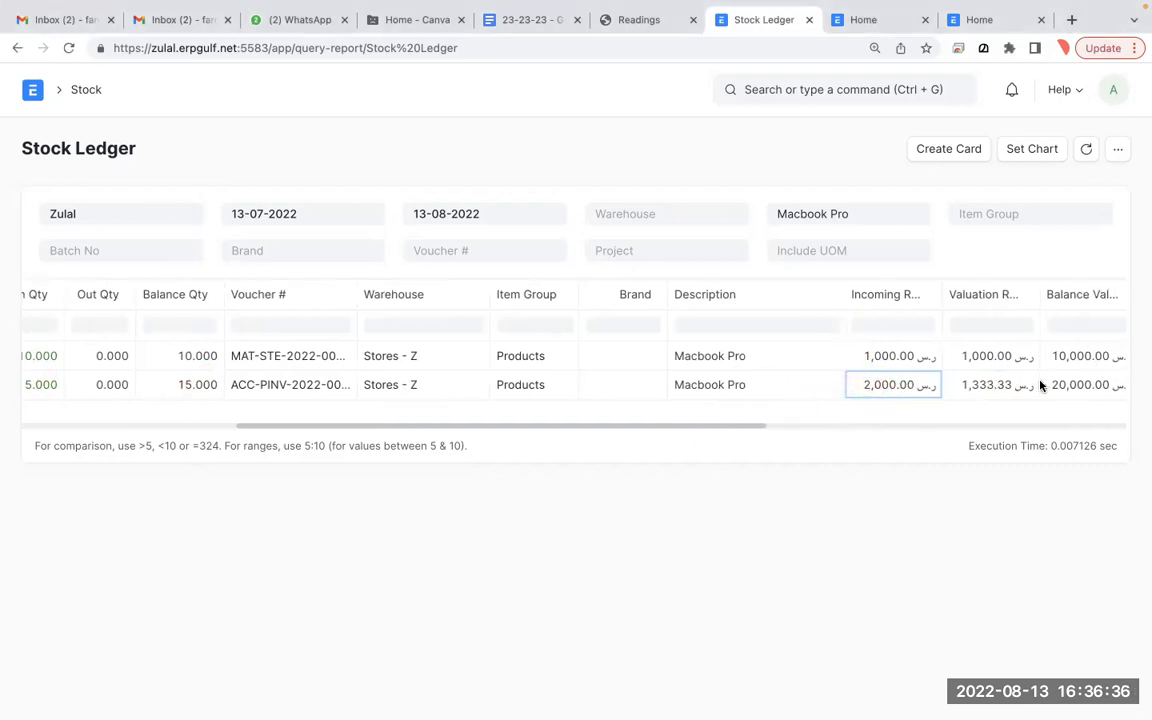
scroll(1040, 386, right, 1)
click(953, 386)
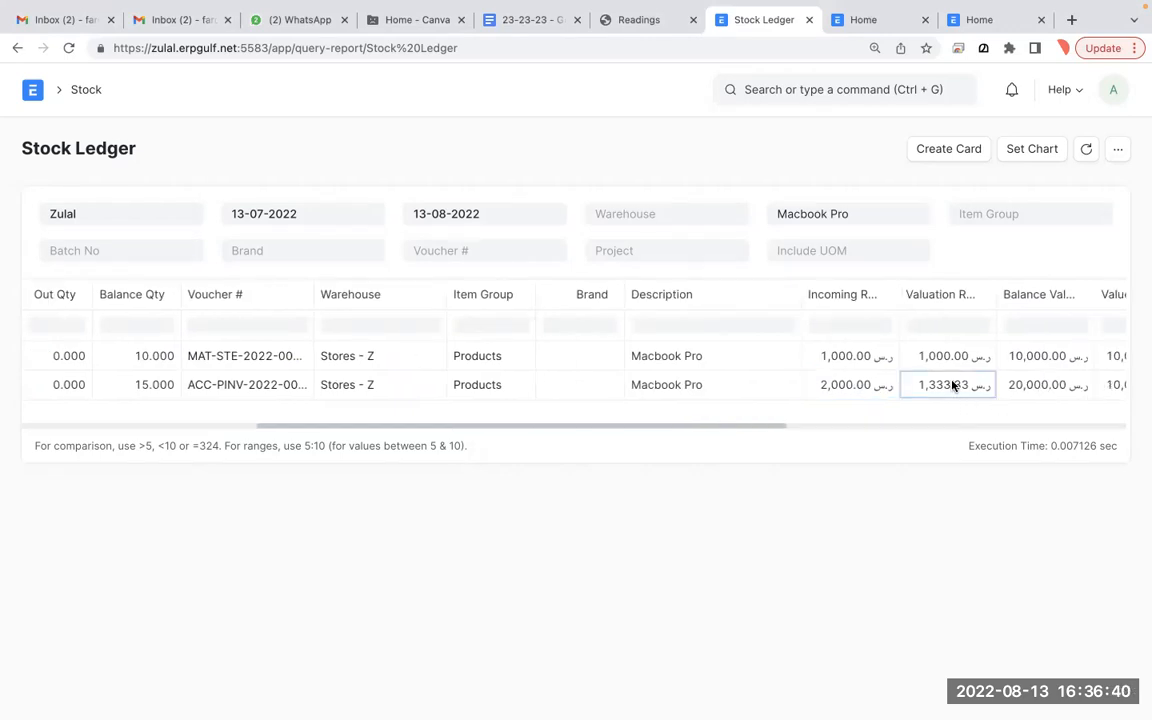
key(ctrl+Left)
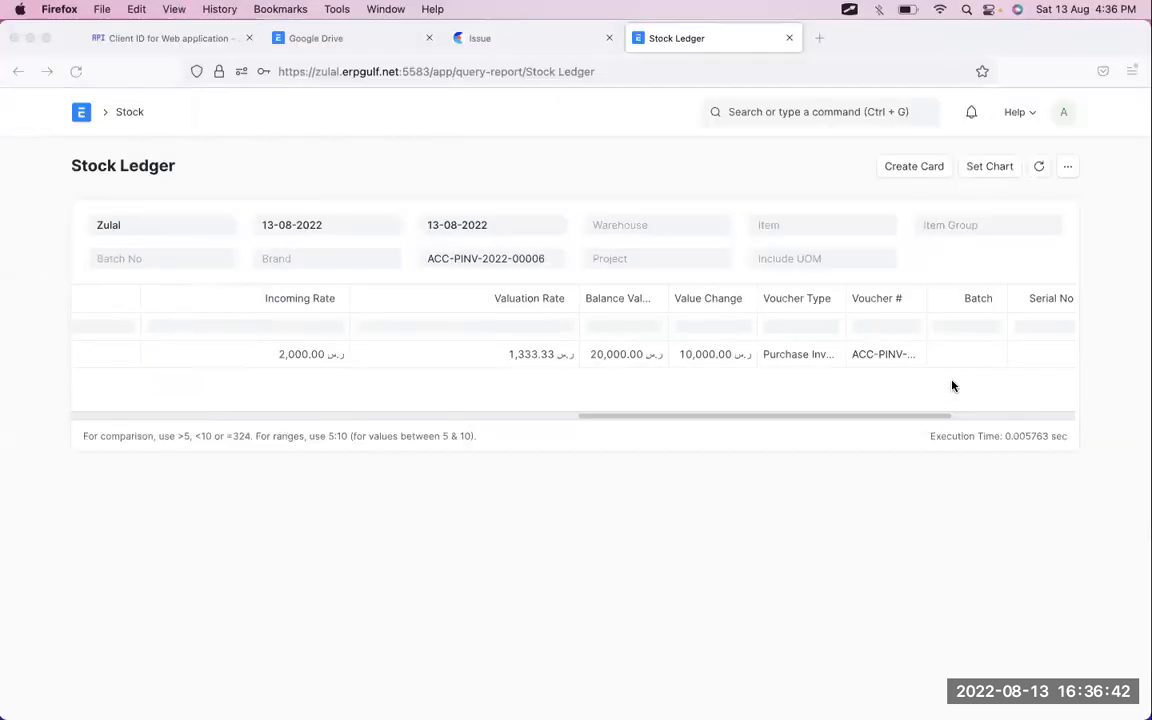
key(ctrl+Right)
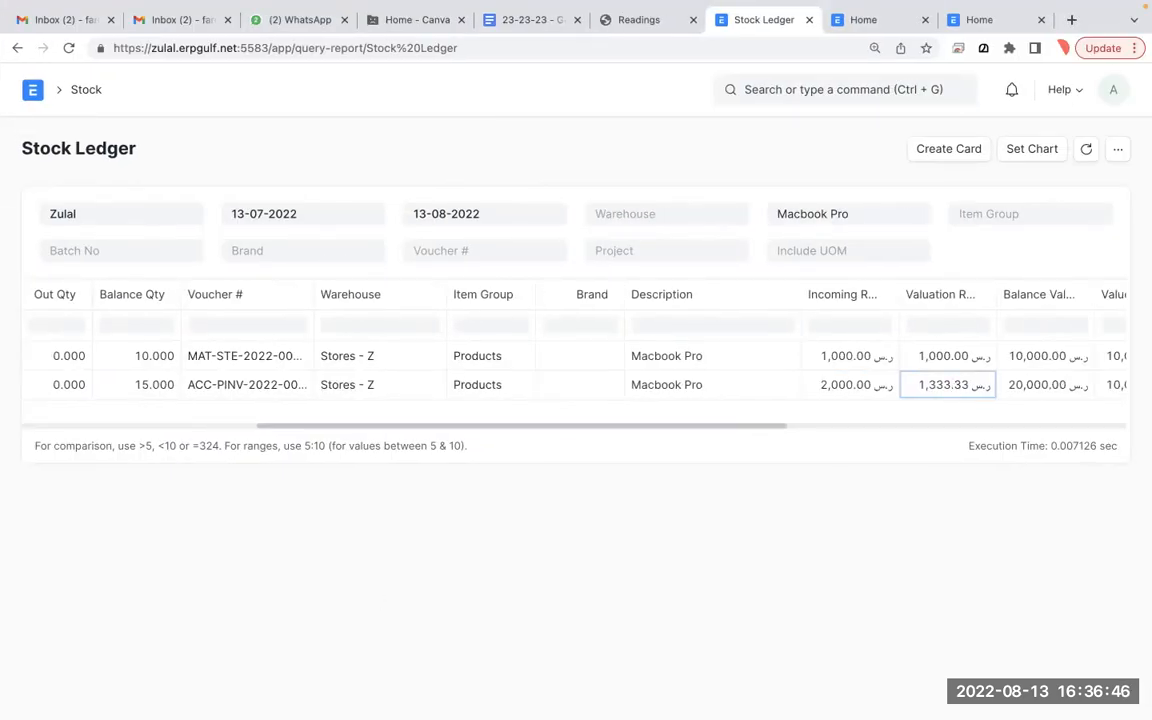
scroll(566, 401, left, 5)
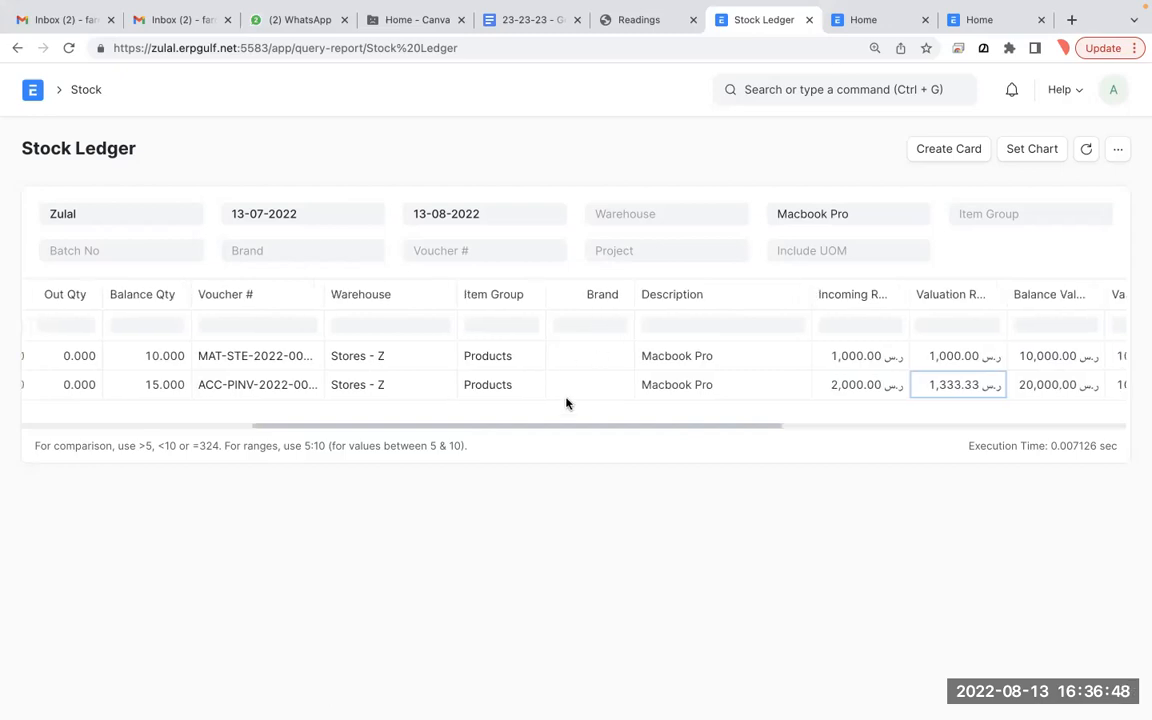
scroll(566, 403, left, 3)
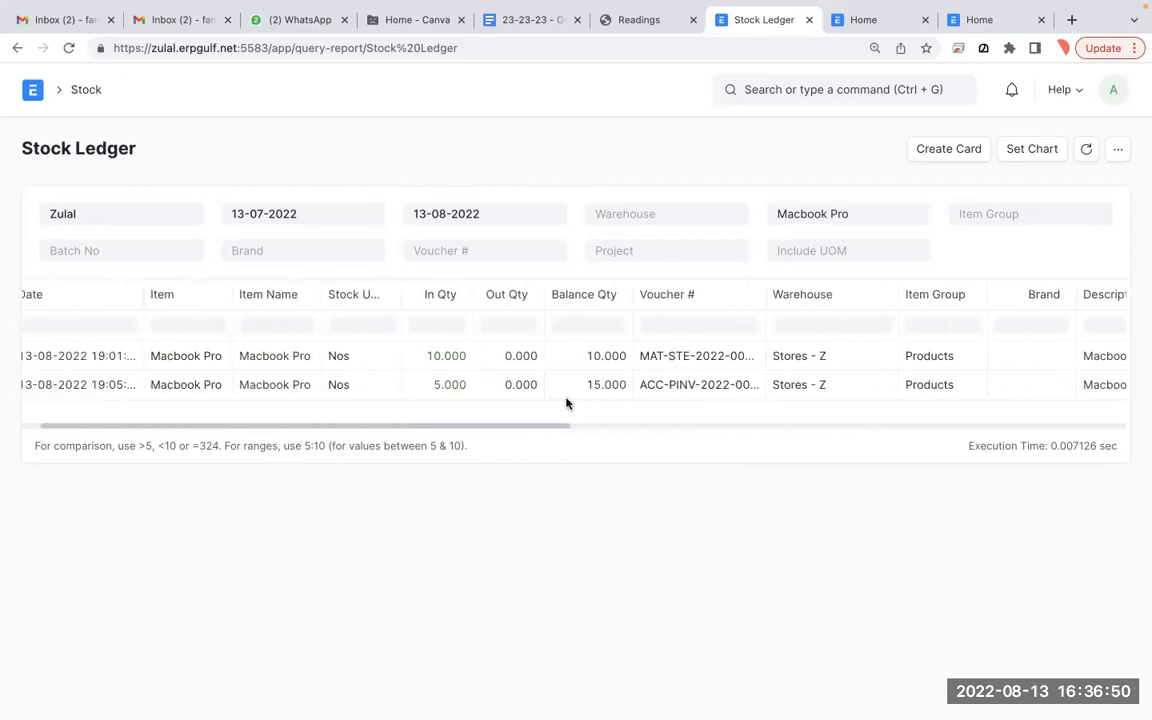
key(alt+Tab)
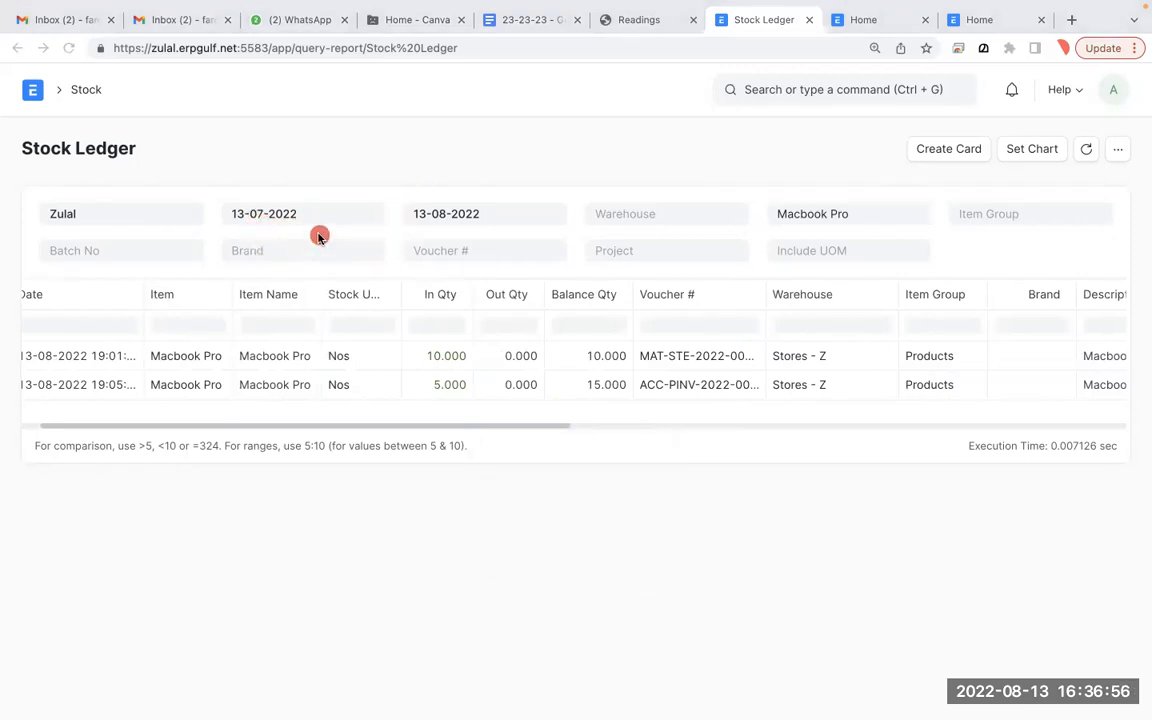
drag(313, 250, 294, 206)
drag(415, 204, 375, 261)
drag(370, 217, 403, 258)
key(f)
drag(238, 205, 233, 290)
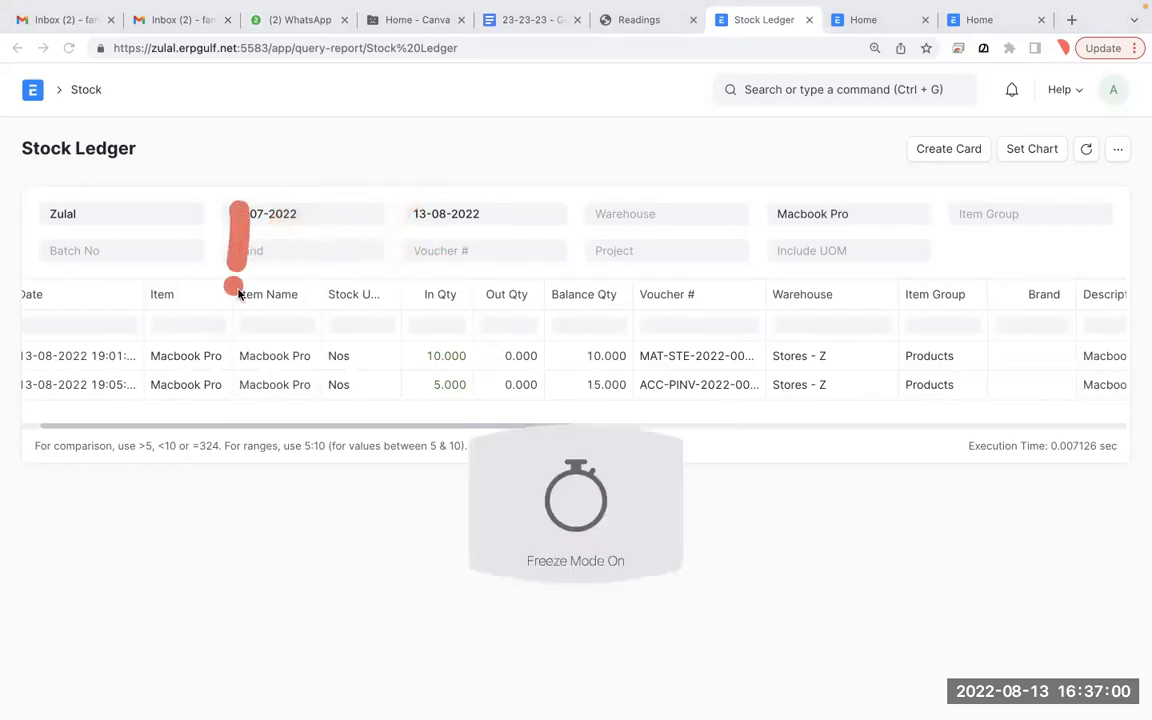
drag(300, 207, 298, 212)
drag(418, 202, 368, 275)
drag(372, 214, 420, 272)
drag(462, 215, 465, 276)
mouse_move(520, 212)
mouse_down()
mouse_move(504, 240)
mouse_move(515, 217)
mouse_up()
mouse_move(574, 216)
mouse_down()
mouse_move(571, 260)
mouse_move(576, 217)
mouse_up()
mouse_move(632, 218)
mouse_down()
mouse_move(640, 226)
mouse_move(630, 218)
mouse_up()
drag(702, 237, 776, 233)
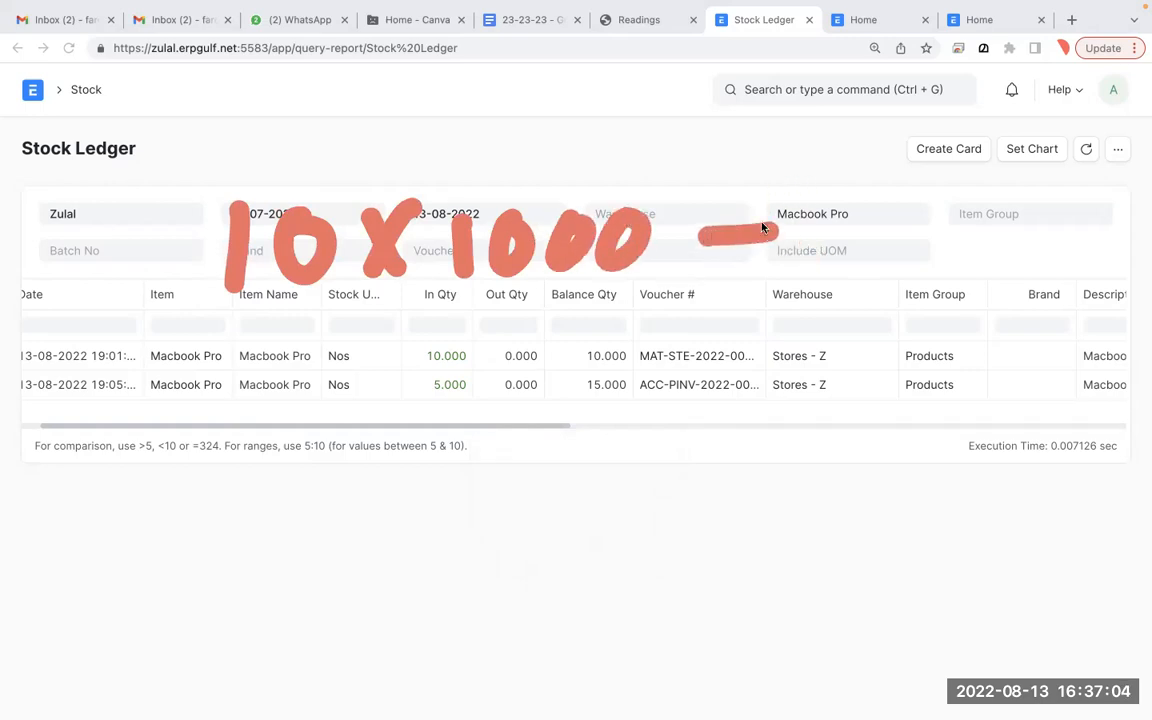
drag(828, 186, 830, 255)
drag(893, 198, 886, 210)
mouse_move(958, 192)
mouse_down()
mouse_move(950, 225)
mouse_move(965, 195)
mouse_up()
mouse_move(1010, 190)
mouse_down()
mouse_move(995, 230)
mouse_move(1020, 200)
mouse_up()
mouse_move(302, 322)
mouse_down()
mouse_move(288, 403)
mouse_move(338, 320)
mouse_up()
drag(410, 350, 385, 395)
mouse_move(385, 352)
mouse_down()
mouse_move(418, 397)
mouse_move(417, 380)
mouse_up()
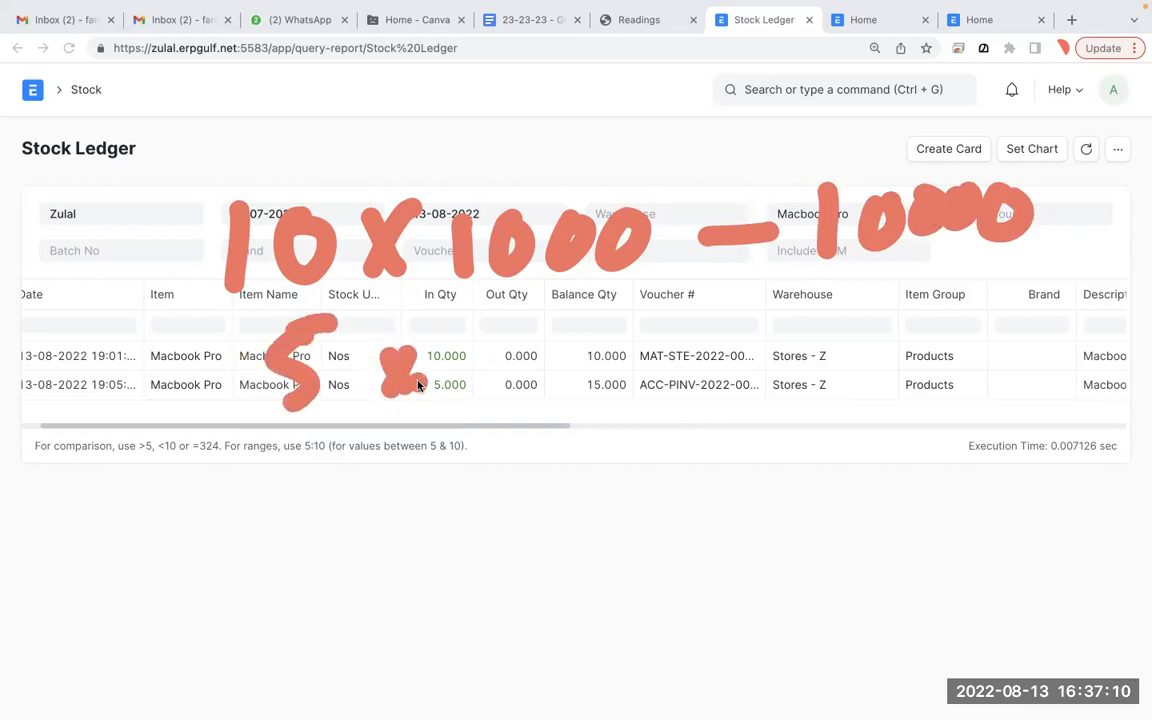
click(607, 361)
key(ctrl+Left)
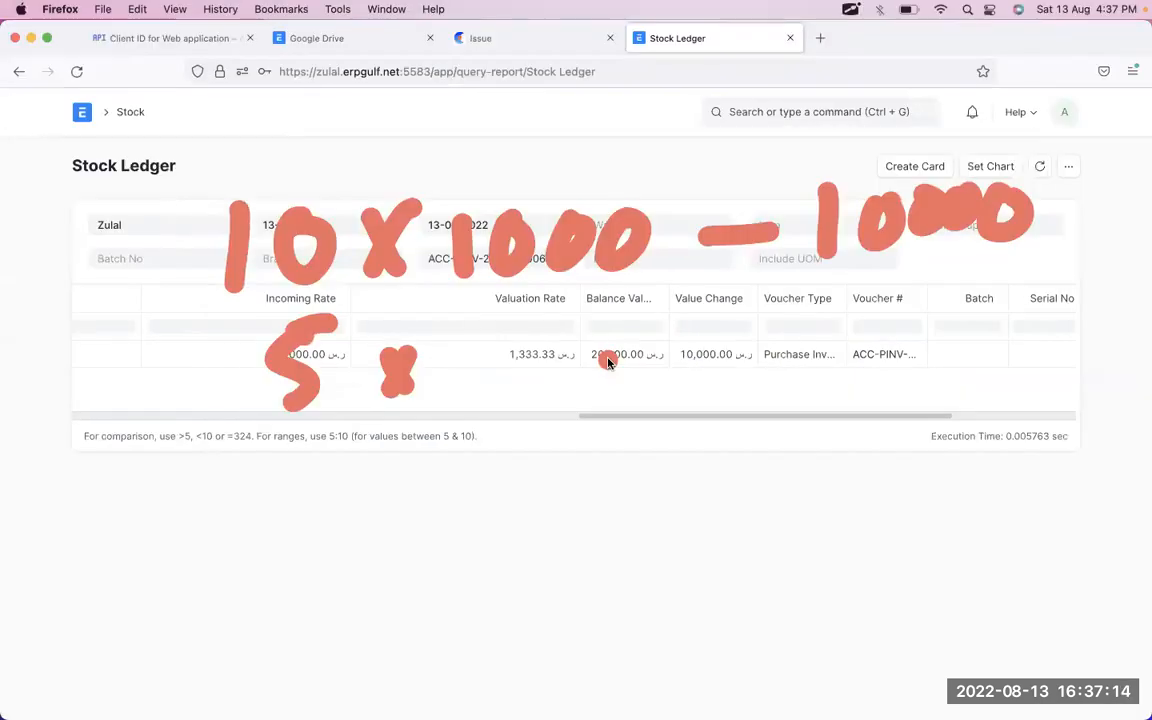
key(ctrl+Right)
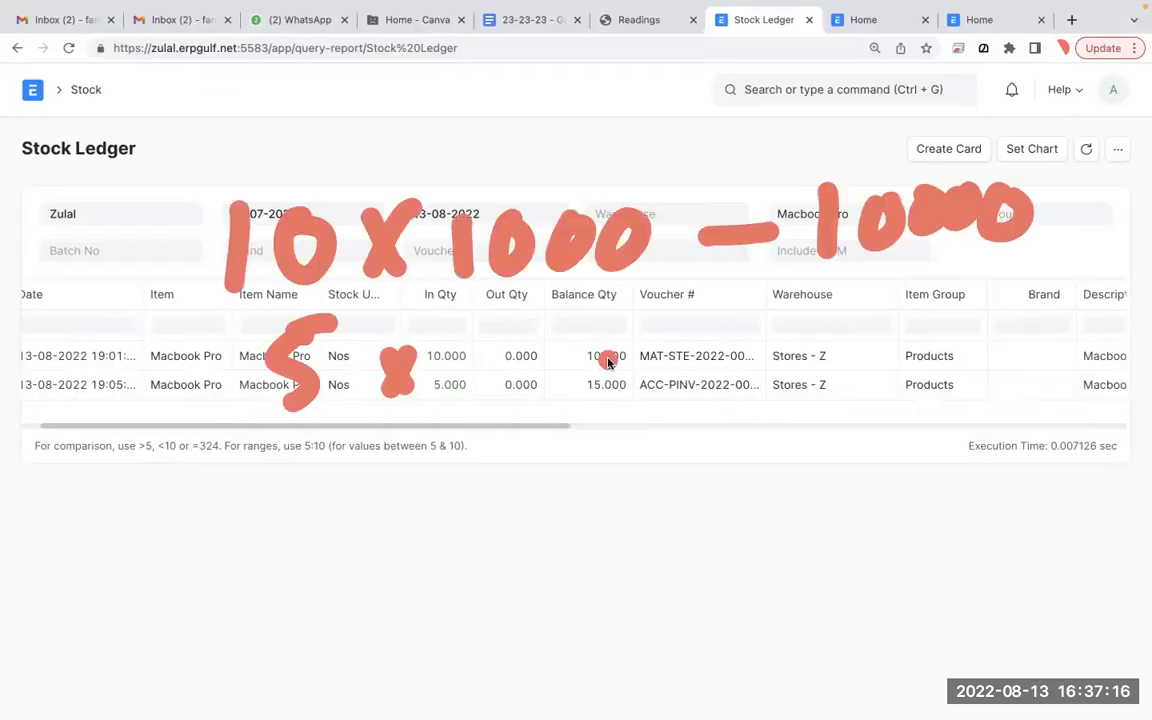
mouse_move(515, 318)
mouse_down()
mouse_move(494, 365)
mouse_move(530, 394)
mouse_up()
drag(570, 345, 564, 343)
drag(602, 343, 638, 336)
drag(715, 353, 756, 350)
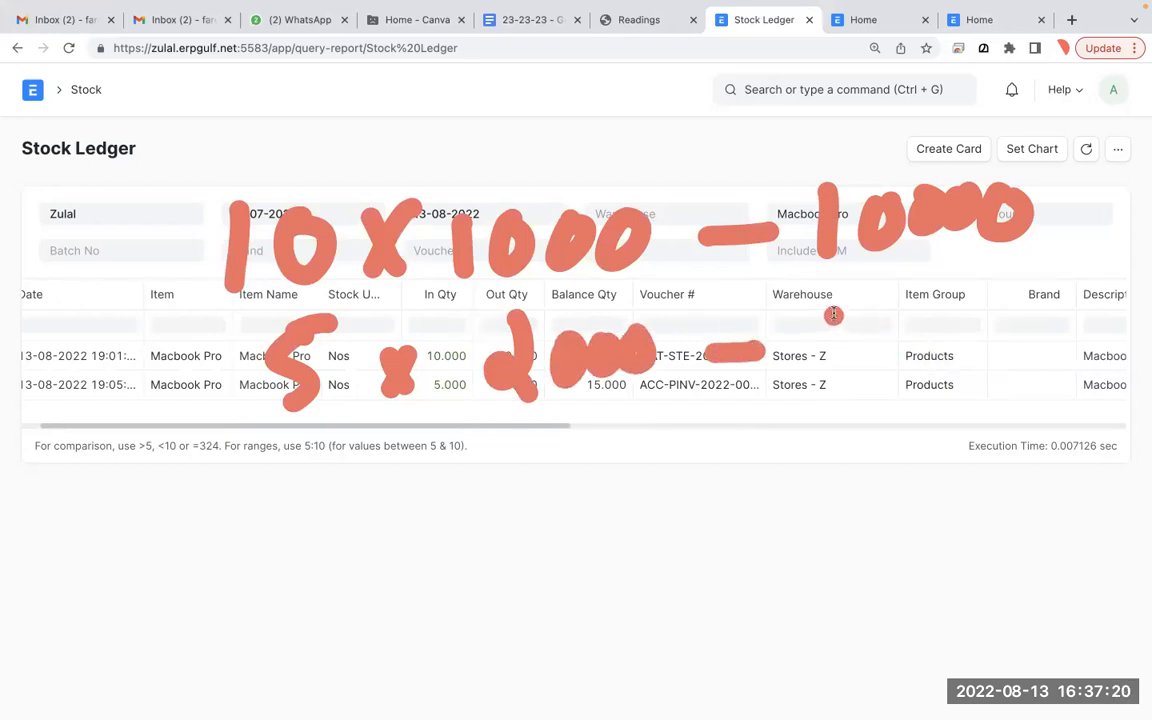
drag(838, 300, 832, 368)
drag(892, 308, 928, 316)
mouse_move(978, 314)
mouse_down()
mouse_move(984, 343)
mouse_move(992, 313)
mouse_up()
mouse_move(1044, 305)
mouse_down()
mouse_move(1058, 334)
mouse_move(1048, 306)
mouse_up()
drag(744, 444, 1069, 405)
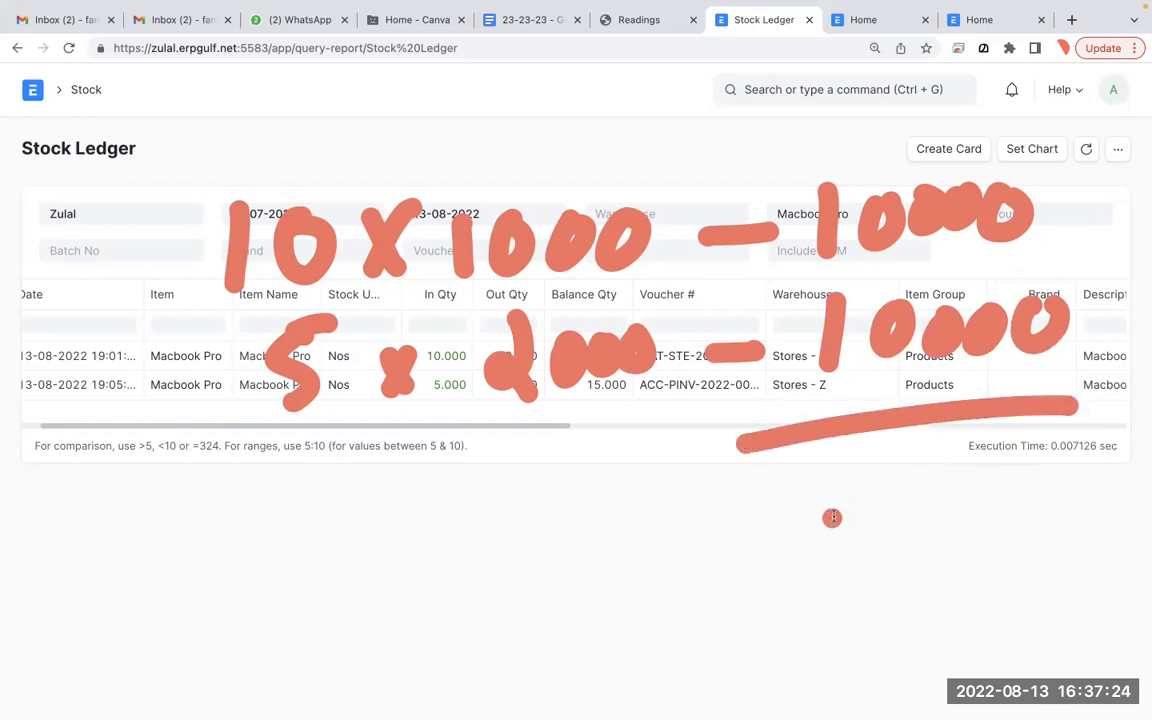
drag(740, 492, 805, 553)
drag(848, 482, 898, 482)
drag(950, 472, 948, 476)
drag(1035, 462, 1032, 466)
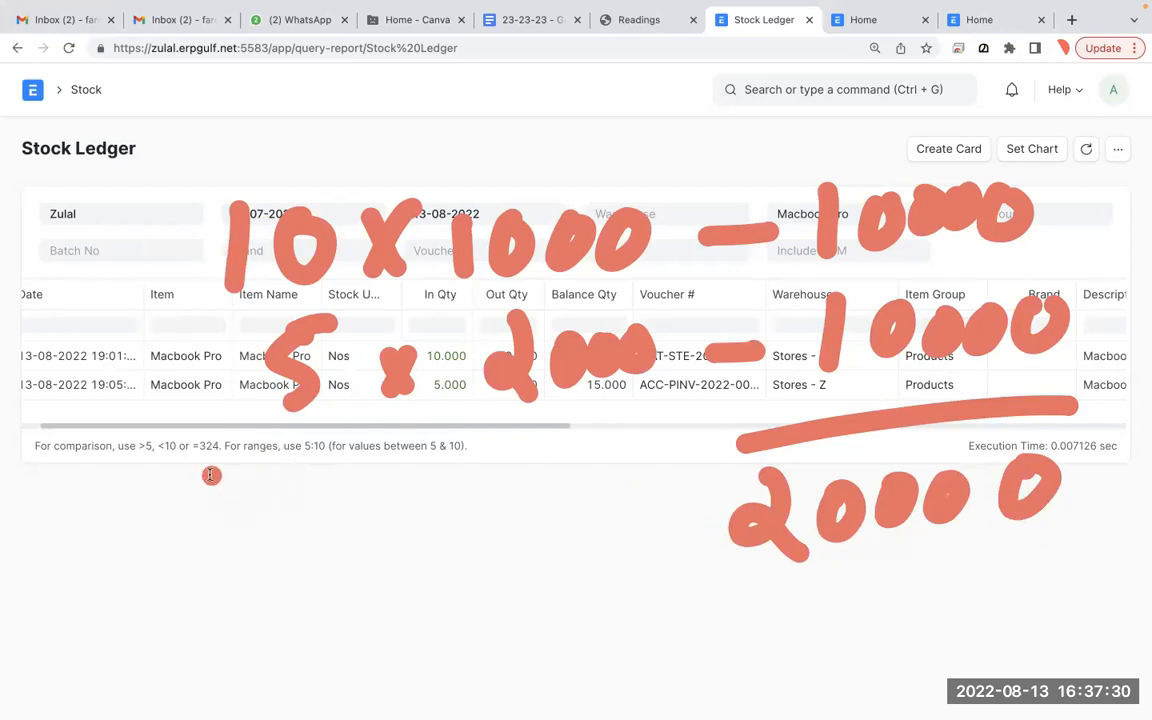
drag(201, 478, 358, 454)
drag(232, 528, 246, 580)
drag(338, 492, 316, 562)
drag(735, 598, 1042, 574)
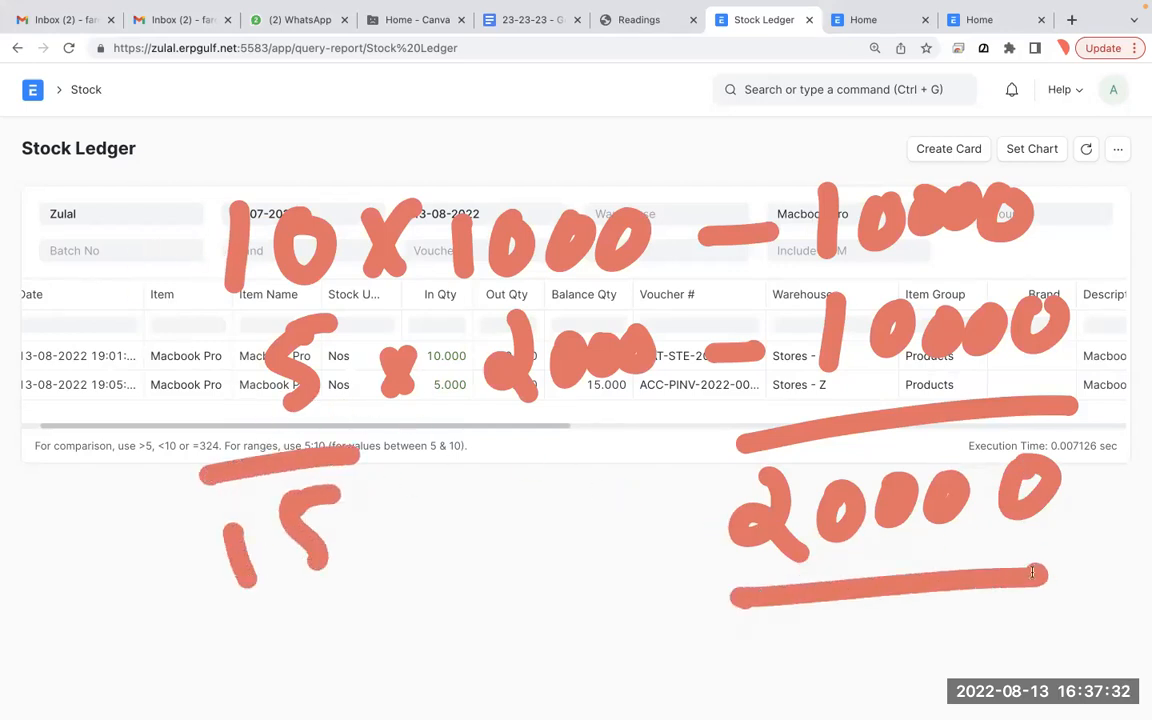
drag(832, 622, 840, 662)
drag(925, 607, 908, 665)
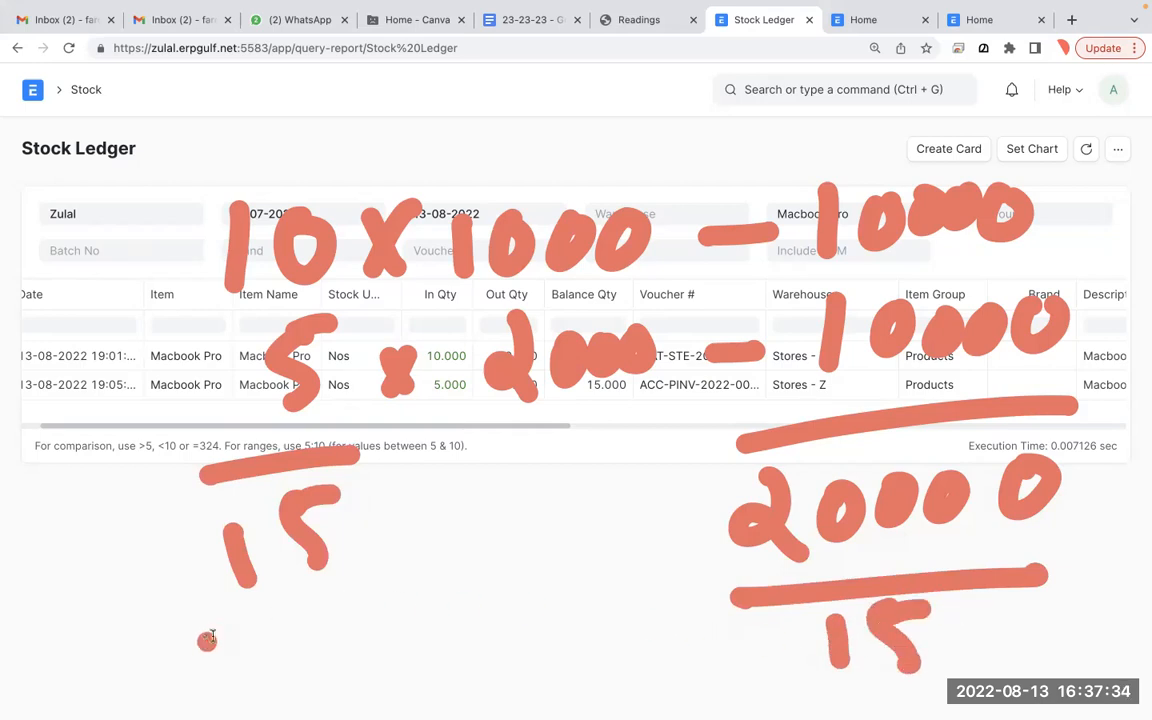
drag(198, 652, 236, 638)
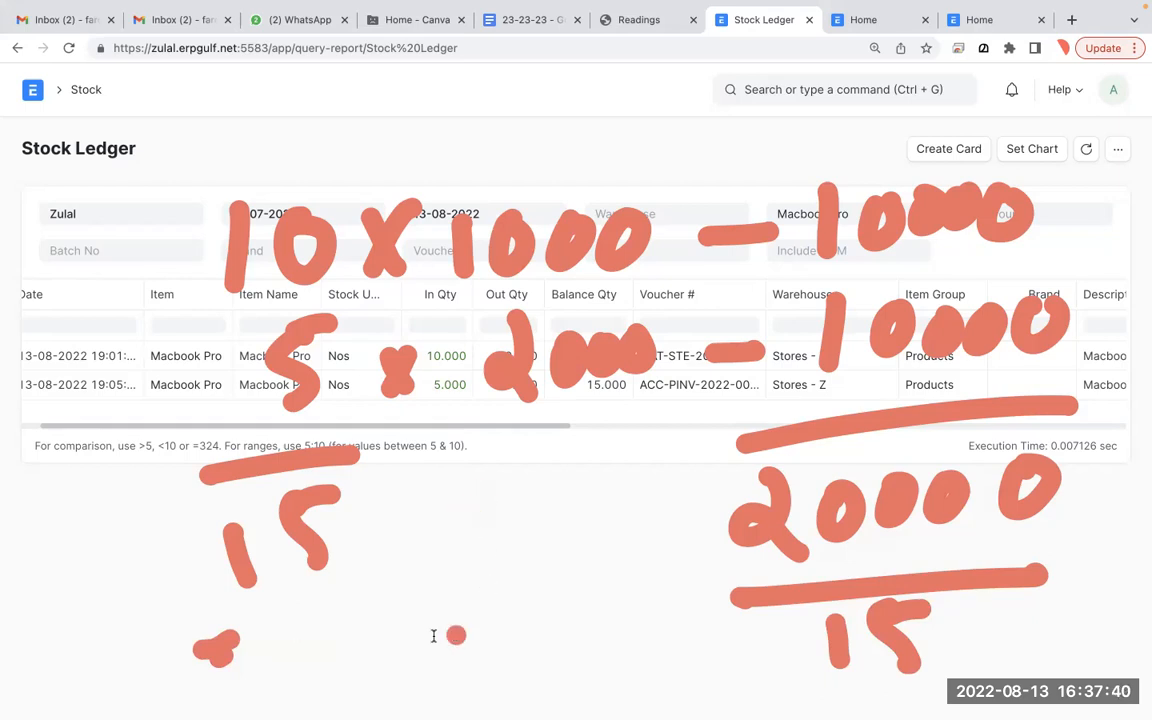
drag(322, 590, 343, 668)
drag(380, 609, 390, 657)
mouse_move(434, 612)
mouse_down()
mouse_move(458, 620)
mouse_move(442, 650)
mouse_up()
mouse_move(484, 599)
mouse_down()
mouse_move(499, 598)
mouse_move(488, 652)
mouse_up()
click(540, 603)
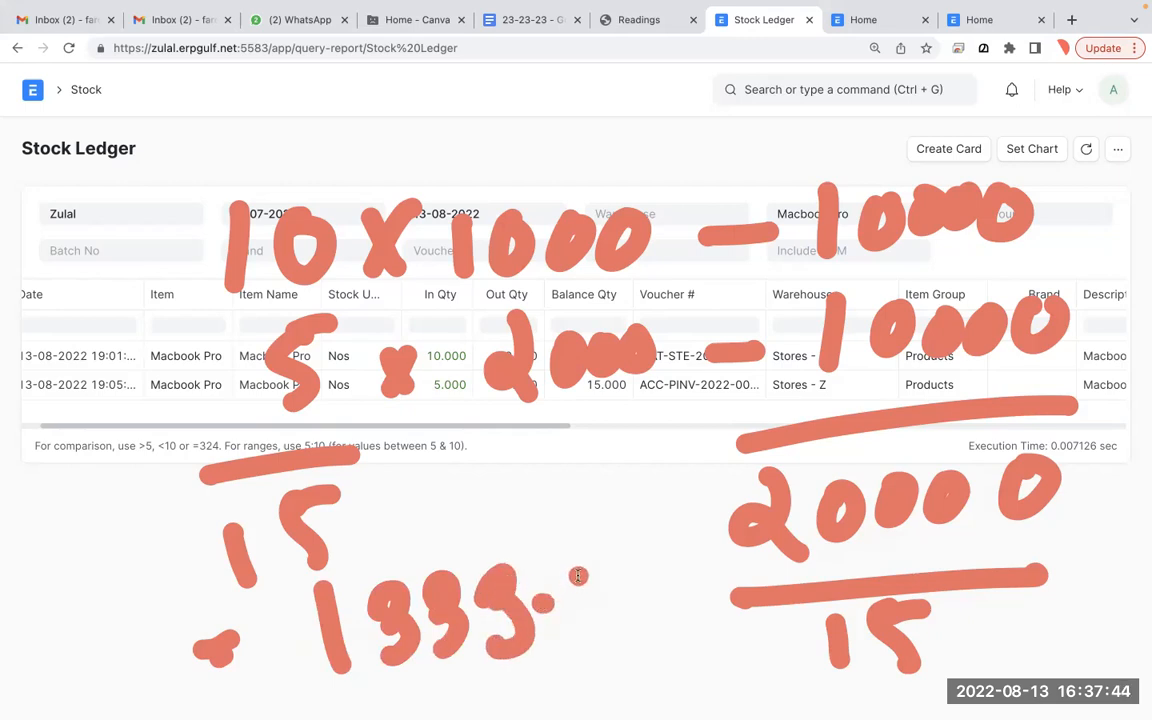
drag(562, 552, 585, 612)
drag(603, 566, 618, 612)
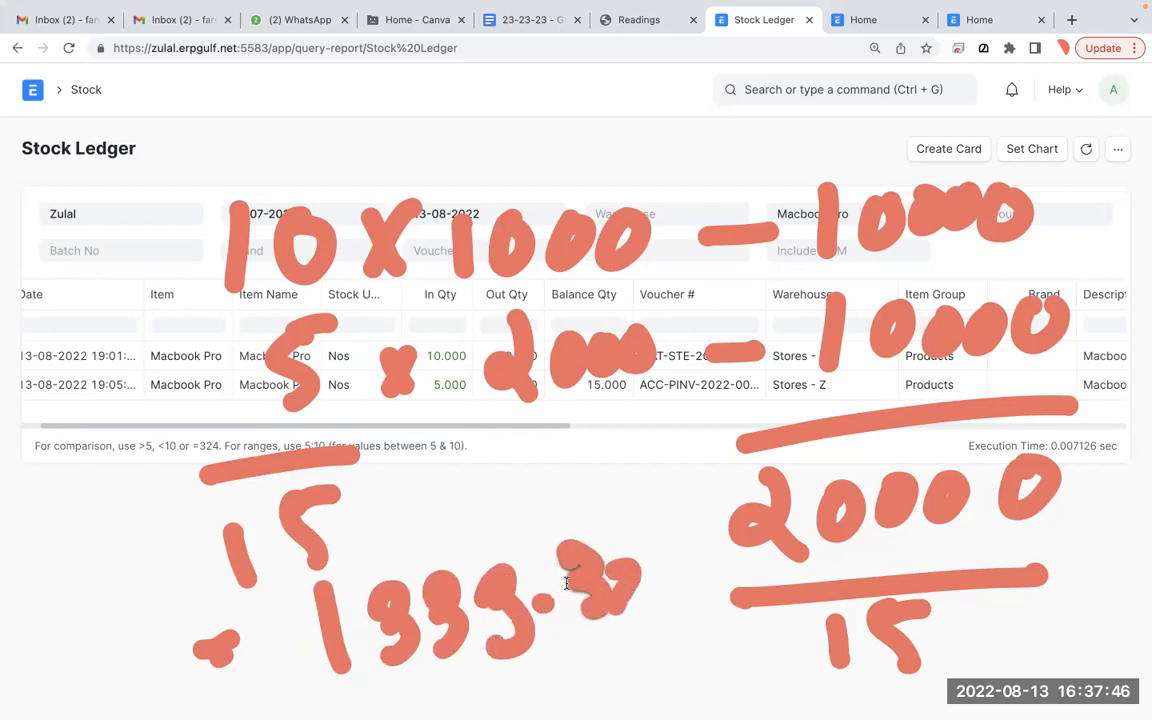
key(f)
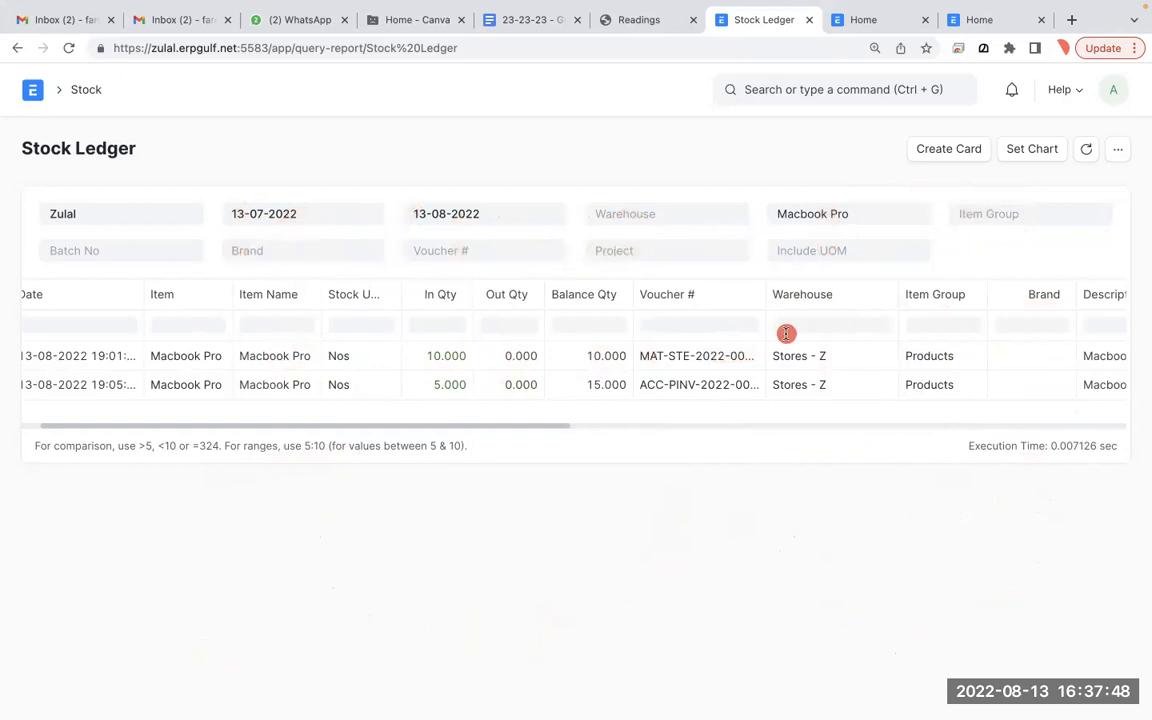
- Return to the invoice's Firefox stock ledger and inspect the 2,000.00 incoming and 1,333.33 valuation rates
key(ctrl+Left)
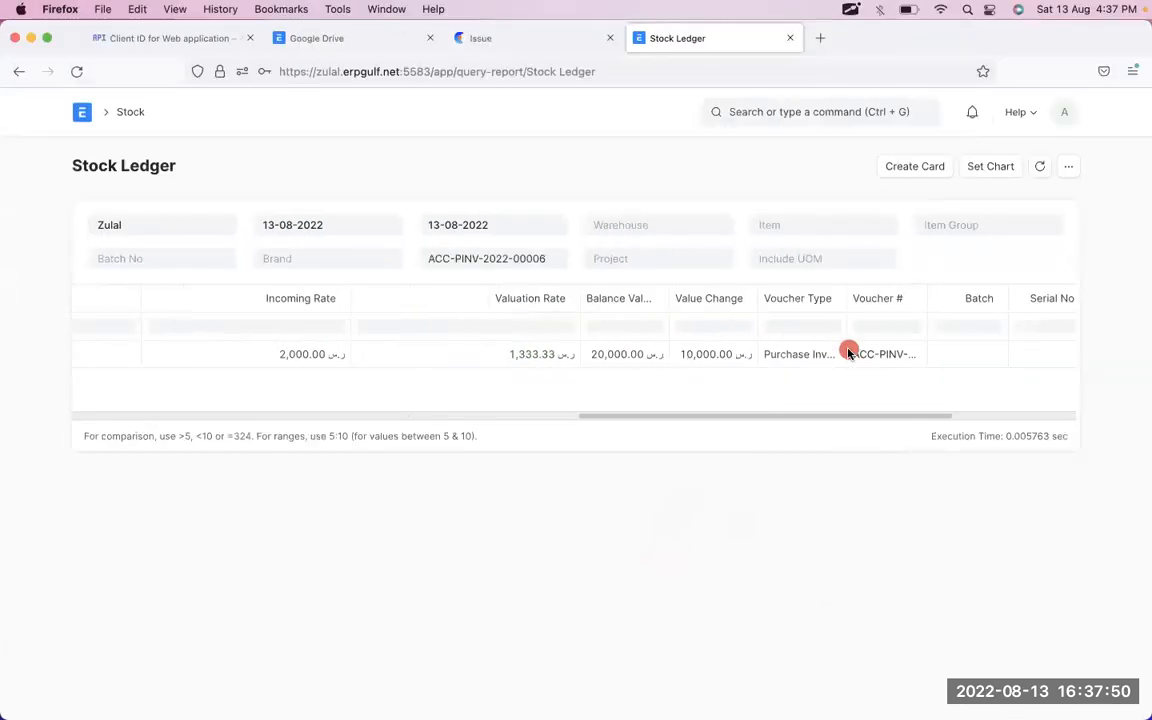
click(320, 355)
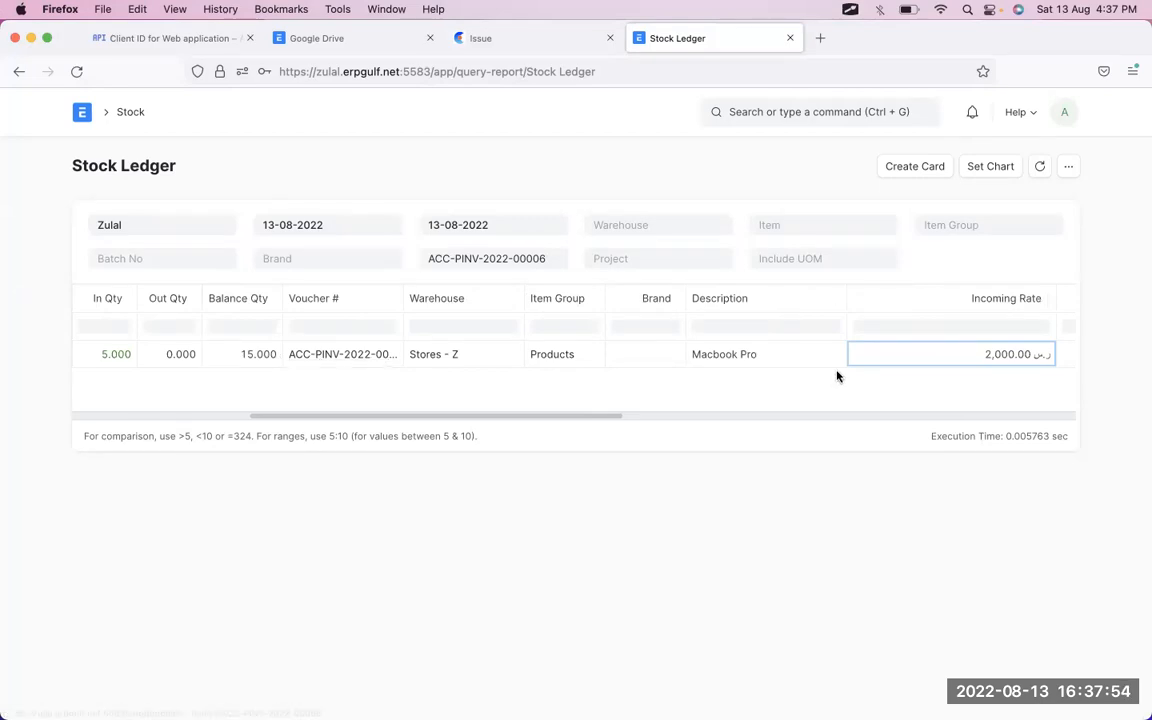
scroll(838, 374, right, 5)
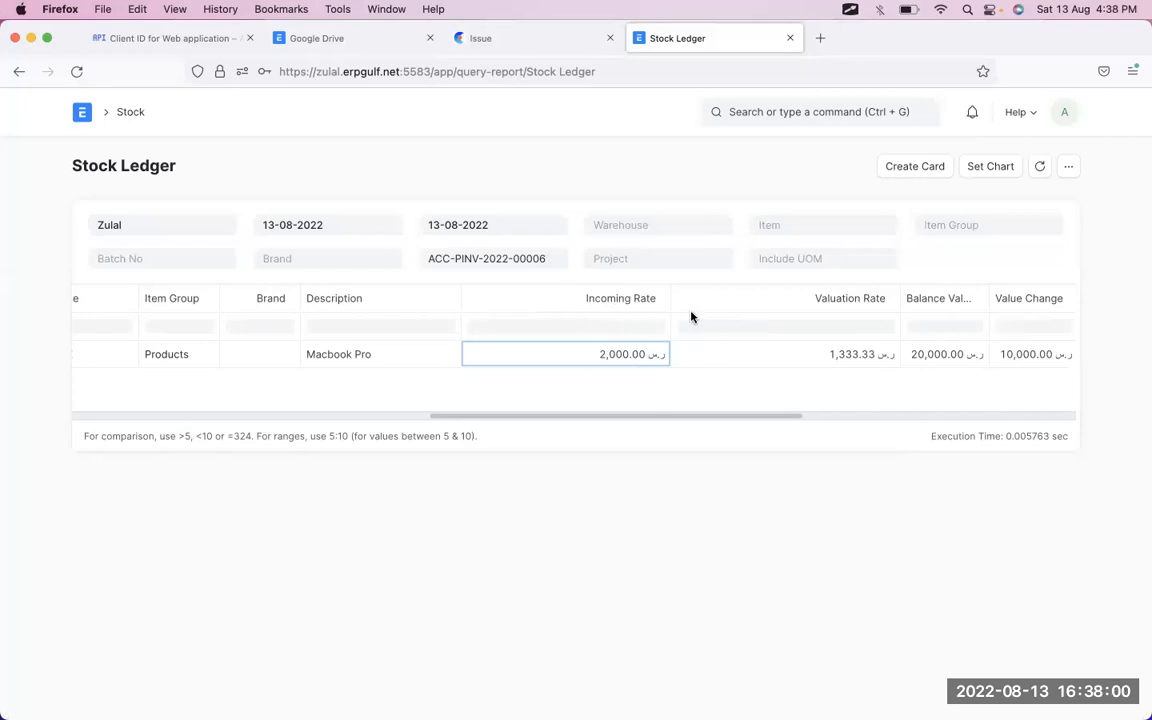
click(777, 362)
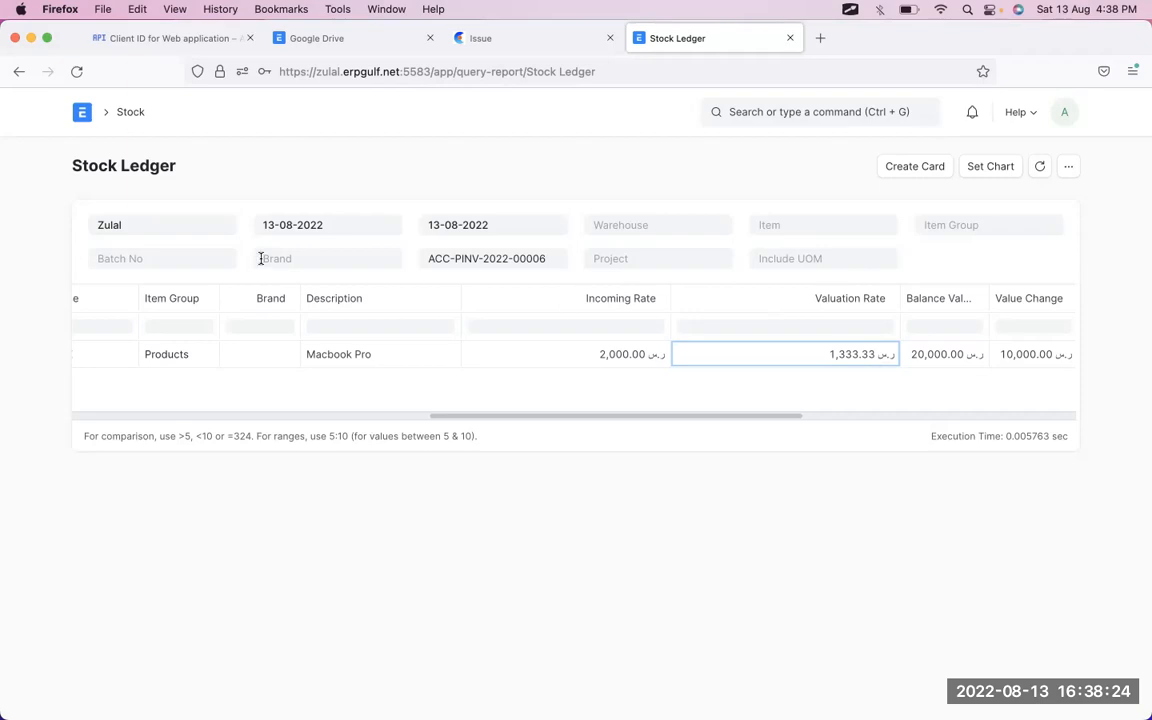
- Return to purchase invoice ACC-PINV-2022-00006 and review its contents
click(21, 78)
scroll(620, 470, down, 10)
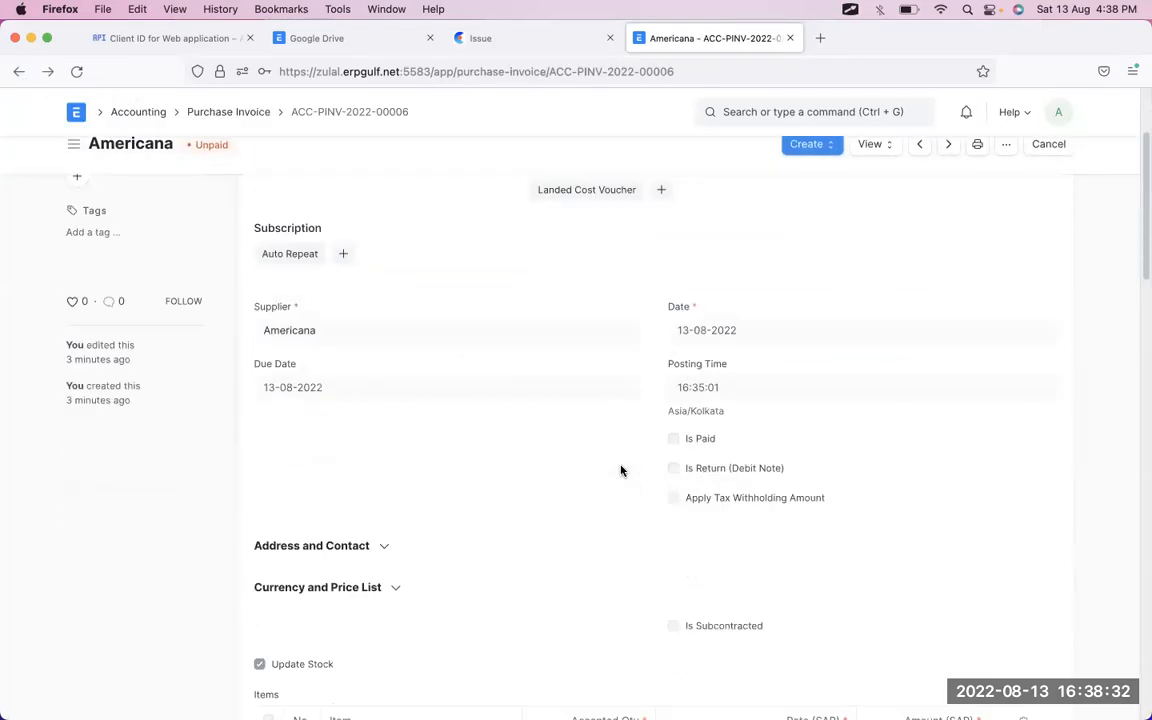
scroll(620, 470, up, 3)
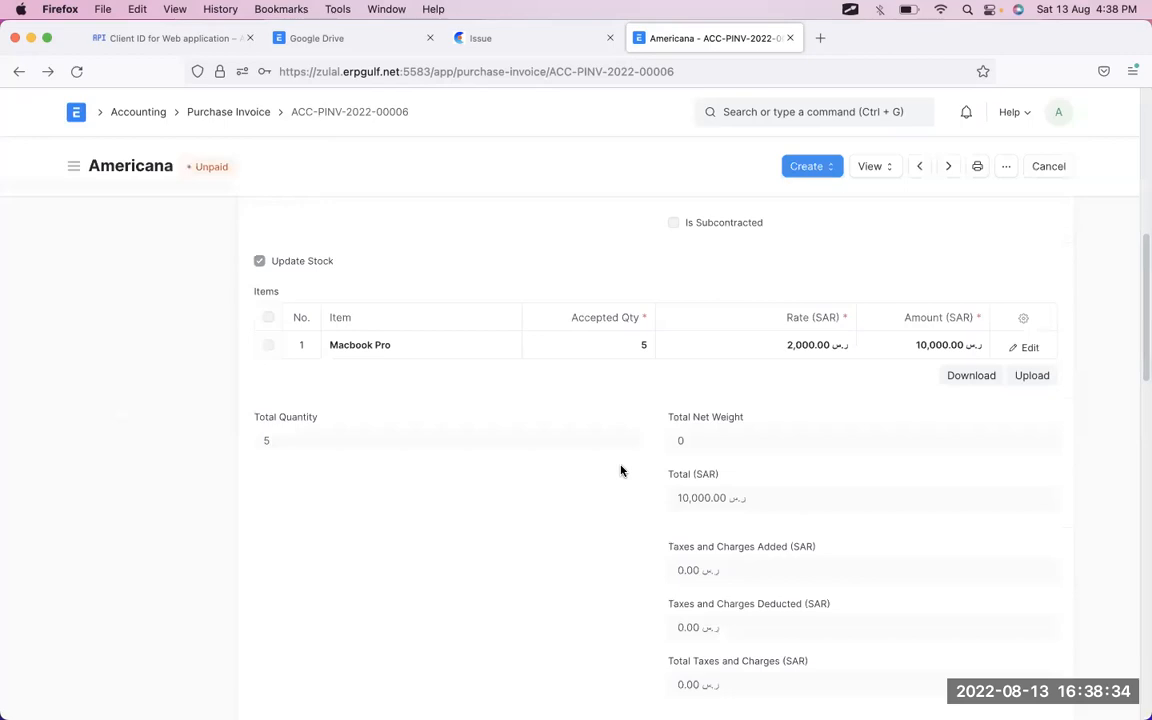
scroll(620, 470, down, 2)
scroll(620, 470, down, 1)
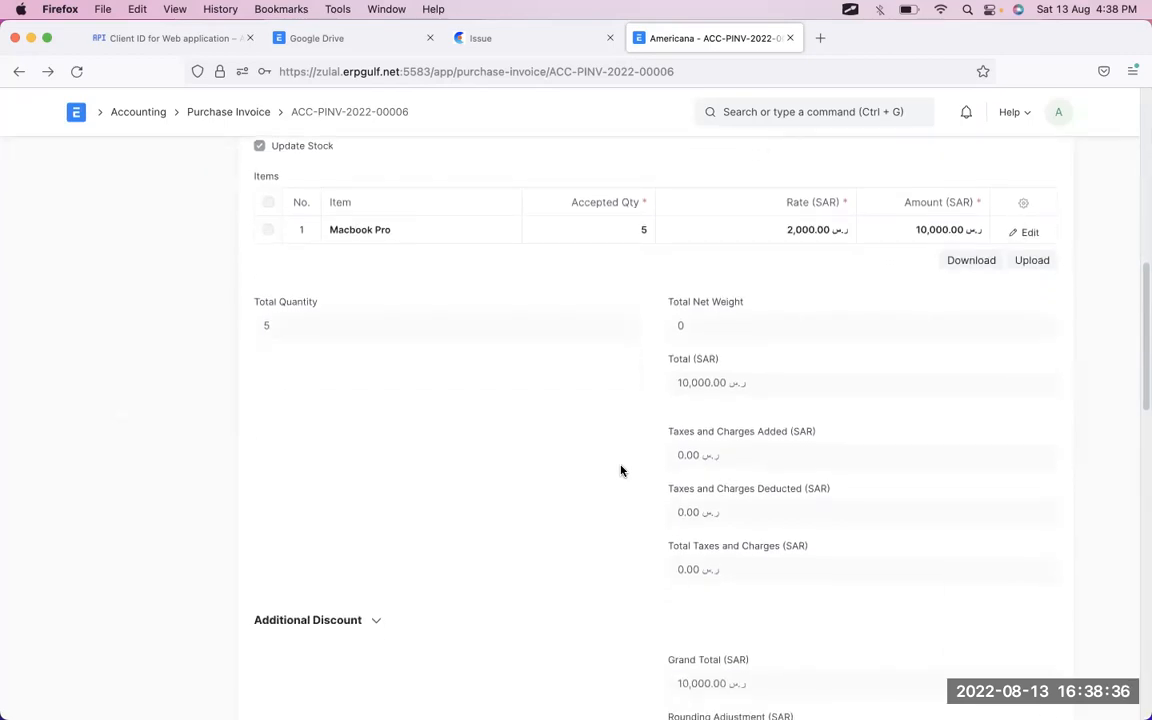
scroll(620, 470, up, 10)
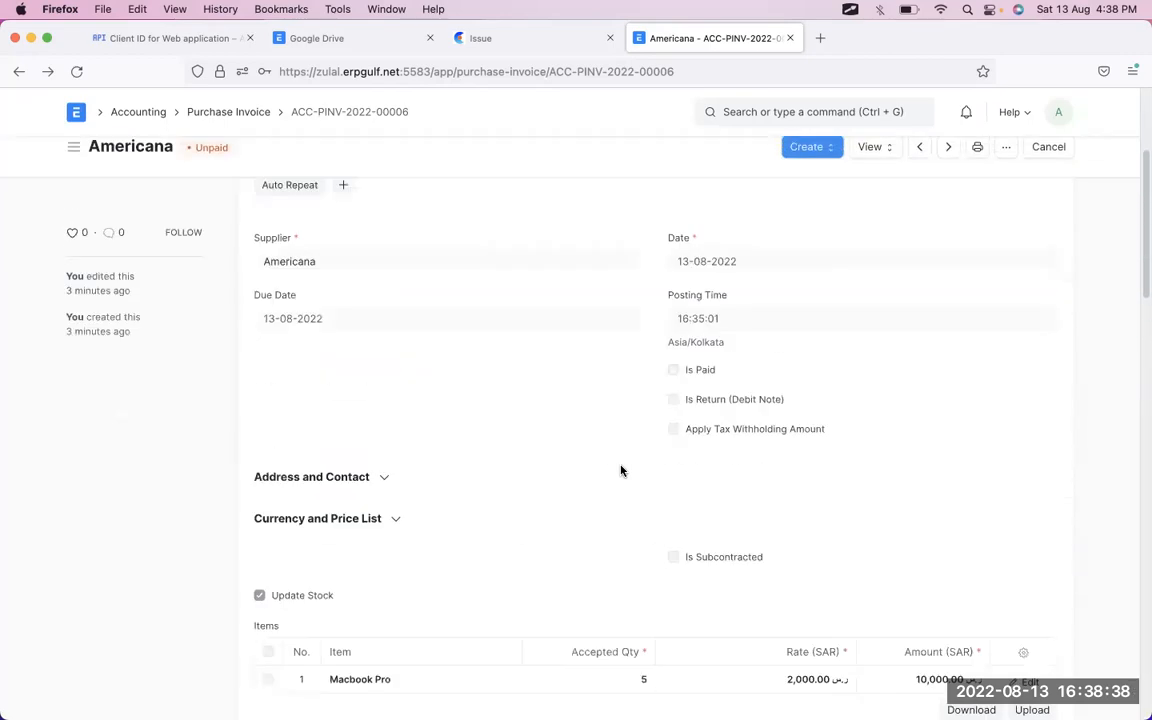
scroll(893, 384, down, 3)
scroll(893, 384, down, 15)
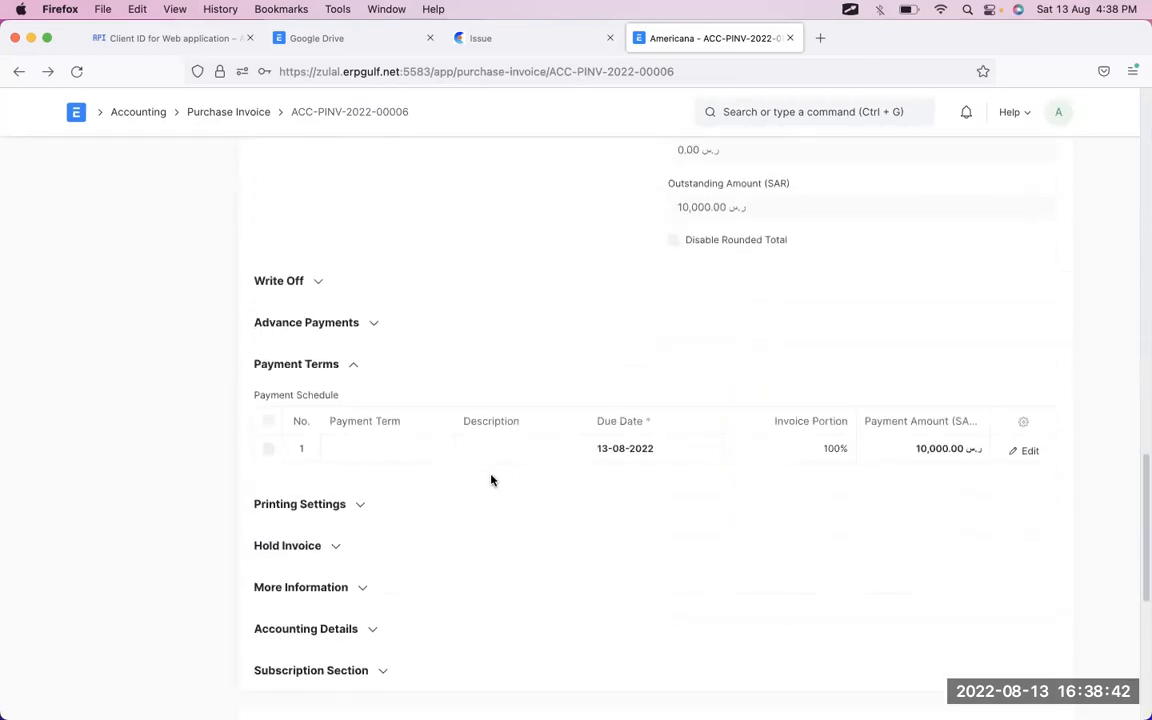
scroll(491, 480, up, 5)
scroll(491, 480, up, 6)
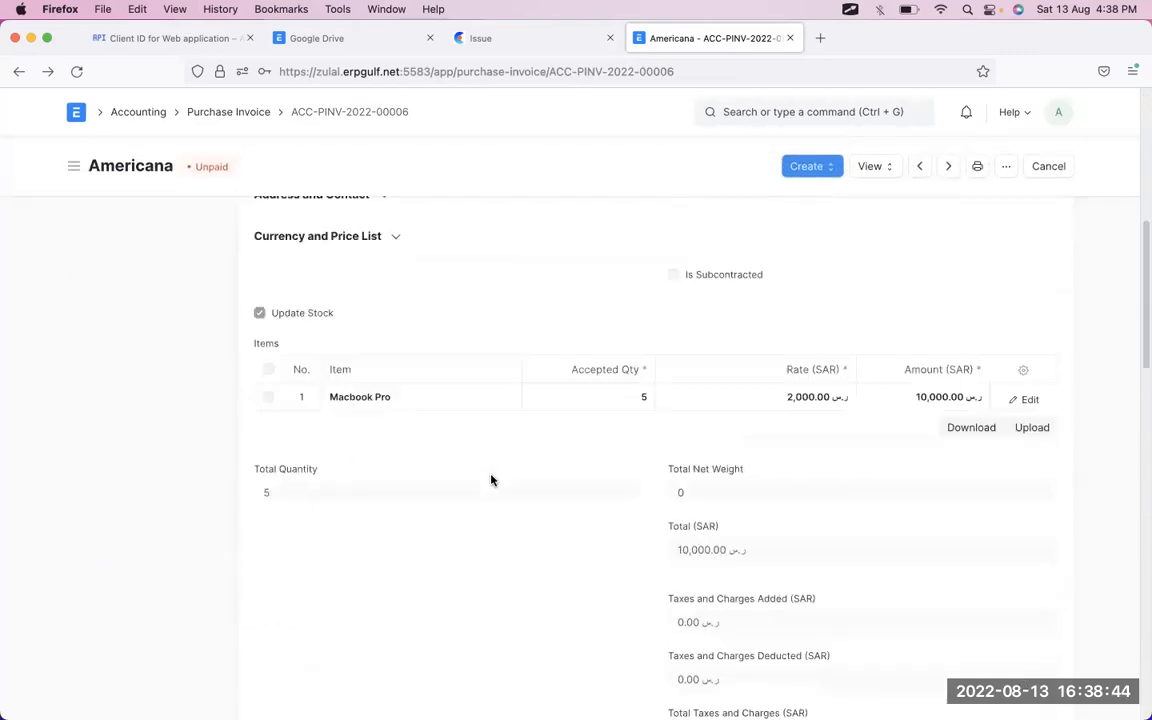
scroll(491, 480, down, 2)
scroll(491, 480, up, 4)
scroll(491, 480, up, 5)
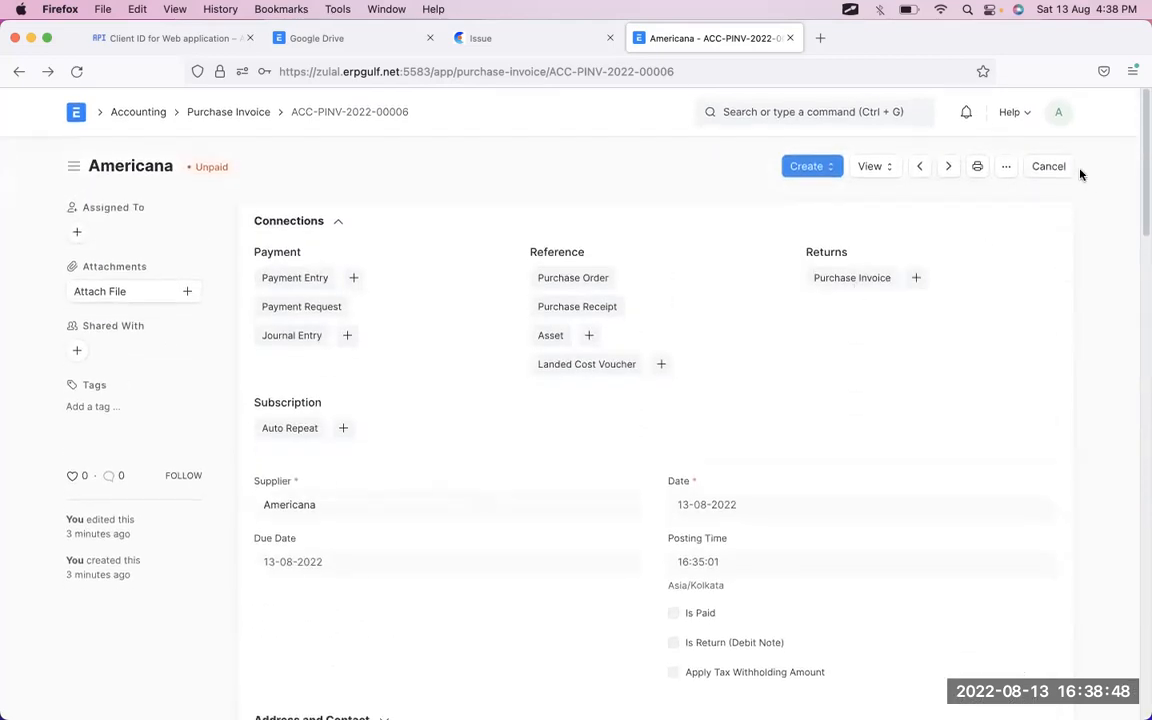
- Cancel invoice ACC-PINV-2022-00006 and amend it into a new draft
click(1052, 169)
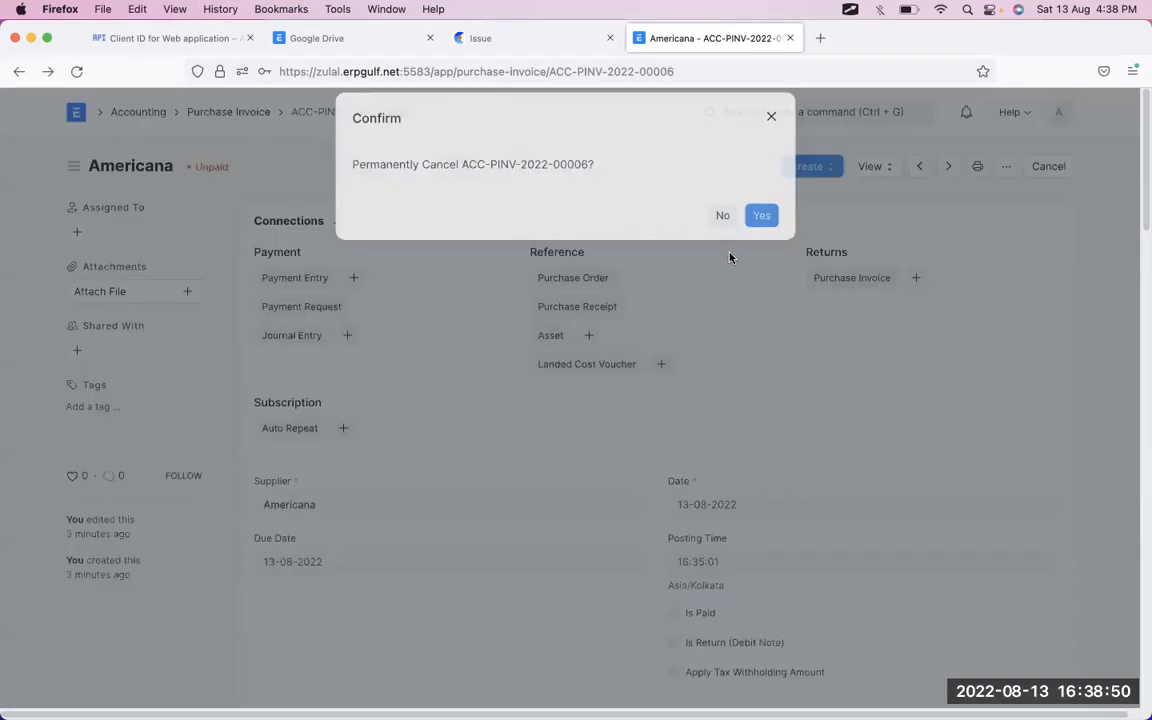
click(767, 234)
click(1040, 168)
scroll(818, 453, down, 10)
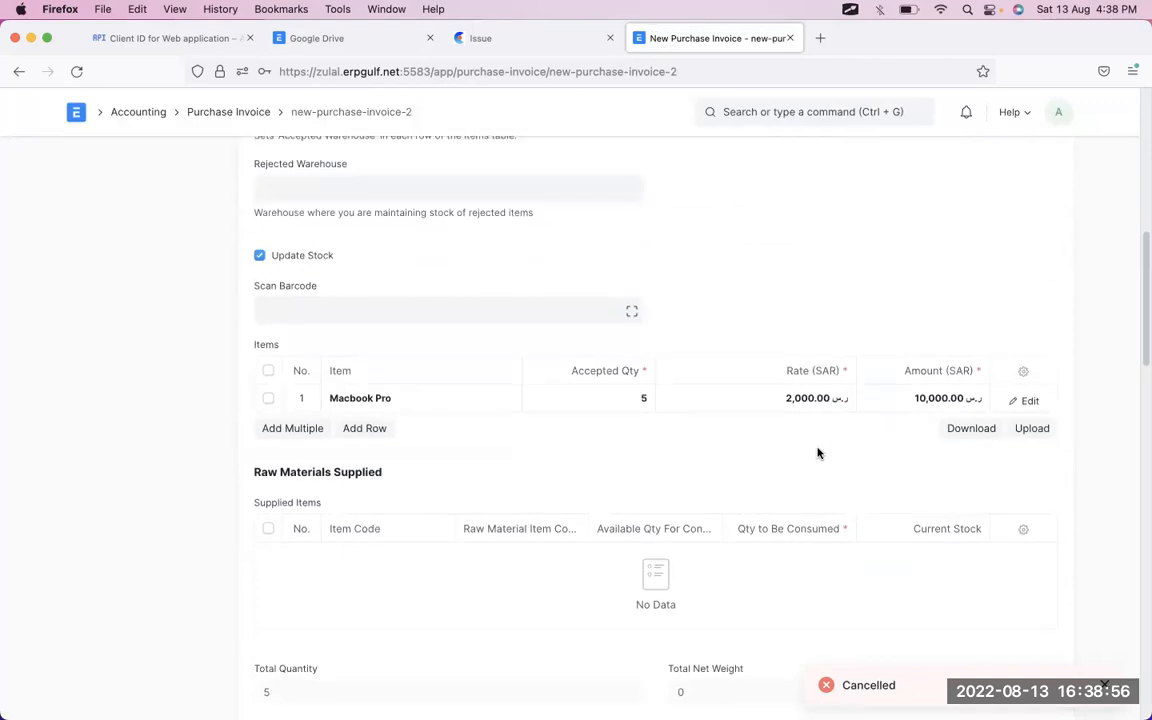
scroll(818, 453, down, 3)
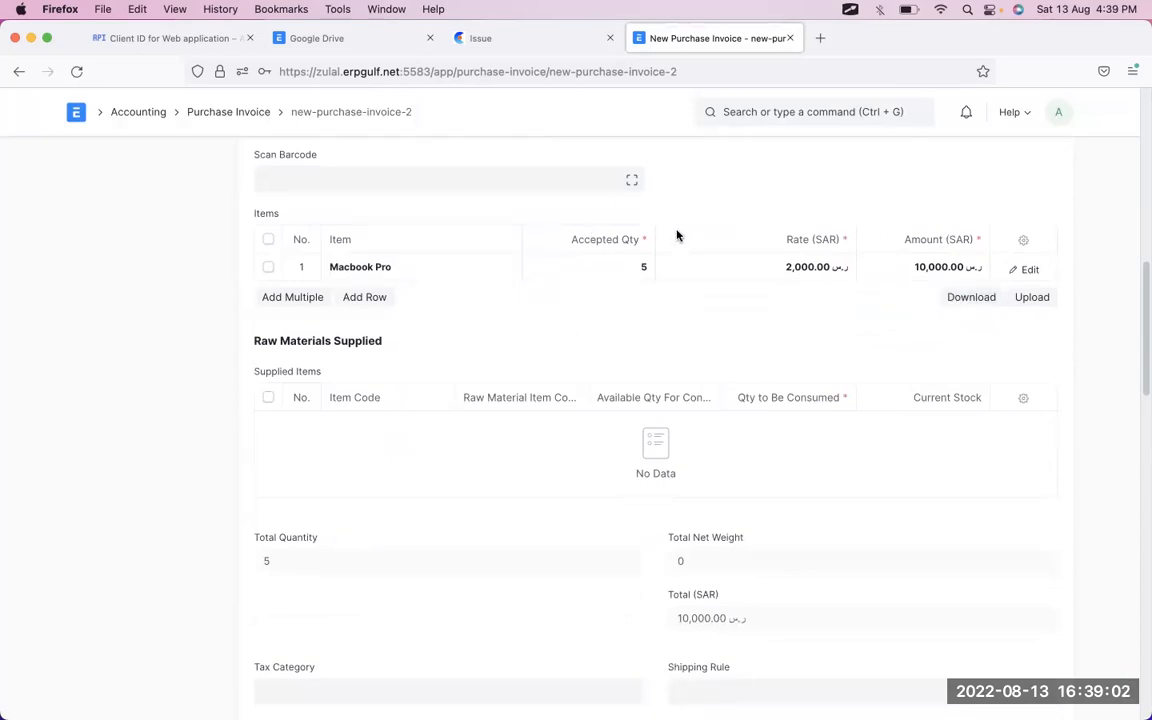
scroll(677, 236, down, 5)
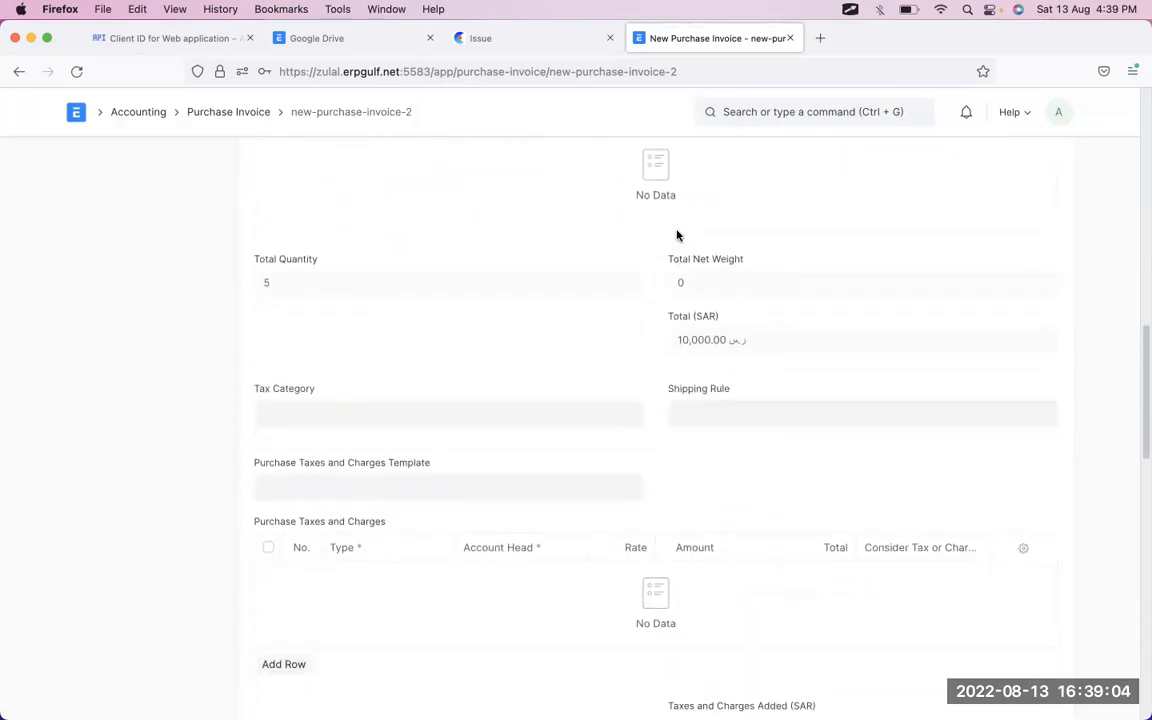
scroll(357, 489, down, 2)
- Add a tax row on account 5205 Freight and Forwarding Charges and switch its type to Actual
click(284, 572)
scroll(301, 579, down, 4)
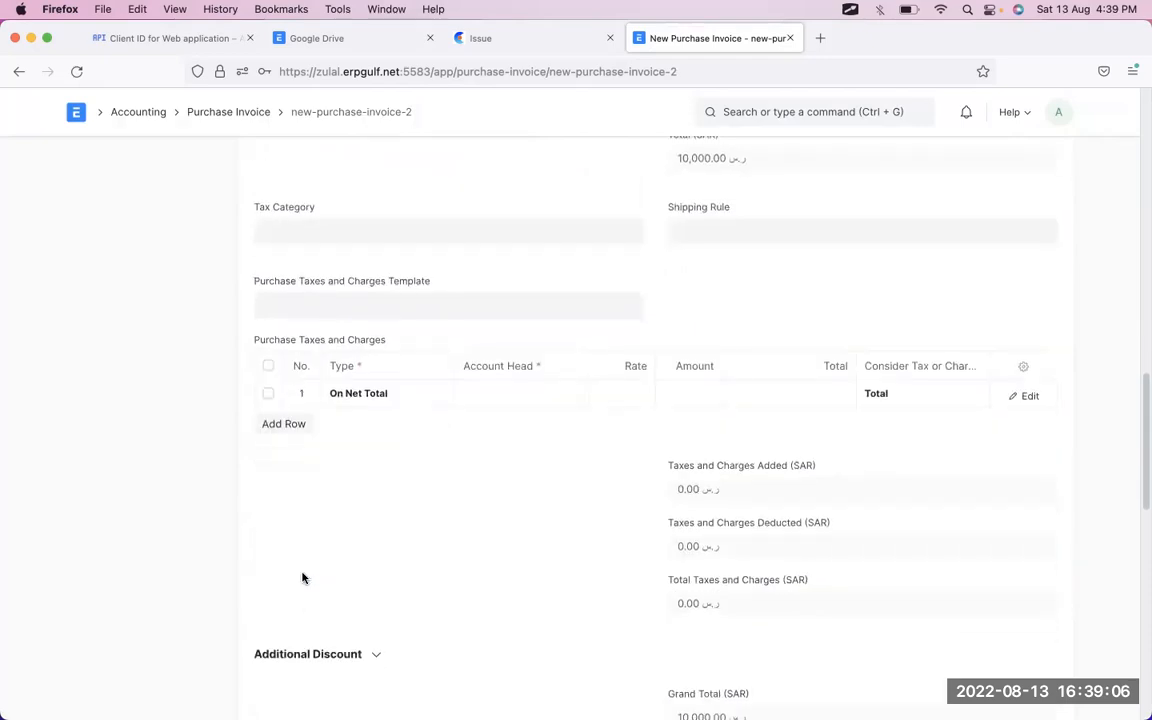
scroll(504, 299, up, 4)
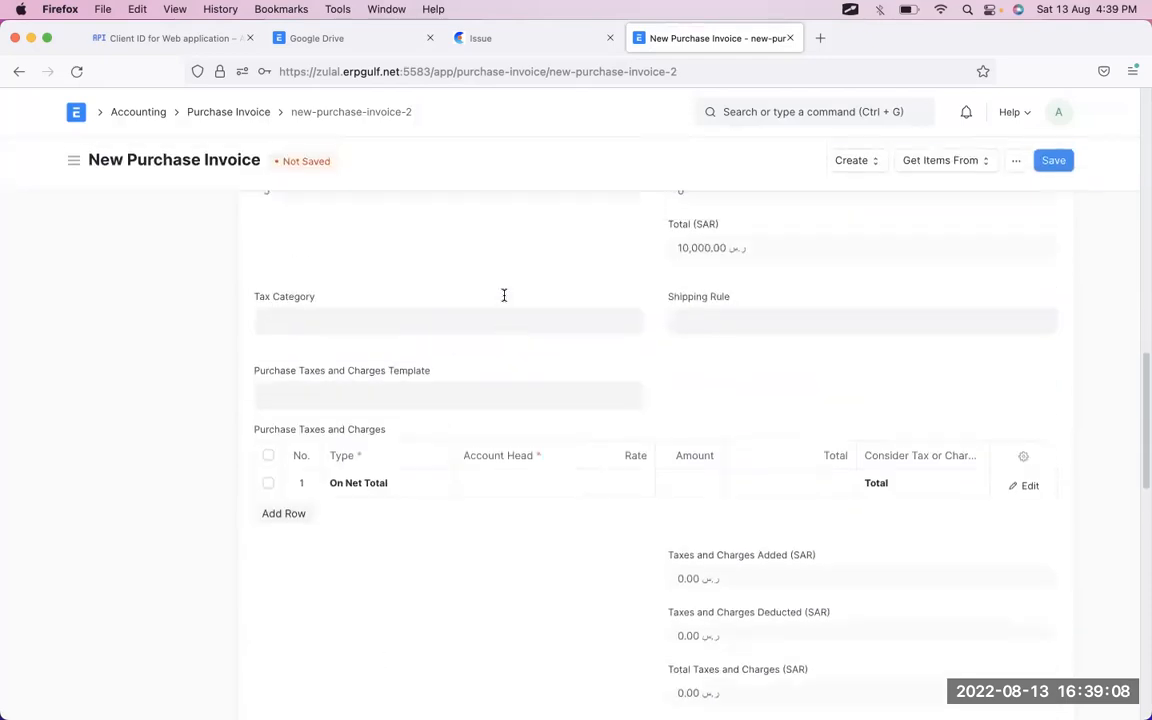
click(519, 490)
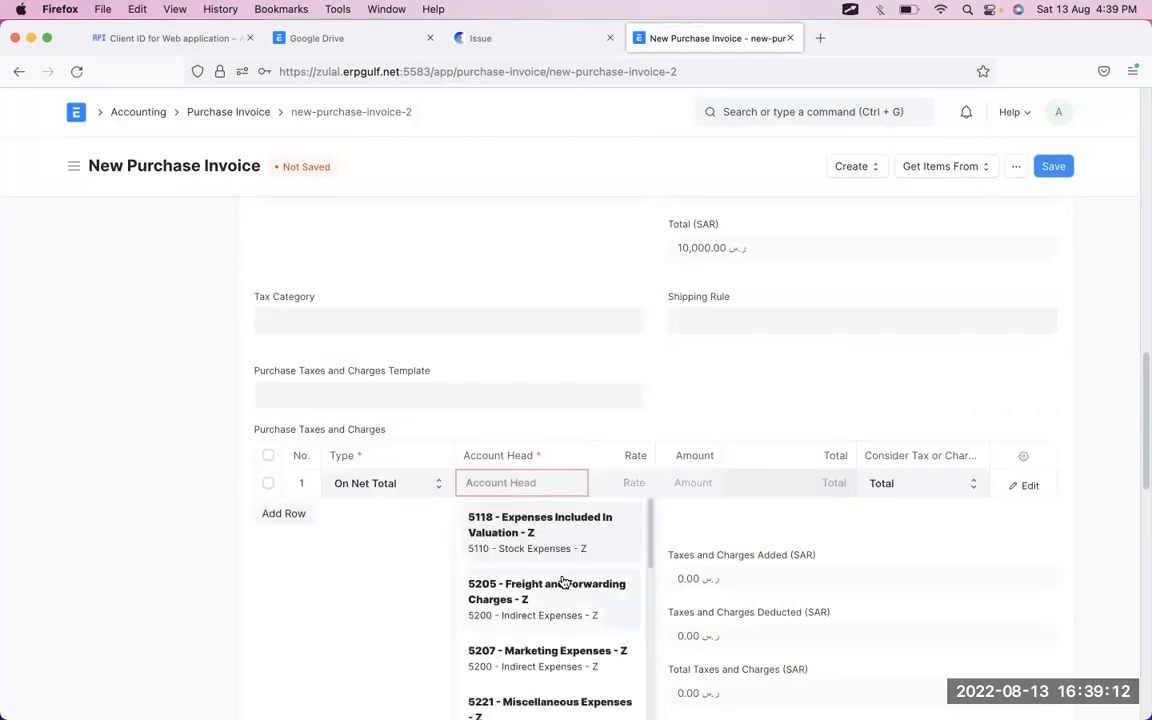
scroll(562, 583, down, 1)
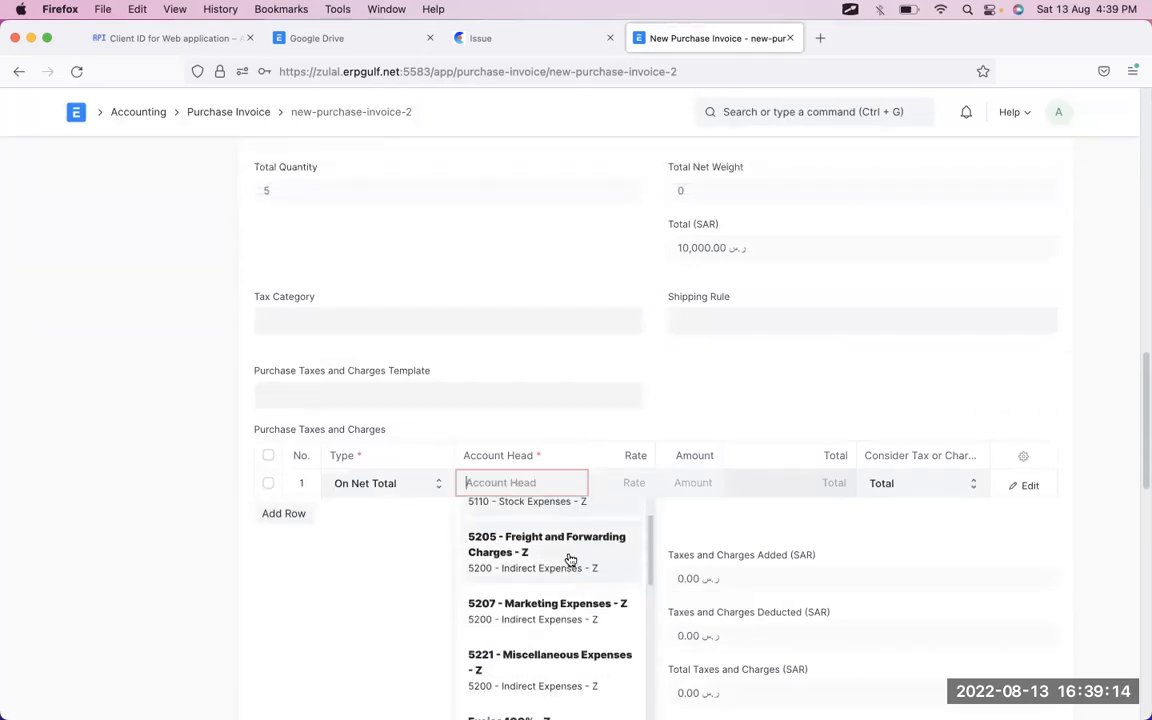
click(567, 560)
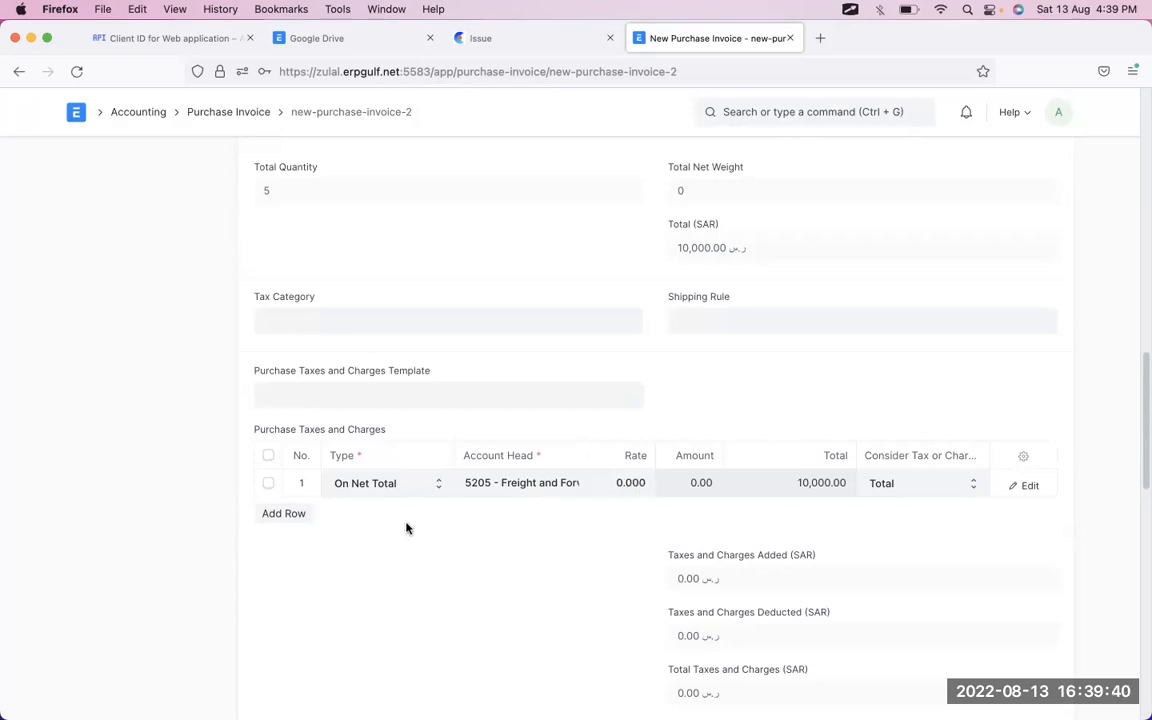
click(424, 494)
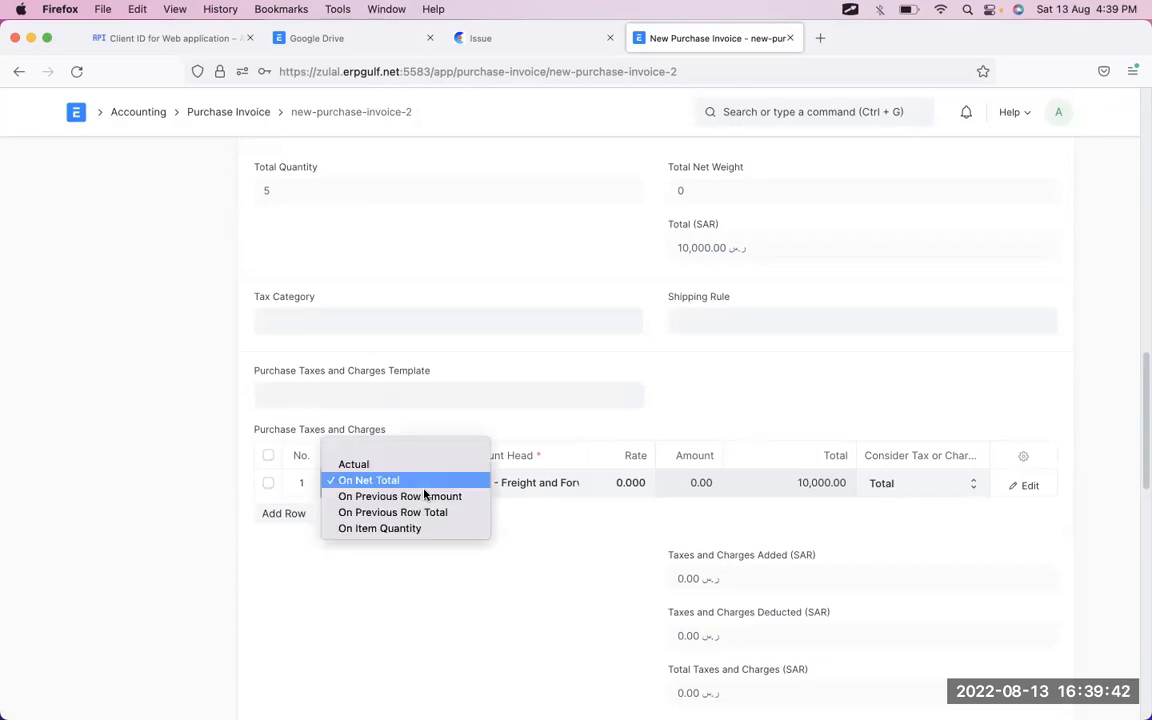
click(765, 377)
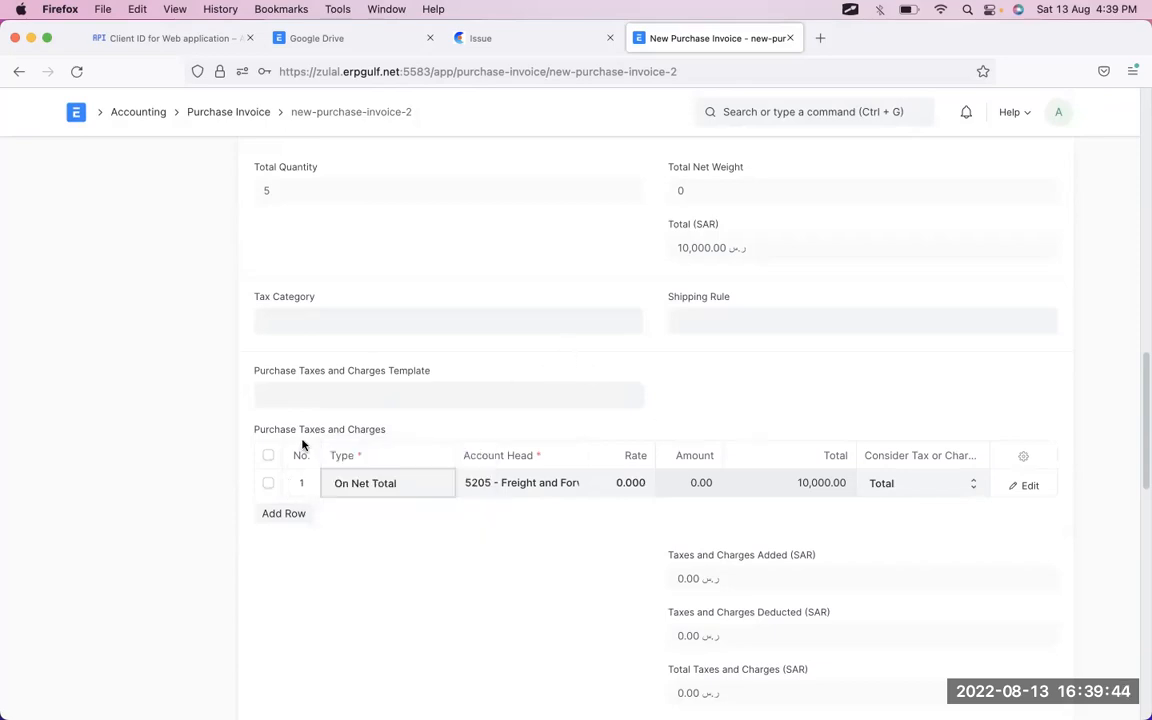
click(414, 483)
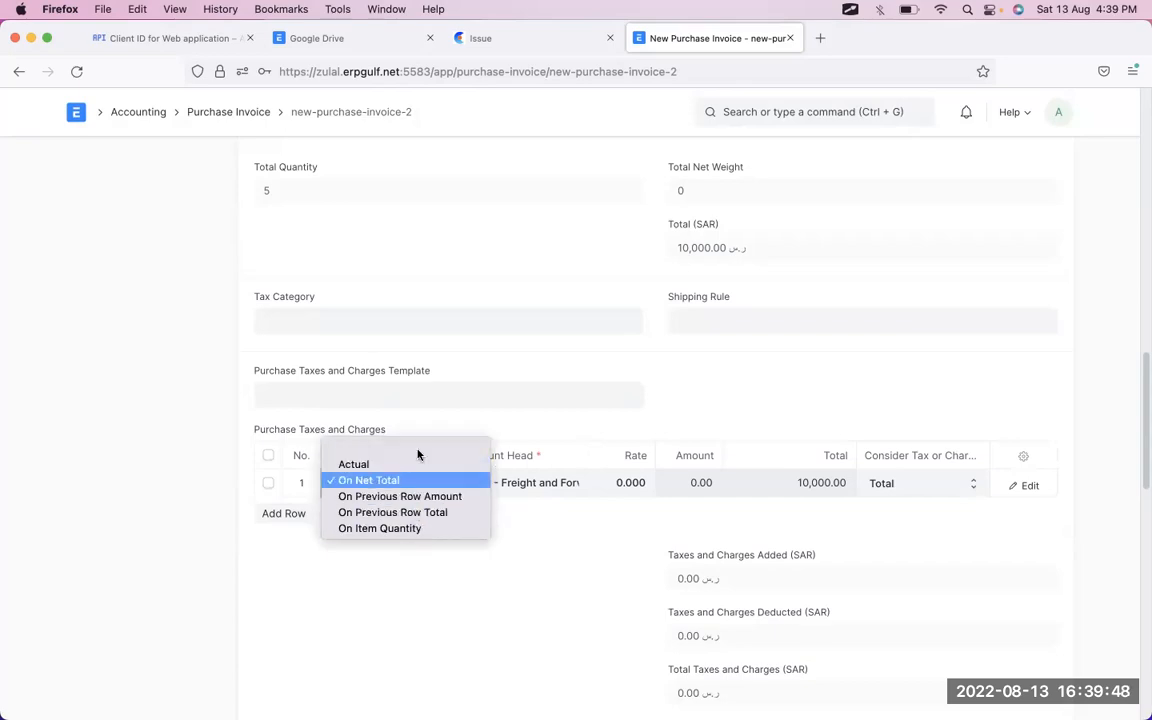
click(674, 408)
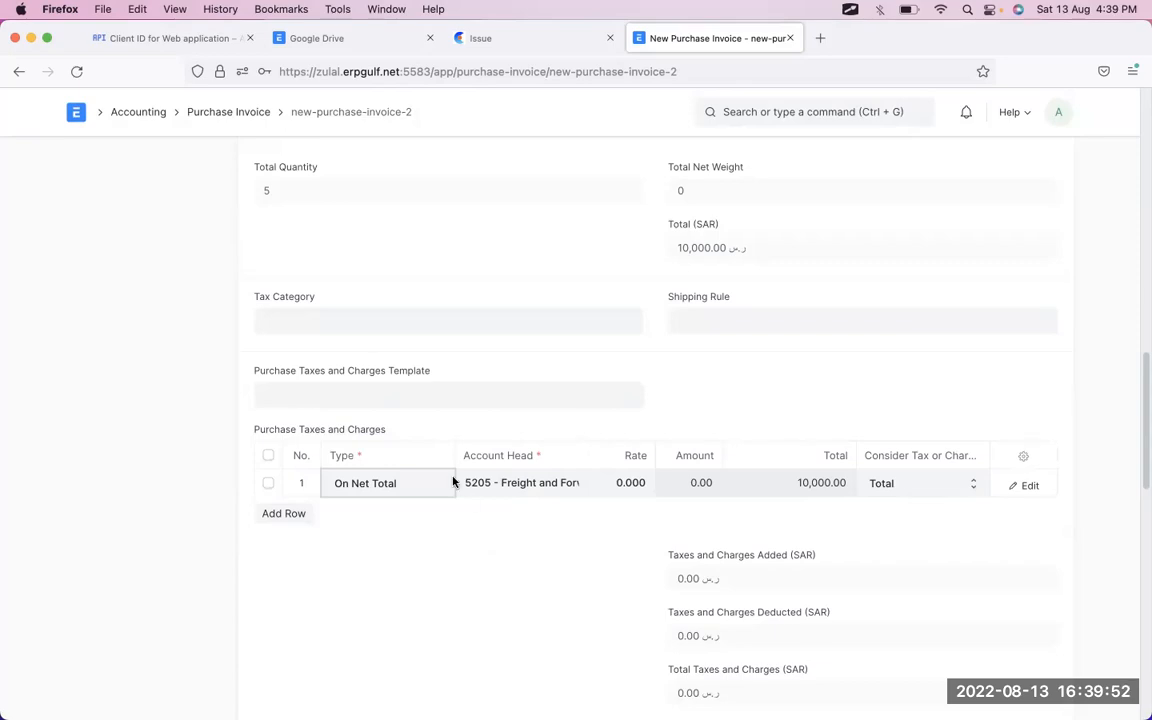
click(405, 483)
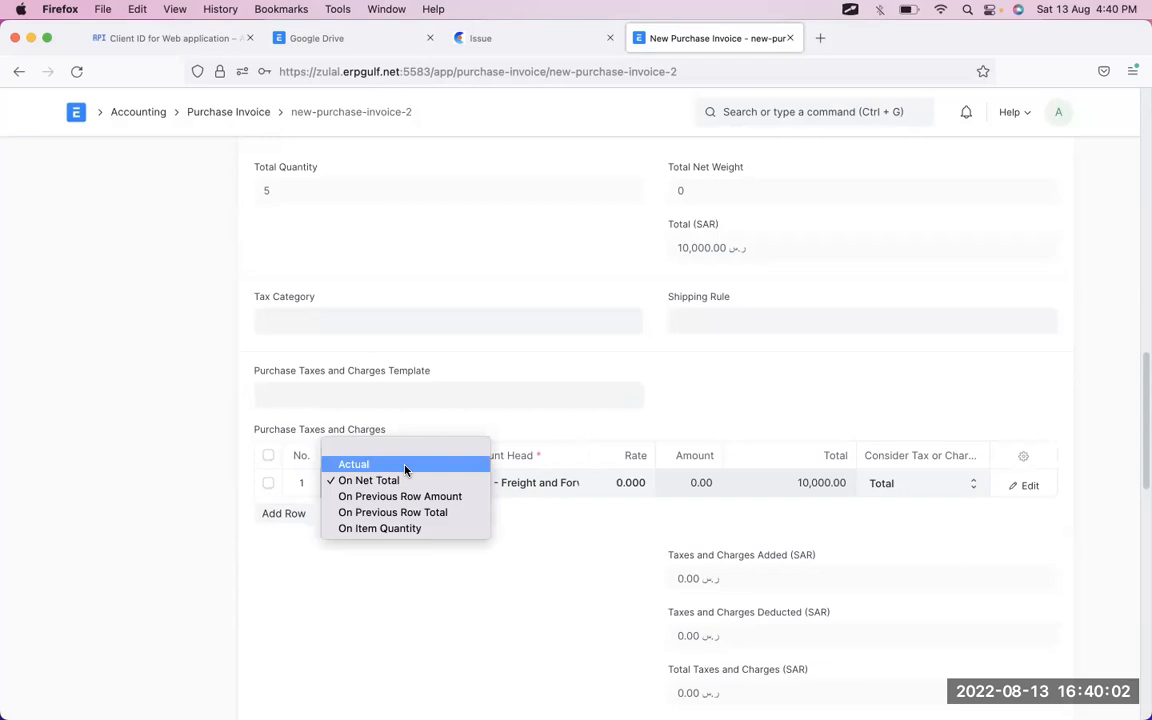
click(405, 466)
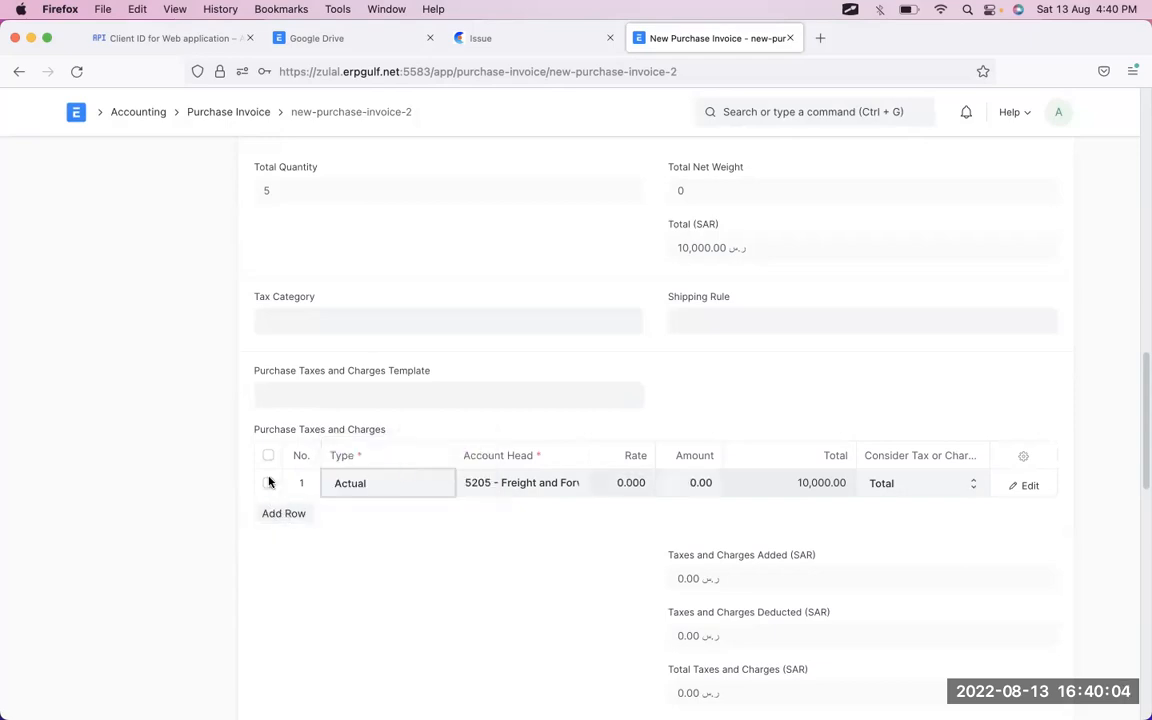
- Delete that row and add a fresh Actual tax row on 5205 Freight and Forwarding Charges
click(268, 483)
click(278, 512)
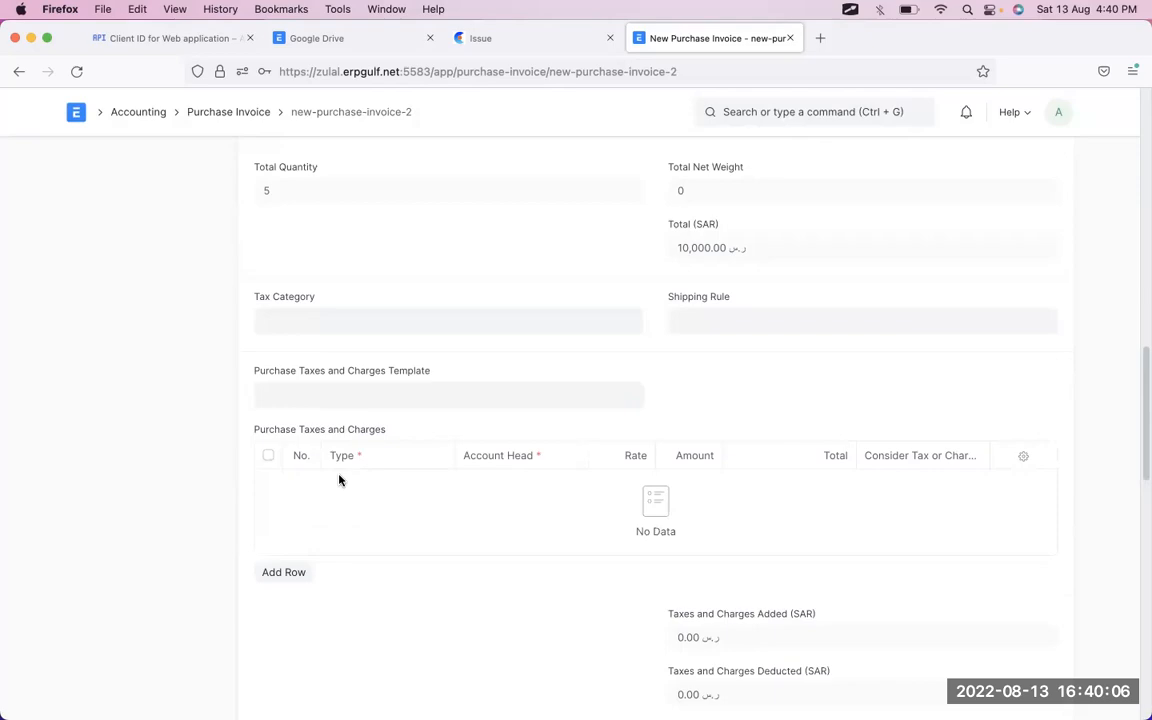
click(284, 572)
scroll(296, 572, down, 5)
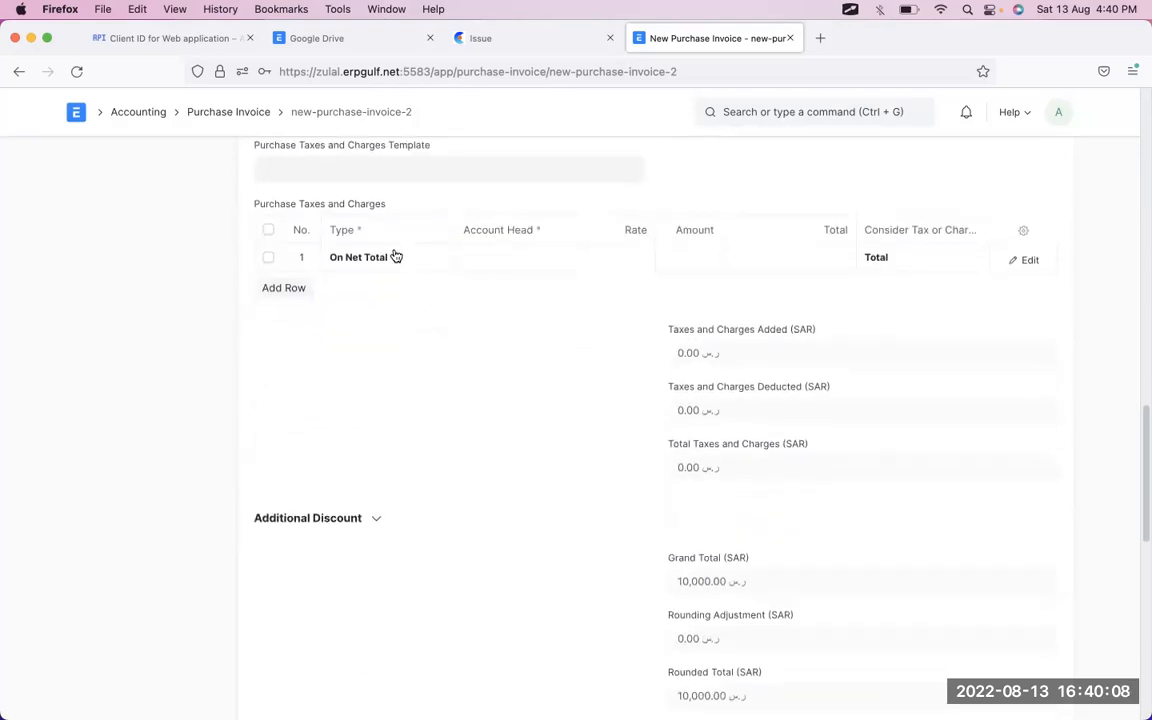
click(395, 257)
click(395, 257)
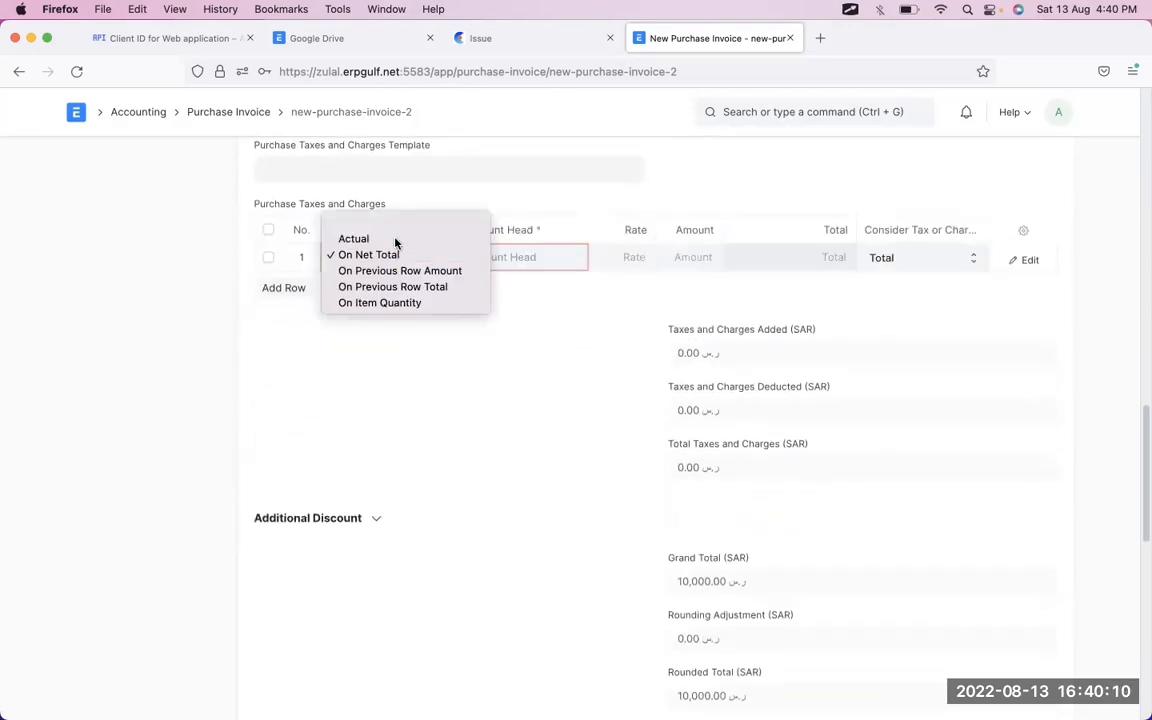
click(390, 238)
click(522, 256)
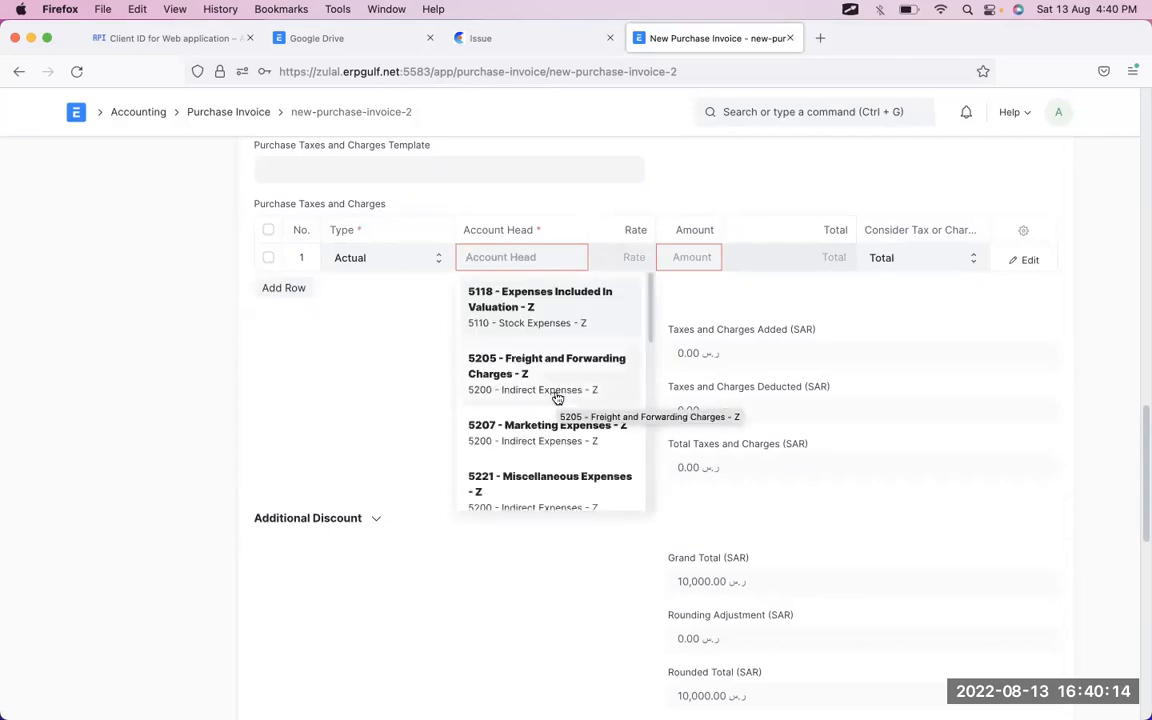
click(557, 398)
scroll(649, 340, up, 5)
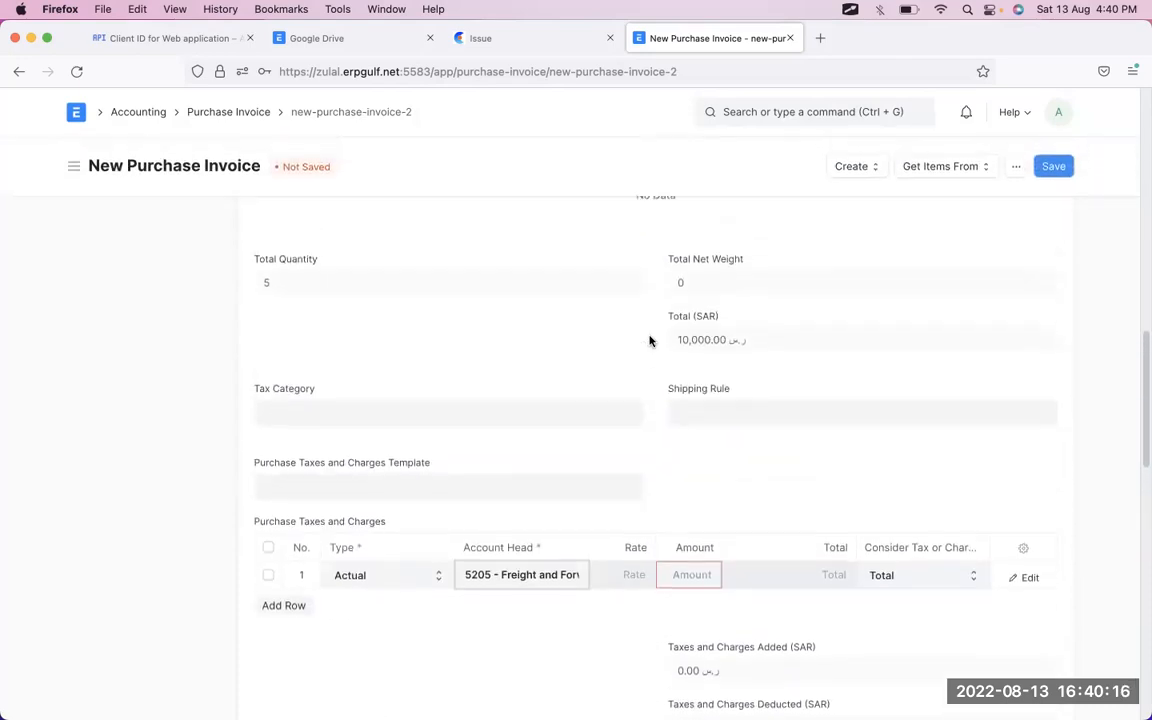
- Enter 1,000 as the freight amount, then change it to 750 for a 10,750.00 total
text(1,000)
key(Tab)
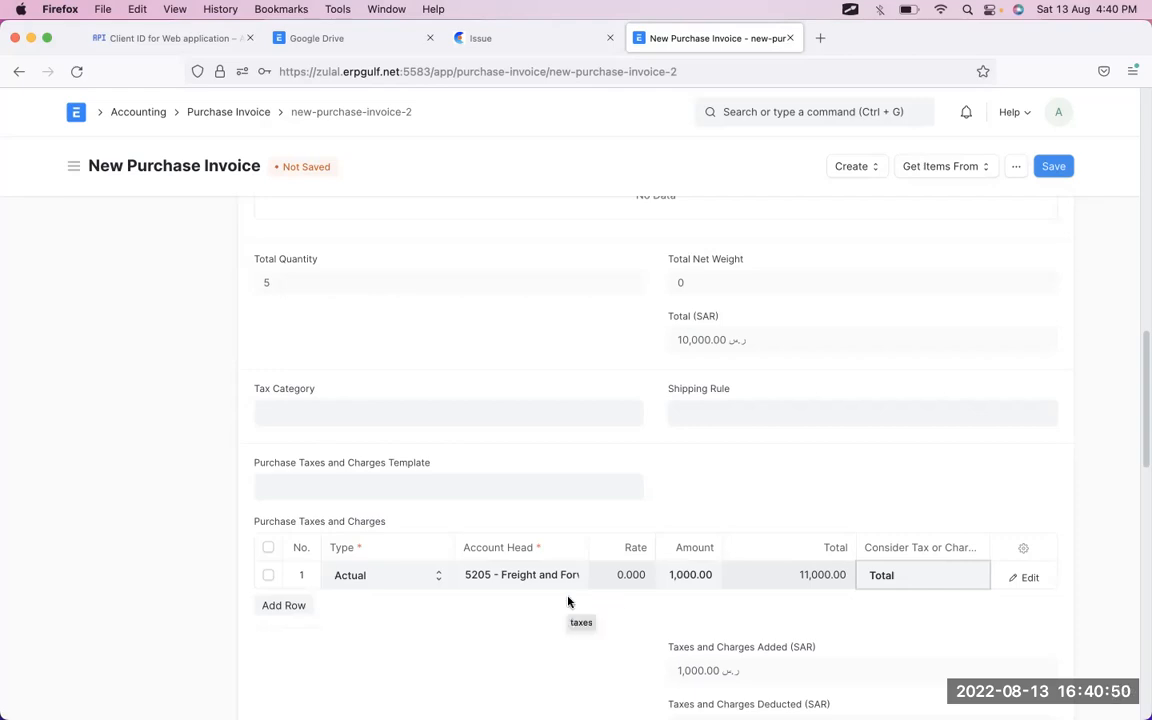
click(680, 574)
text(750)
key(Tab)
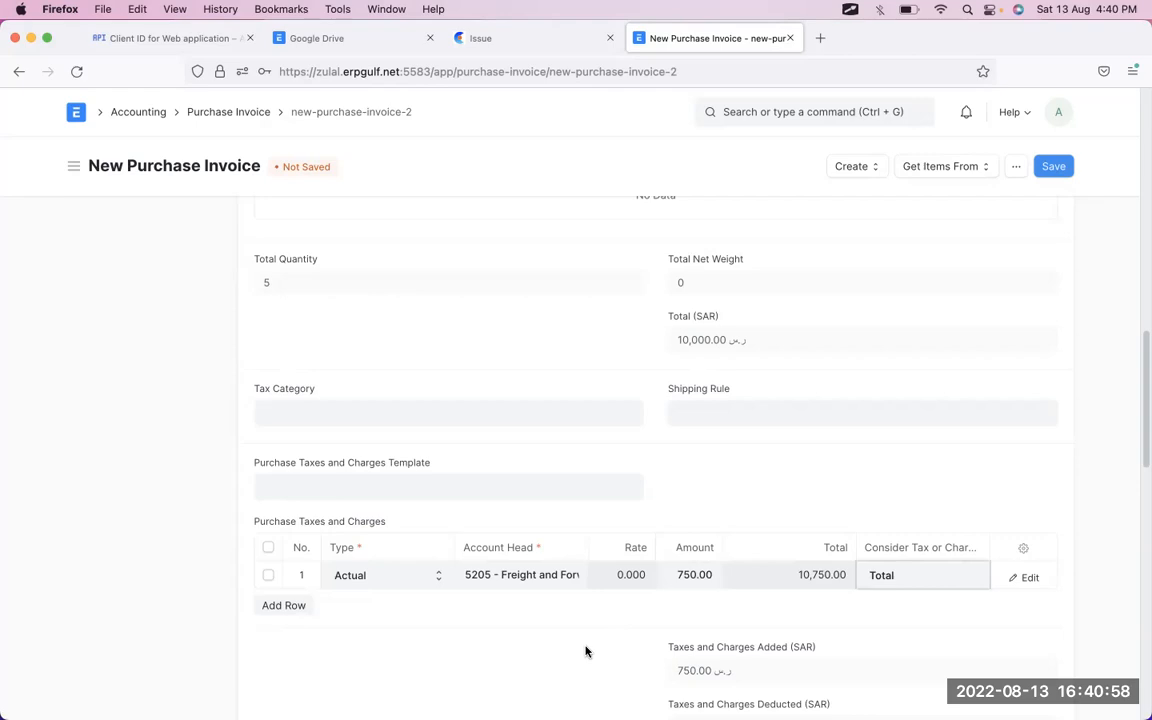
scroll(586, 651, up, 5)
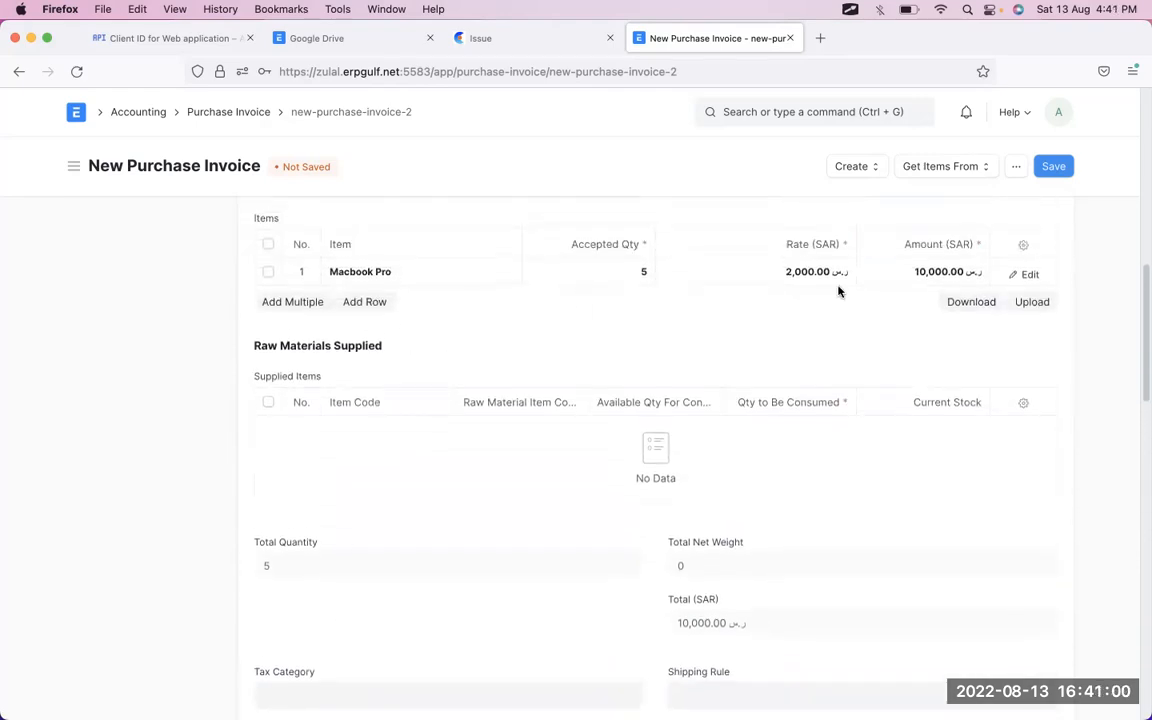
scroll(838, 291, down, 6)
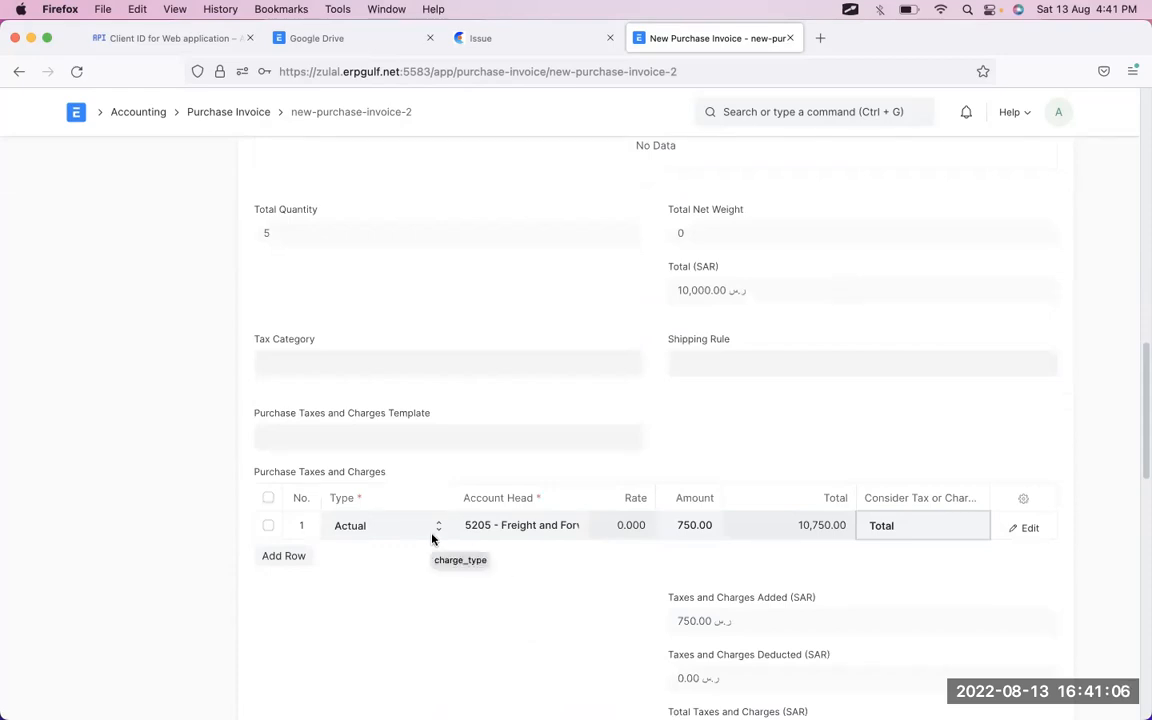
- Add a second tax row of type On Previous Row Amount on account 5207 Marketing Expenses
click(298, 557)
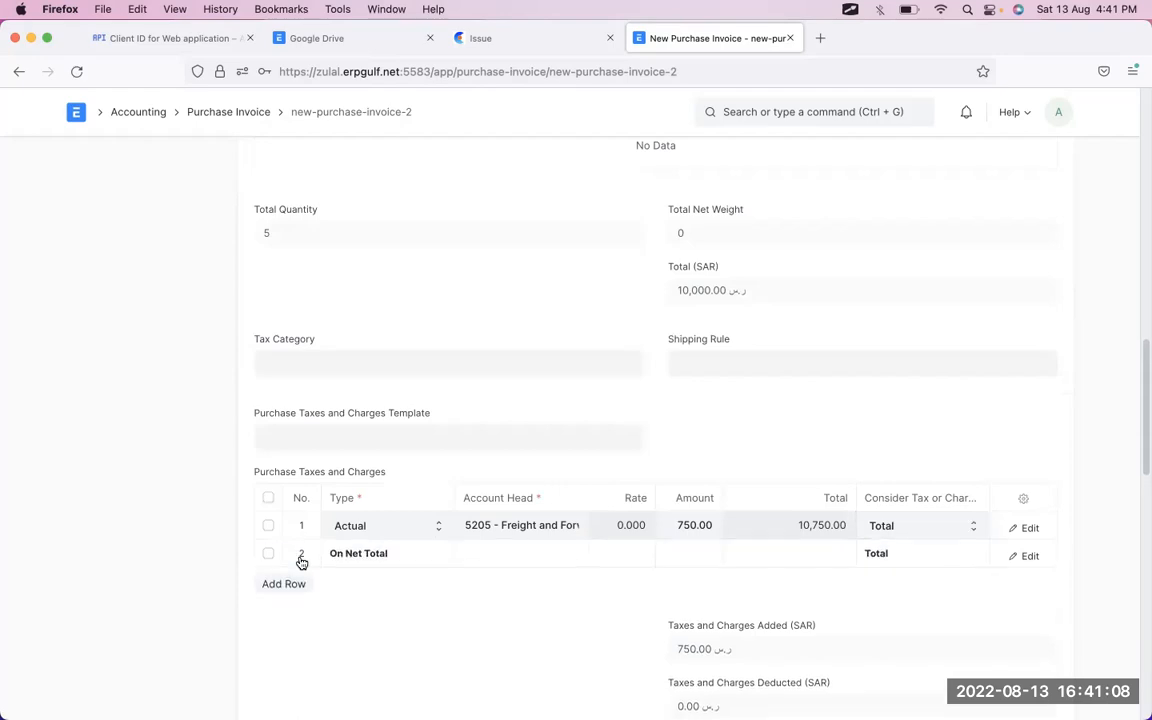
click(413, 563)
click(411, 559)
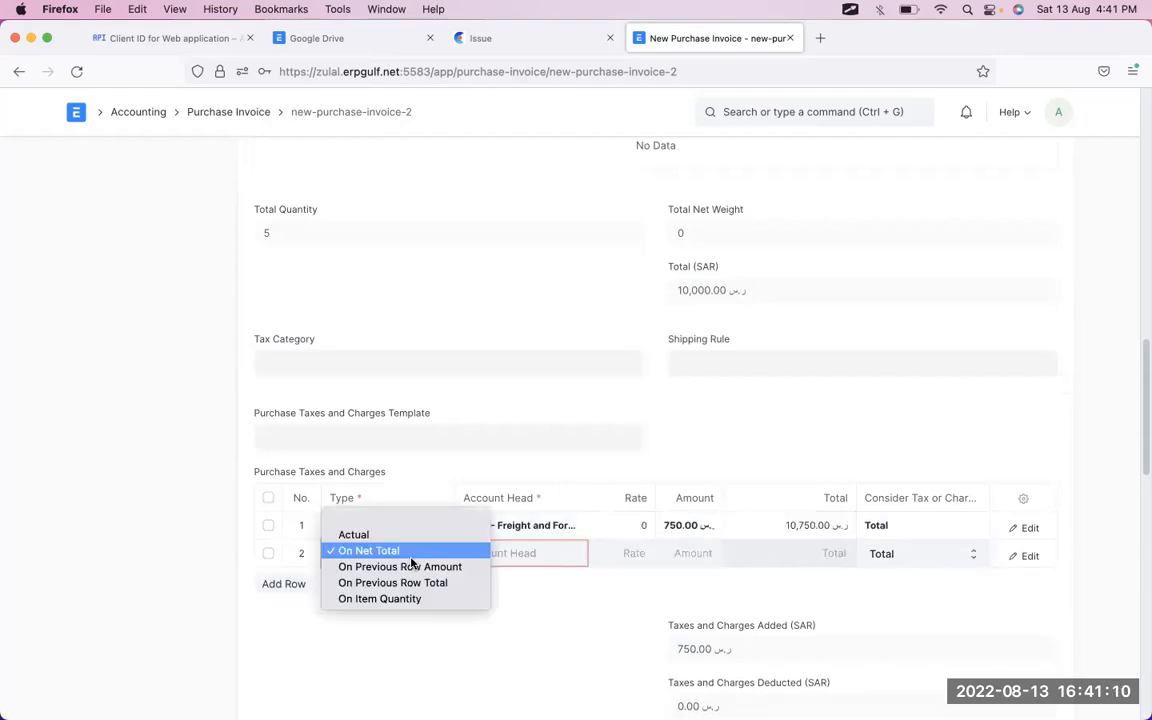
click(411, 566)
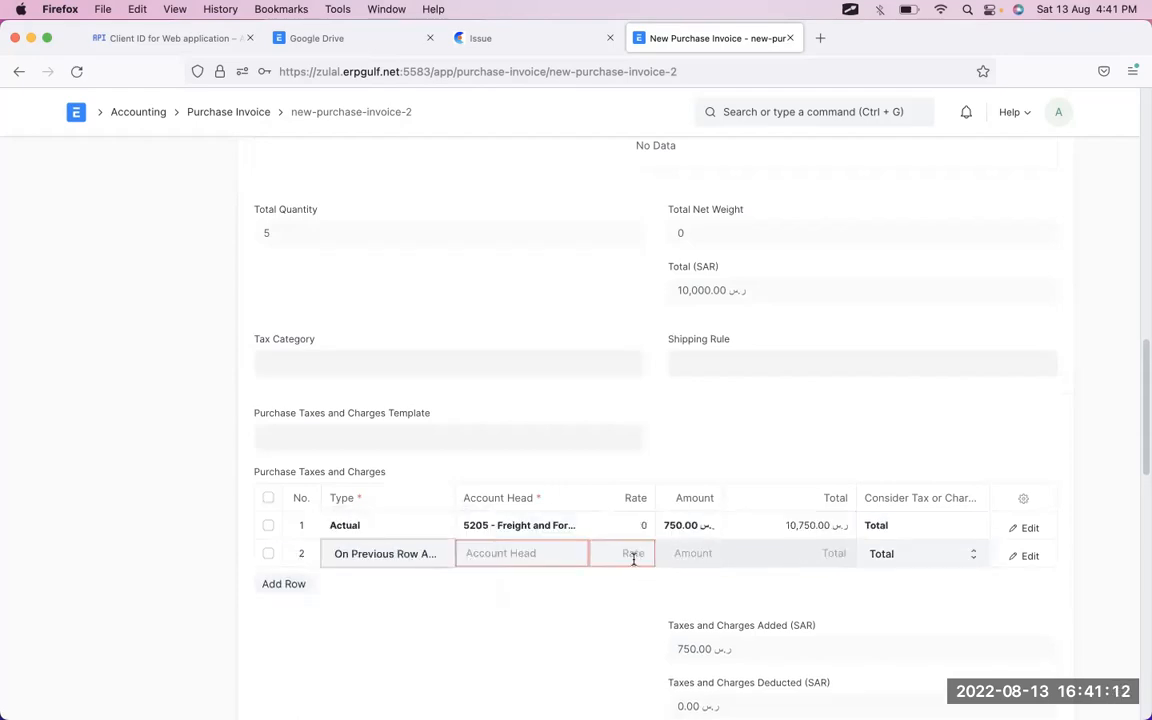
click(538, 556)
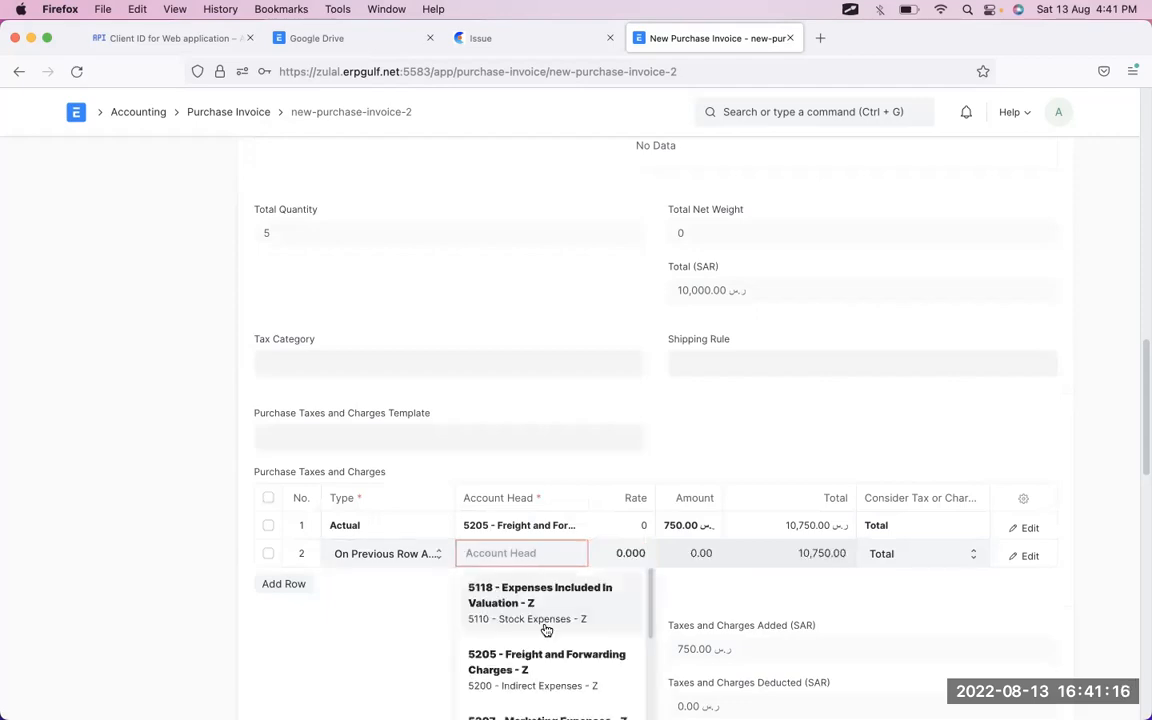
scroll(546, 625, down, 1)
scroll(546, 630, down, 3)
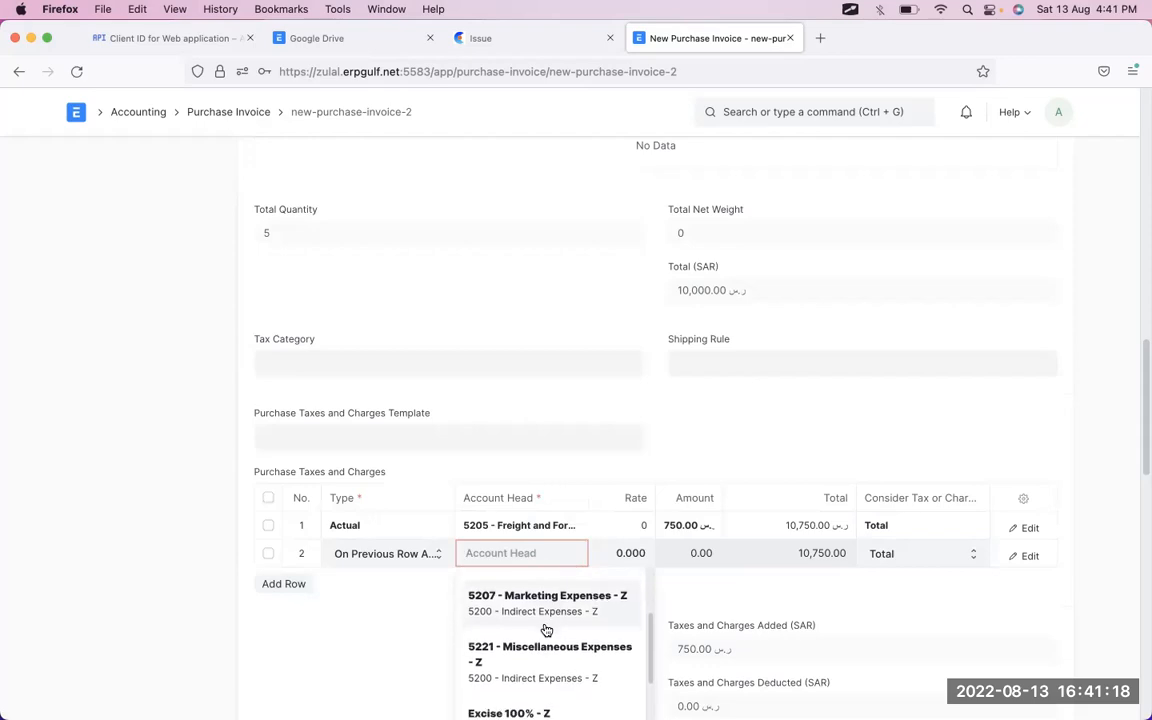
scroll(546, 630, up, 2)
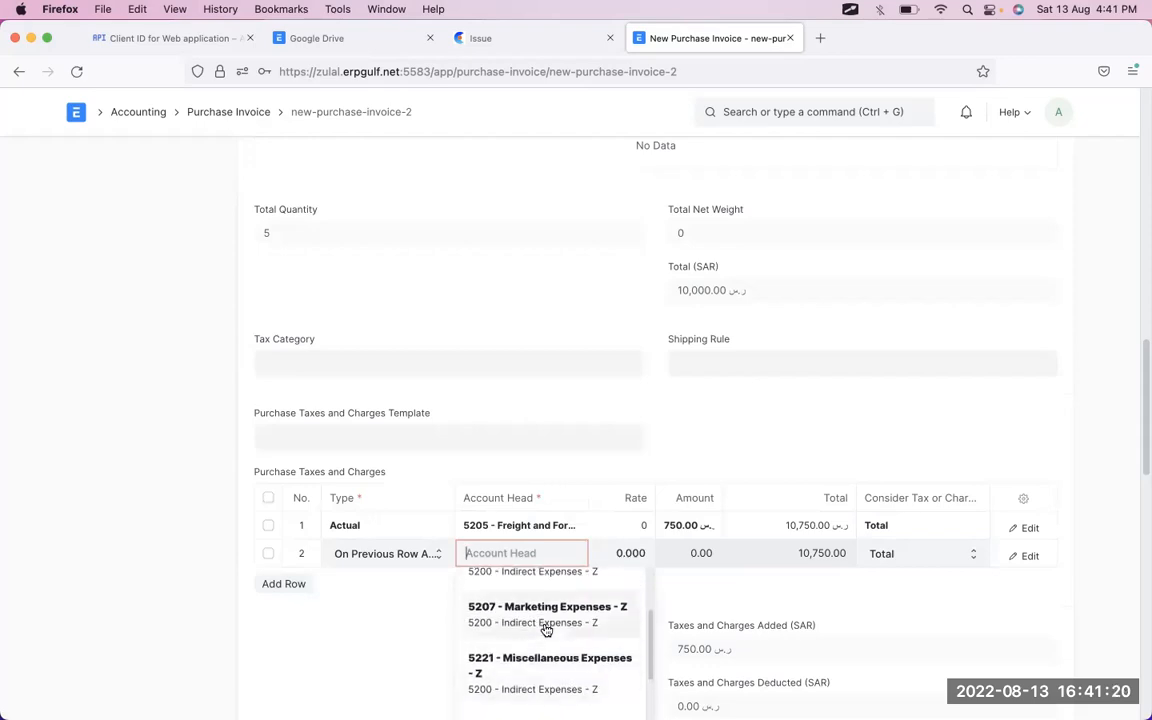
click(546, 628)
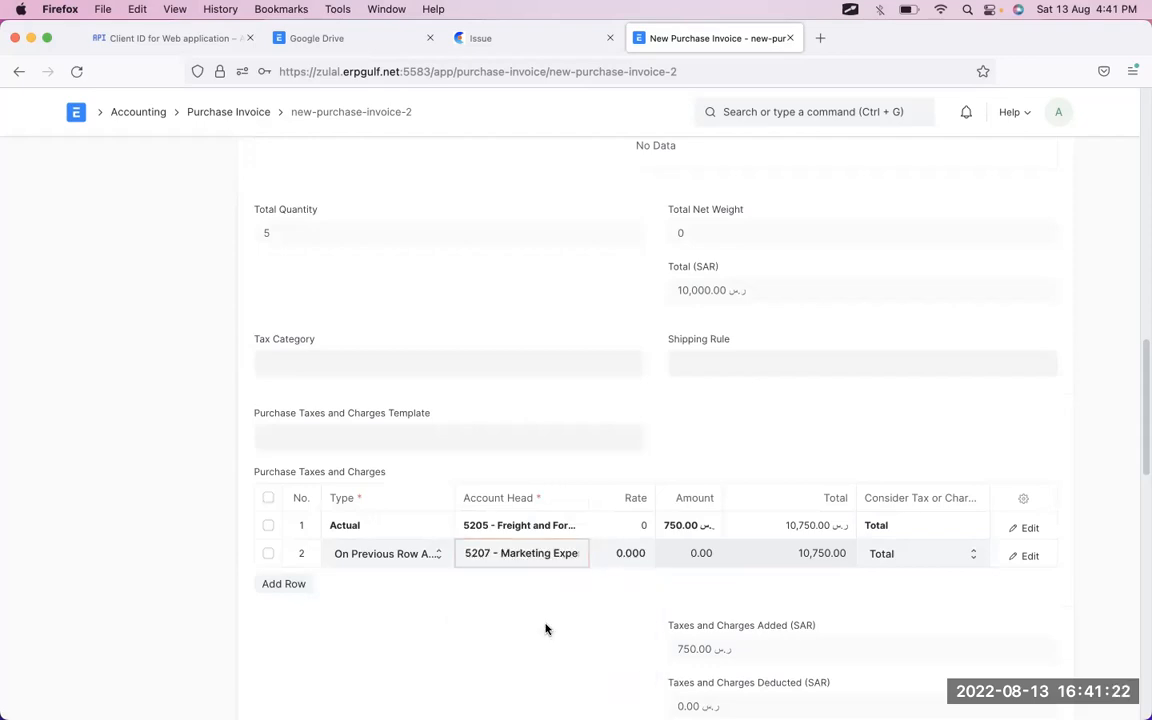
- Set row 2's rate to 10 percent, raising the total to 10,825.00
click(636, 552)
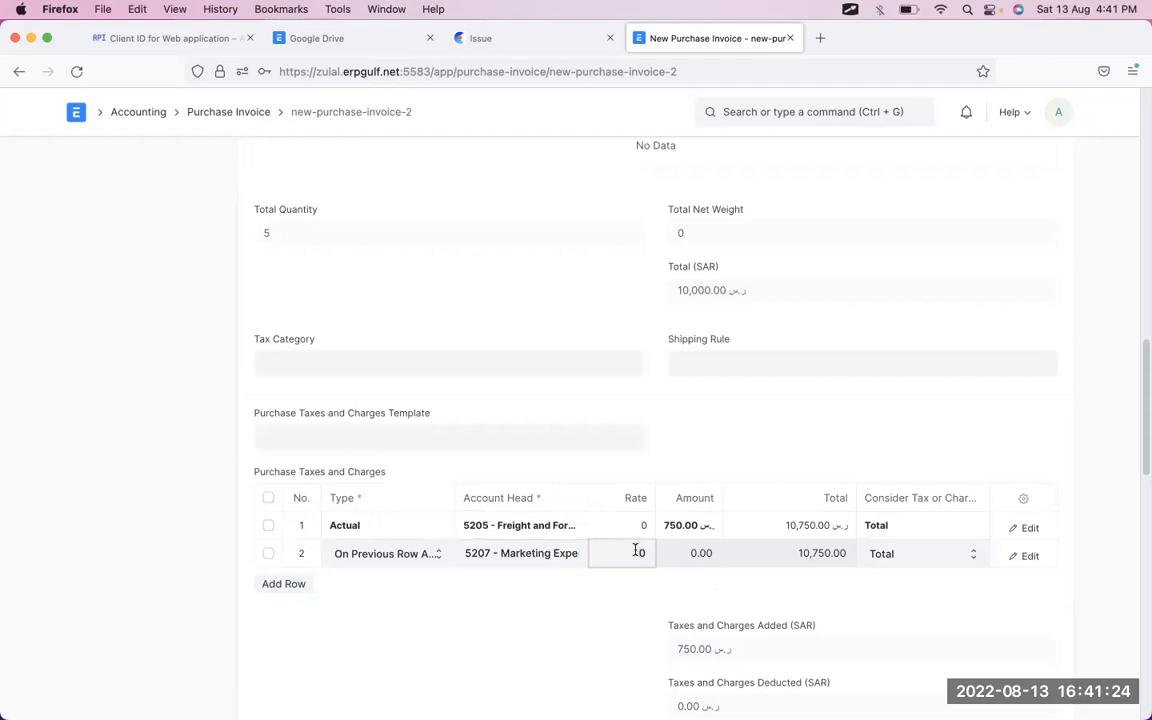
text(1)
key(Tab)
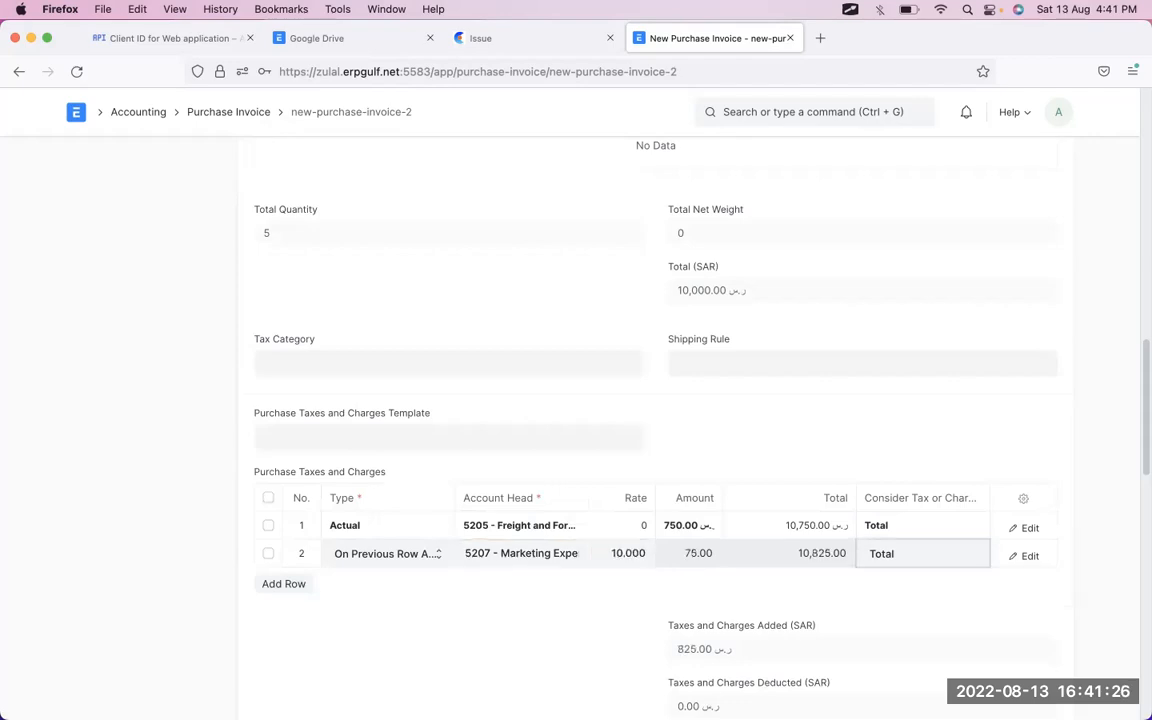
scroll(760, 545, up, 5)
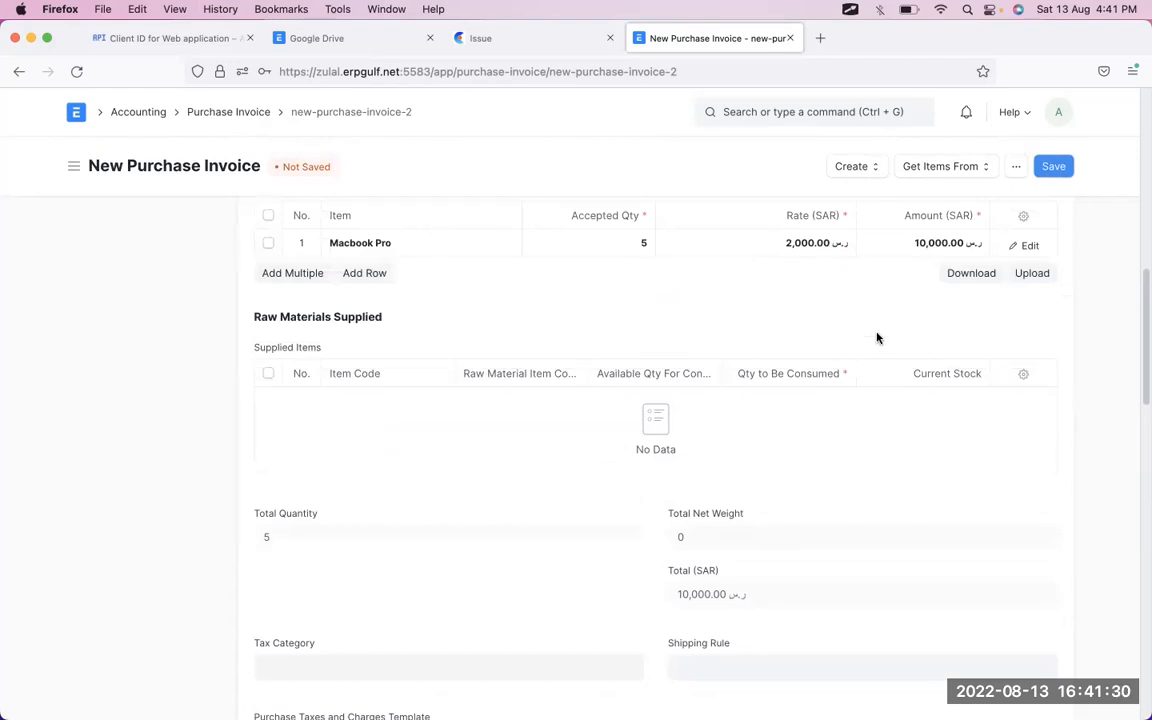
scroll(877, 338, down, 10)
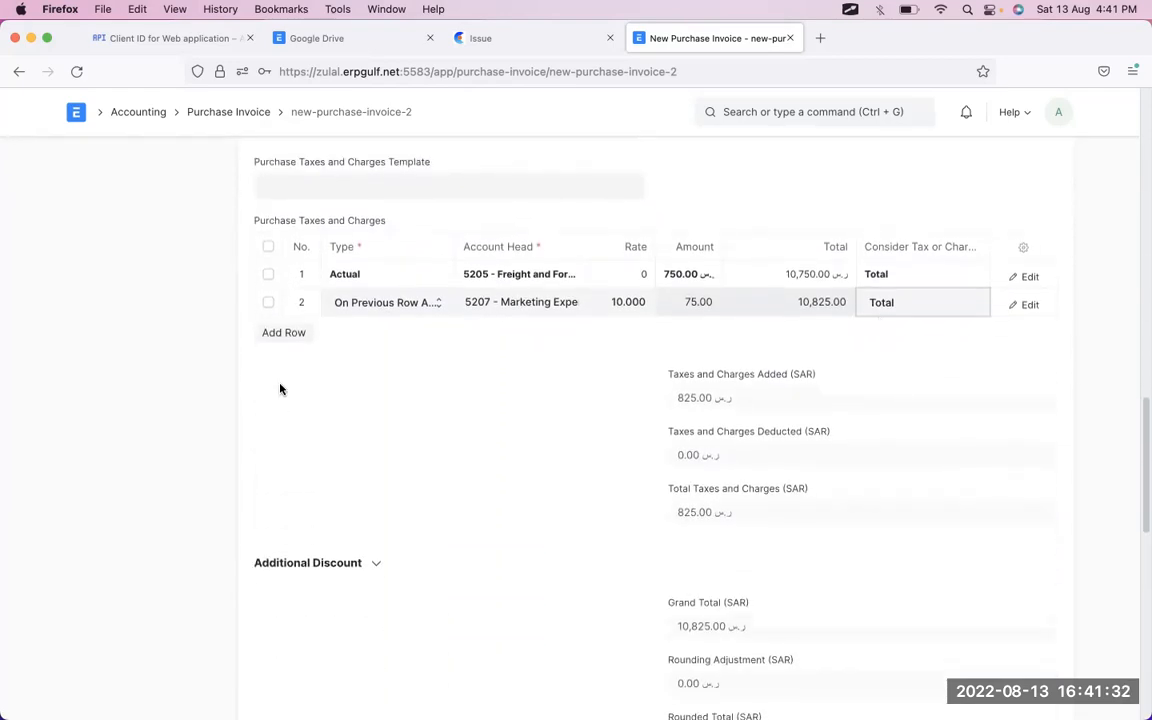
- Add a third tax row On Previous Row Amount with account 5205 Freight and Forwarding Charges
click(287, 334)
click(405, 331)
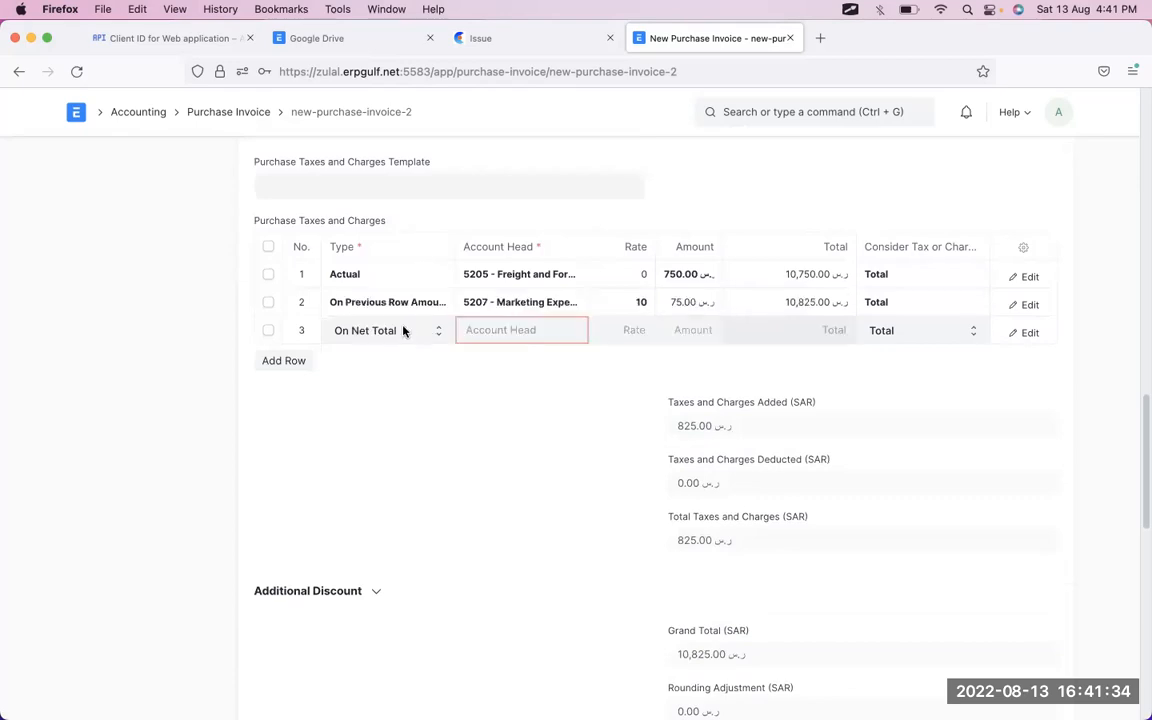
click(404, 329)
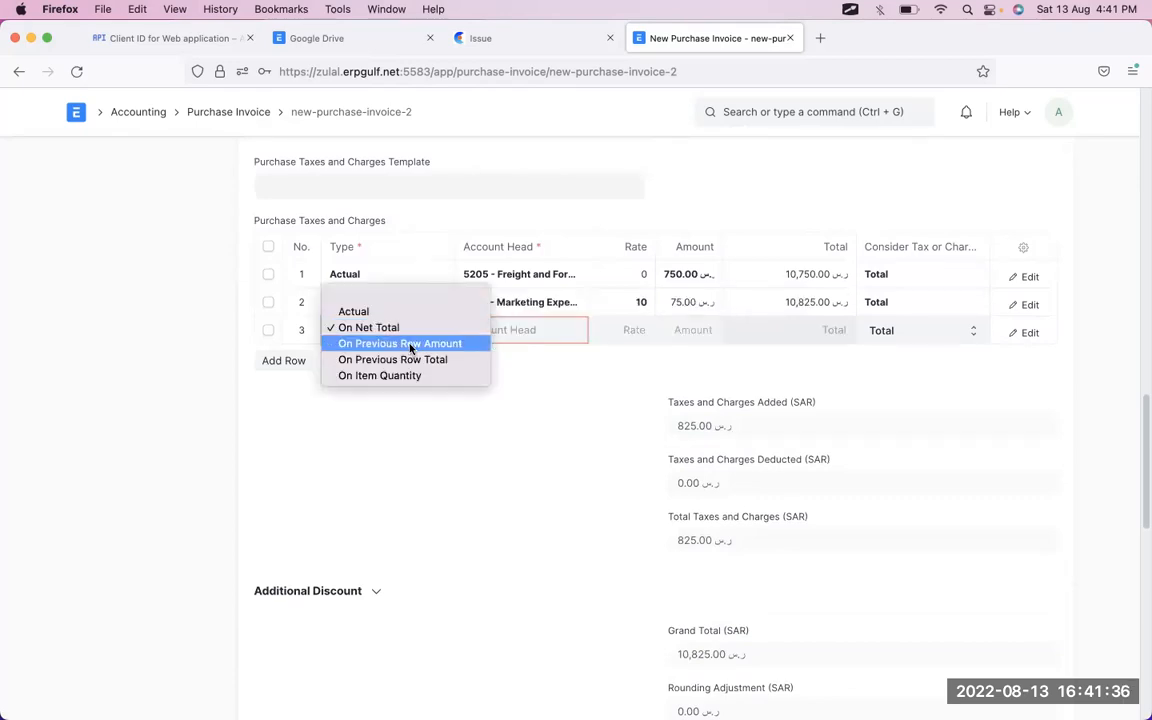
click(410, 344)
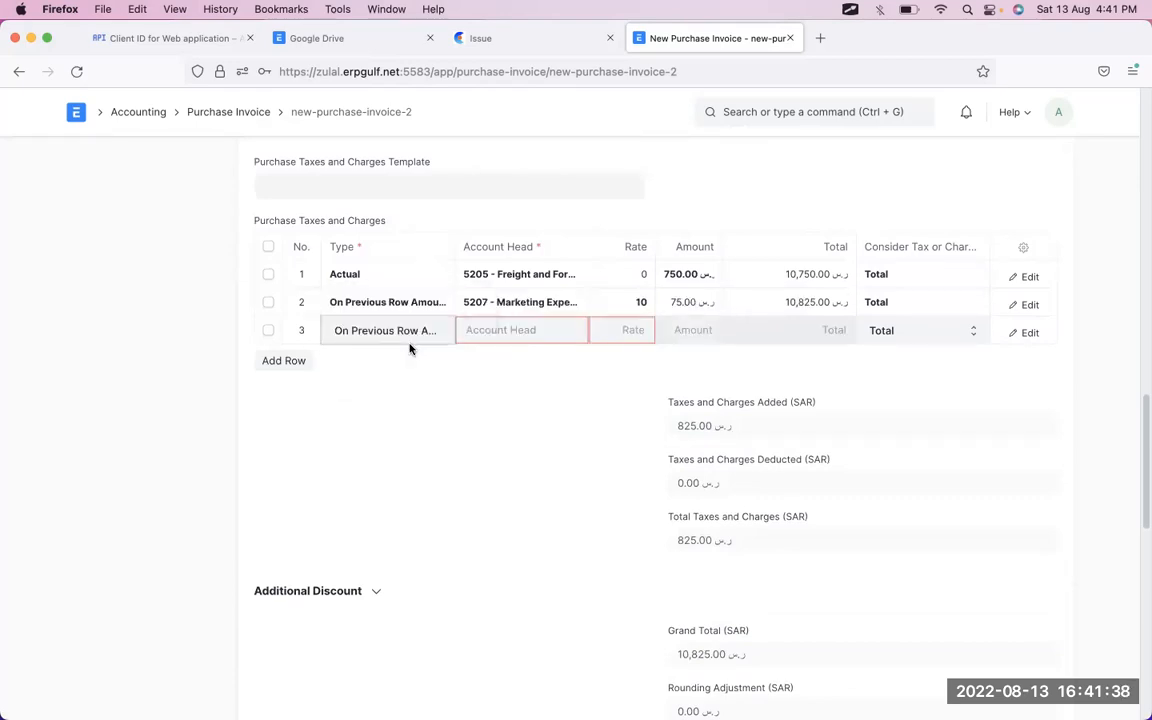
click(547, 330)
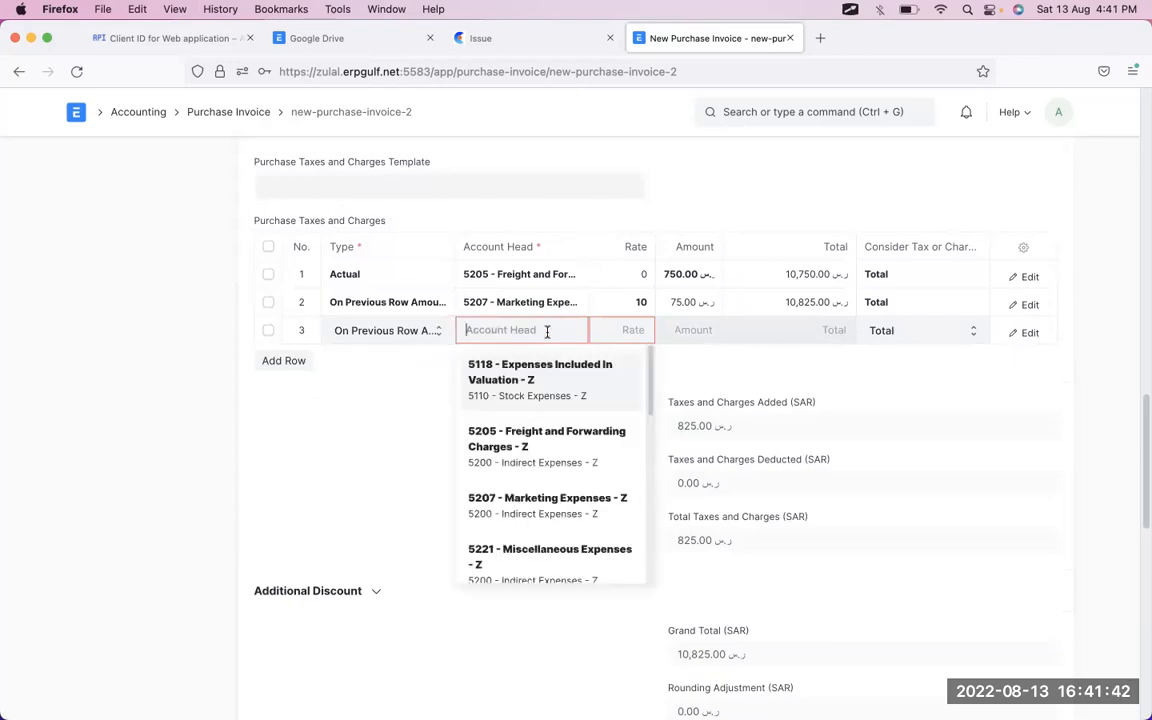
click(532, 440)
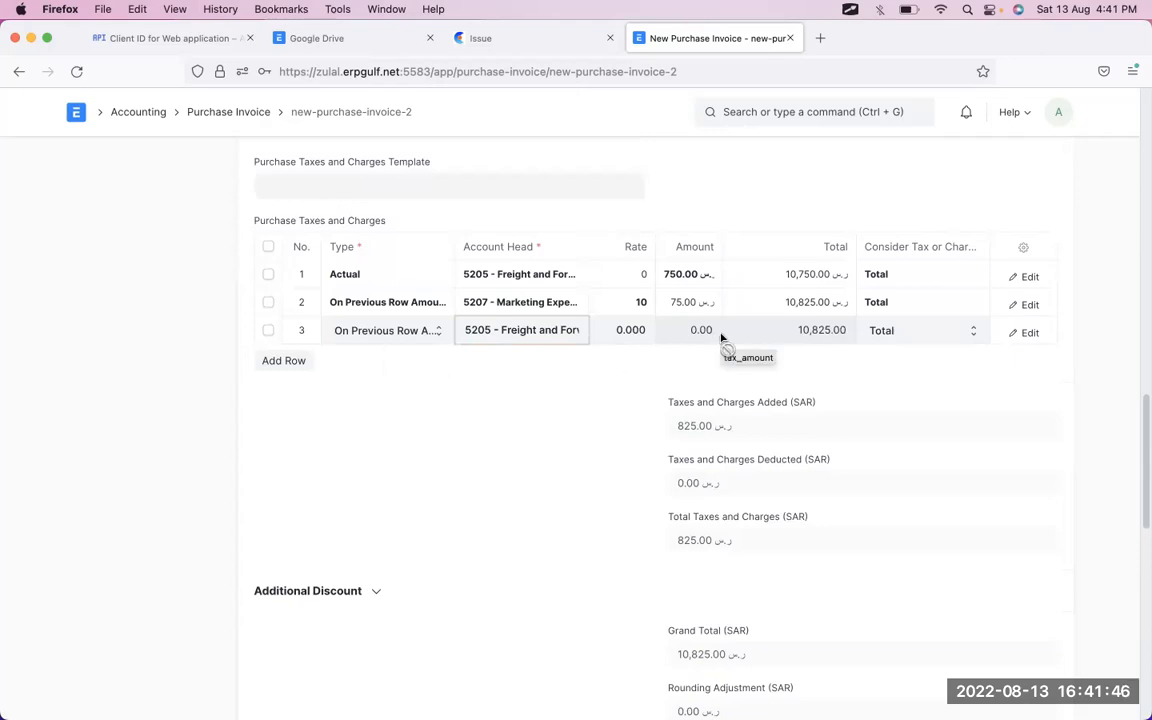
- Annotate row 2's rate, amount and total on screen for emphasis
key(ctrl+a)
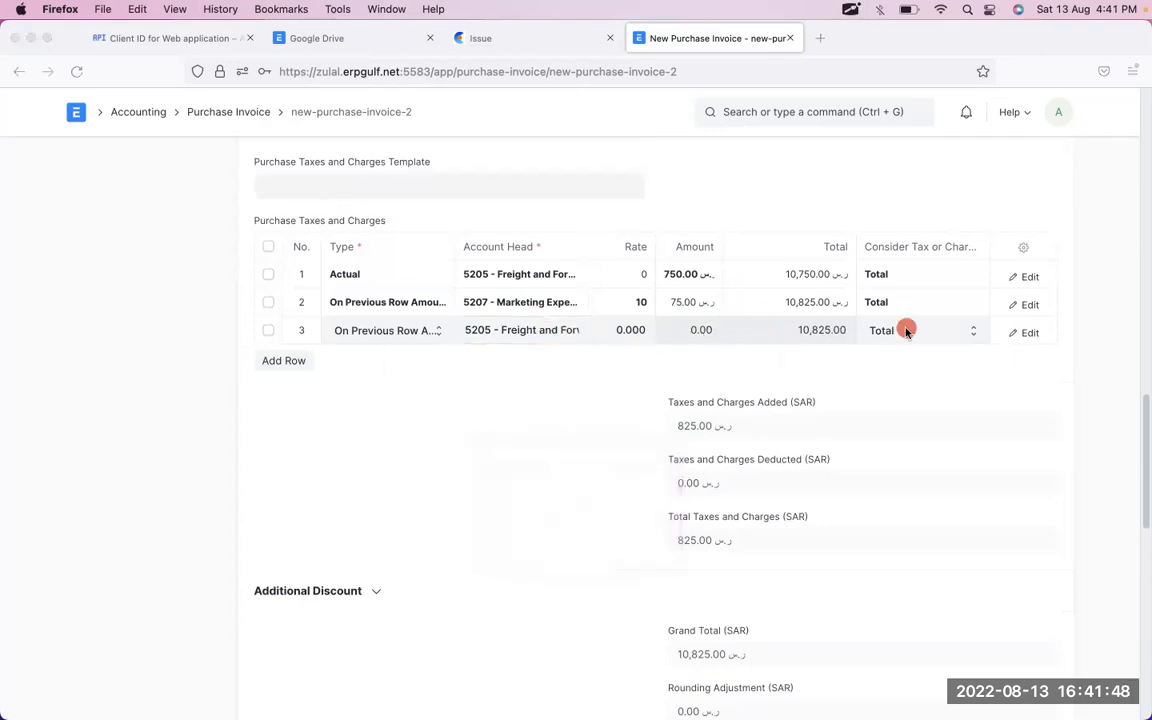
mouse_move(698, 299)
mouse_down()
mouse_move(676, 300)
mouse_move(740, 304)
mouse_move(730, 306)
mouse_up()
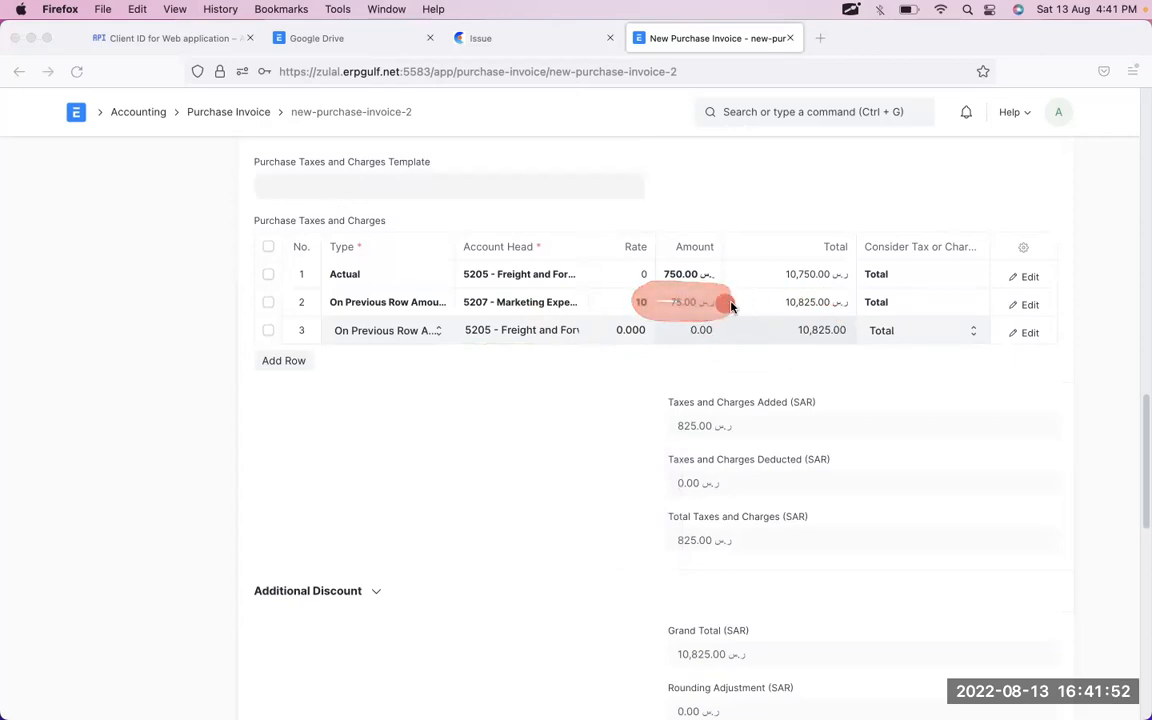
mouse_move(848, 300)
mouse_down()
mouse_move(772, 290)
mouse_move(846, 316)
mouse_move(793, 312)
mouse_up()
drag(613, 306, 777, 305)
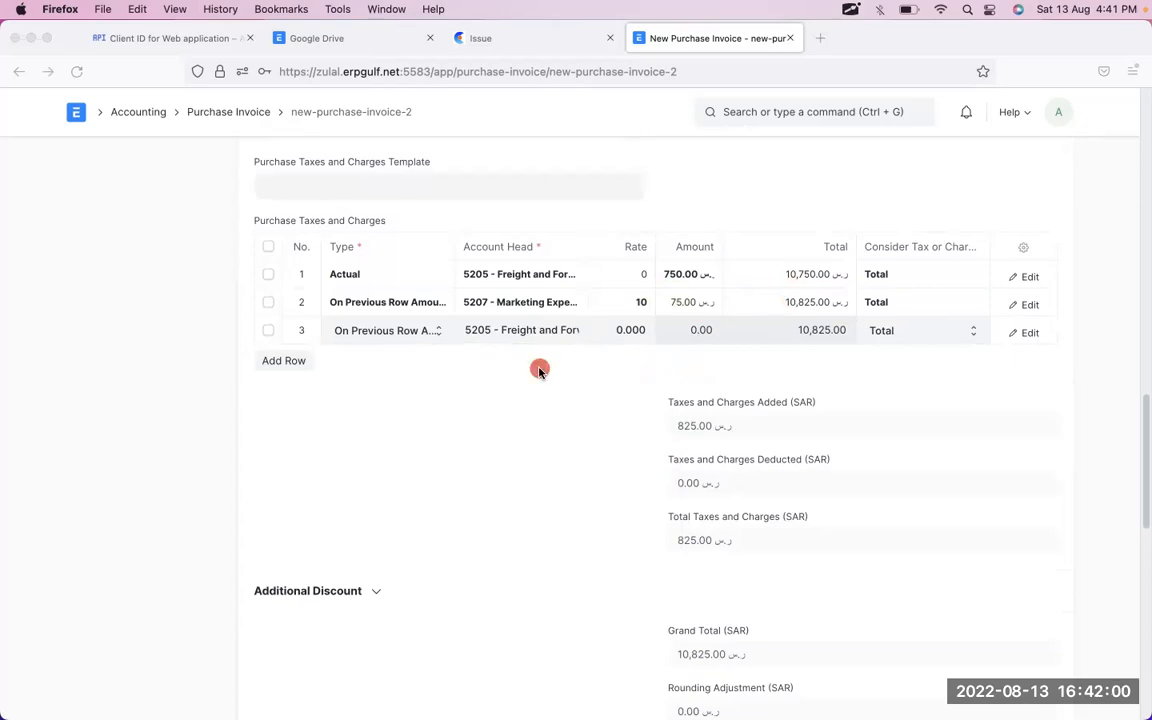
key(Escape)
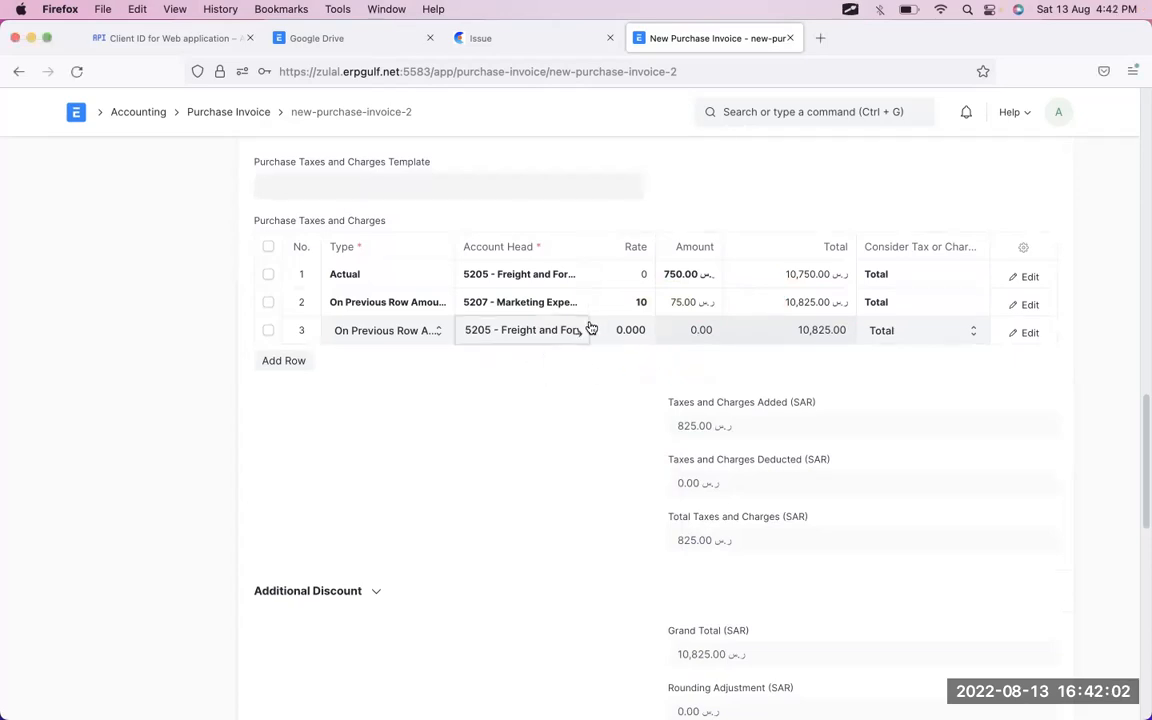
- Give row 3 a rate of 10, adding 7.50 for a 10,832.50 total, and add a fourth row
click(636, 339)
text(10)
key(Tab)
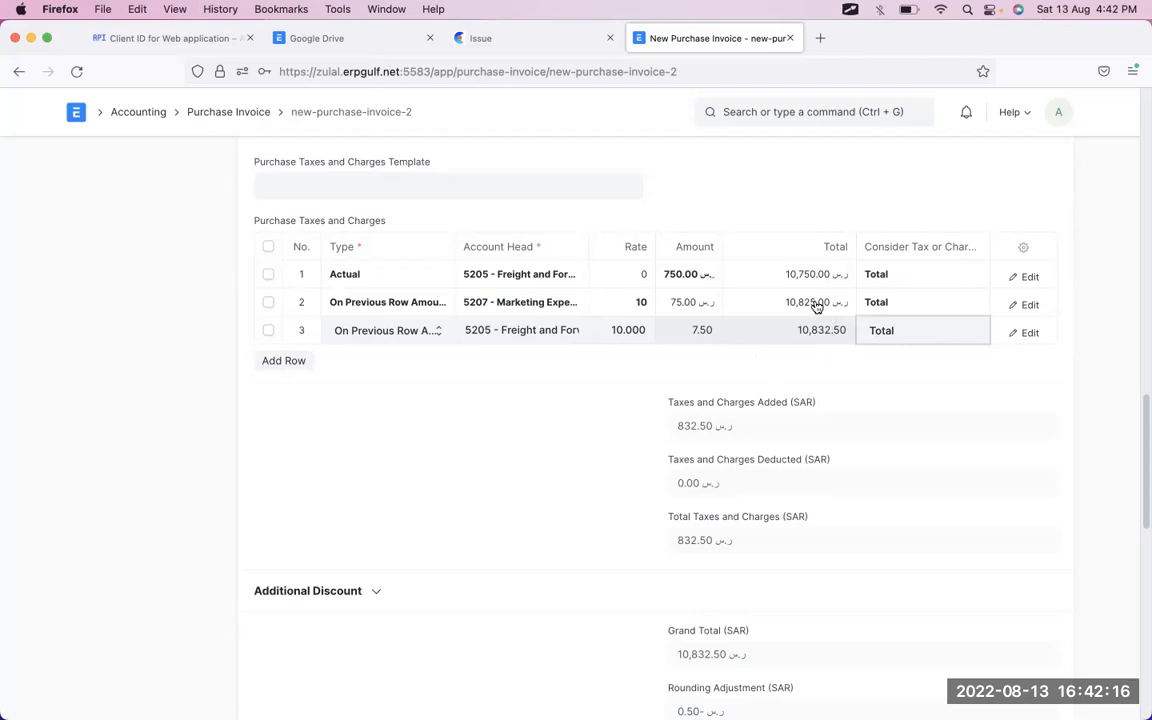
click(294, 364)
- Set row 4's type to On Previous Row Total and circle row 3's 7.50 amount and 10,832.50 total
click(362, 362)
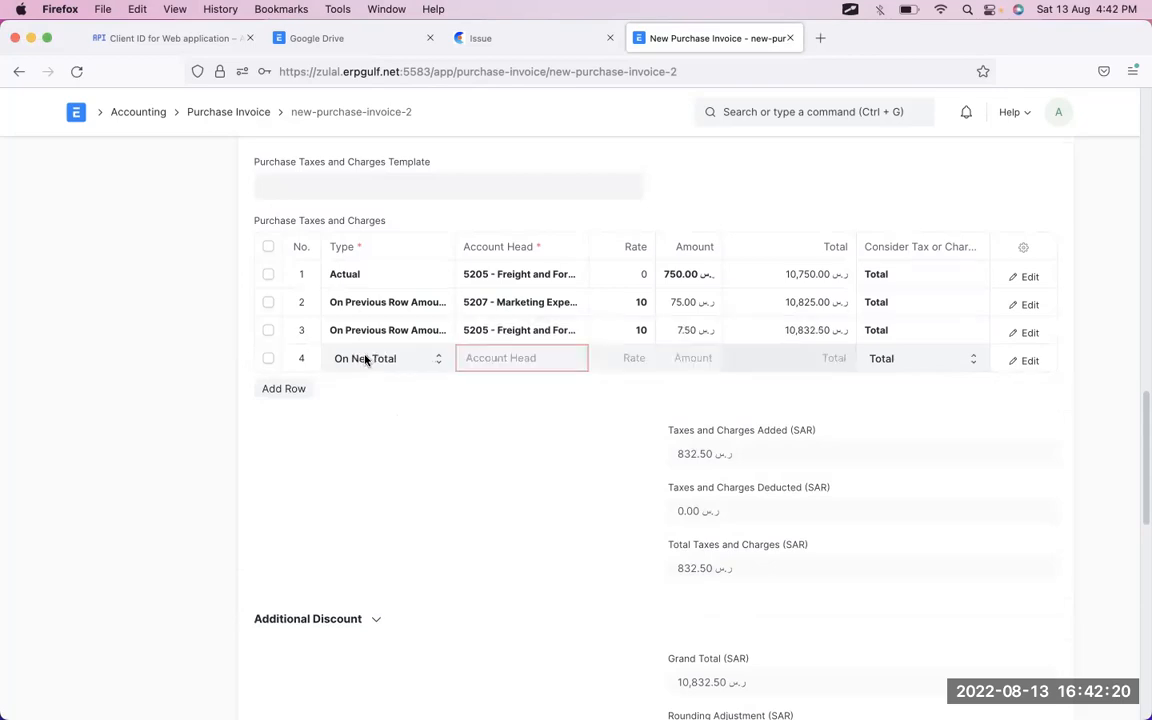
click(366, 360)
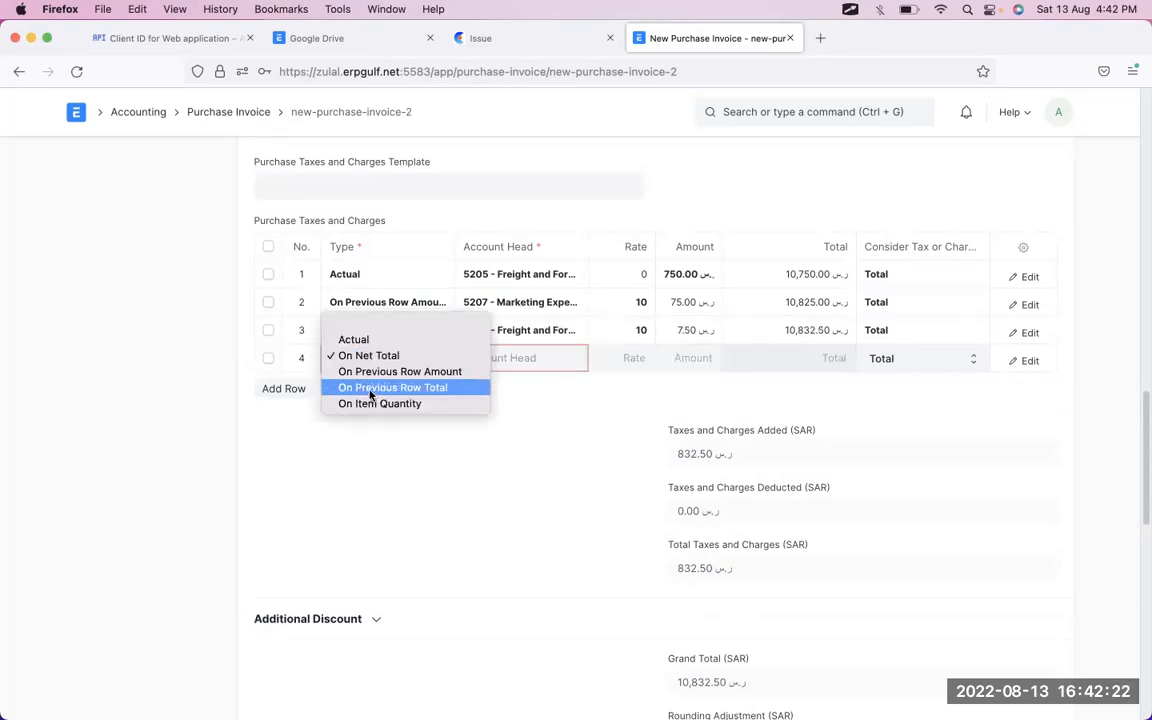
click(370, 390)
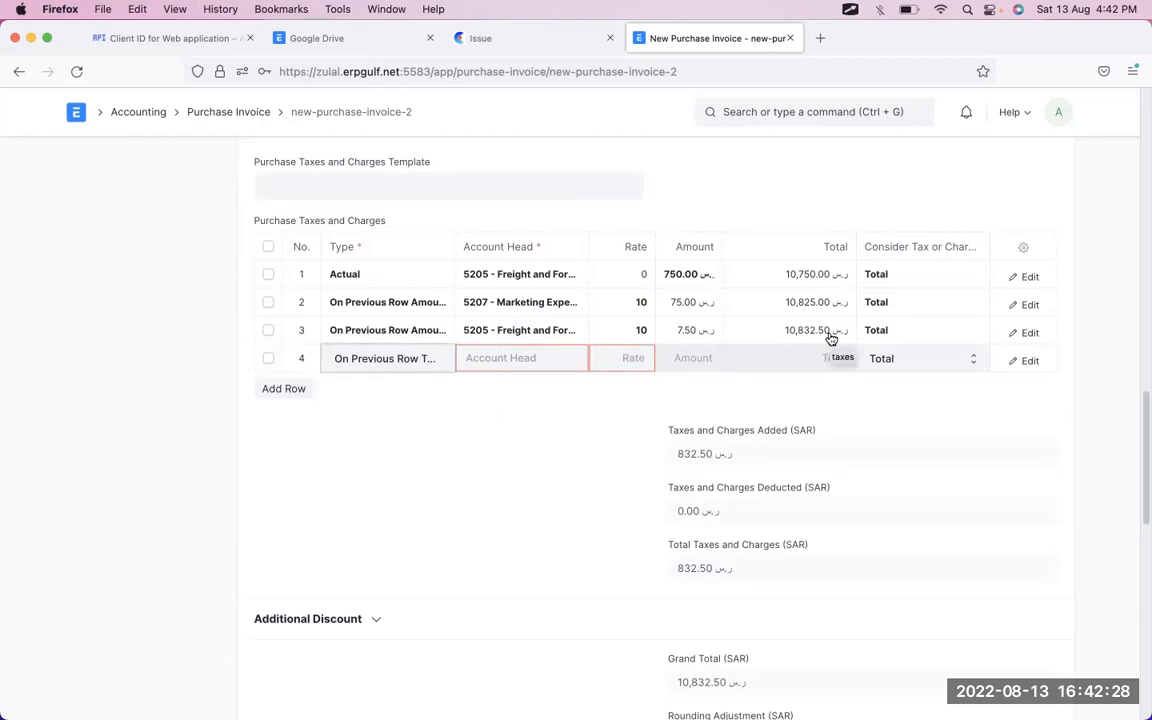
key(ctrl+Tab)
mouse_move(845, 328)
mouse_down()
mouse_move(790, 290)
mouse_move(765, 335)
mouse_move(850, 345)
mouse_move(780, 290)
mouse_up()
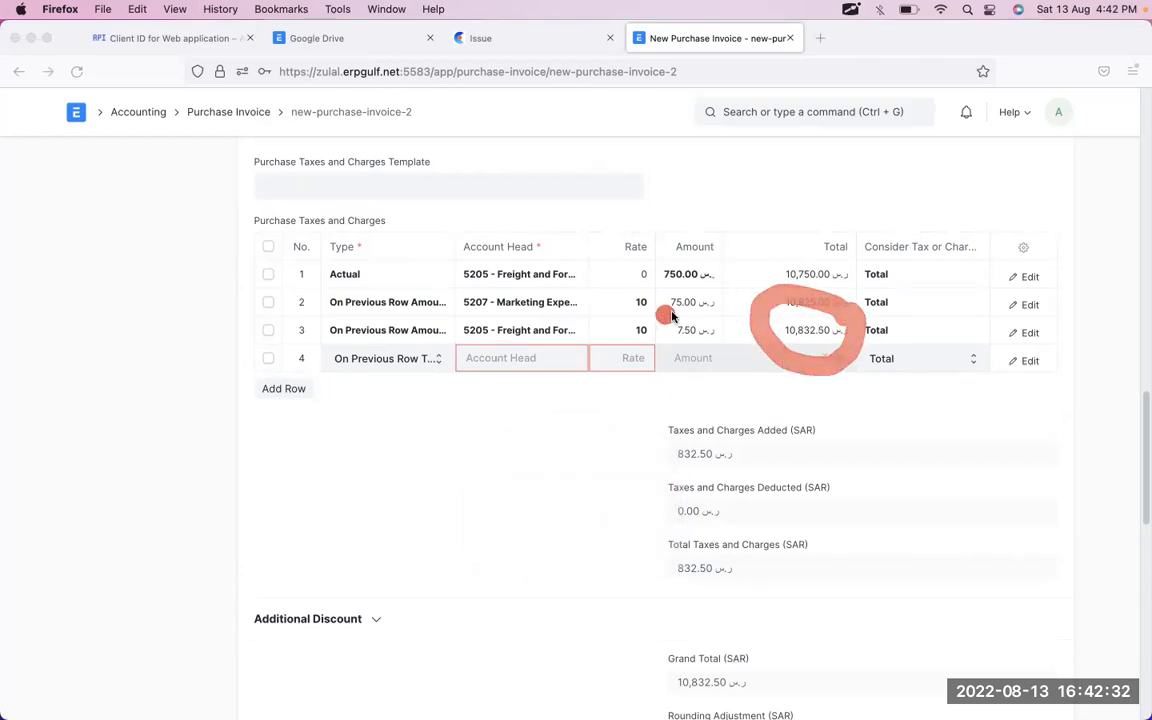
mouse_move(700, 300)
mouse_down()
mouse_move(745, 330)
mouse_move(662, 322)
mouse_up()
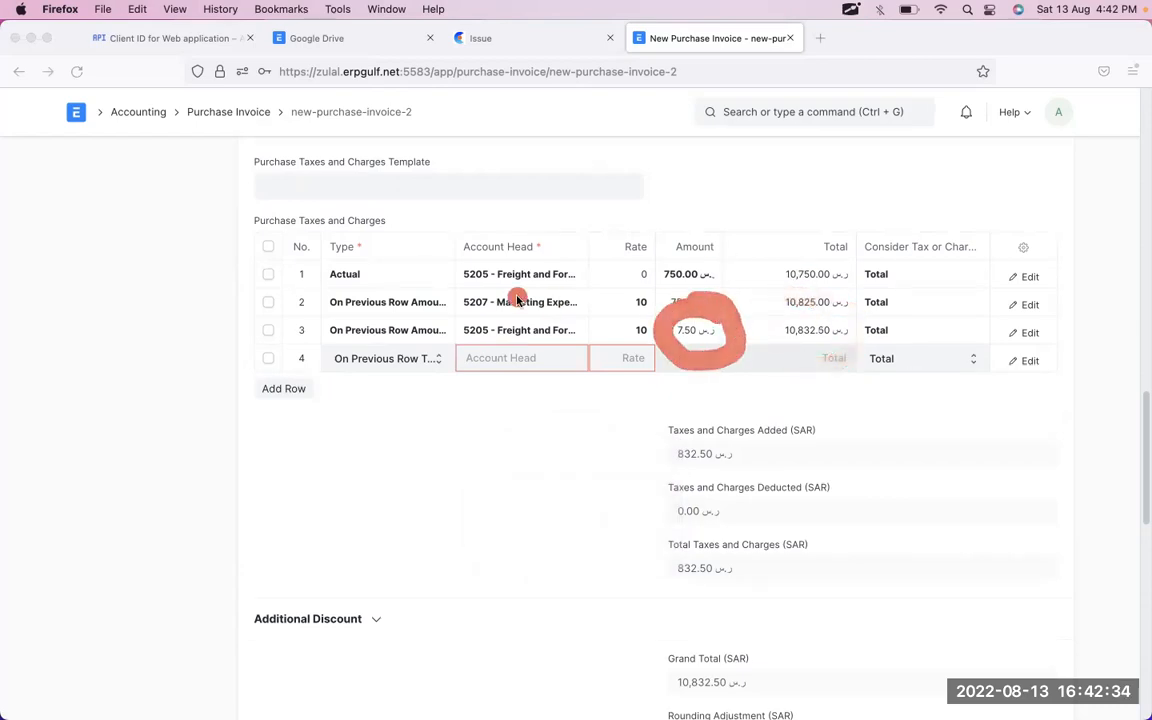
mouse_move(800, 302)
mouse_down()
mouse_move(771, 322)
mouse_move(795, 297)
mouse_up()
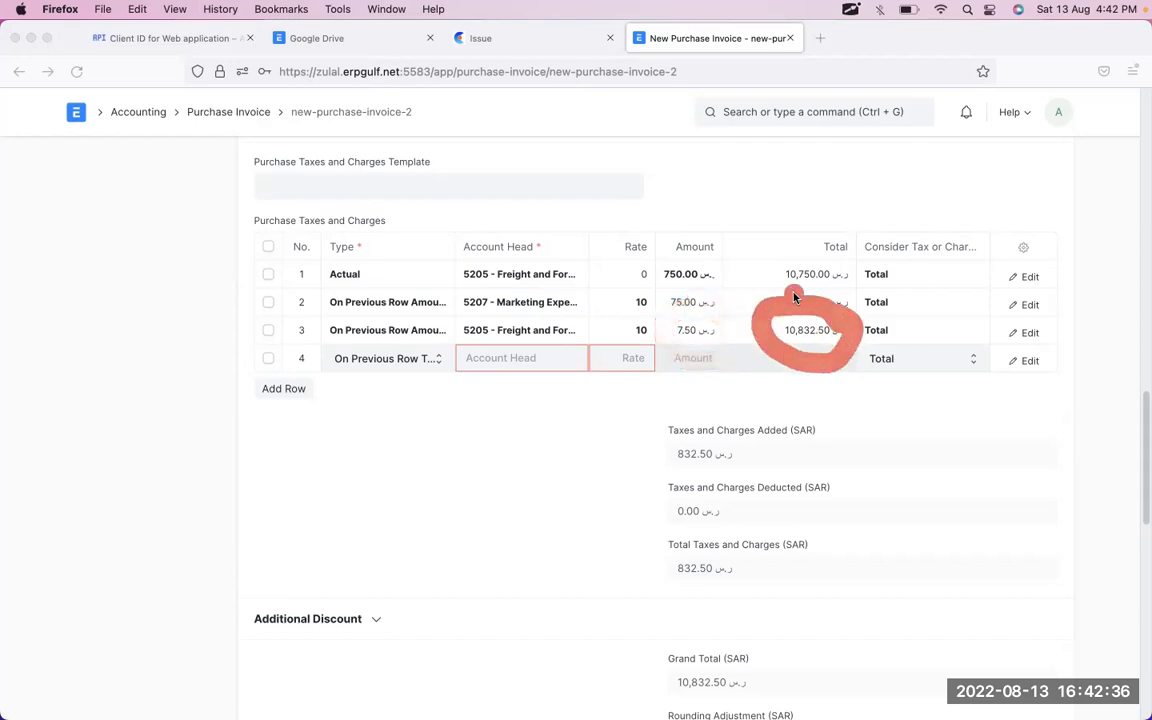
click(522, 376)
key(Escape)
- Charge row 4 to 5207 - Marketing Expenses - Z at rate 10, adding 1,083.25
click(545, 359)
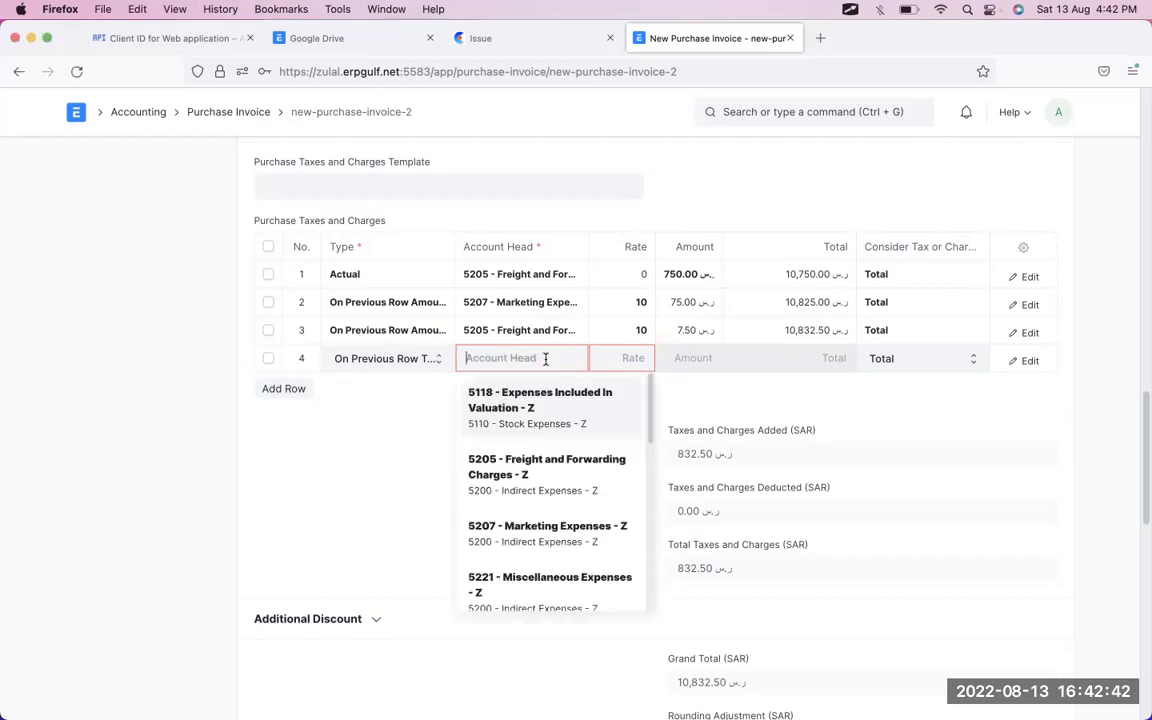
click(550, 526)
click(625, 346)
text(10)
key(Tab)
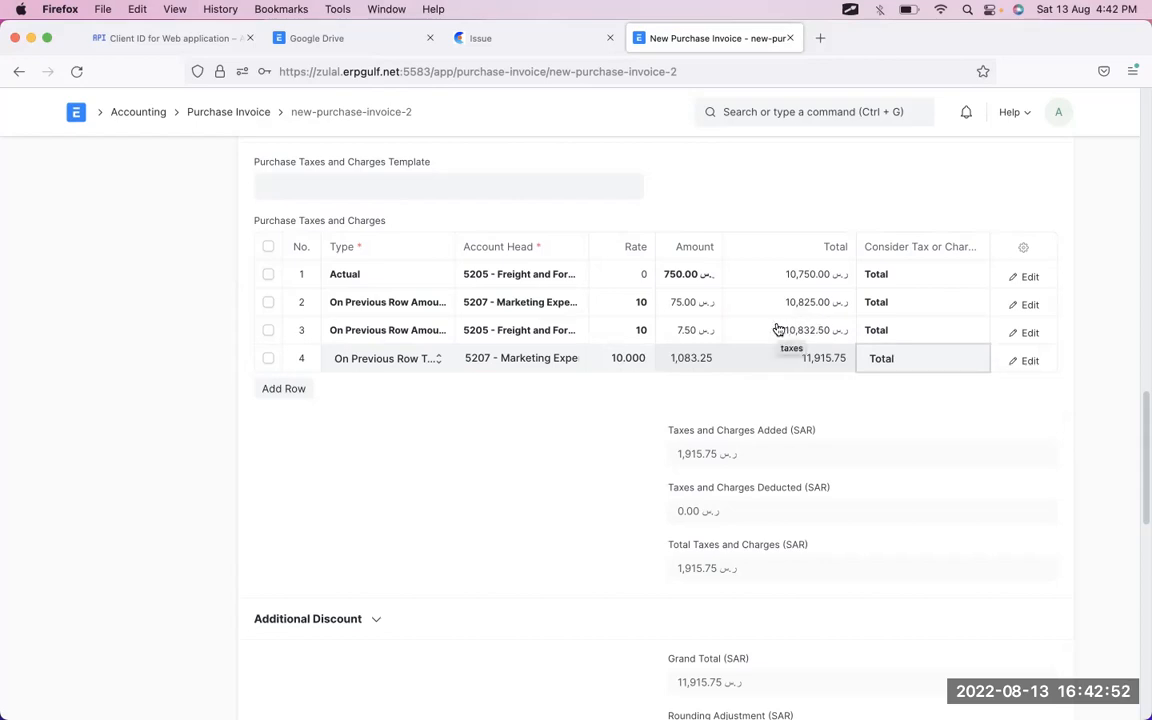
- Annotate row 3's rate link and row 4's 1,083.25 amount, then add a fifth row
key(ctrl+Tab)
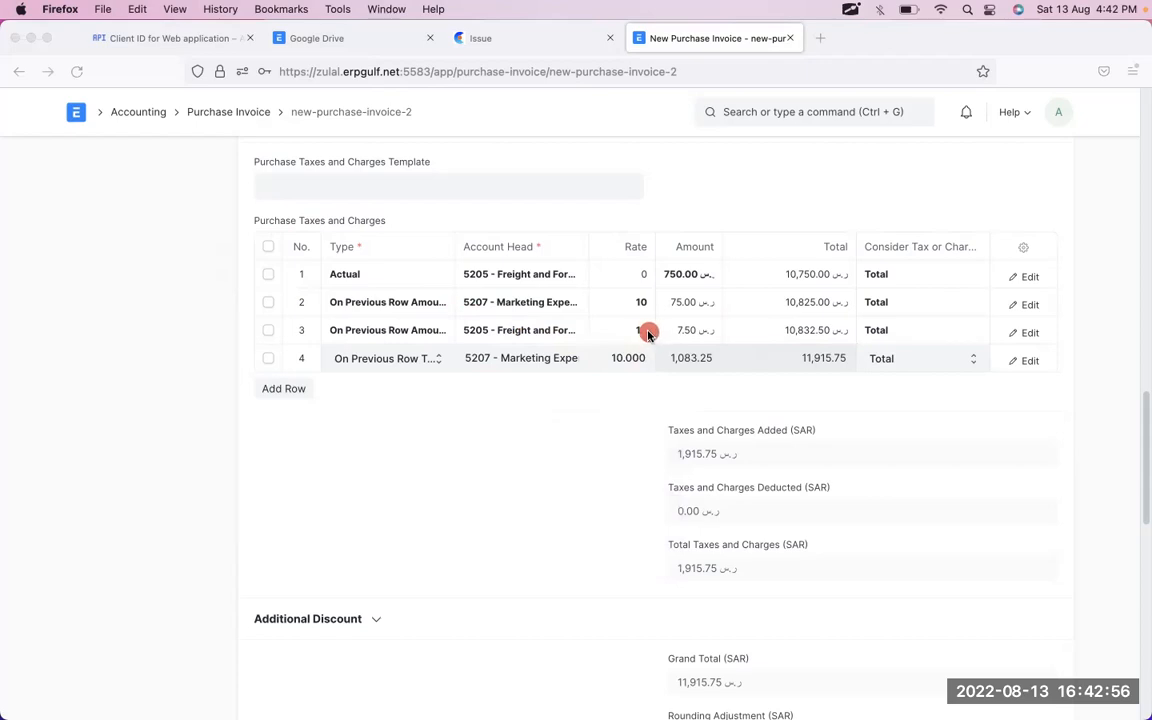
drag(648, 331, 698, 303)
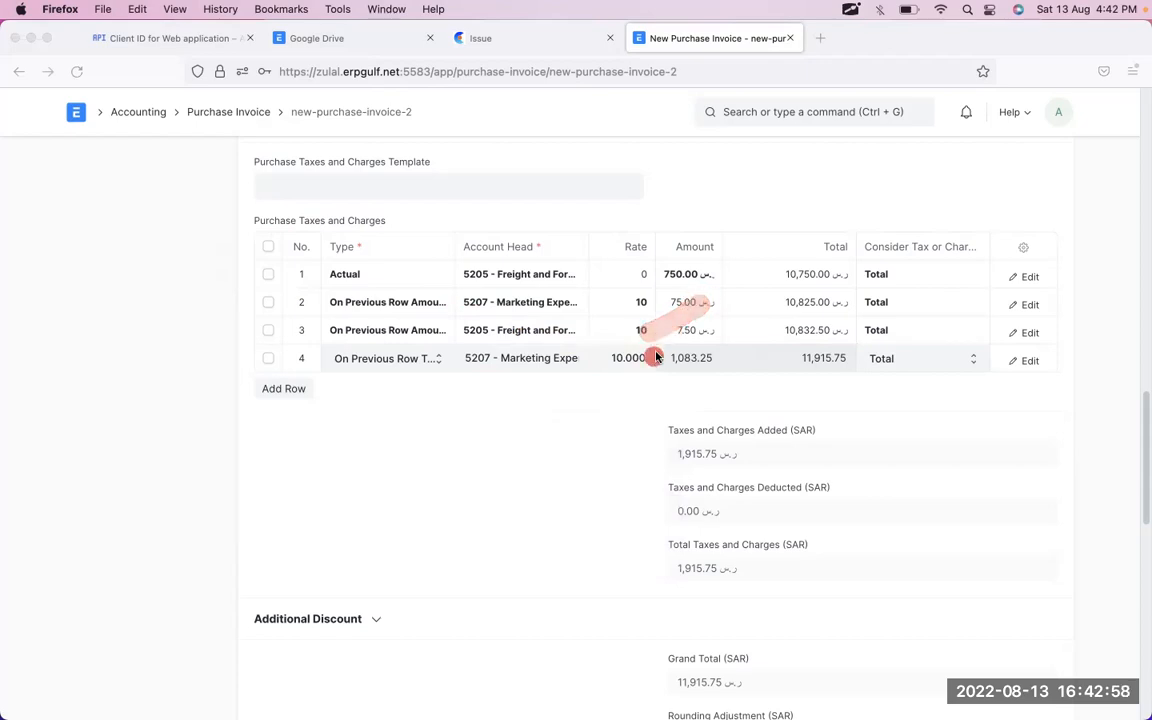
drag(682, 364, 813, 330)
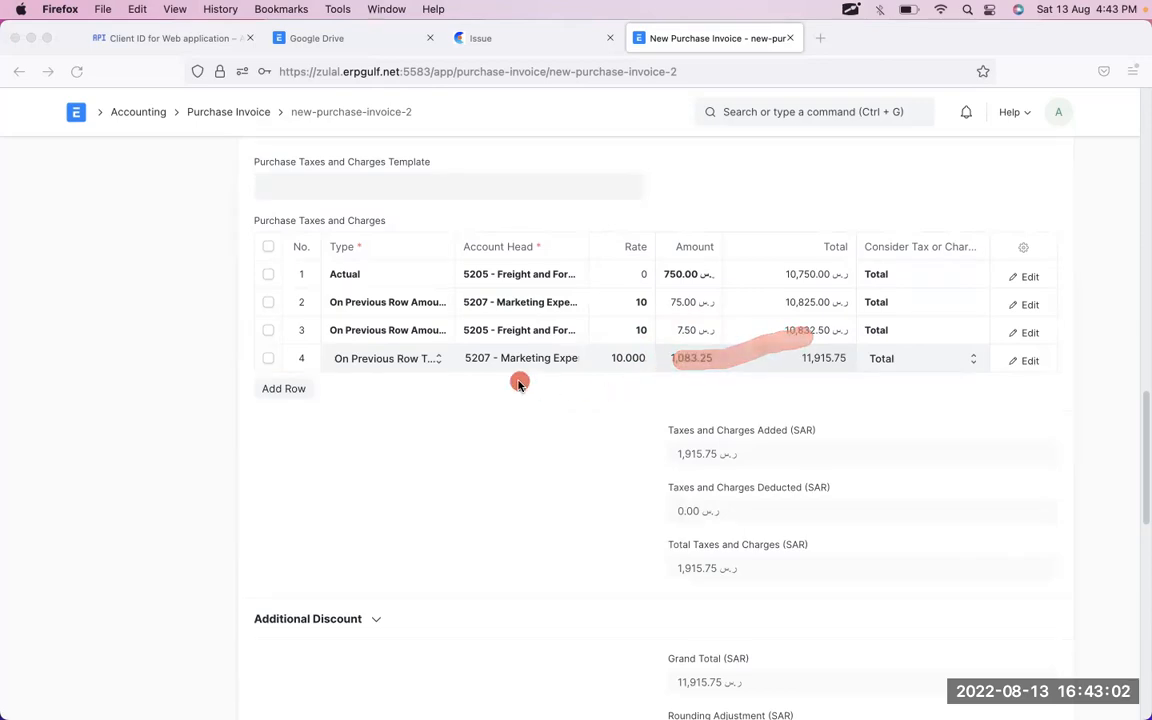
key(Escape)
click(294, 394)
- Set the fifth tax row's type to On Item Quantity
click(294, 394)
key(Escape)
scroll(594, 257, up, 5)
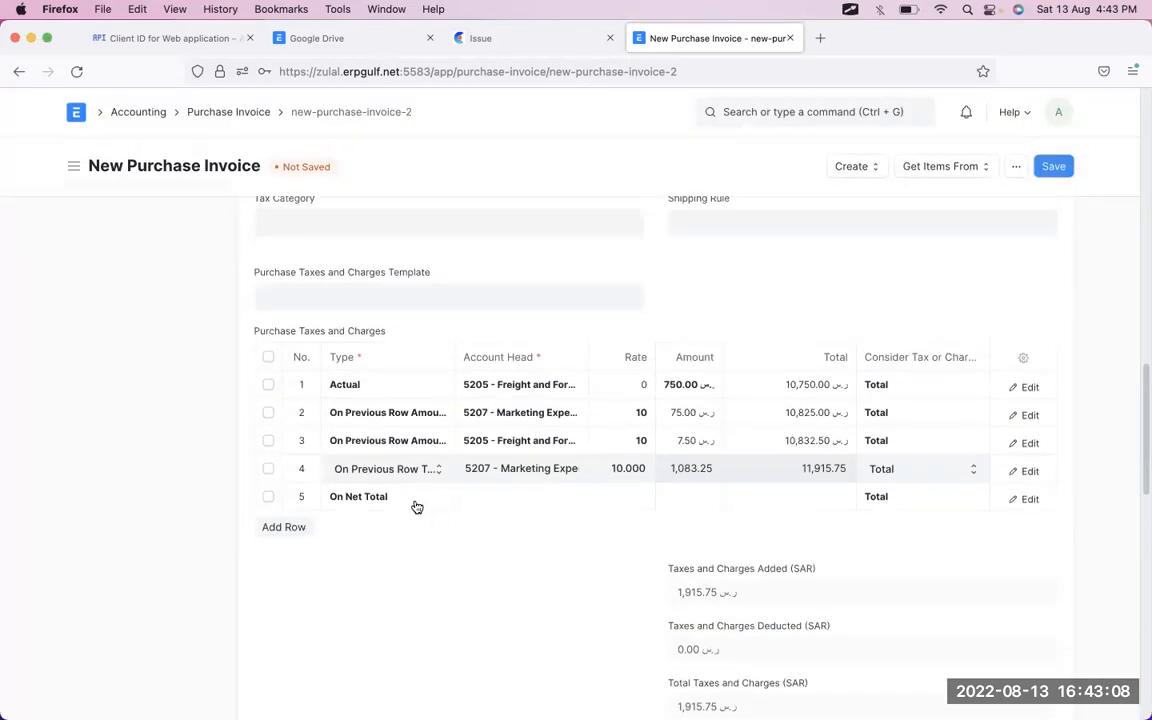
click(417, 505)
click(413, 498)
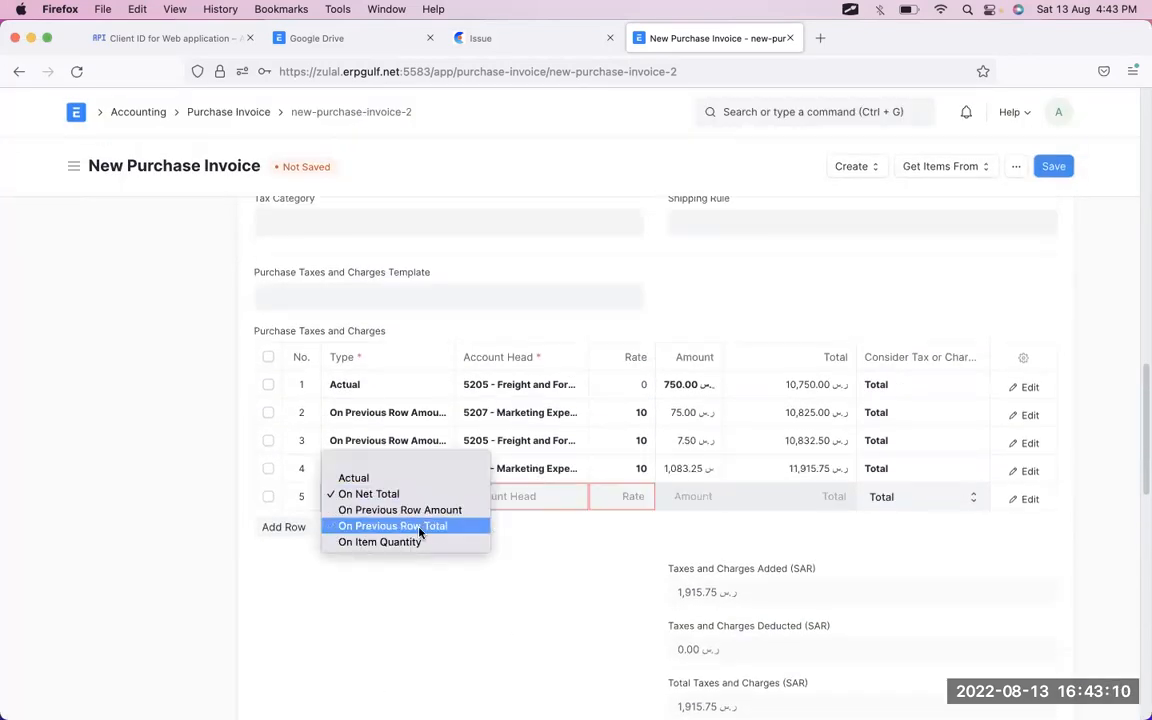
click(422, 542)
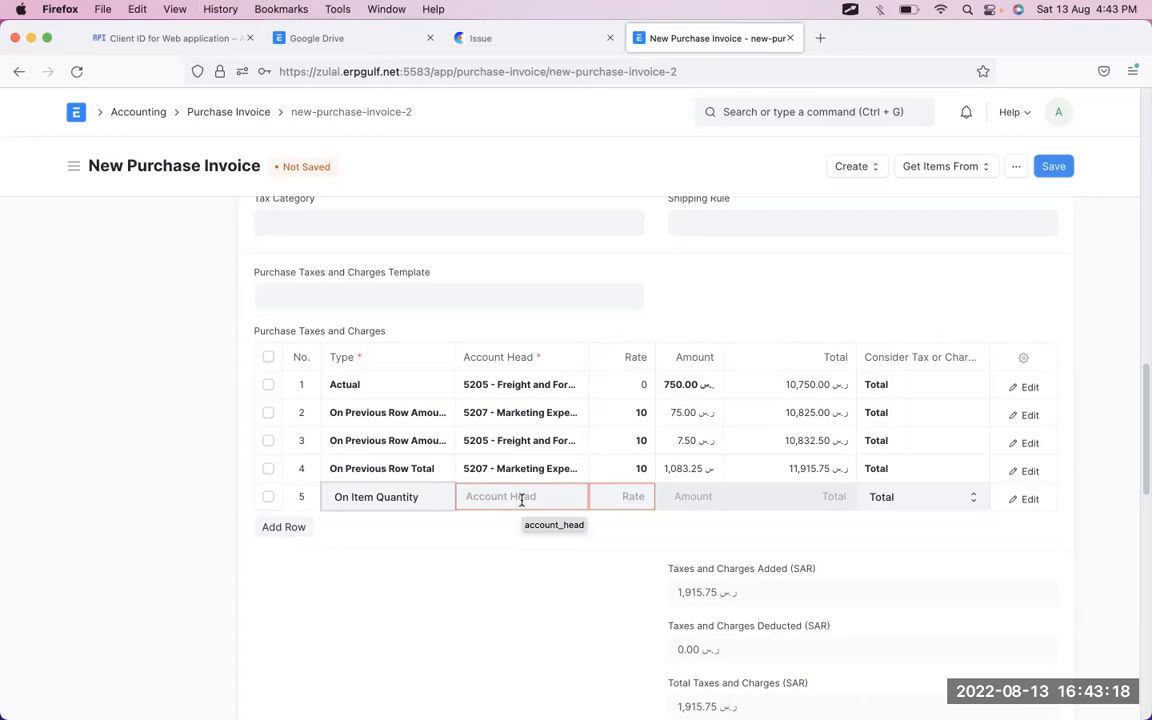
- Charge row 5 to 5207 Marketing Expenses at rate 100, adding 500.00 for 12,415.75 total
click(521, 497)
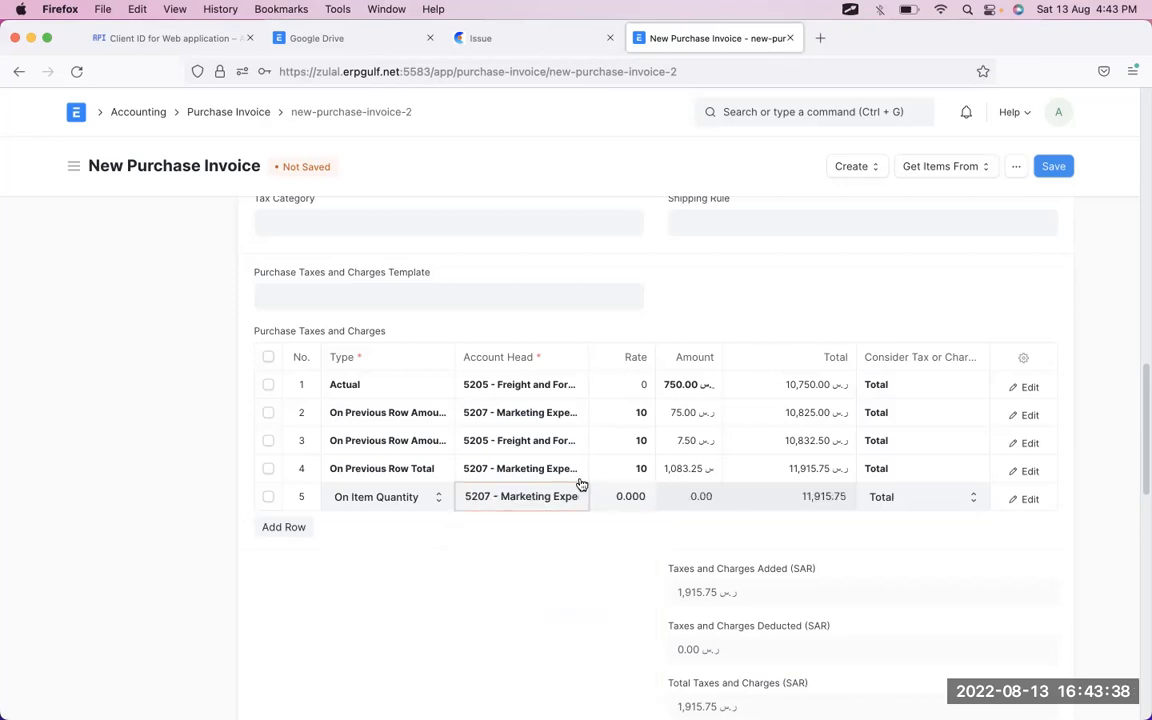
click(627, 508)
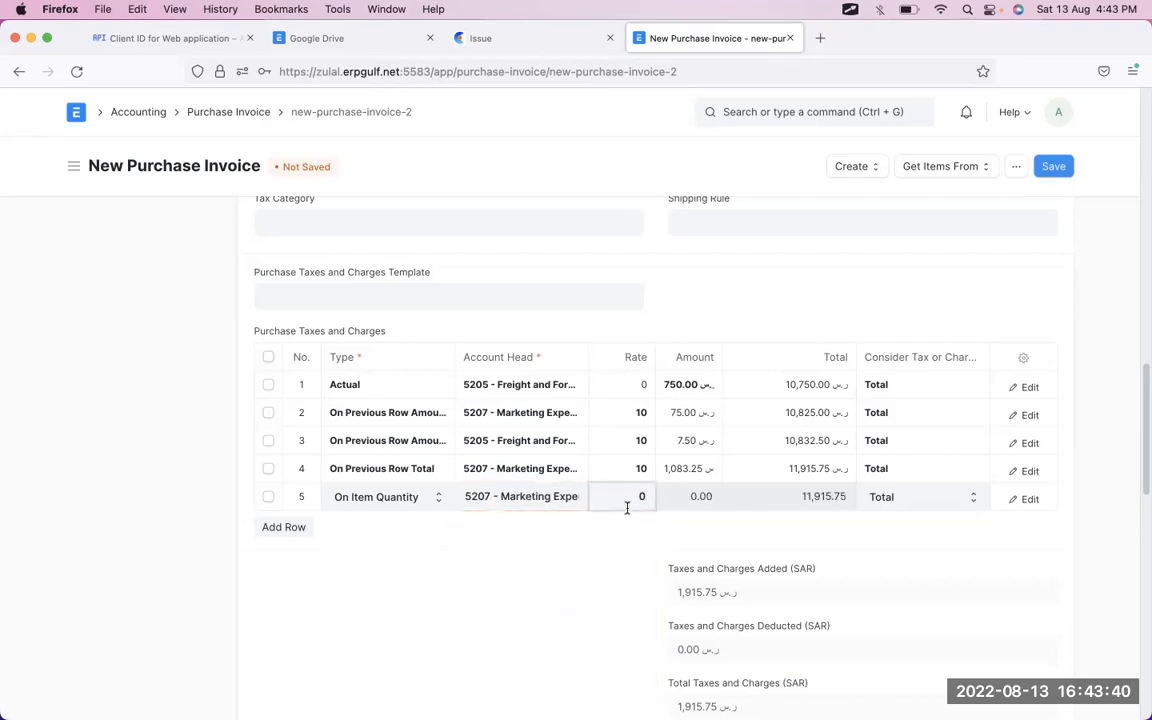
text(100)
key(Tab)
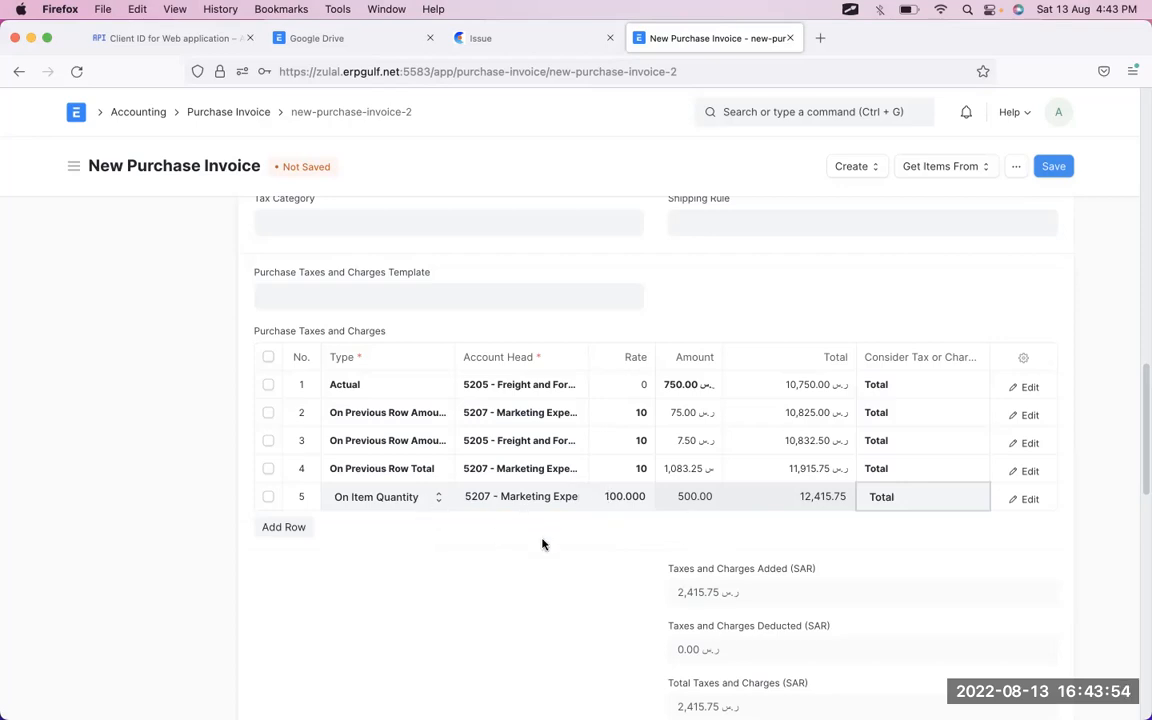
scroll(547, 547, up, 1)
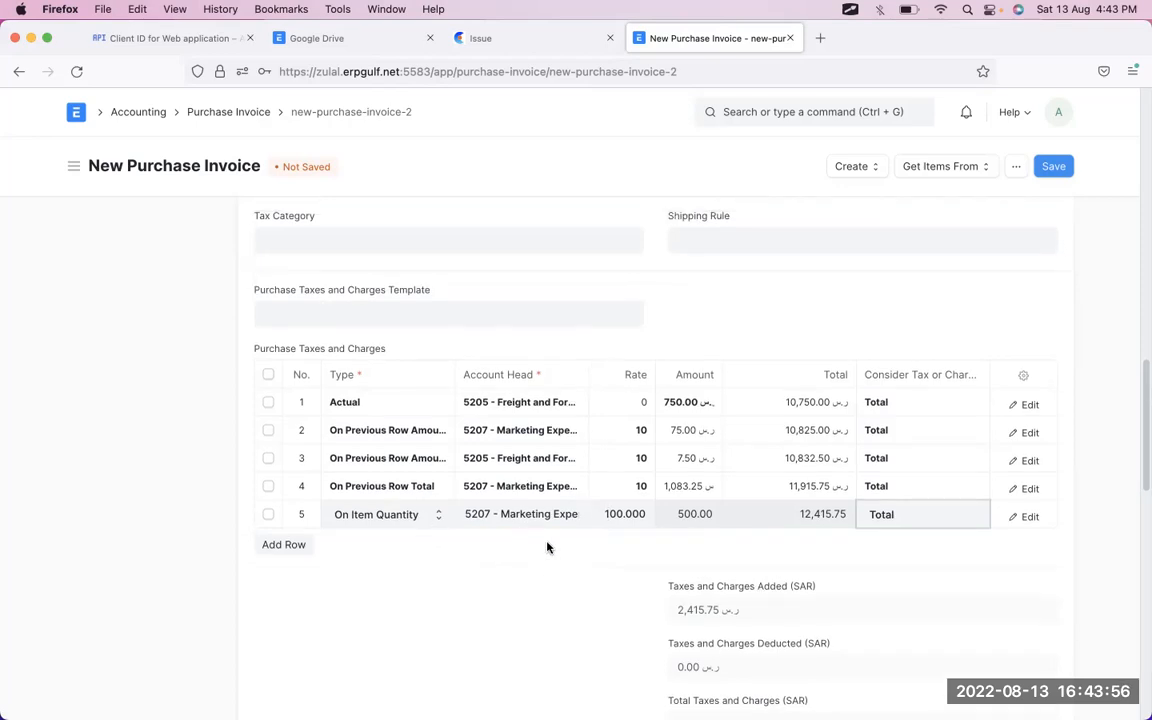
scroll(547, 547, down, 1)
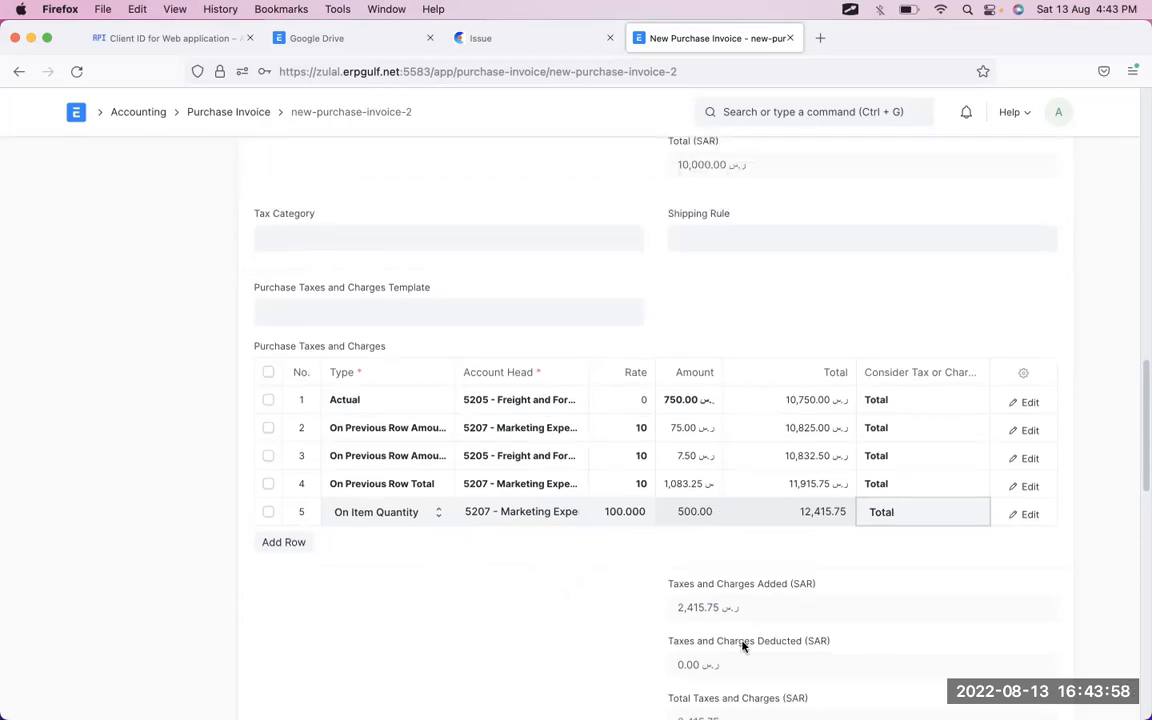
scroll(743, 647, up, 10)
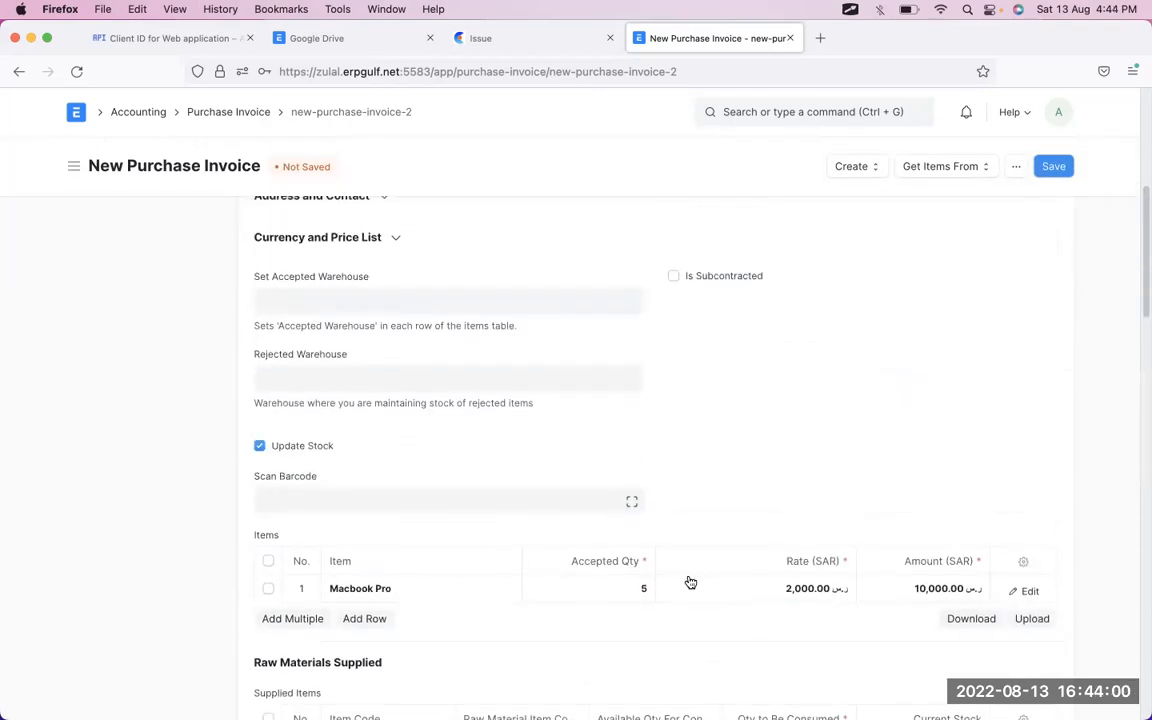
scroll(690, 582, down, 10)
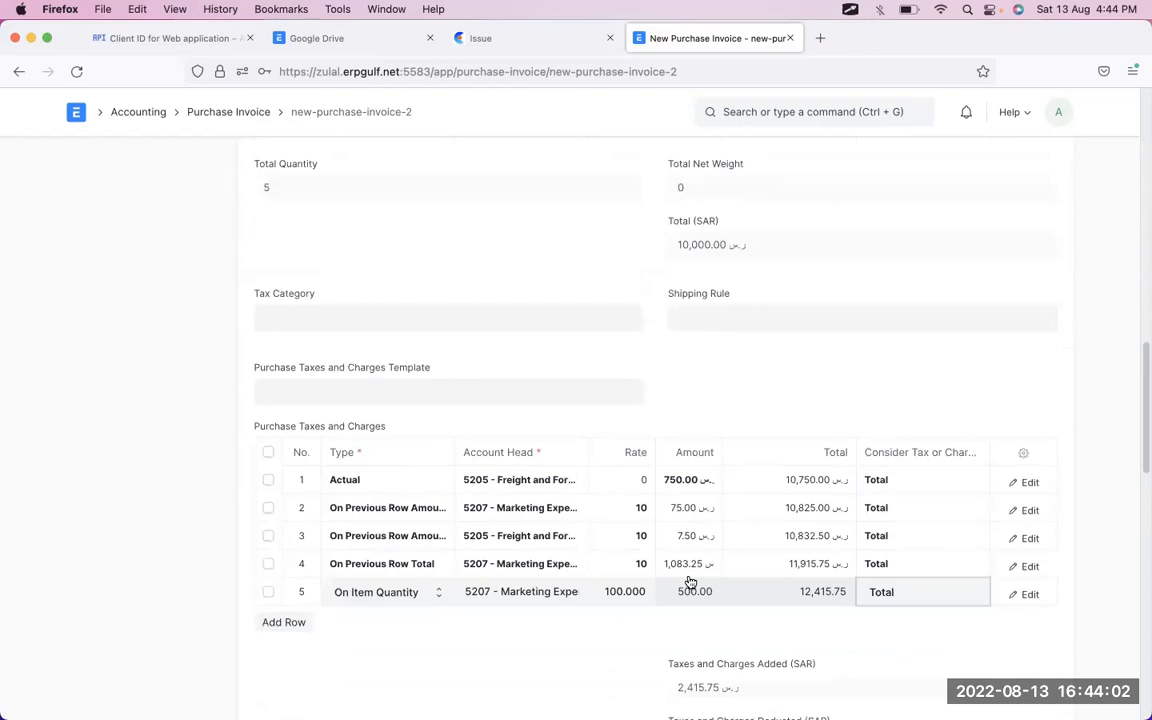
scroll(690, 582, down, 1)
key(alt+Tab)
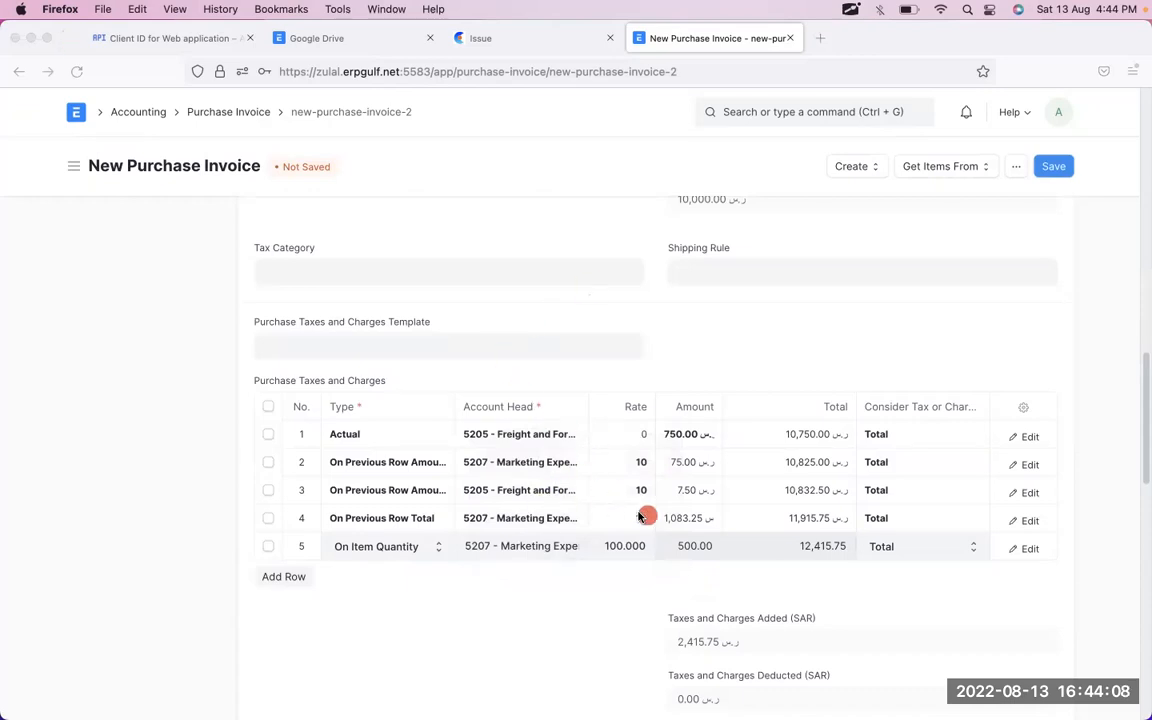
drag(640, 512, 651, 521)
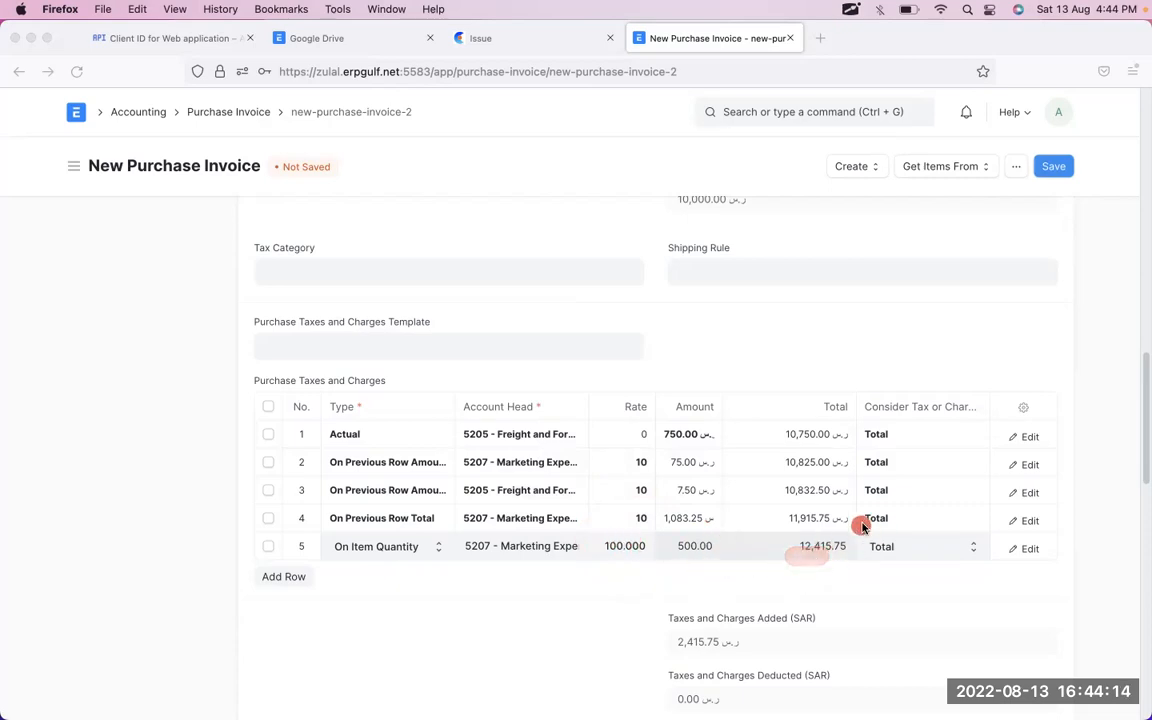
mouse_move(876, 520)
mouse_down()
mouse_move(762, 572)
mouse_move(880, 535)
mouse_up()
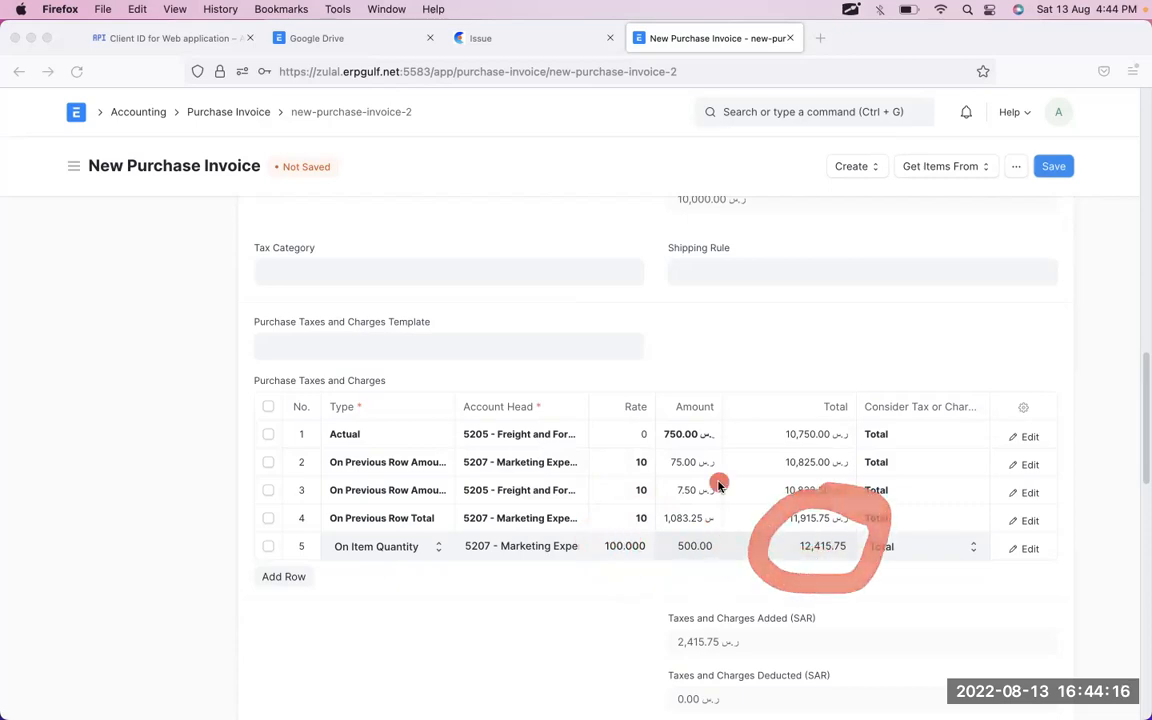
click(968, 605)
click(846, 555)
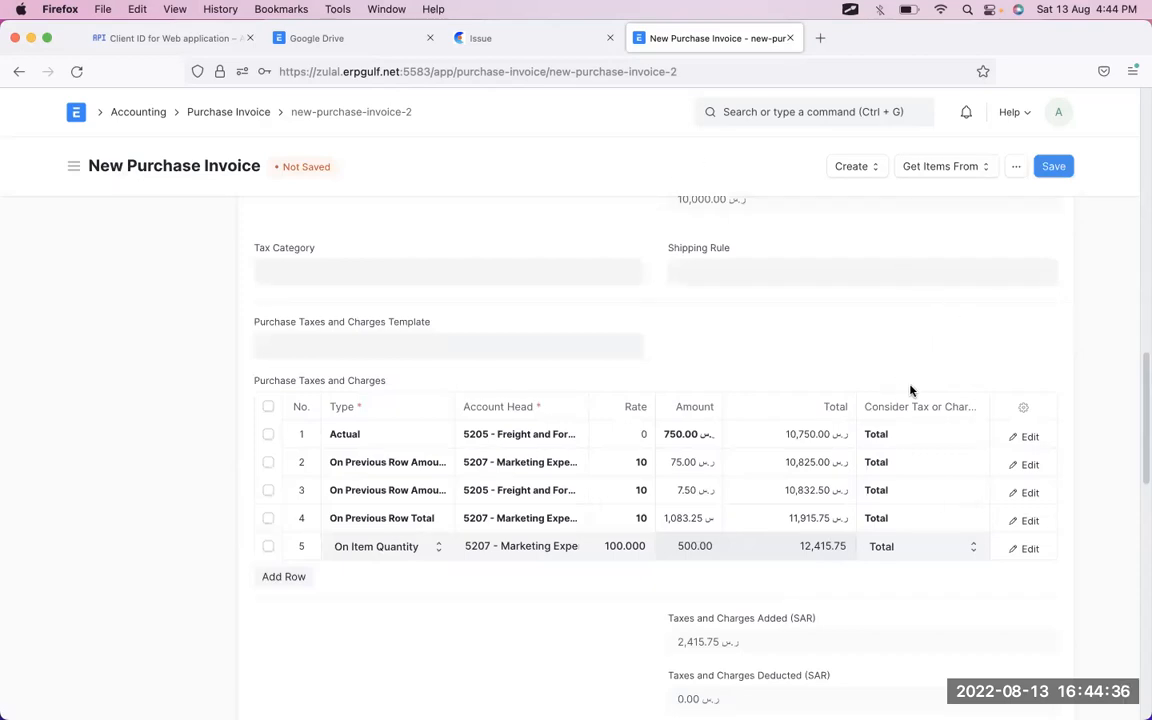
- Circle the Total and tax-consideration columns with the screen annotation tool
key(alt+Tab)
mouse_move(895, 368)
mouse_down()
mouse_move(830, 527)
mouse_move(980, 586)
mouse_move(1023, 432)
mouse_move(912, 357)
mouse_up()
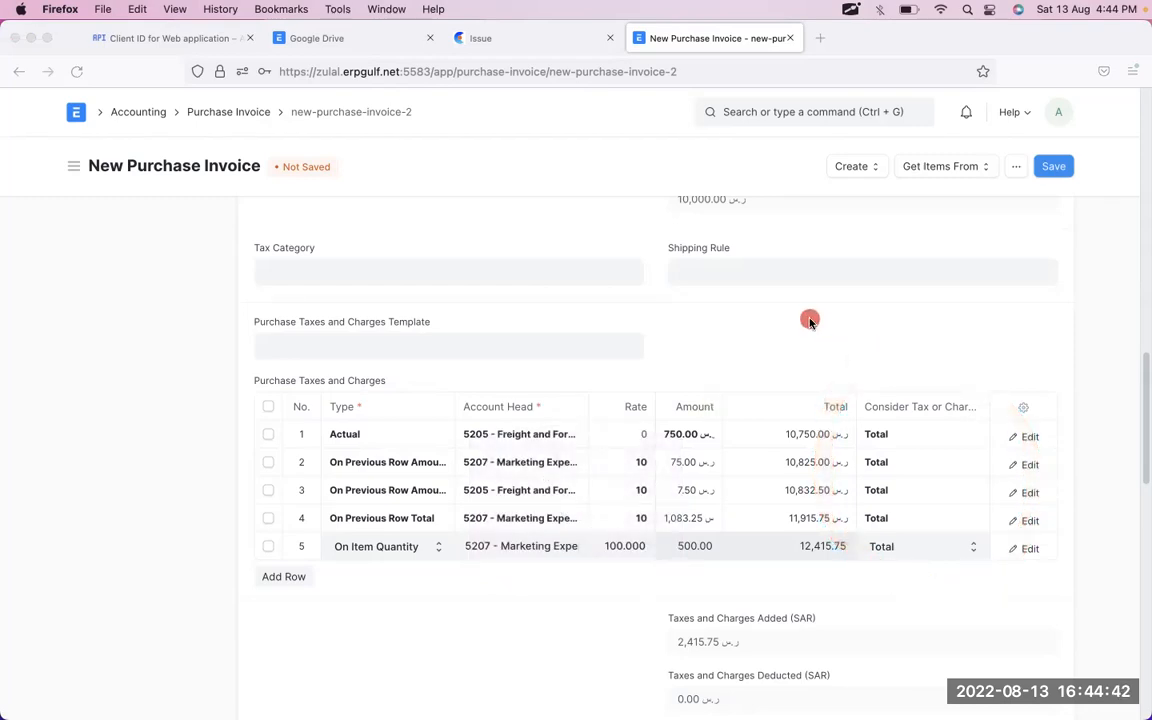
key(Escape)
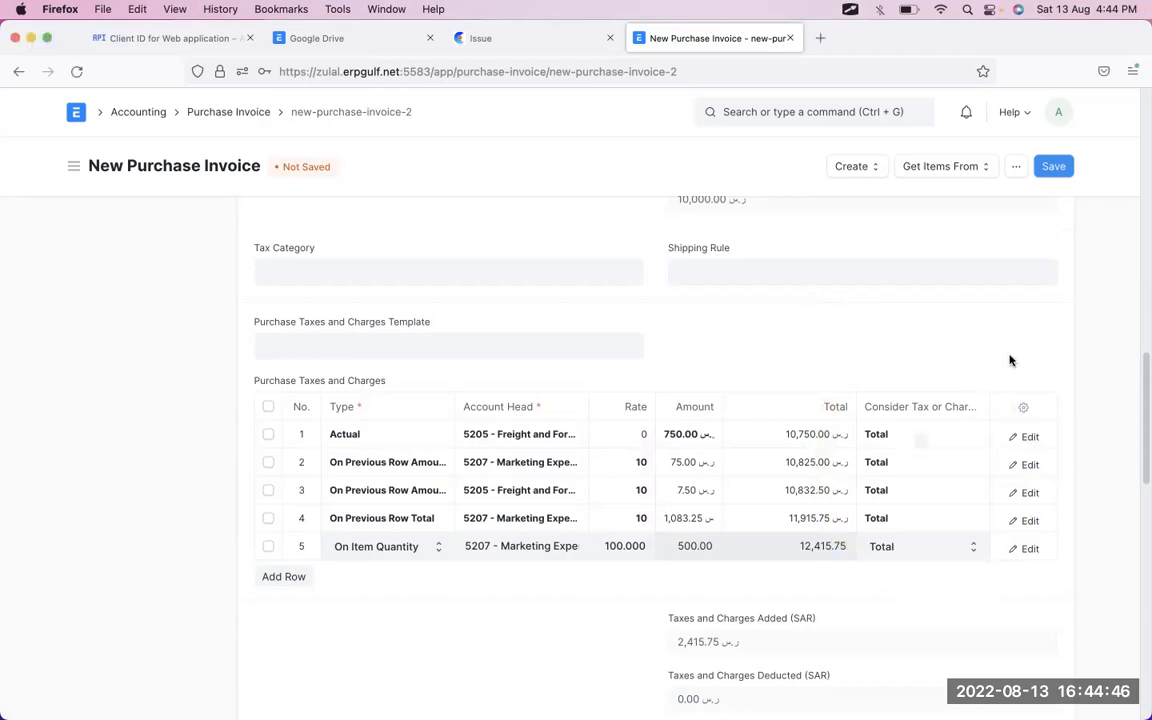
- Set tax rows 1 and 2 to count toward Valuation and Total
click(952, 441)
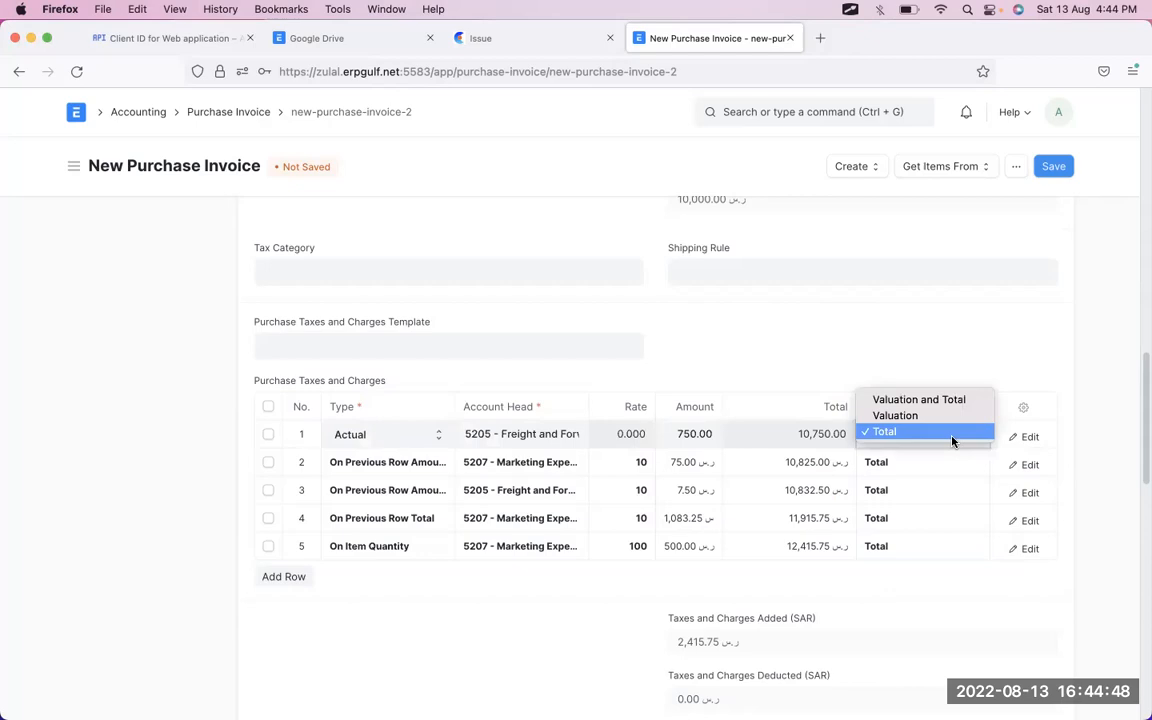
click(945, 399)
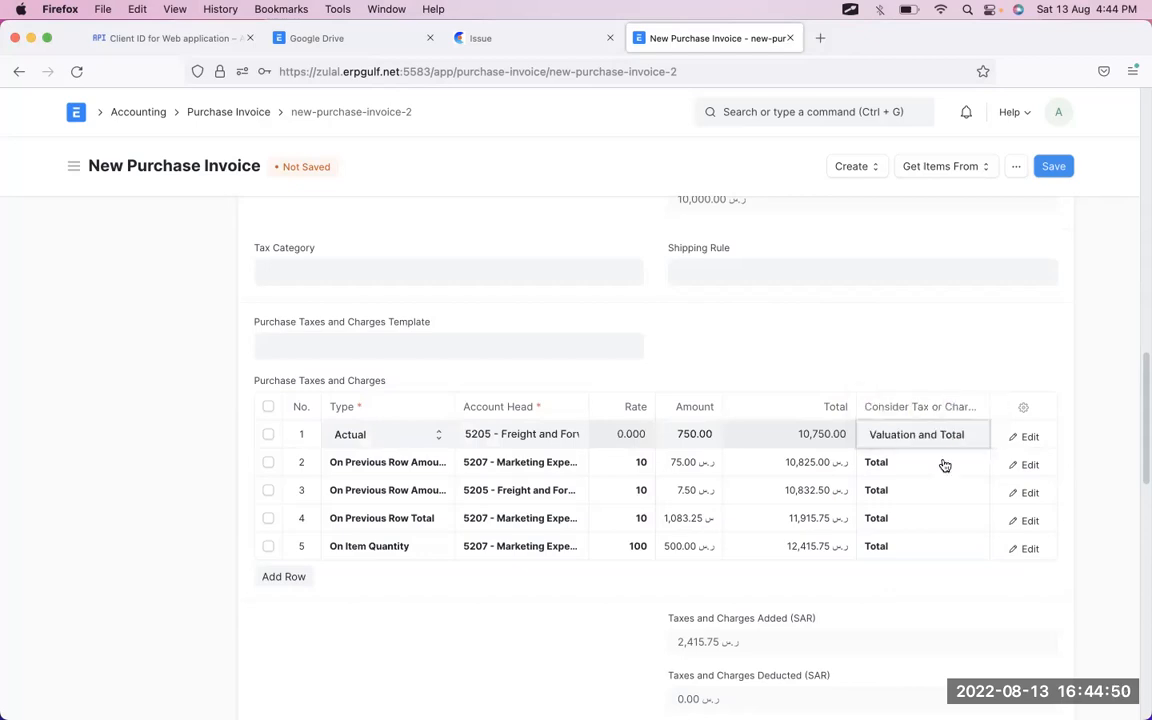
click(942, 465)
click(942, 465)
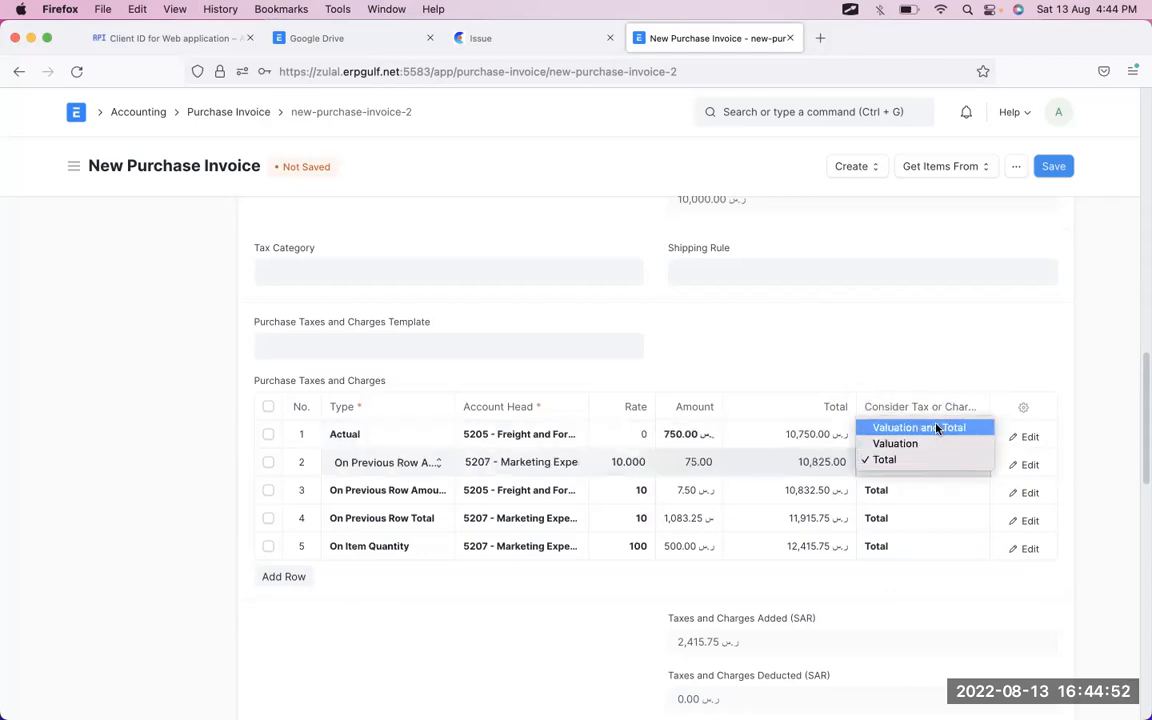
click(933, 428)
- Set tax rows 3, 4 and 5 to Valuation and Total as well
click(935, 497)
click(933, 490)
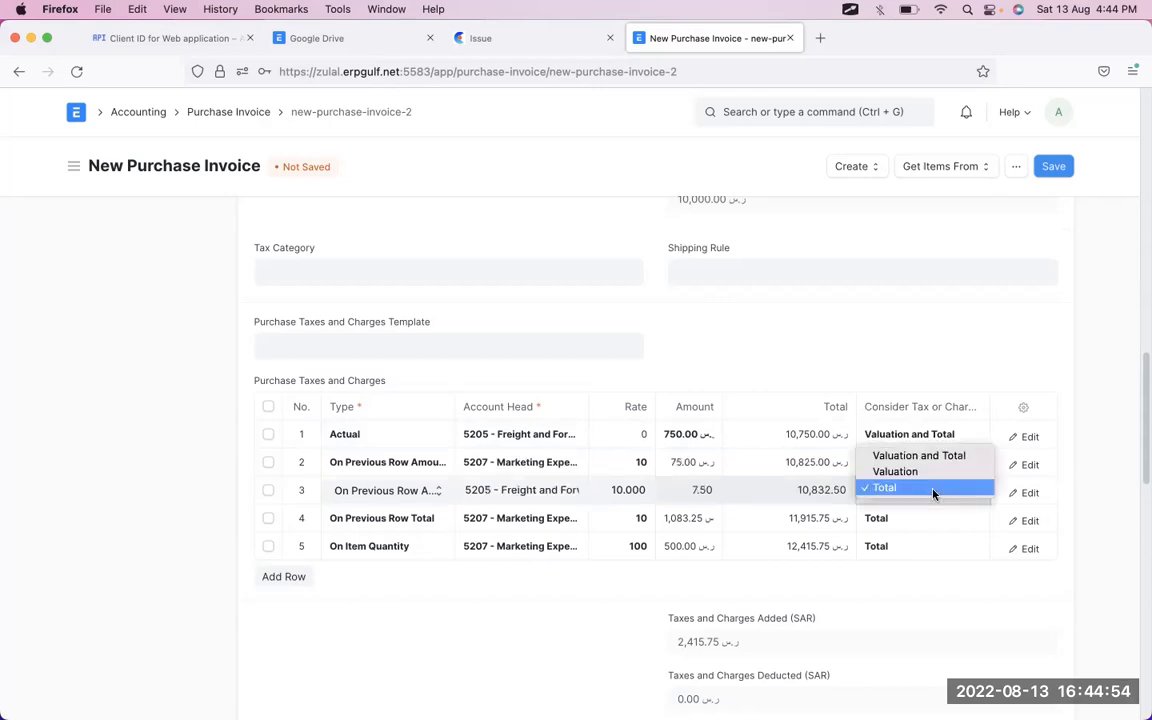
click(928, 454)
click(918, 518)
click(918, 518)
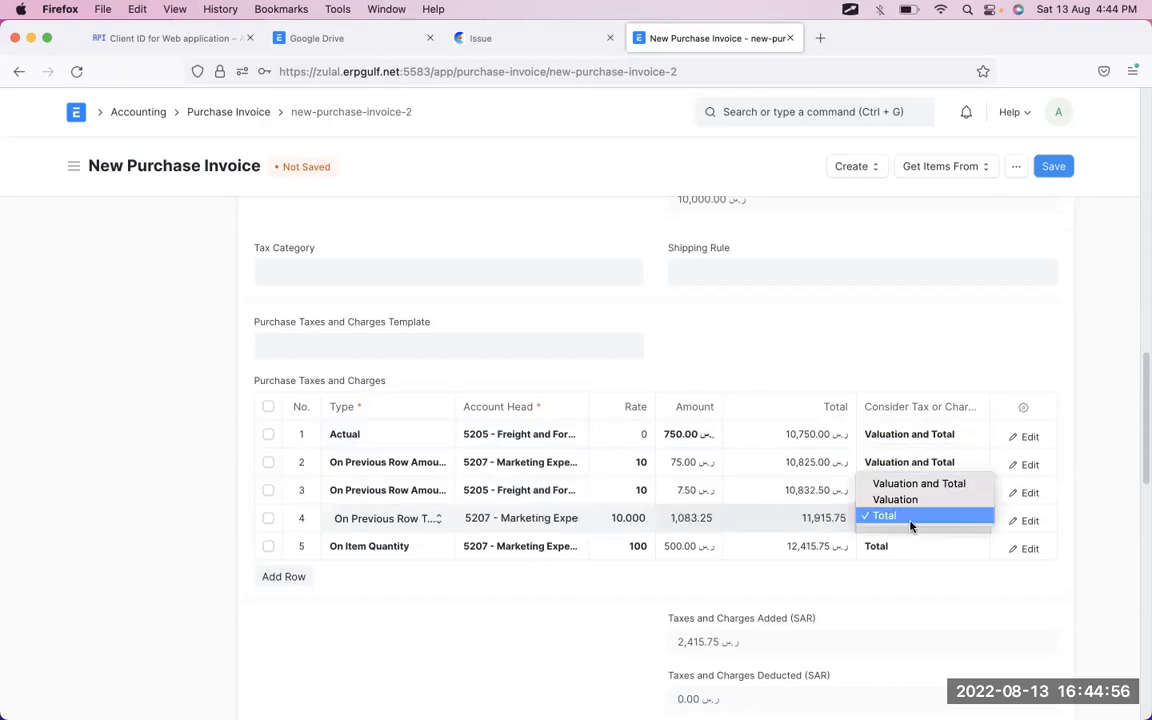
click(912, 484)
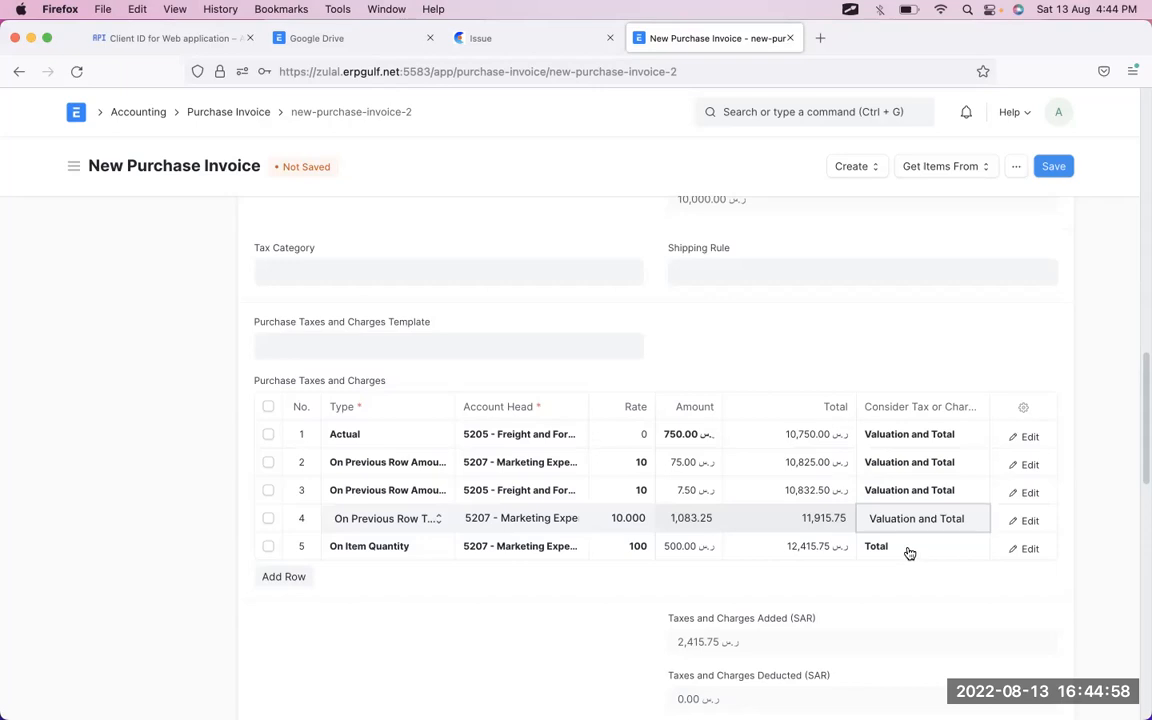
click(906, 548)
click(906, 548)
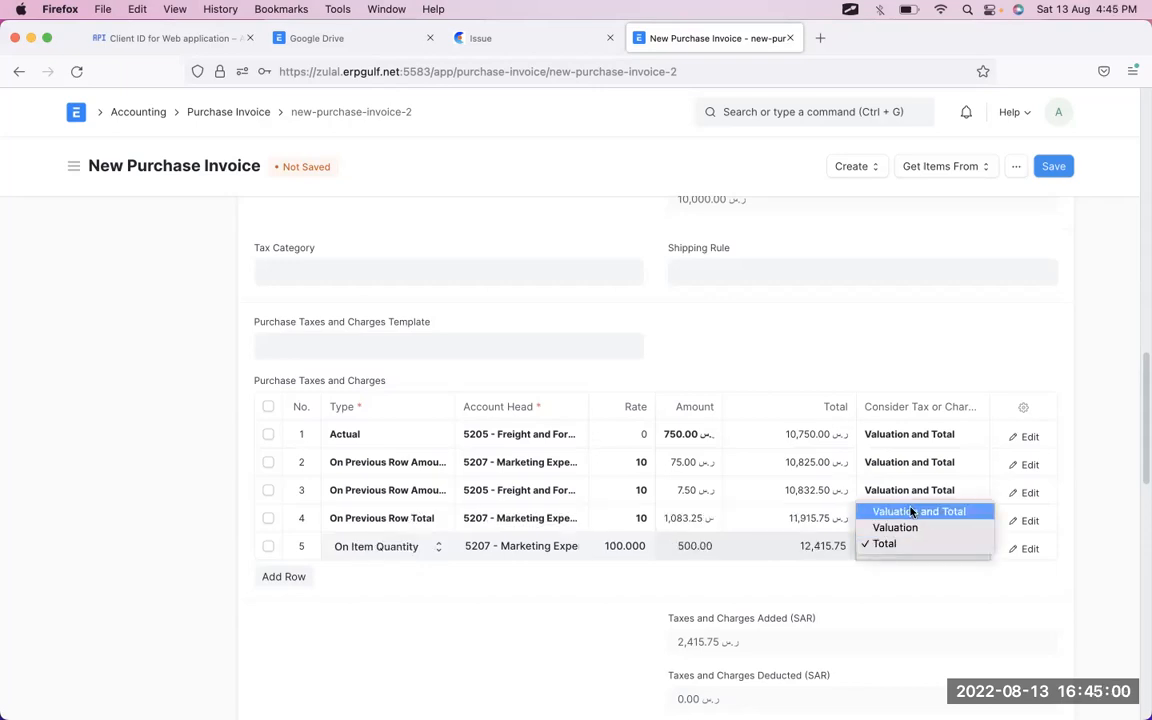
click(911, 512)
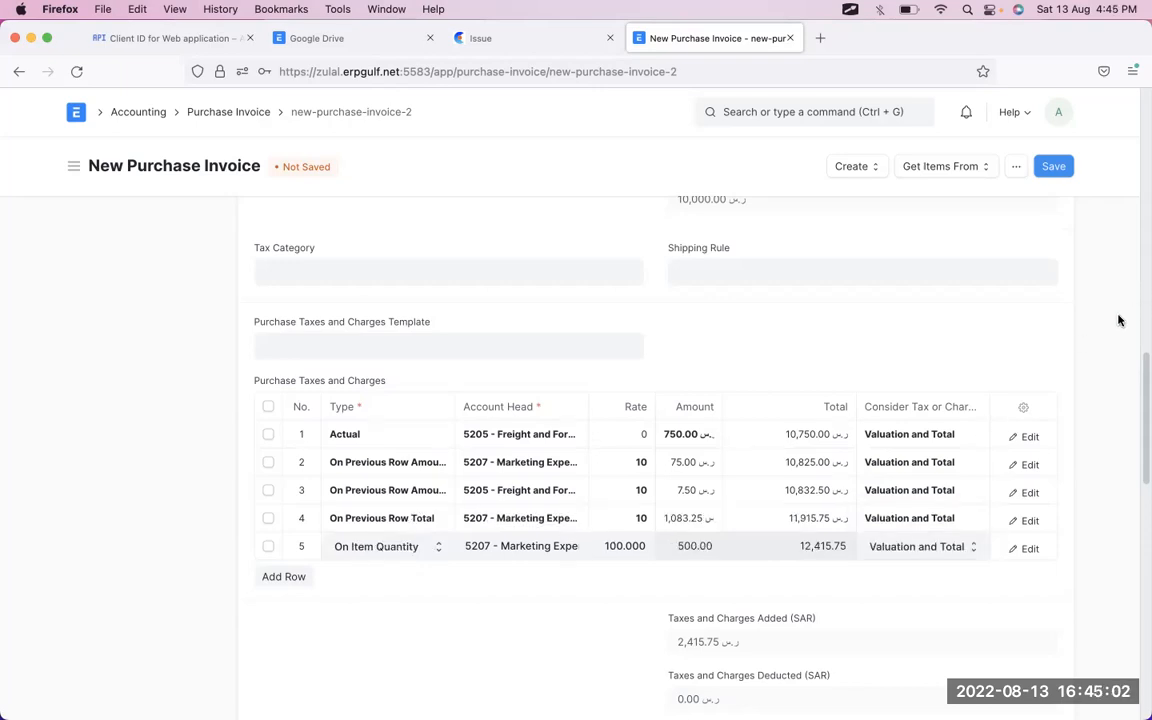
- Review the invoice totals and save the purchase invoice
scroll(905, 570, up, 10)
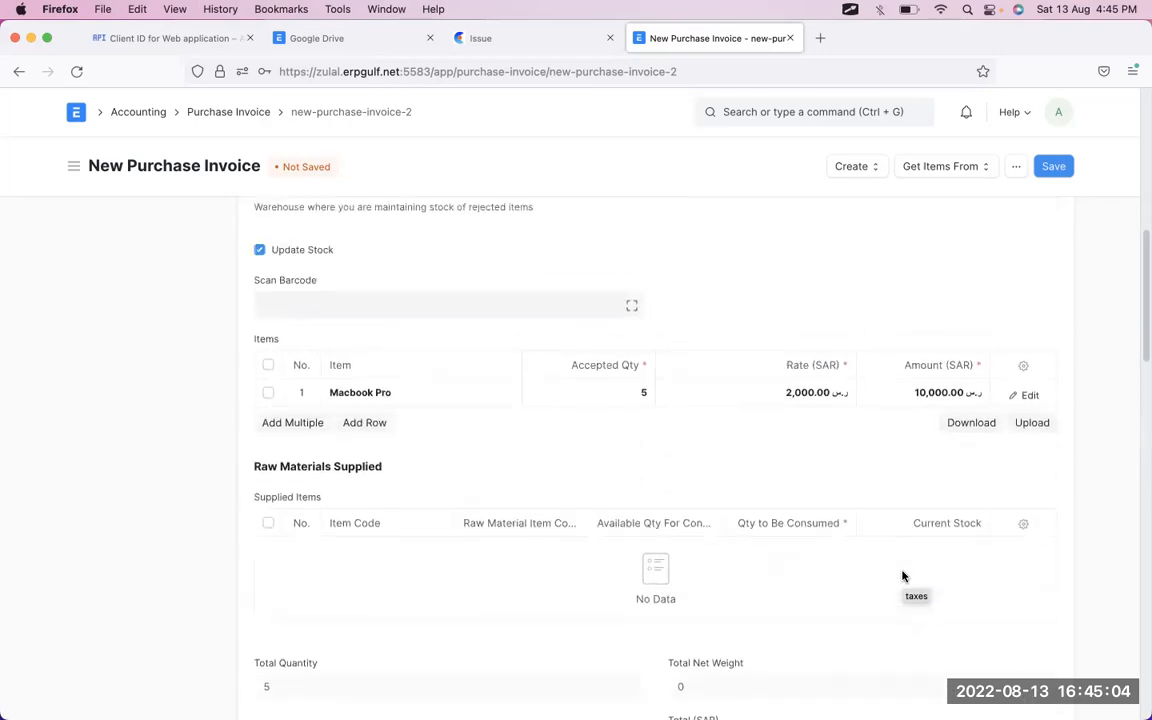
scroll(915, 514, down, 12)
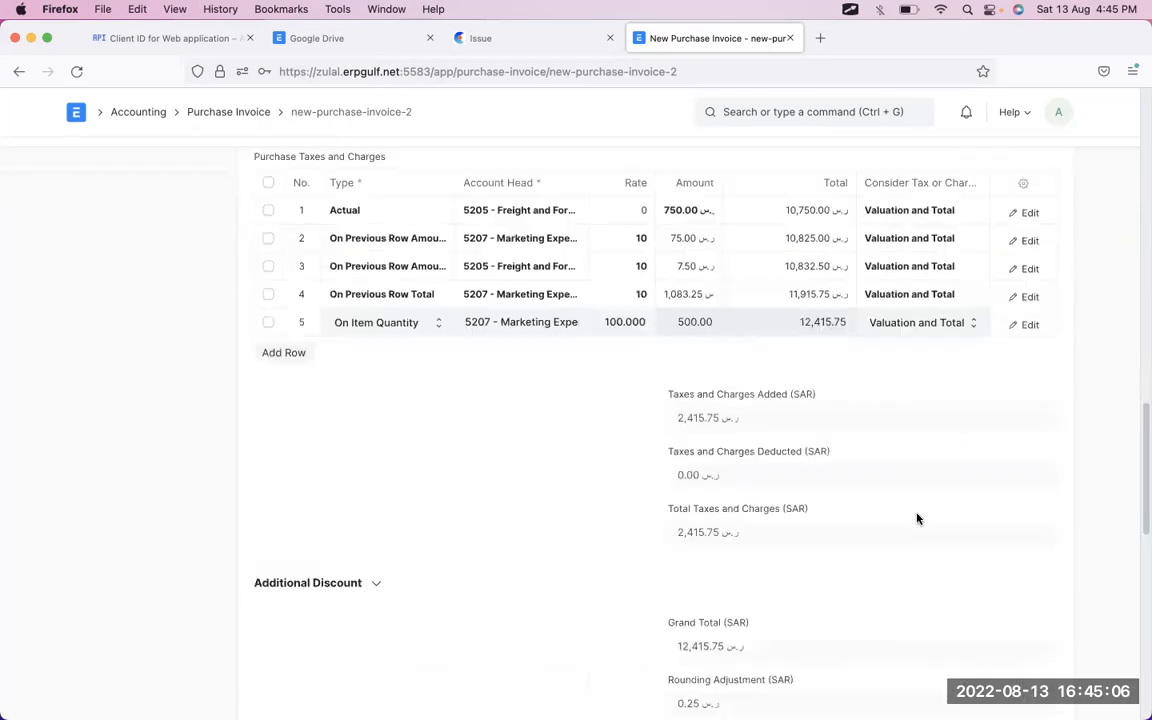
scroll(915, 514, up, 5)
scroll(882, 496, down, 3)
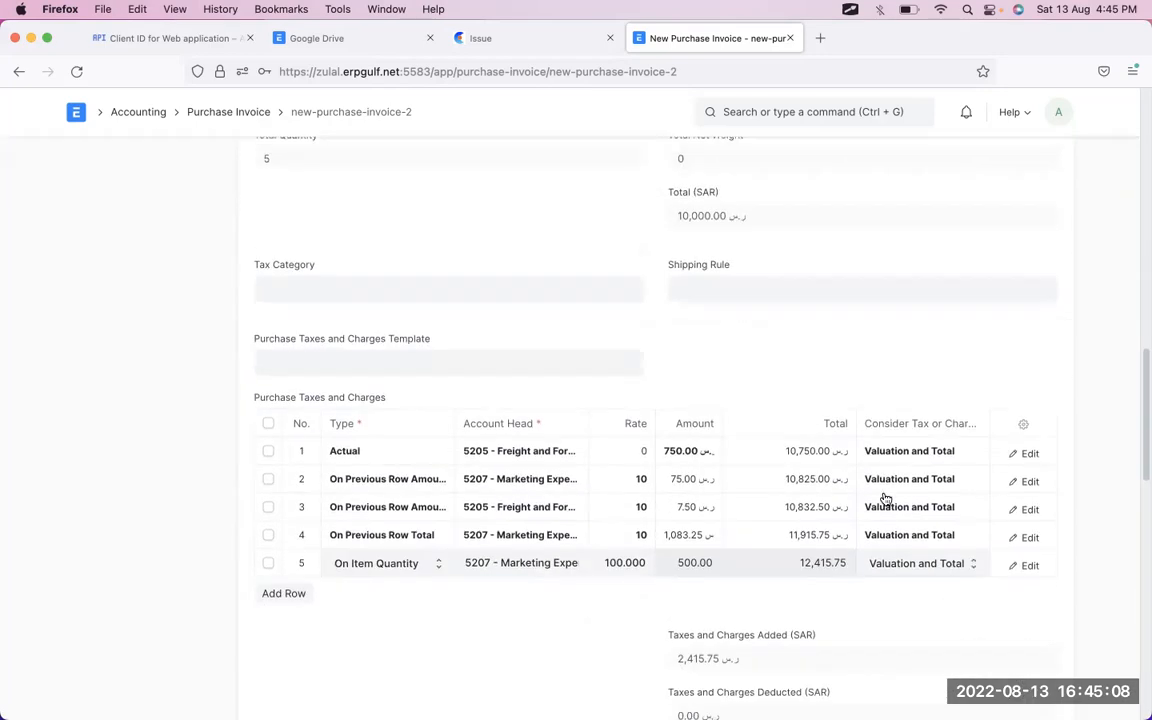
scroll(828, 589, down, 5)
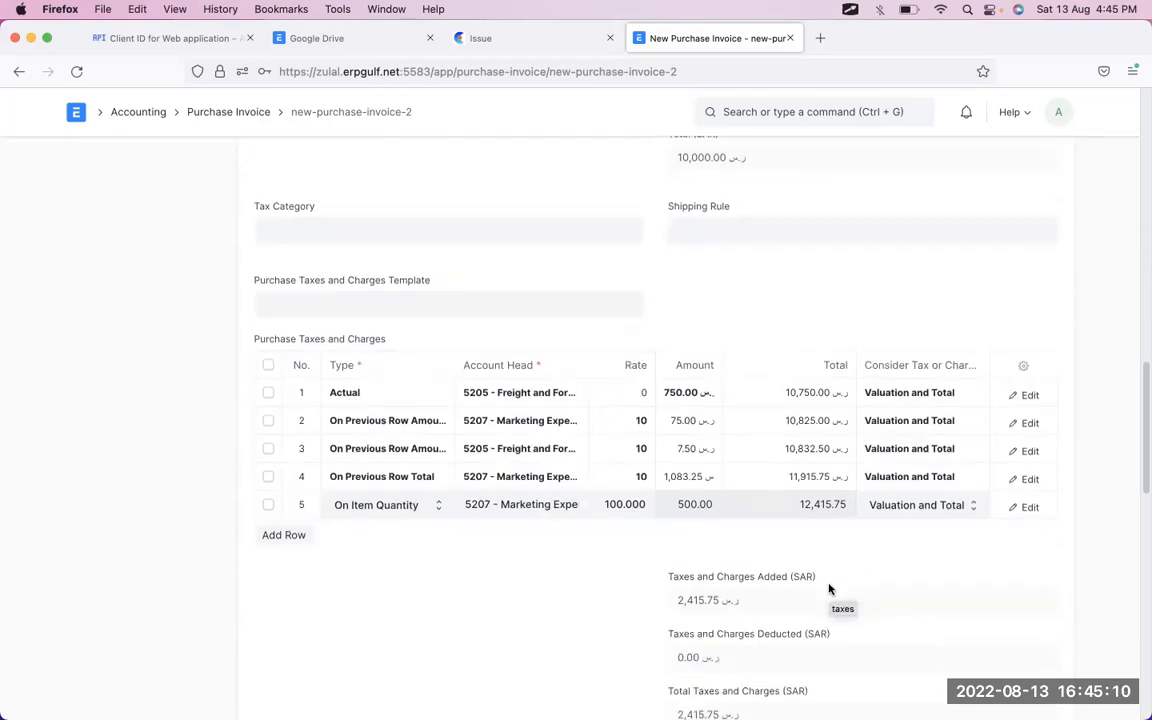
scroll(828, 589, down, 7)
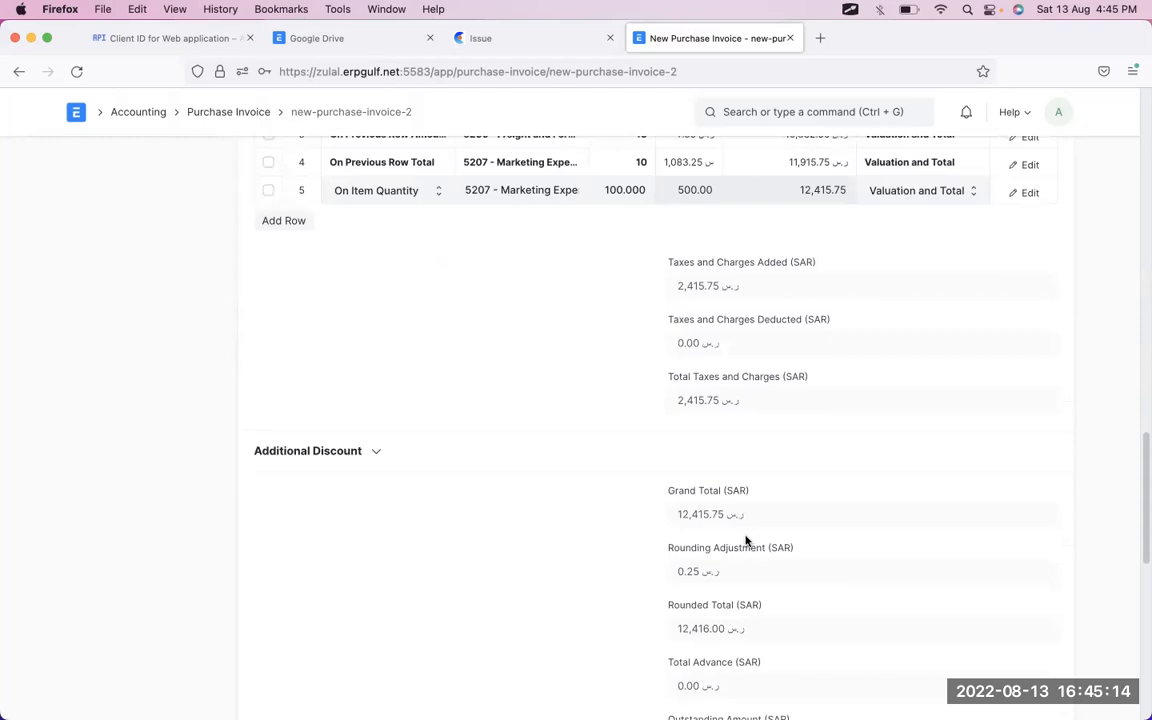
scroll(745, 541, up, 20)
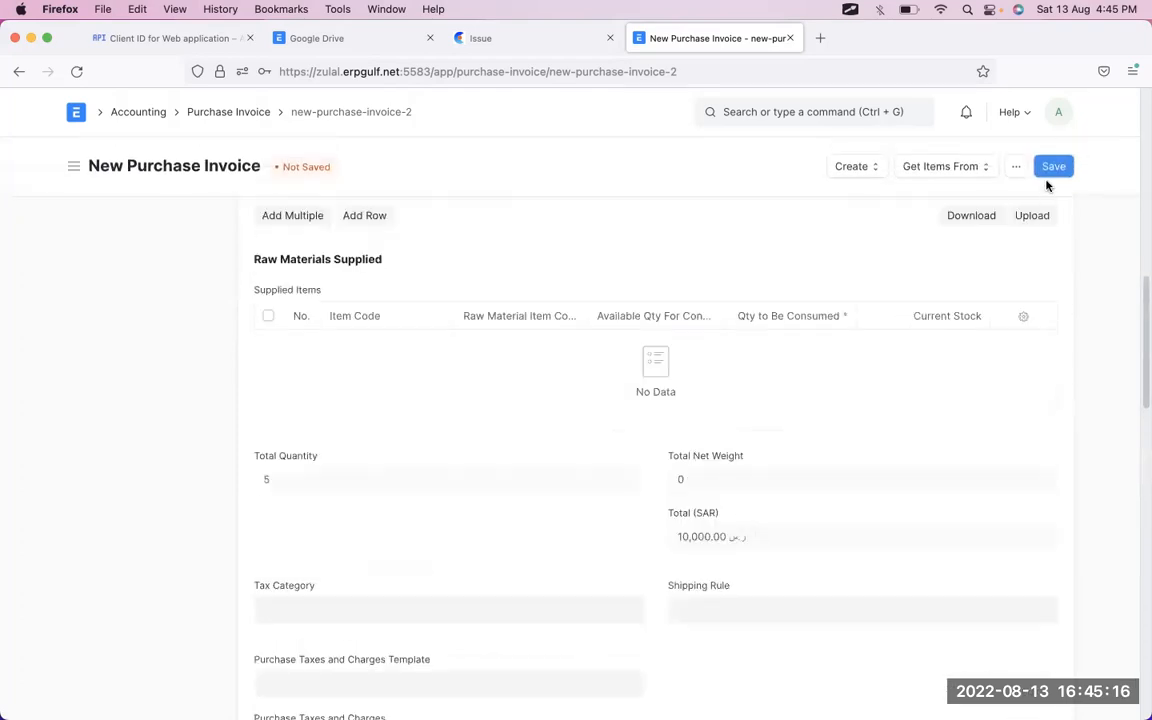
click(1052, 167)
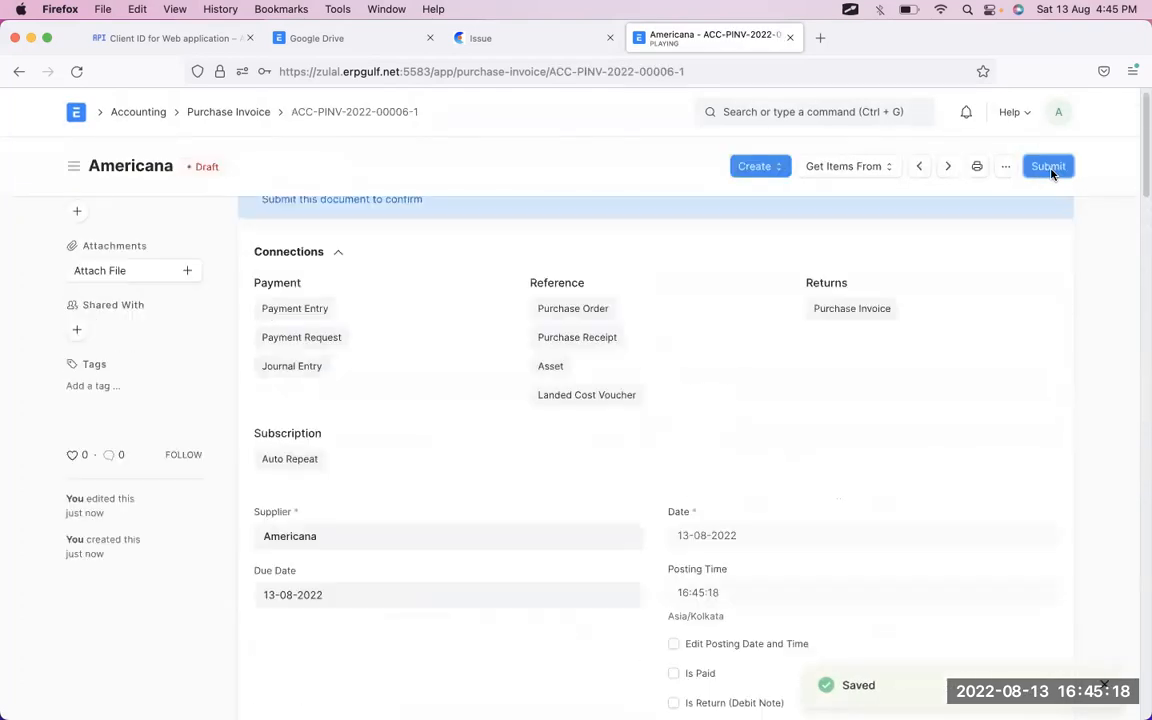
- Submit the invoice, confirming with Yes, and bring up its View menu
click(1050, 170)
click(764, 238)
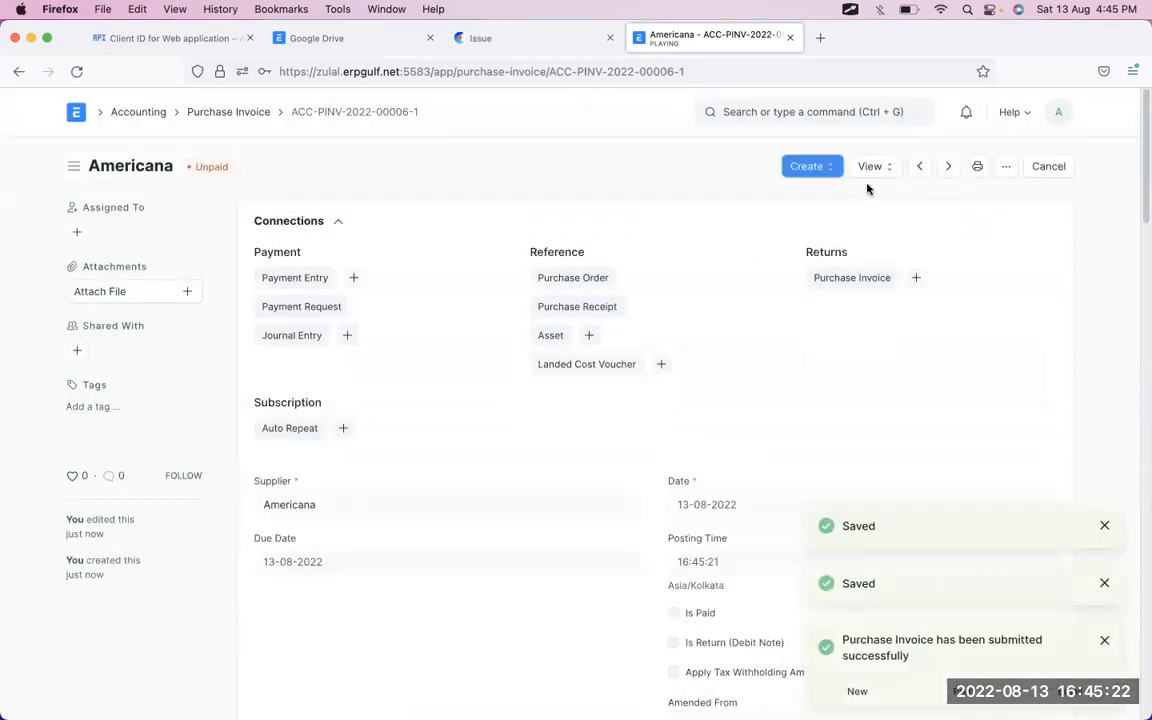
click(874, 169)
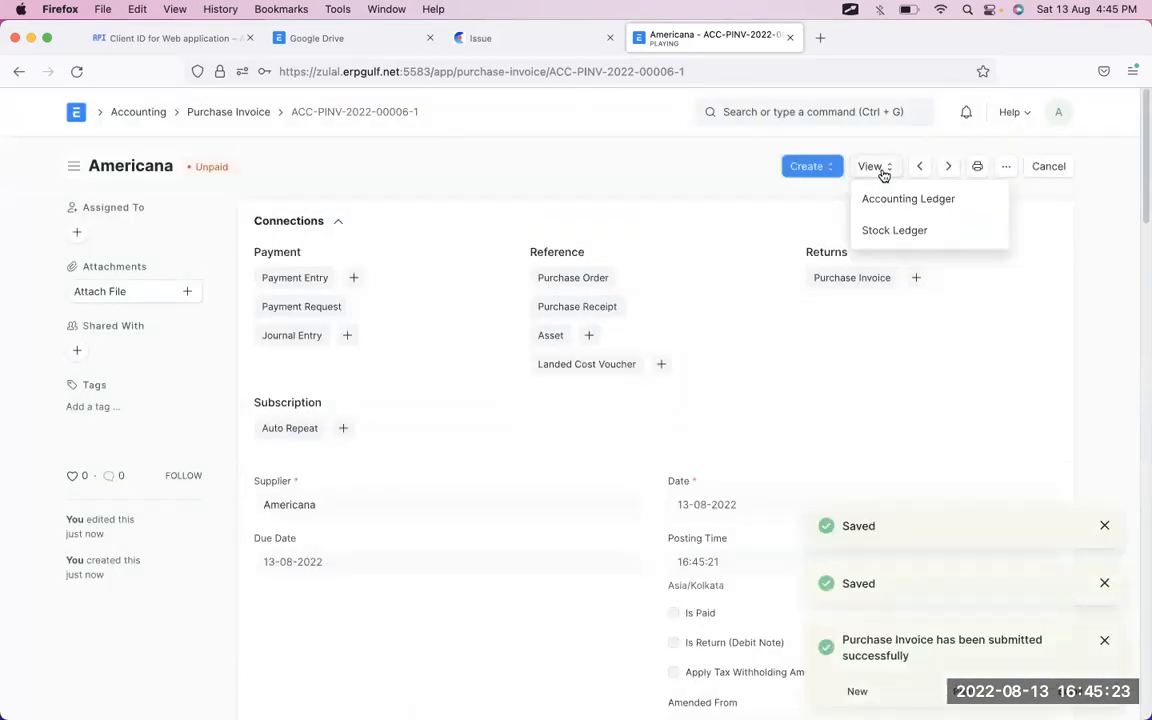
- Open View > Stock Ledger and check In Qty 5 and valuation rate 1,494.38
click(891, 243)
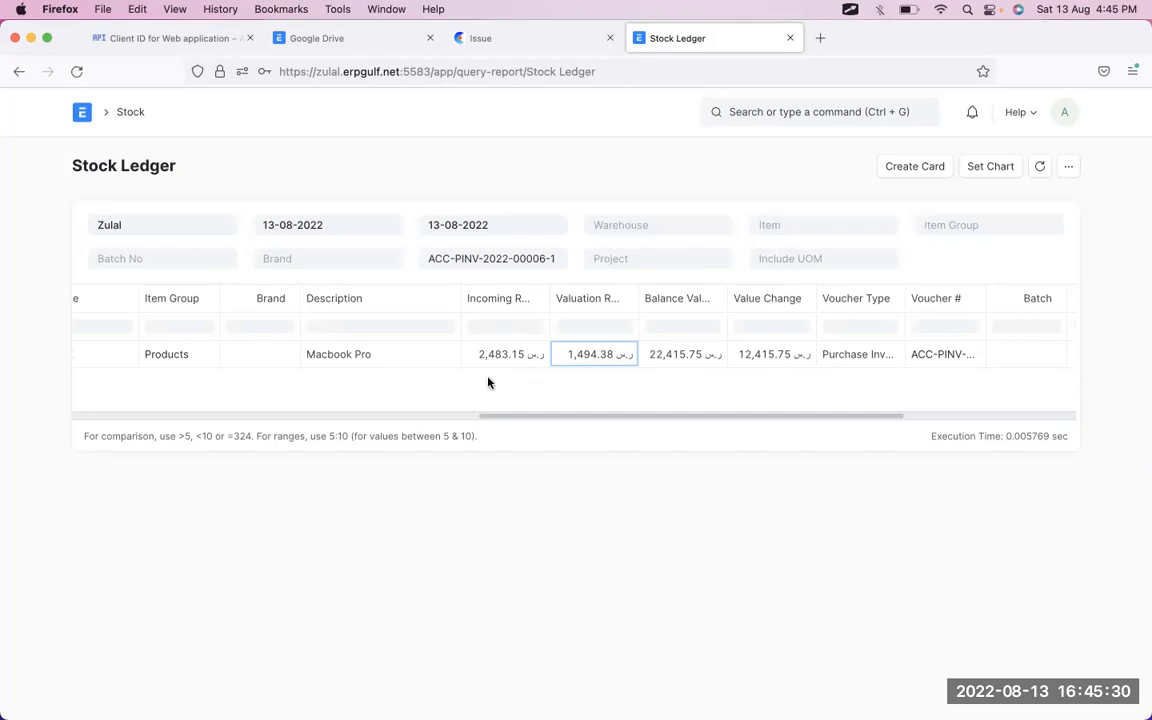
scroll(406, 371, left, 10)
scroll(406, 371, left, 5)
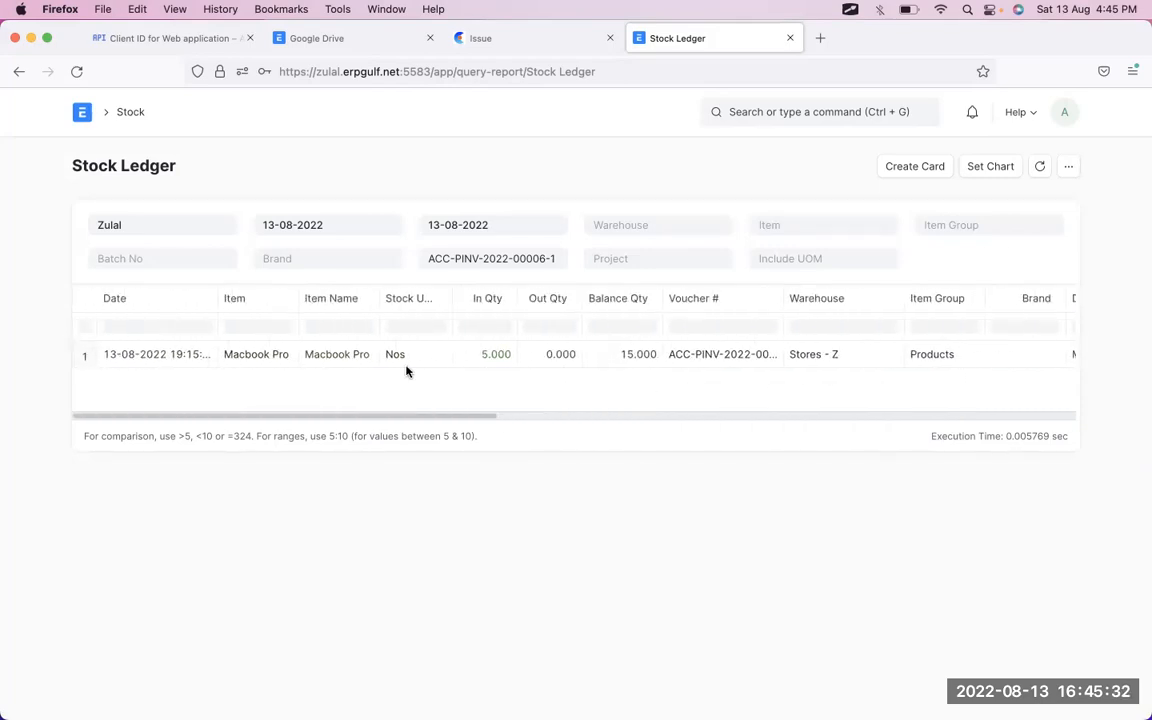
scroll(780, 370, right, 10)
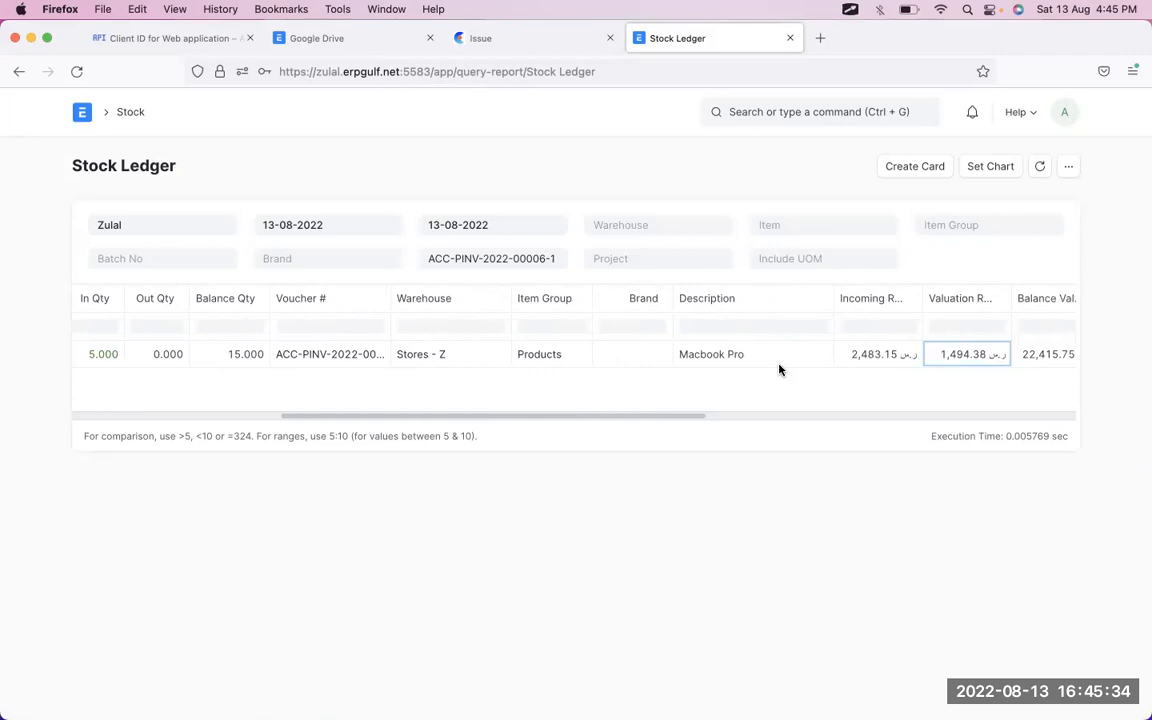
scroll(780, 370, left, 5)
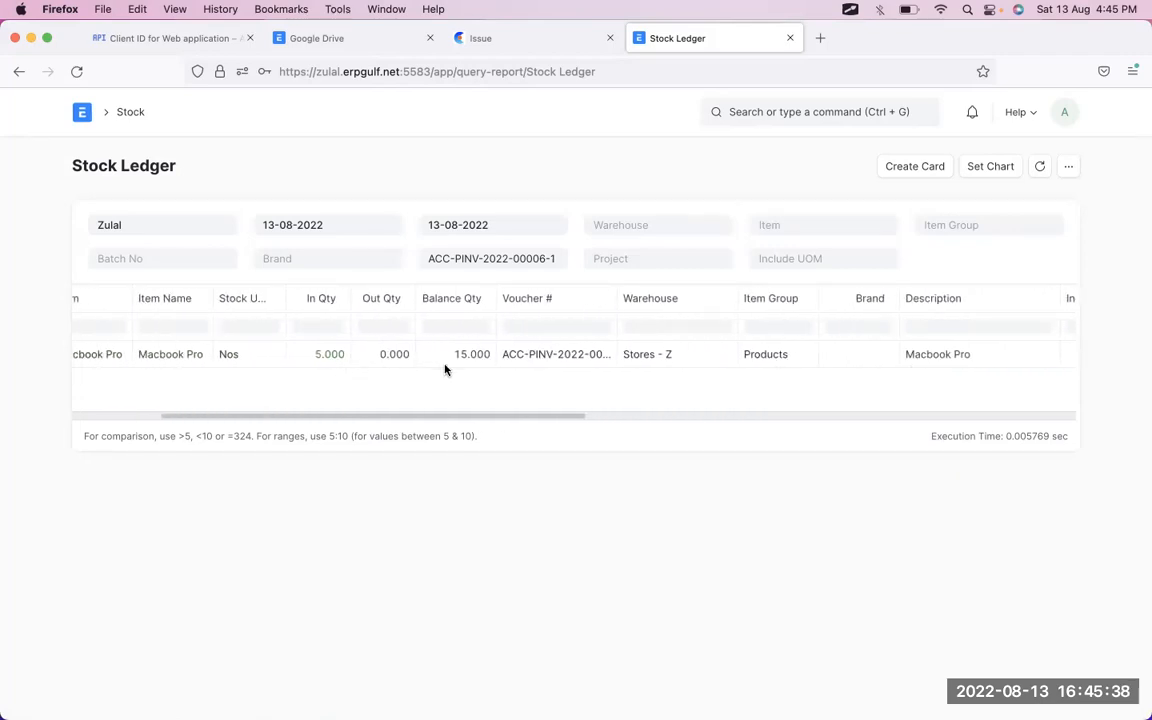
scroll(526, 363, right, 5)
scroll(526, 363, right, 3)
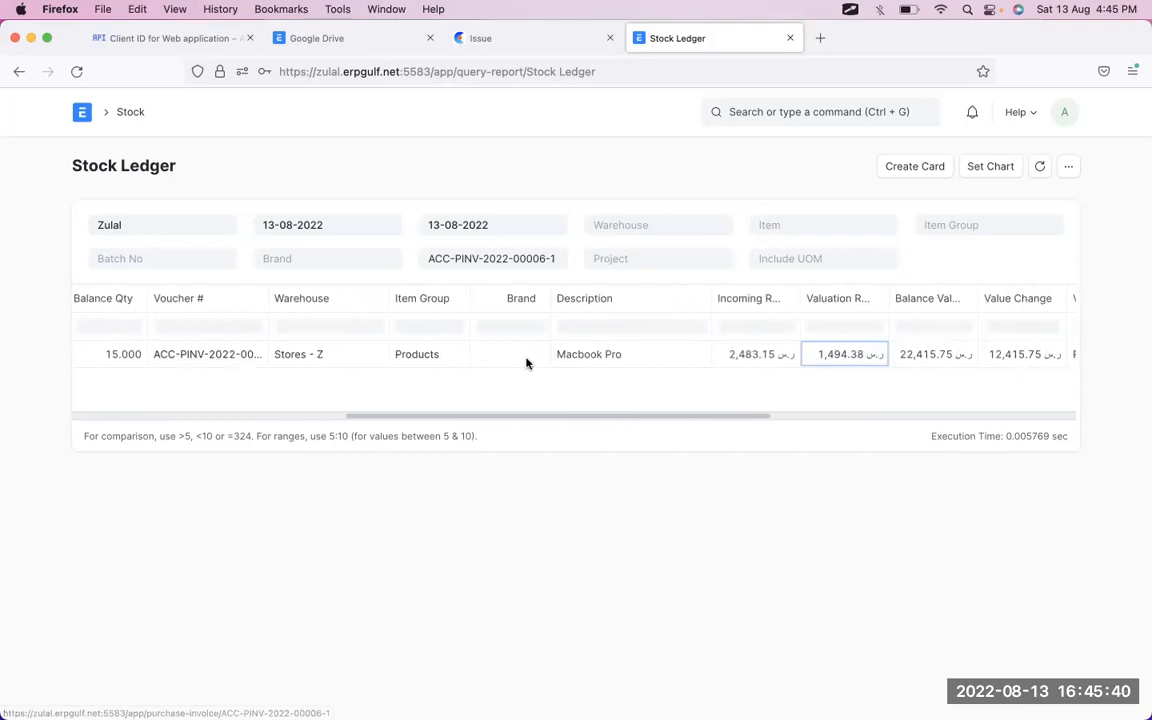
scroll(526, 363, right, 3)
scroll(526, 363, right, 4)
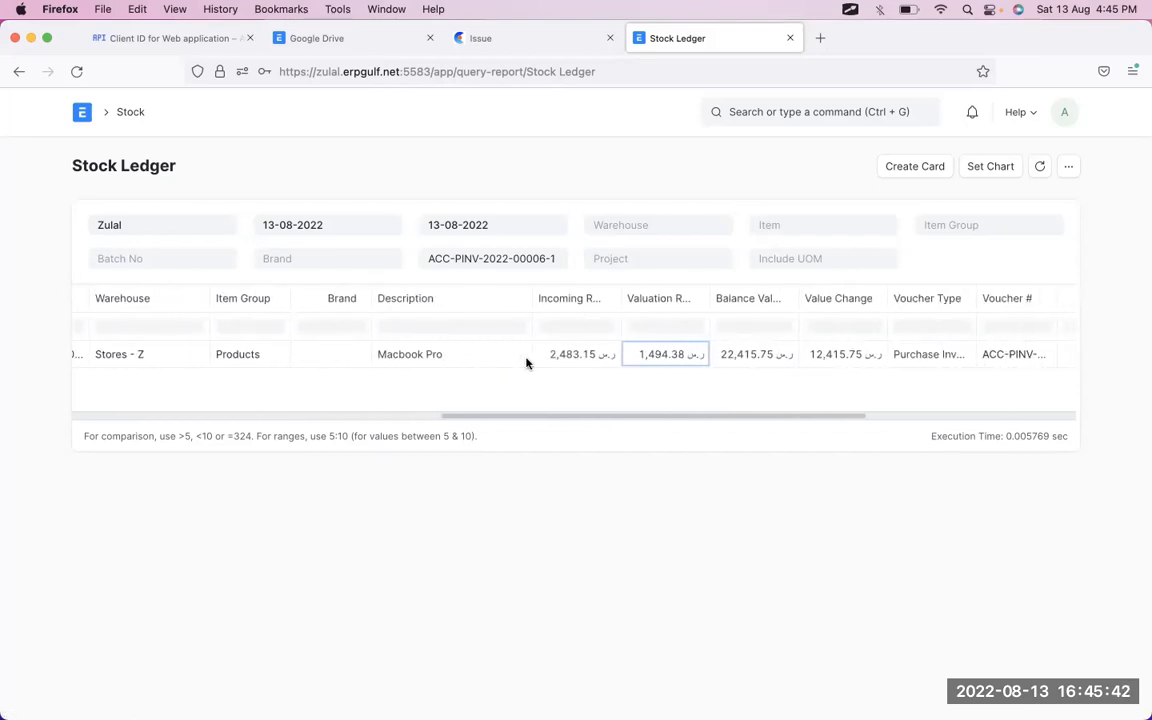
scroll(526, 363, right, 5)
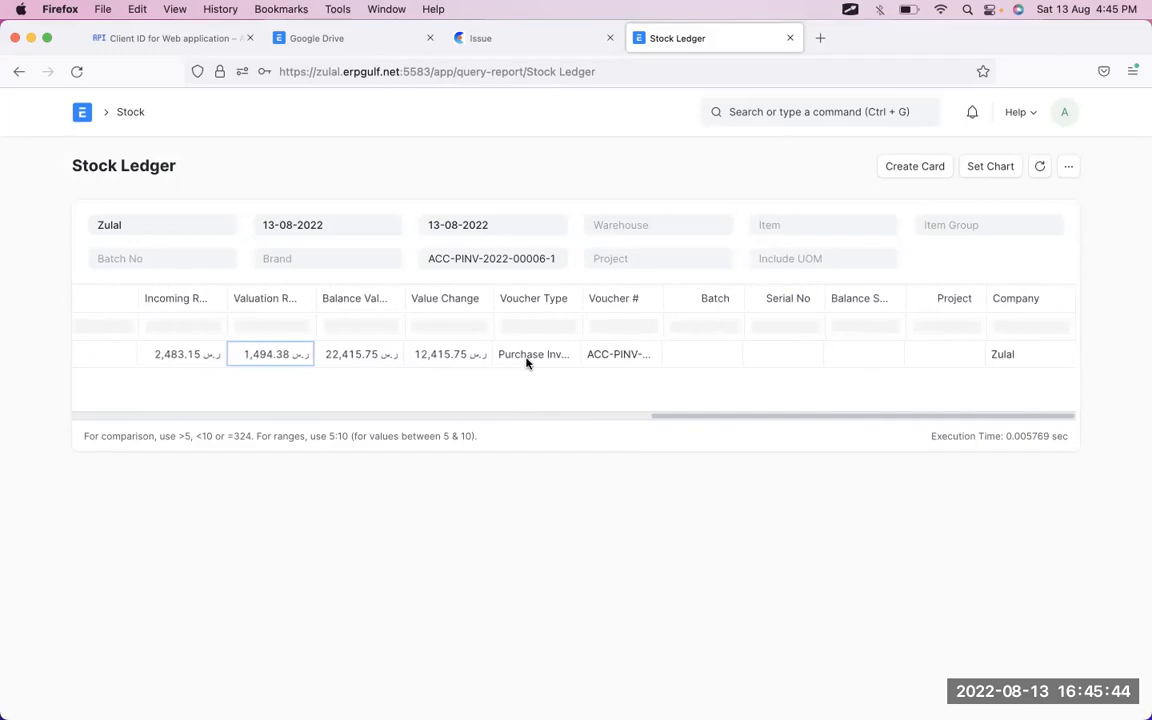
scroll(526, 363, left, 12)
scroll(527, 360, right, 6)
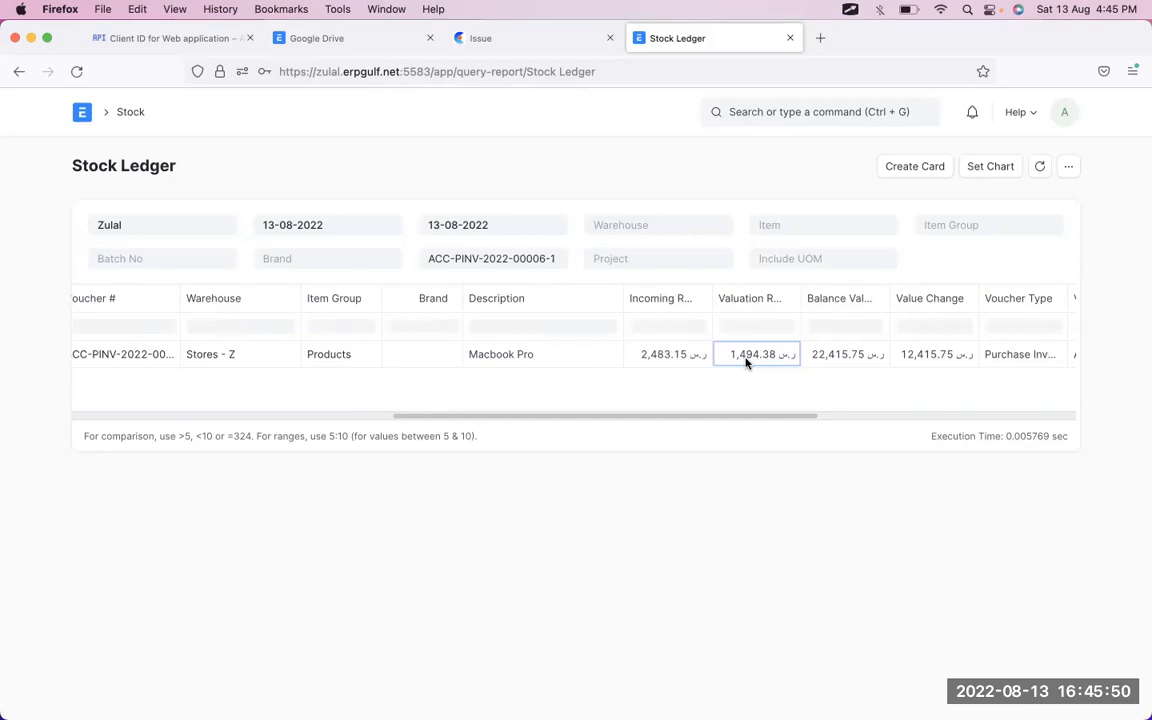
key(ctrl+Tab)
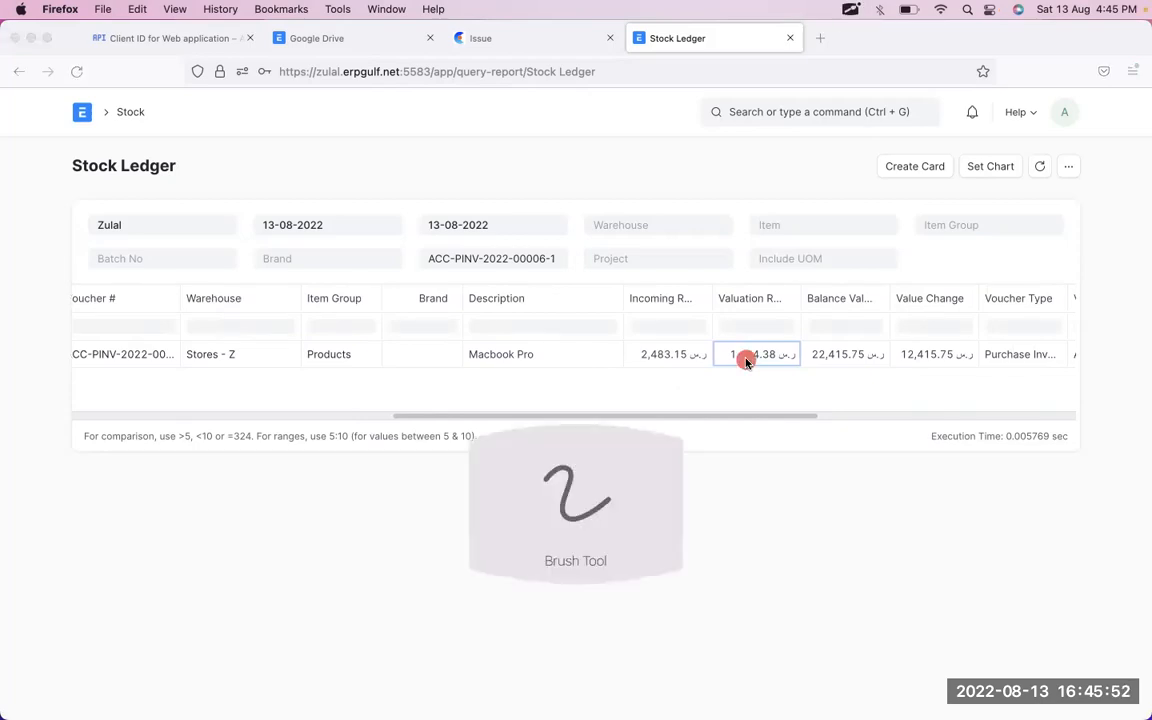
drag(215, 307, 190, 413)
mouse_move(260, 328)
mouse_down()
mouse_move(290, 367)
mouse_move(275, 400)
mouse_up()
drag(353, 321, 368, 379)
drag(443, 310, 467, 382)
click(513, 351)
drag(541, 321, 570, 344)
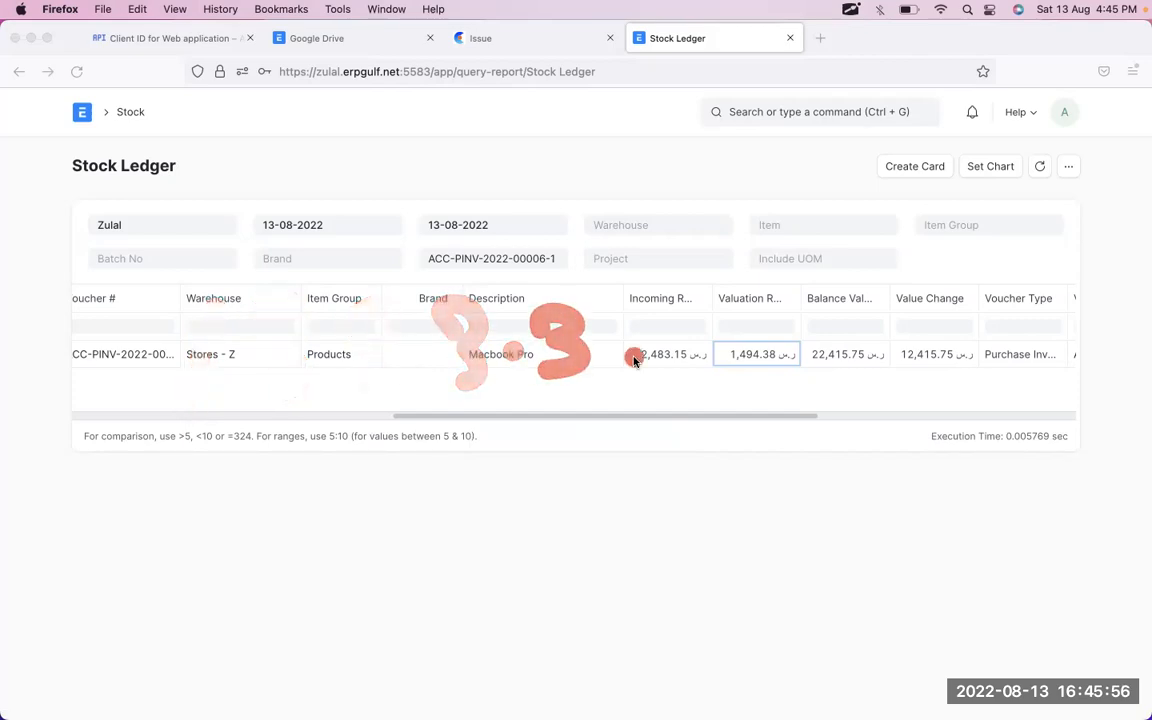
key(f)
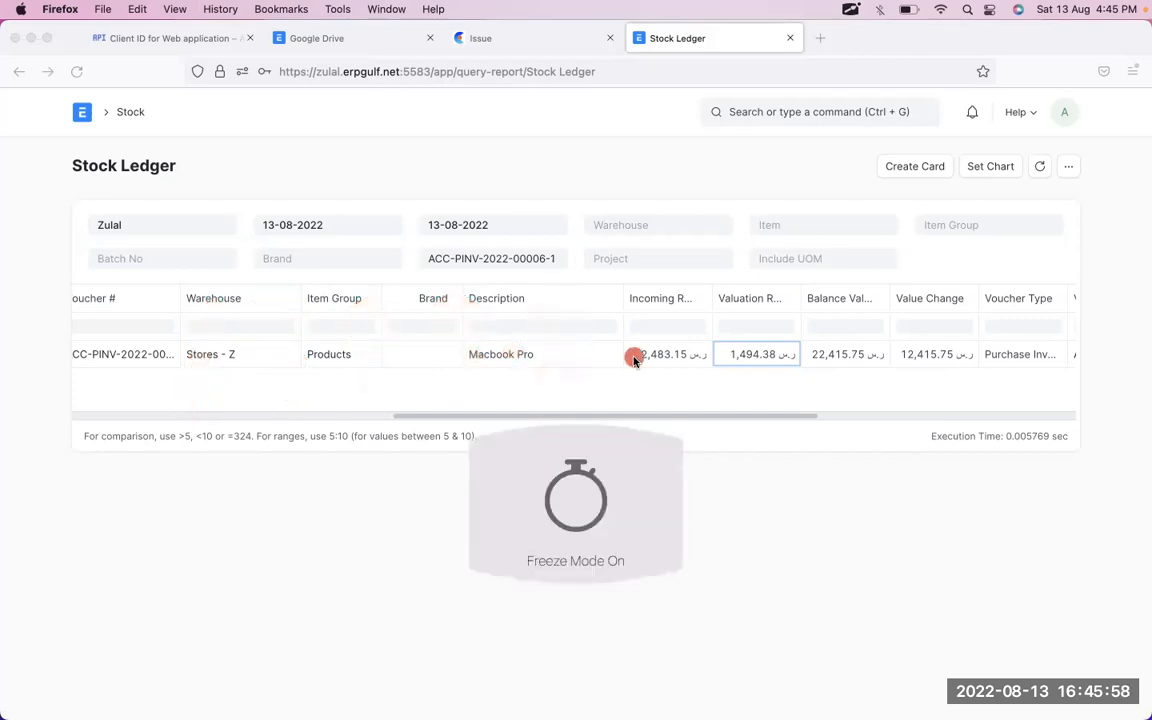
drag(299, 237, 292, 309)
drag(343, 263, 370, 318)
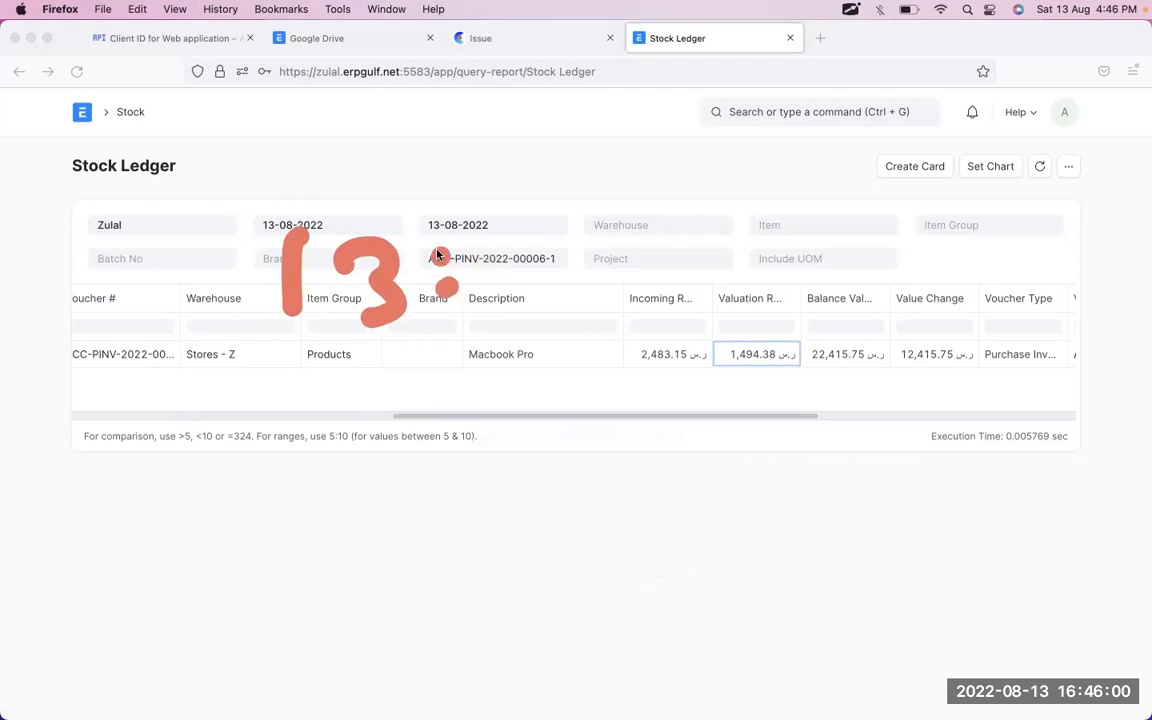
drag(437, 238, 432, 305)
click(597, 277)
click(664, 261)
key(super+z)
mouse_move(573, 241)
mouse_down()
mouse_move(604, 273)
mouse_move(580, 295)
mouse_up()
click(649, 262)
mouse_move(788, 314)
mouse_down()
mouse_move(779, 304)
mouse_move(724, 409)
mouse_move(805, 314)
mouse_up()
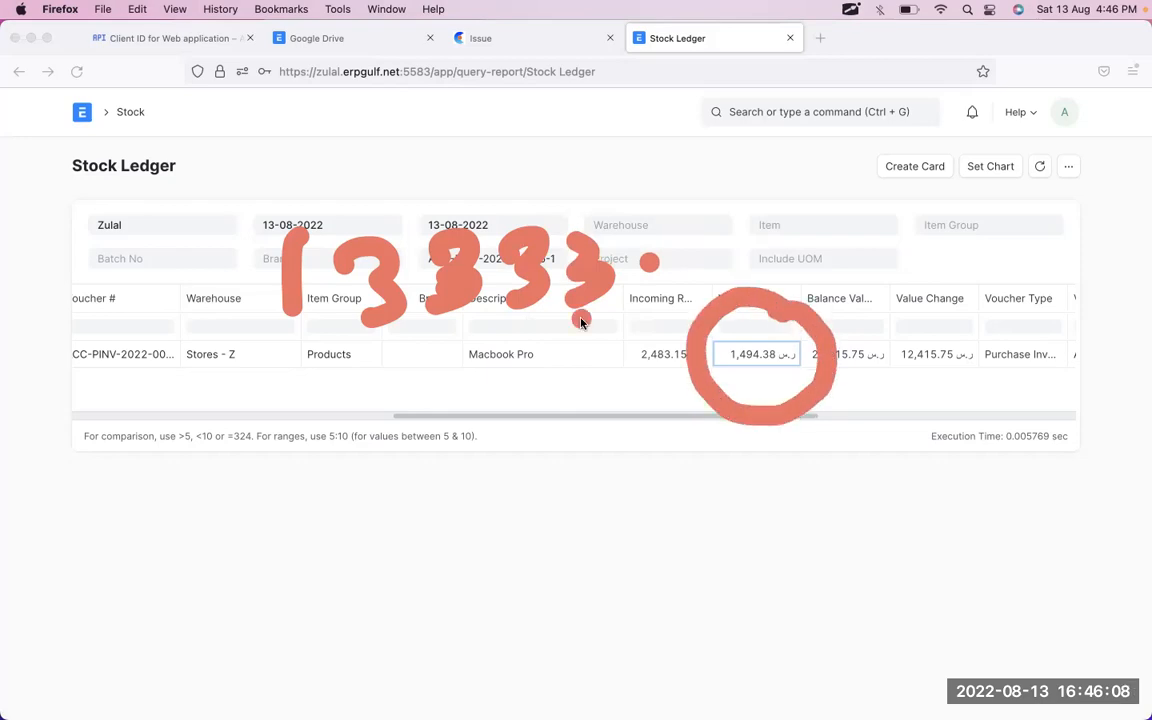
key(Escape)
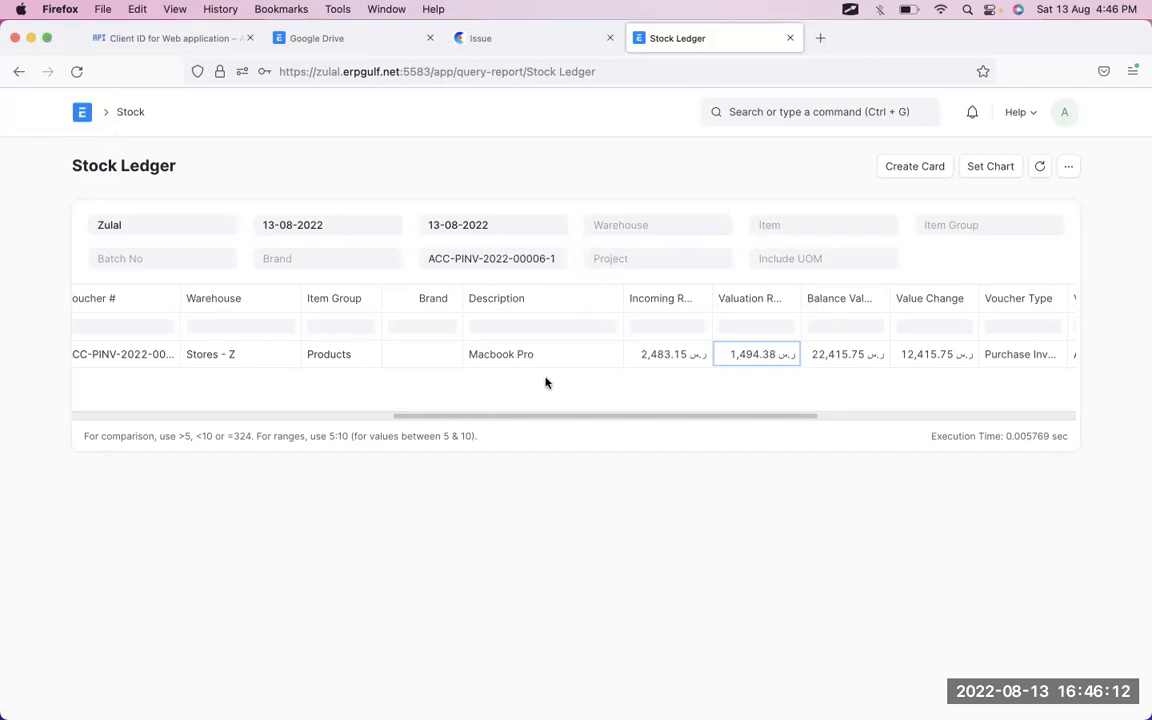
click(682, 363)
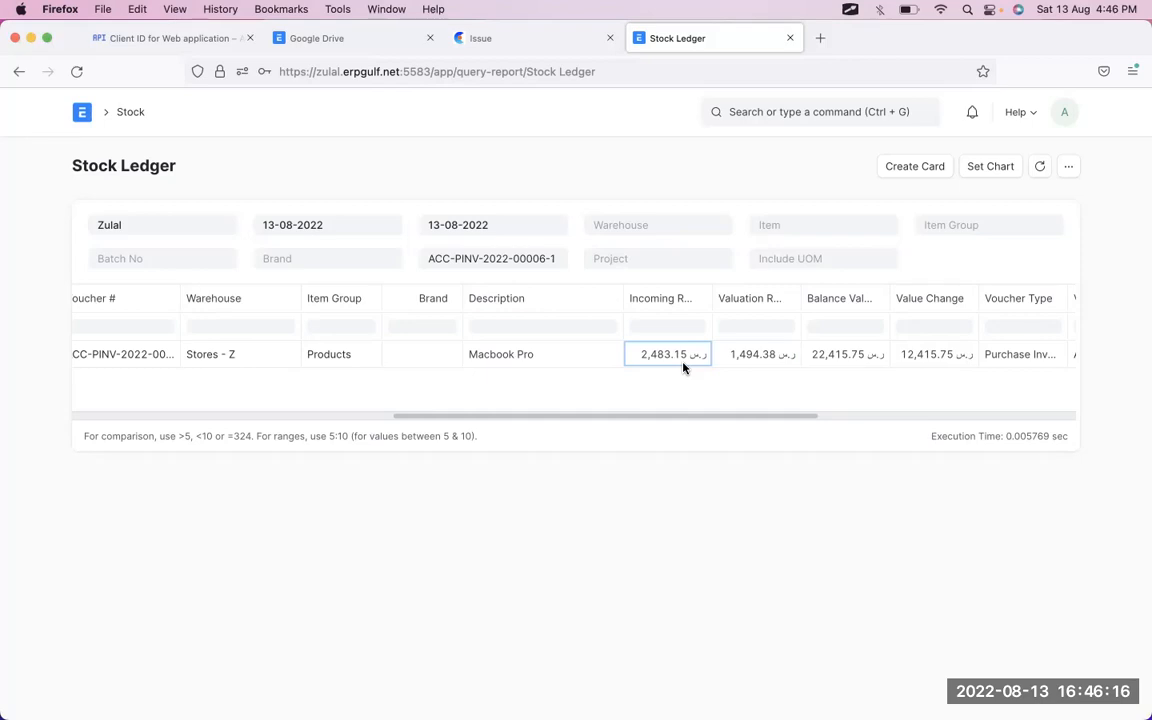
click(16, 71)
scroll(781, 442, down, 15)
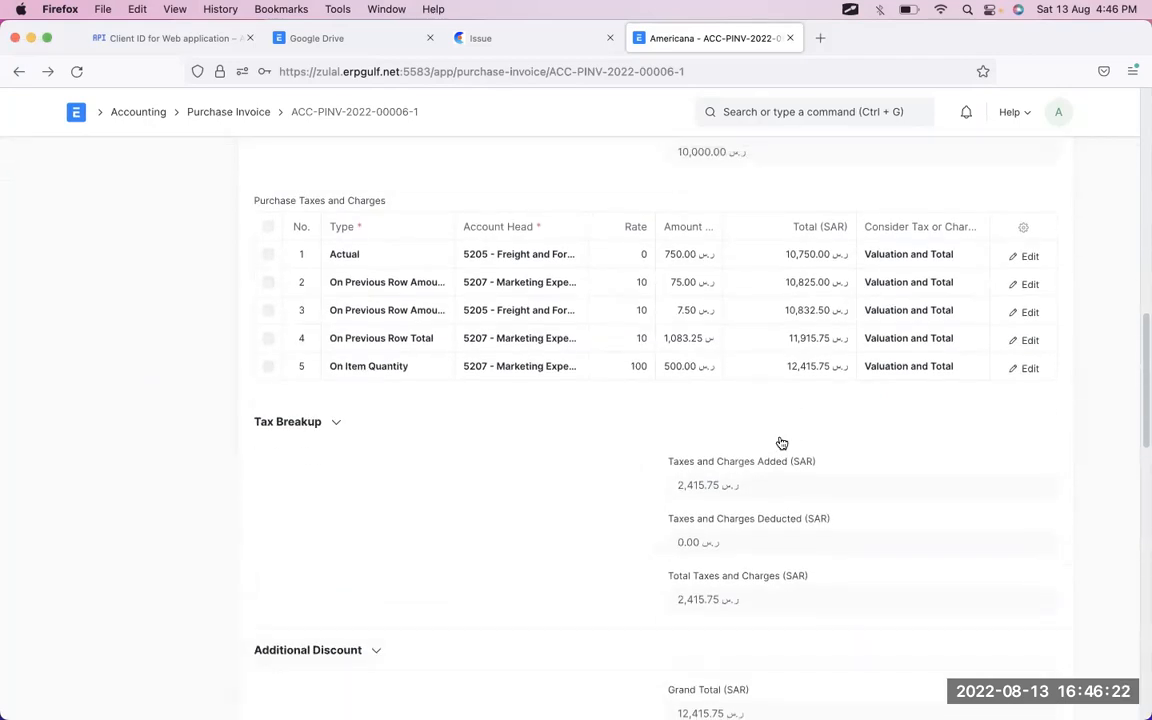
scroll(781, 442, down, 5)
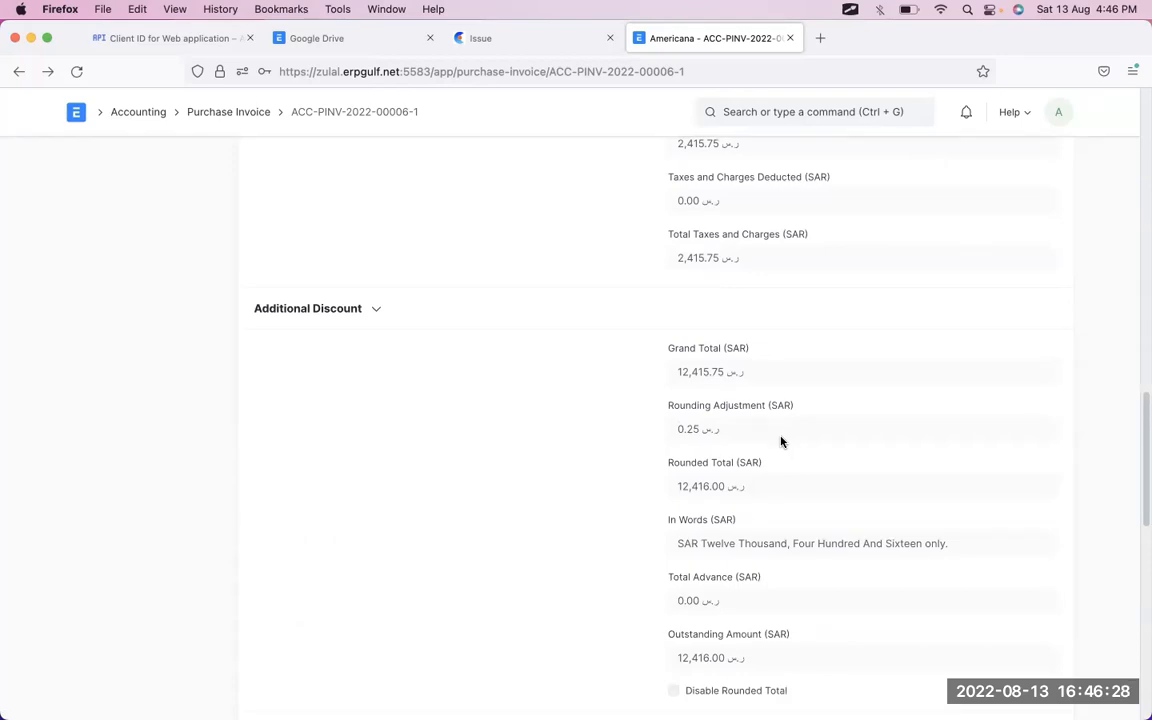
scroll(781, 442, up, 15)
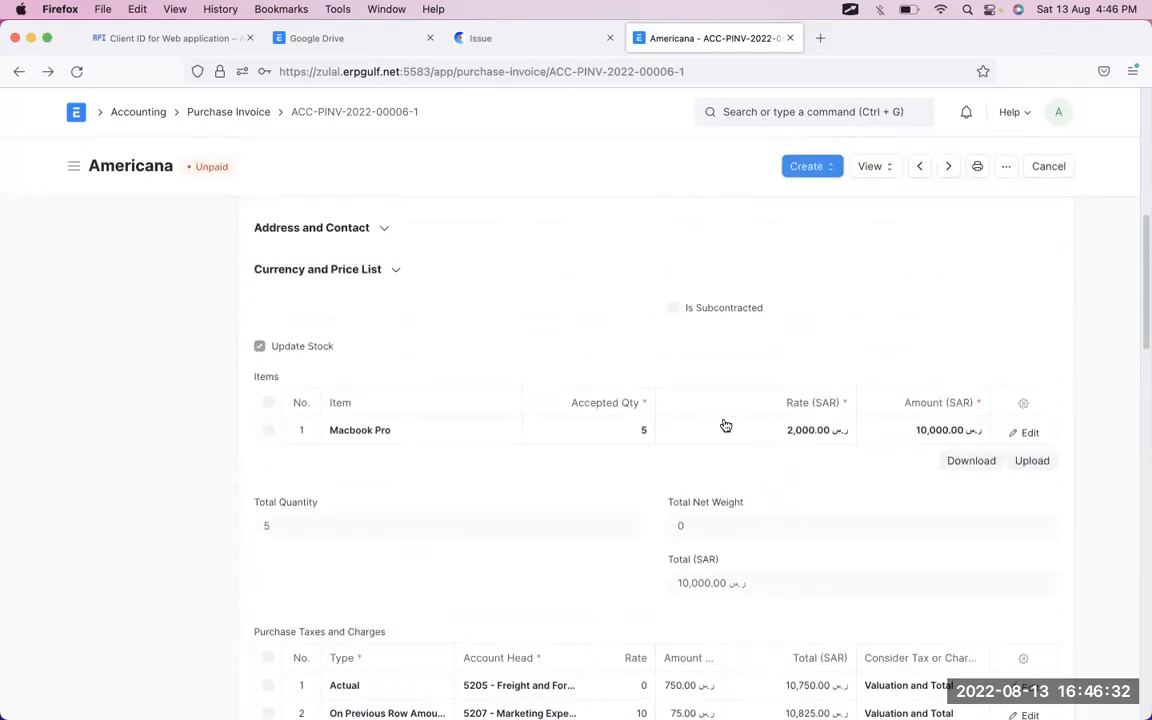
- Glance at the cancelled original, return to the amended invoice, and open its View menu
click(19, 72)
click(47, 72)
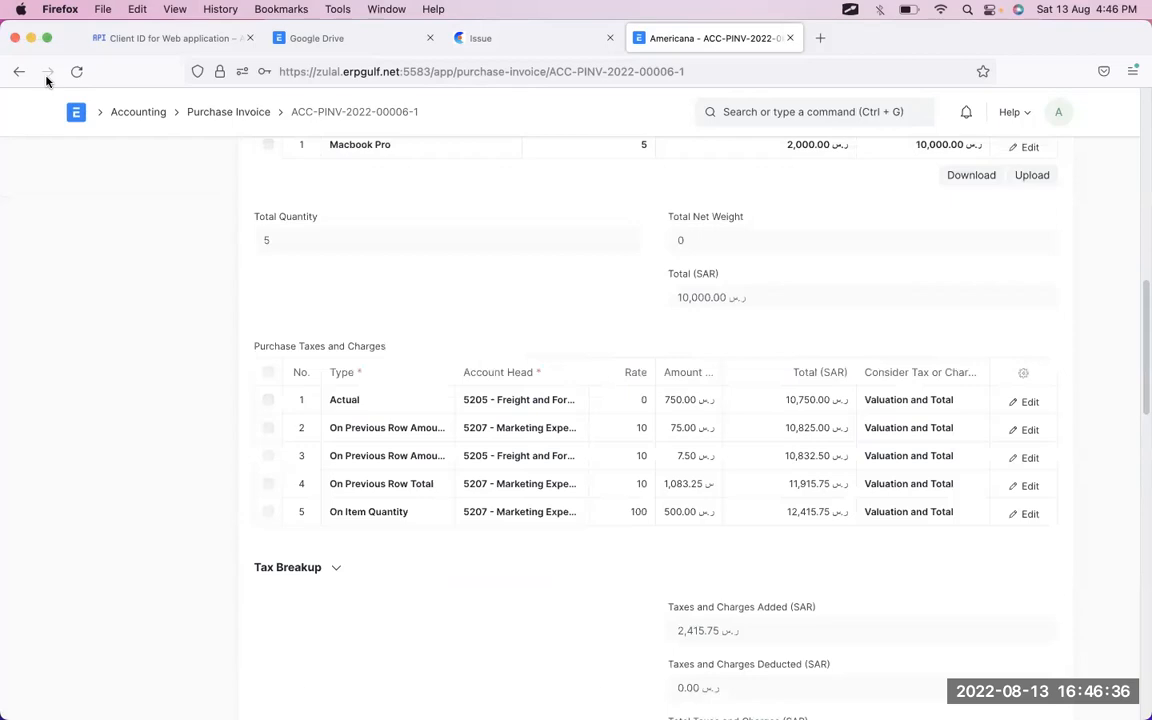
scroll(853, 168, up, 10)
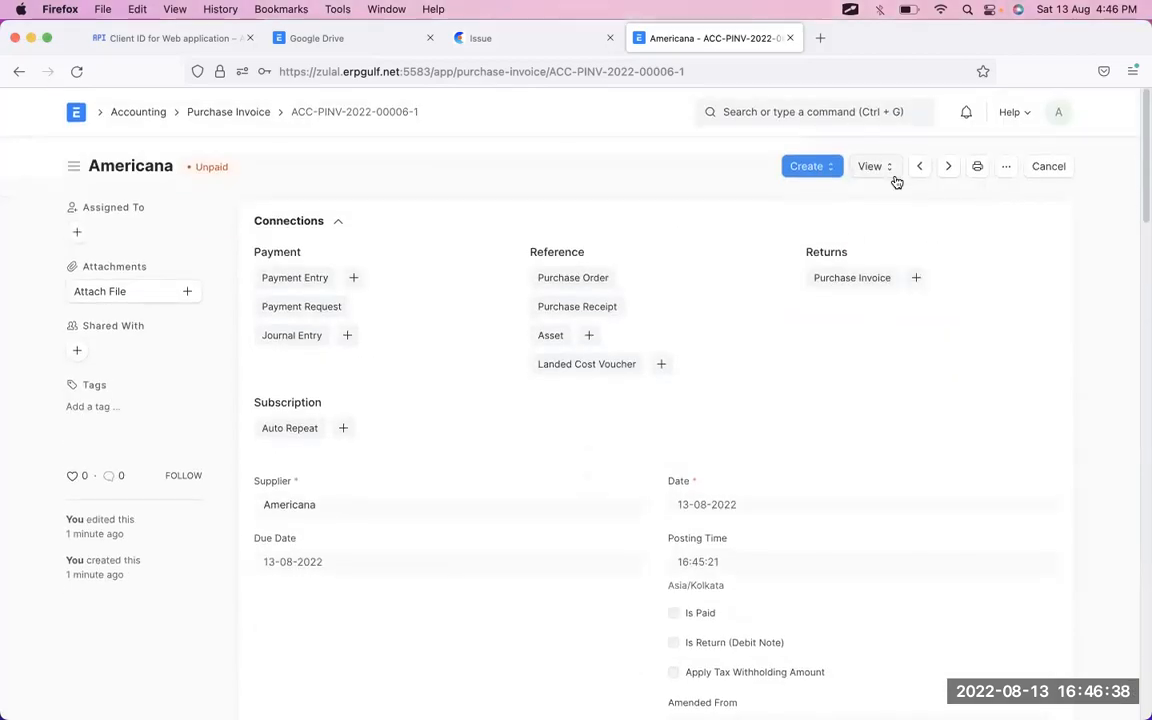
click(886, 176)
click(896, 229)
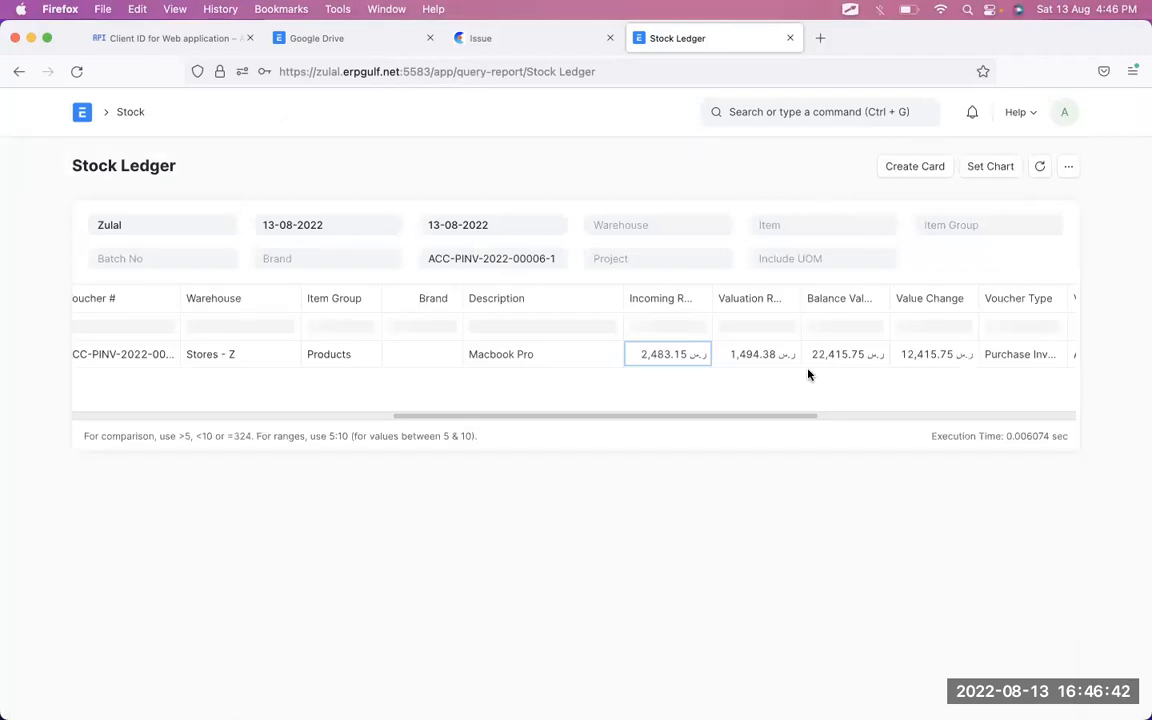
scroll(809, 374, right, 5)
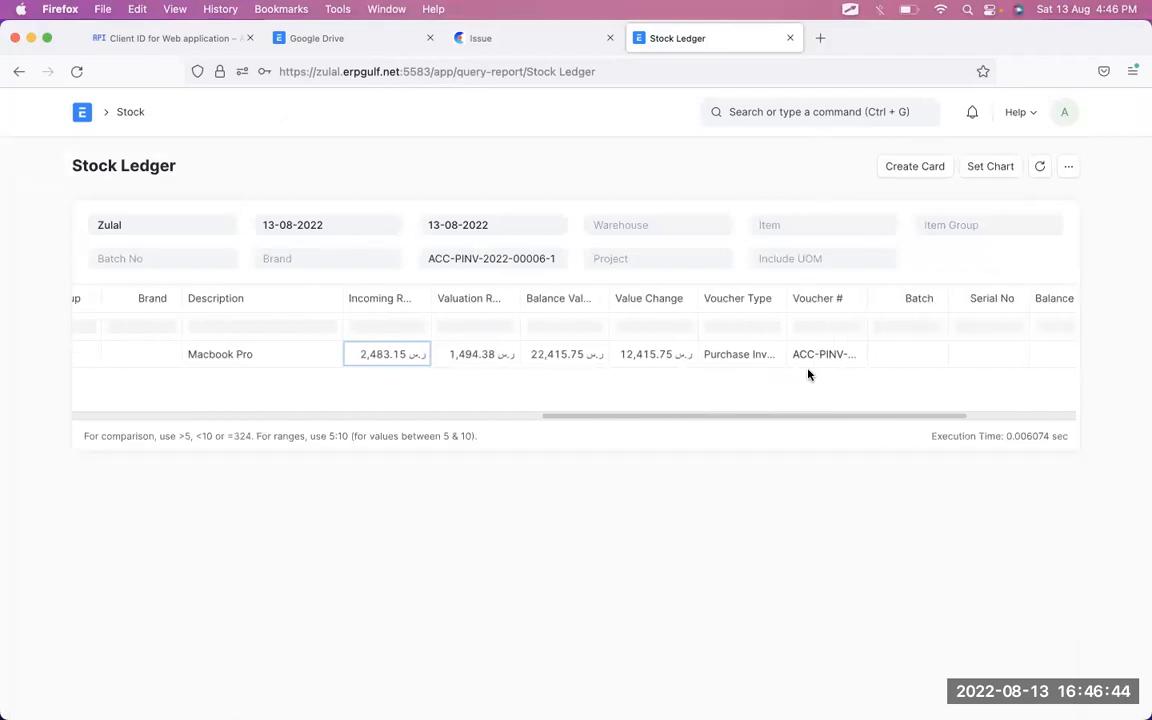
scroll(809, 374, left, 10)
scroll(809, 374, right, 3)
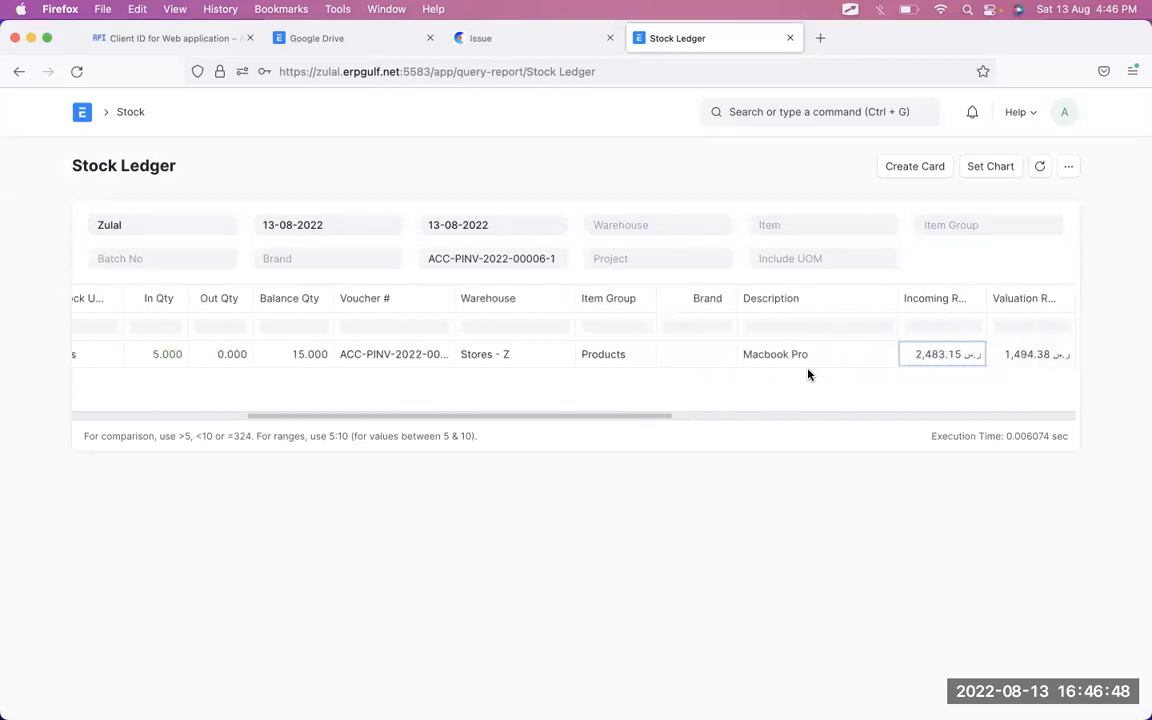
scroll(809, 374, right, 4)
scroll(809, 374, right, 1)
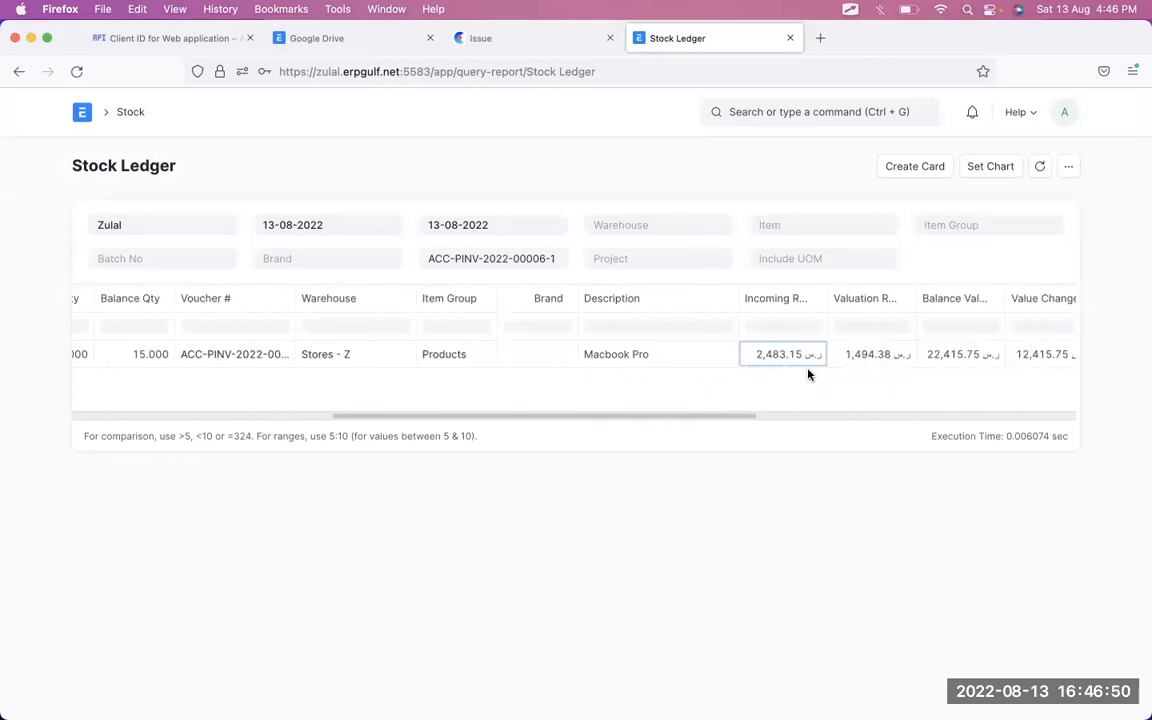
click(16, 73)
scroll(787, 560, down, 10)
- Review the invoice and open its Stock Ledger report
scroll(787, 565, down, 5)
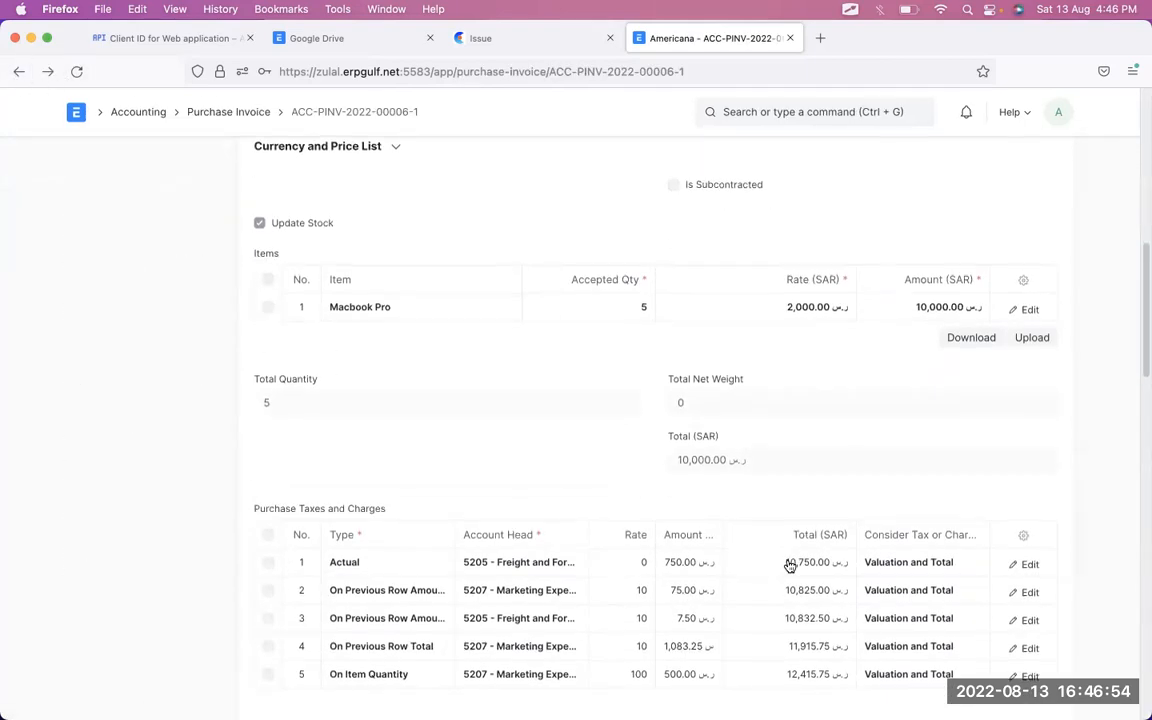
scroll(789, 566, down, 8)
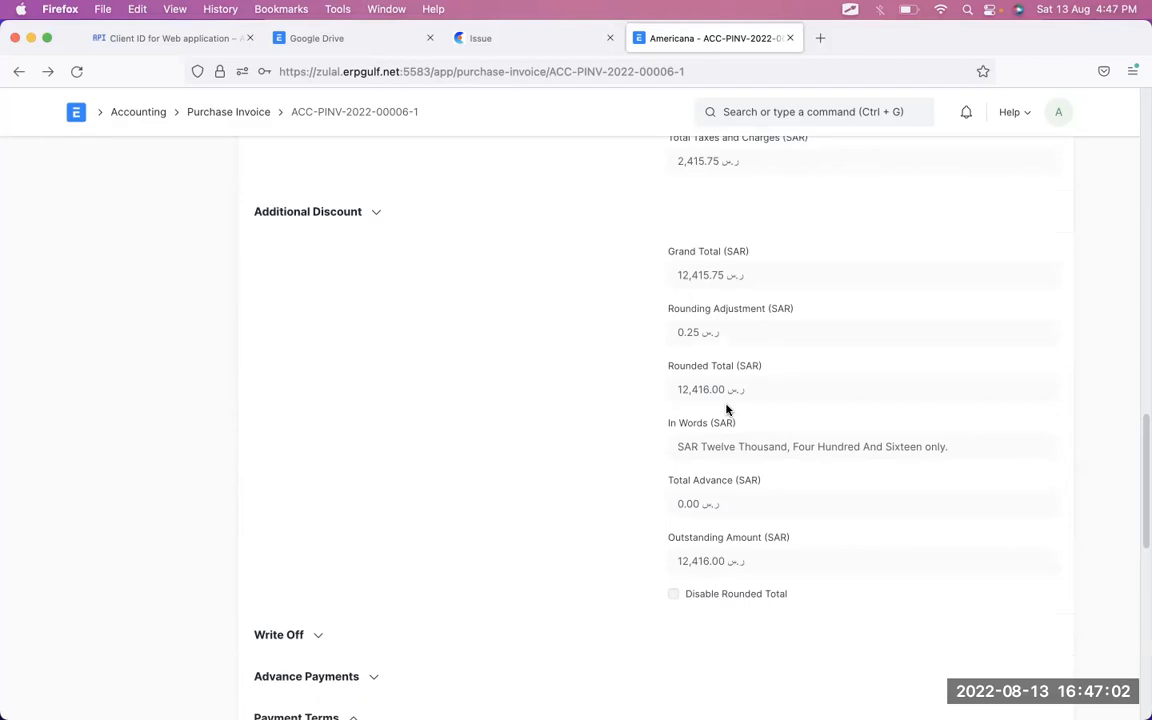
scroll(727, 409, up, 1)
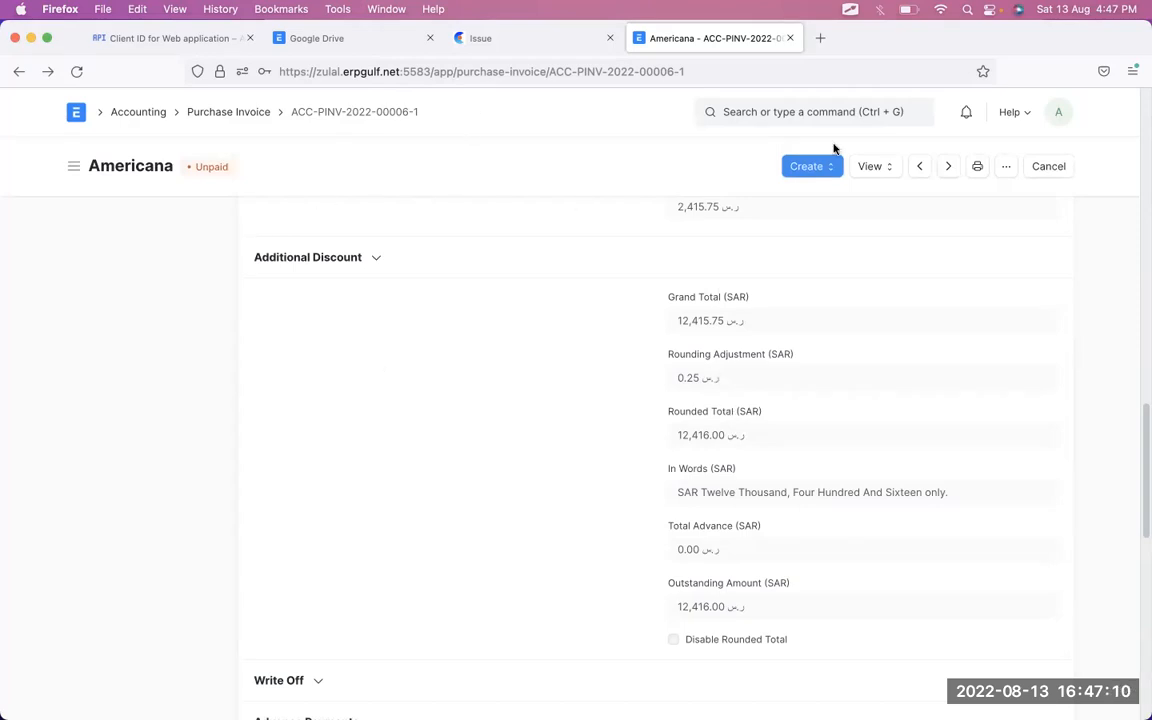
click(868, 166)
click(888, 230)
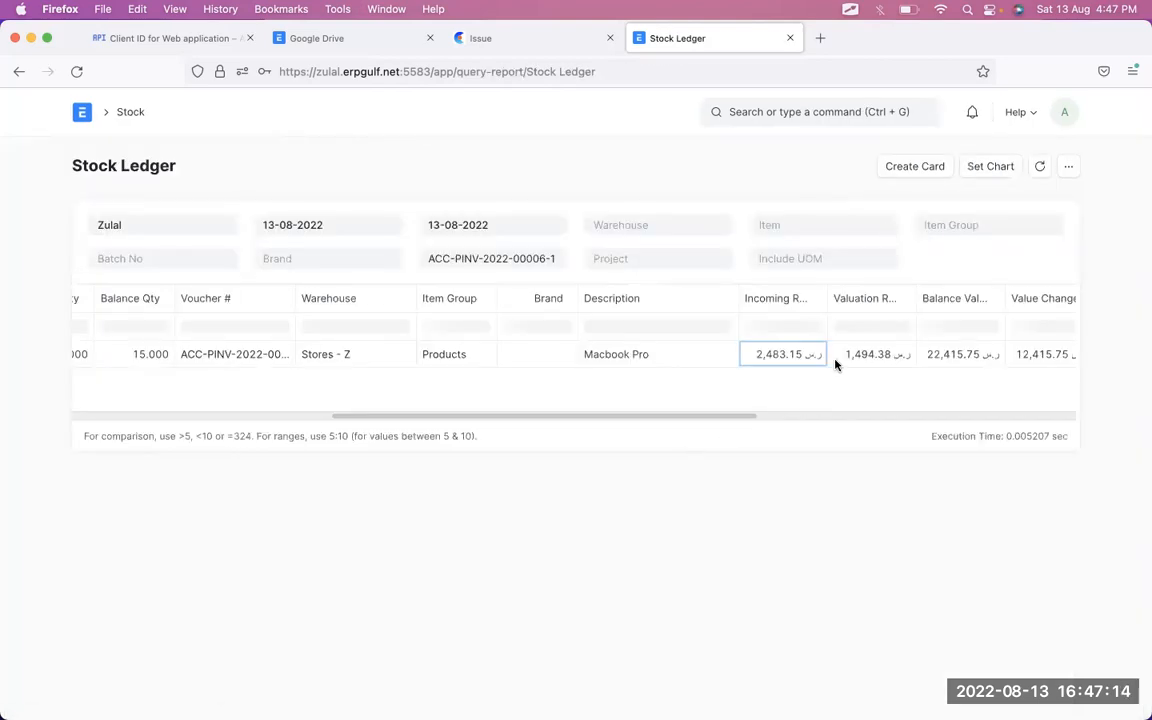
- Check the 1,494.38 valuation rate and 22,415.75 balance value, then switch browser windows
click(878, 355)
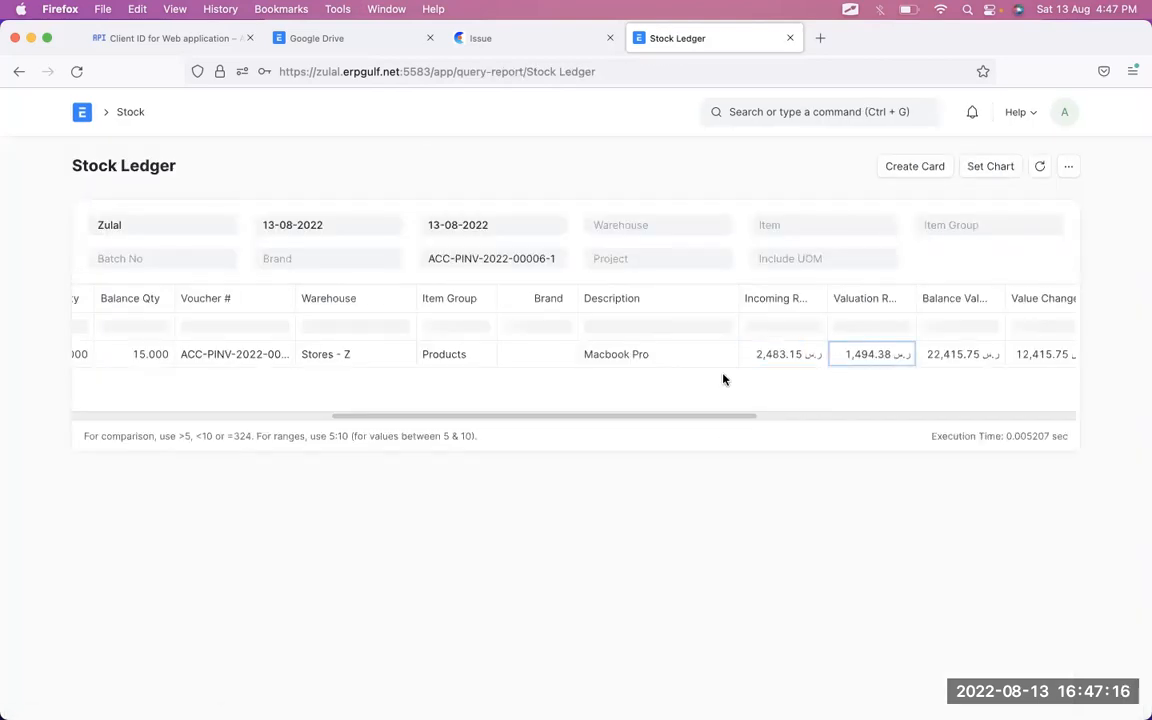
click(957, 362)
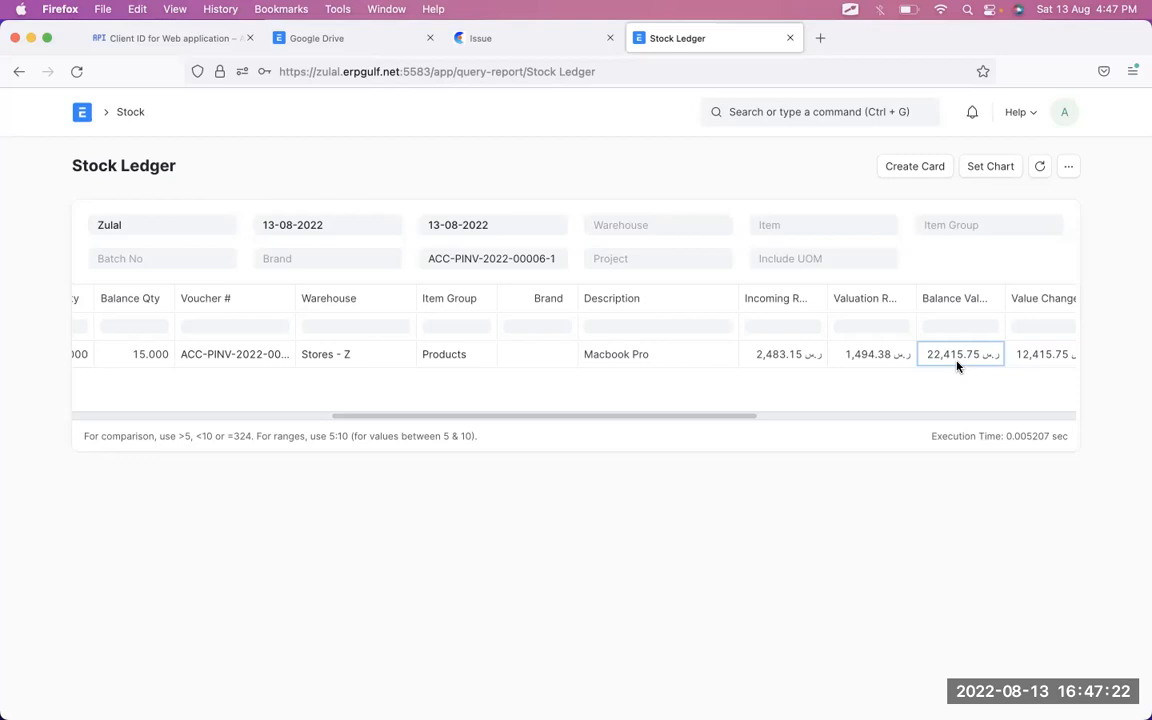
key(ctrl+Right)
- Find and open the Chart of Accounts through the search bar
click(845, 101)
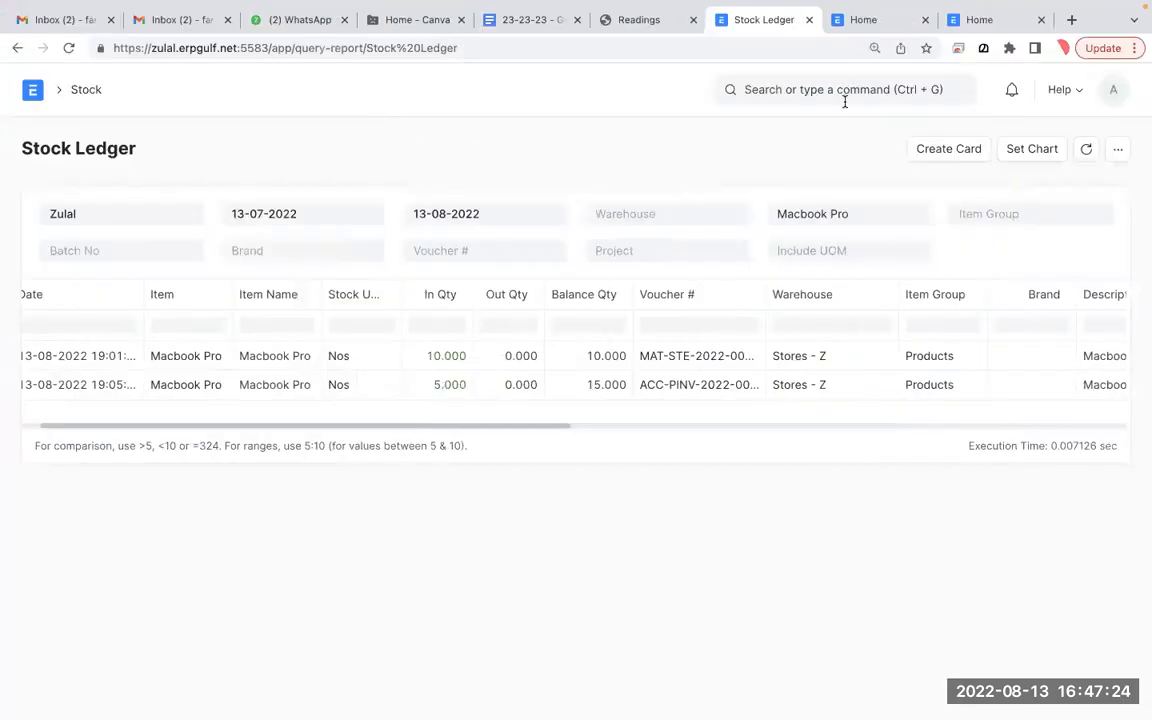
text(cgha)
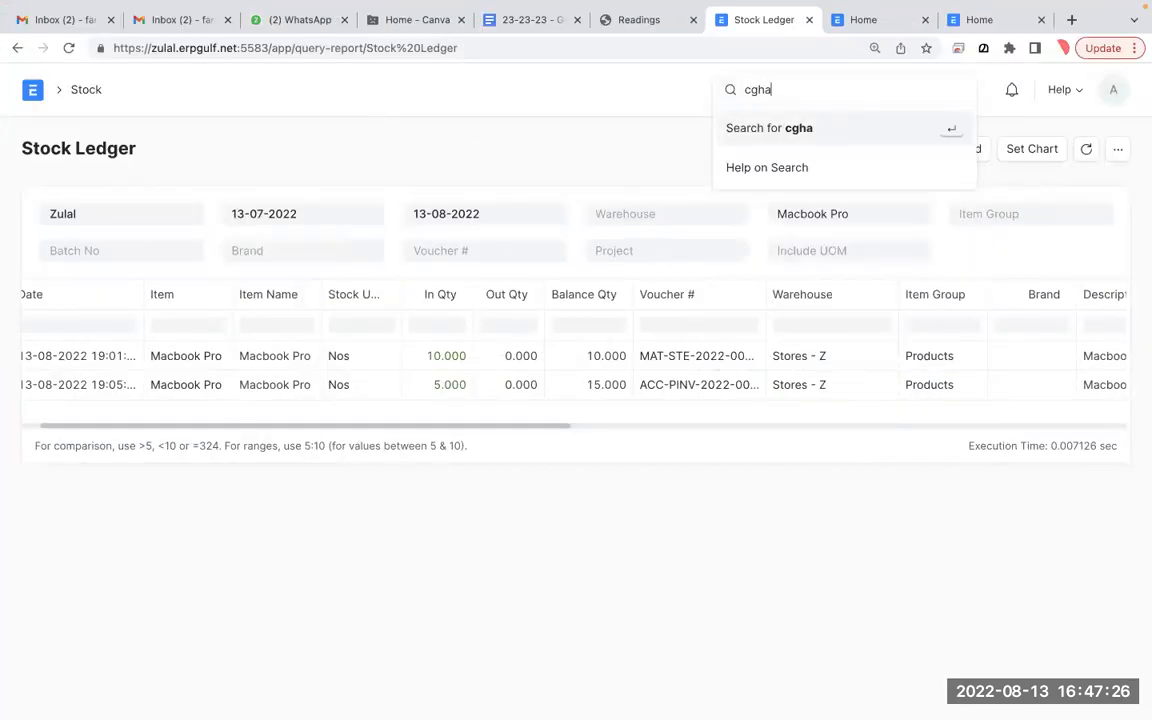
click(879, 62)
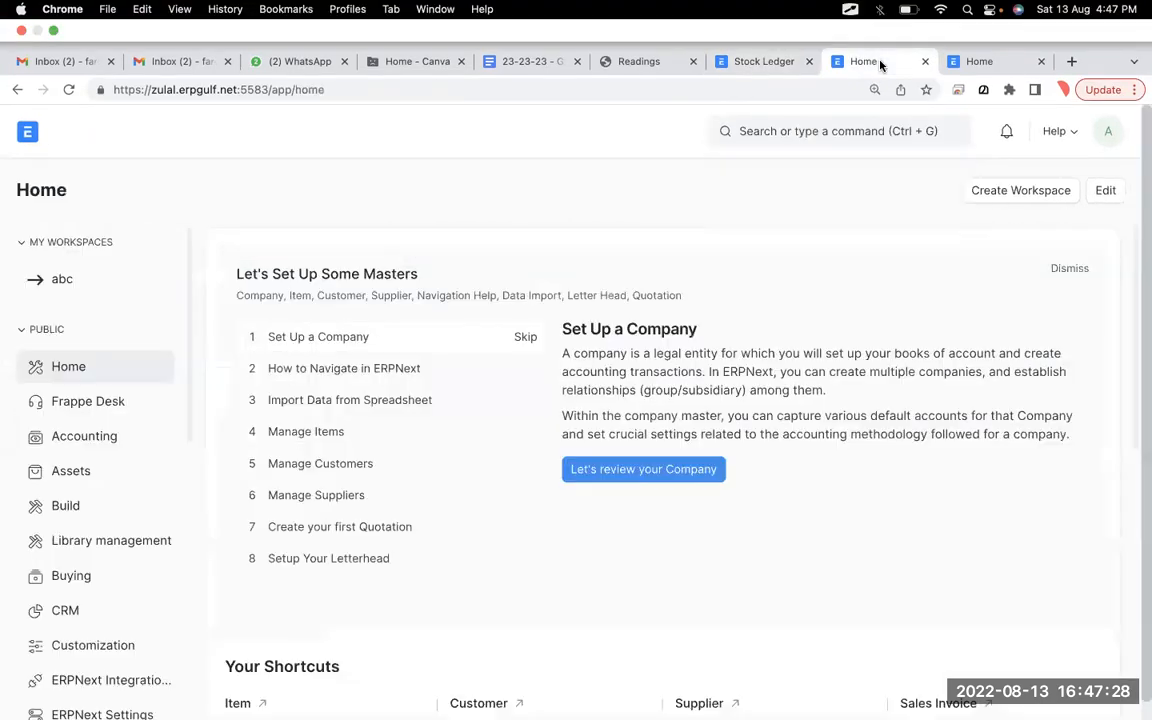
click(869, 100)
text(chart )
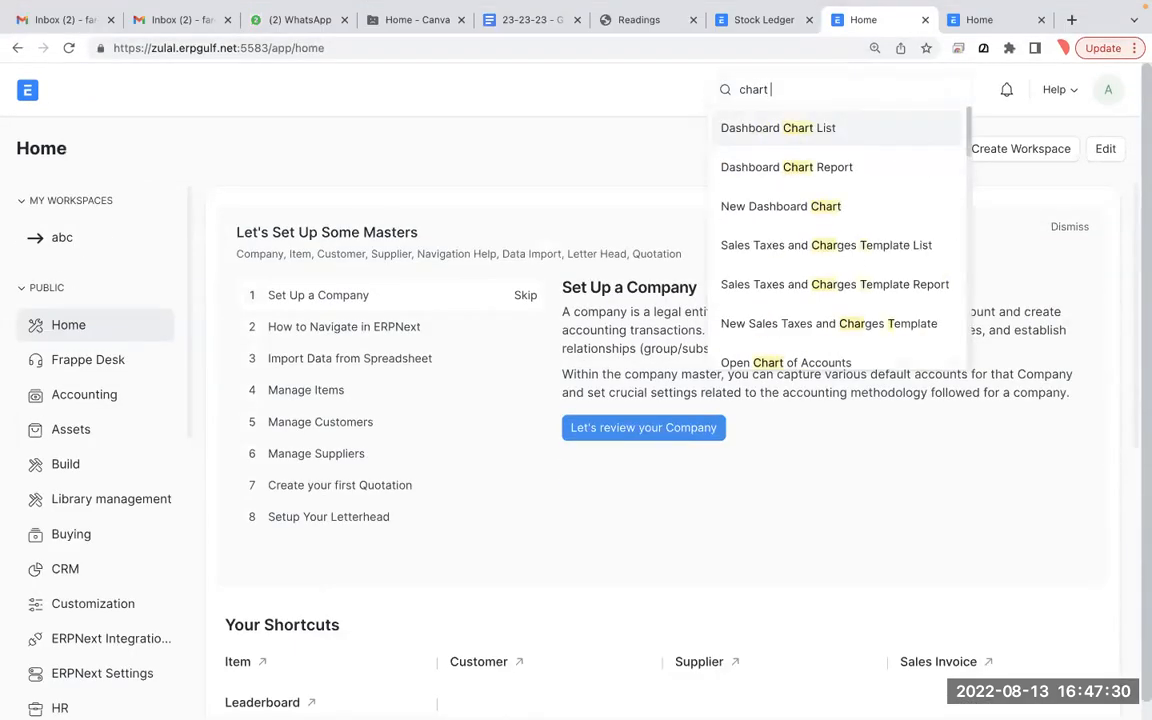
text(of acc)
click(860, 133)
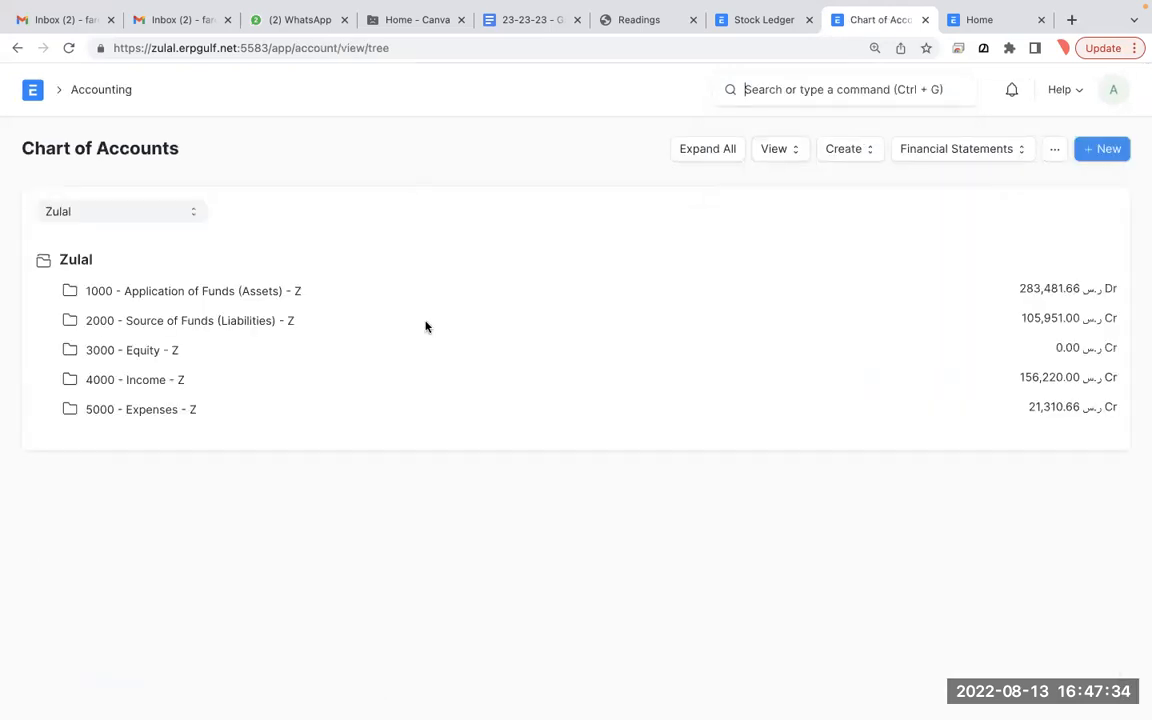
- Expand the asset tree to 1410 - Stock In Hand and open its ledger
click(262, 324)
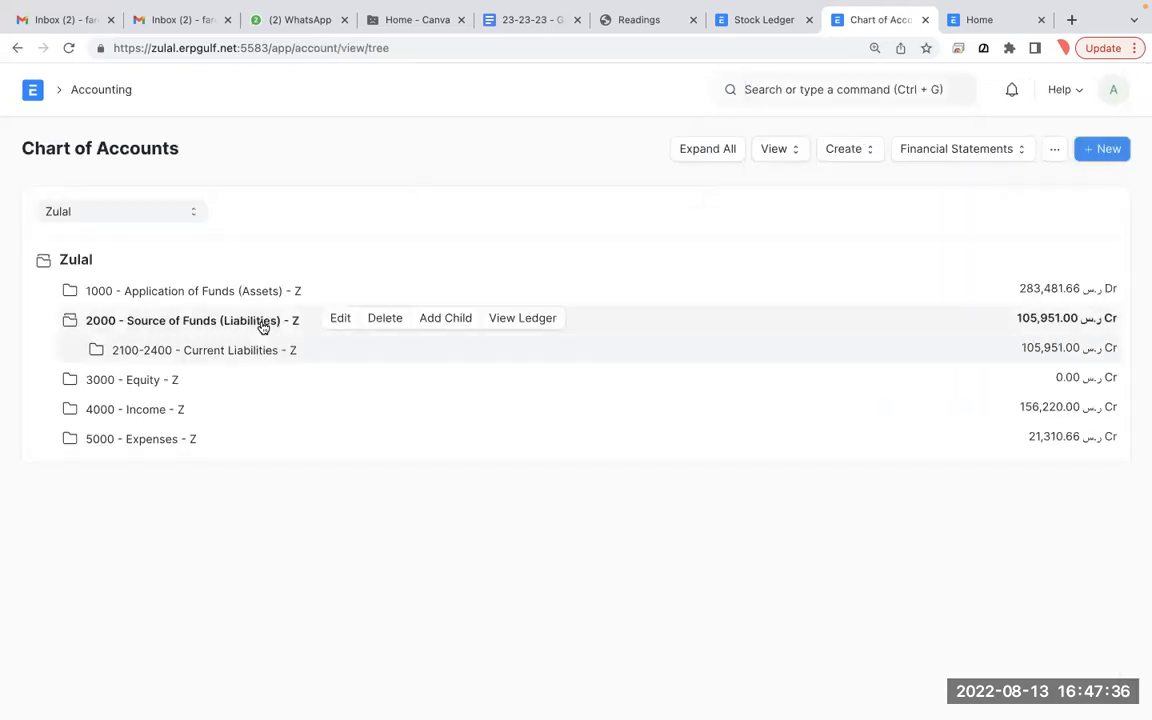
click(257, 350)
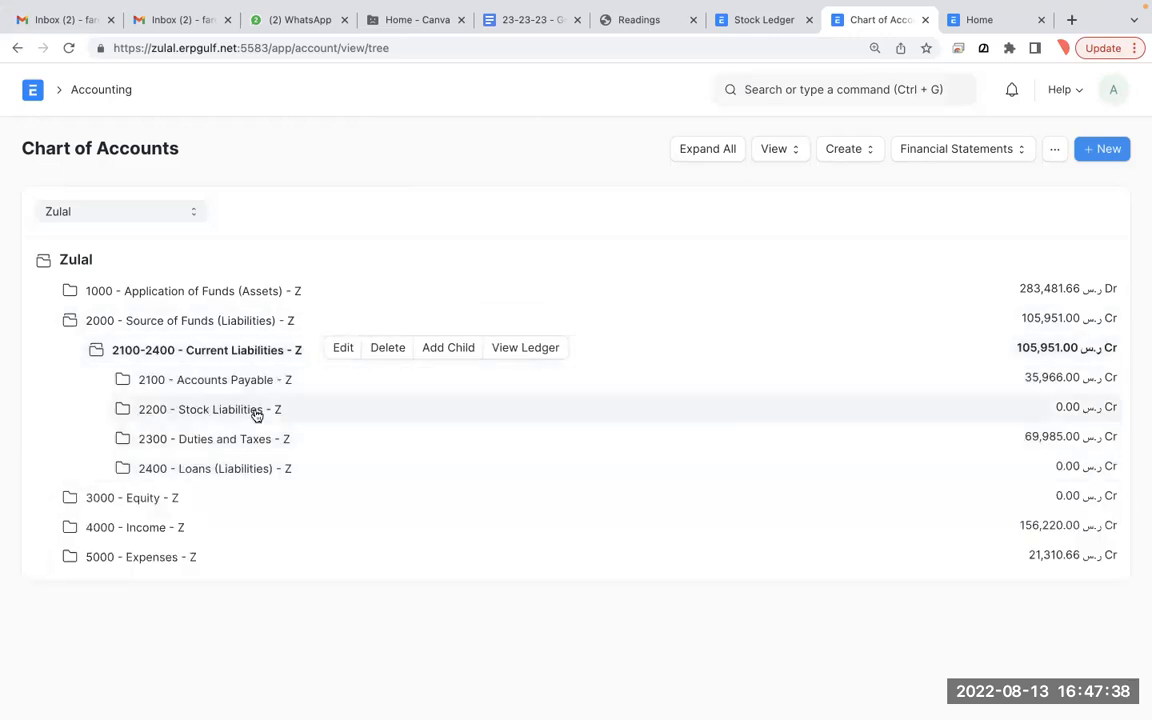
click(247, 296)
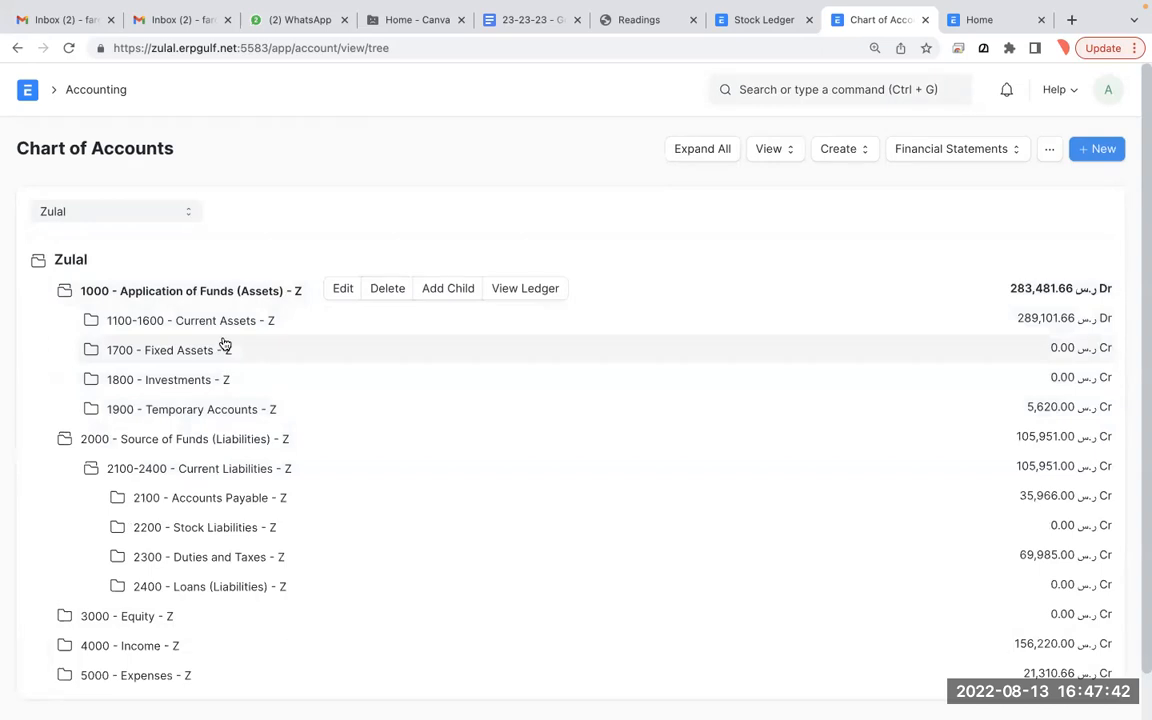
click(226, 334)
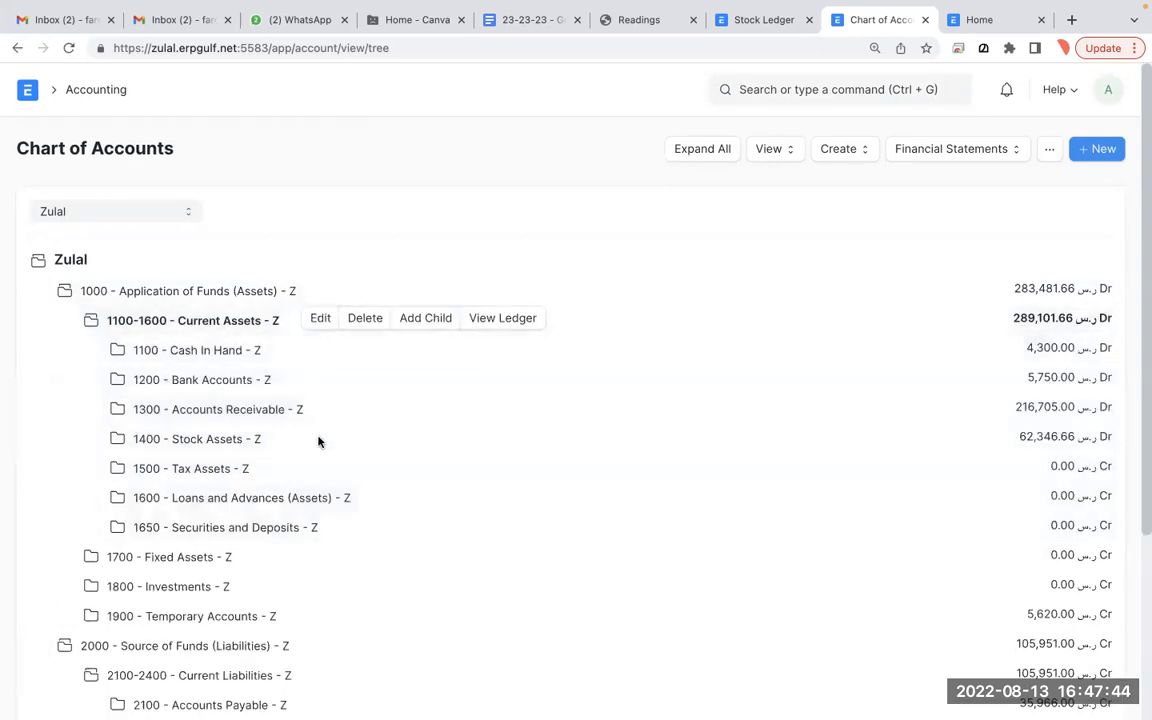
click(227, 441)
click(240, 469)
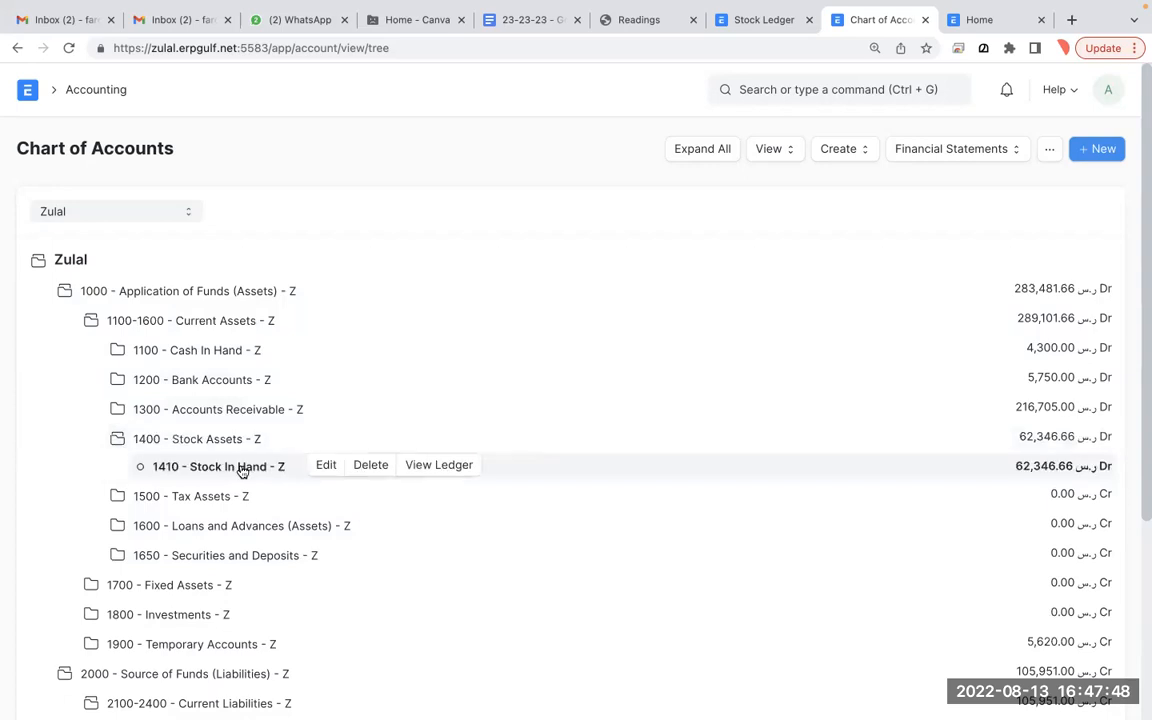
click(440, 466)
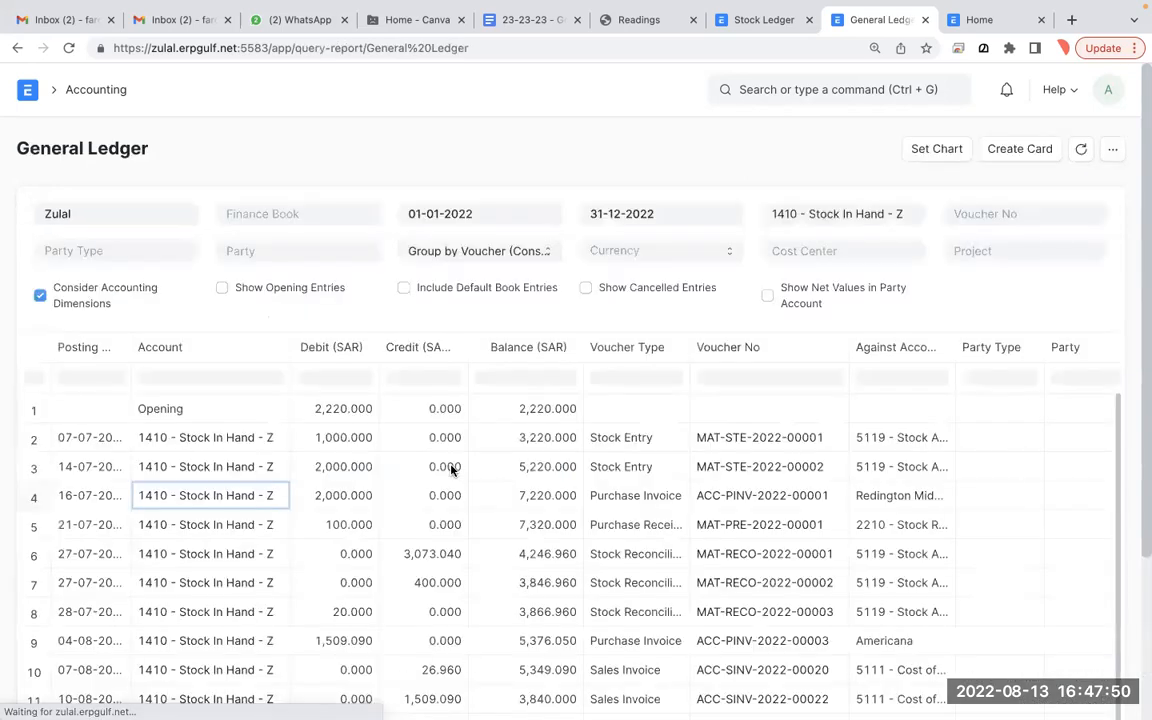
- Scroll through the Stock In Hand ledger, then return to the Americana purchase invoice
scroll(450, 470, down, 3)
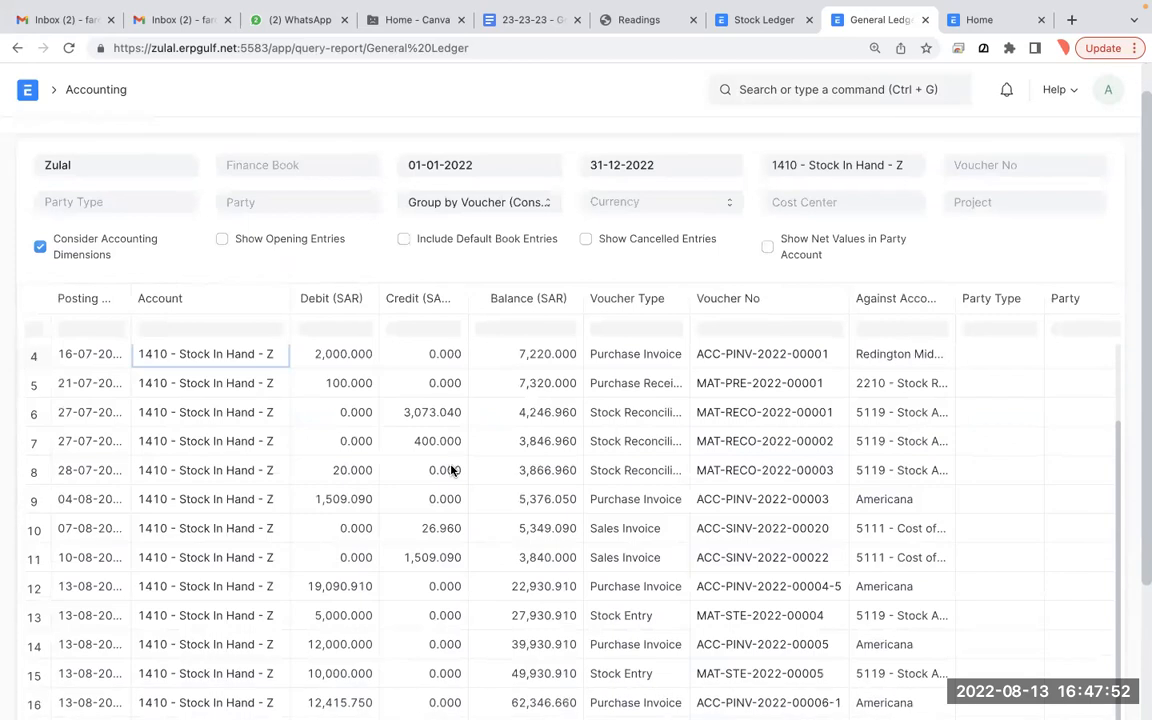
scroll(450, 470, down, 3)
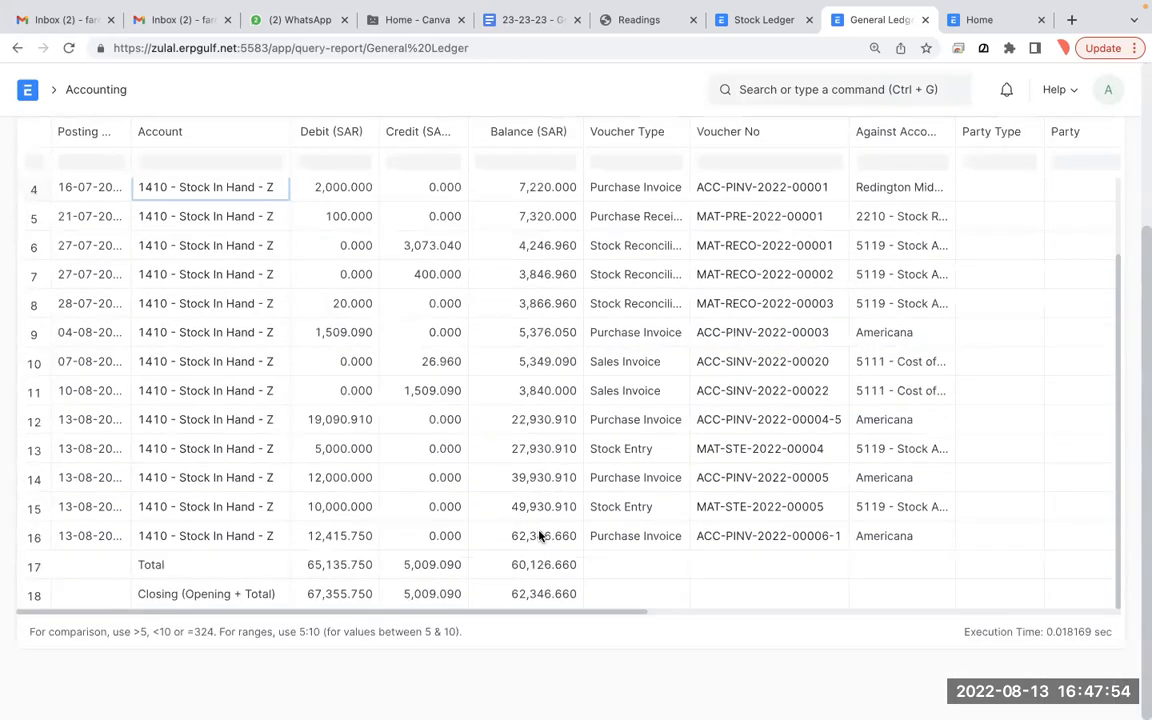
scroll(539, 537, up, 1)
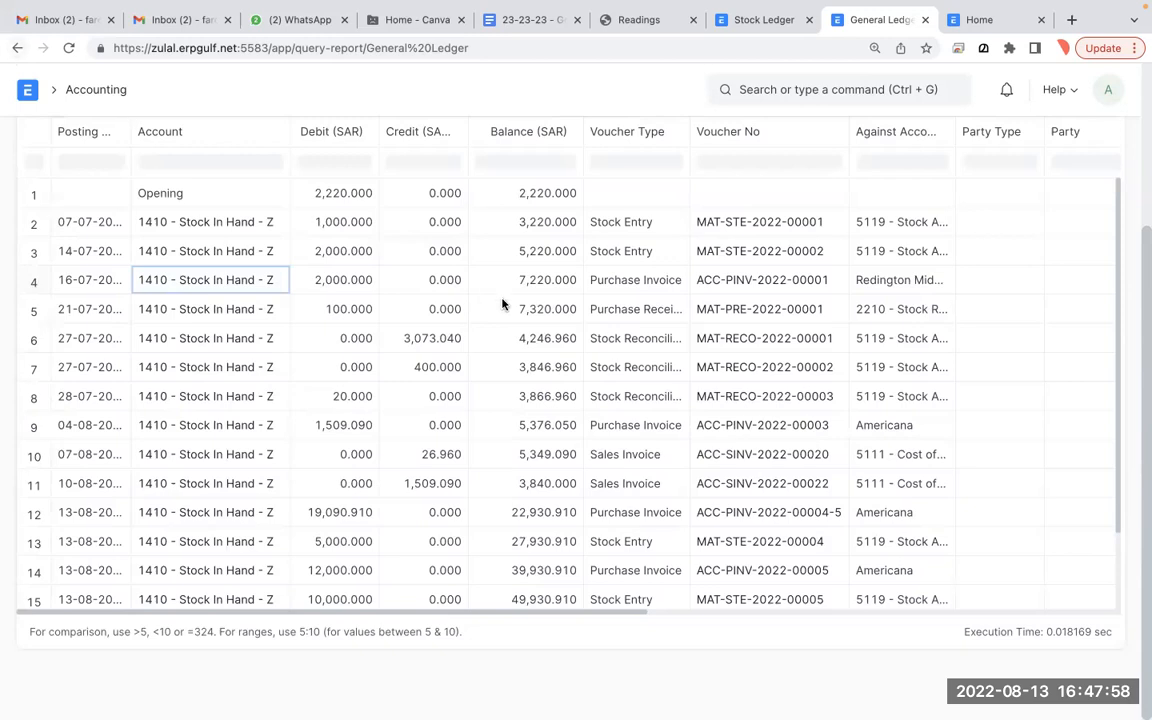
click(21, 48)
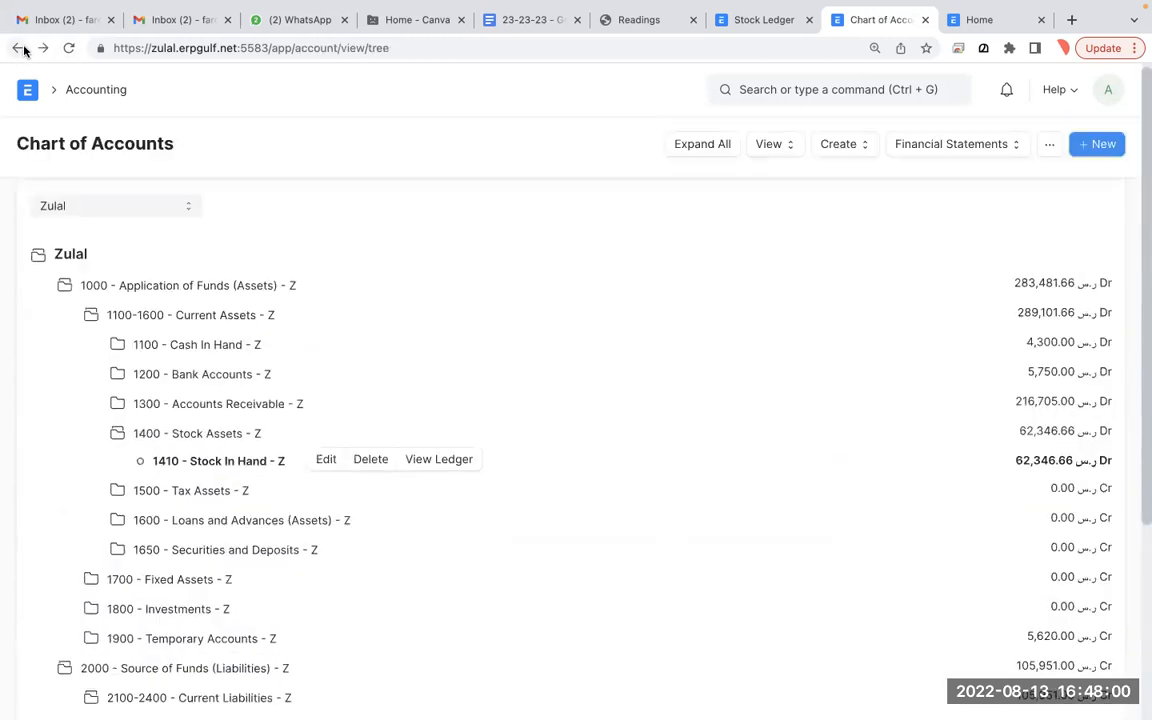
key(ctrl+Left)
click(16, 73)
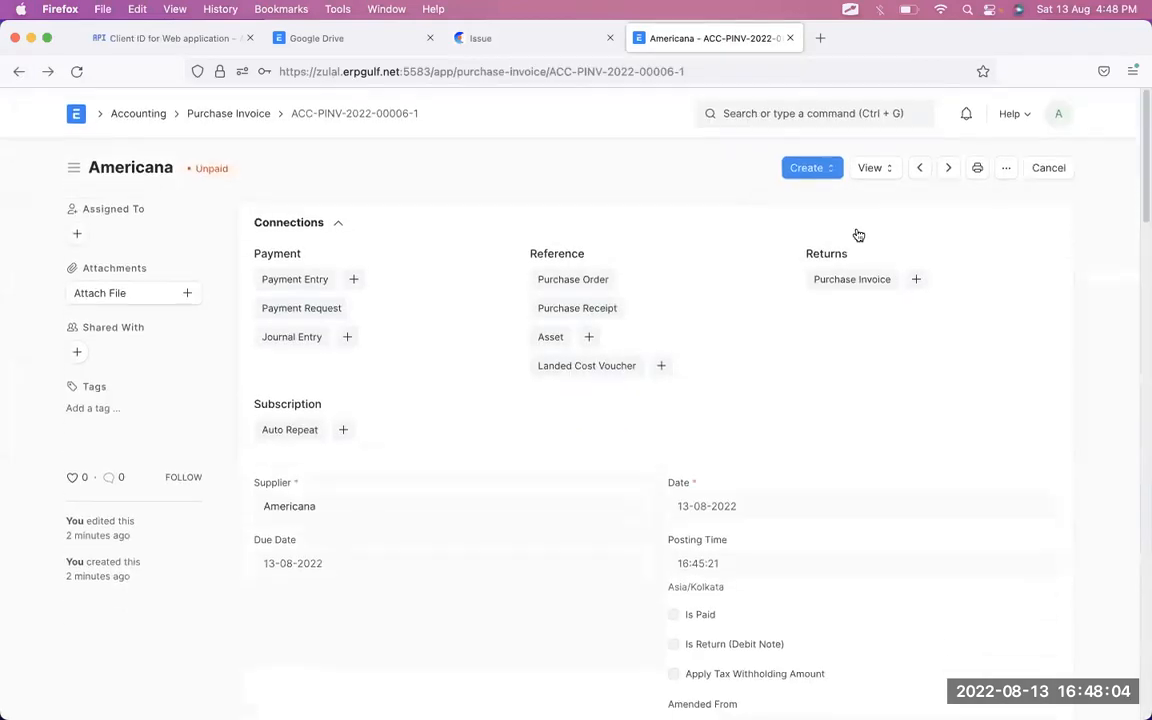
- Open the Accounting Ledger; check debits 12,415.750 stock, 757.500 freight, 1,658.250 marketing, 0.250 round-off
click(874, 169)
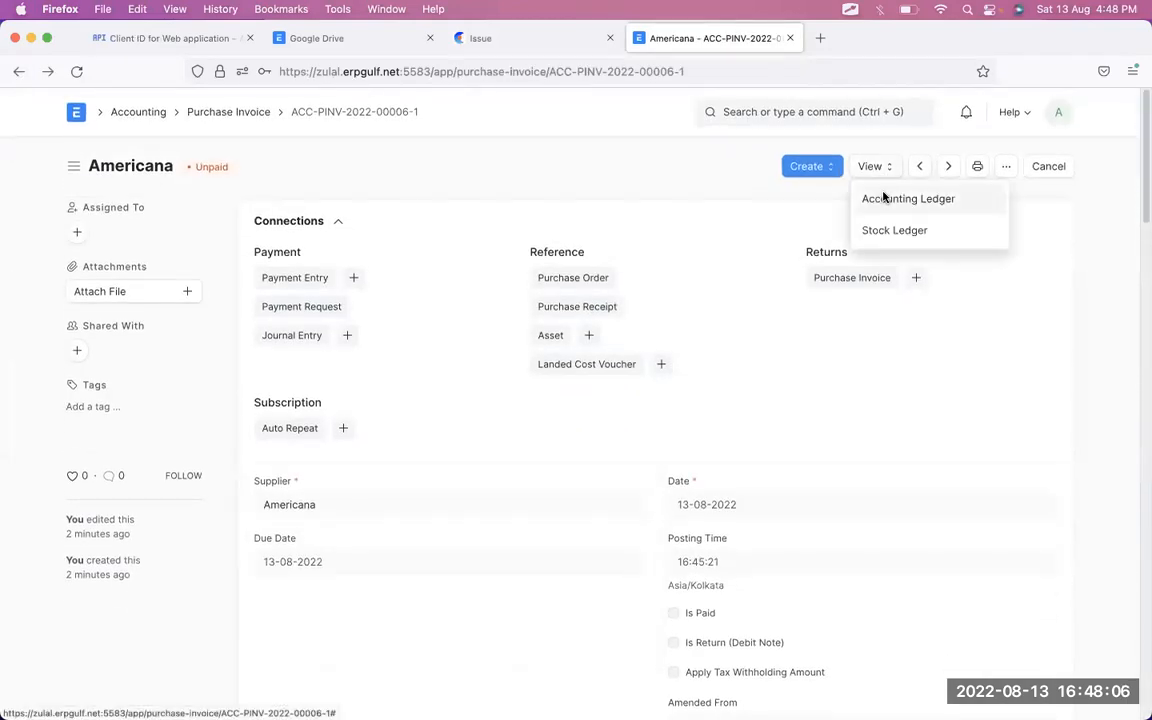
click(884, 198)
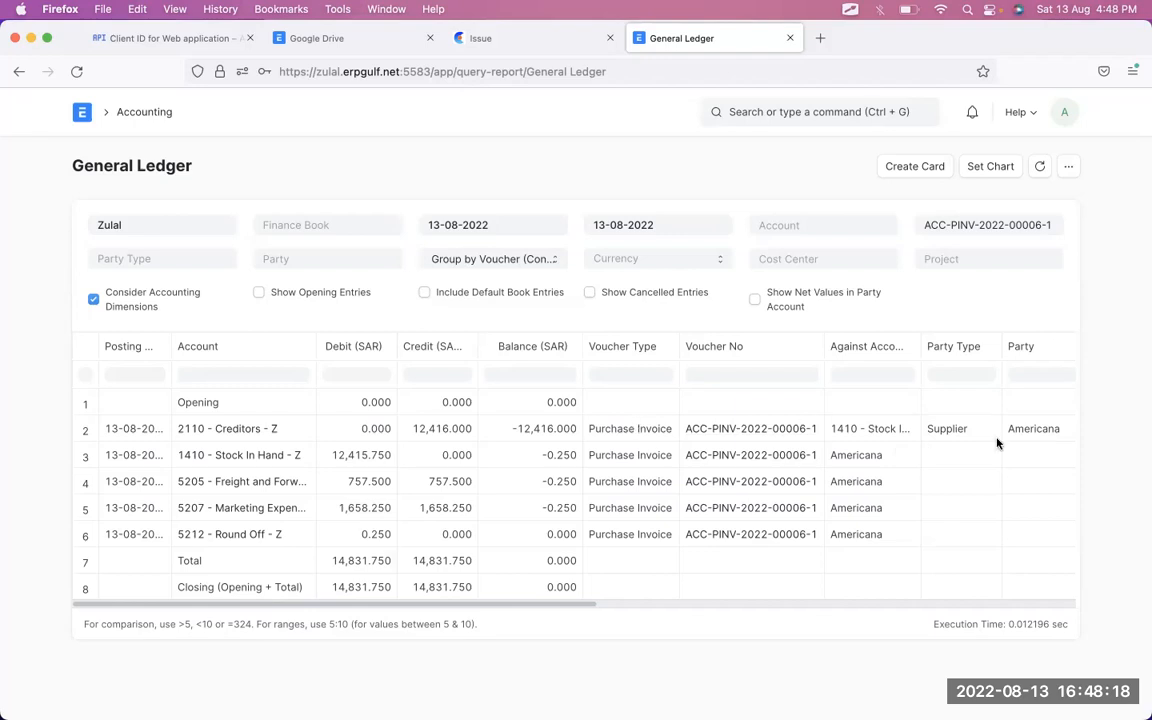
click(1025, 436)
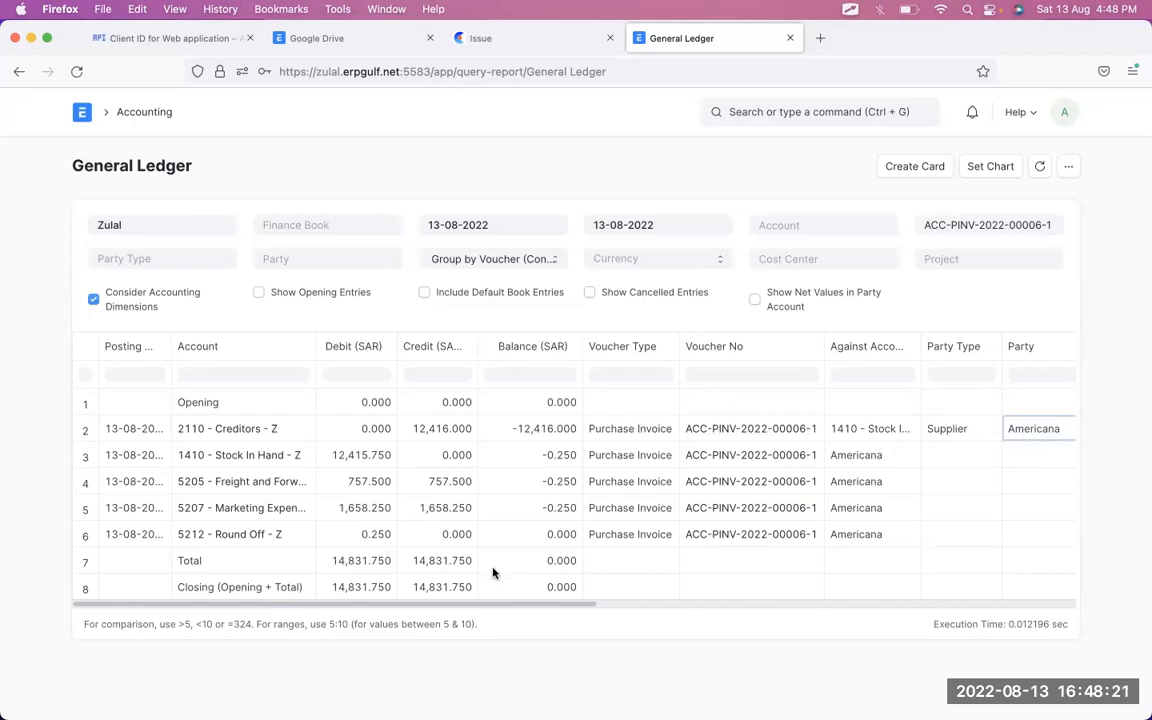
click(374, 463)
click(371, 489)
click(370, 510)
click(374, 538)
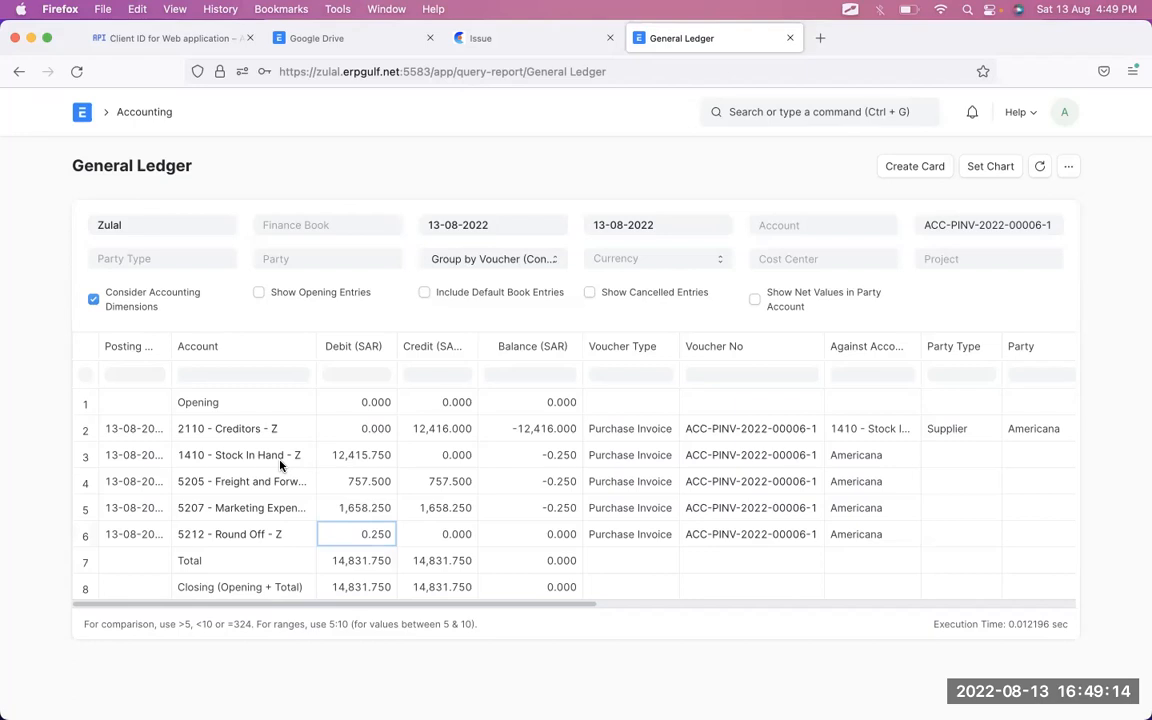
key(2)
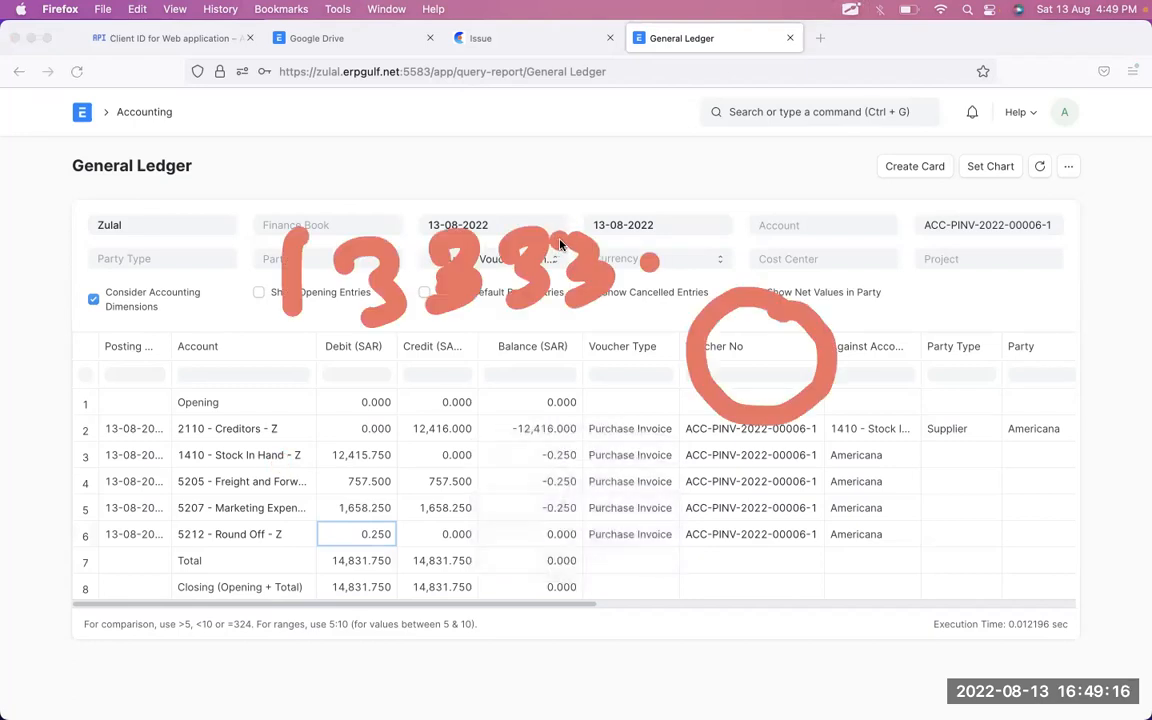
key(f)
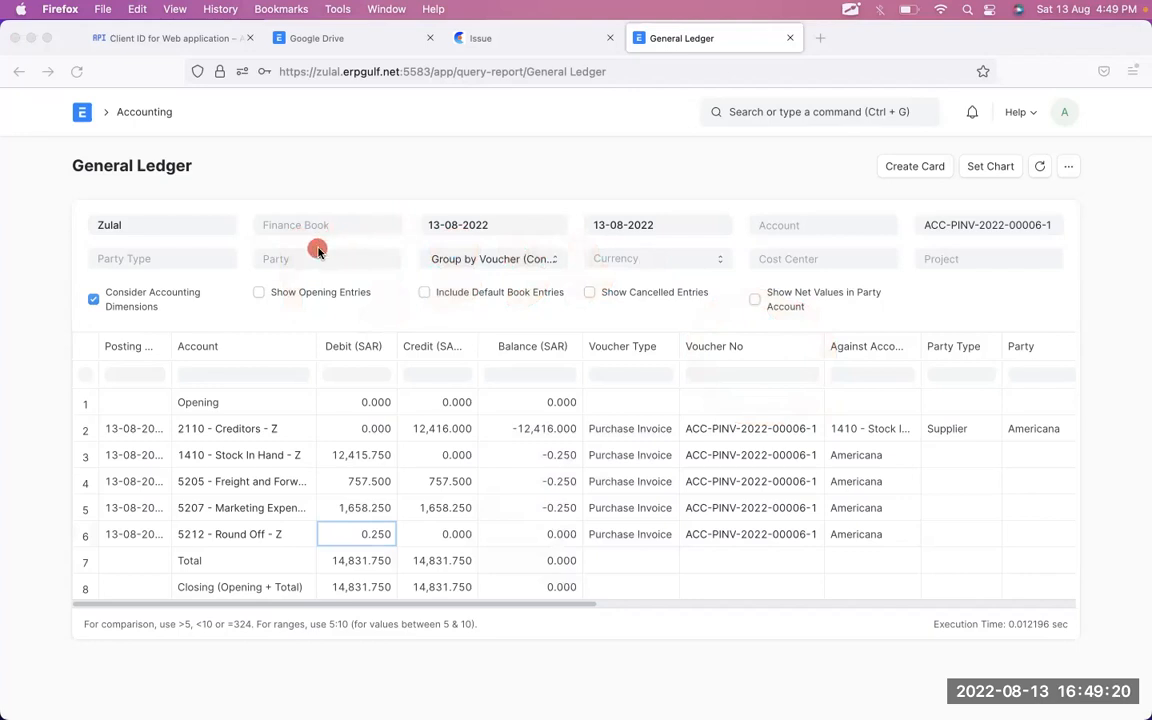
key(f)
mouse_move(296, 200)
mouse_down()
mouse_move(272, 225)
mouse_move(334, 266)
mouse_move(381, 234)
mouse_move(456, 238)
mouse_move(500, 212)
mouse_move(586, 211)
mouse_move(663, 239)
mouse_move(763, 203)
mouse_move(797, 172)
mouse_move(828, 211)
mouse_move(890, 211)
mouse_move(990, 268)
mouse_up()
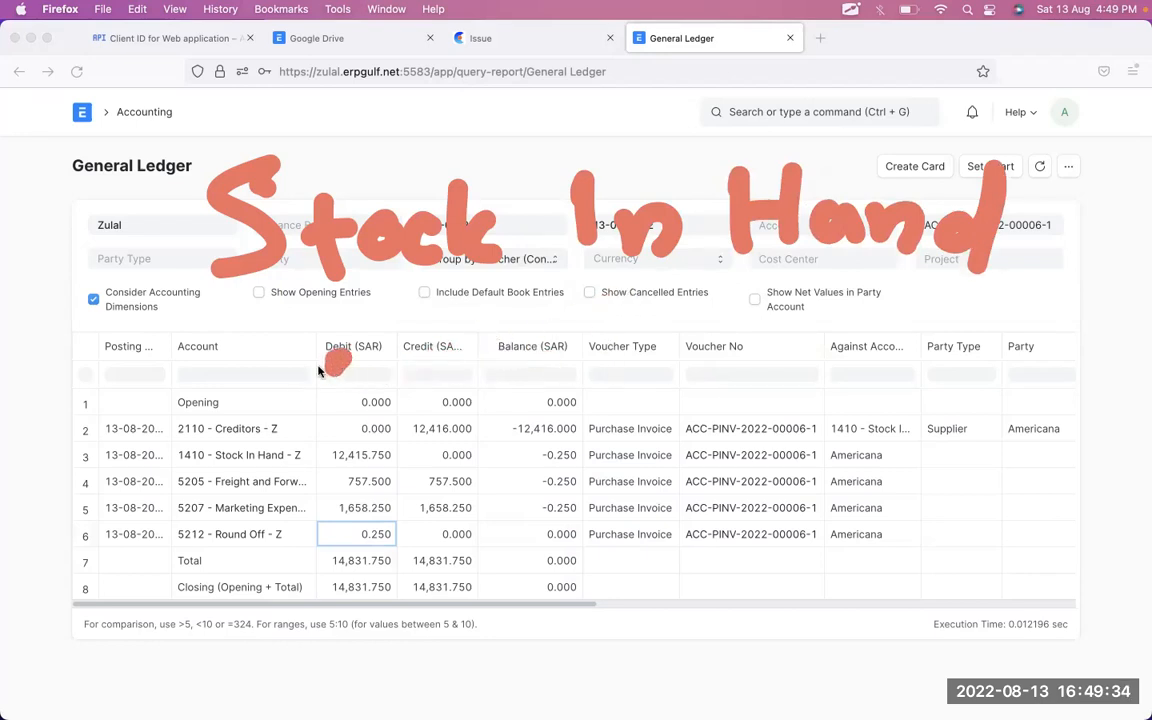
drag(330, 365, 318, 455)
drag(440, 410, 447, 445)
mouse_move(467, 362)
mouse_down()
mouse_move(468, 385)
mouse_move(545, 450)
mouse_up()
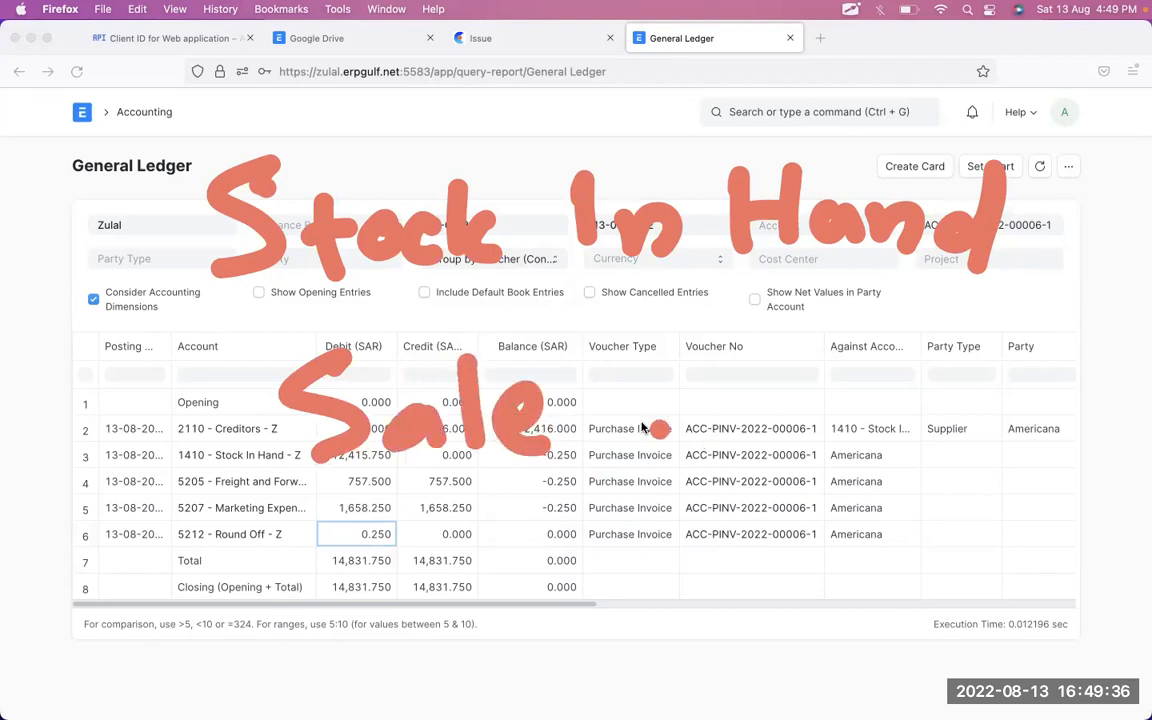
drag(390, 522, 402, 632)
drag(470, 575, 462, 600)
mouse_move(525, 555)
mouse_down()
mouse_move(500, 625)
mouse_move(560, 615)
mouse_up()
mouse_move(677, 583)
mouse_down()
mouse_move(720, 545)
mouse_move(735, 630)
mouse_up()
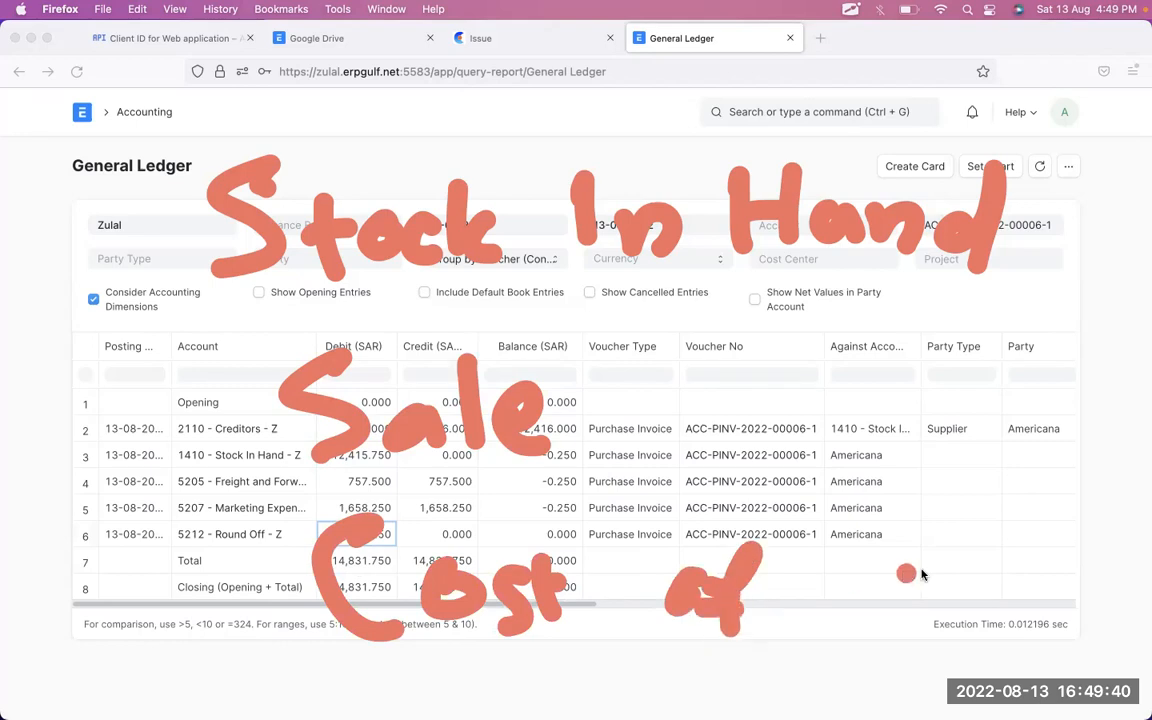
drag(898, 512, 860, 598)
drag(895, 560, 933, 584)
mouse_move(965, 510)
mouse_down()
mouse_move(972, 600)
mouse_move(1025, 598)
mouse_up()
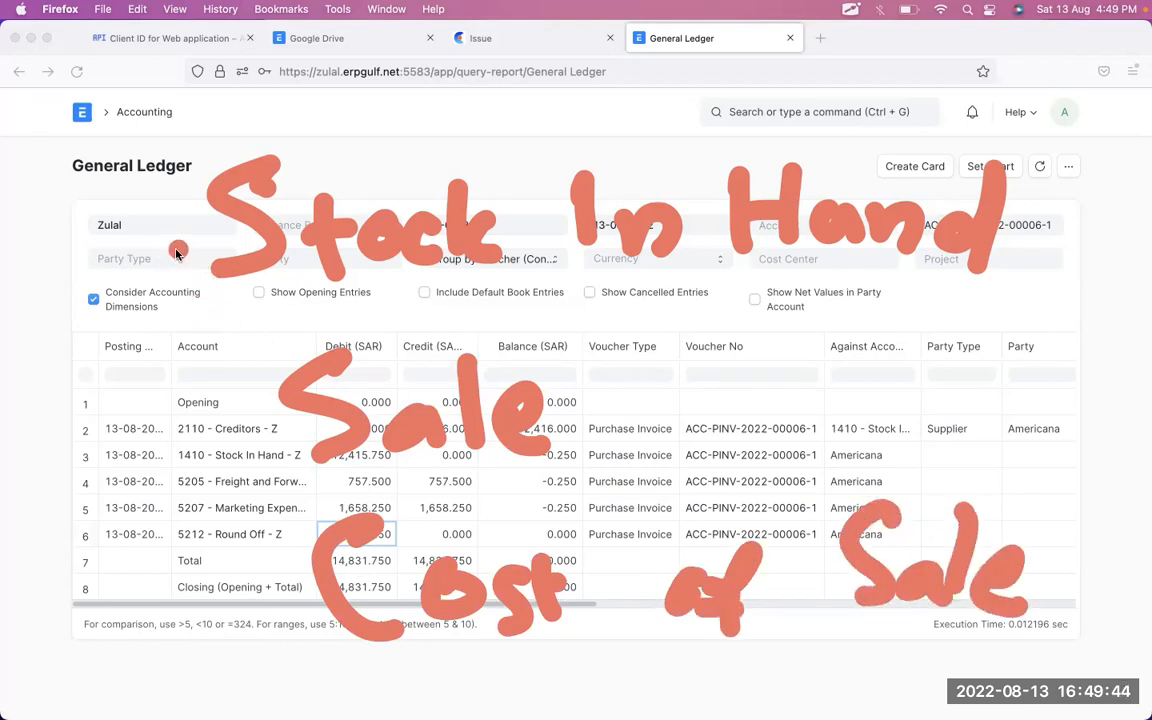
mouse_move(186, 250)
mouse_down()
mouse_move(74, 370)
mouse_move(181, 594)
mouse_move(218, 604)
mouse_up()
mouse_move(214, 561)
mouse_down()
mouse_move(228, 588)
mouse_move(168, 635)
mouse_up()
drag(117, 228, 146, 322)
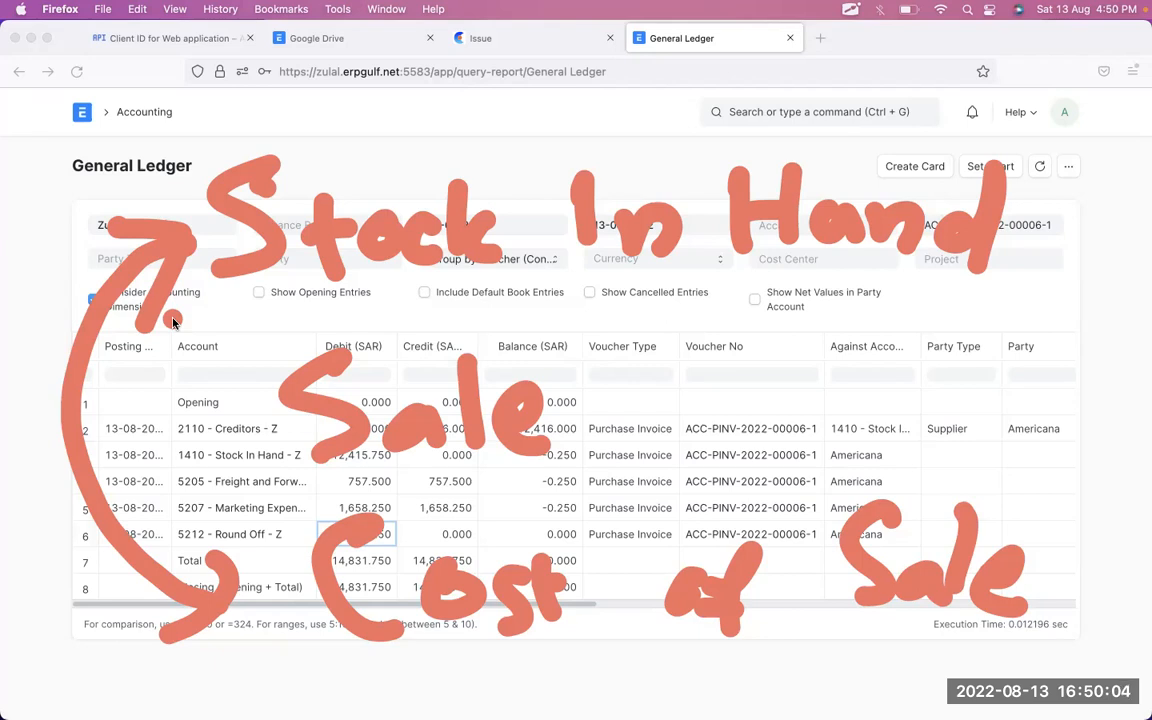
key(f)
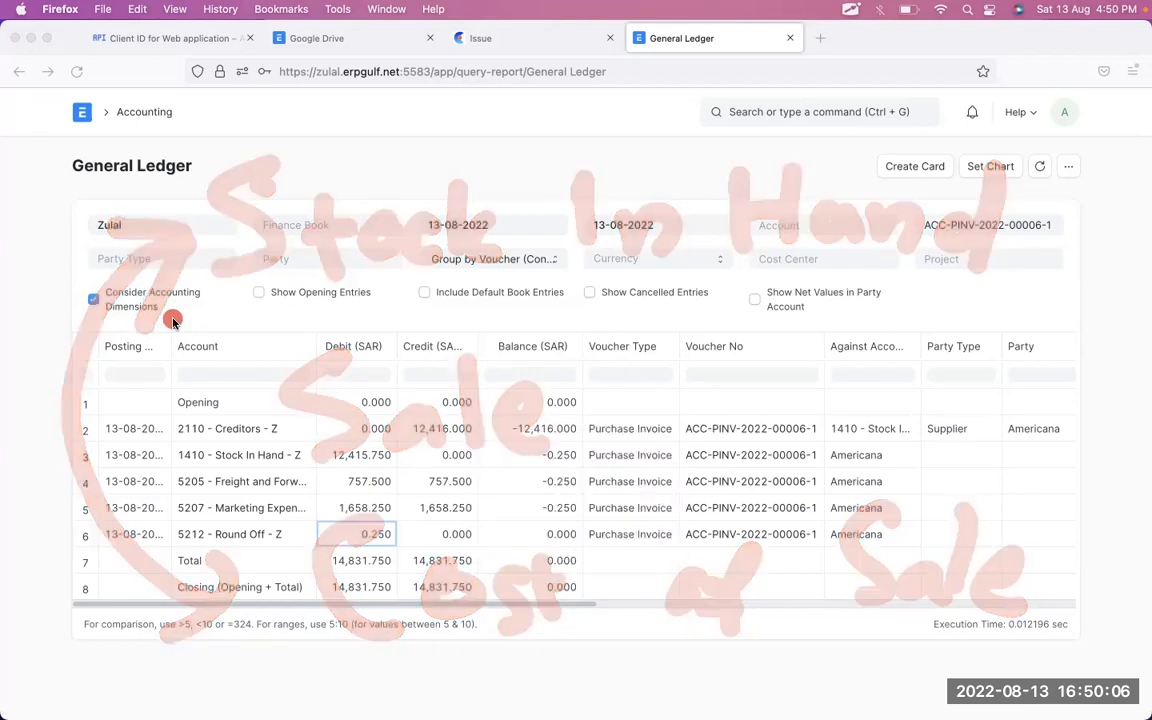
click(18, 72)
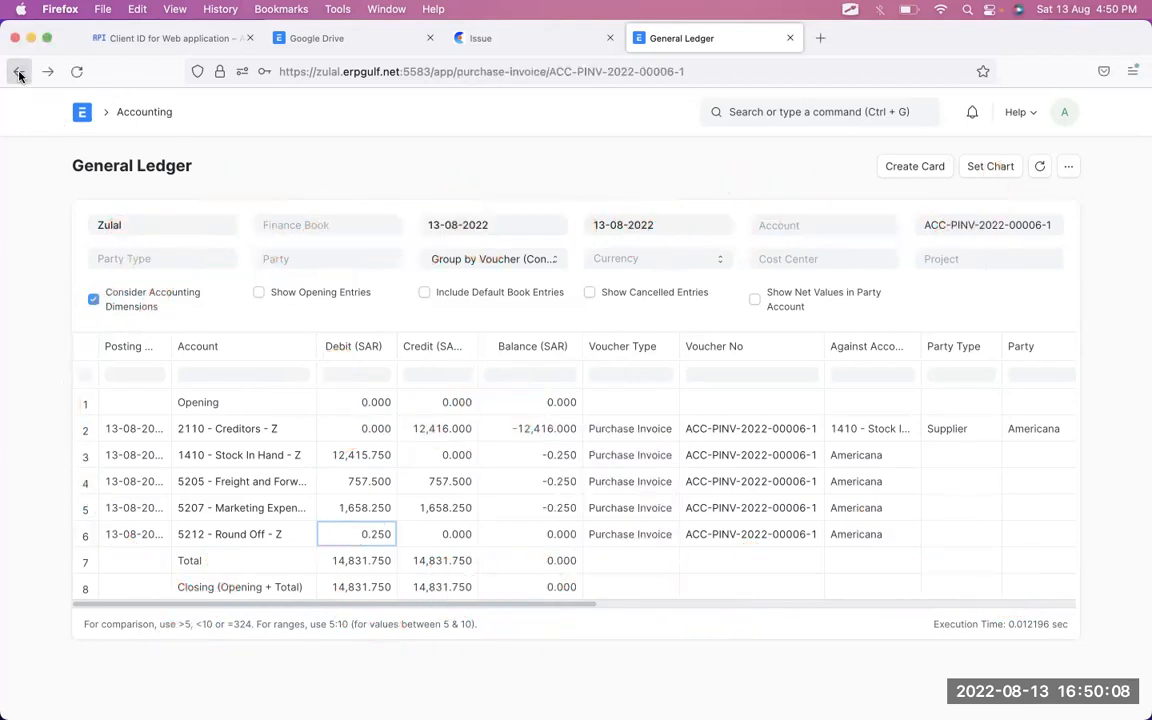
scroll(548, 375, down, 10)
scroll(550, 376, down, 5)
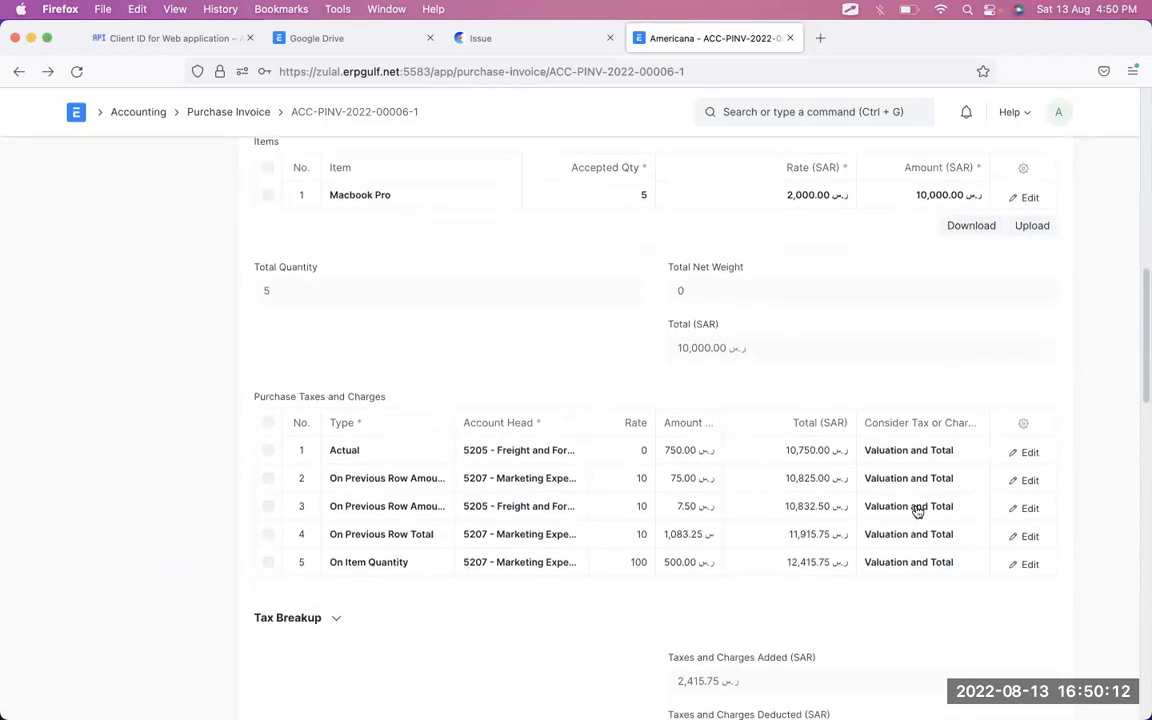
scroll(918, 510, up, 15)
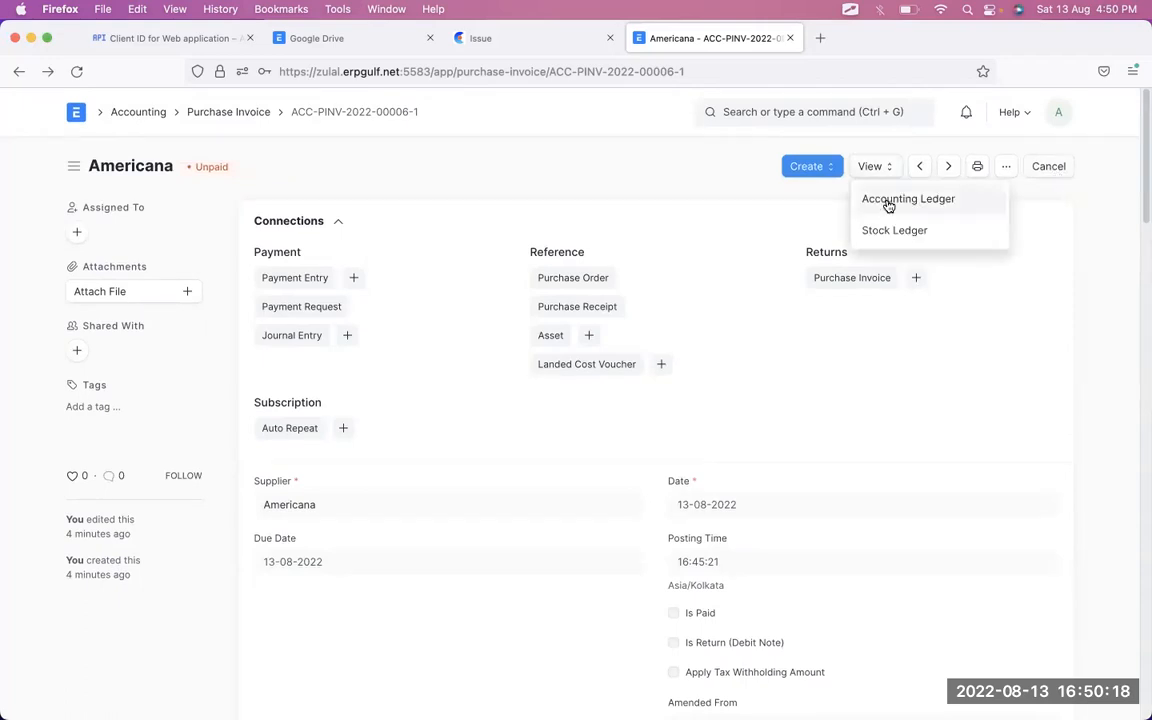
click(887, 199)
scroll(600, 509, right, 1)
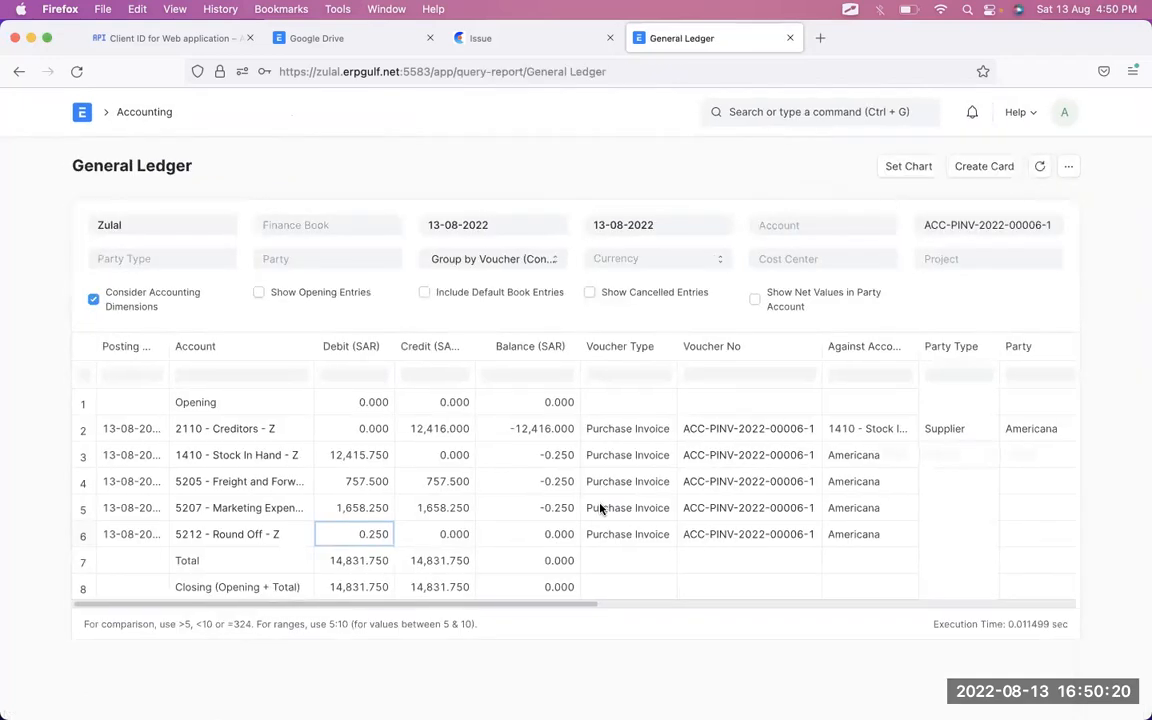
click(447, 432)
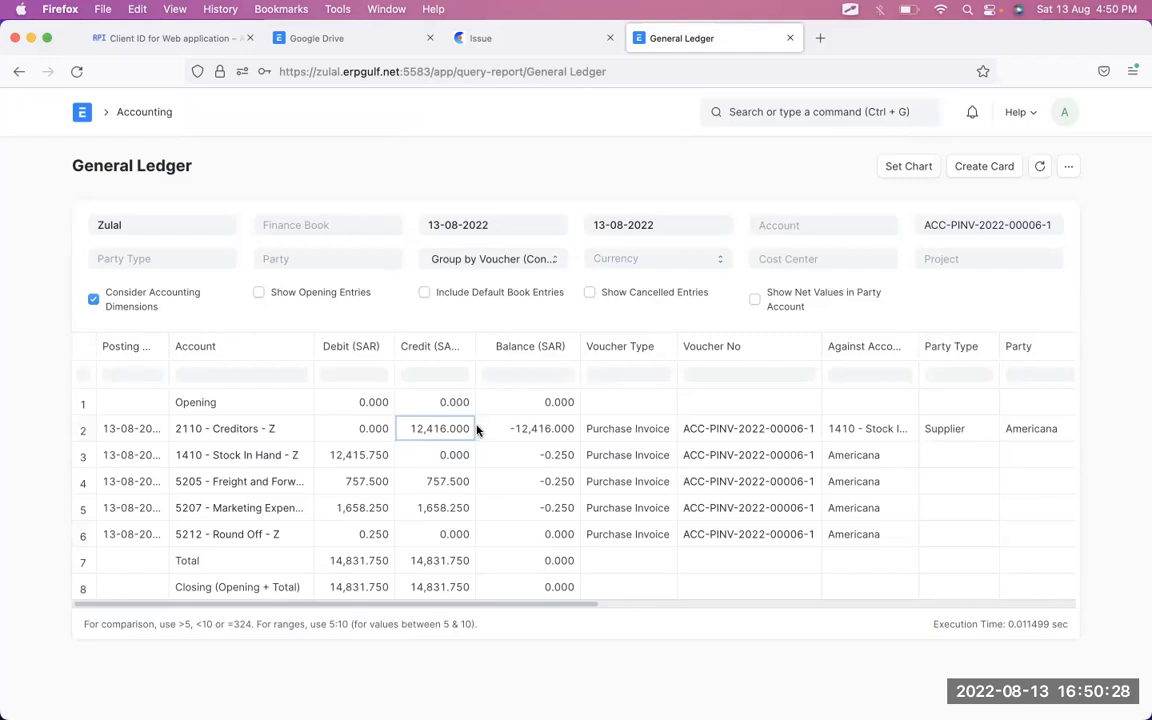
key(alt+Tab)
mouse_move(448, 391)
mouse_down()
mouse_move(363, 425)
mouse_move(499, 417)
mouse_move(390, 392)
mouse_up()
mouse_move(1068, 396)
mouse_down()
mouse_move(985, 401)
mouse_move(1102, 428)
mouse_up()
mouse_move(475, 420)
mouse_down()
mouse_move(607, 445)
mouse_move(436, 444)
mouse_move(385, 400)
mouse_move(437, 432)
mouse_up()
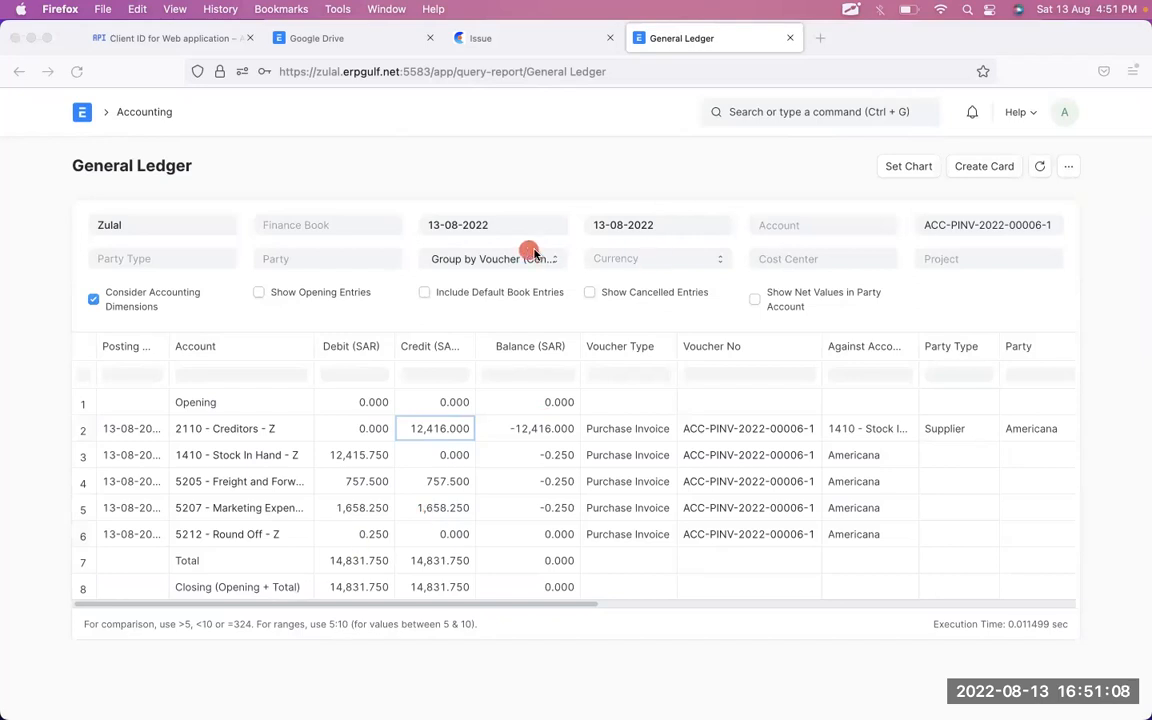
mouse_move(495, 375)
mouse_down()
mouse_move(407, 461)
mouse_move(412, 328)
mouse_up()
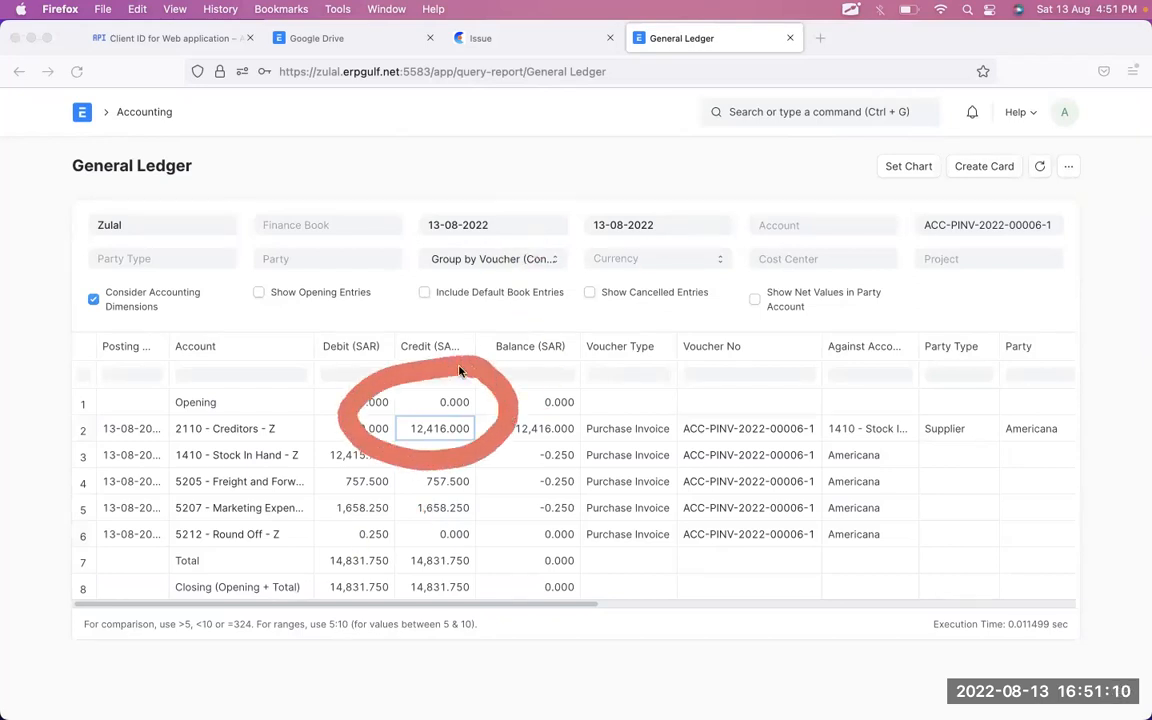
mouse_move(1045, 388)
mouse_down()
mouse_move(1075, 453)
mouse_move(1003, 379)
mouse_up()
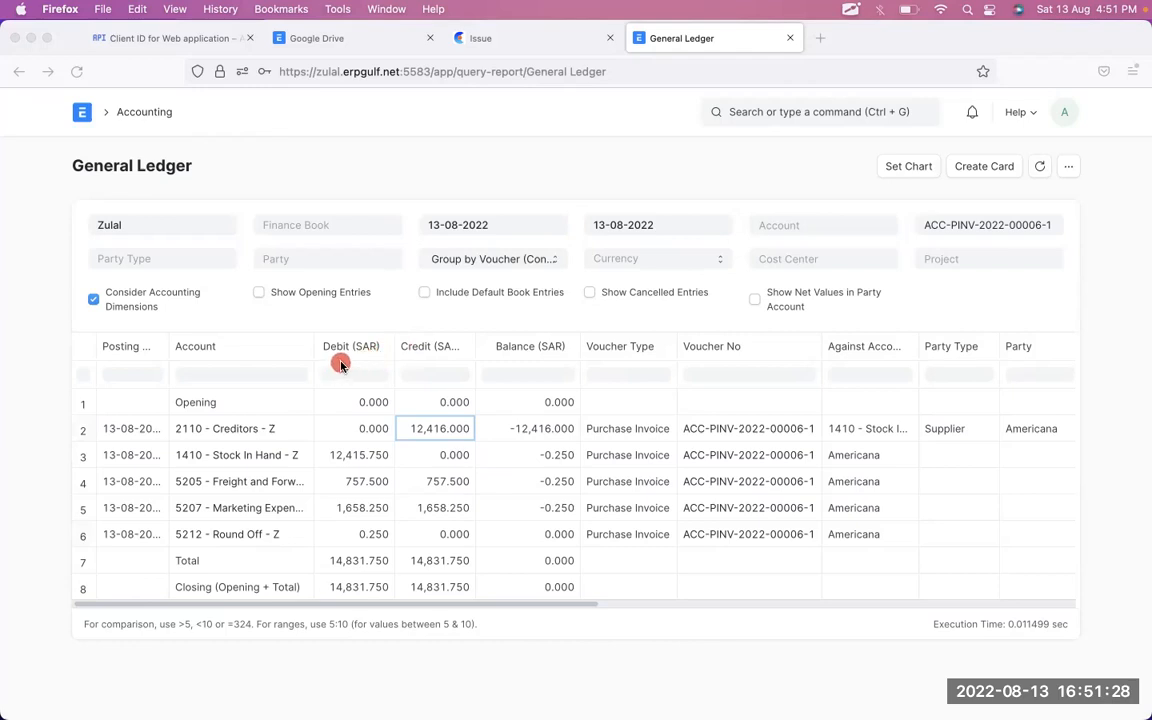
drag(357, 351, 355, 453)
drag(383, 391, 442, 402)
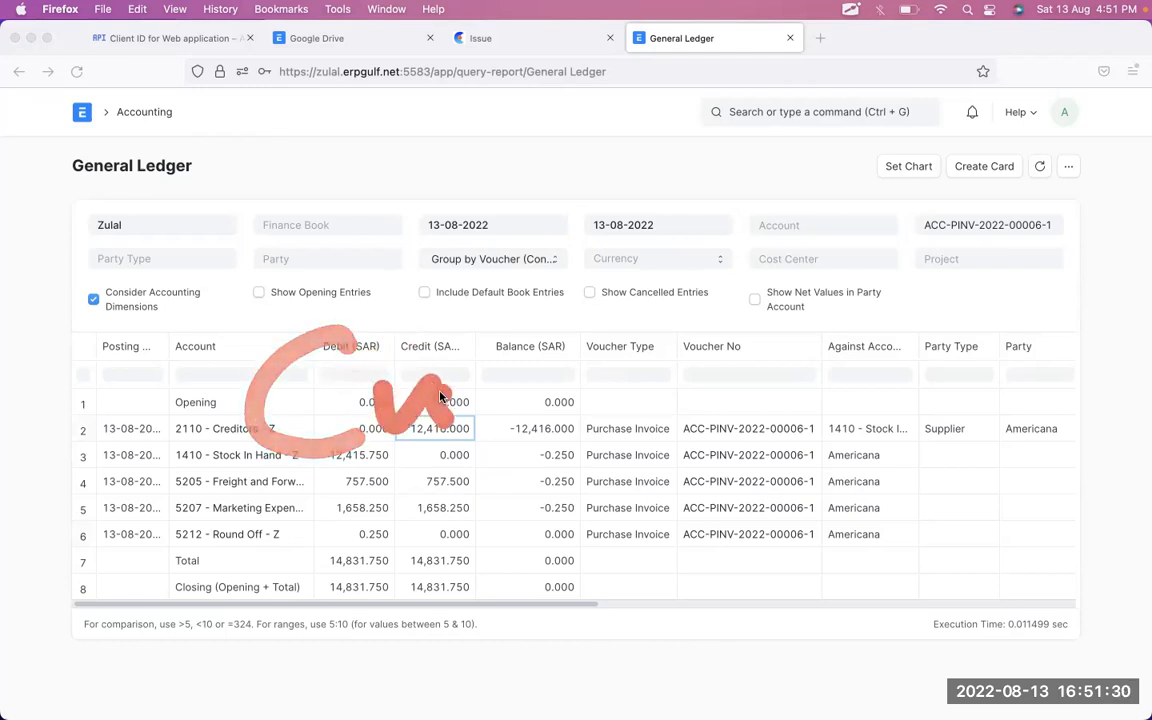
key(f)
drag(345, 303, 349, 423)
mouse_move(377, 364)
mouse_down()
mouse_move(386, 401)
mouse_move(431, 400)
mouse_up()
drag(468, 337, 446, 399)
mouse_move(499, 317)
mouse_down()
mouse_move(518, 377)
mouse_move(541, 332)
mouse_up()
mouse_move(584, 318)
mouse_down()
mouse_move(620, 338)
mouse_move(792, 322)
mouse_move(952, 358)
mouse_move(982, 346)
mouse_up()
drag(993, 347, 1010, 444)
drag(340, 490, 363, 574)
drag(393, 482, 410, 562)
drag(350, 537, 412, 521)
mouse_move(442, 506)
mouse_down()
mouse_move(451, 525)
mouse_move(519, 507)
mouse_move(581, 437)
mouse_move(663, 478)
mouse_move(760, 484)
mouse_move(795, 555)
mouse_move(877, 411)
mouse_move(949, 445)
mouse_move(1010, 443)
mouse_move(1040, 428)
mouse_up()
click(1070, 428)
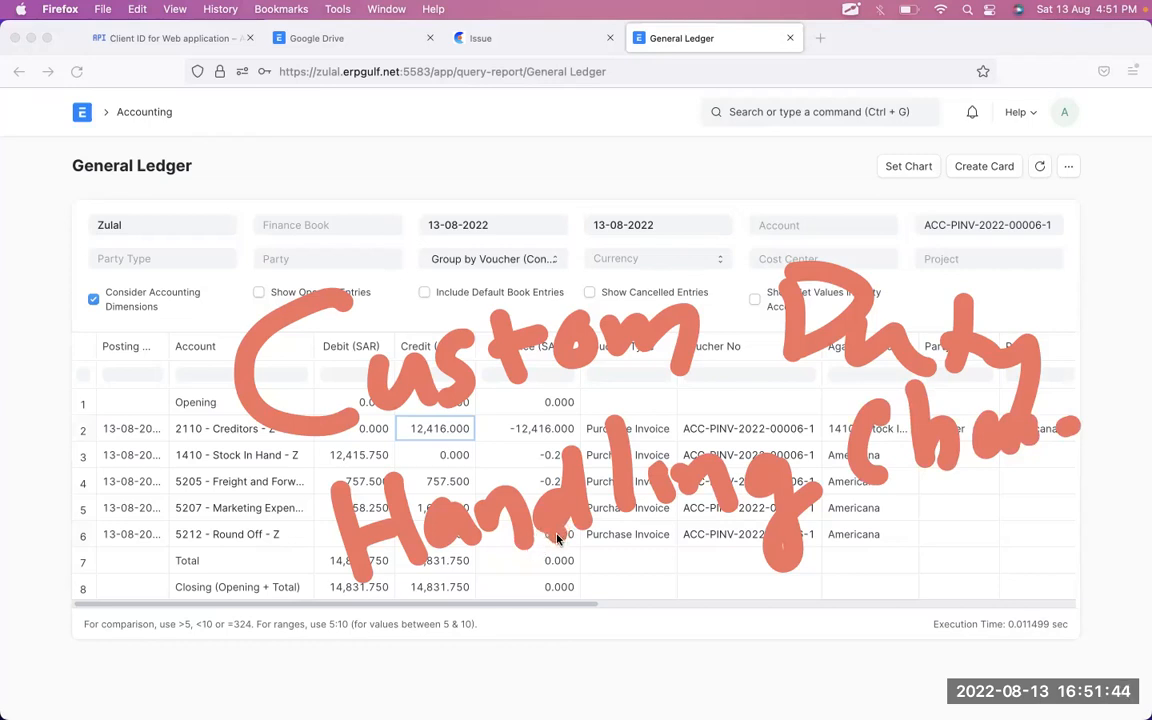
drag(333, 158, 316, 262)
click(375, 171)
mouse_move(372, 165)
mouse_down()
mouse_move(450, 228)
mouse_move(505, 200)
mouse_move(682, 190)
mouse_move(819, 200)
mouse_up()
click(747, 192)
click(888, 191)
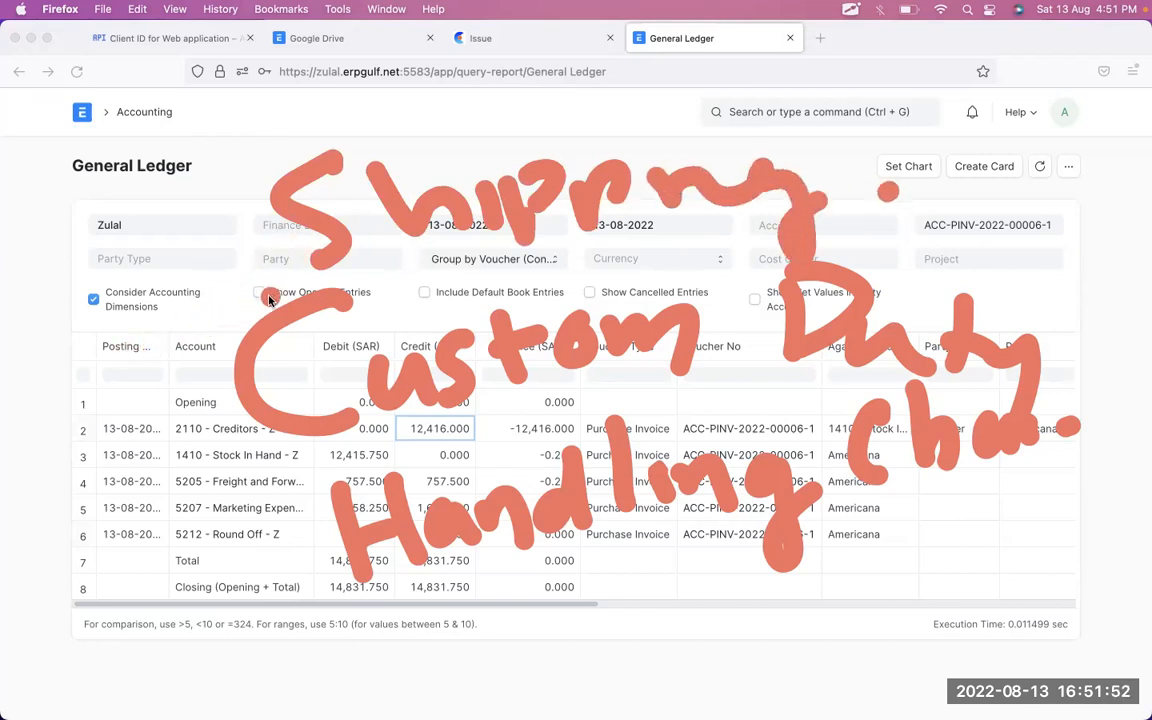
click(266, 139)
drag(37, 275, 52, 328)
drag(94, 249, 109, 289)
drag(114, 230, 140, 279)
drag(106, 272, 131, 257)
drag(164, 219, 229, 269)
mouse_move(45, 400)
mouse_down()
mouse_move(50, 485)
mouse_move(105, 455)
mouse_up()
click(130, 398)
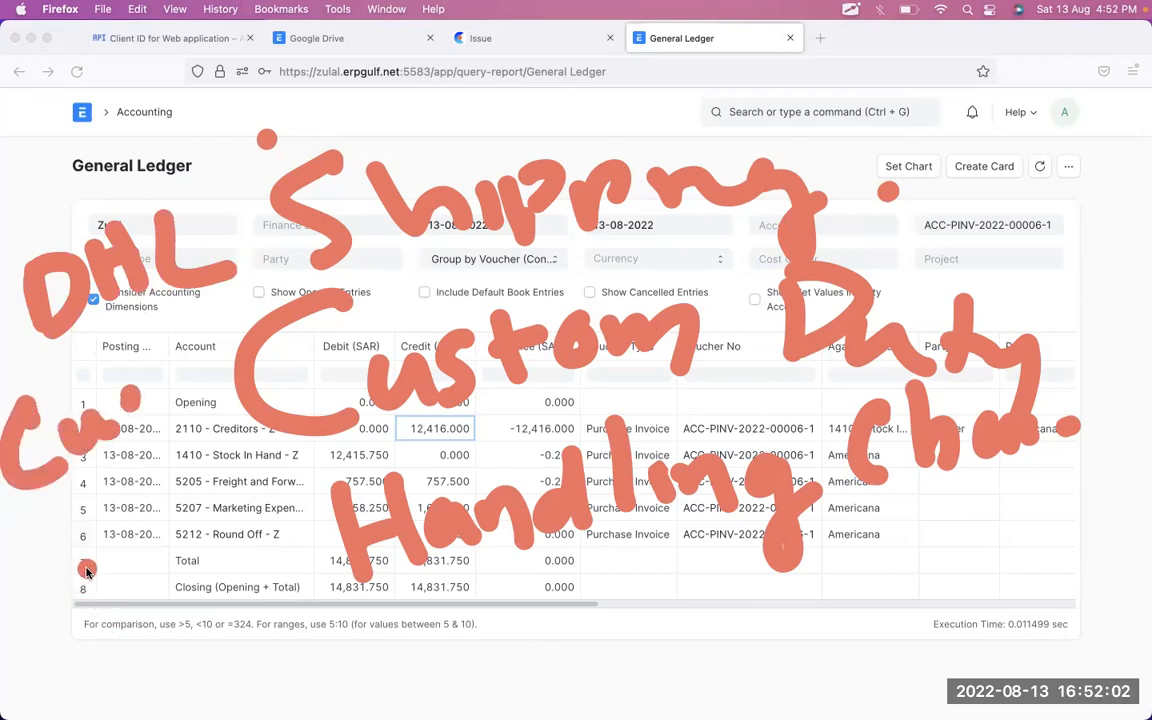
key(Escape)
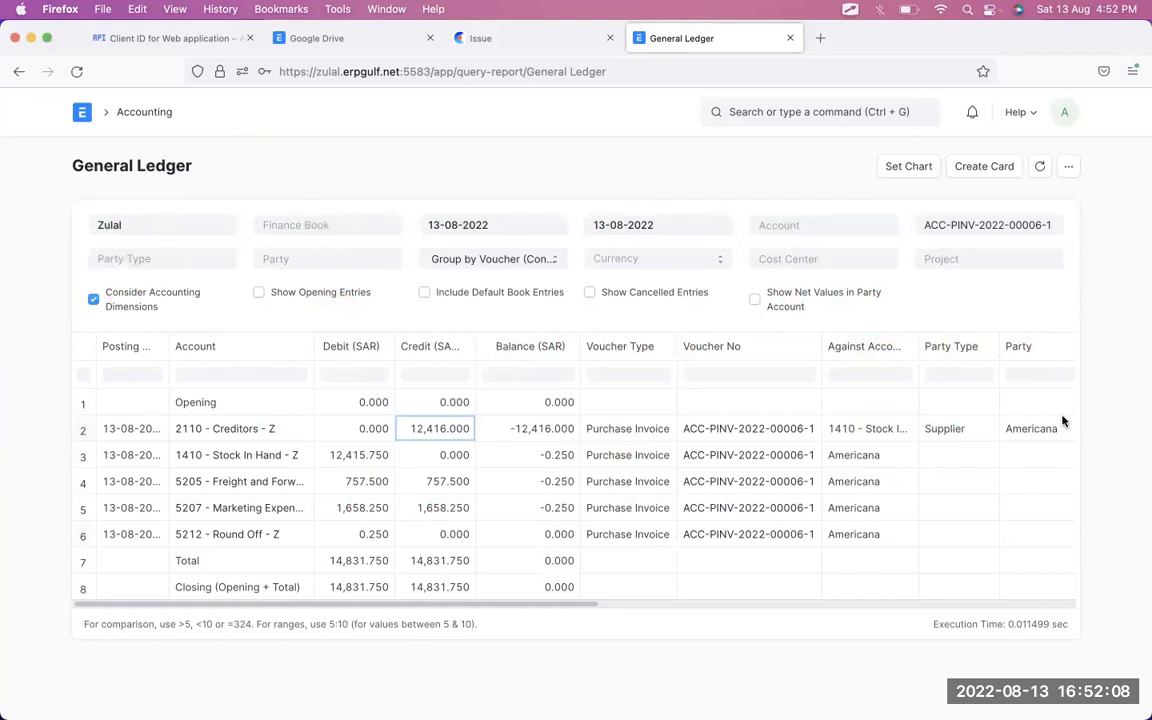
key(ctrl+Tab)
mouse_move(1057, 396)
mouse_down()
mouse_move(1106, 422)
mouse_move(953, 378)
mouse_up()
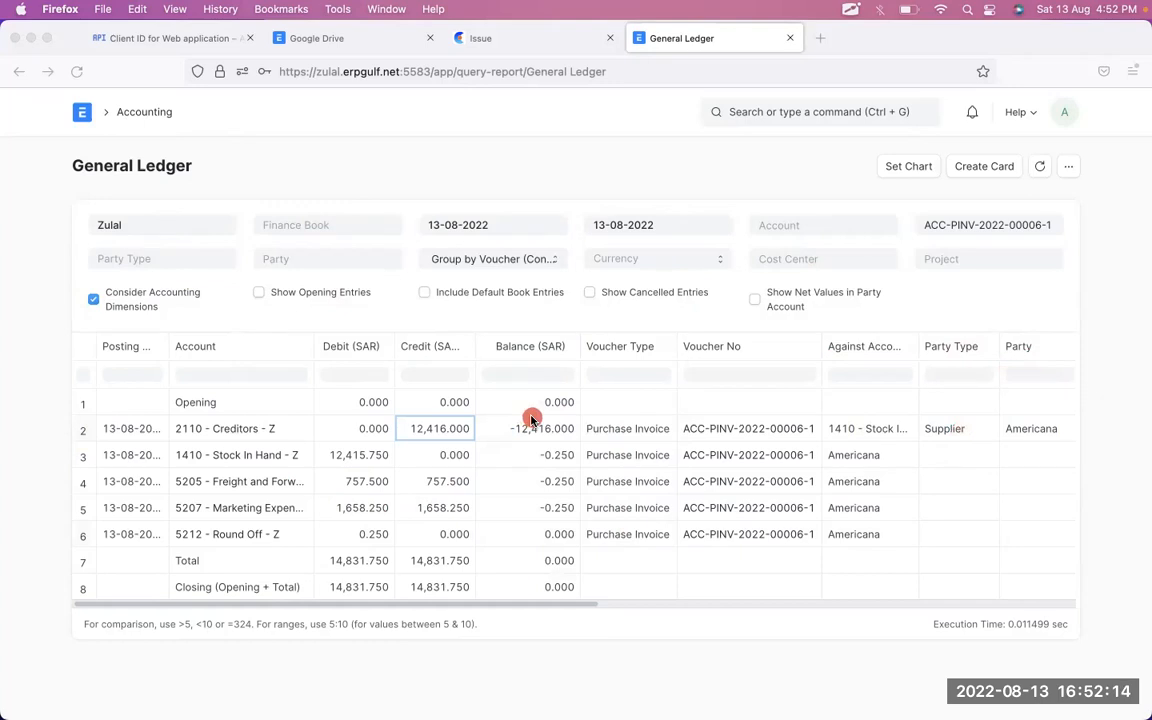
- Return to the Americana invoice and mark the taxes table's charge-type column for viewers
click(19, 72)
scroll(531, 397, down, 10)
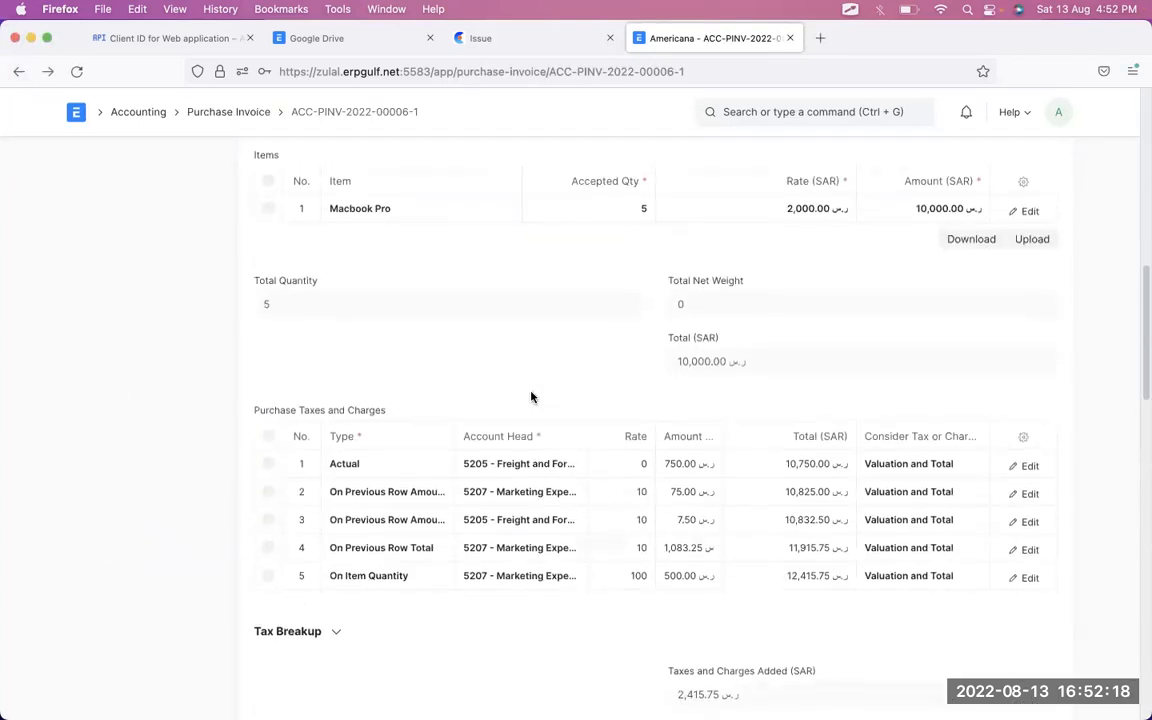
key(ctrl+Tab)
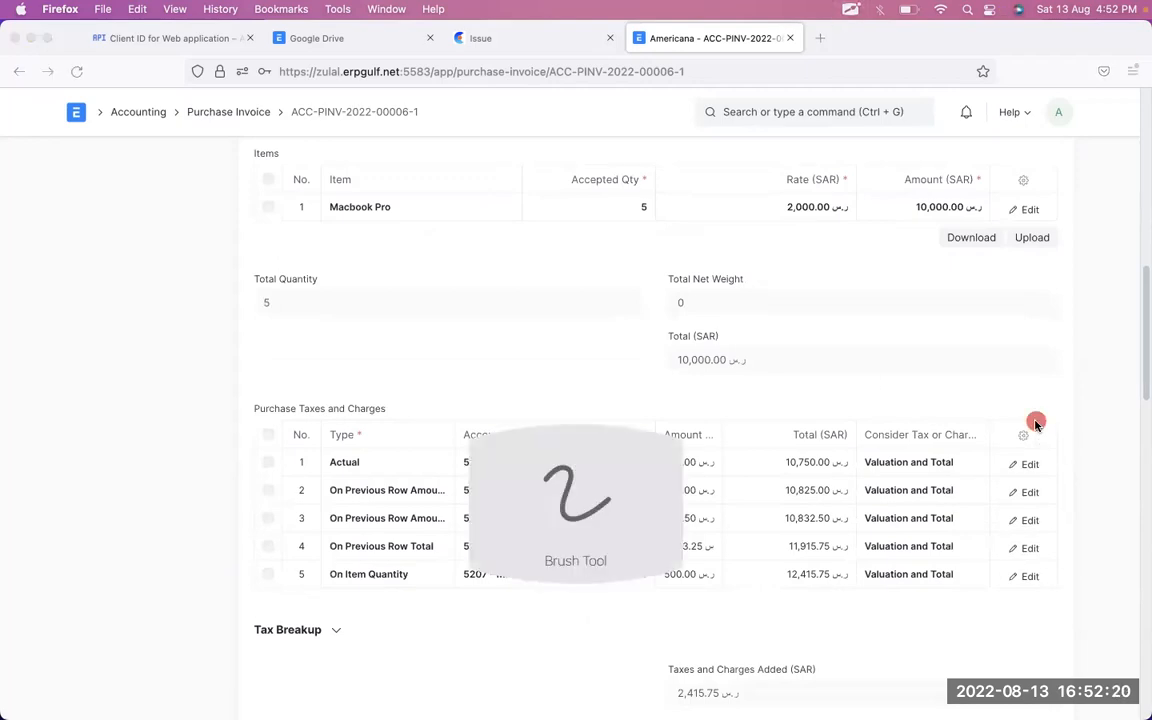
mouse_move(993, 389)
mouse_down()
mouse_move(848, 386)
mouse_move(830, 640)
mouse_move(1015, 467)
mouse_up()
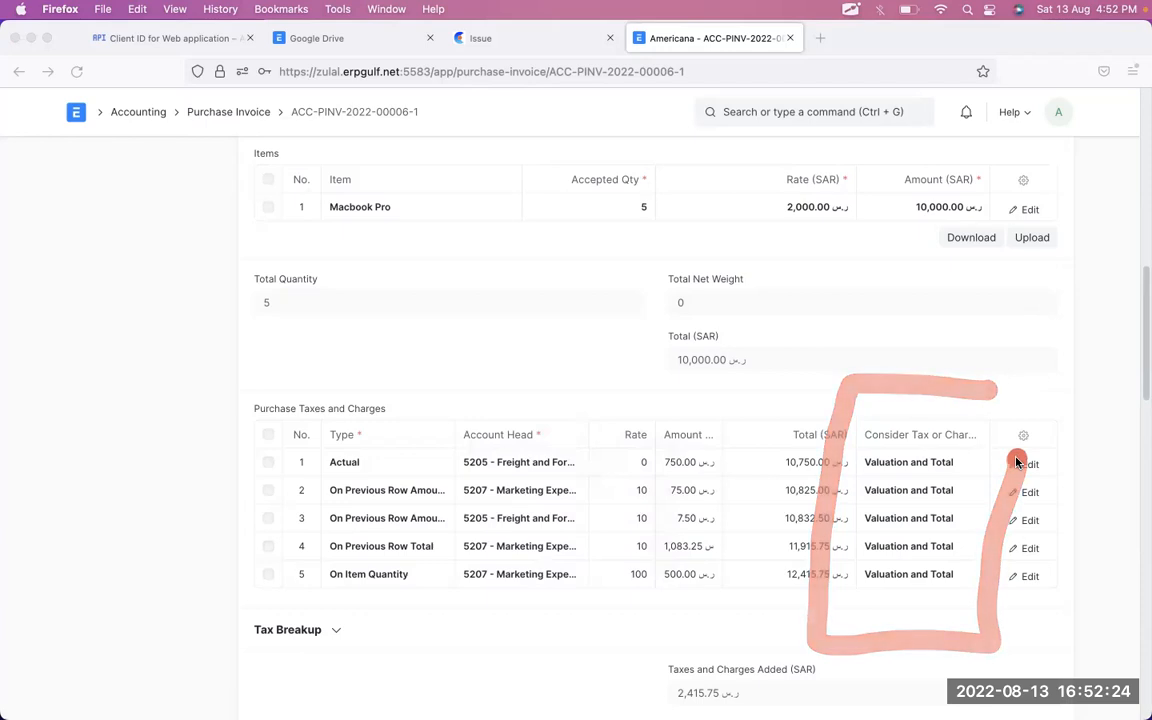
- Cancel the submitted invoice, confirming with Yes
scroll(1017, 463, up, 15)
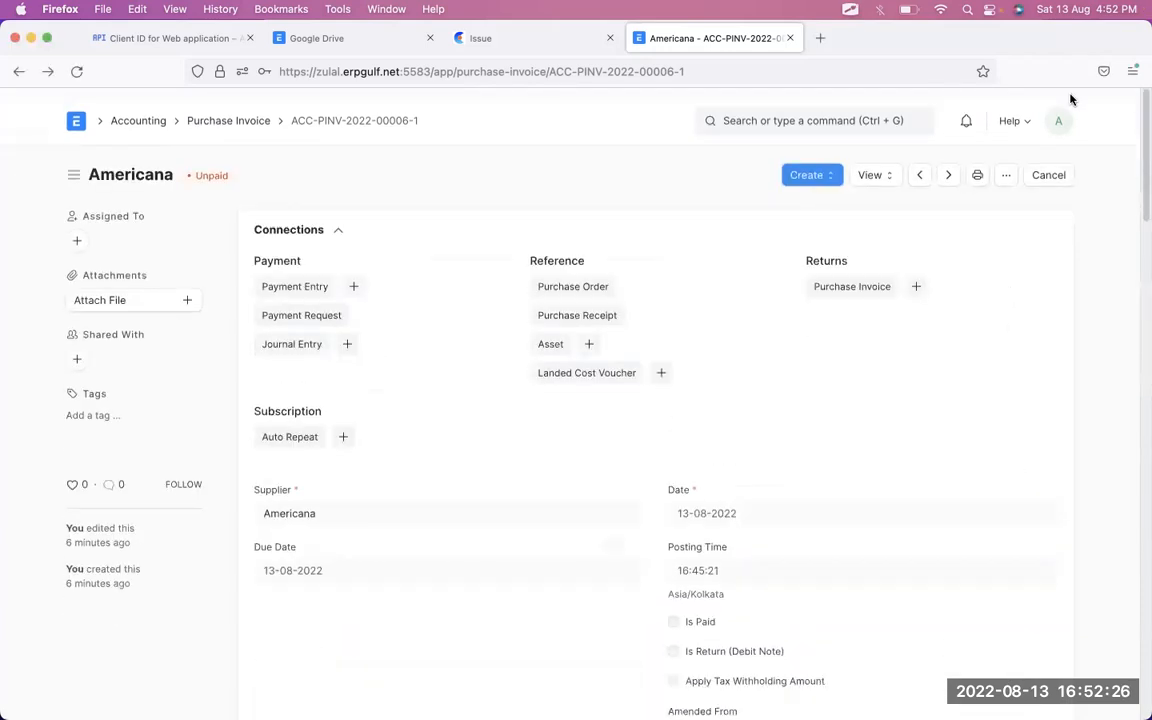
click(1045, 167)
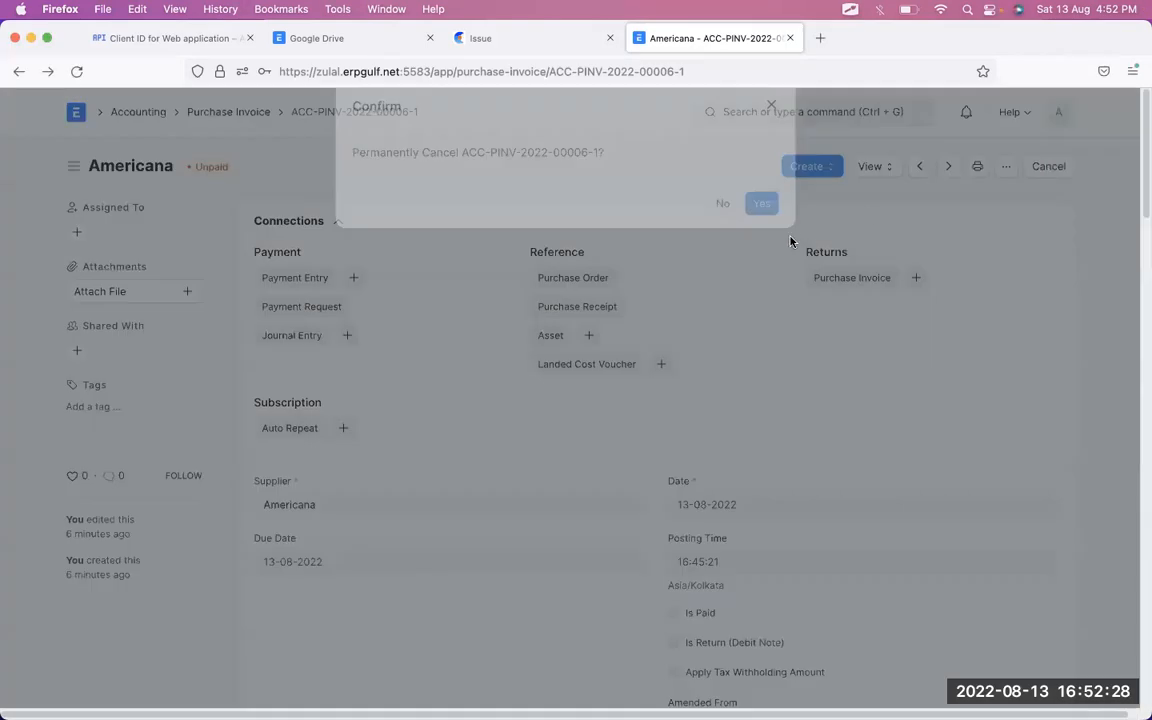
click(760, 237)
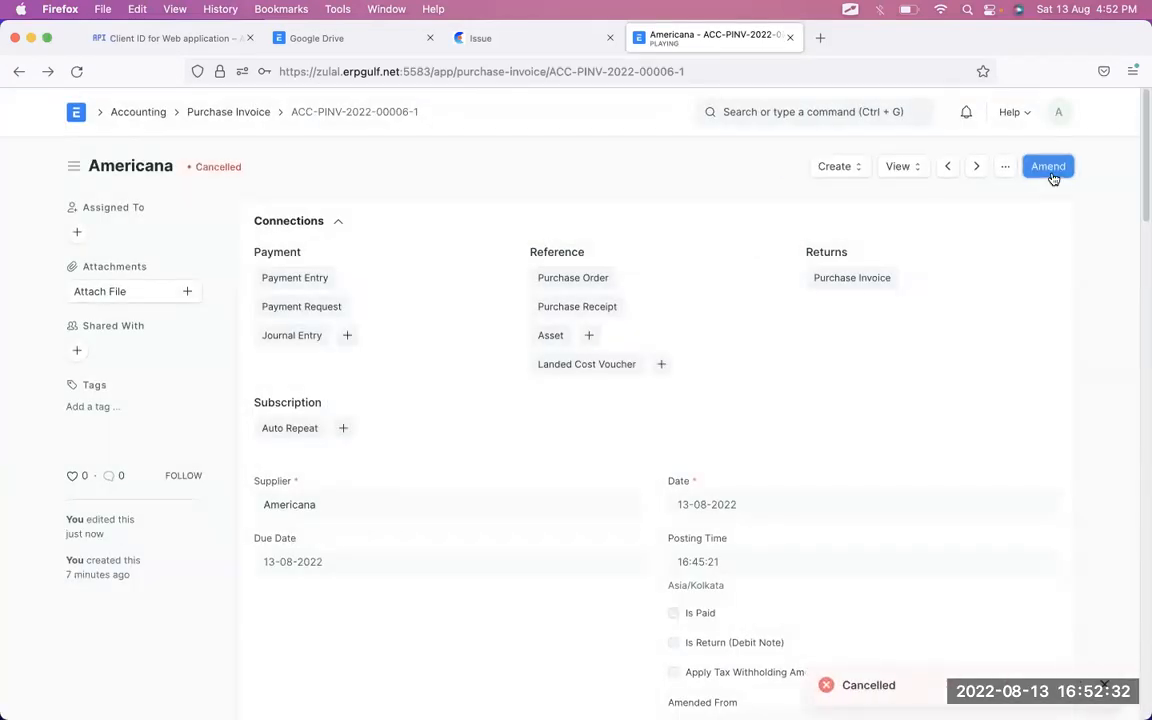
- Amend the cancelled invoice and highlight the Total column of its five tax rows
click(1049, 167)
scroll(998, 496, down, 5)
scroll(998, 496, down, 5)
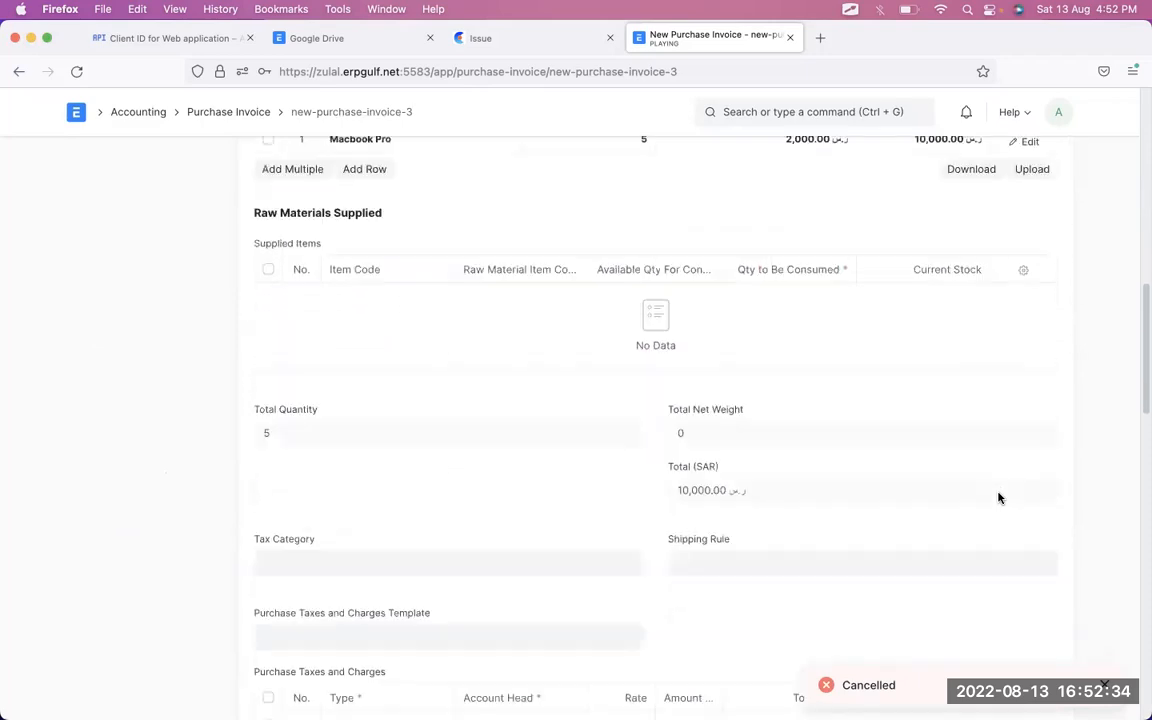
scroll(567, 438, down, 3)
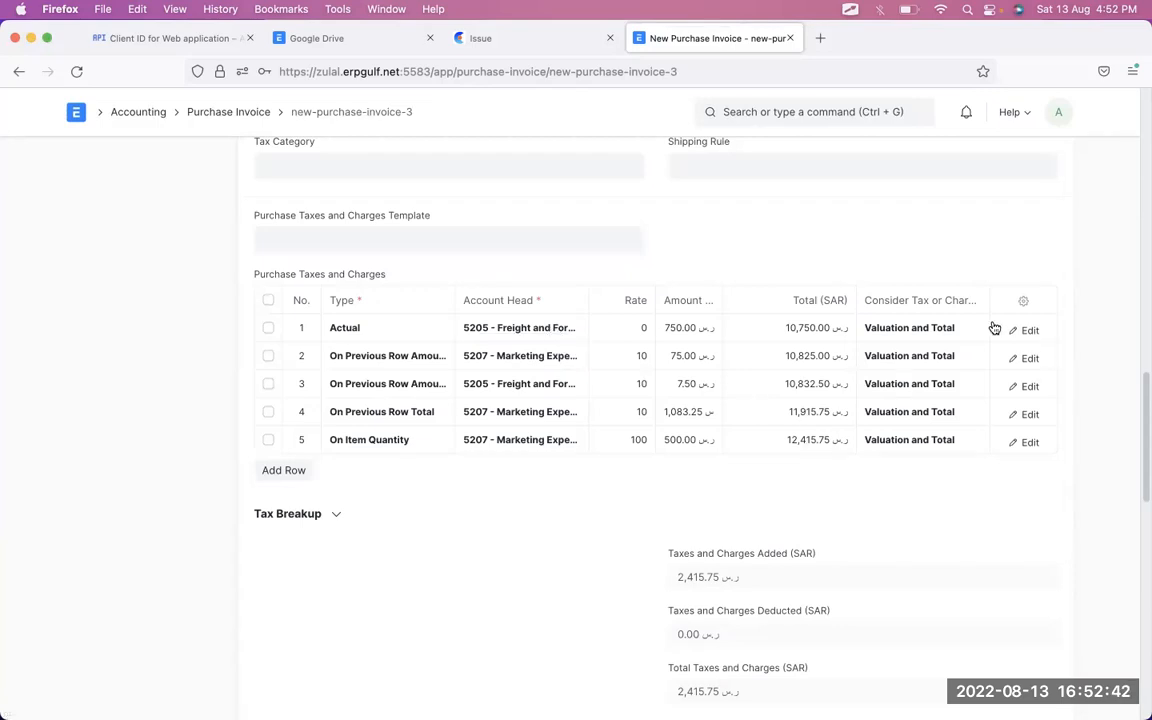
key(ctrl+Tab)
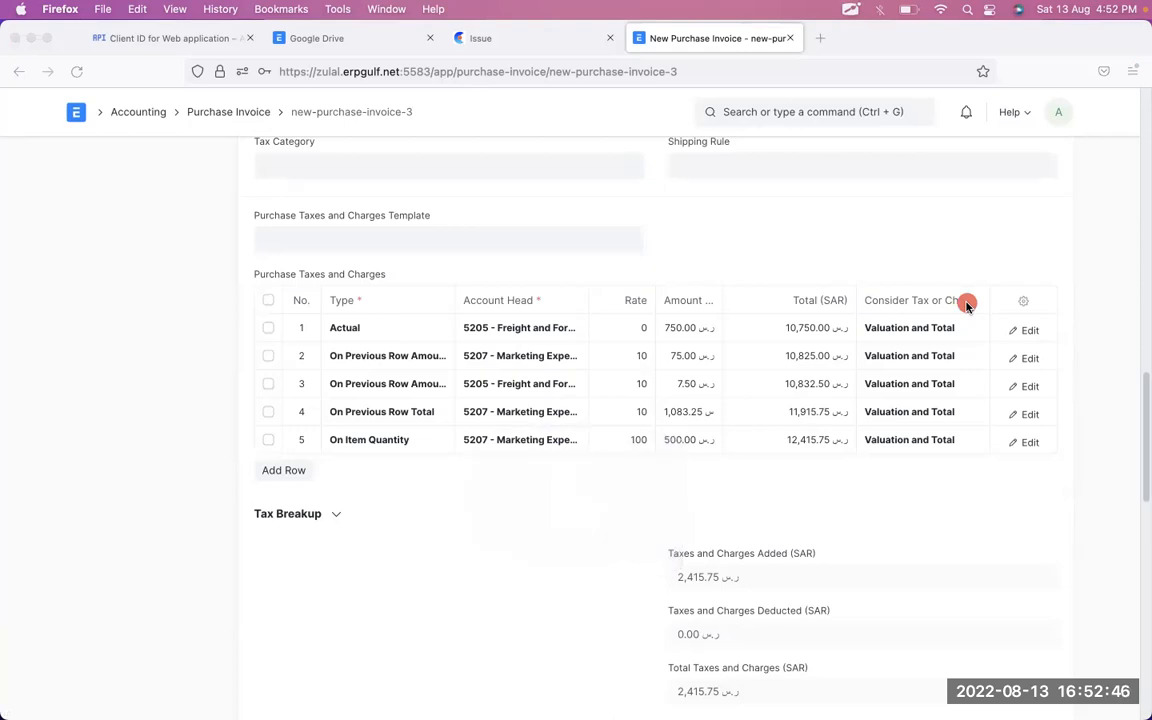
mouse_move(988, 246)
mouse_down()
mouse_move(832, 248)
mouse_move(868, 514)
mouse_move(1019, 276)
mouse_up()
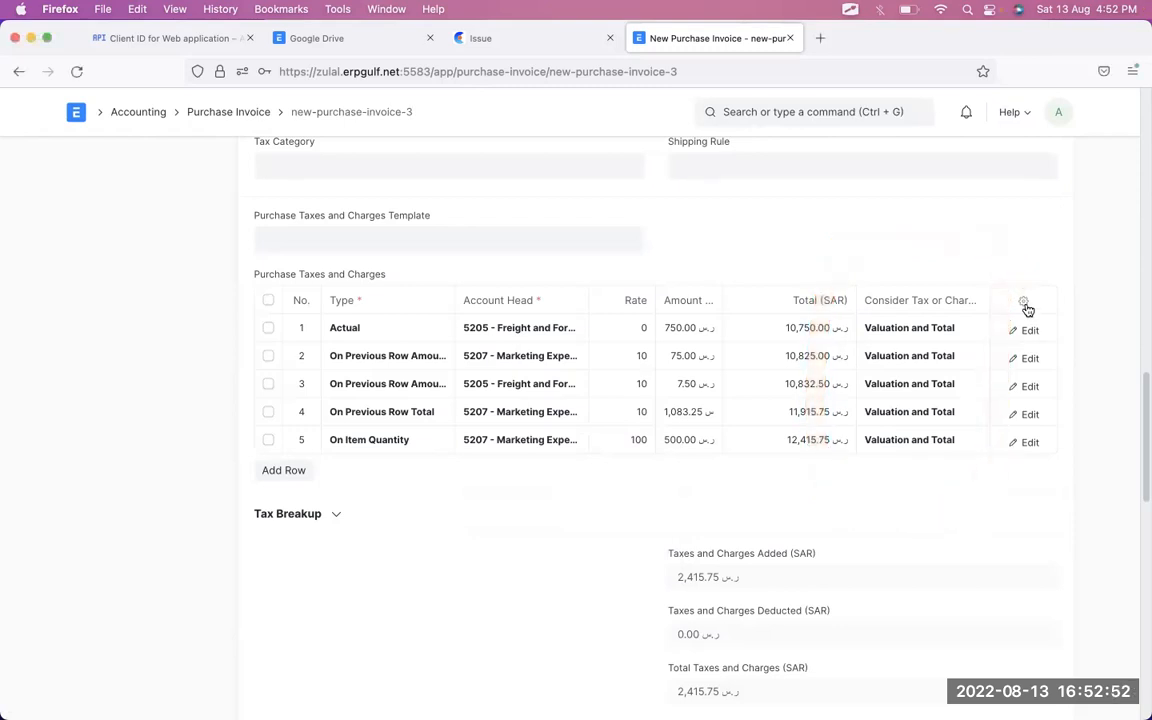
click(1024, 302)
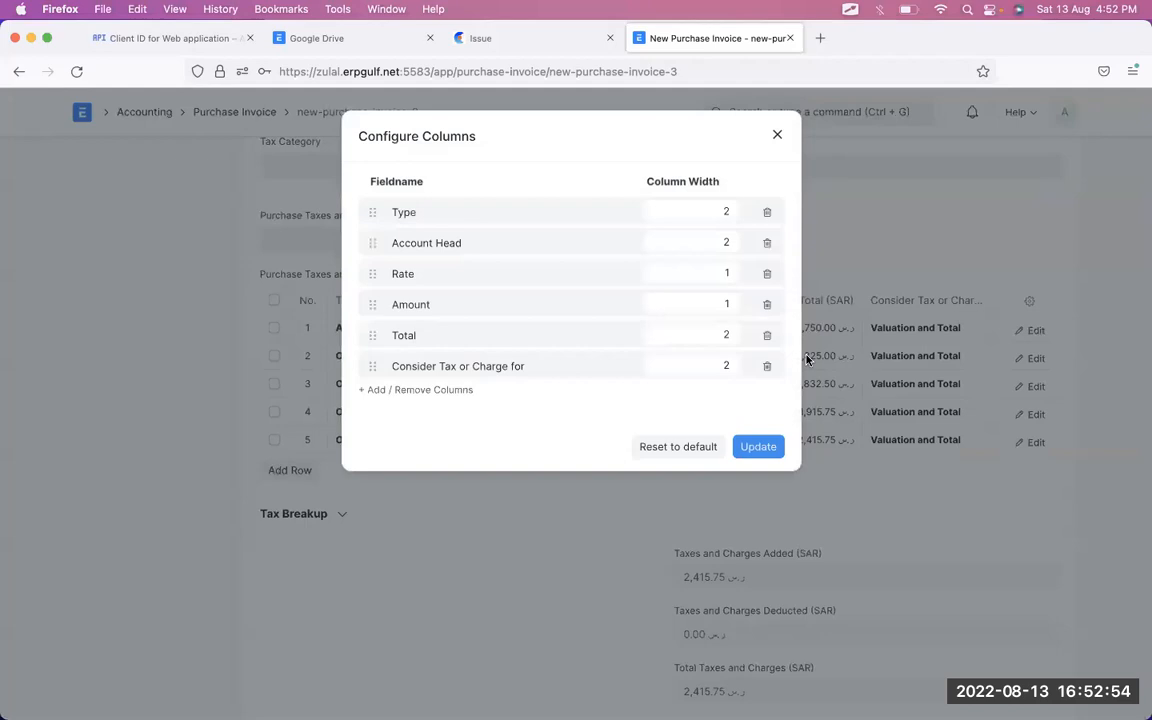
click(766, 366)
click(759, 416)
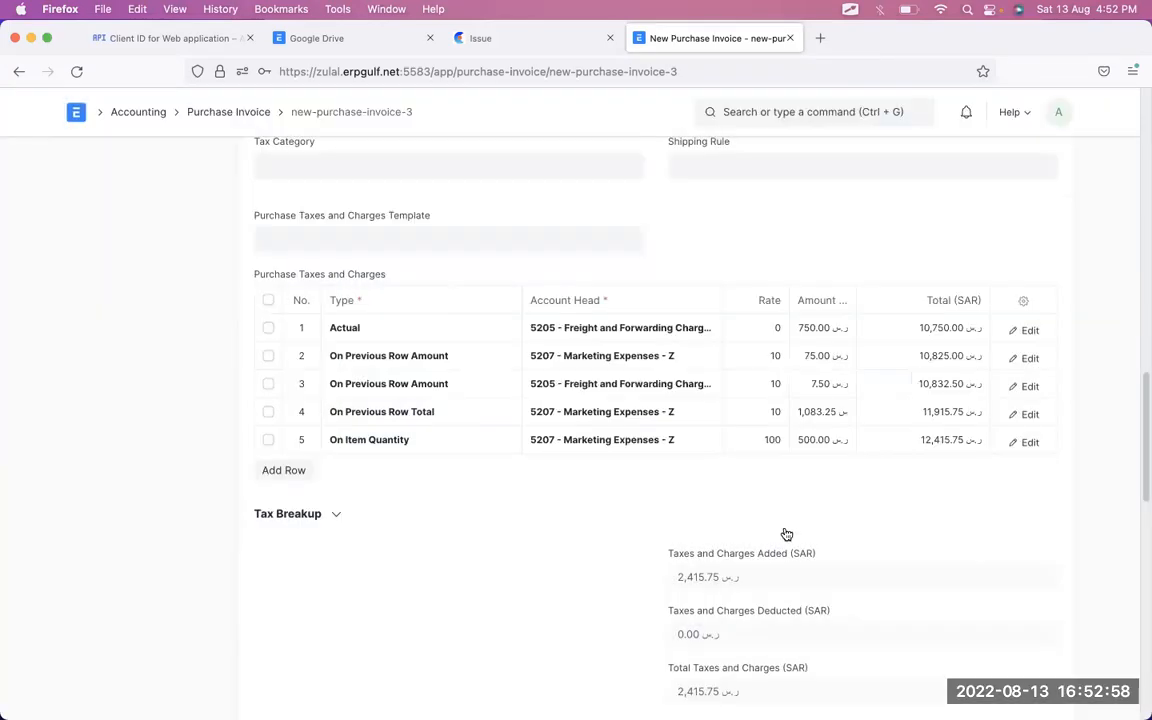
click(1030, 331)
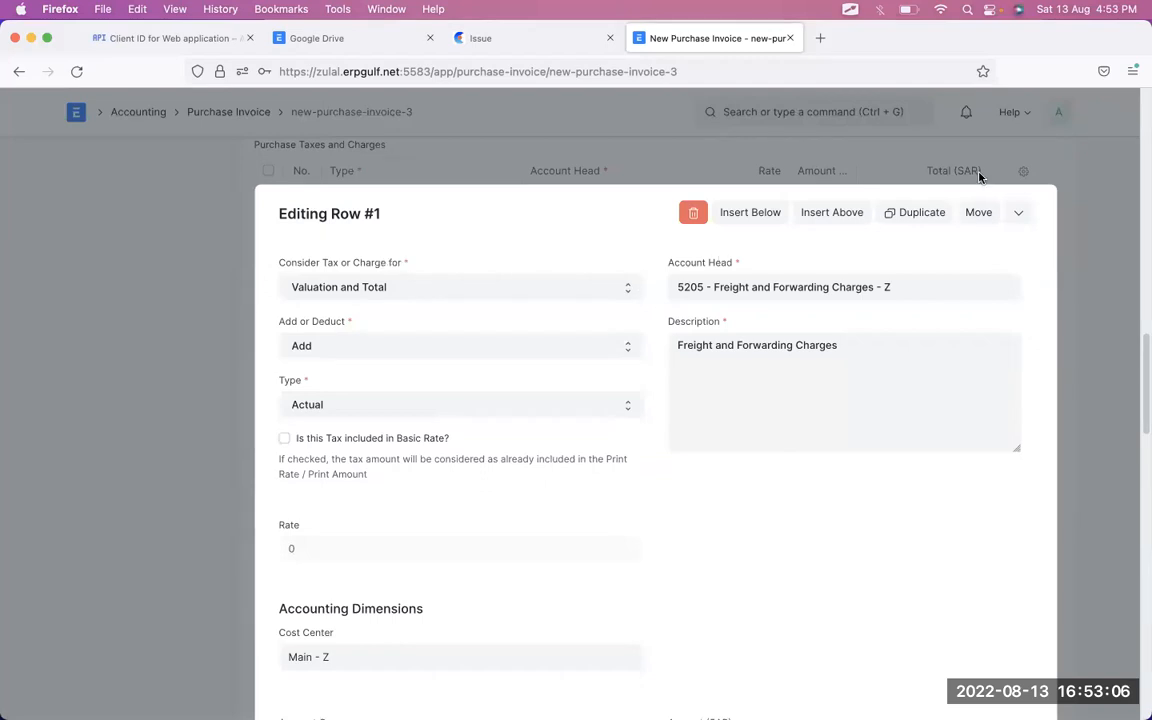
click(1018, 212)
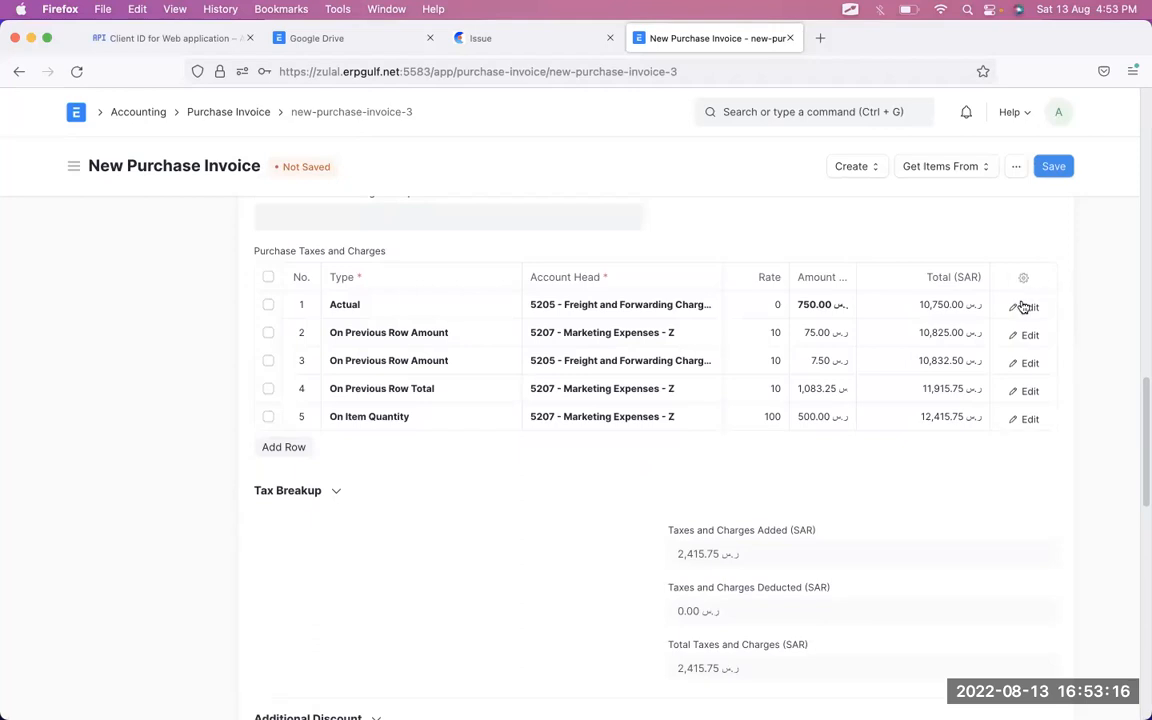
click(1022, 277)
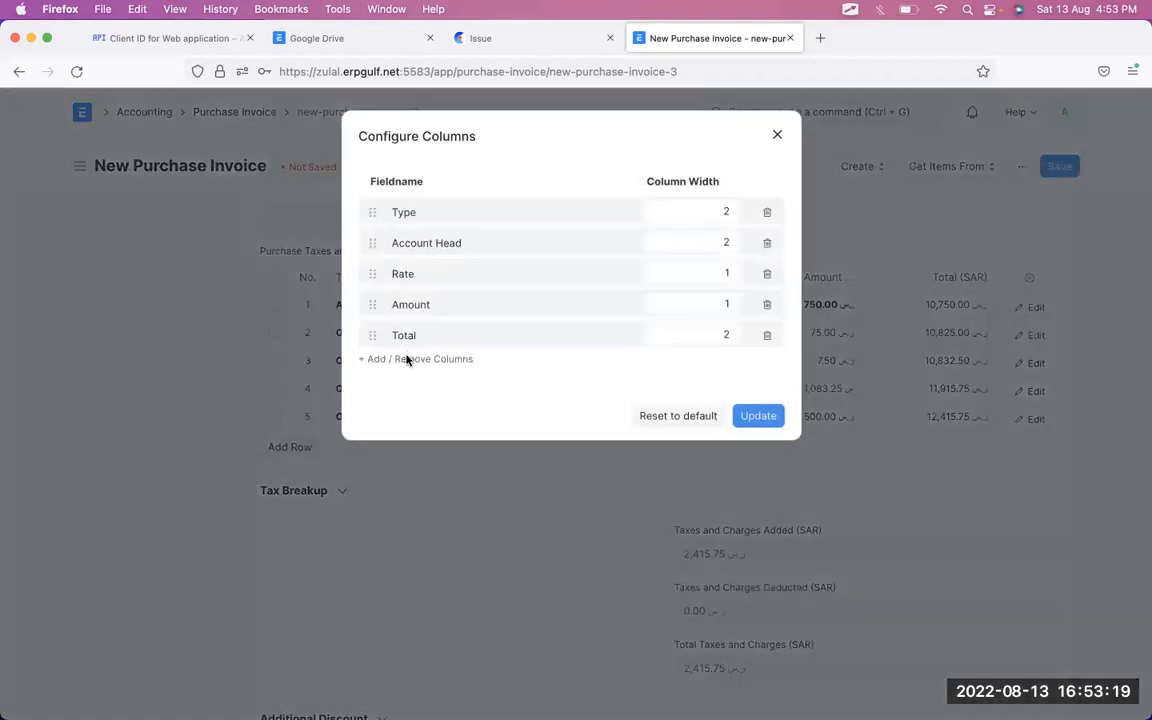
click(407, 361)
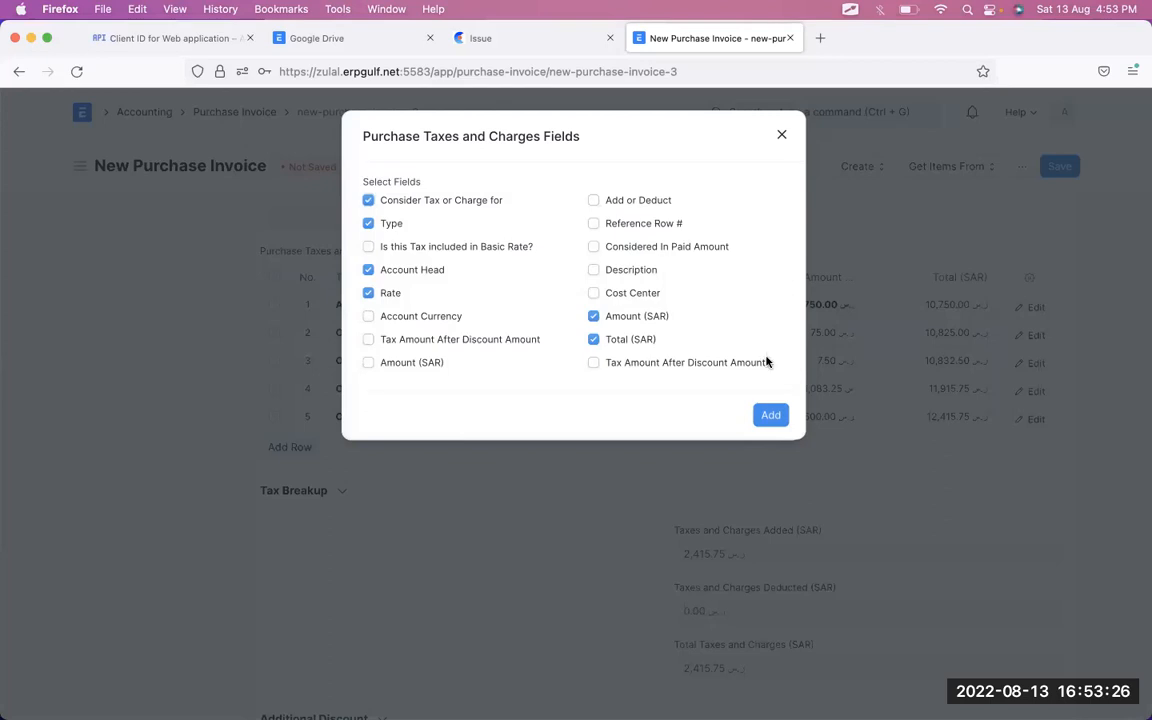
click(770, 420)
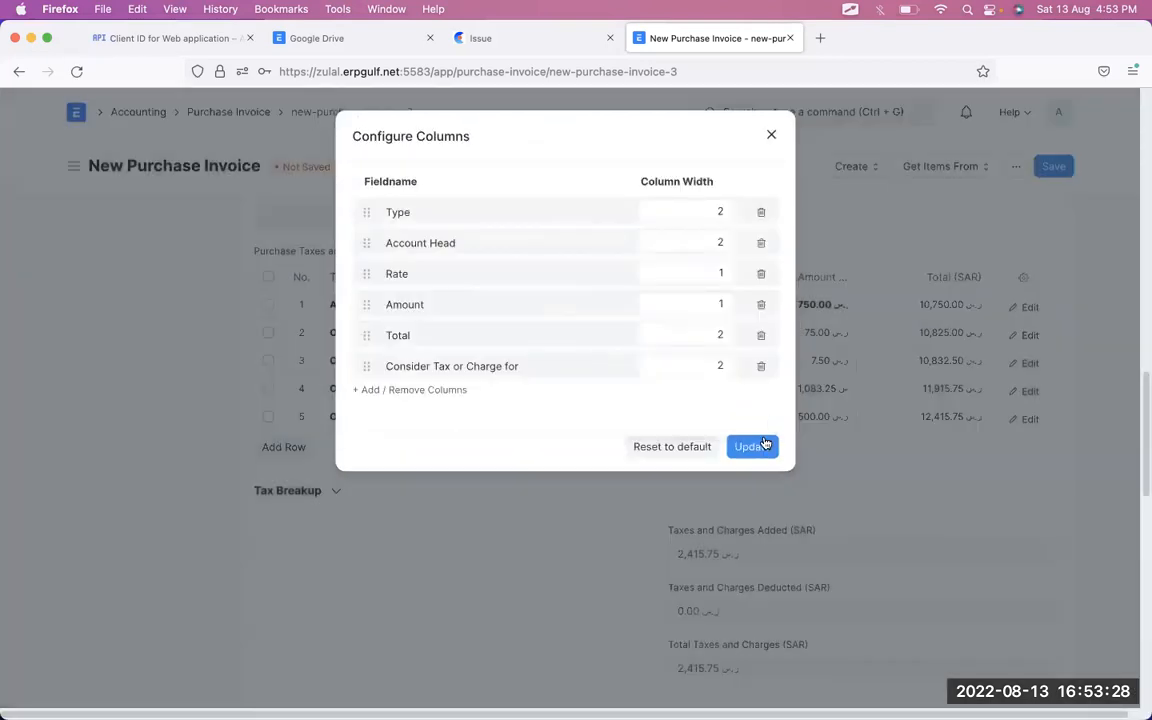
click(765, 445)
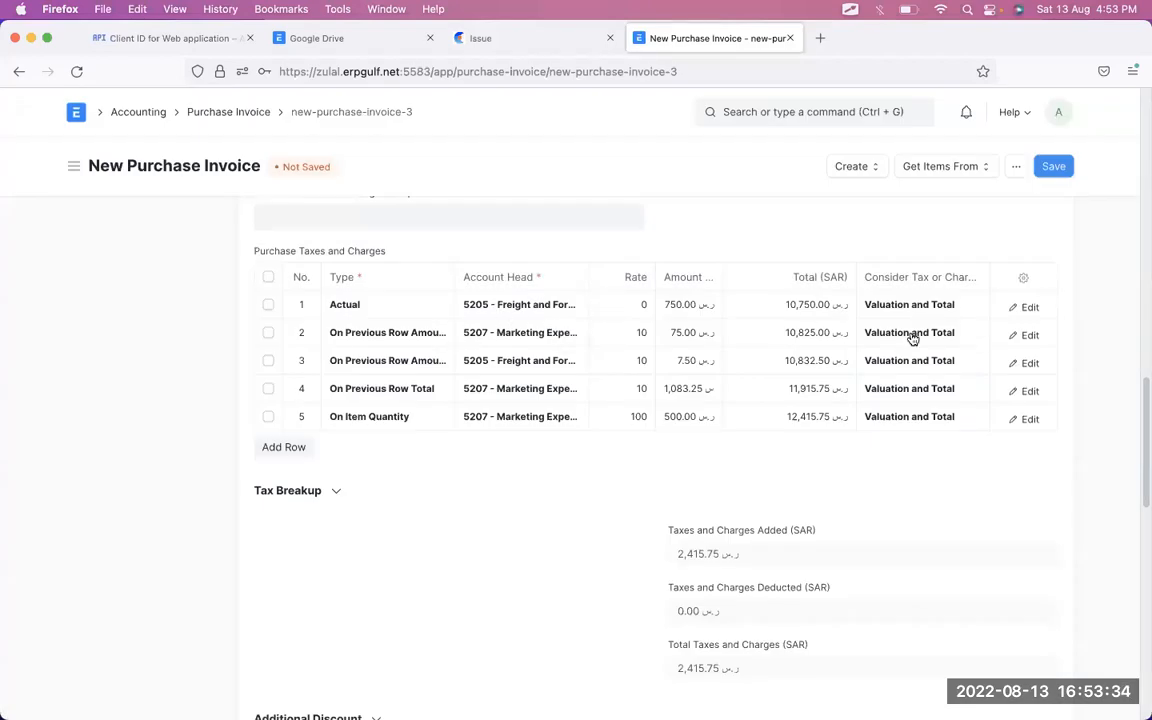
click(965, 314)
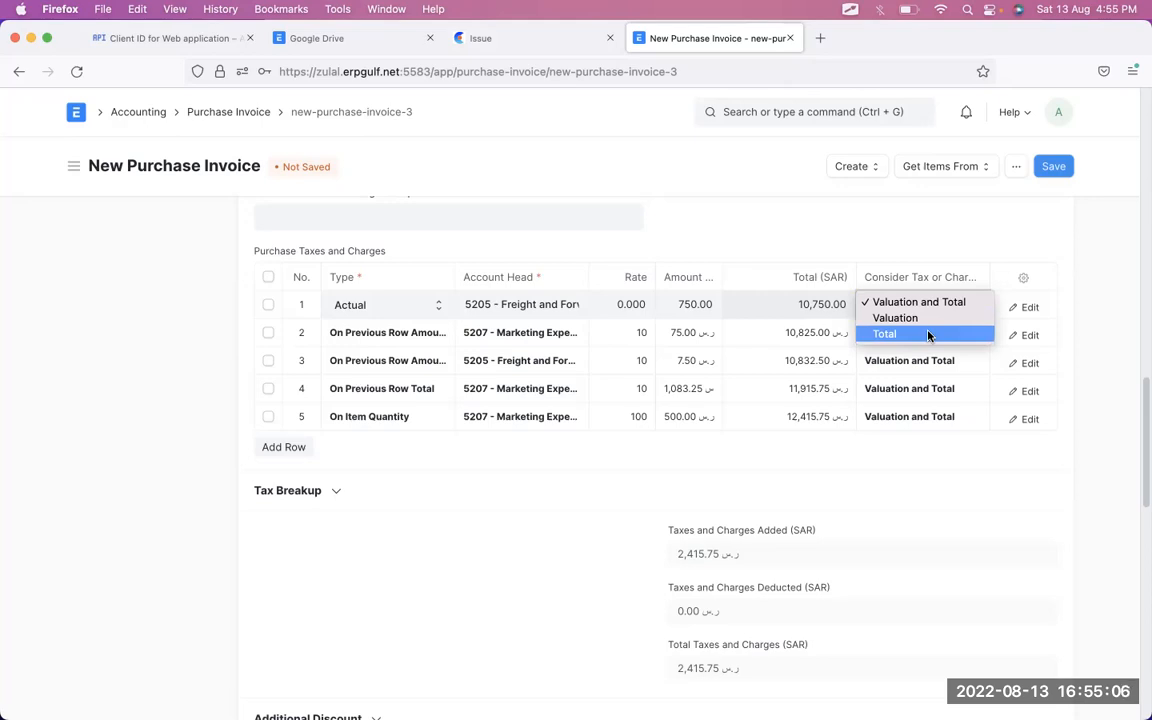
- Delete all five existing tax rows, dismissing the charge-type error
click(983, 440)
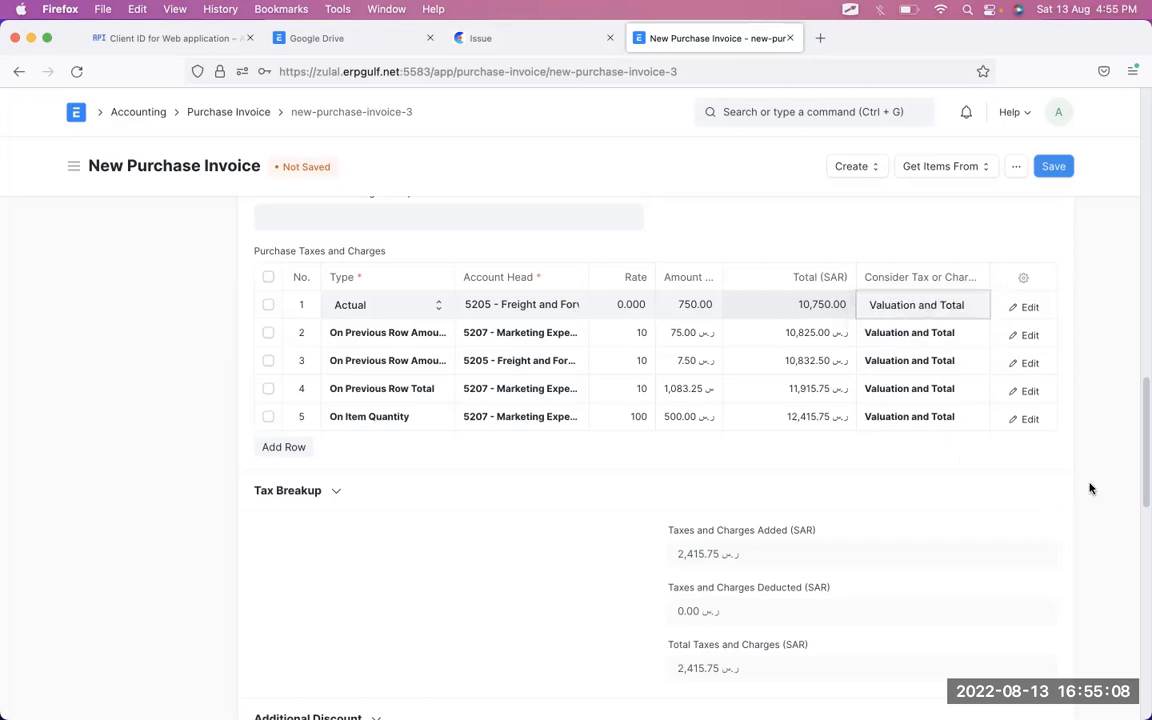
click(268, 278)
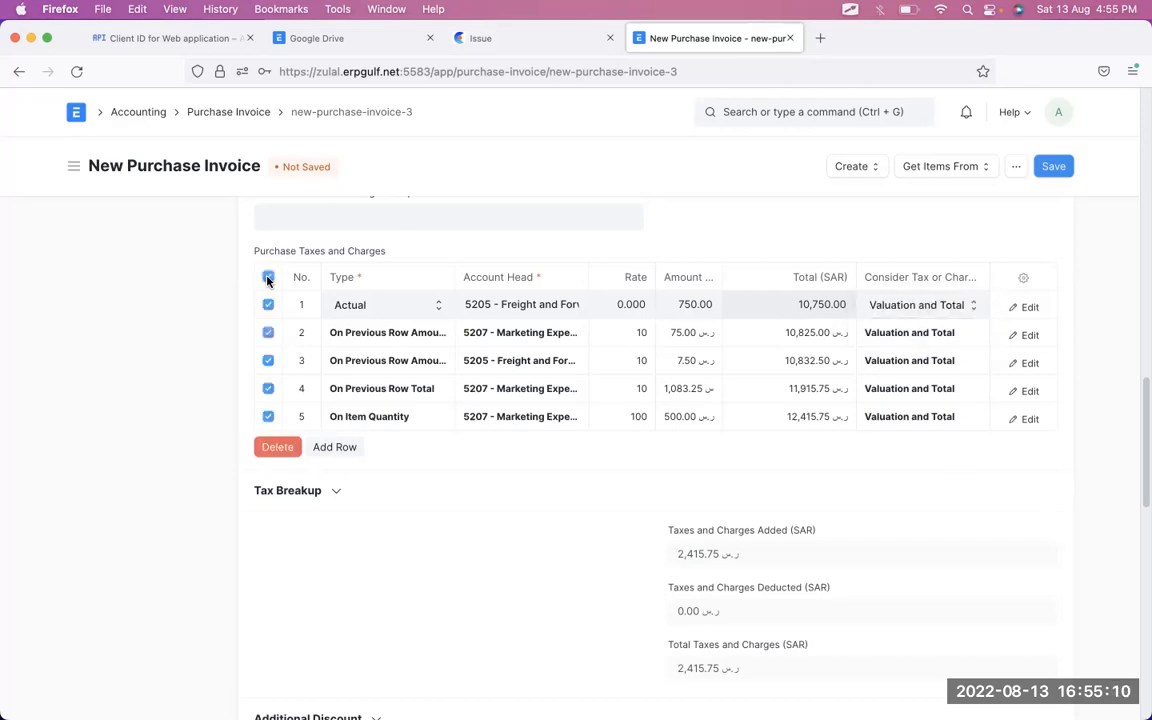
click(278, 447)
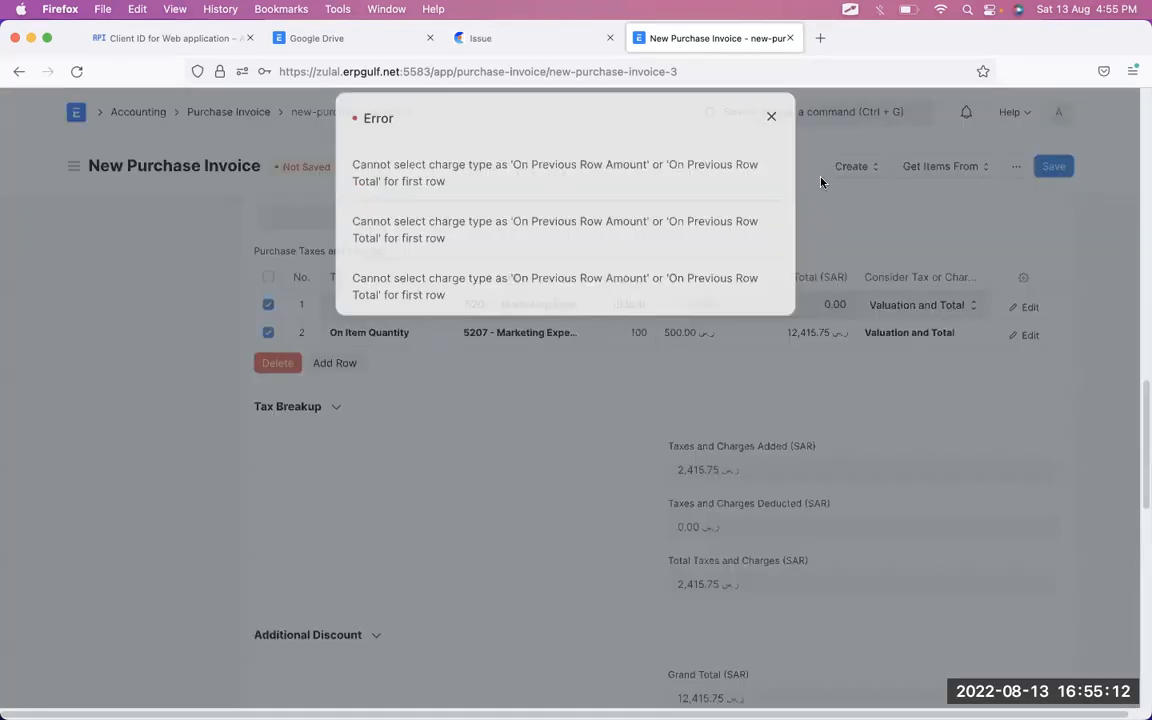
click(777, 136)
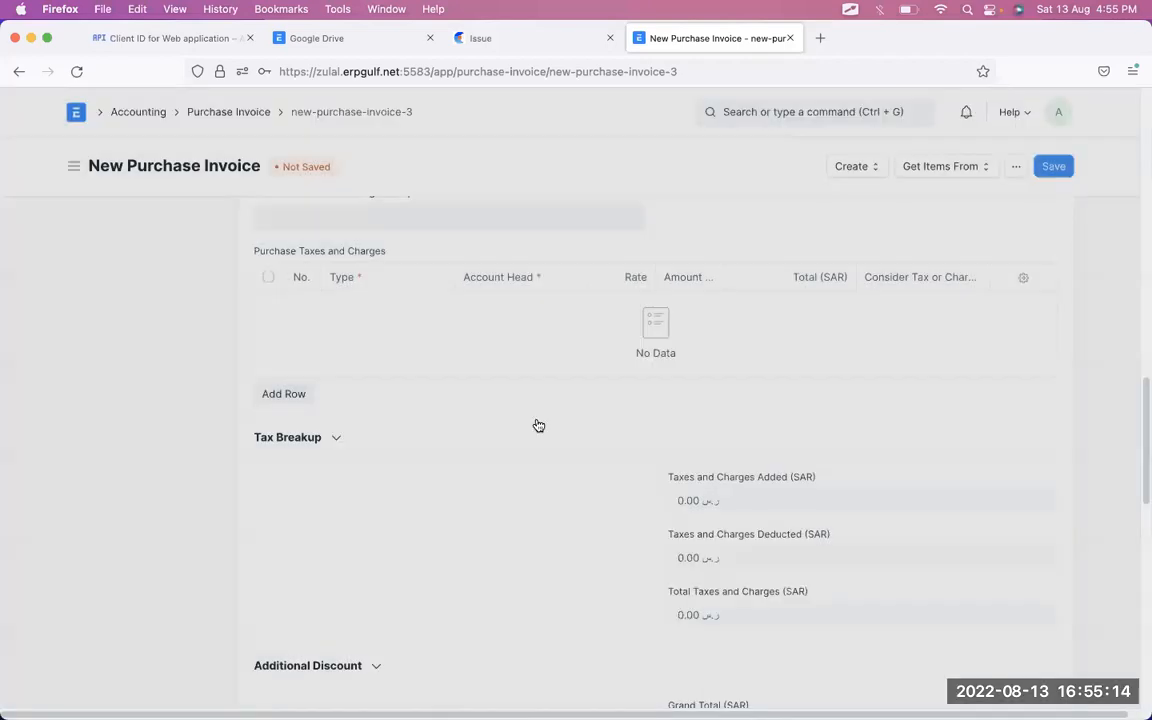
- Add a tax row for 5205 - Freight and Forwarding Charges at a 10% rate
click(300, 393)
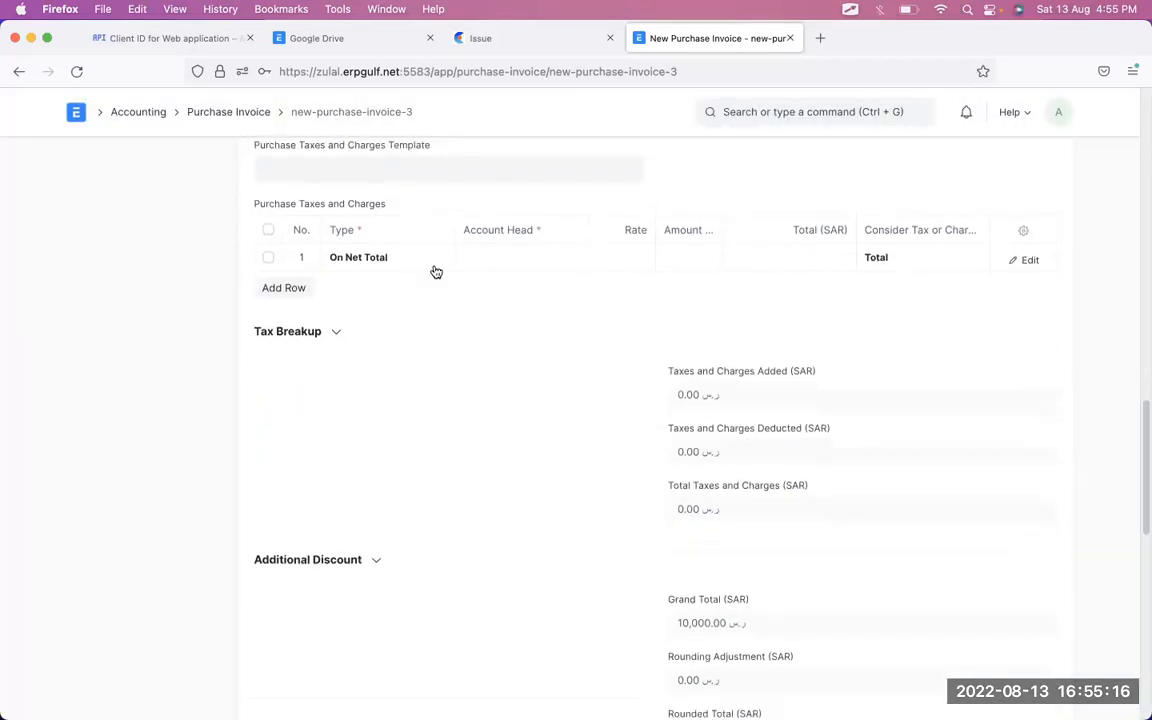
click(509, 262)
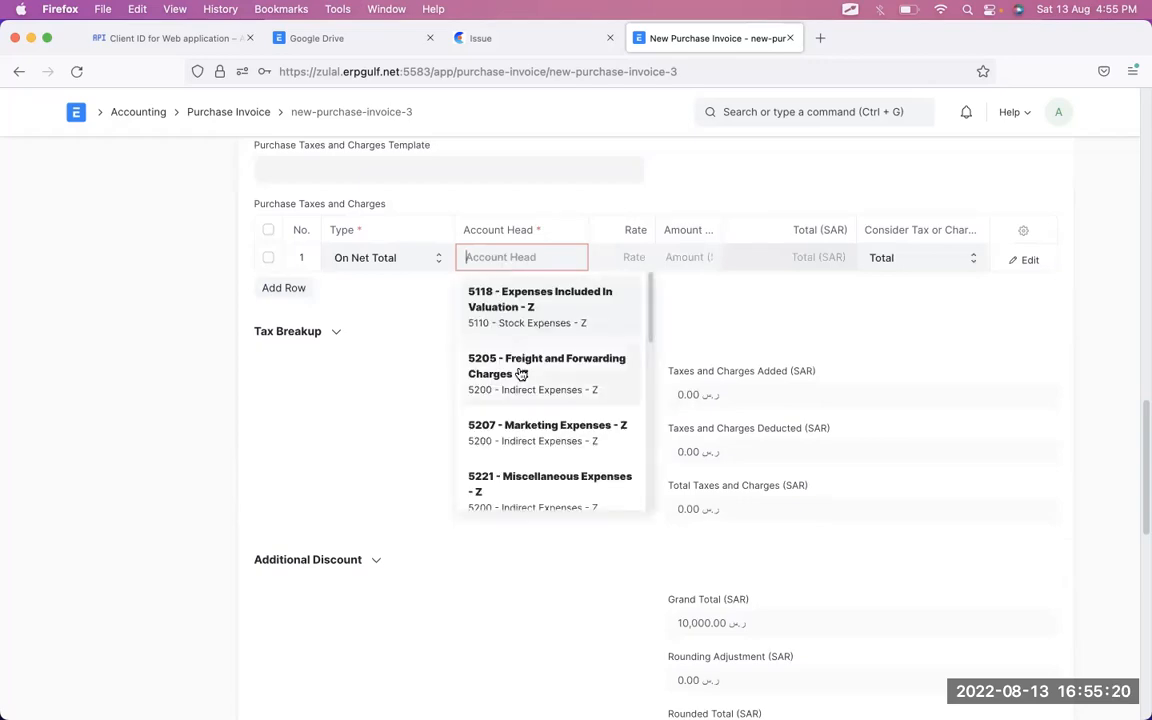
click(521, 374)
click(637, 254)
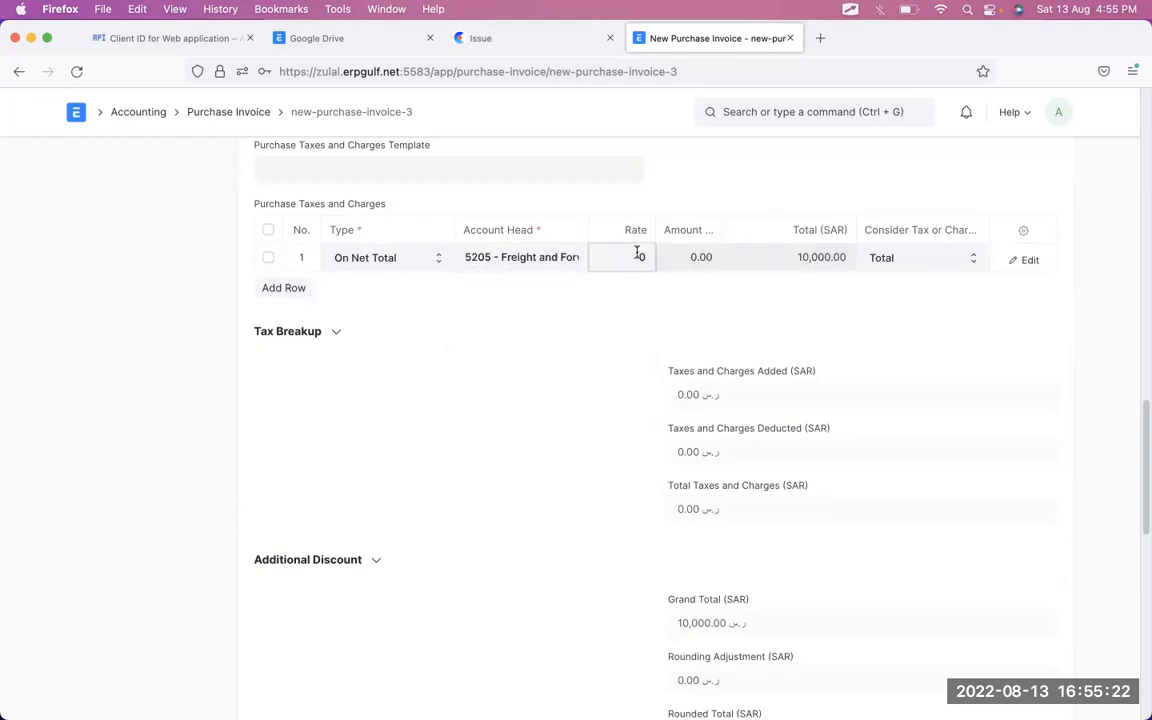
text(1)
key(Tab)
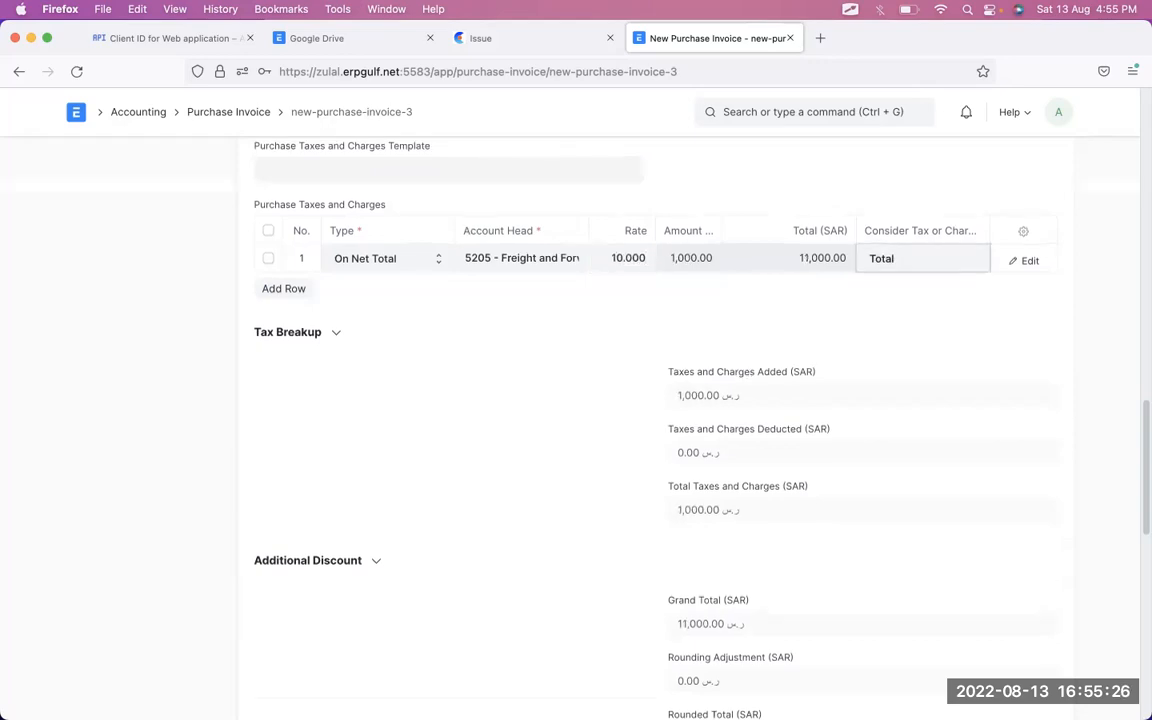
- Make the freight charge count toward Valuation only and review the invoice totals
scroll(789, 404, up, 5)
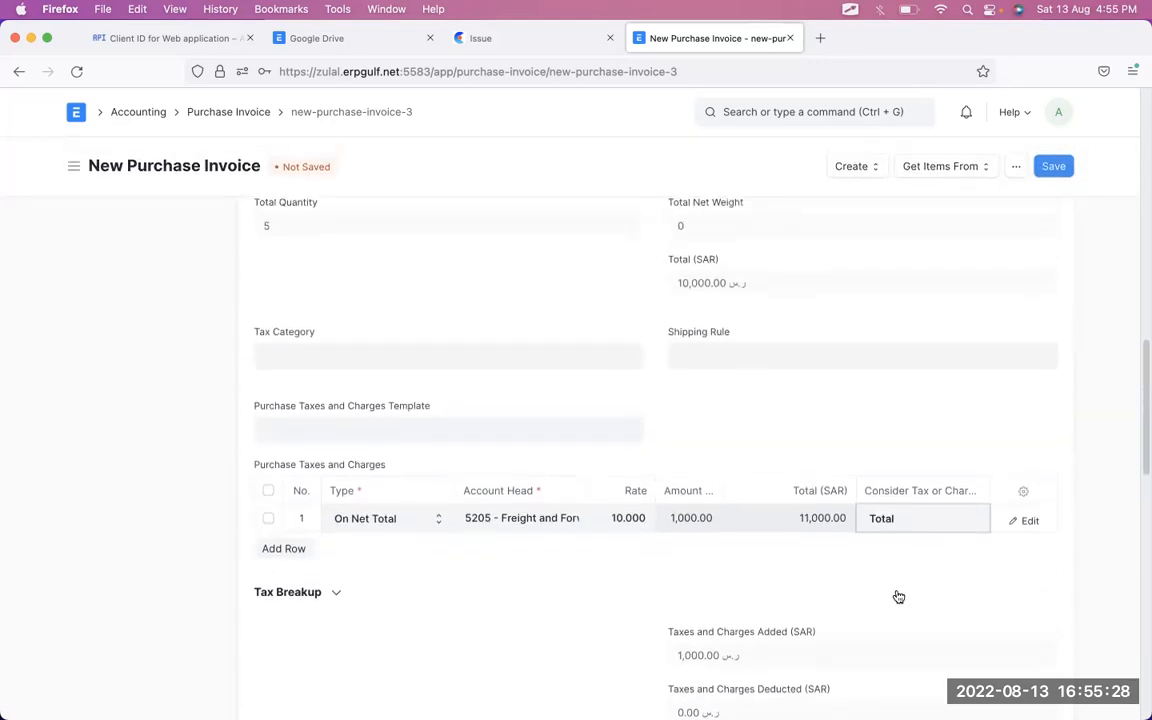
click(941, 522)
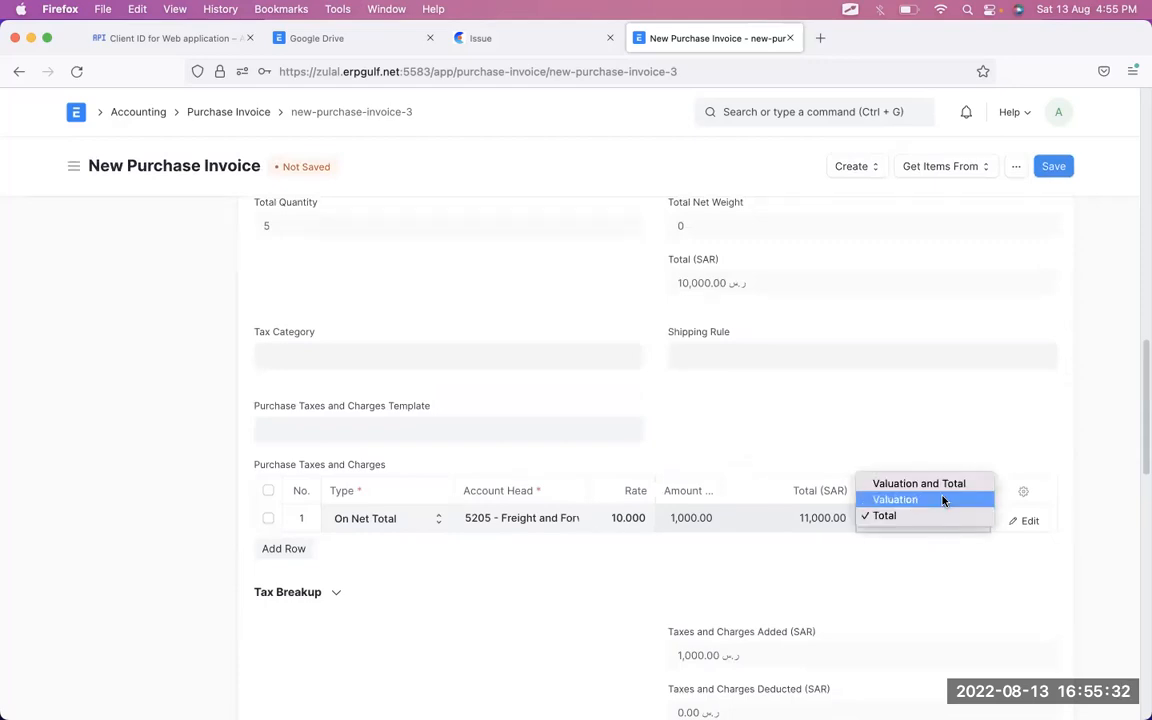
click(943, 500)
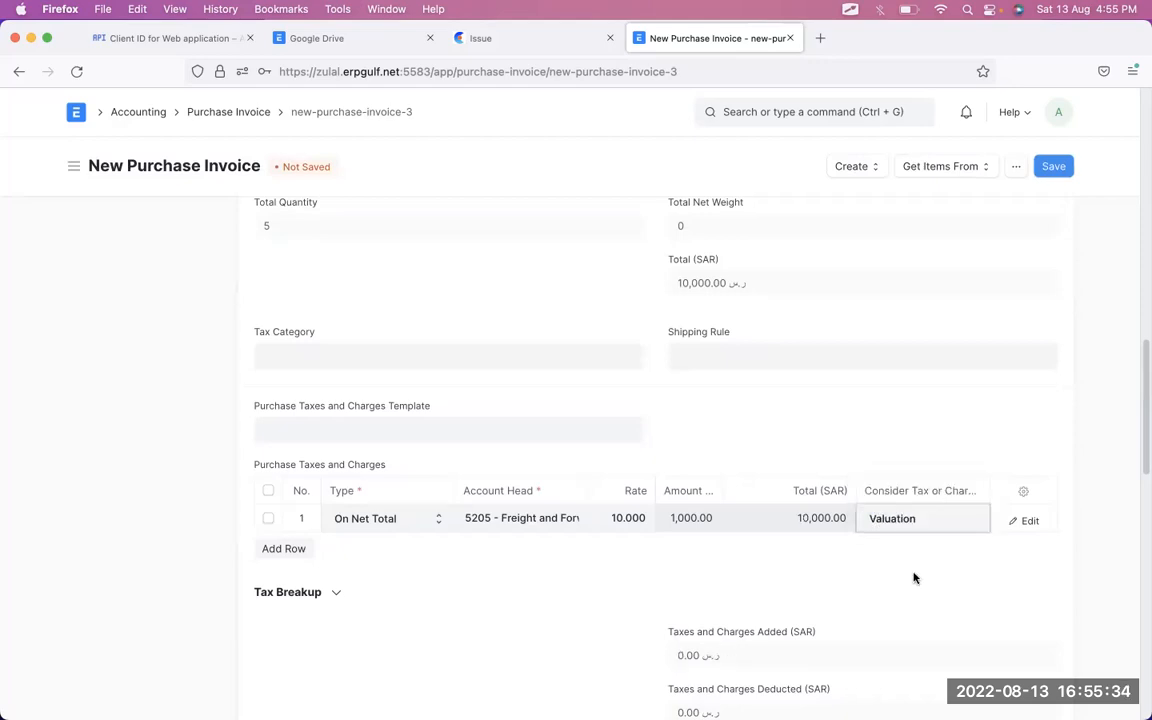
scroll(913, 578, up, 5)
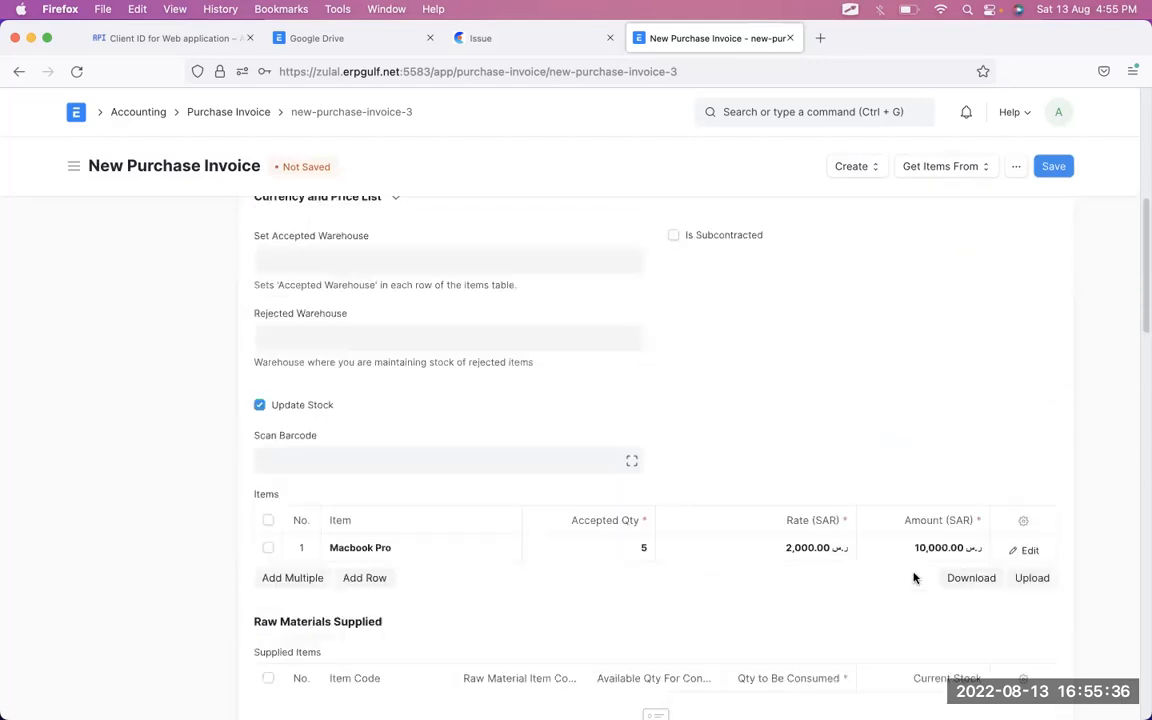
scroll(924, 556, down, 2)
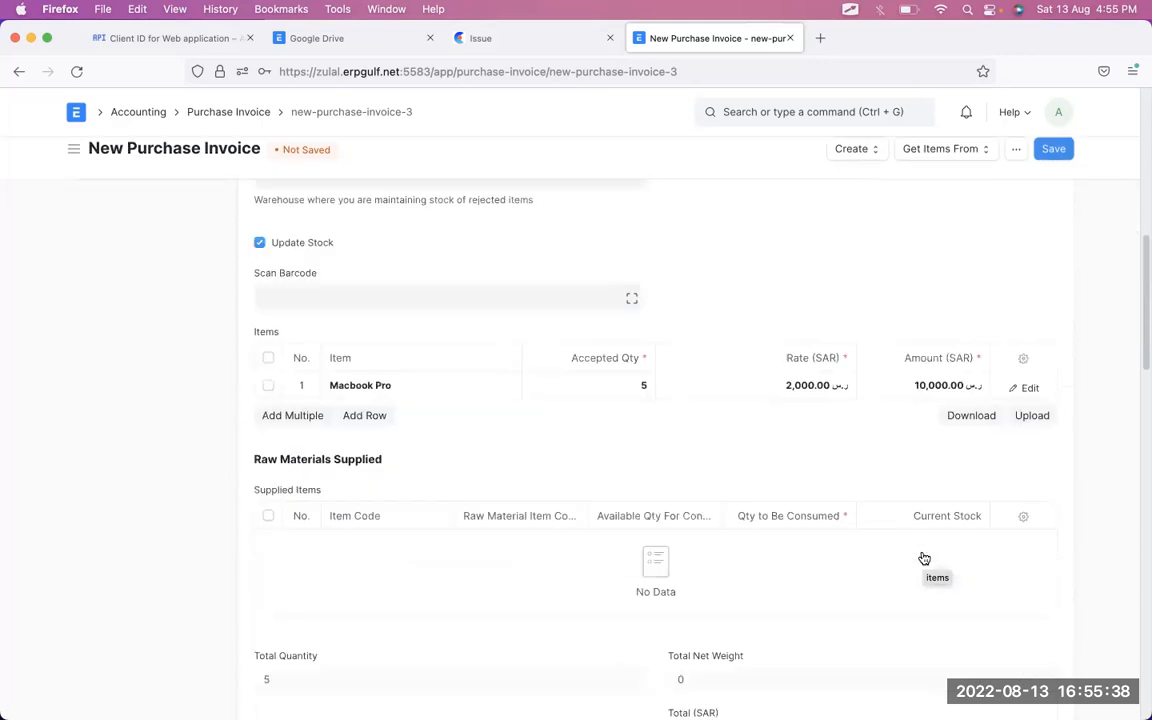
scroll(924, 558, down, 5)
scroll(924, 558, down, 1)
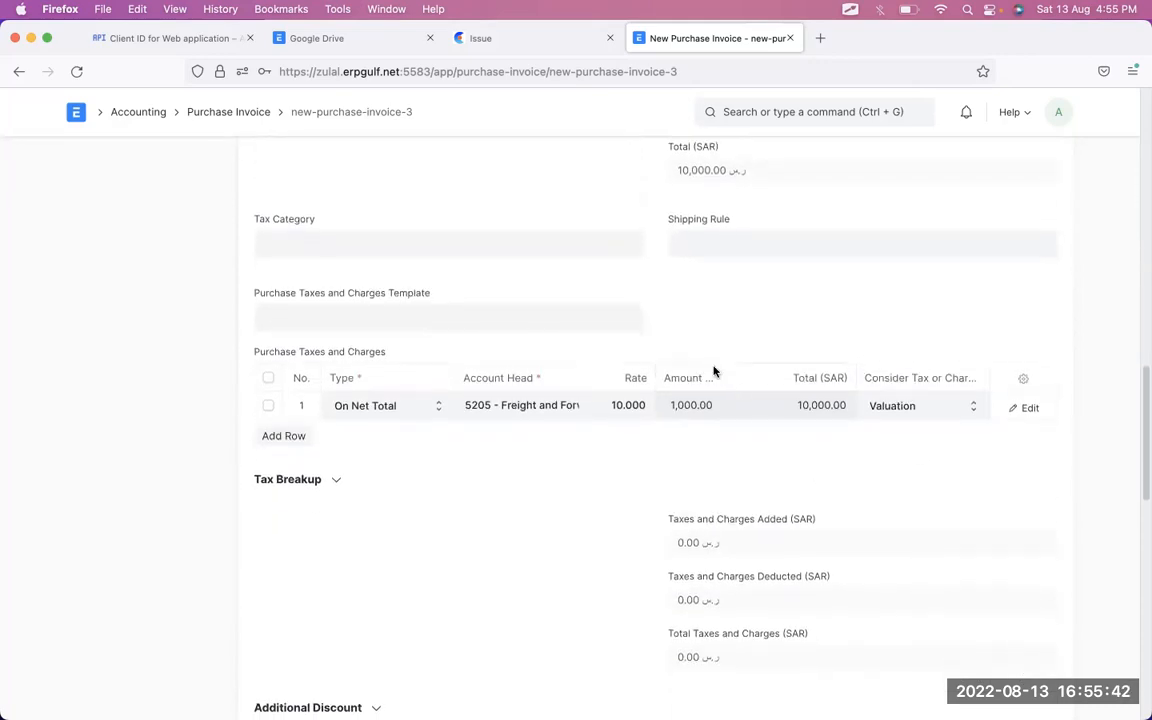
scroll(673, 452, down, 2)
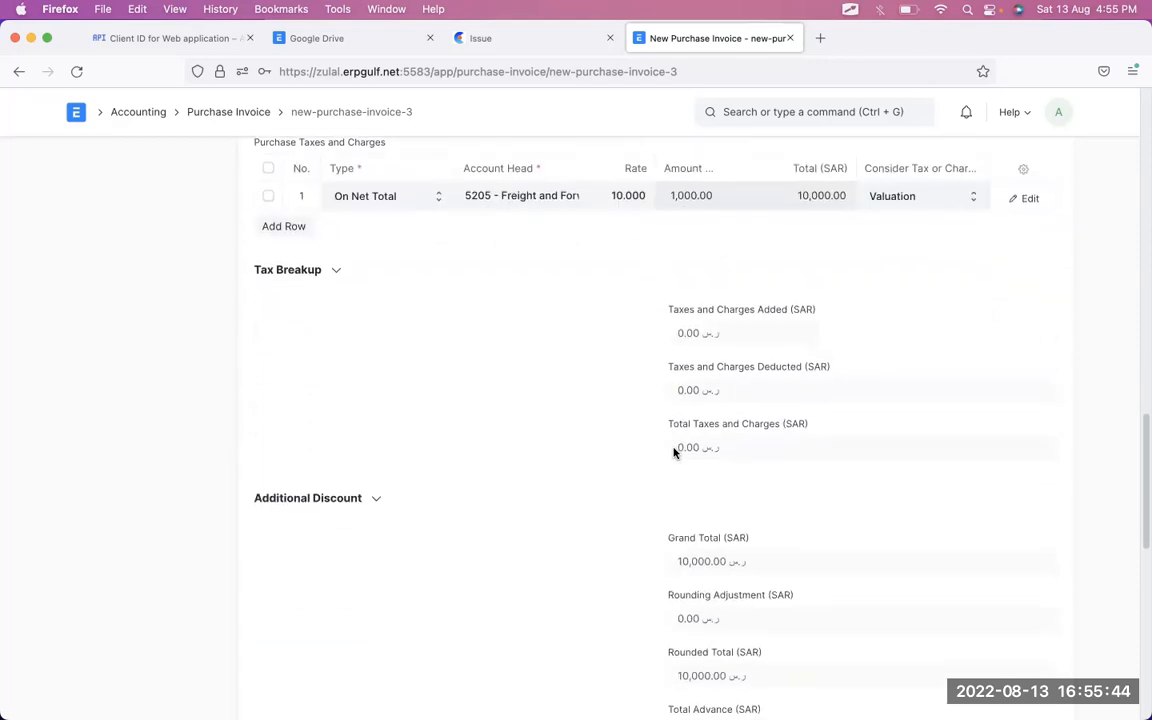
scroll(673, 452, down, 3)
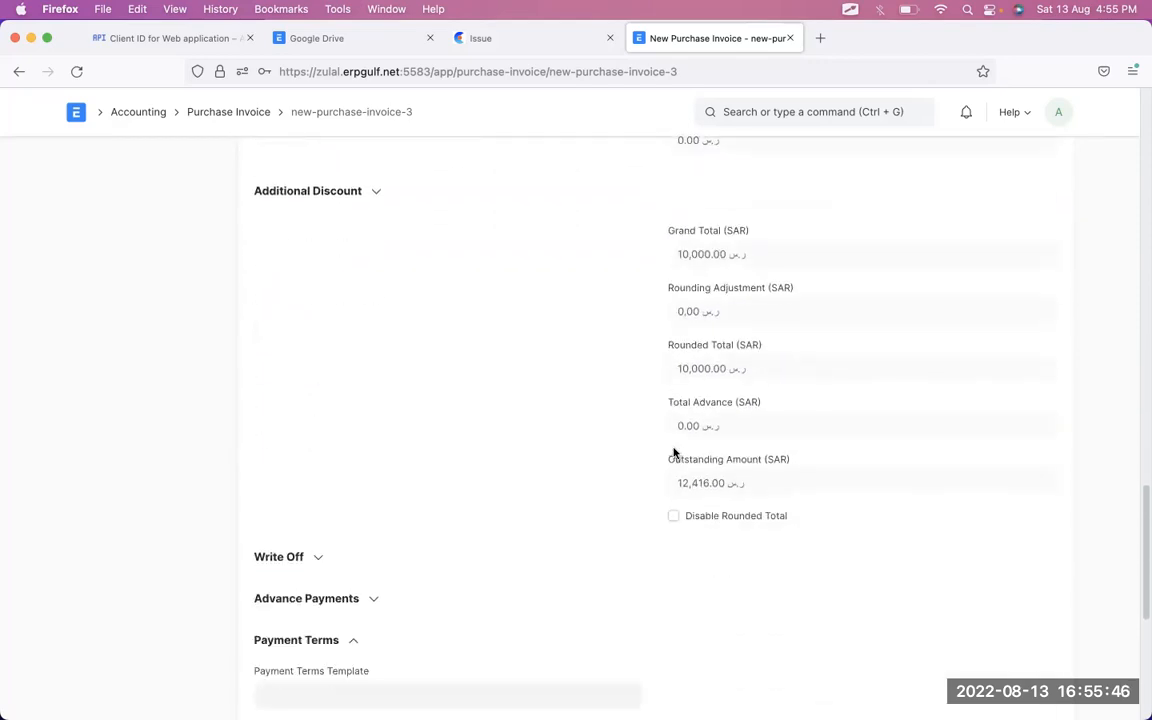
scroll(673, 452, down, 1)
scroll(673, 452, up, 2)
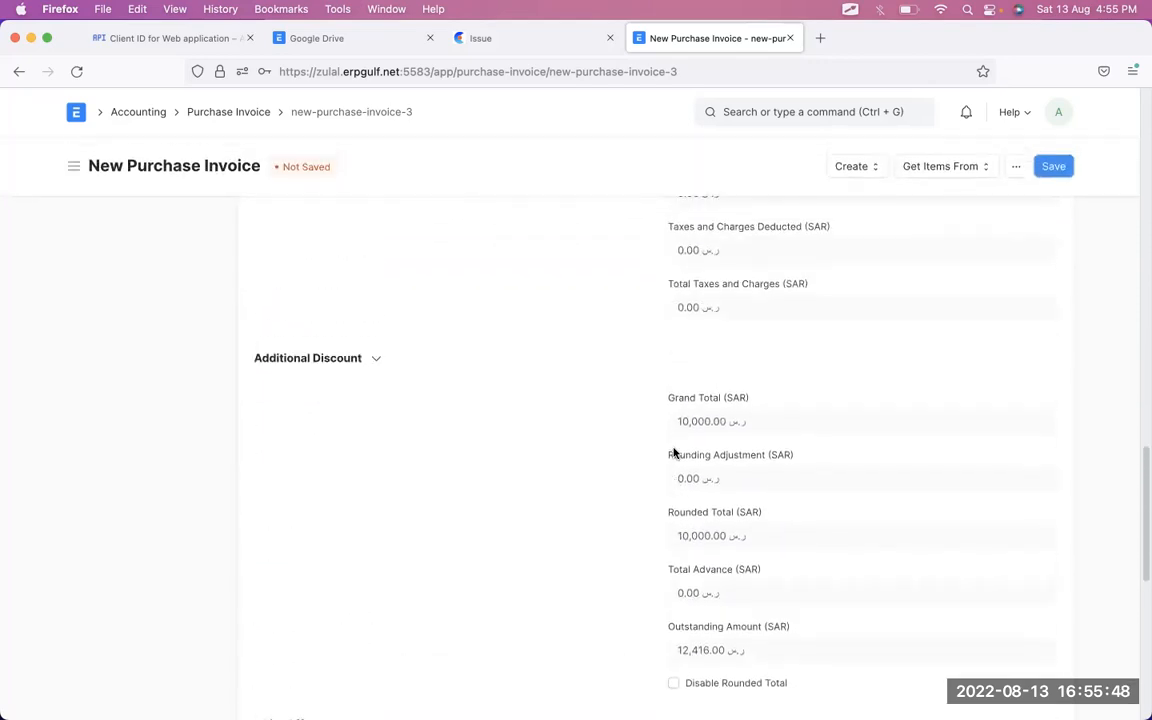
scroll(673, 452, up, 3)
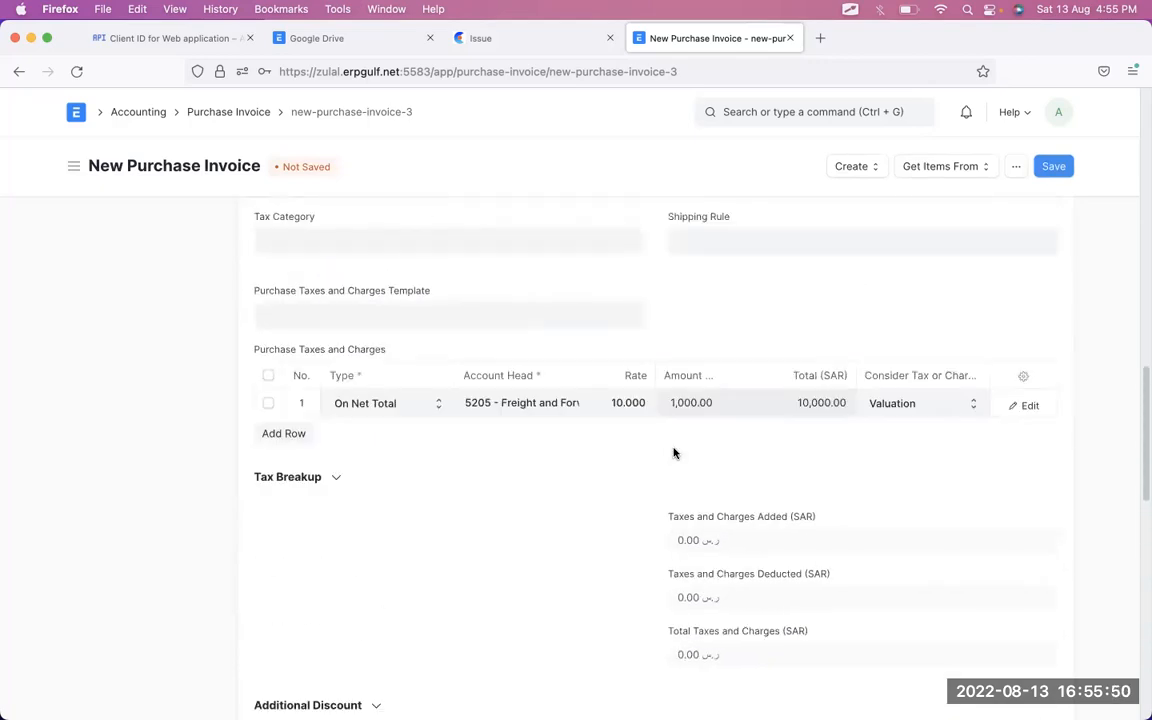
click(1064, 168)
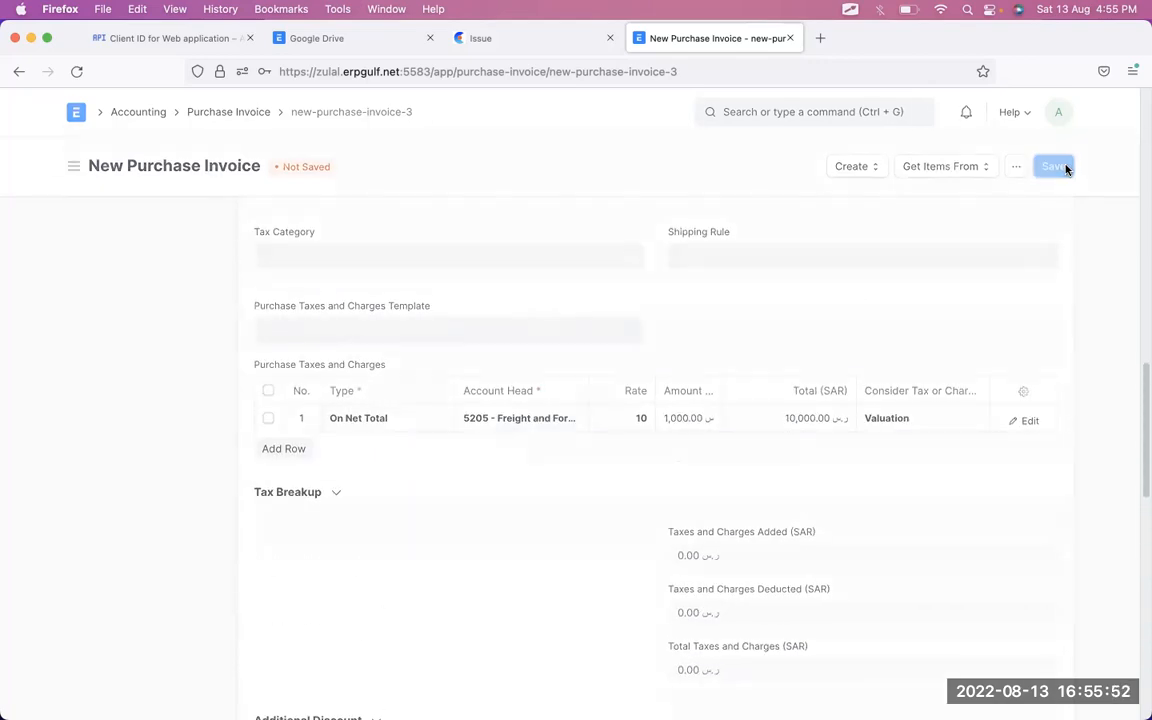
scroll(950, 515, down, 6)
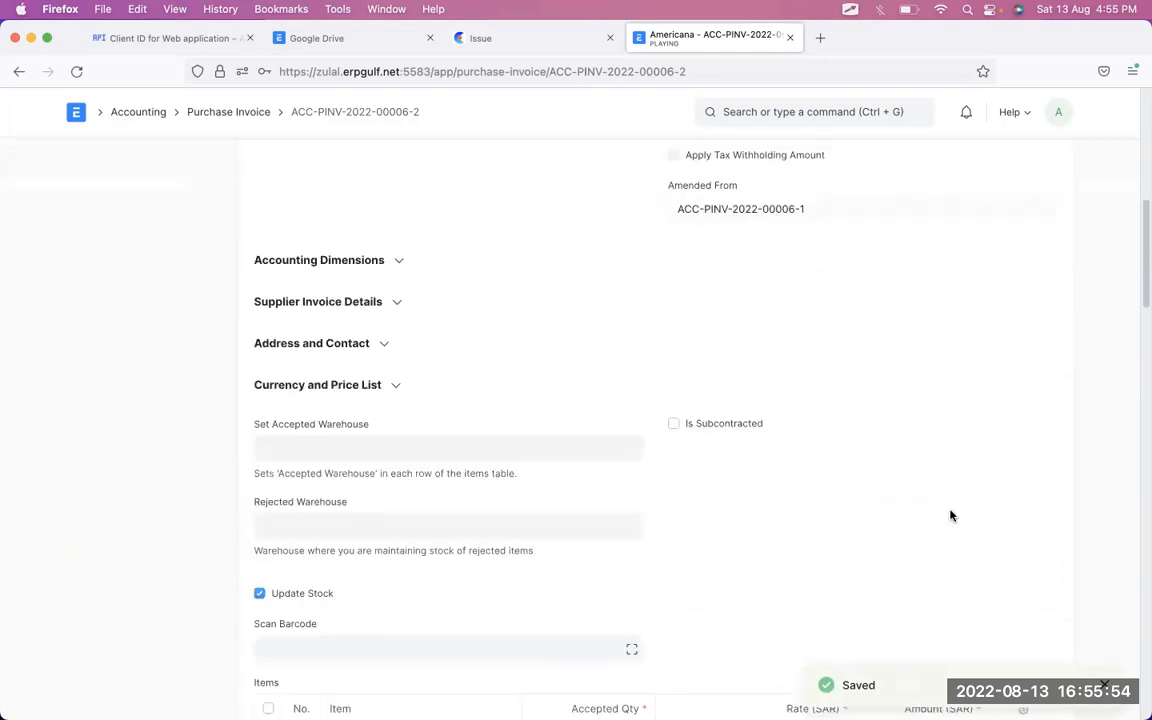
scroll(950, 515, down, 5)
scroll(950, 515, down, 5)
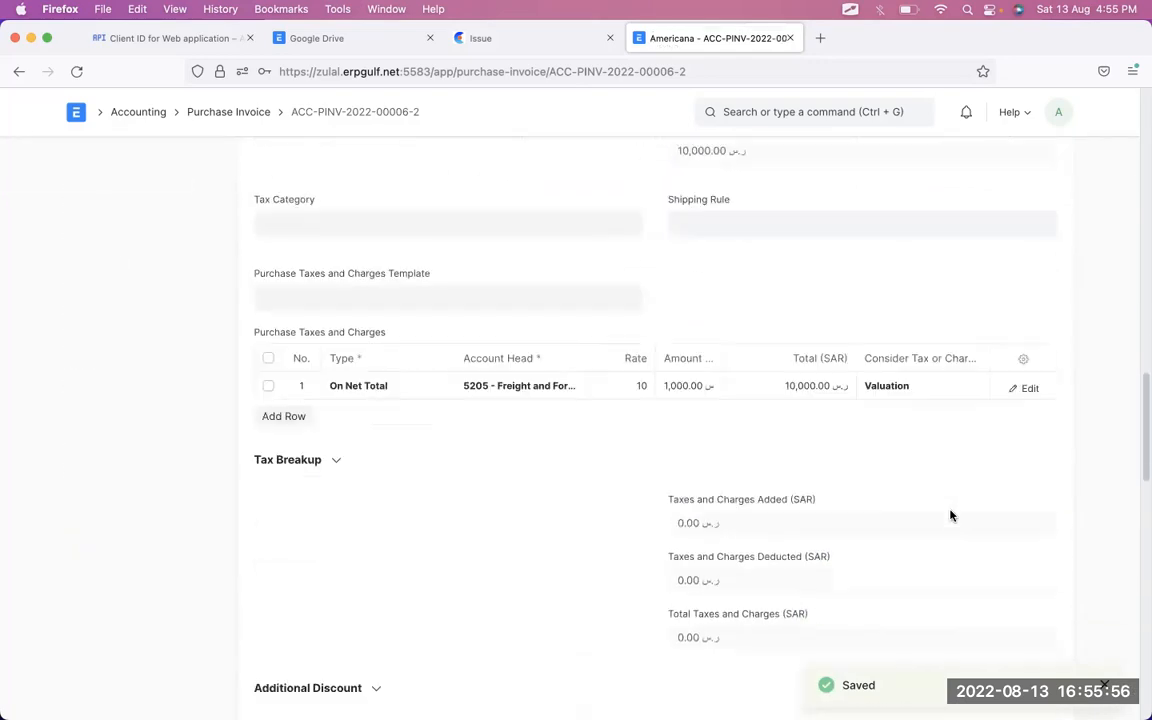
scroll(950, 515, down, 3)
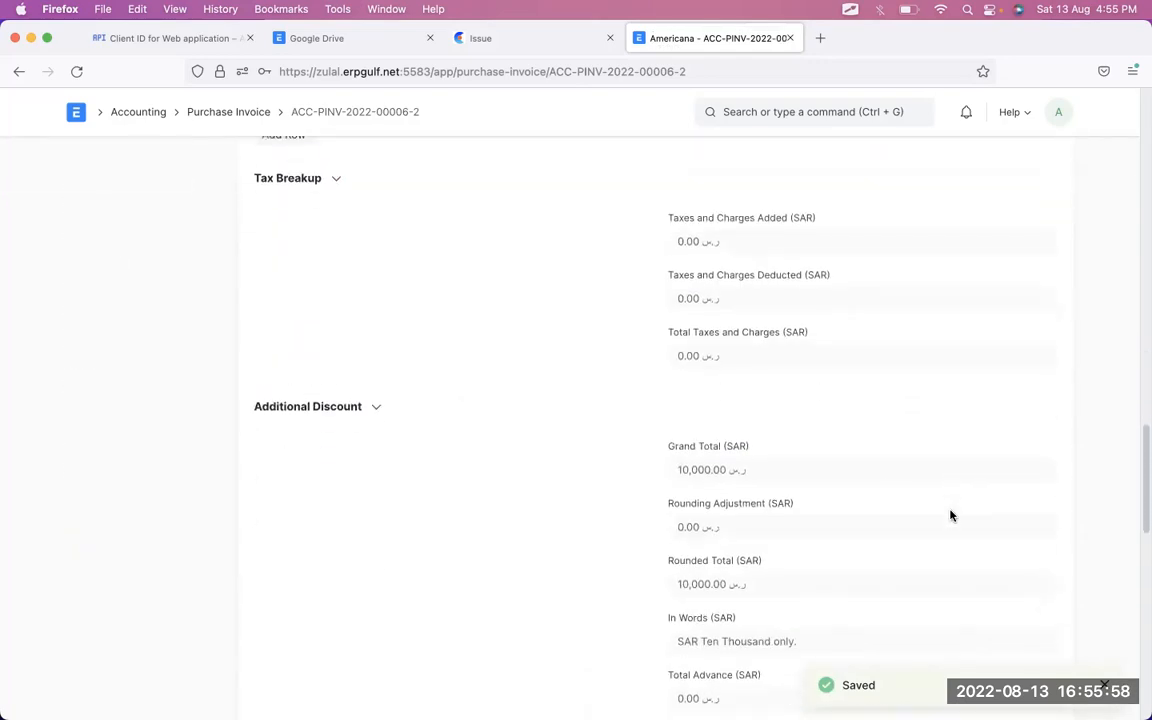
scroll(950, 515, down, 1)
scroll(950, 515, down, 1)
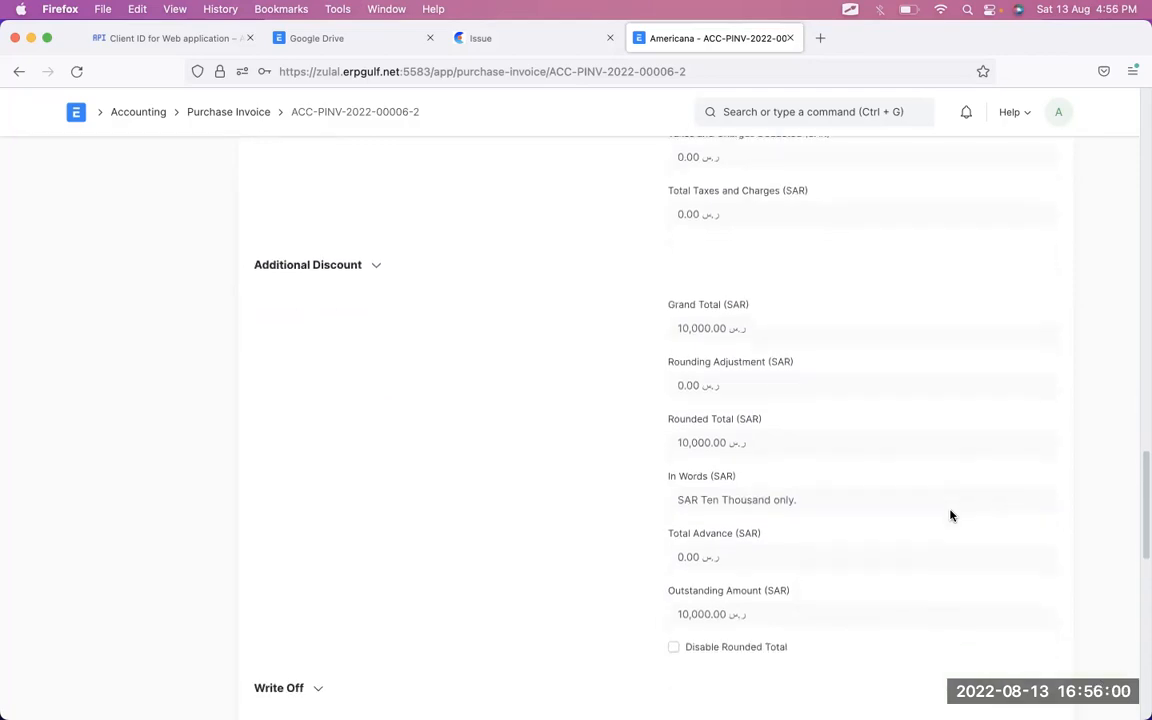
scroll(950, 515, down, 1)
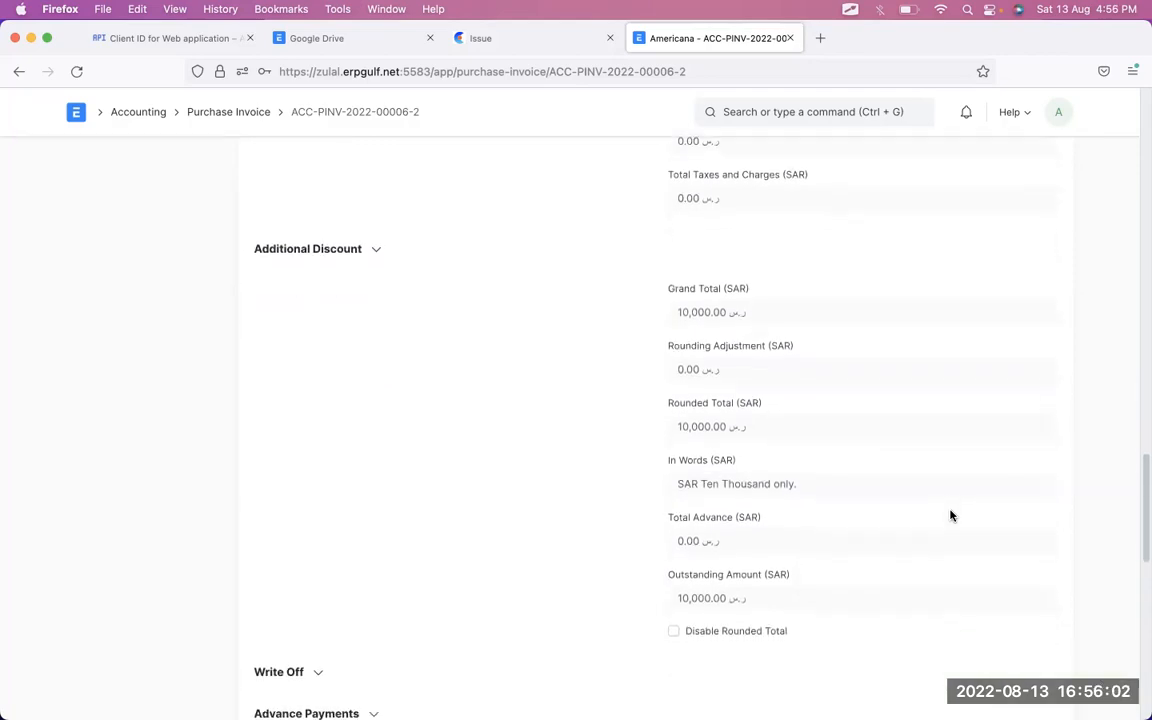
scroll(828, 388, up, 5)
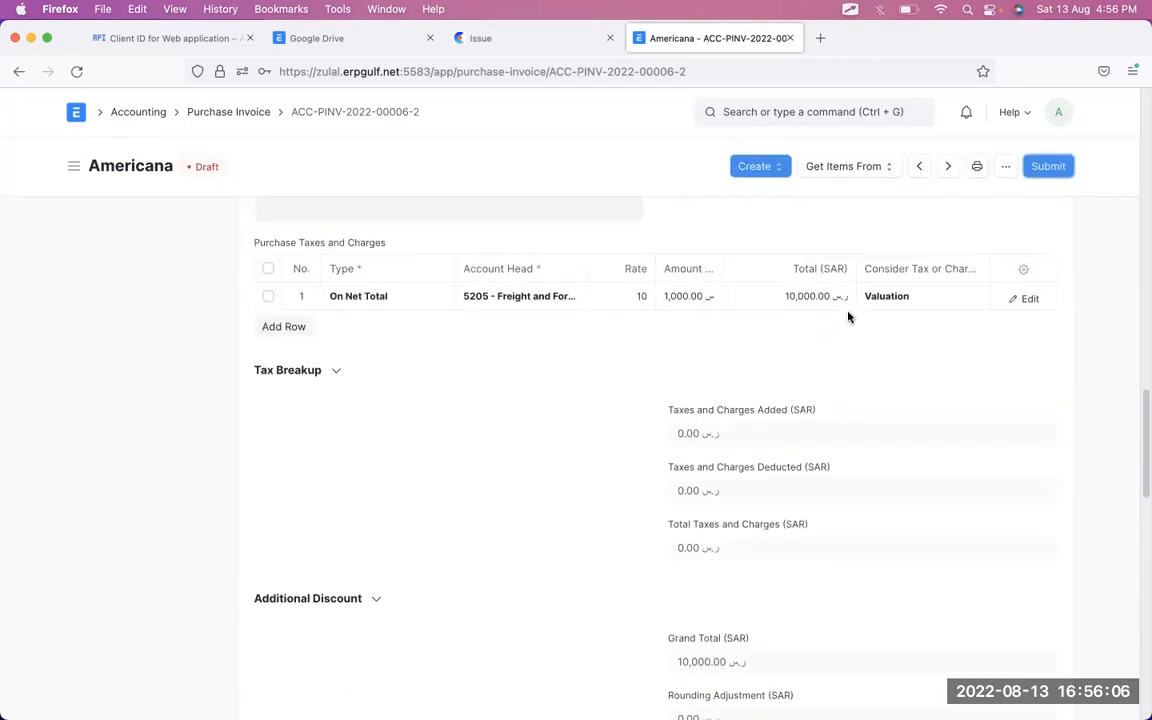
scroll(801, 331, up, 5)
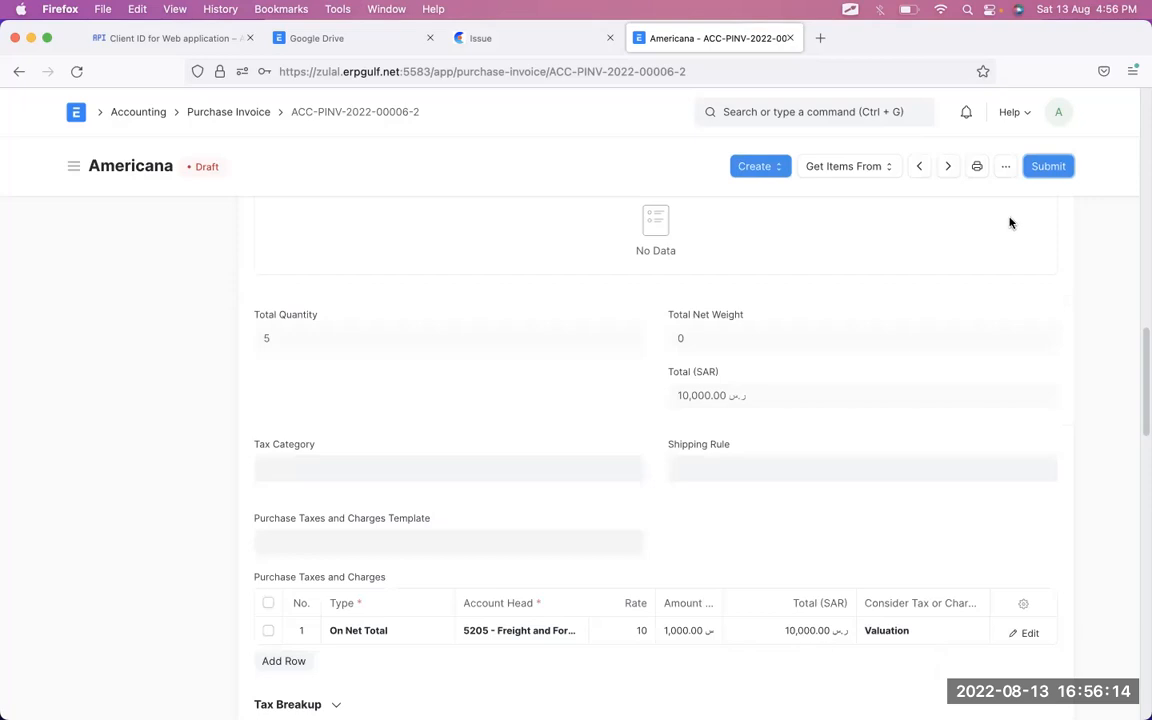
scroll(967, 288, up, 10)
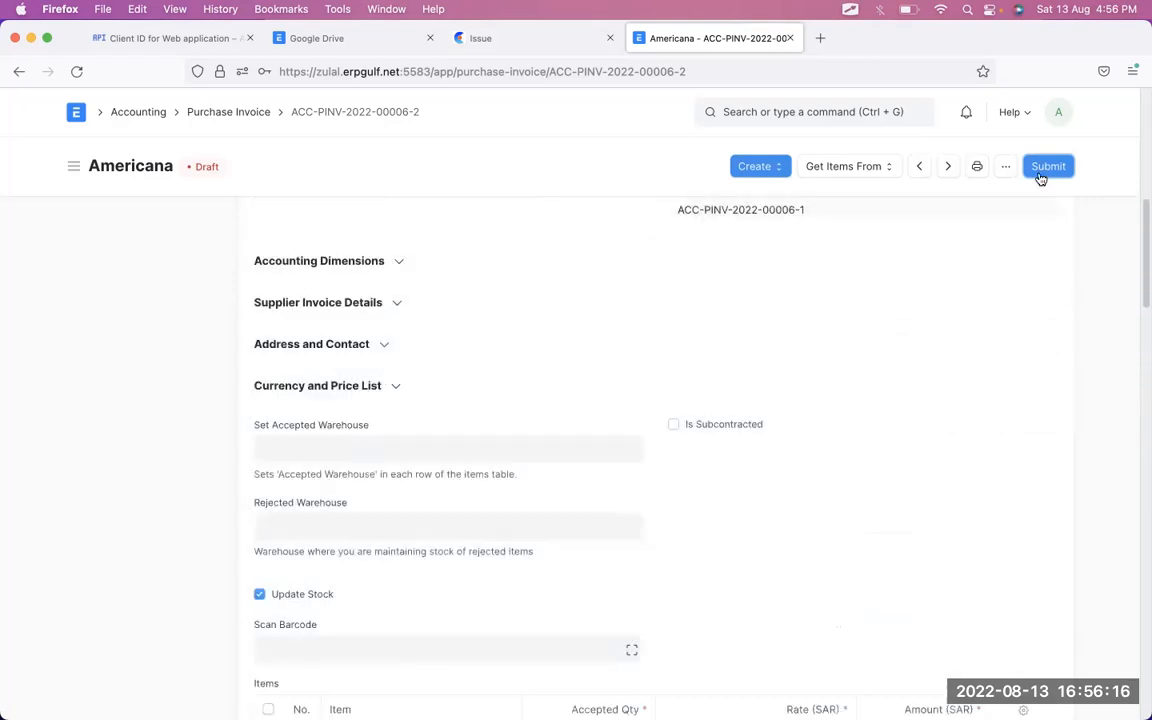
click(1040, 178)
click(763, 238)
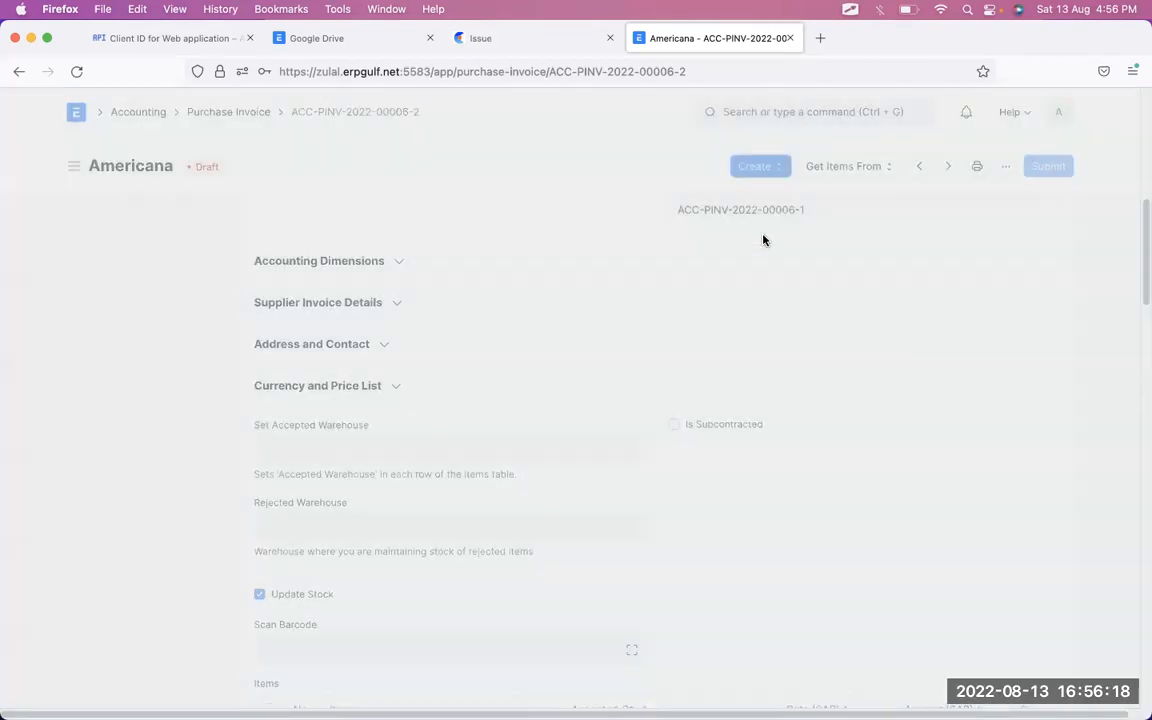
click(866, 166)
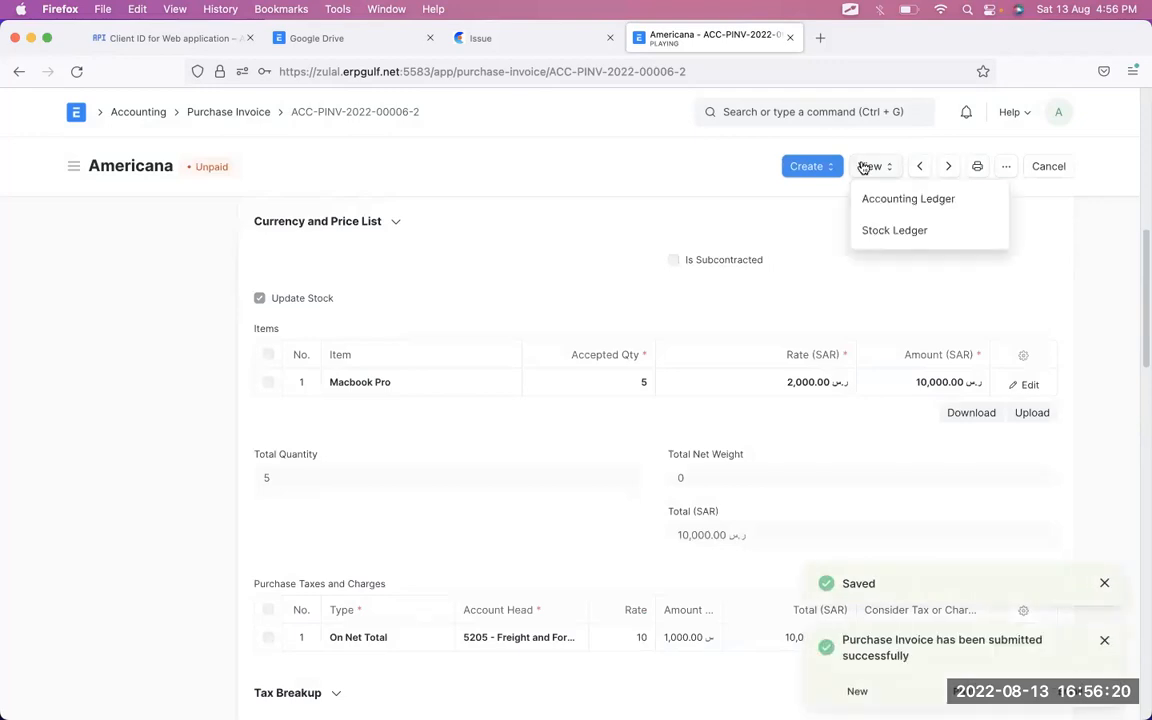
click(876, 204)
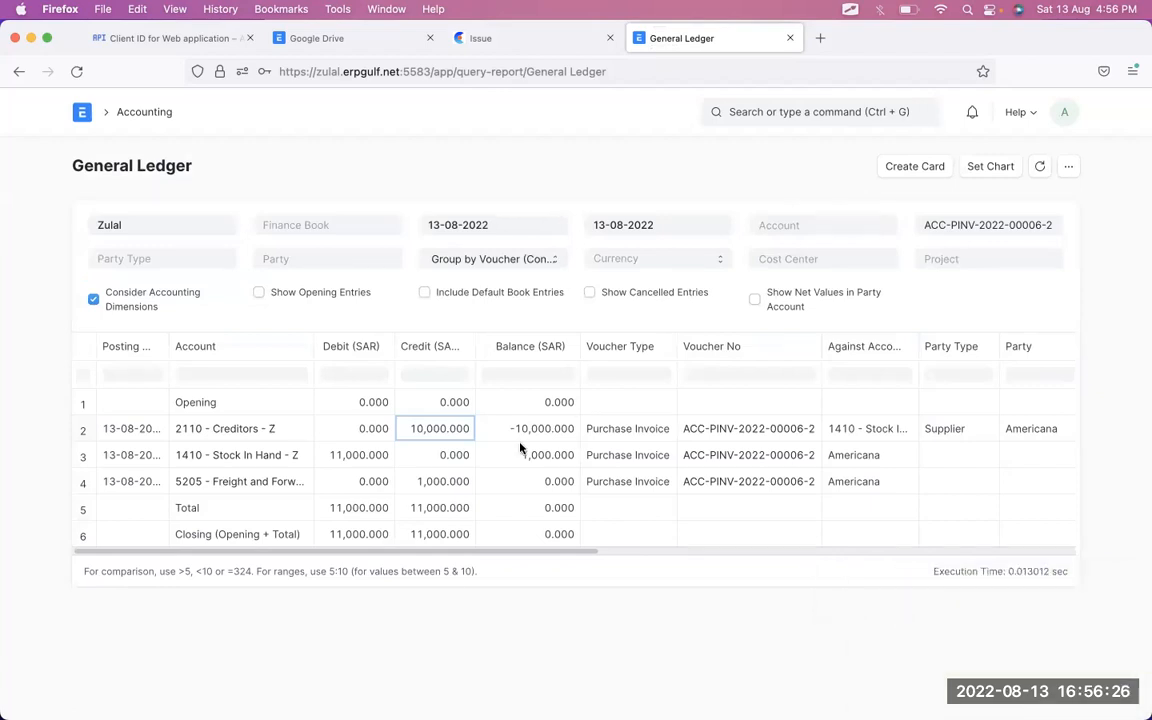
click(287, 430)
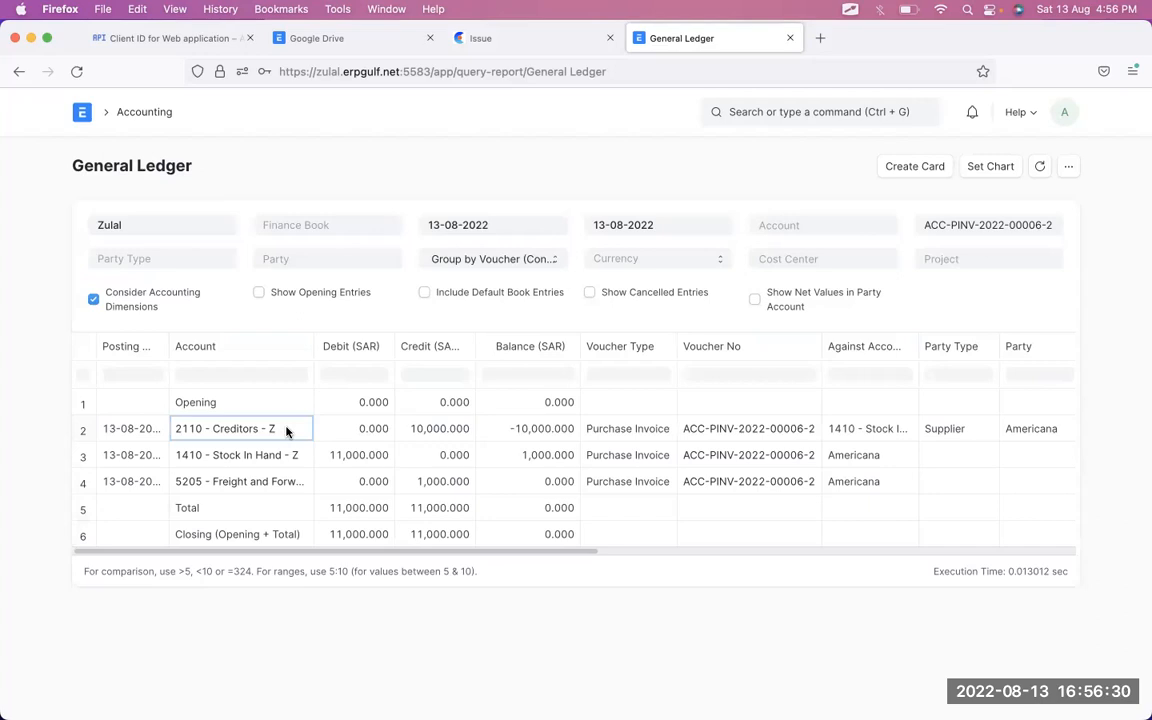
- Annotate the ledger: Americana's -10,000.000 Creditors, 11,000.000 Stock In Hand debit, 1,000.000 freight credit
key(alt+Tab)
mouse_move(1055, 403)
mouse_down()
mouse_move(990, 458)
mouse_move(1082, 430)
mouse_move(1075, 412)
mouse_up()
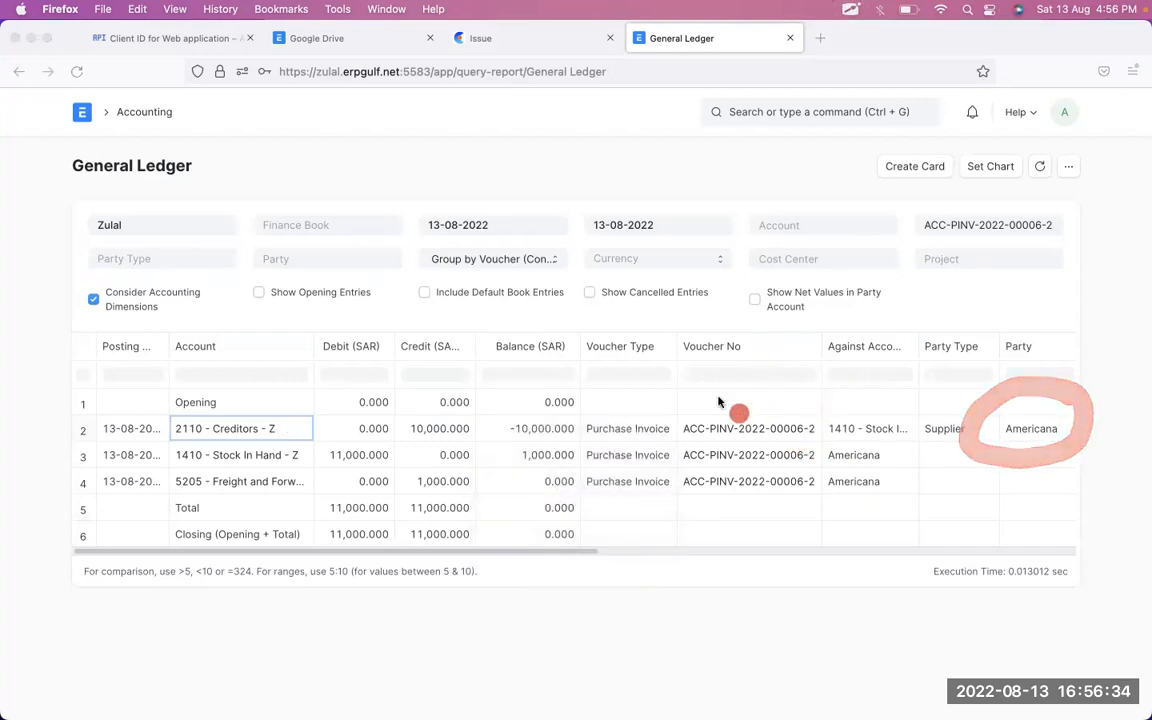
mouse_move(588, 399)
mouse_down()
mouse_move(514, 396)
mouse_move(560, 443)
mouse_move(510, 398)
mouse_move(455, 394)
mouse_move(445, 452)
mouse_move(505, 400)
mouse_up()
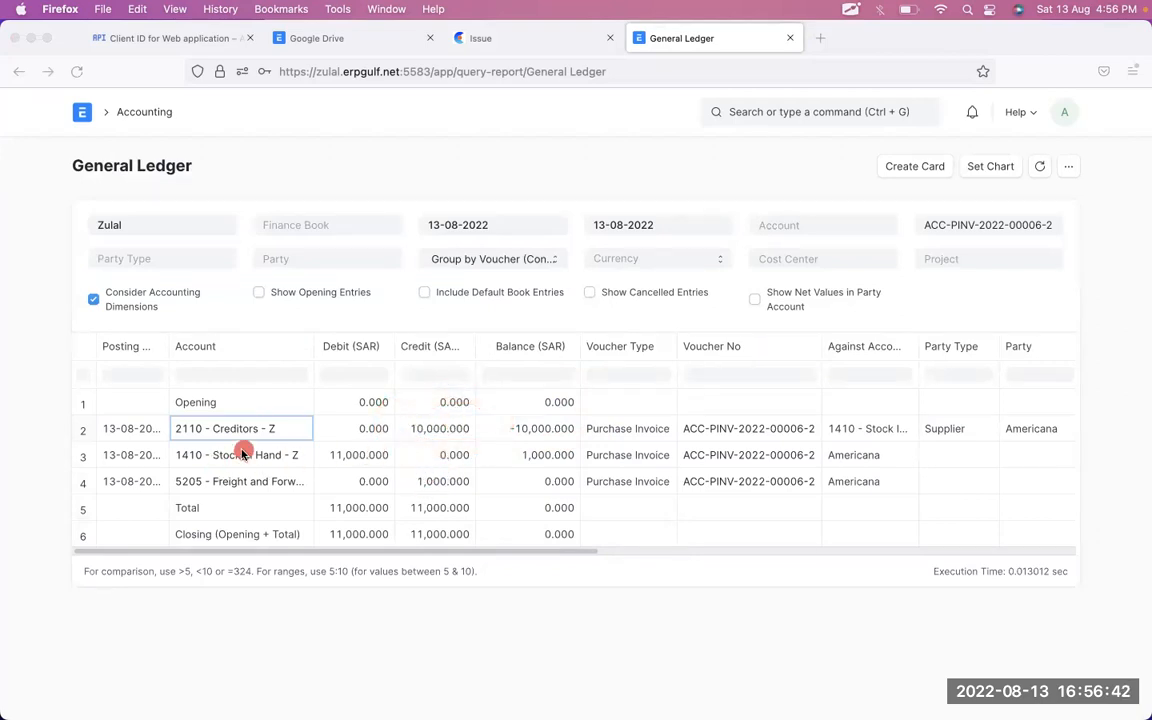
mouse_move(150, 462)
mouse_down()
mouse_move(296, 437)
mouse_move(176, 459)
mouse_up()
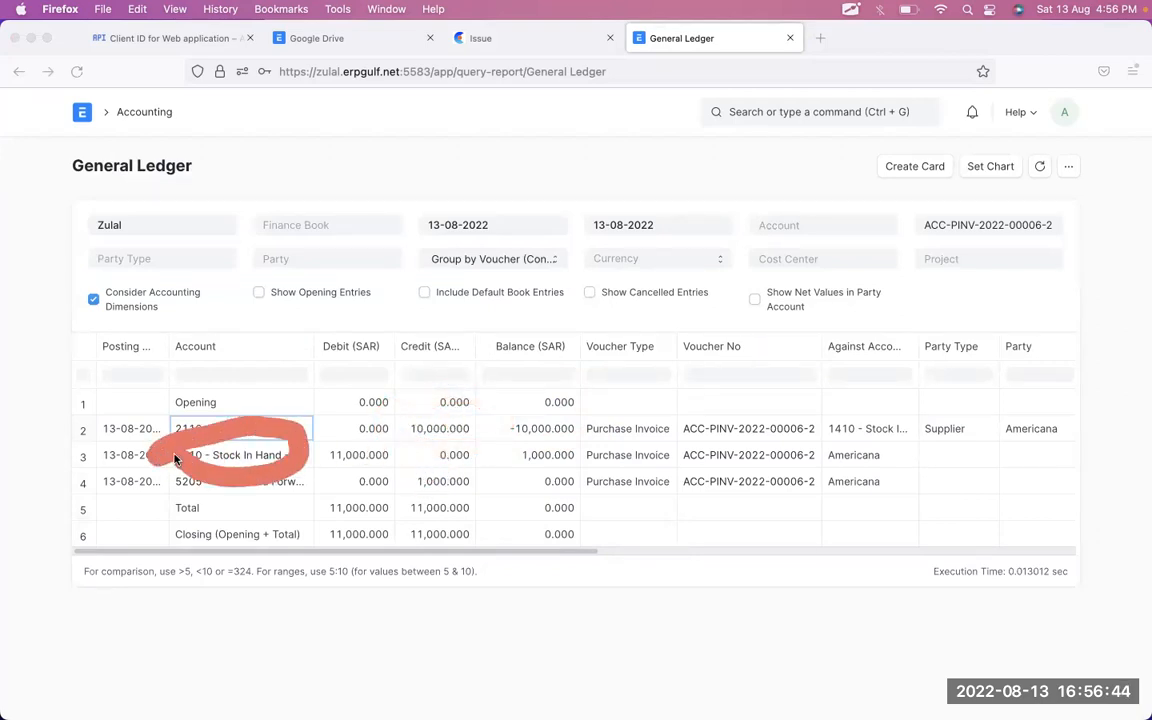
mouse_move(404, 445)
mouse_down()
mouse_move(378, 419)
mouse_move(296, 478)
mouse_move(318, 455)
mouse_up()
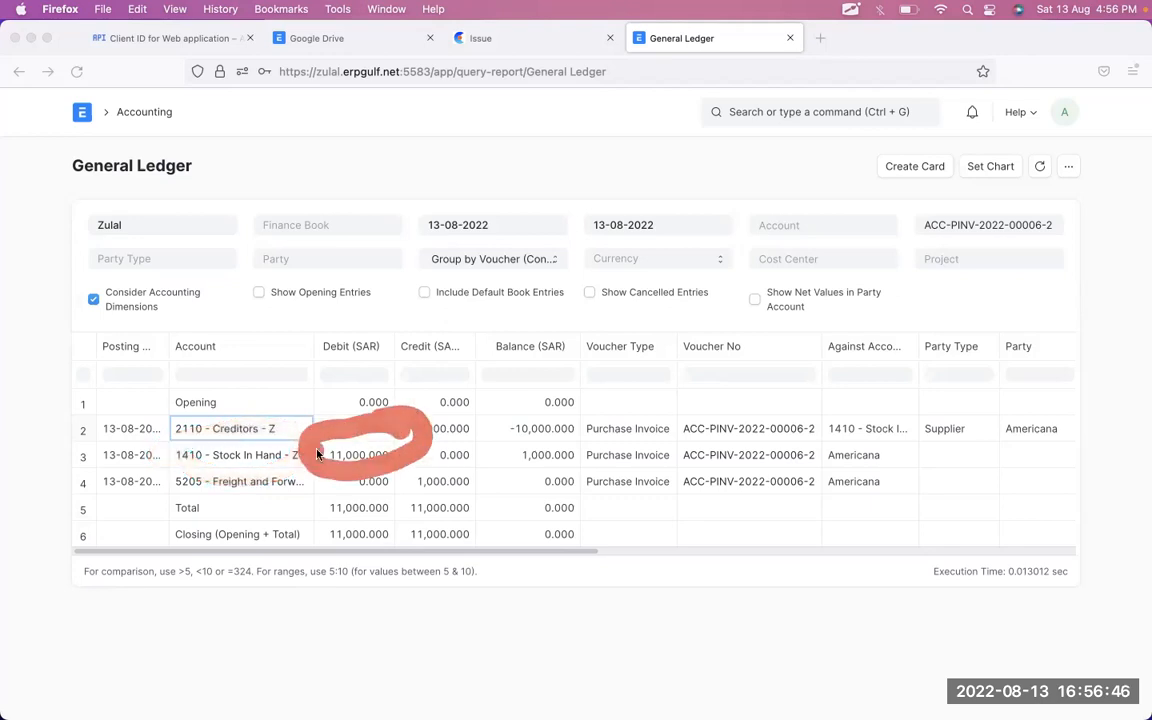
mouse_move(245, 481)
mouse_down()
mouse_move(219, 482)
mouse_move(500, 481)
mouse_move(452, 456)
mouse_move(388, 476)
mouse_move(480, 470)
mouse_move(408, 492)
mouse_up()
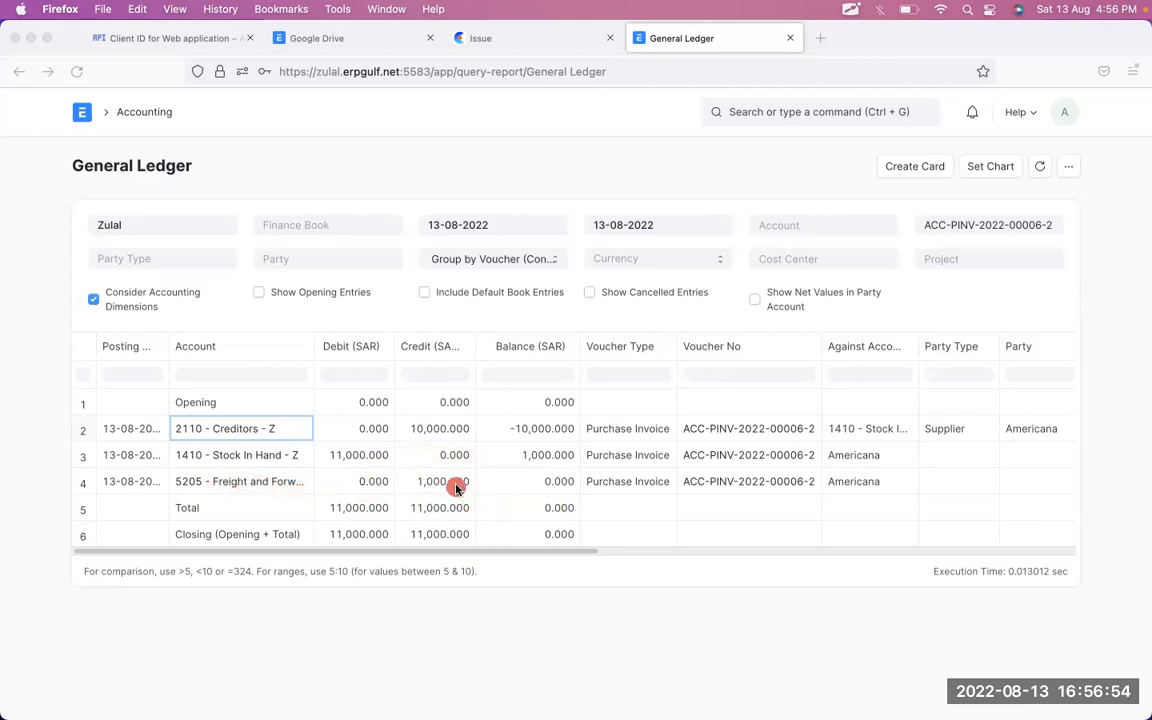
drag(440, 420, 368, 457)
drag(453, 483, 379, 441)
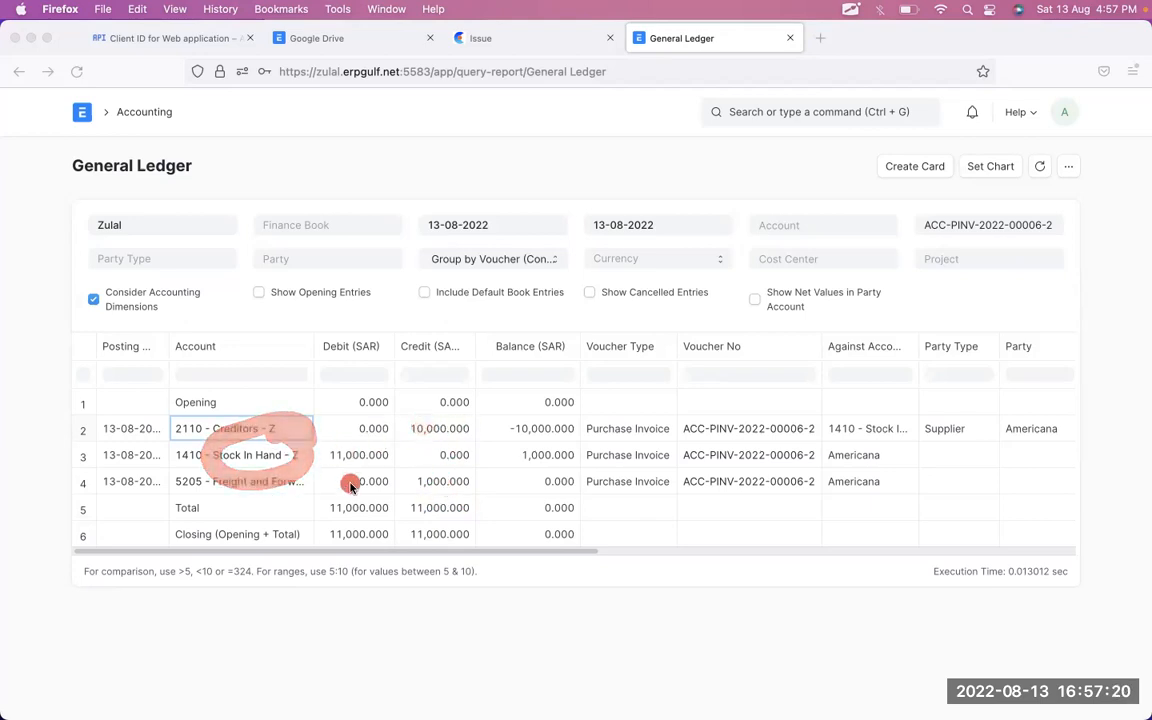
- Open the invoice's Stock Ledger and check Macbook Pro's 2,200.00 incoming rate
click(19, 71)
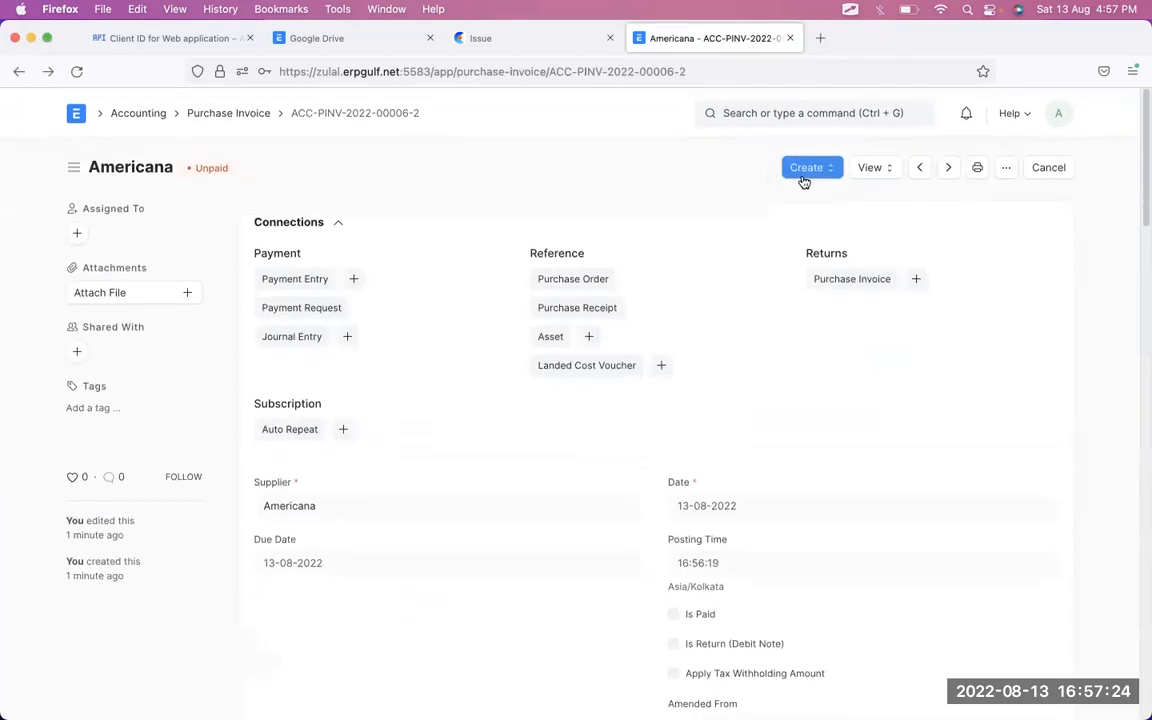
click(868, 168)
click(879, 232)
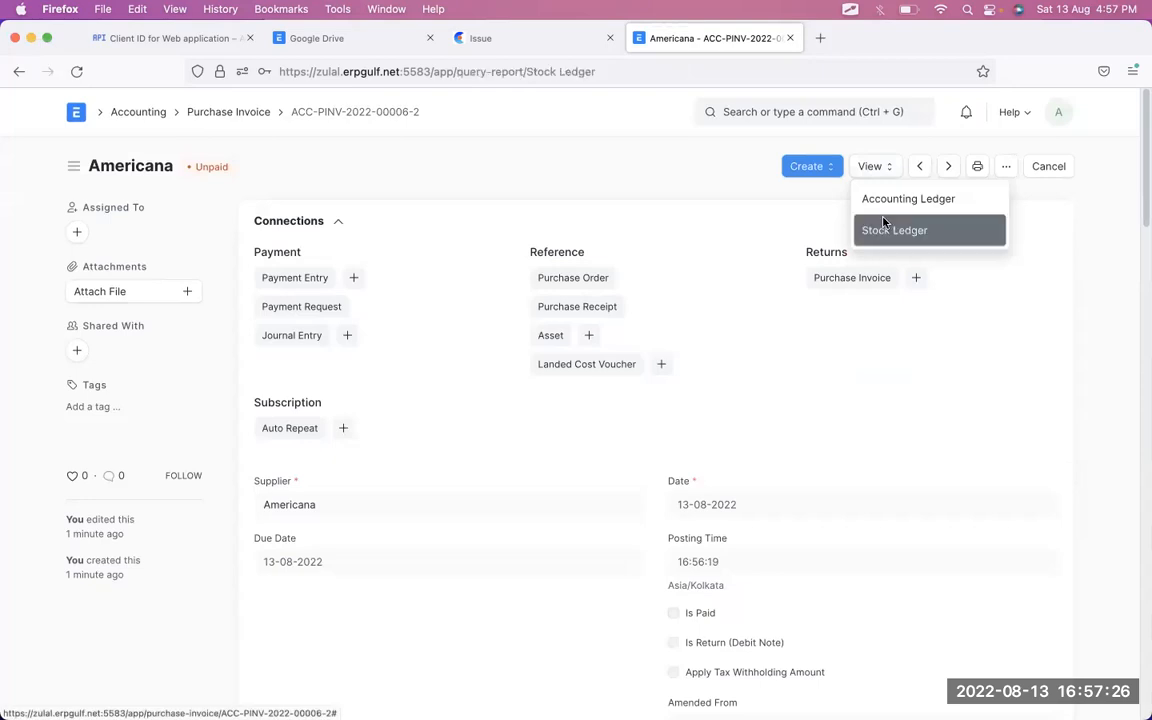
scroll(755, 362, right, 10)
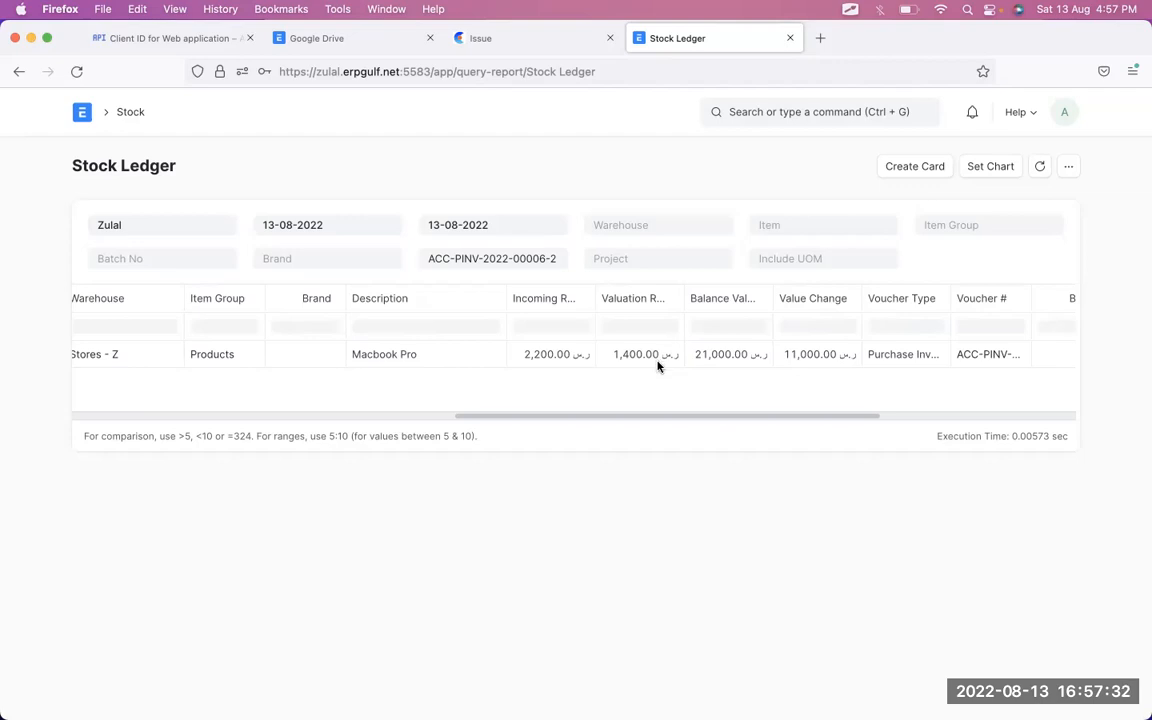
click(550, 365)
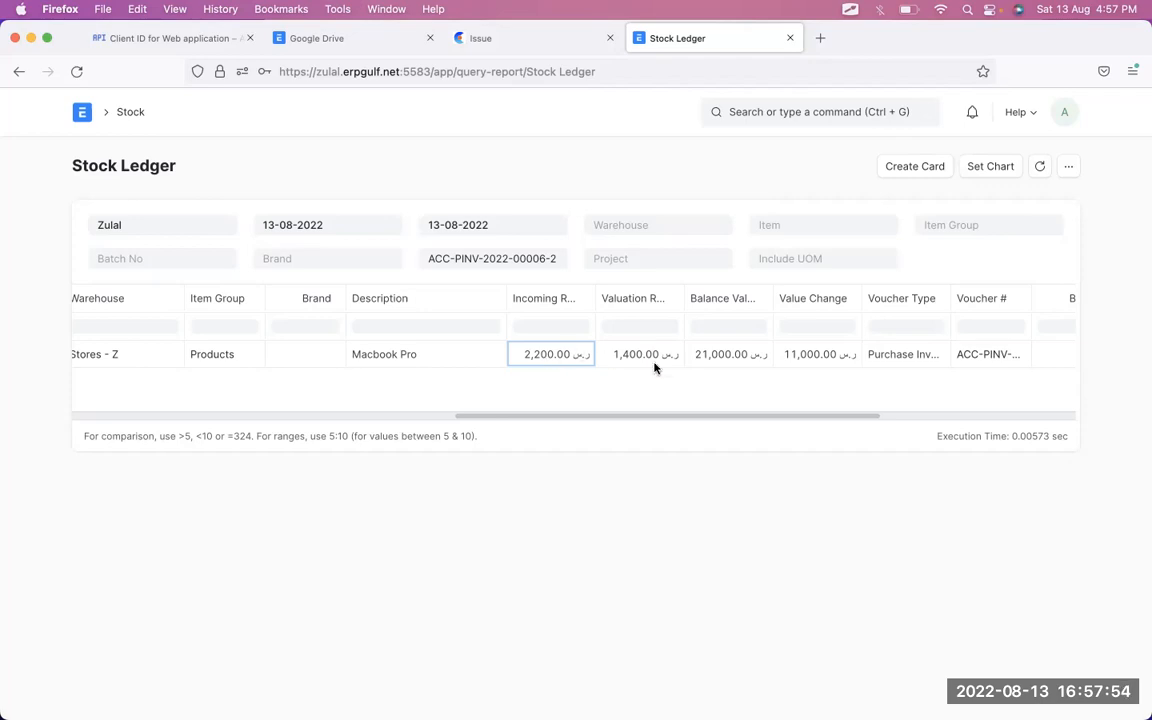
click(757, 358)
click(20, 72)
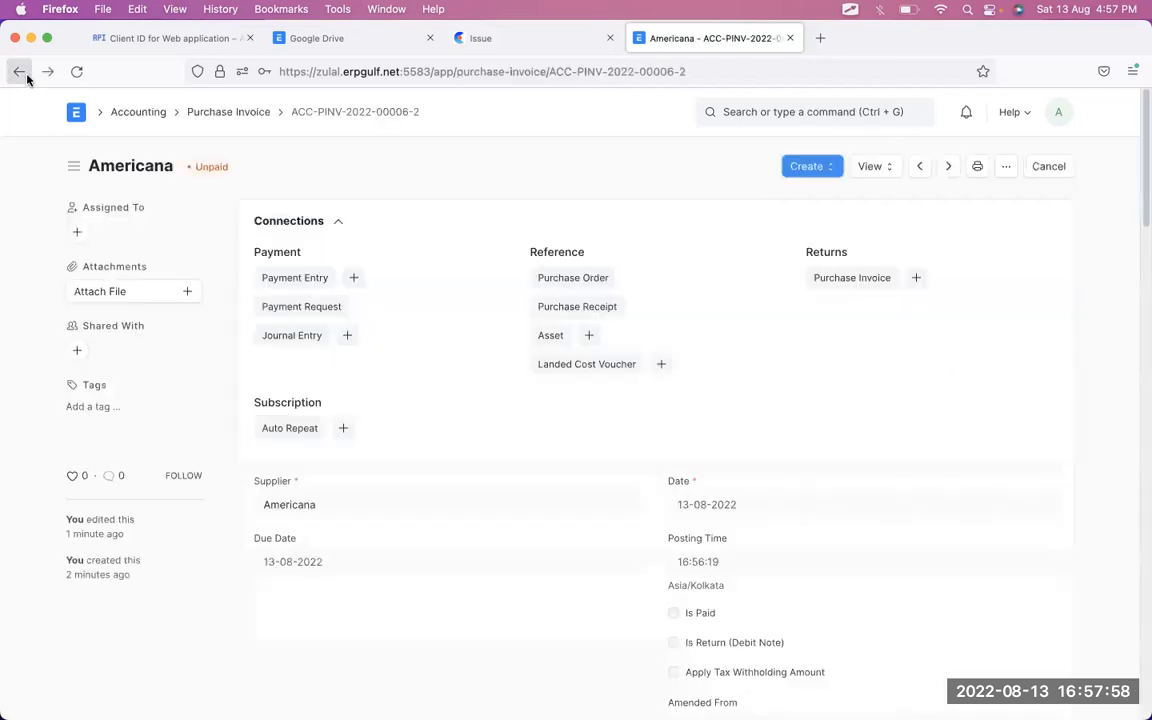
scroll(494, 463, down, 10)
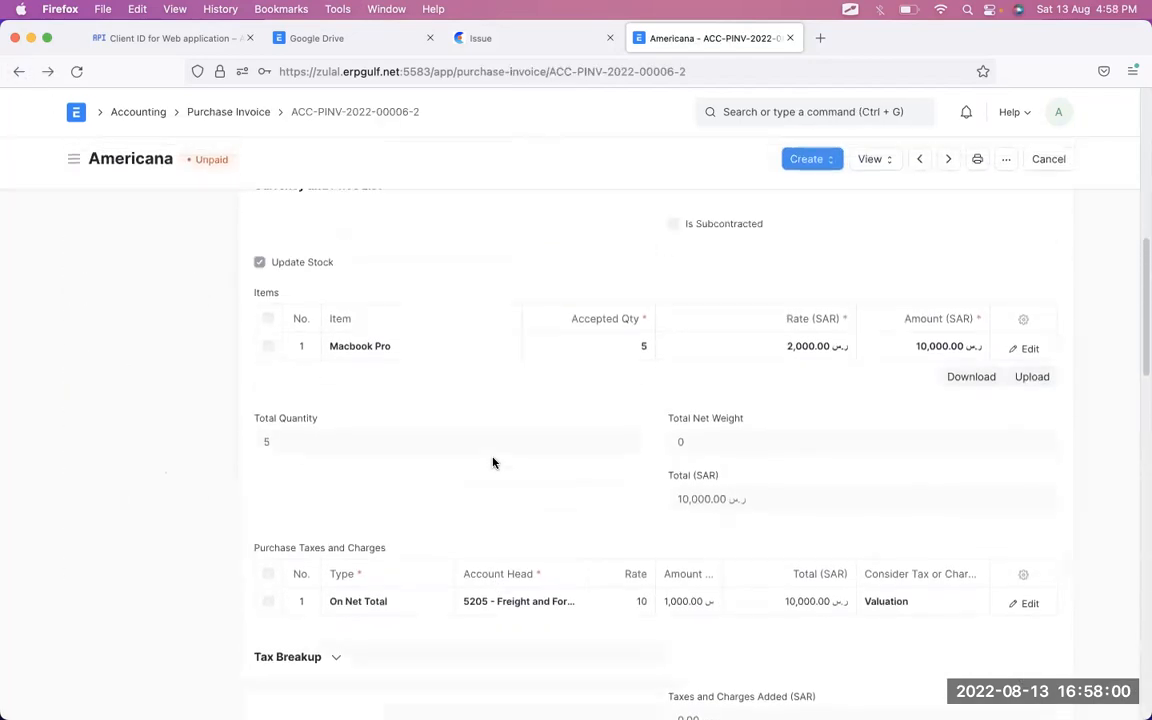
scroll(494, 463, down, 2)
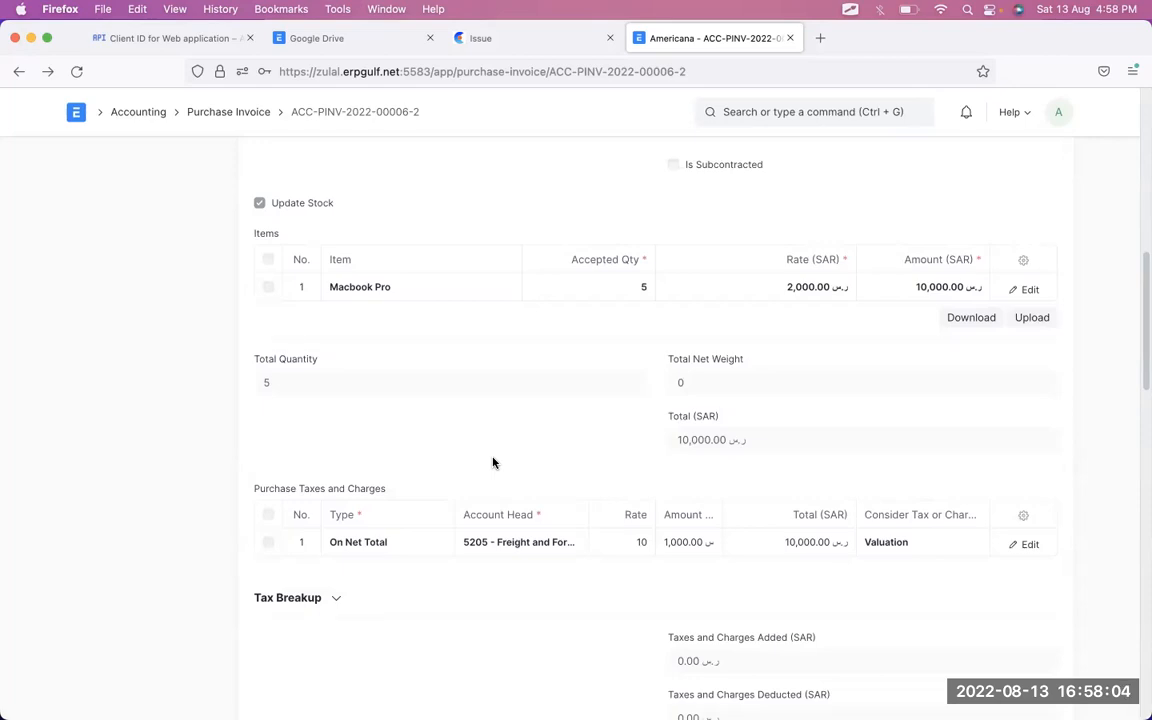
scroll(913, 559, up, 12)
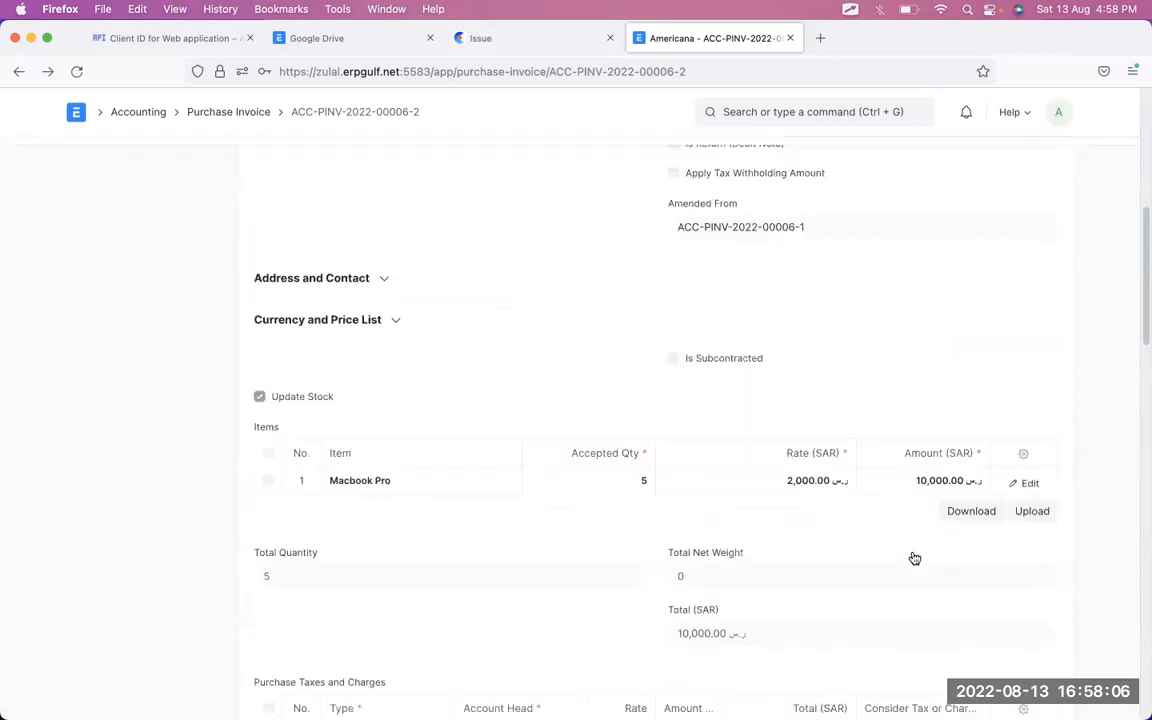
scroll(912, 556, down, 4)
scroll(935, 480, up, 4)
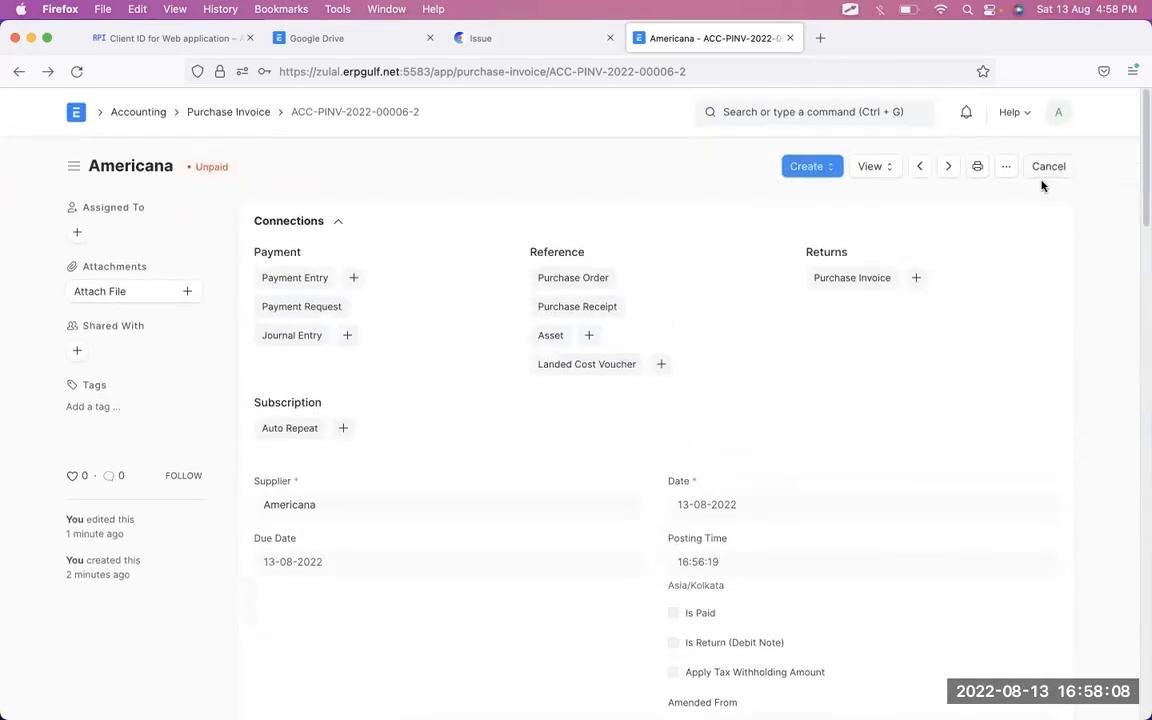
click(1038, 168)
click(762, 224)
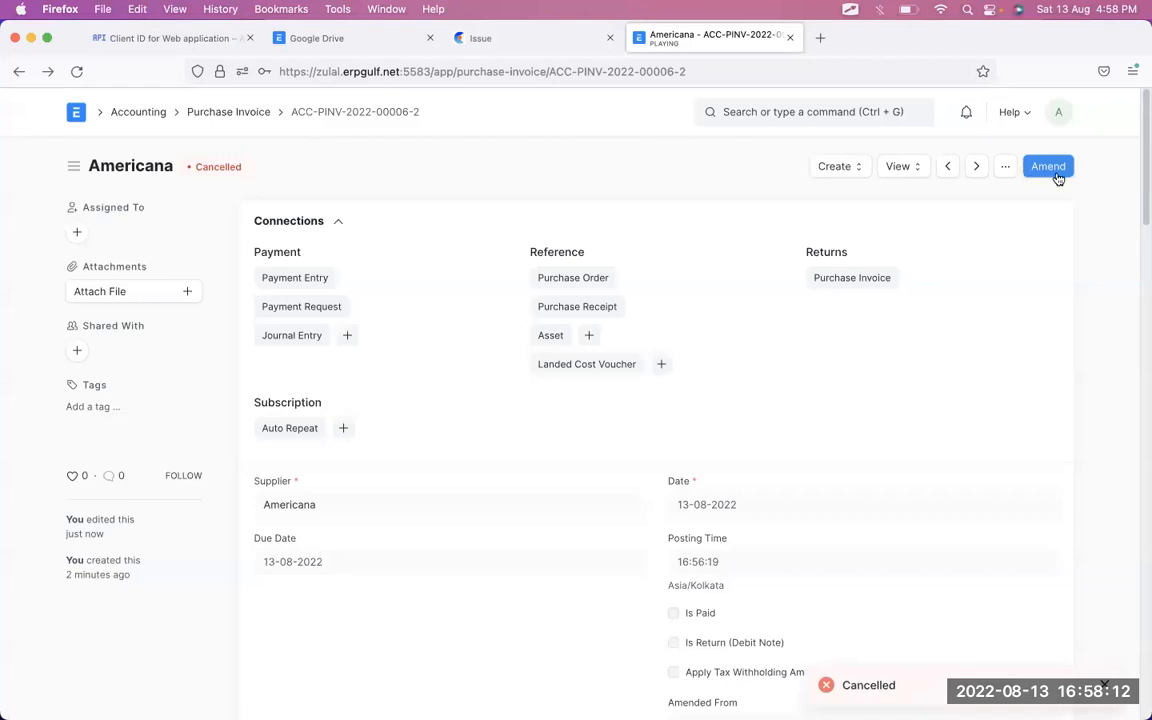
- Amend the cancelled invoice and set the 10% freight row to count toward Total
click(1057, 176)
scroll(967, 663, down, 10)
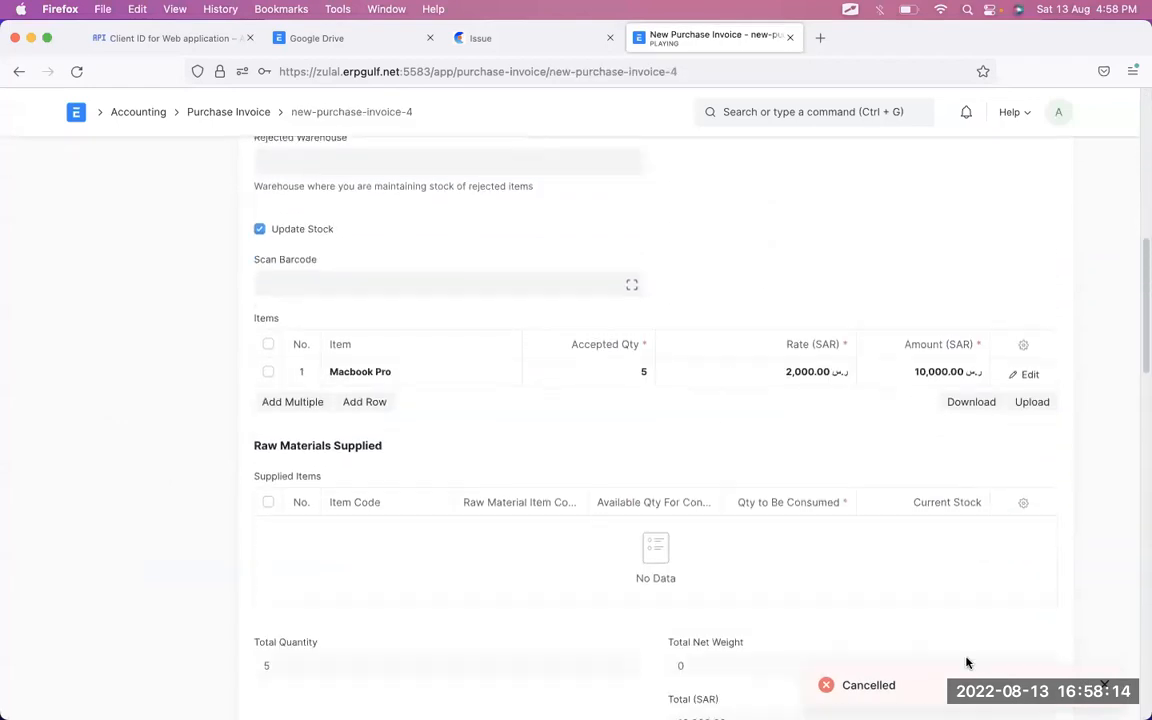
scroll(755, 518, down, 5)
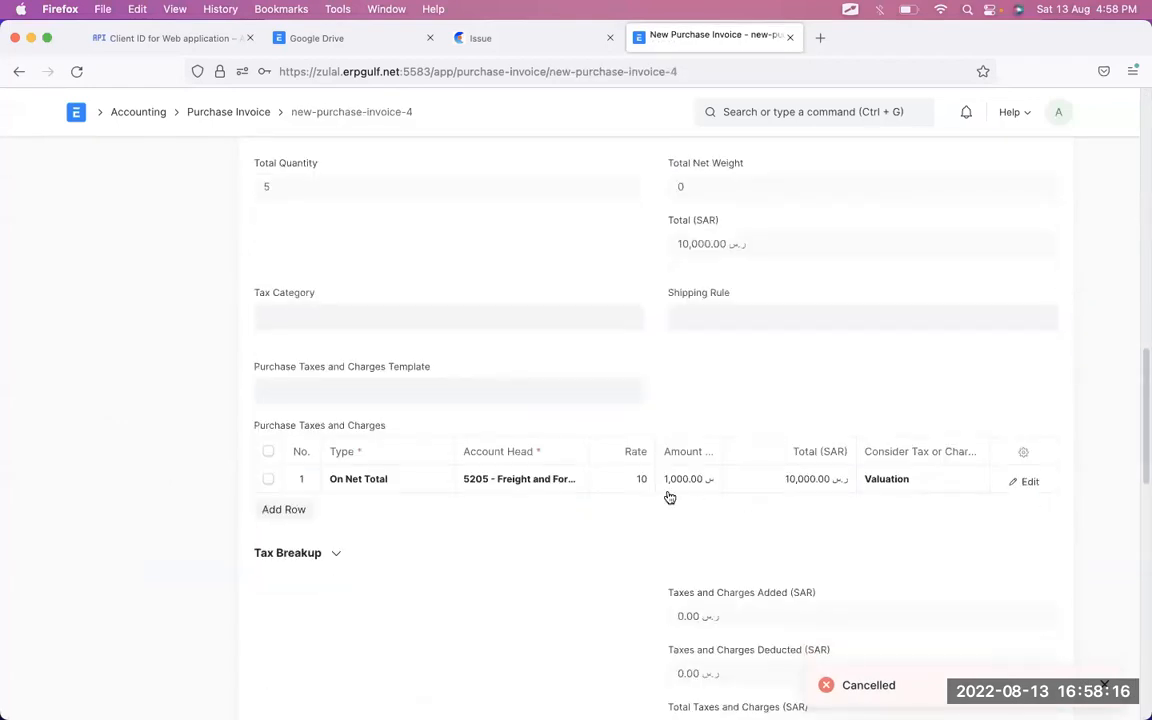
click(958, 483)
click(958, 481)
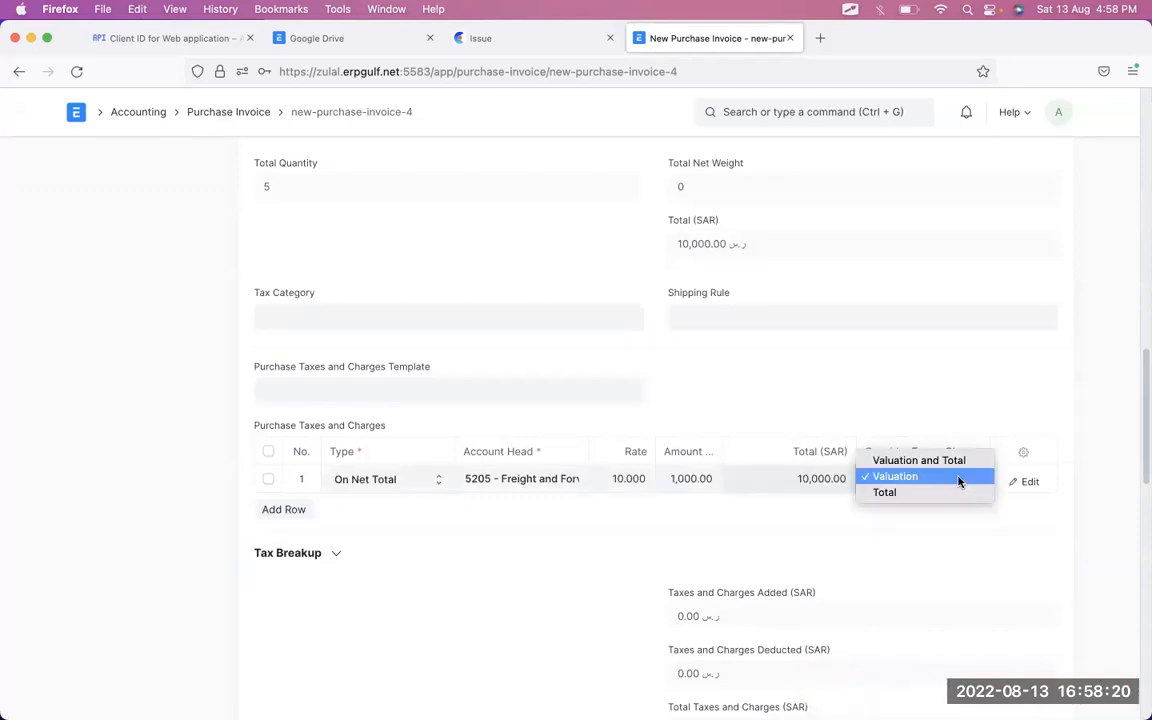
click(957, 493)
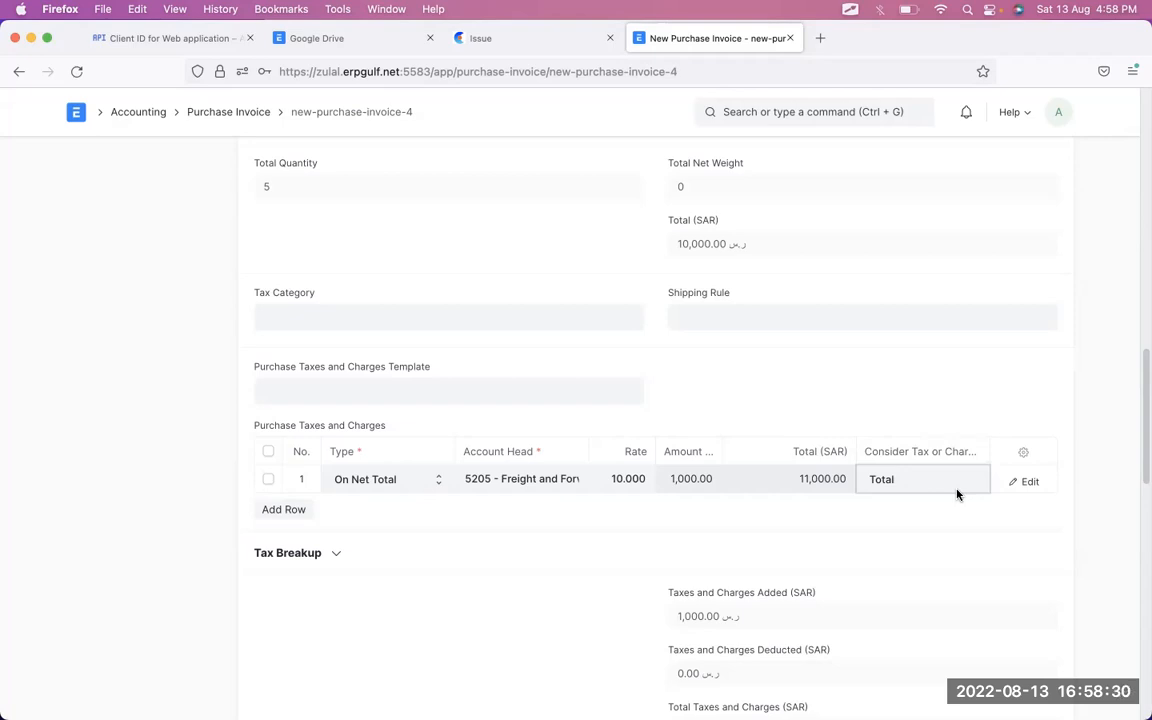
scroll(957, 493, up, 15)
click(1055, 167)
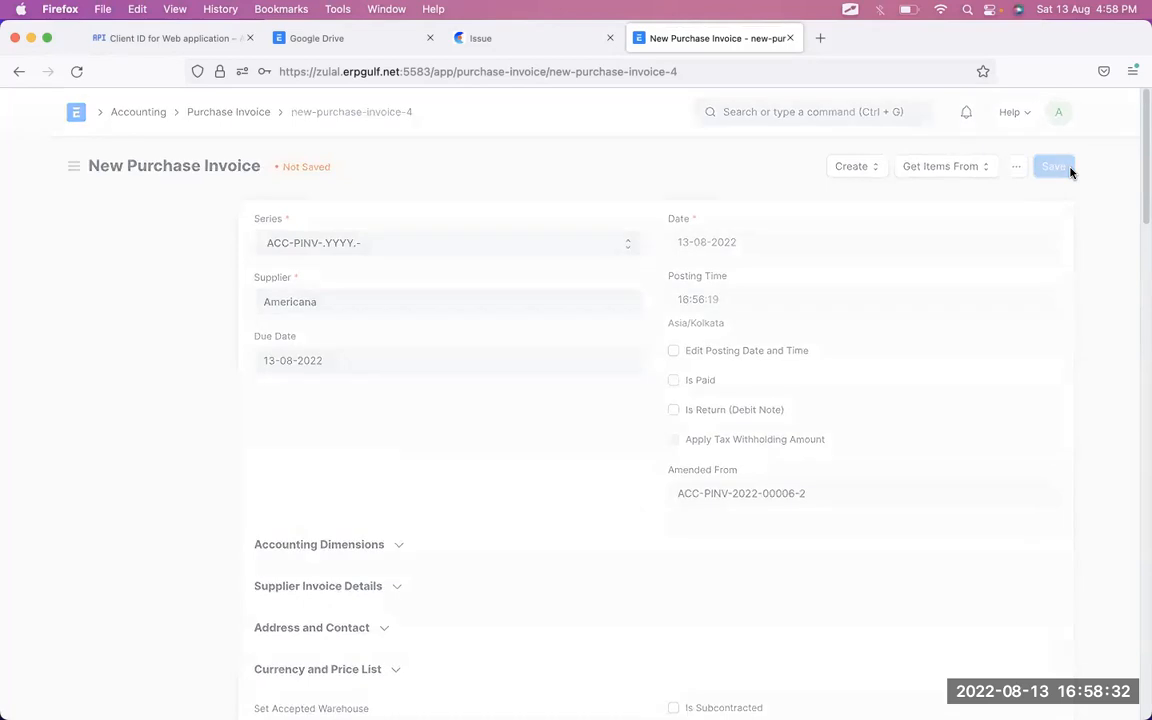
click(1049, 167)
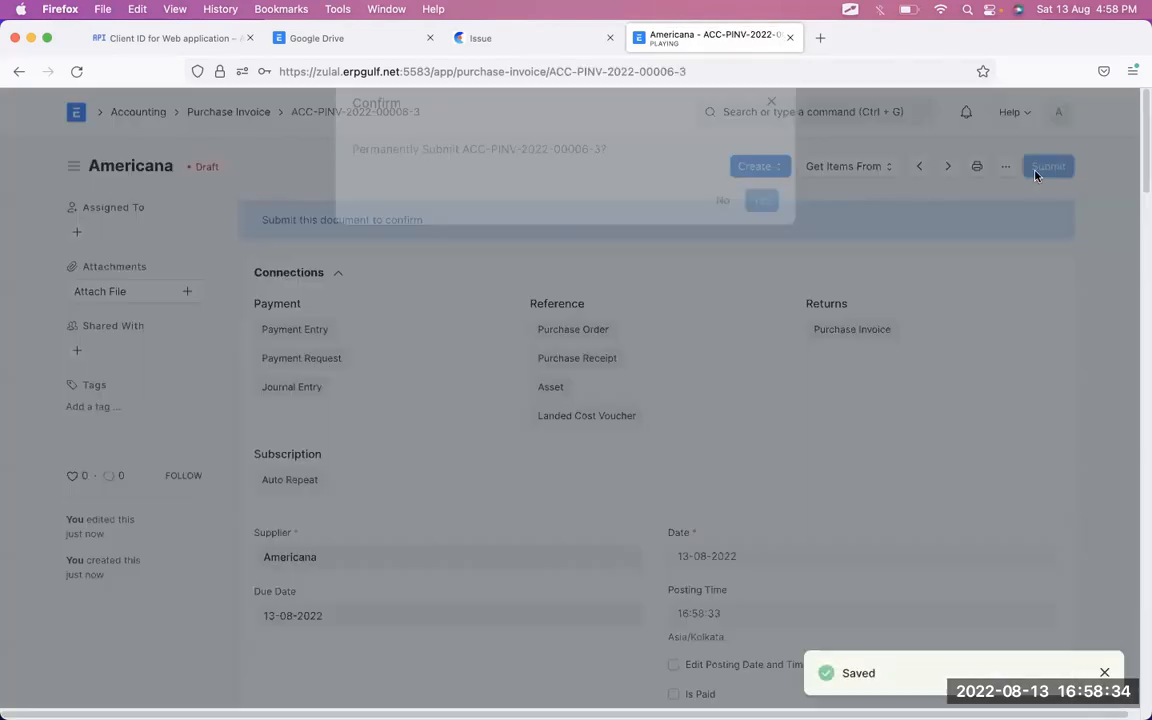
click(770, 232)
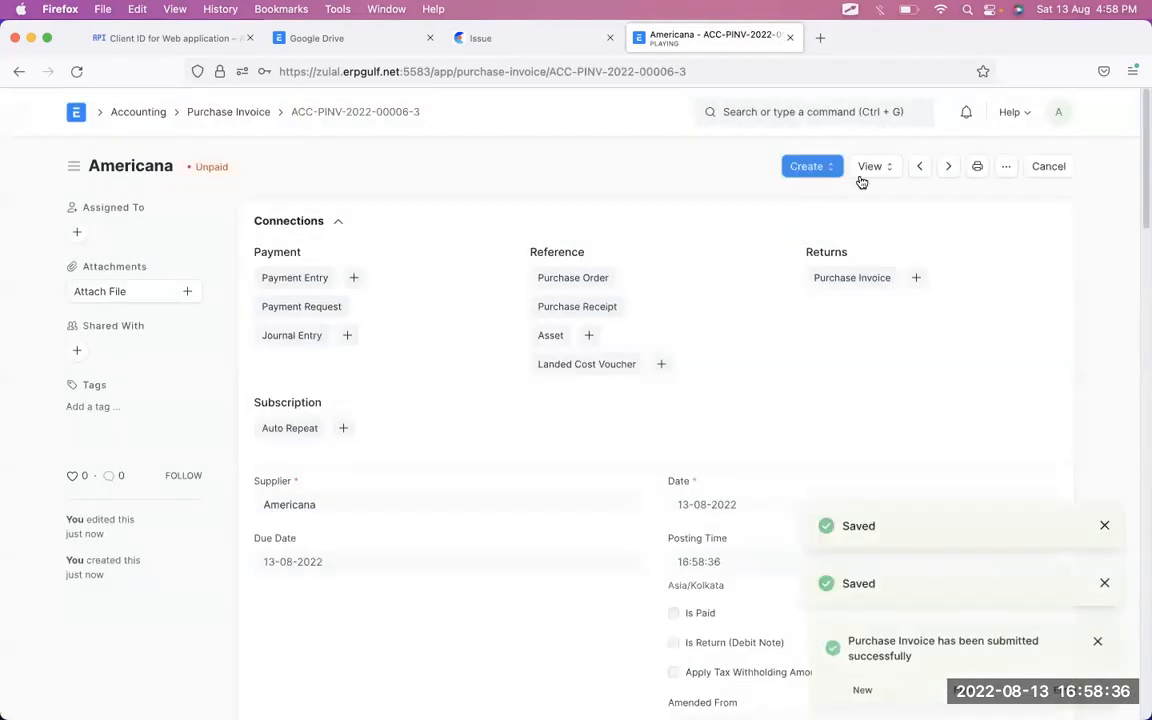
click(868, 170)
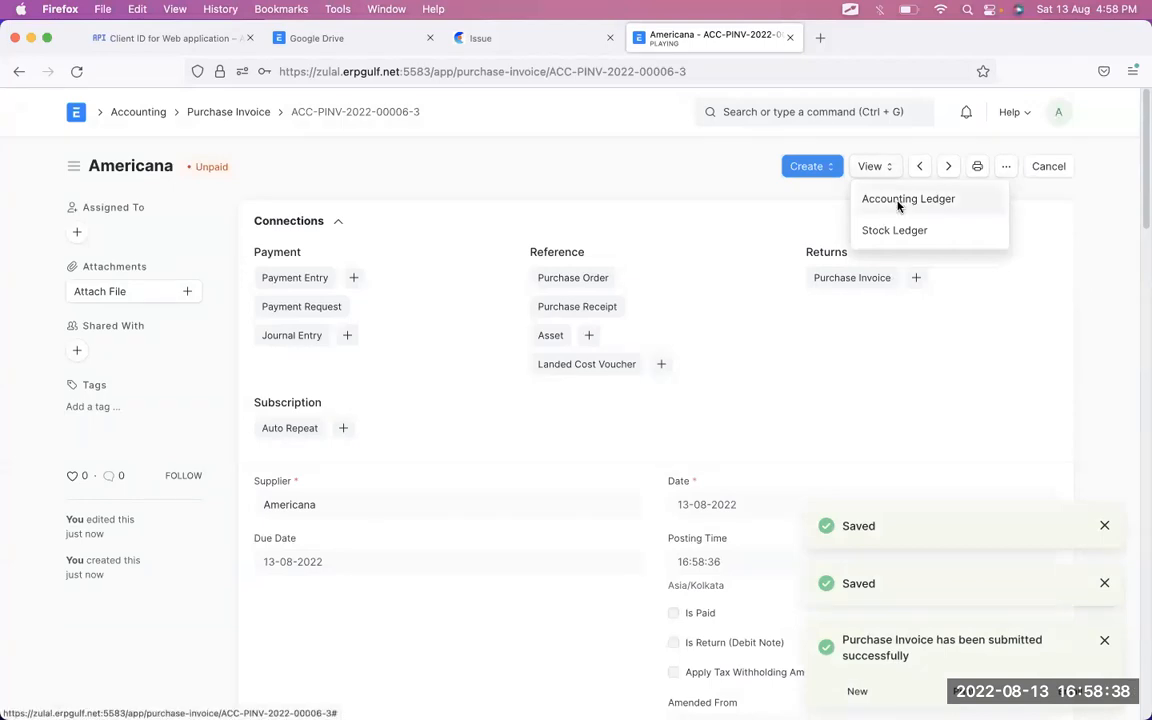
click(900, 201)
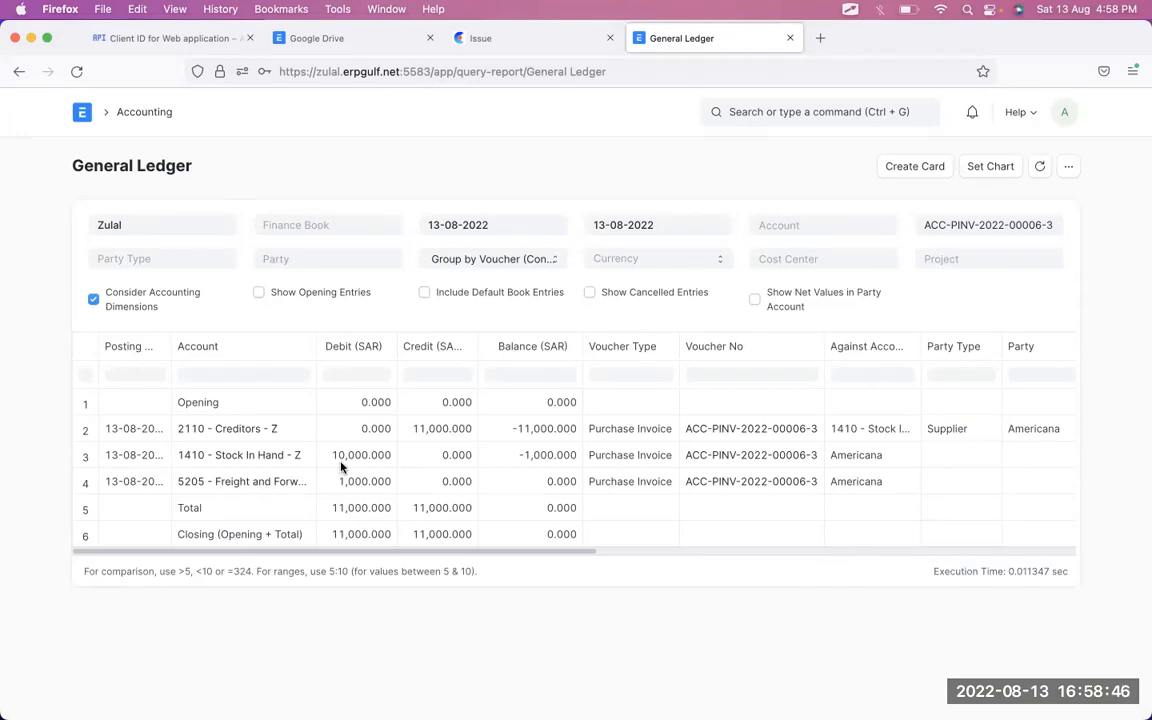
key(alt+Tab)
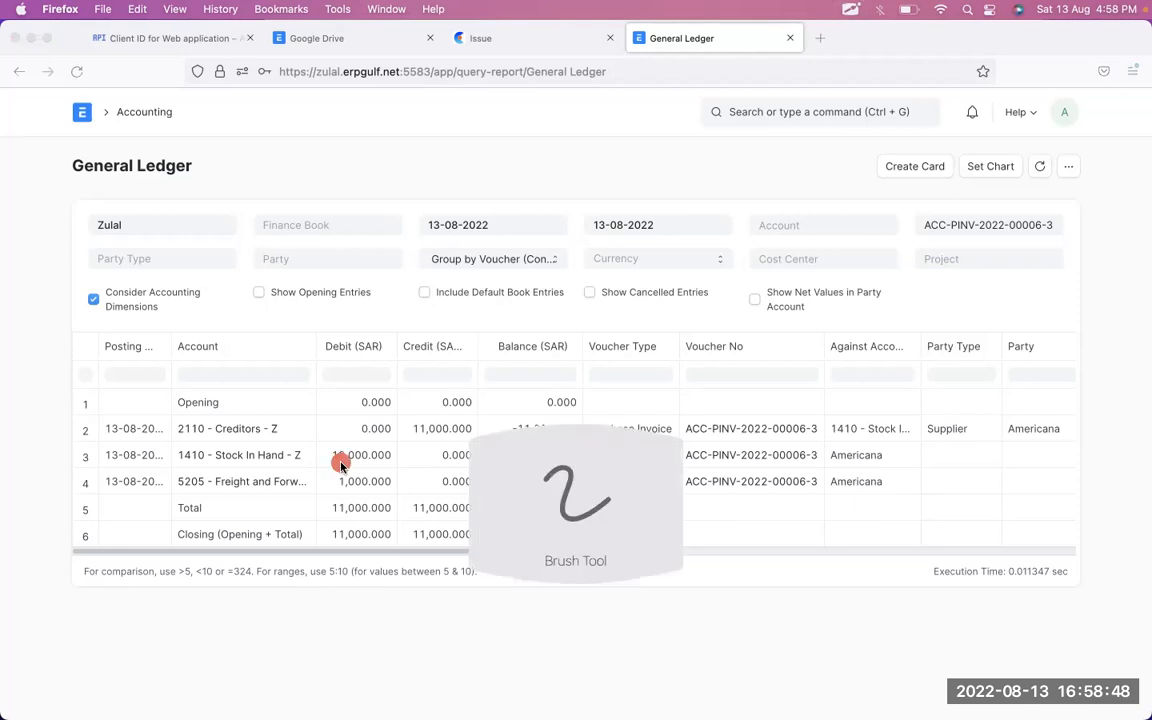
mouse_move(378, 406)
mouse_down()
mouse_move(283, 404)
mouse_move(416, 386)
mouse_up()
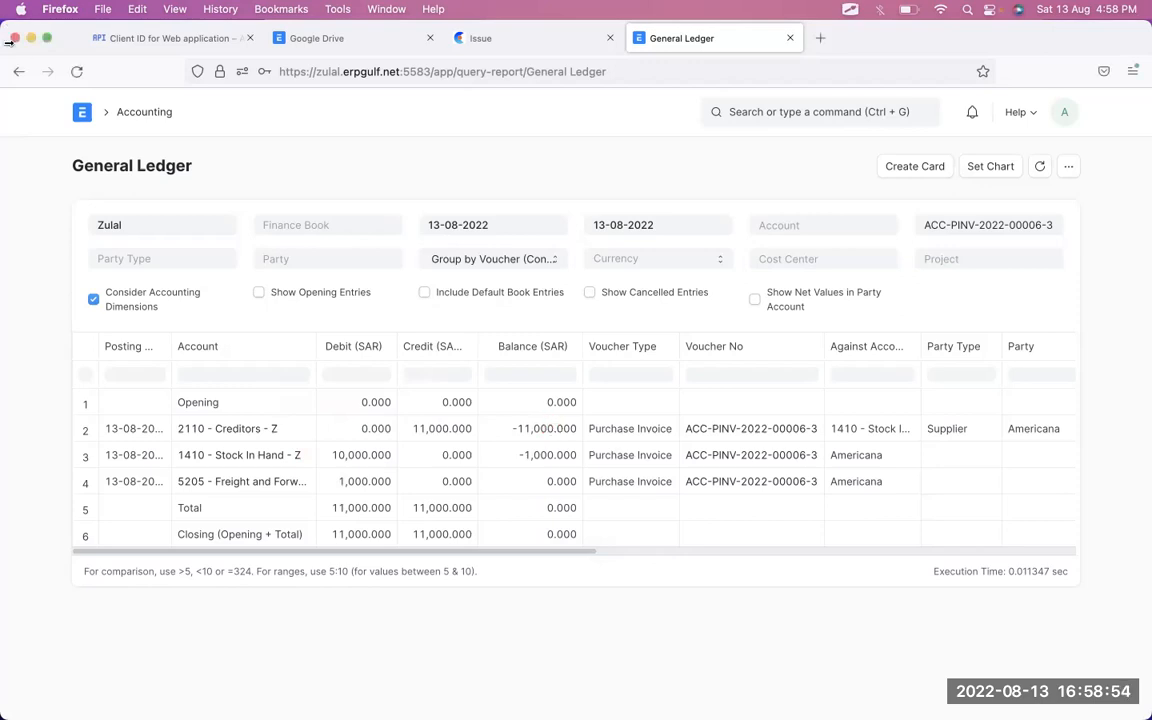
- Return to the submitted invoice, then switch to the Chart of Accounts window
click(19, 71)
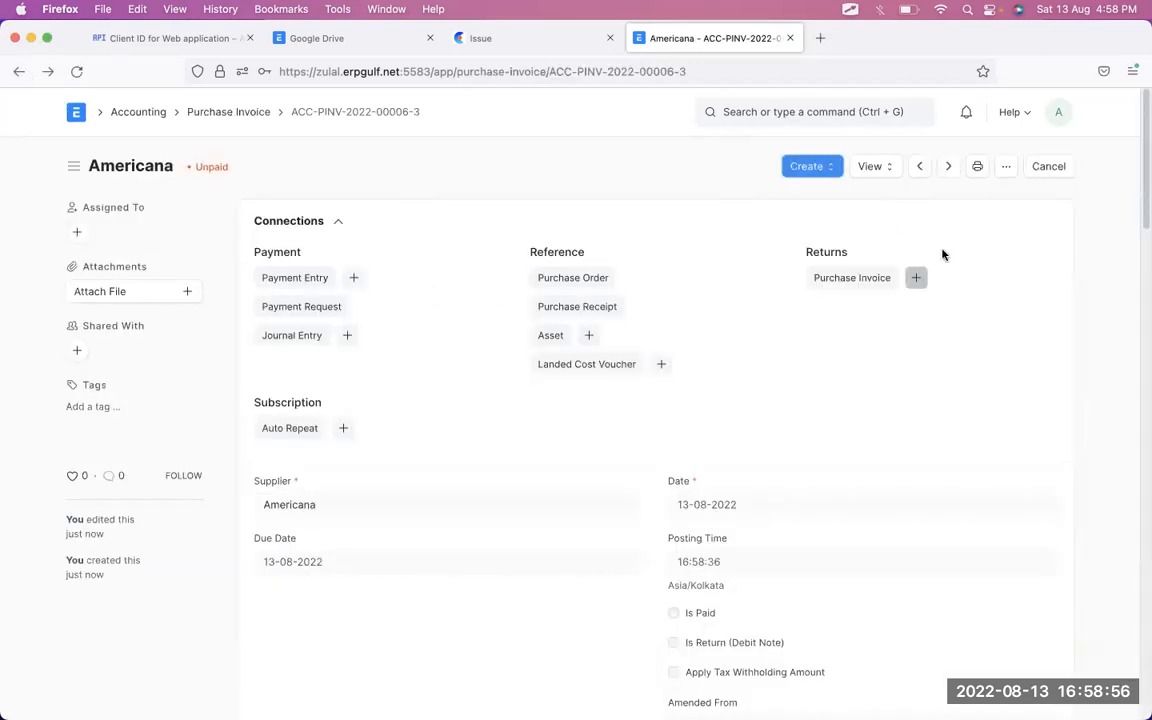
scroll(971, 479, down, 1)
scroll(971, 479, down, 5)
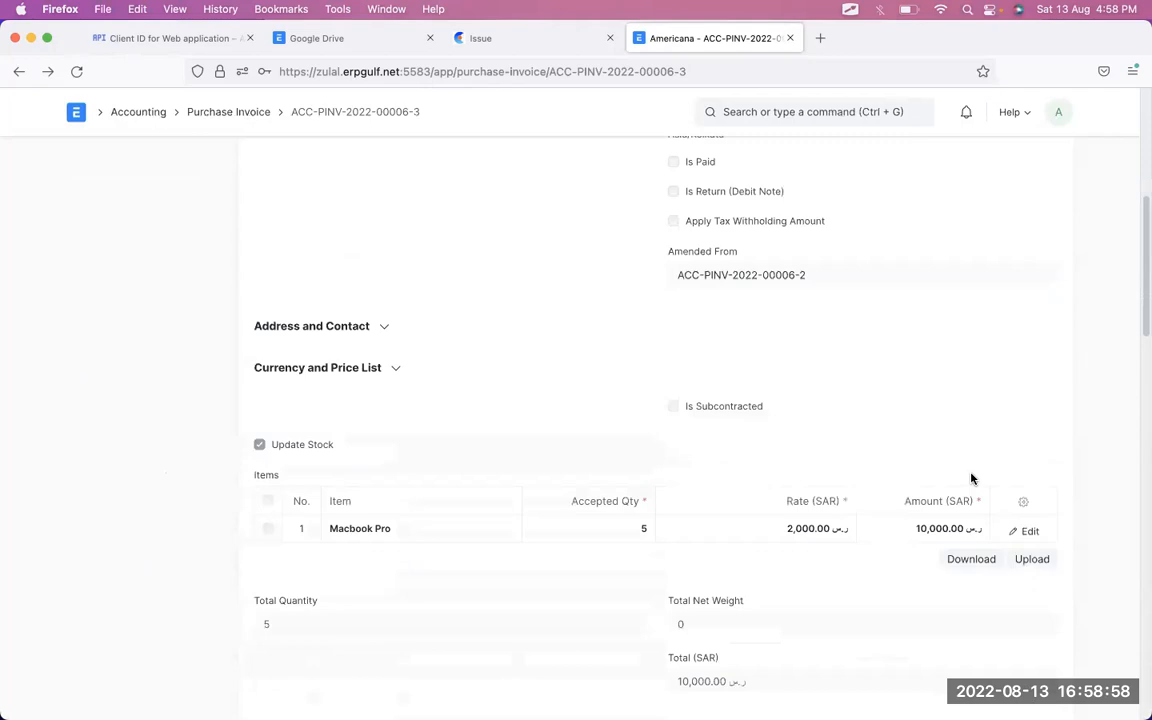
key(ctrl+Right)
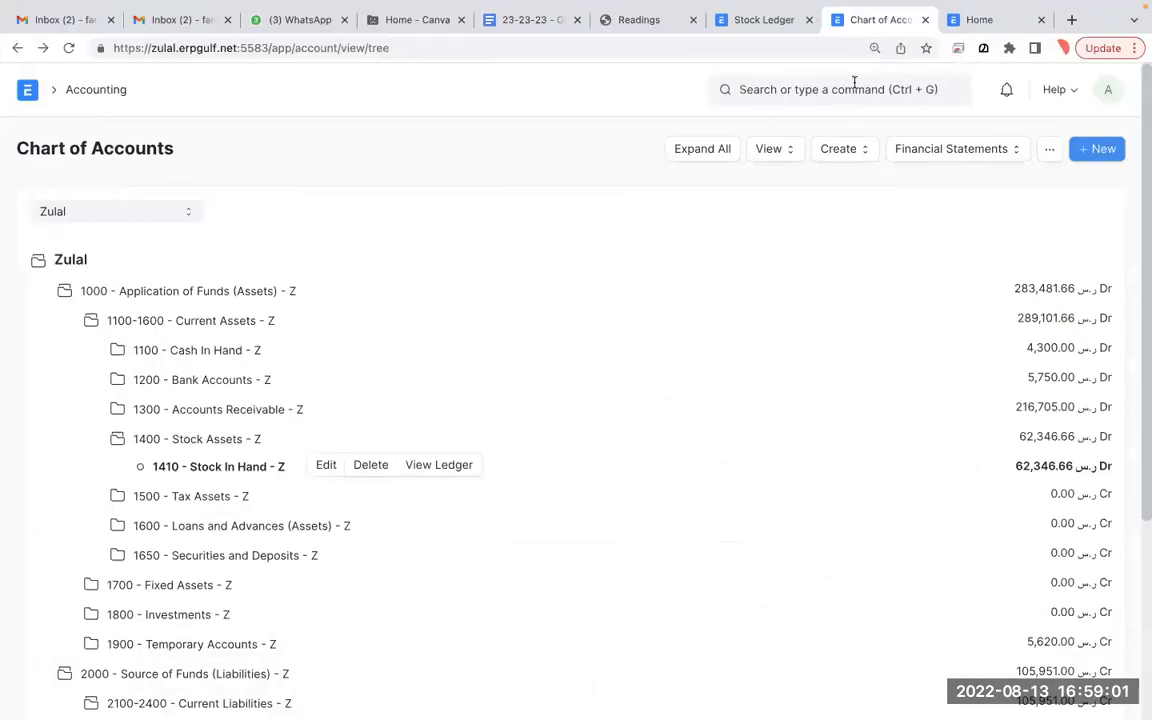
click(765, 24)
key(BackSpace)
key(BackSpace)
key(BackSpace)
key(BackSpace)
text(item list)
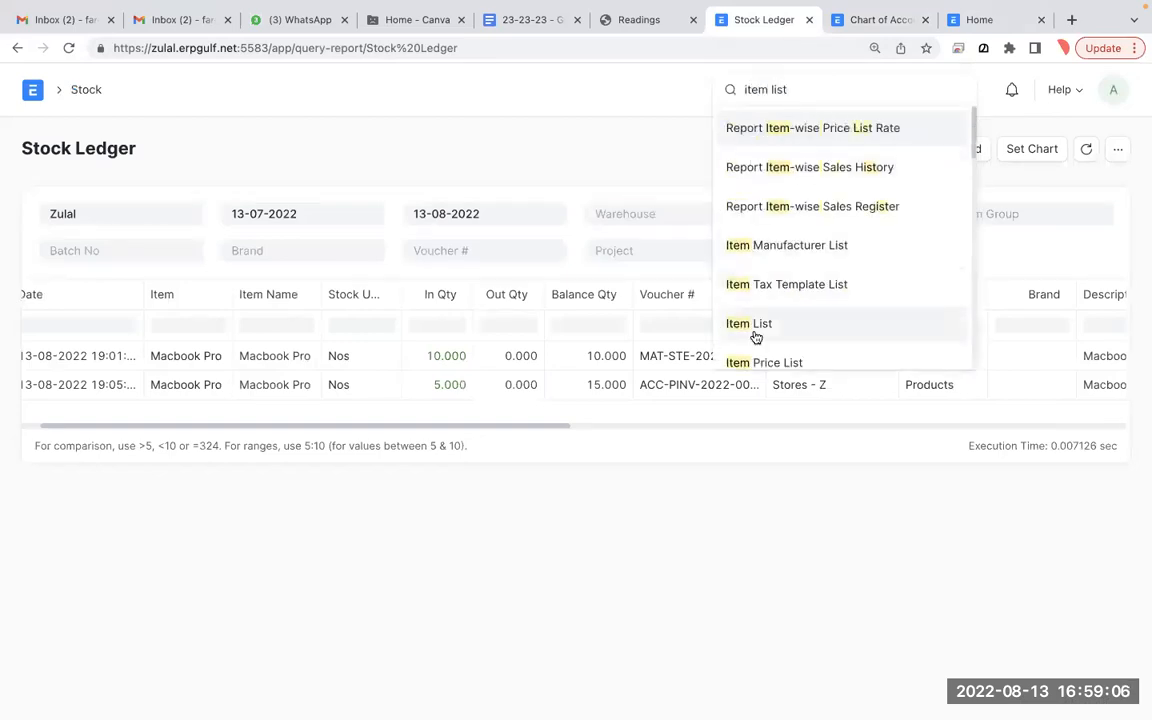
click(758, 336)
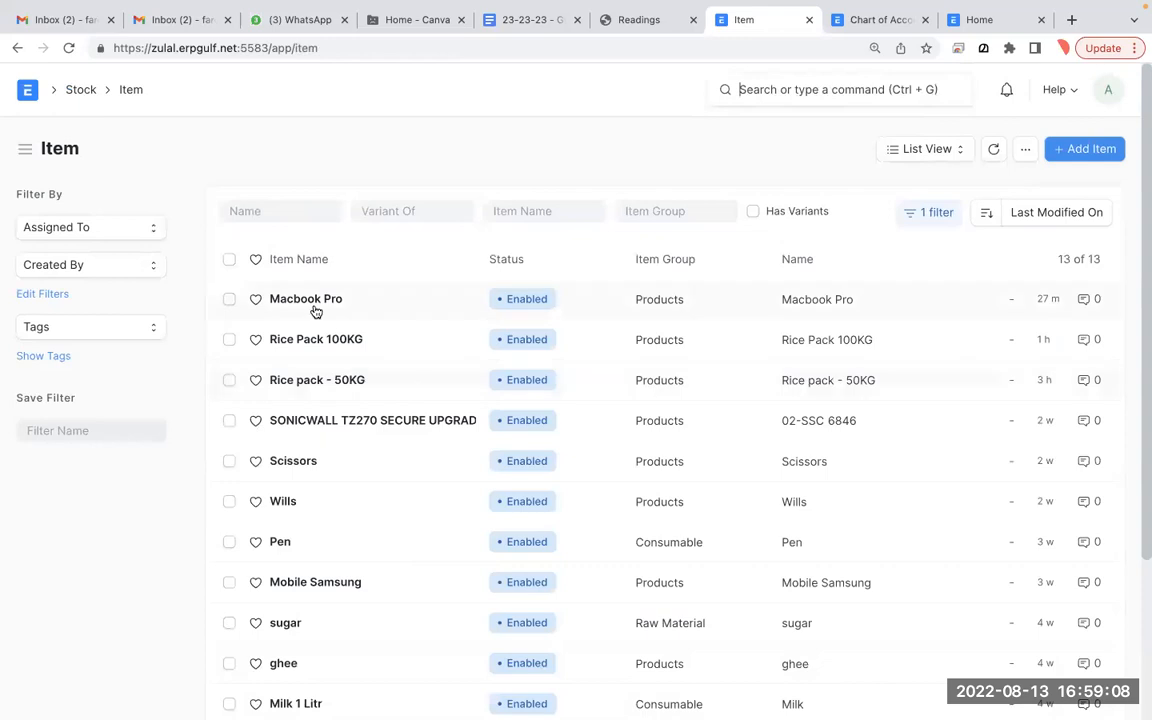
click(313, 300)
scroll(313, 305, down, 5)
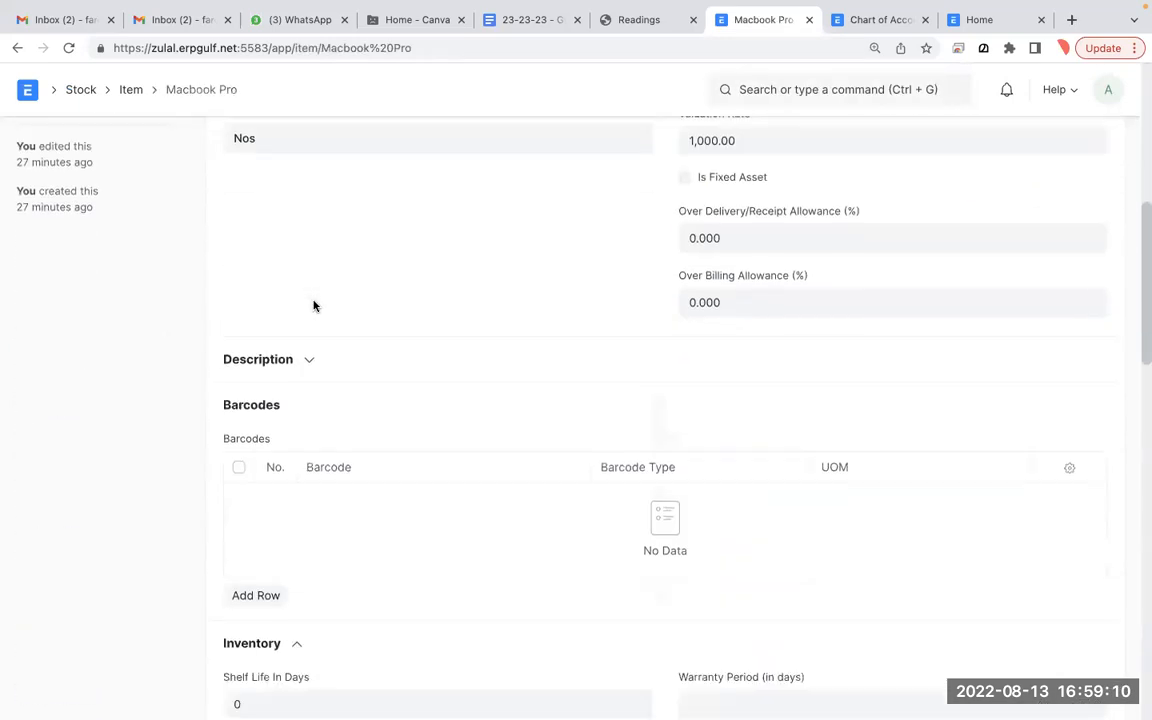
scroll(313, 305, up, 3)
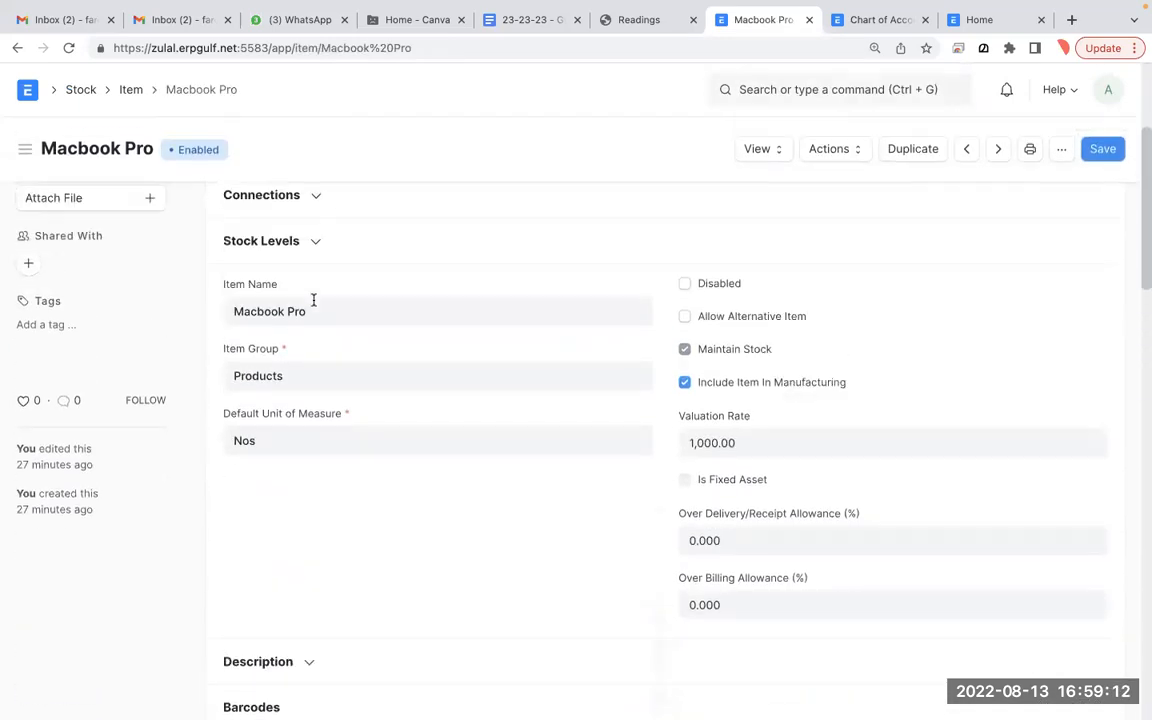
scroll(313, 300, down, 1)
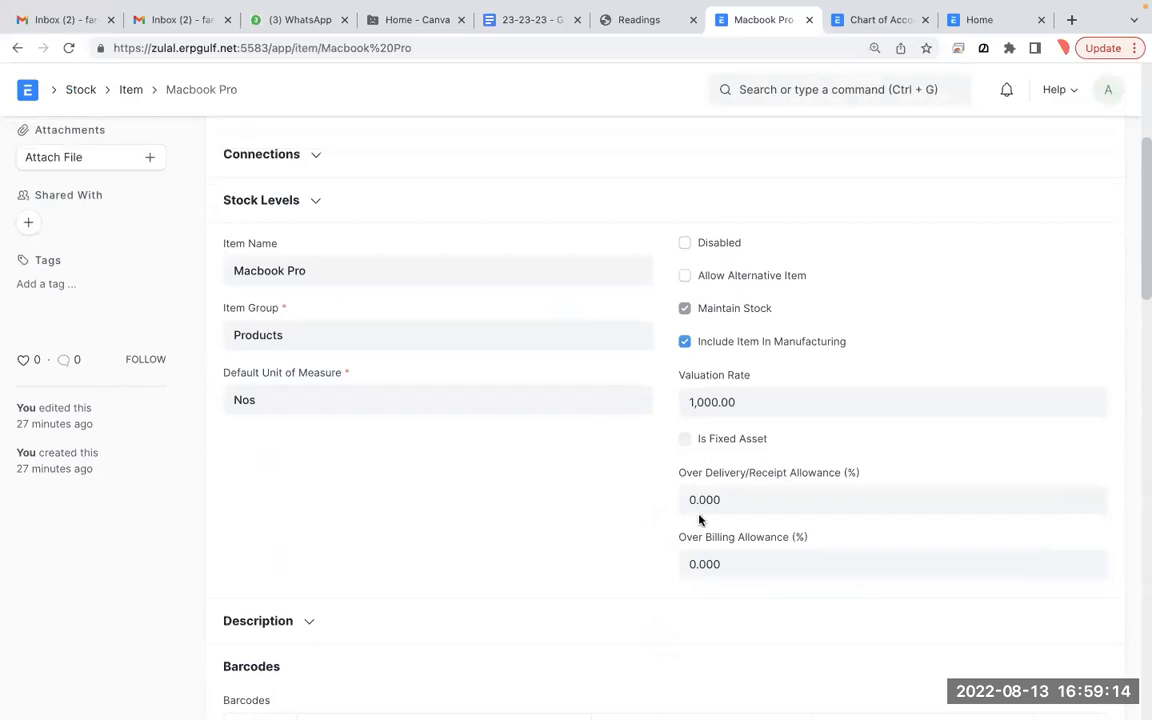
key(ctrl+Tab)
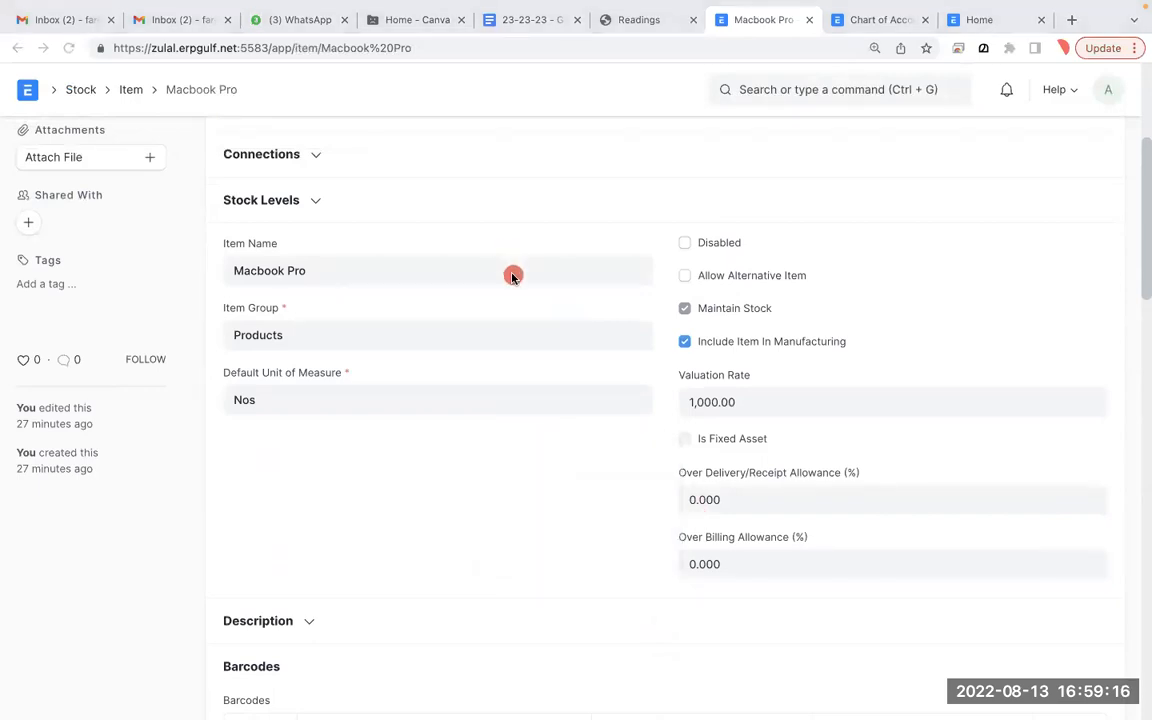
mouse_move(787, 355)
mouse_down()
mouse_move(636, 324)
mouse_move(810, 406)
mouse_move(688, 305)
mouse_move(648, 437)
mouse_move(786, 428)
mouse_up()
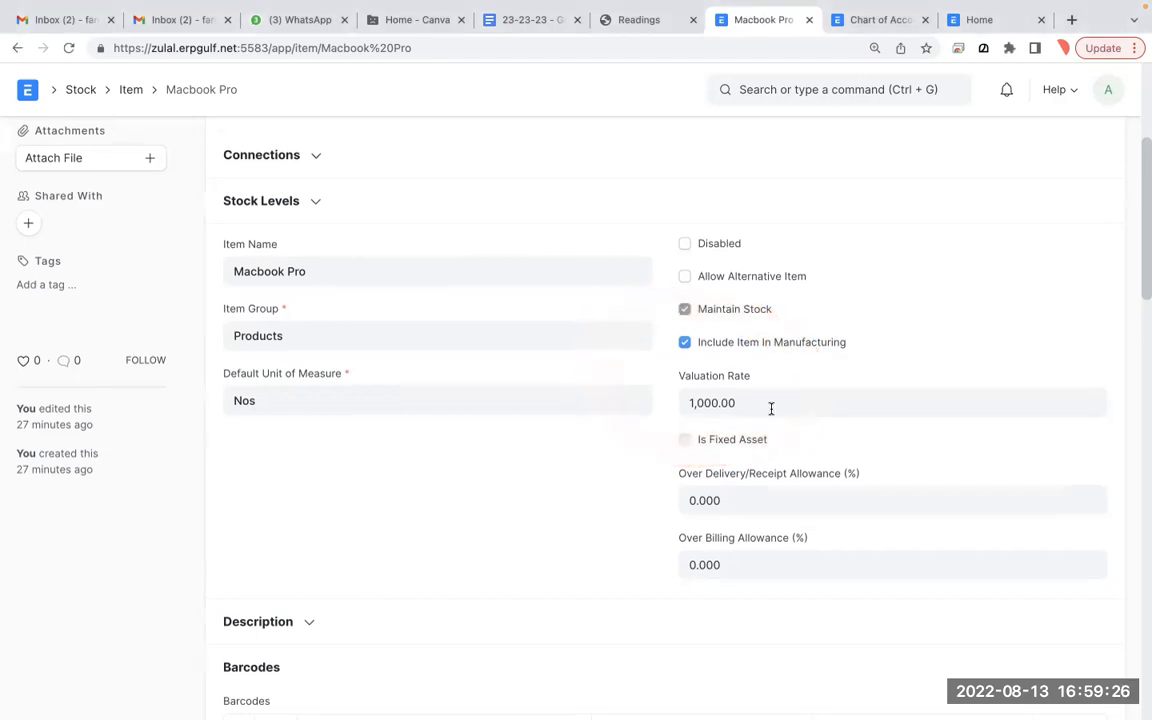
scroll(769, 406, up, 3)
click(766, 154)
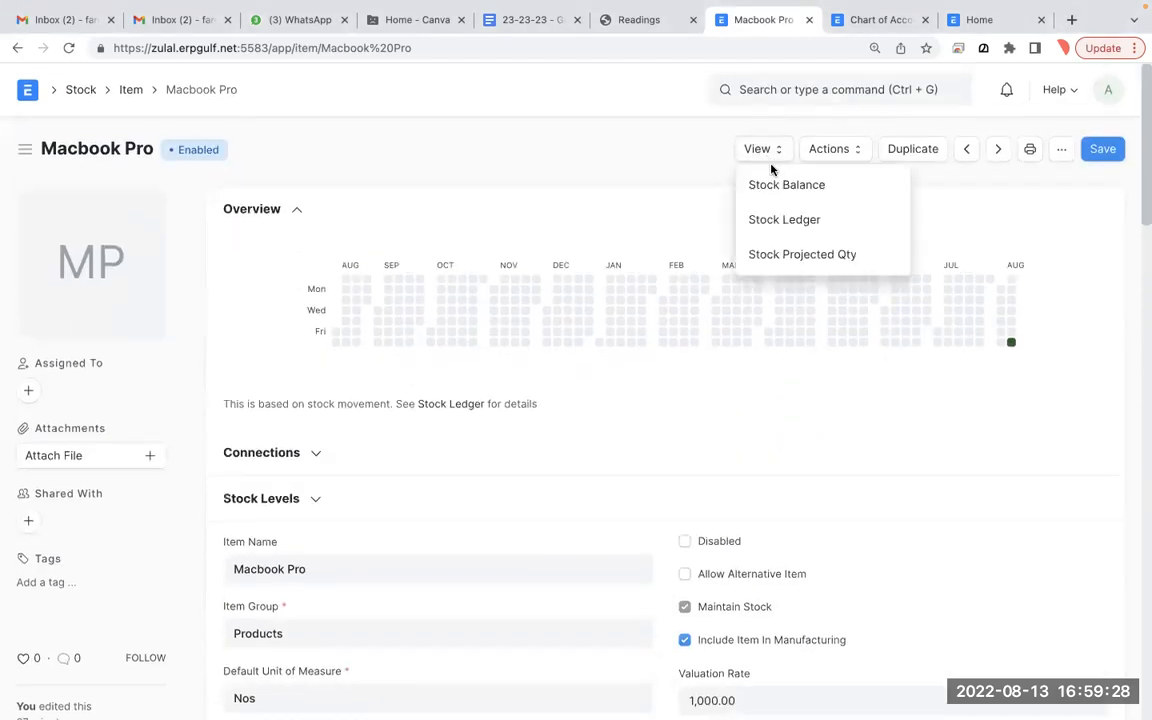
click(780, 227)
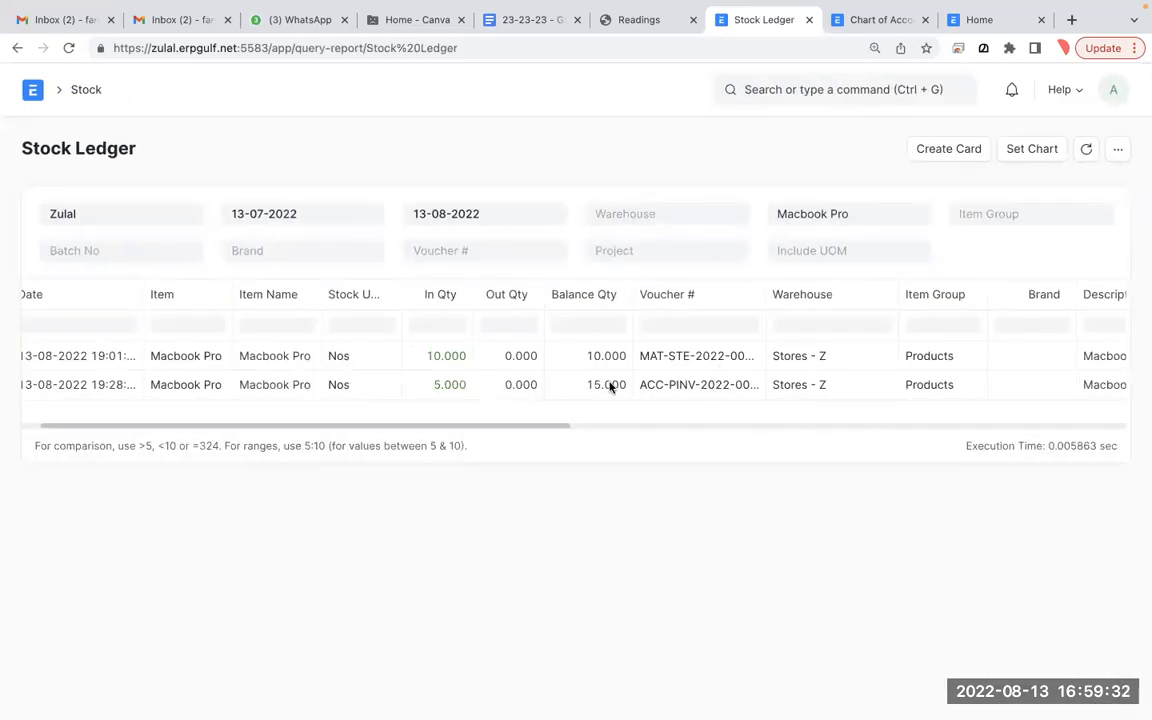
scroll(609, 386, right, 5)
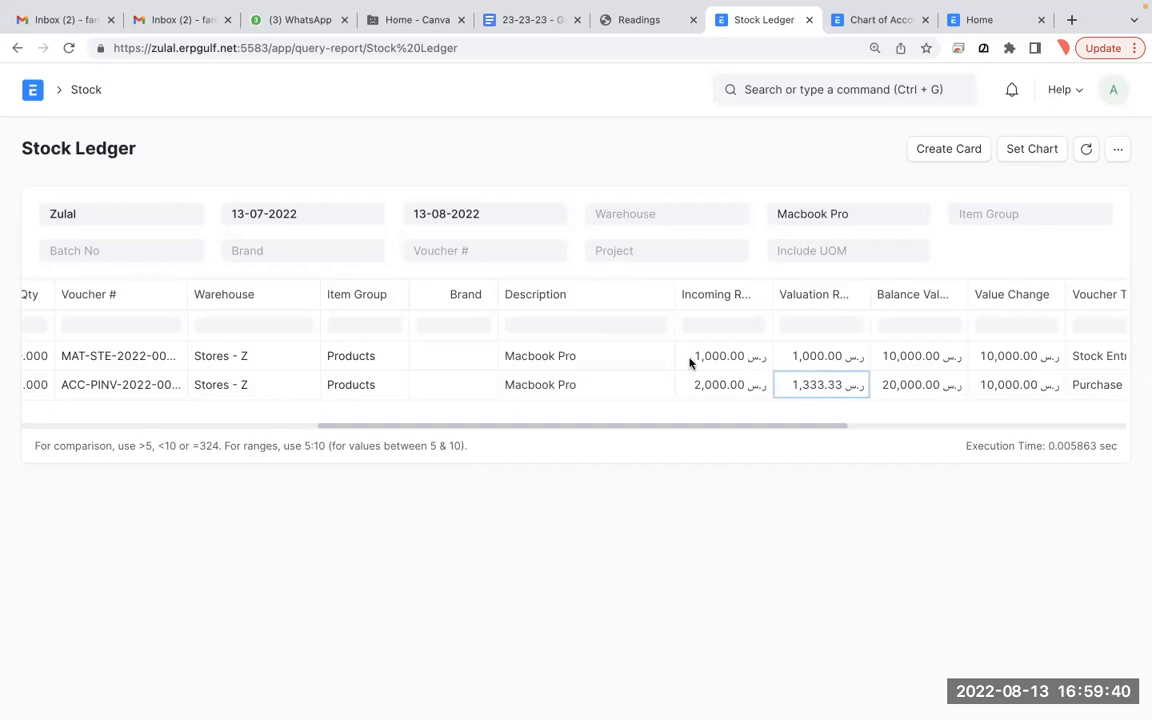
scroll(406, 373, left, 5)
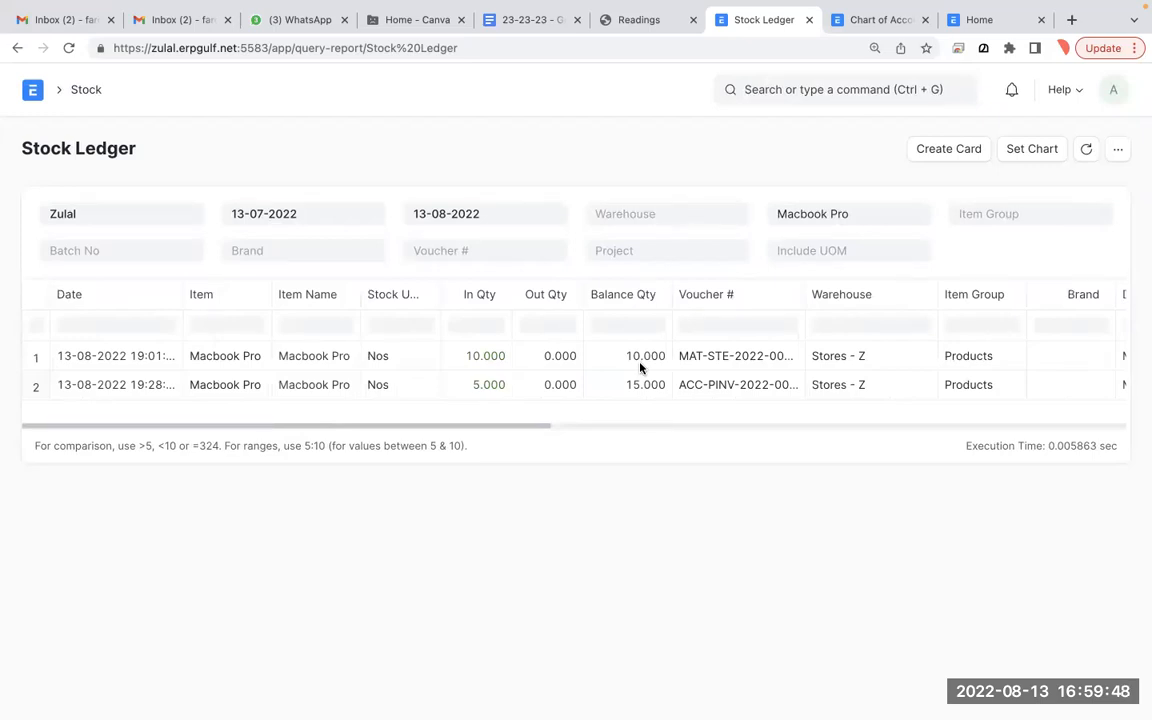
click(17, 50)
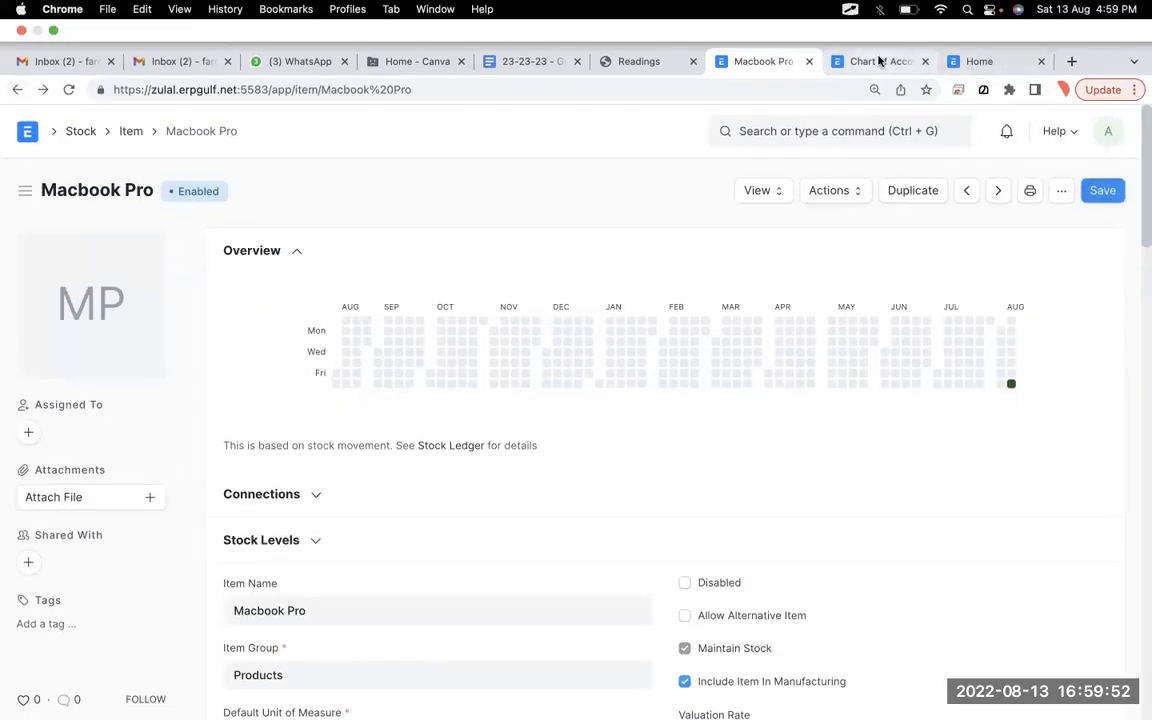
click(878, 62)
key(ctrl+Left)
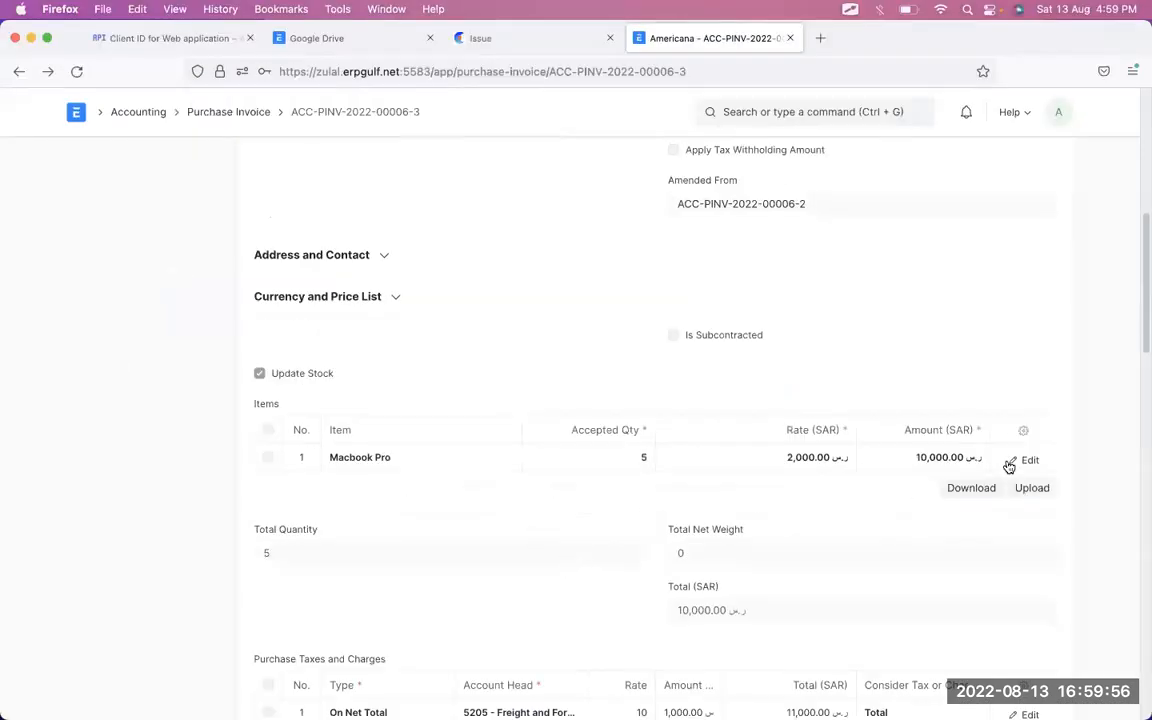
scroll(1005, 465, down, 5)
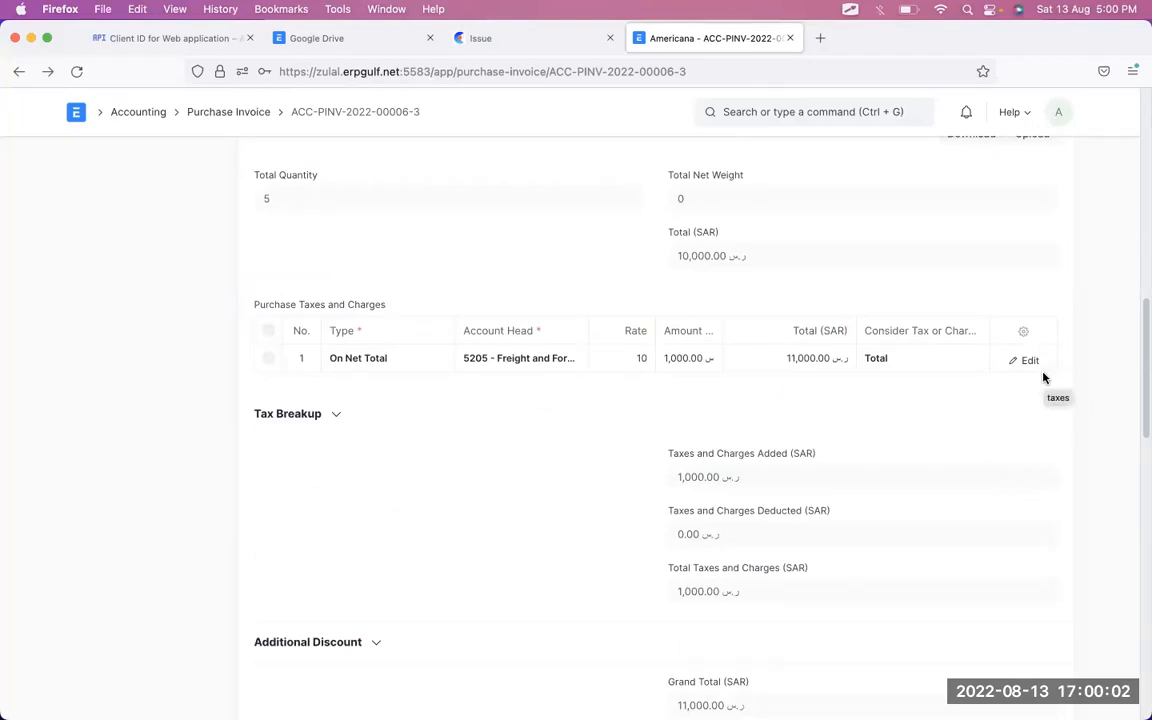
scroll(1043, 377, up, 15)
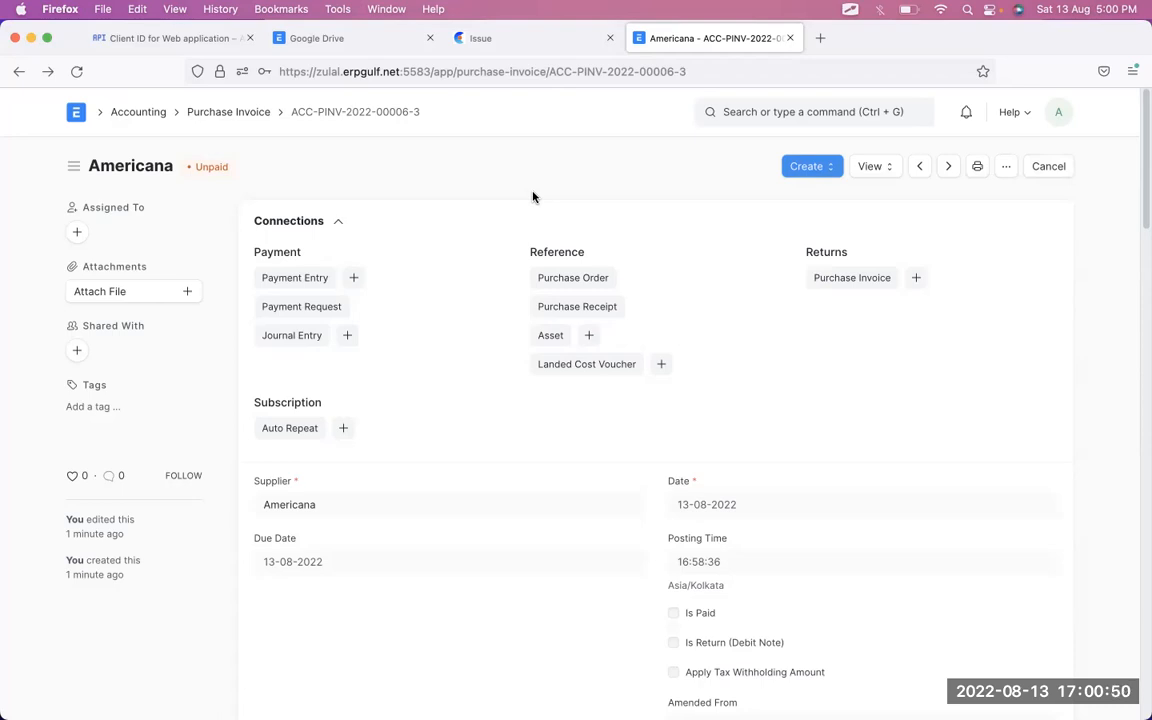
- Search 'lande' and open the Landed Cost Voucher list, comparing against the Americana invoice
key(ctrl+Right)
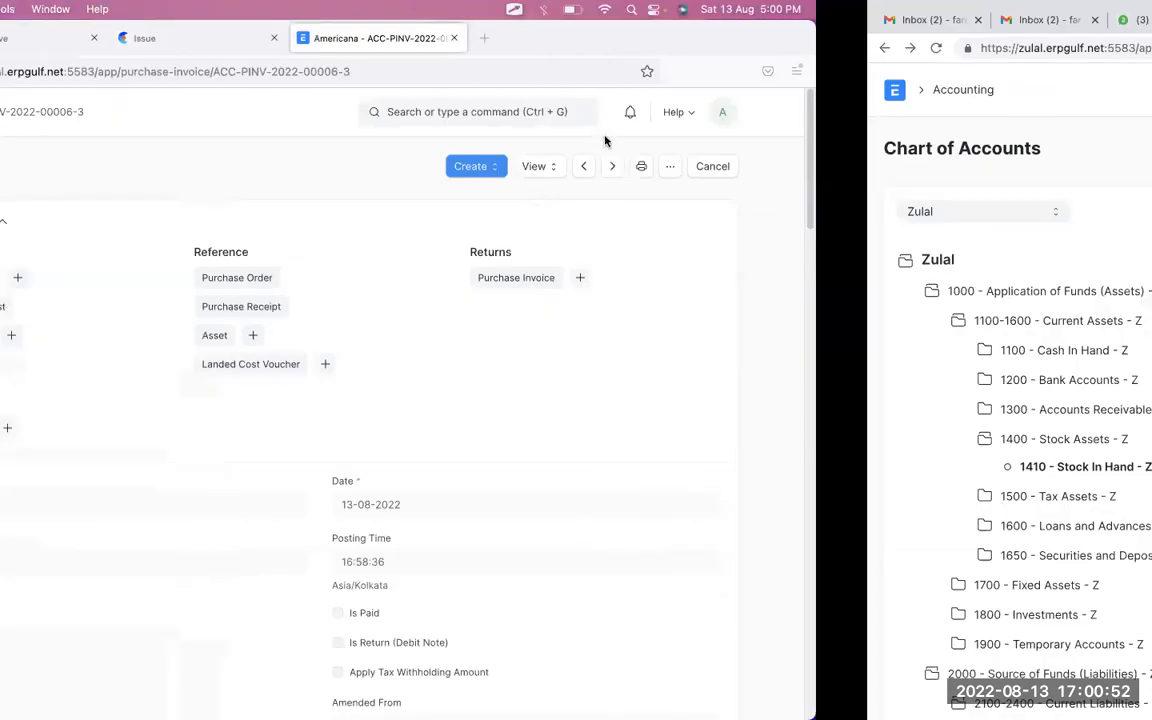
click(819, 95)
text(lande)
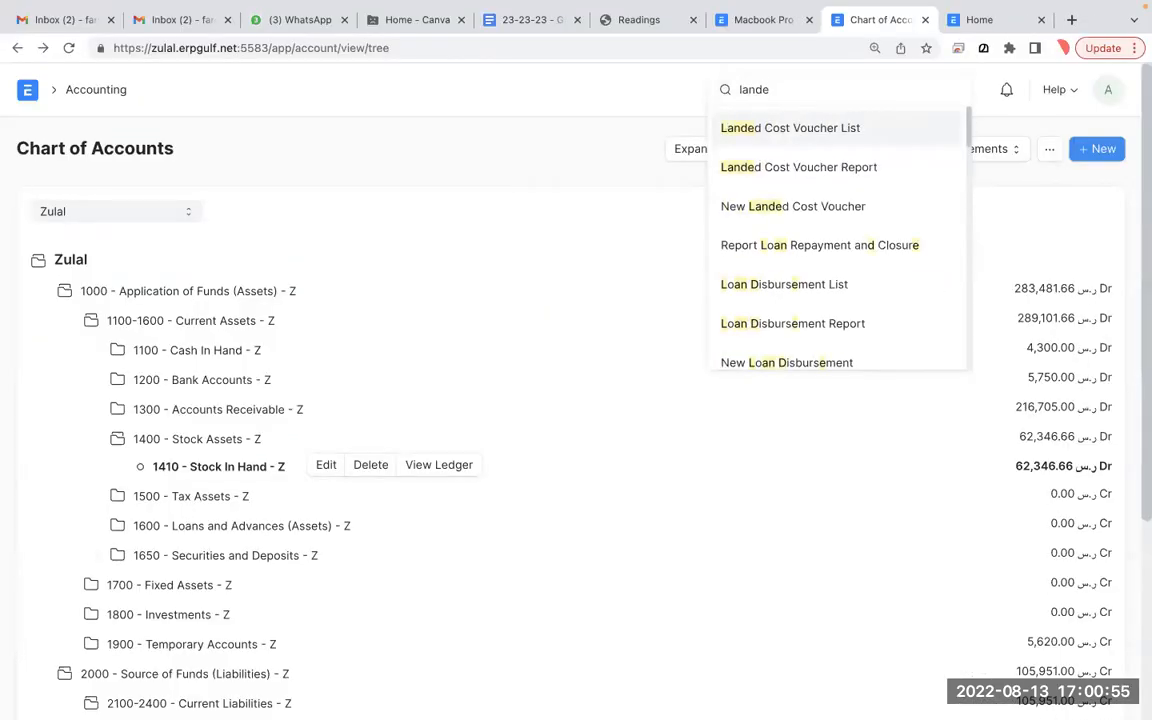
click(820, 127)
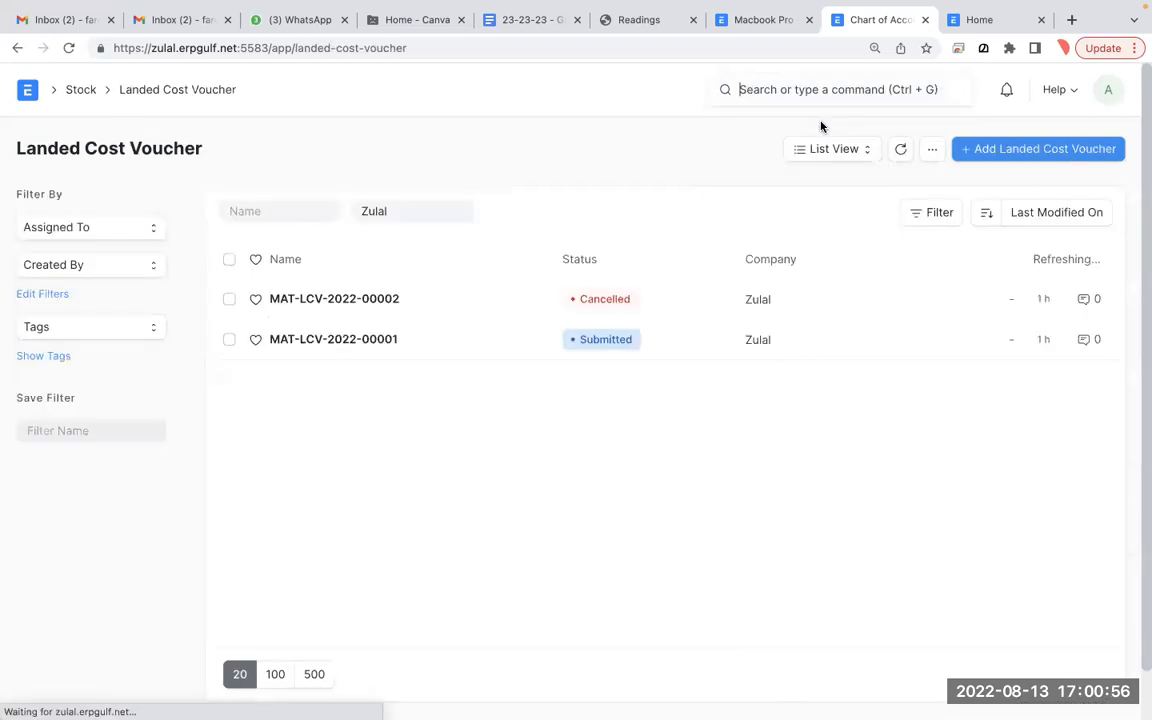
key(ctrl+Left)
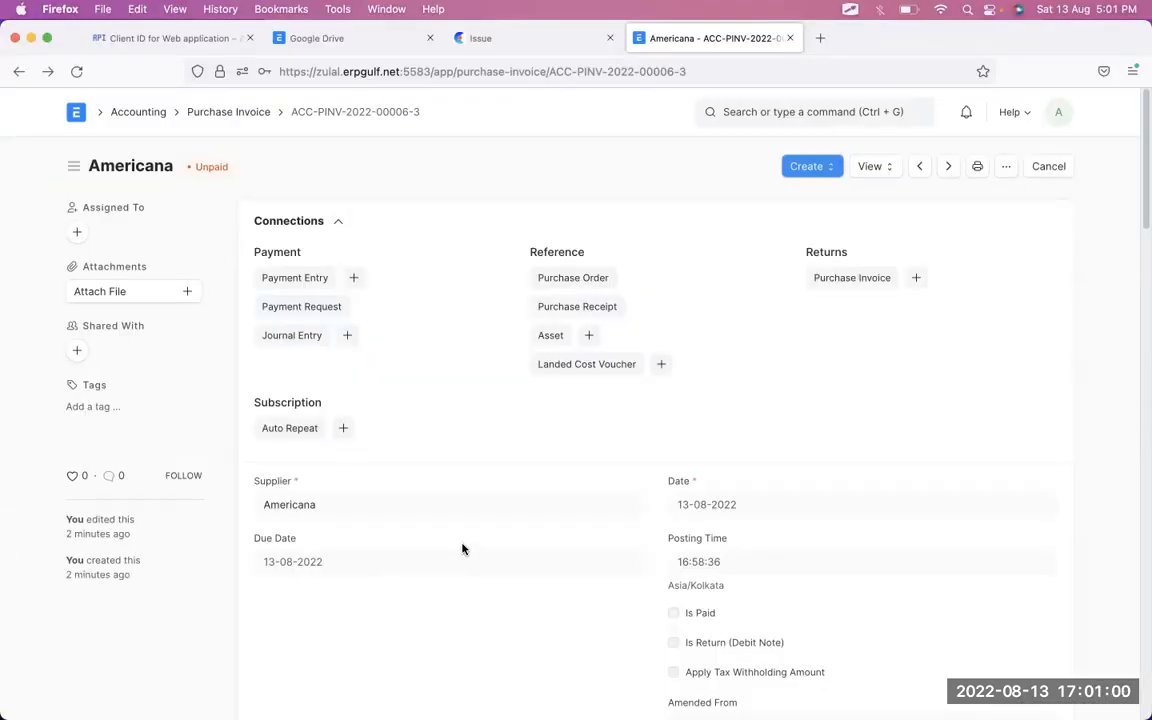
drag(417, 117, 426, 108)
key(ctrl+Right)
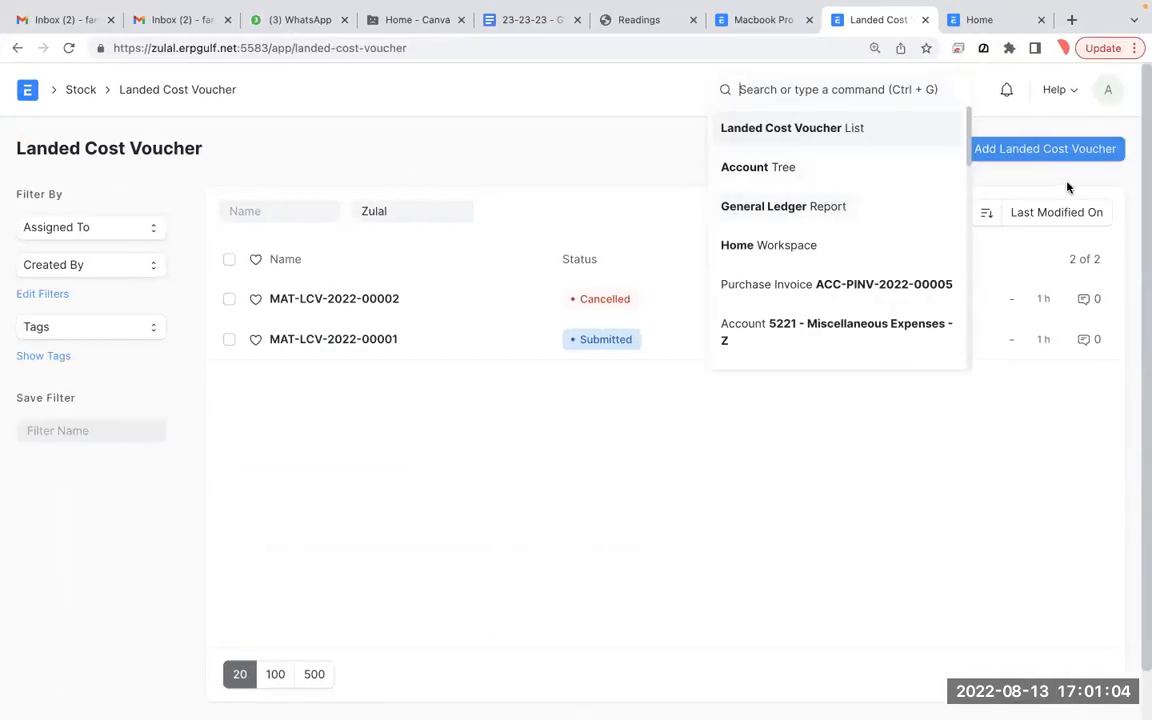
click(1057, 153)
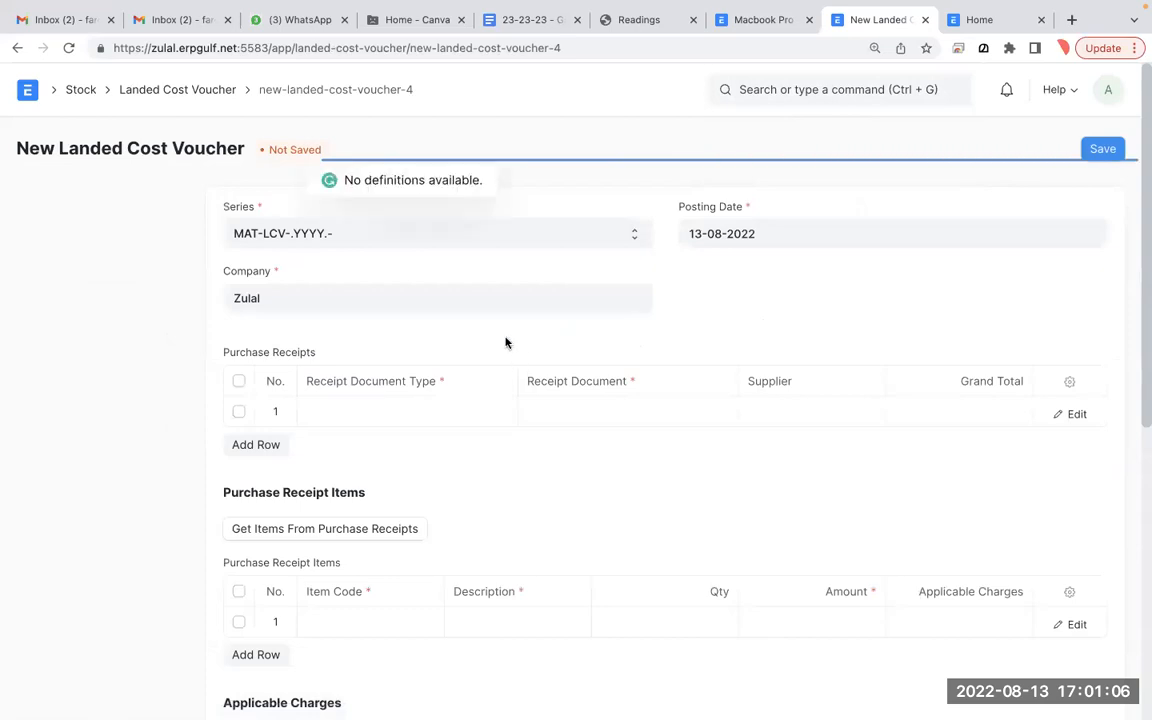
click(444, 408)
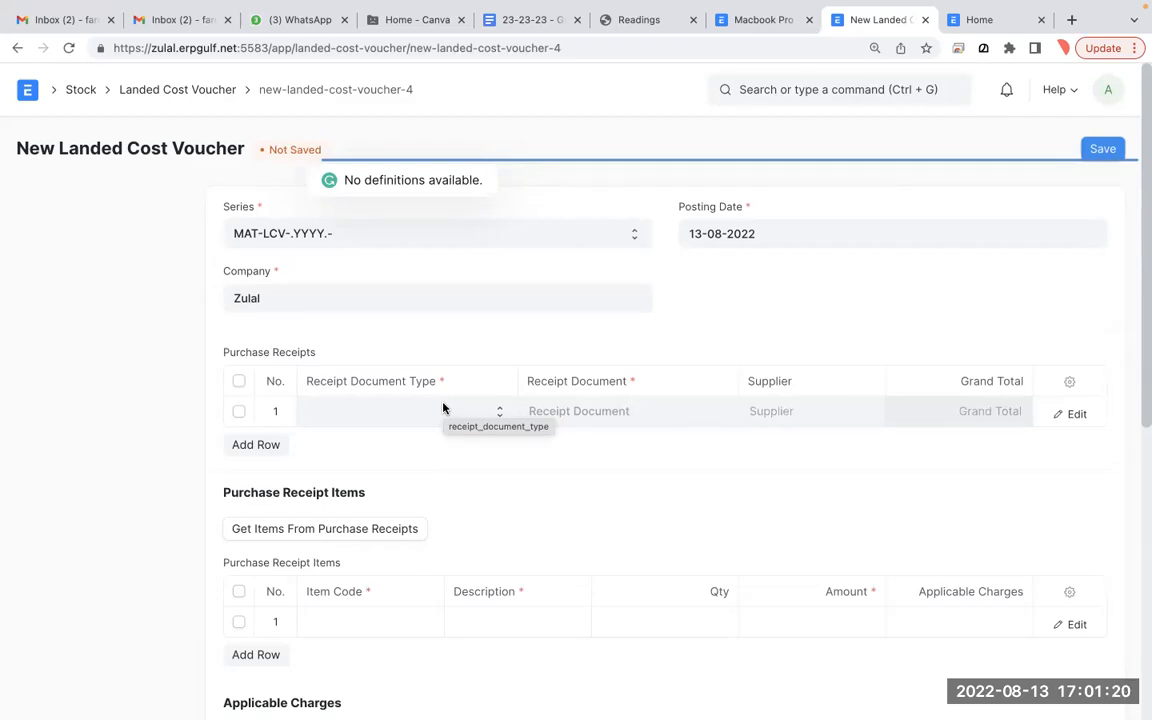
click(444, 408)
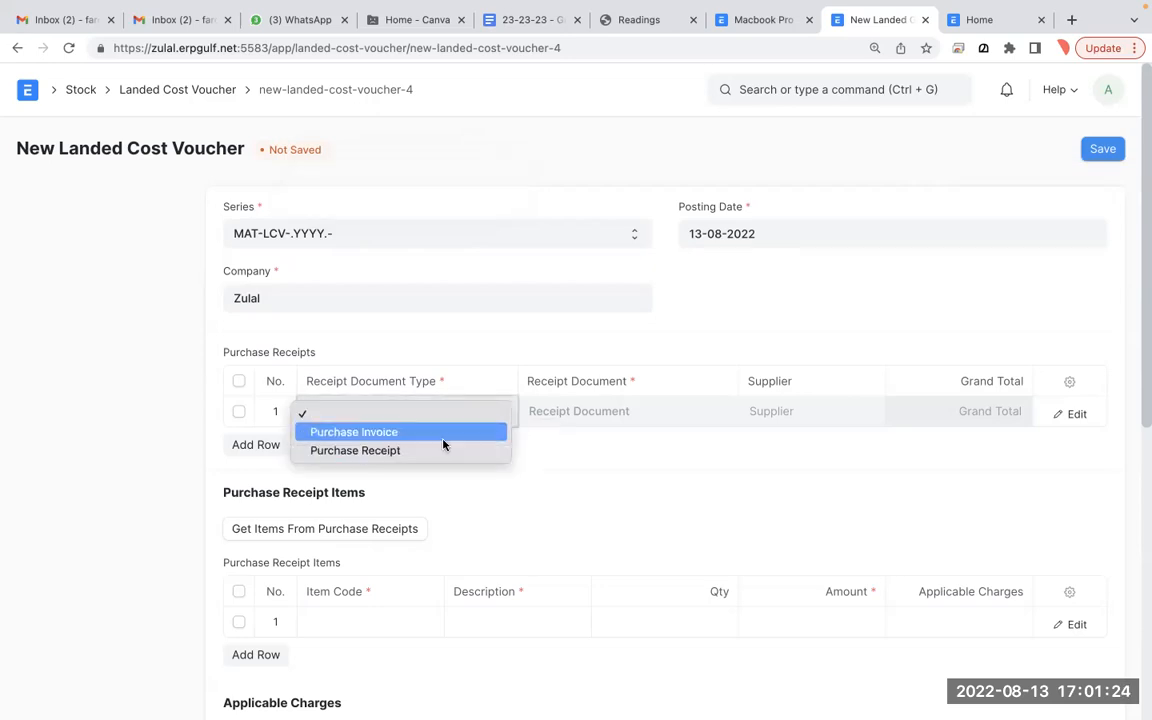
click(444, 436)
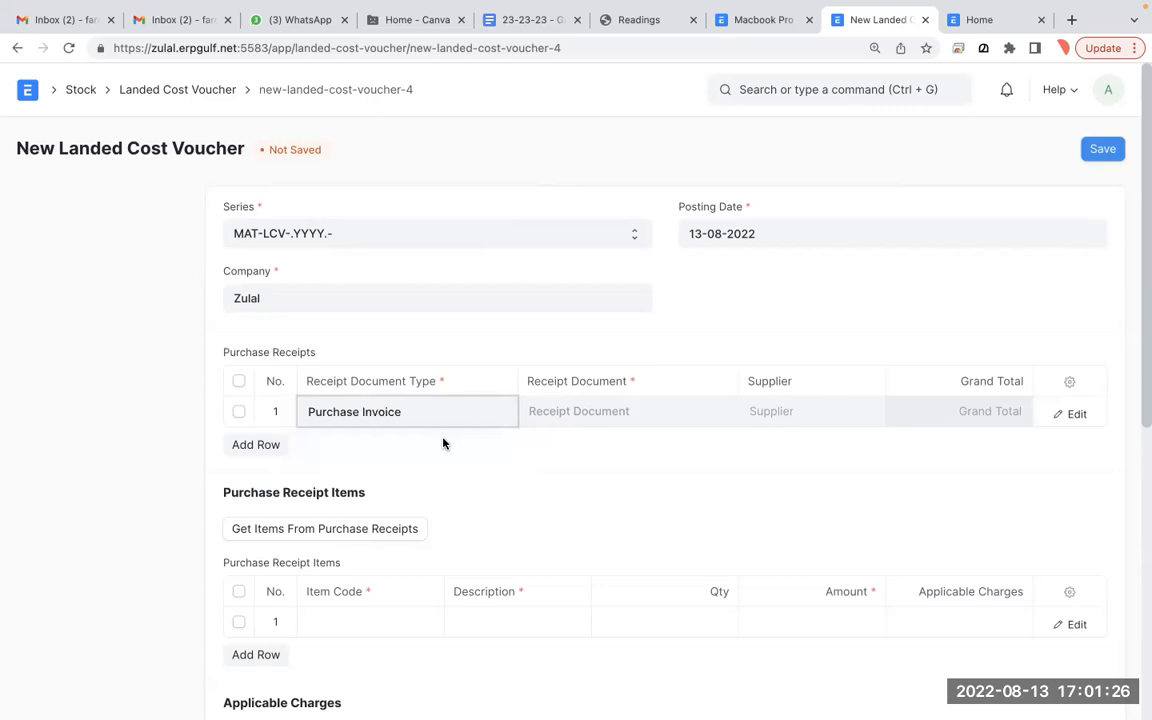
click(547, 411)
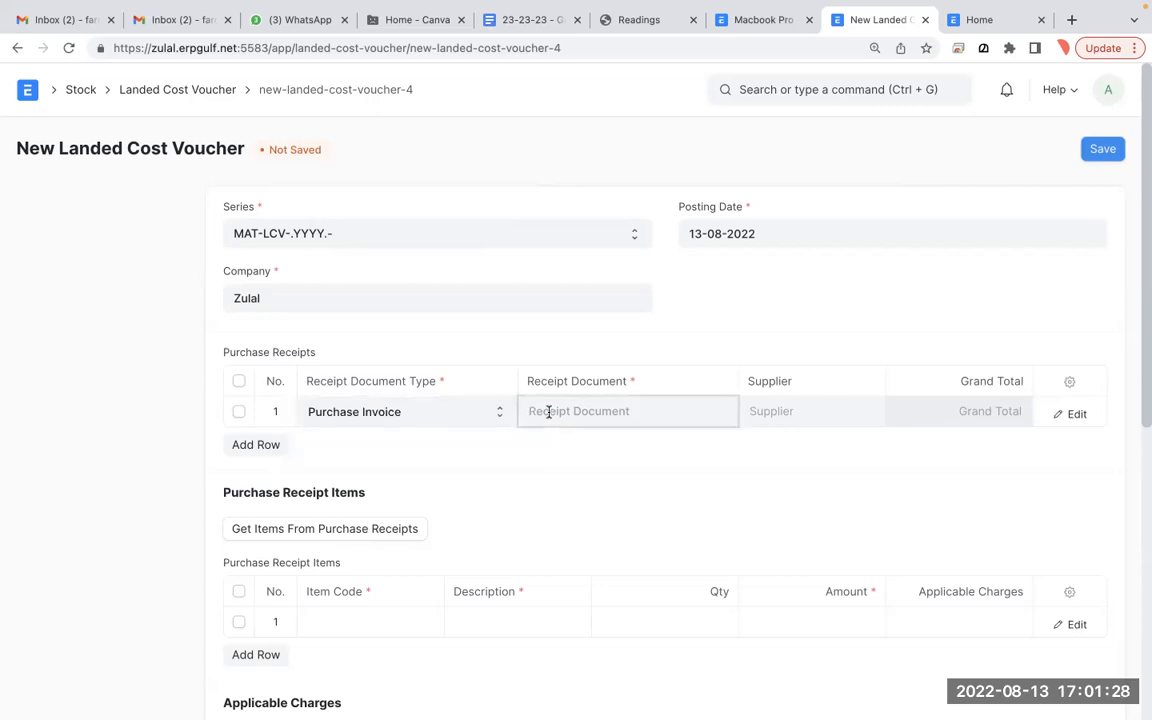
scroll(590, 580, down, 3)
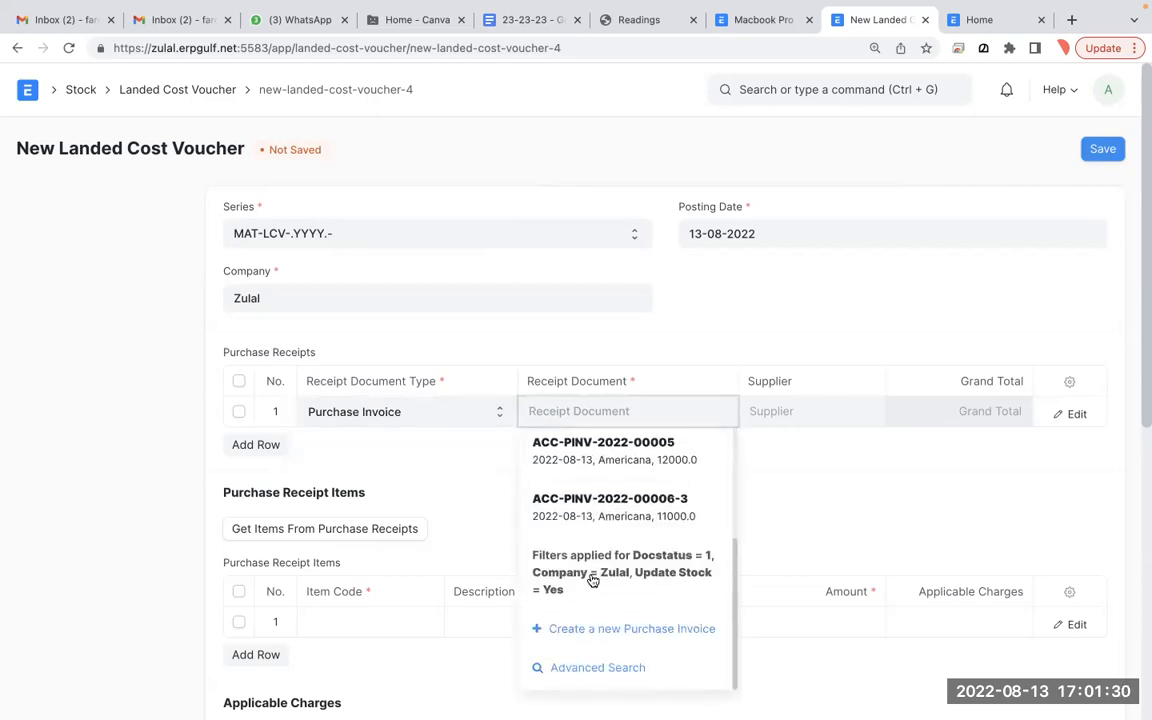
click(663, 515)
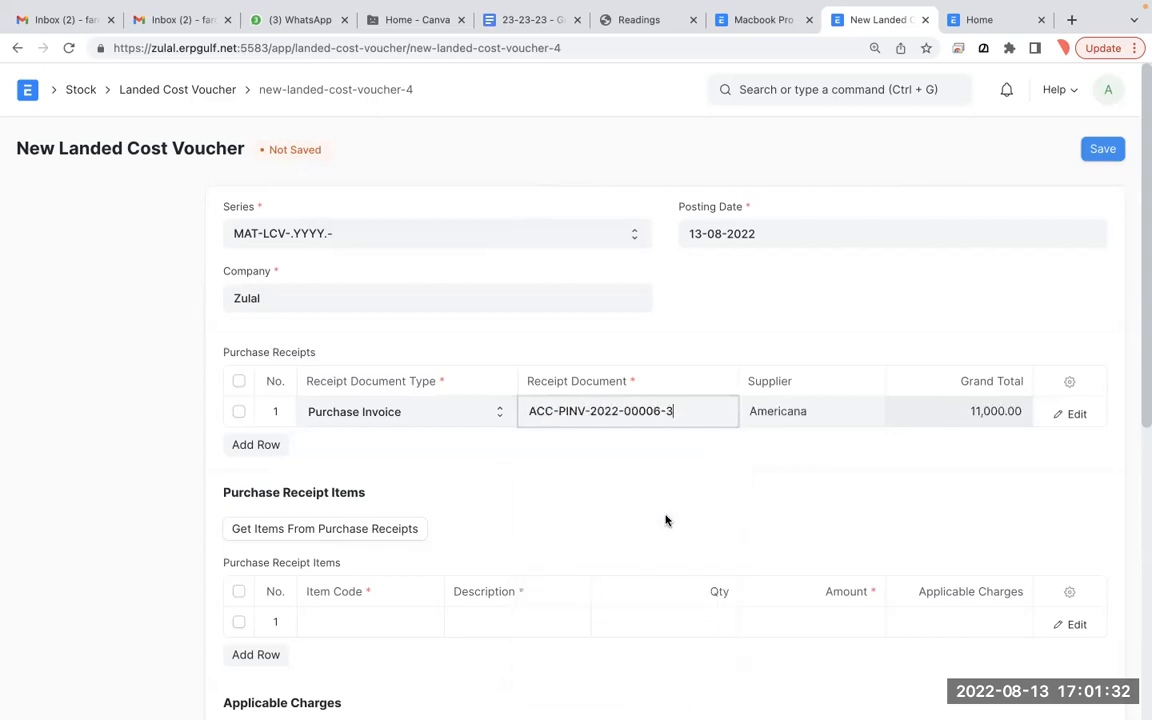
key(ctrl+Left)
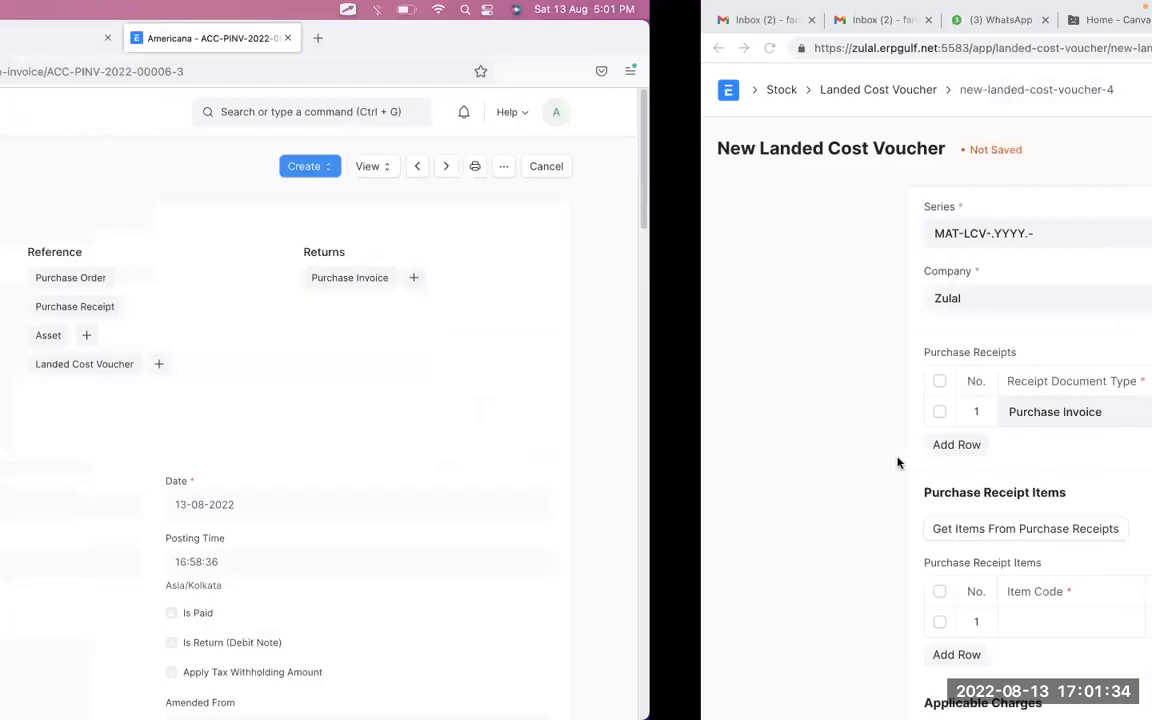
scroll(897, 462, down, 5)
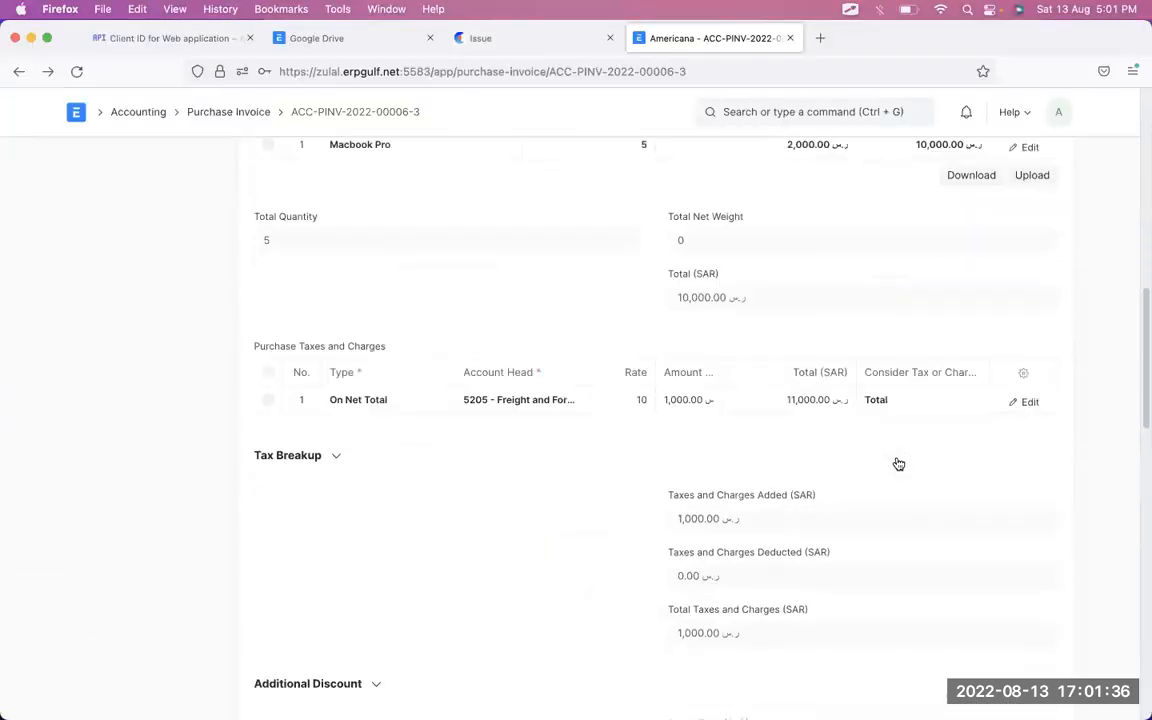
key(ctrl+Right)
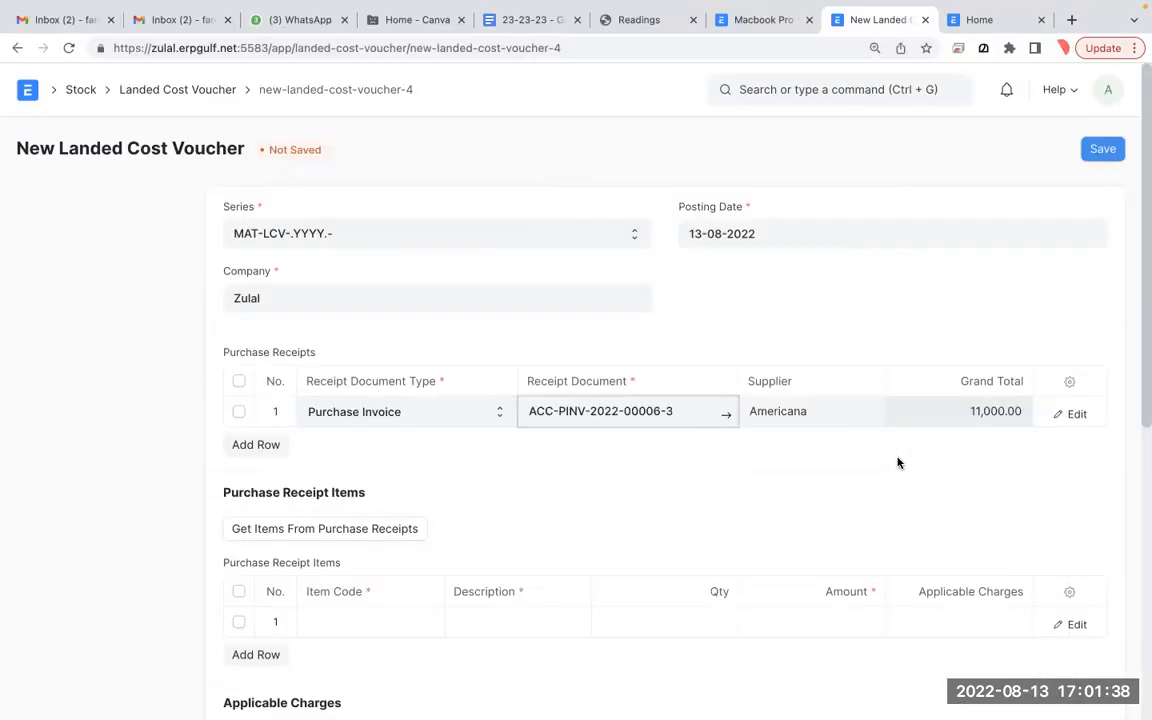
scroll(897, 462, down, 1)
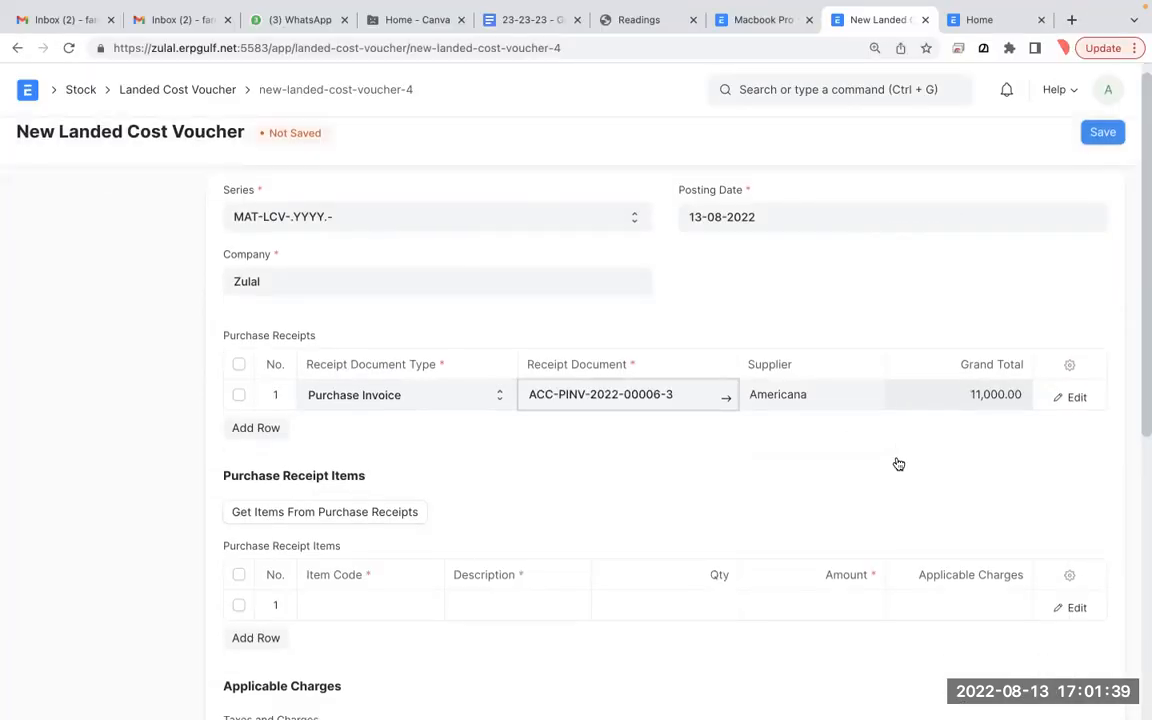
- Fetch the linked invoice's items, bringing in Macbook Pro with qty 5 and amount 10,000.00
click(382, 512)
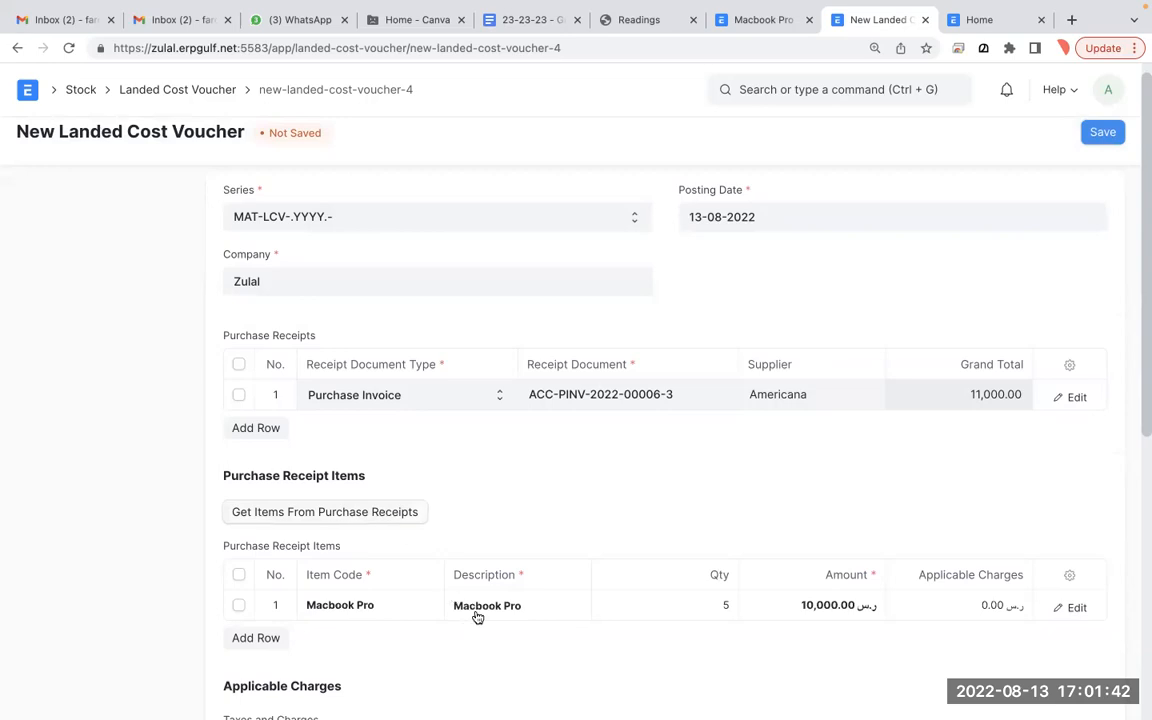
scroll(733, 621, up, 1)
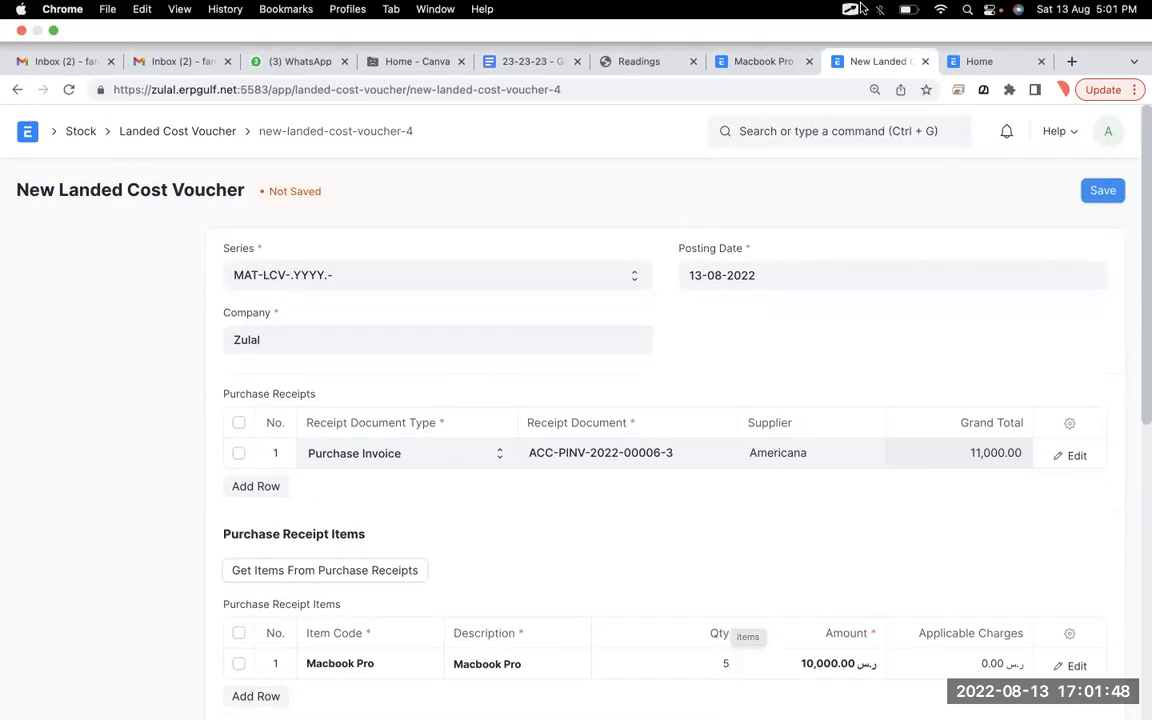
mouse_move(563, 8)
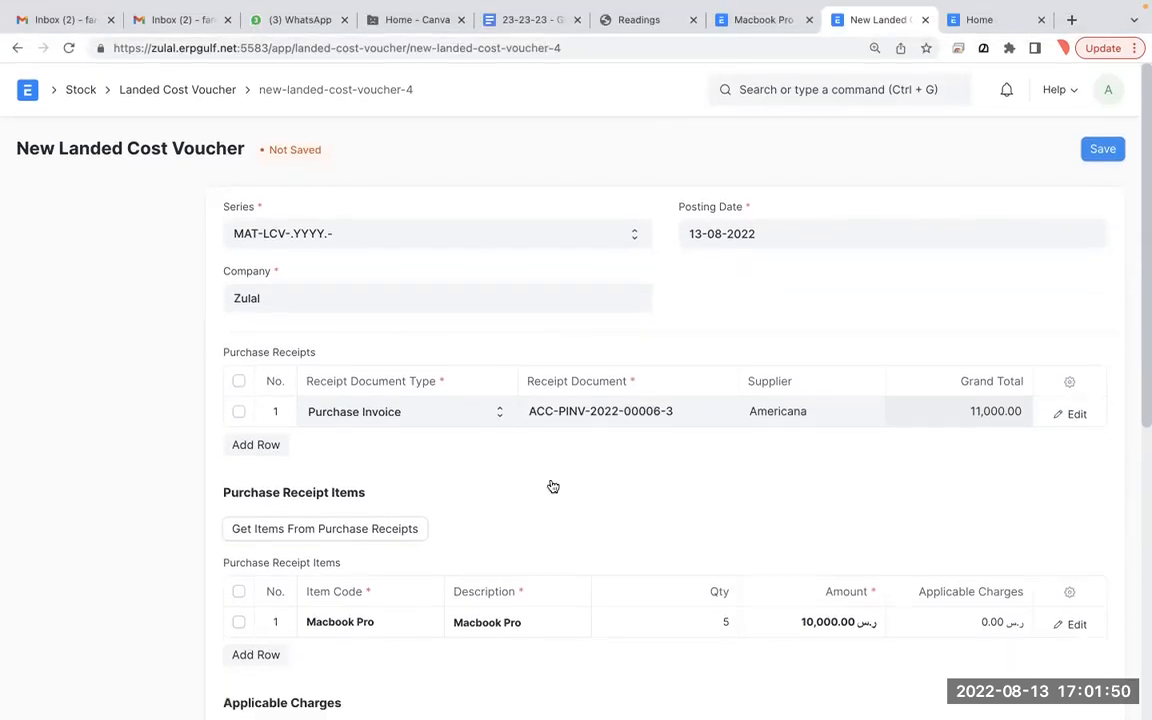
scroll(550, 486, down, 3)
scroll(550, 485, down, 3)
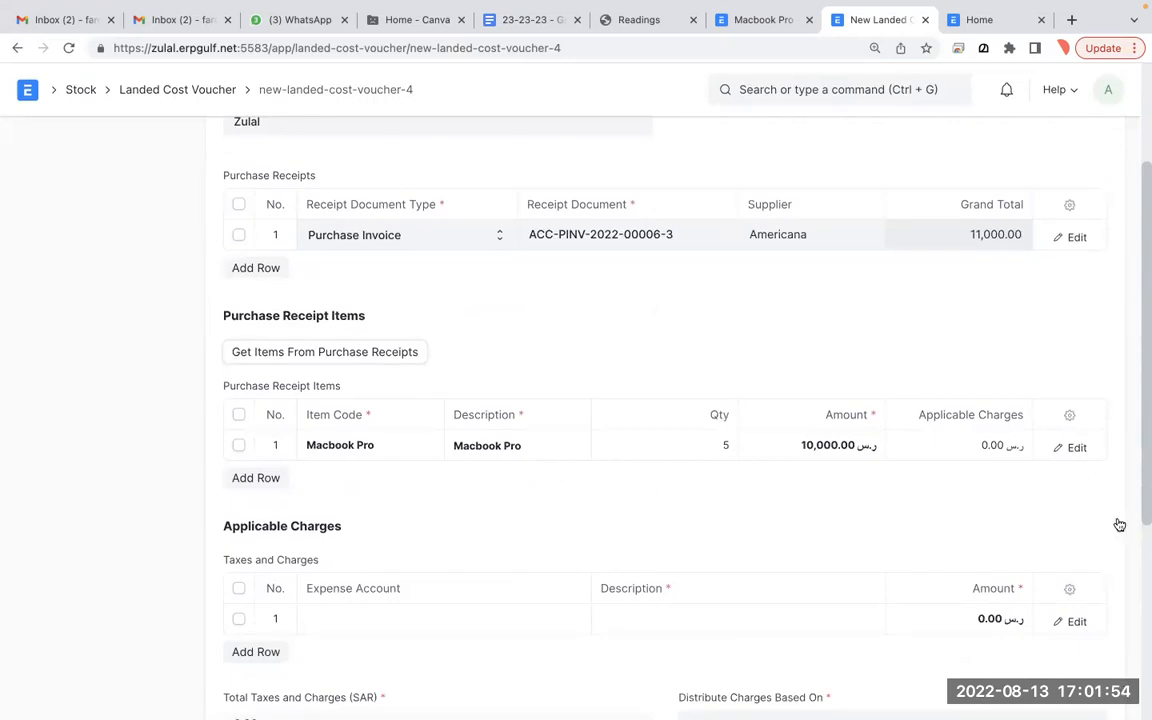
scroll(545, 622, down, 2)
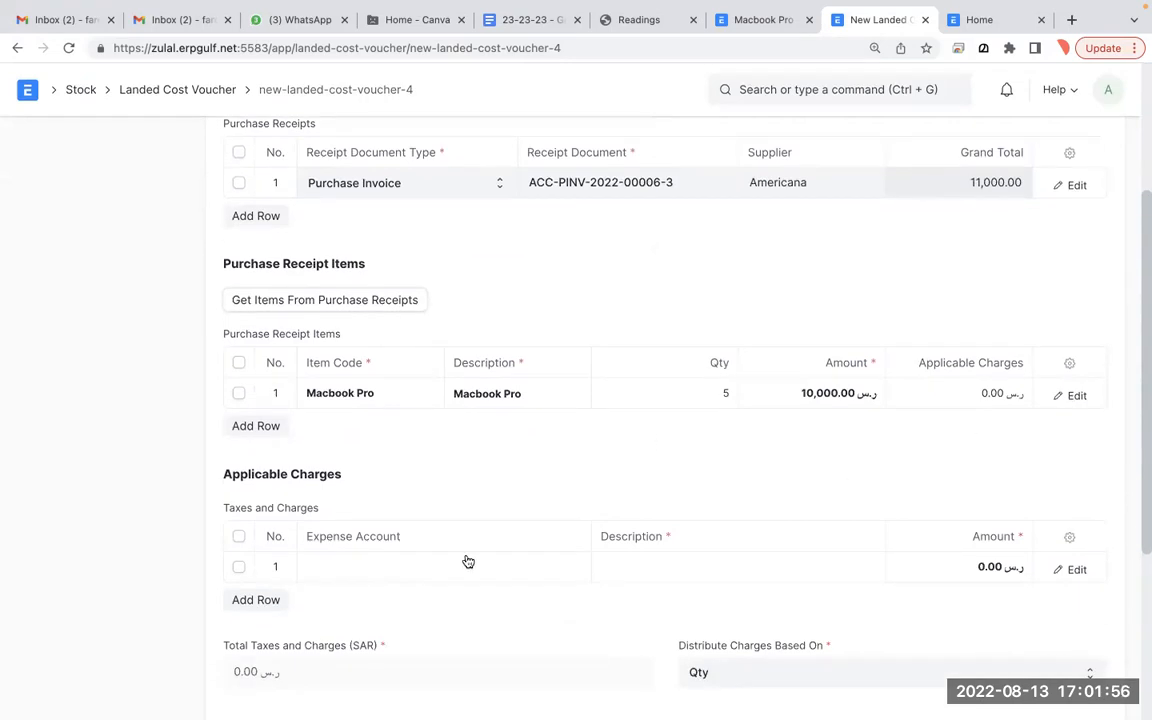
- Add a charge row on 5205 - Freight and Forwarding Charges - Z described 'Handling charges'
click(427, 577)
click(427, 577)
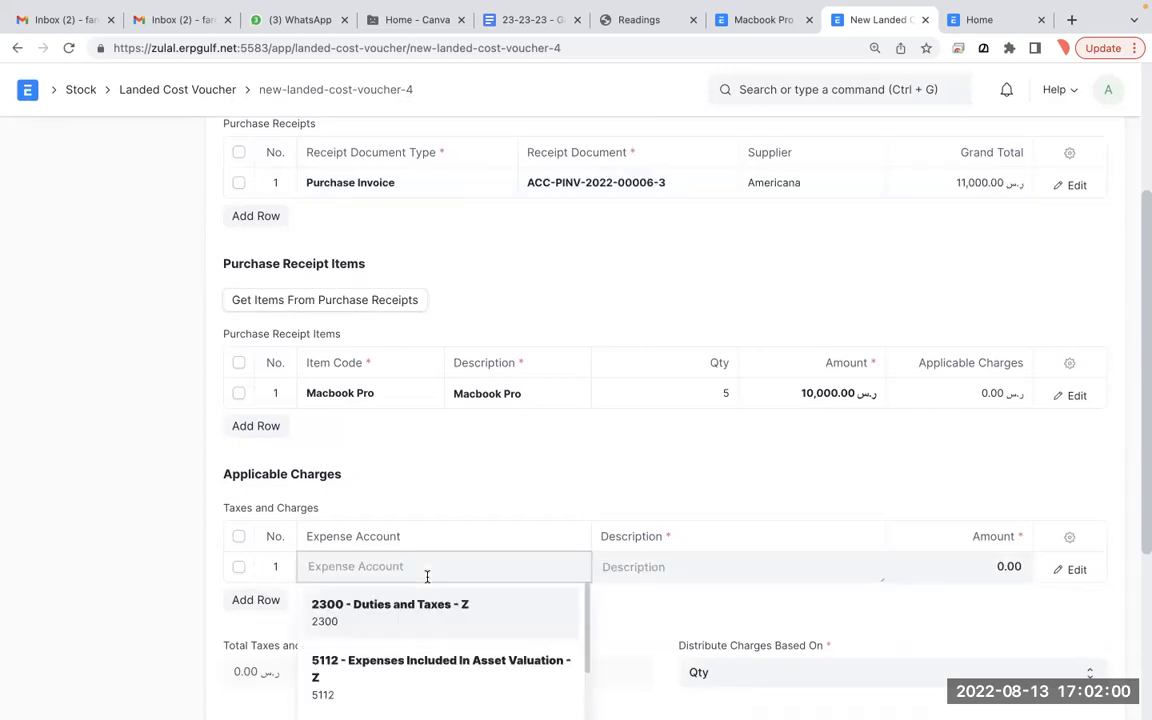
scroll(430, 640, down, 2)
scroll(431, 640, down, 3)
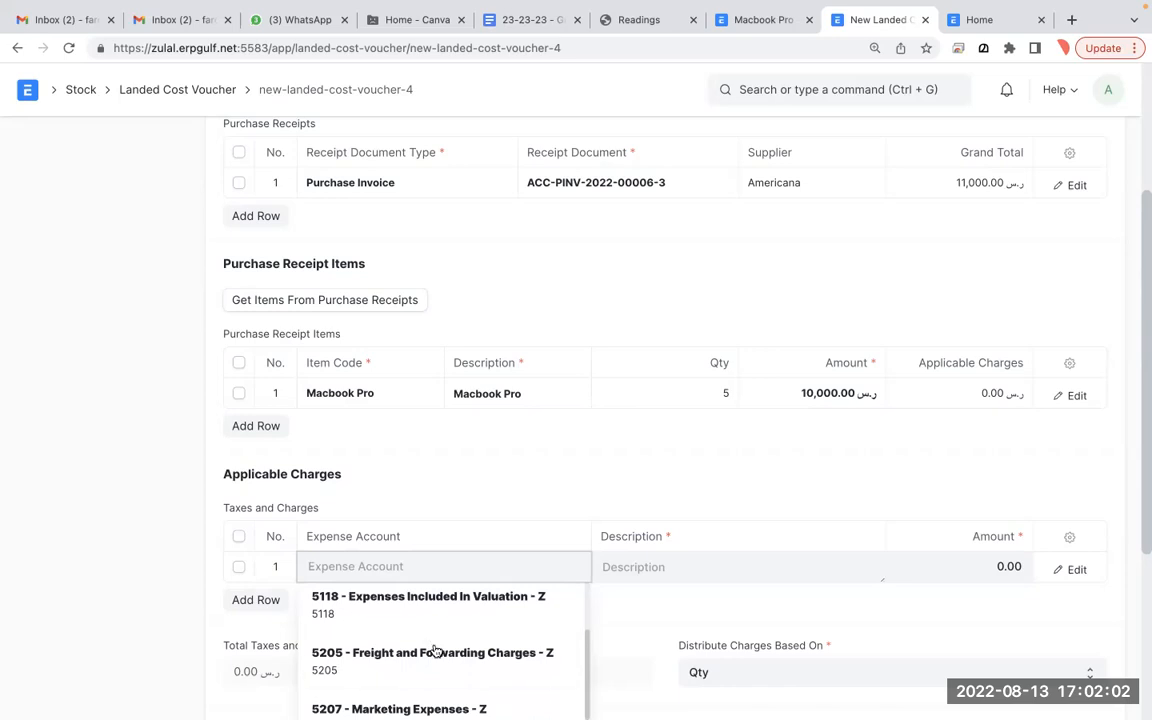
click(432, 652)
click(679, 577)
text(Handl)
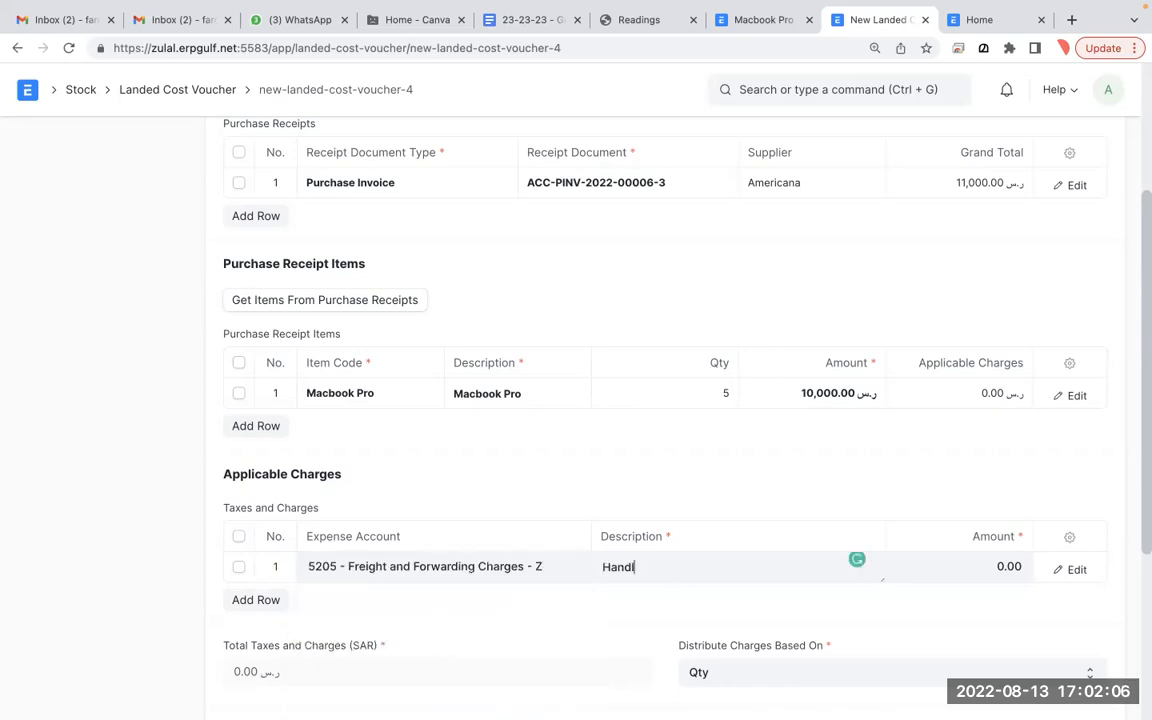
text(incg charges)
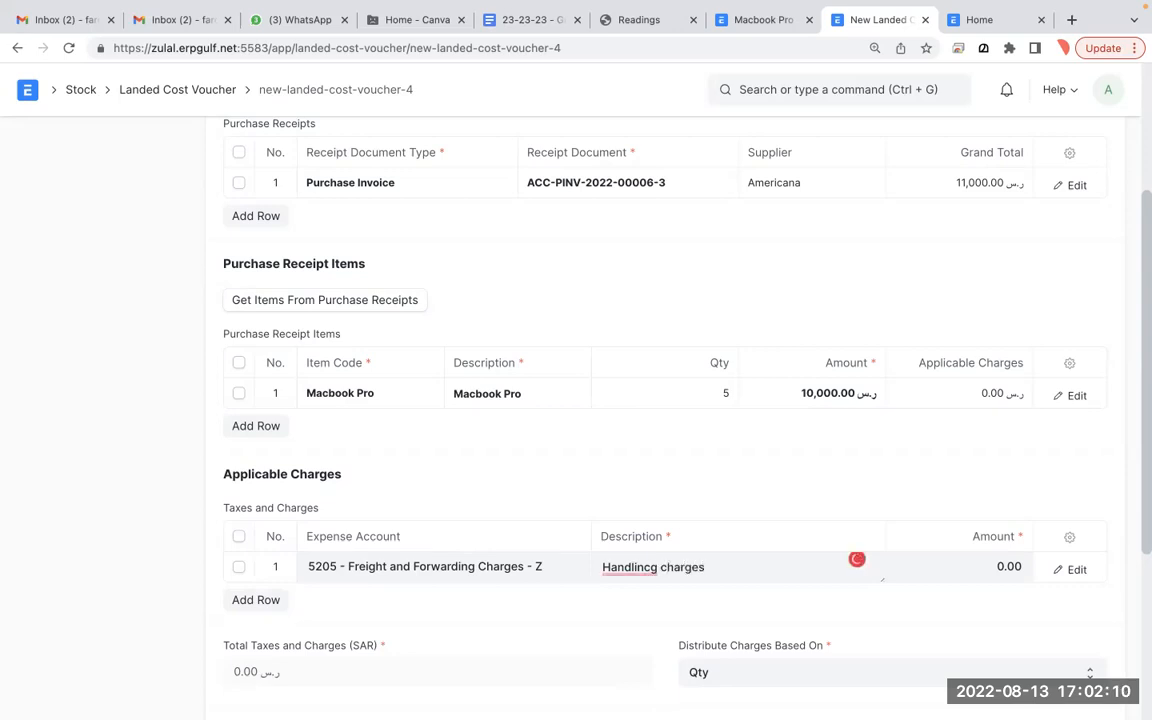
mouse_move(630, 567)
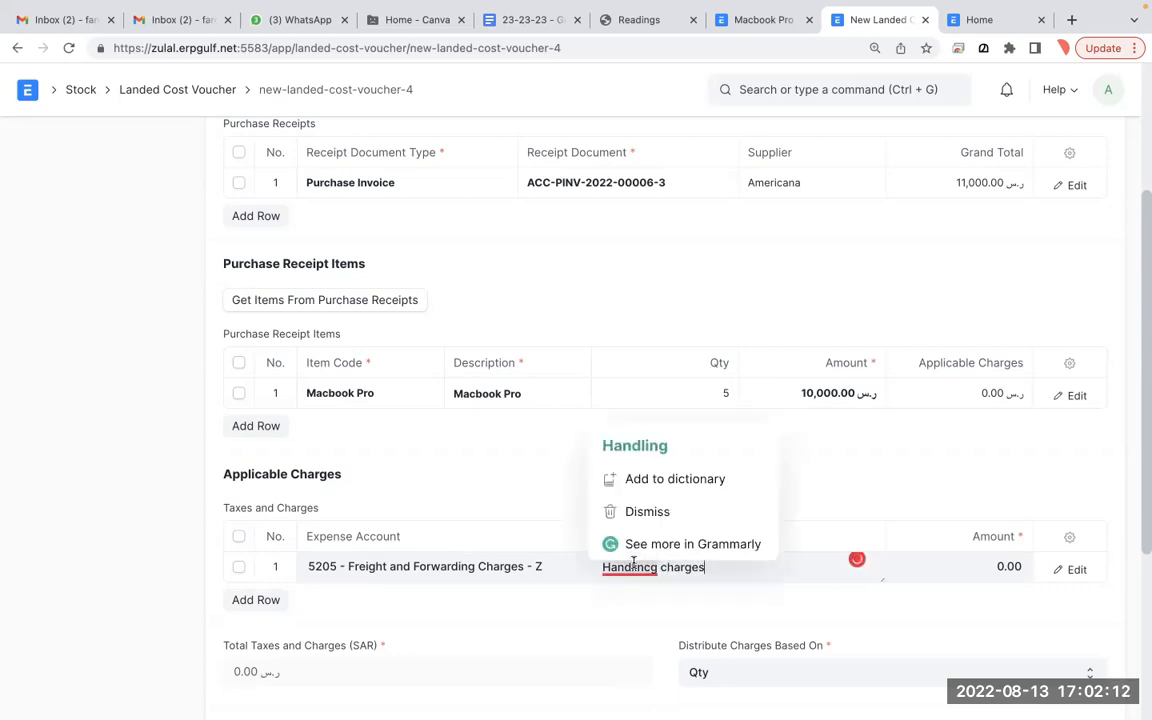
click(638, 446)
- Set the handling charge amount to 5,000
click(981, 562)
text(500)
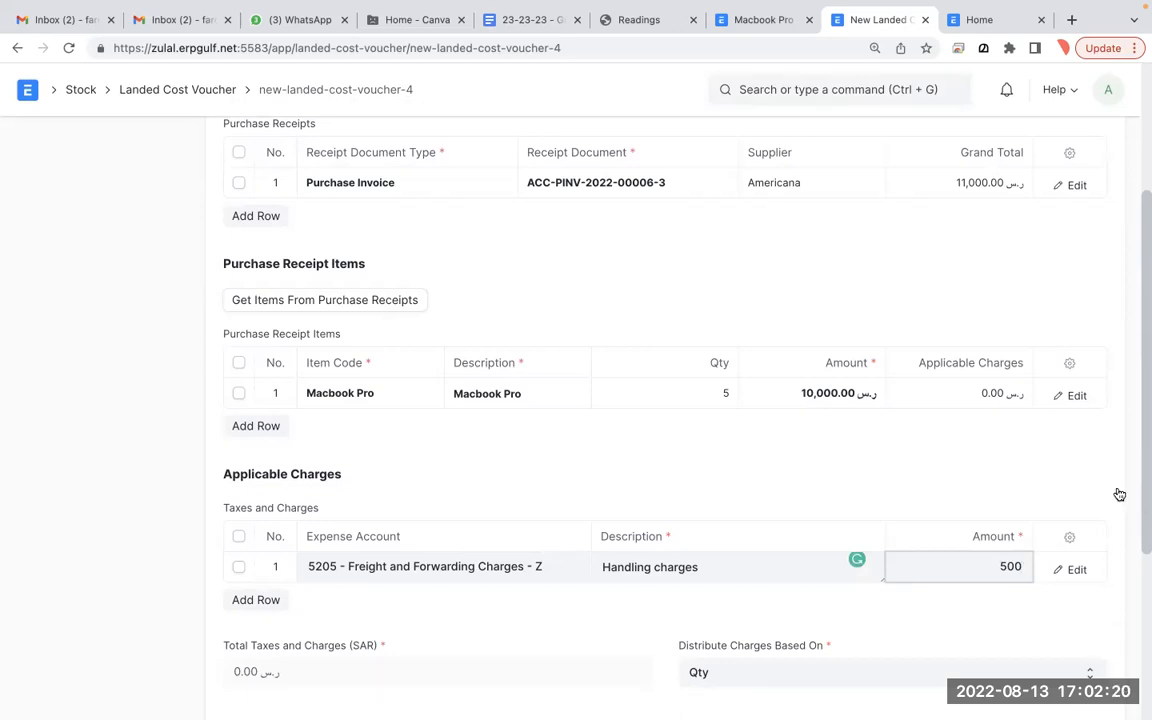
text(0)
click(1131, 488)
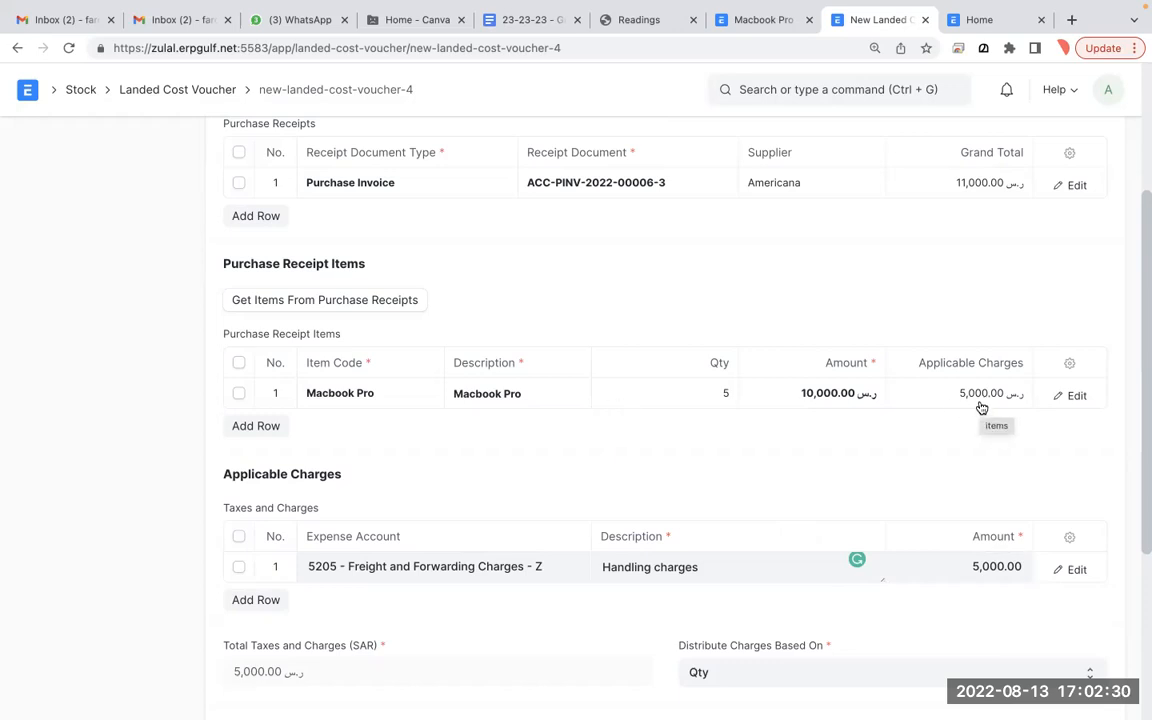
scroll(981, 407, up, 2)
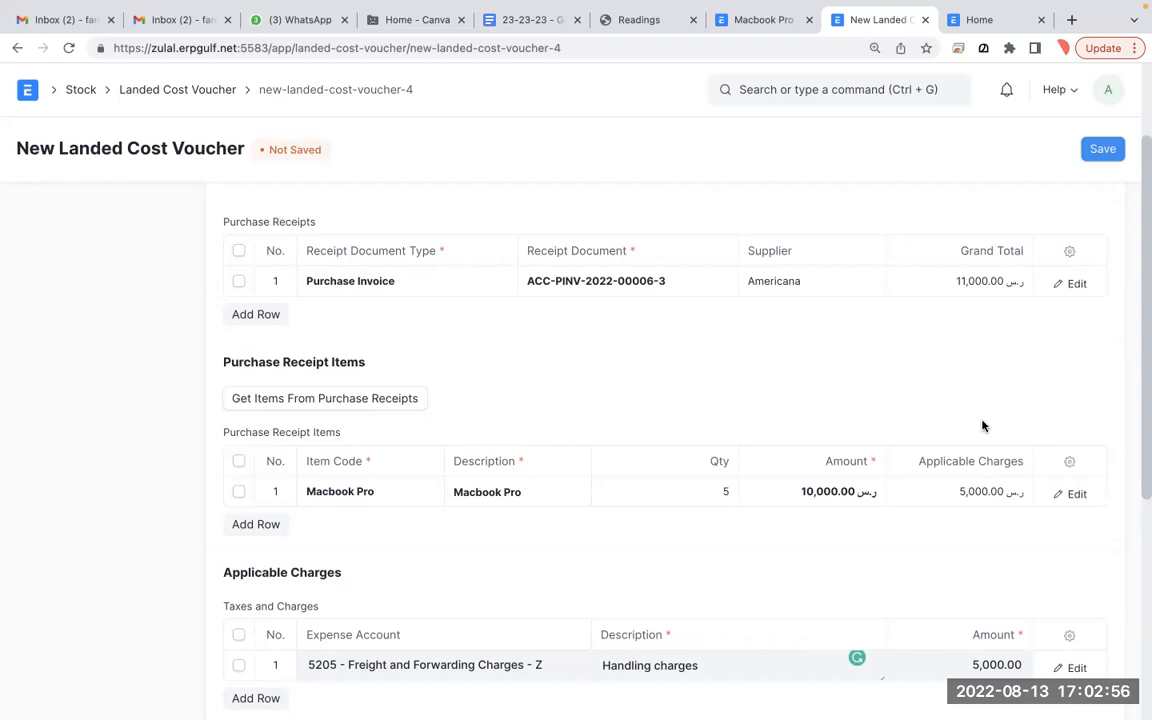
- Add a second Purchase Invoice row for ACC-PINV-2022-00003 and fetch its Pen item
click(262, 314)
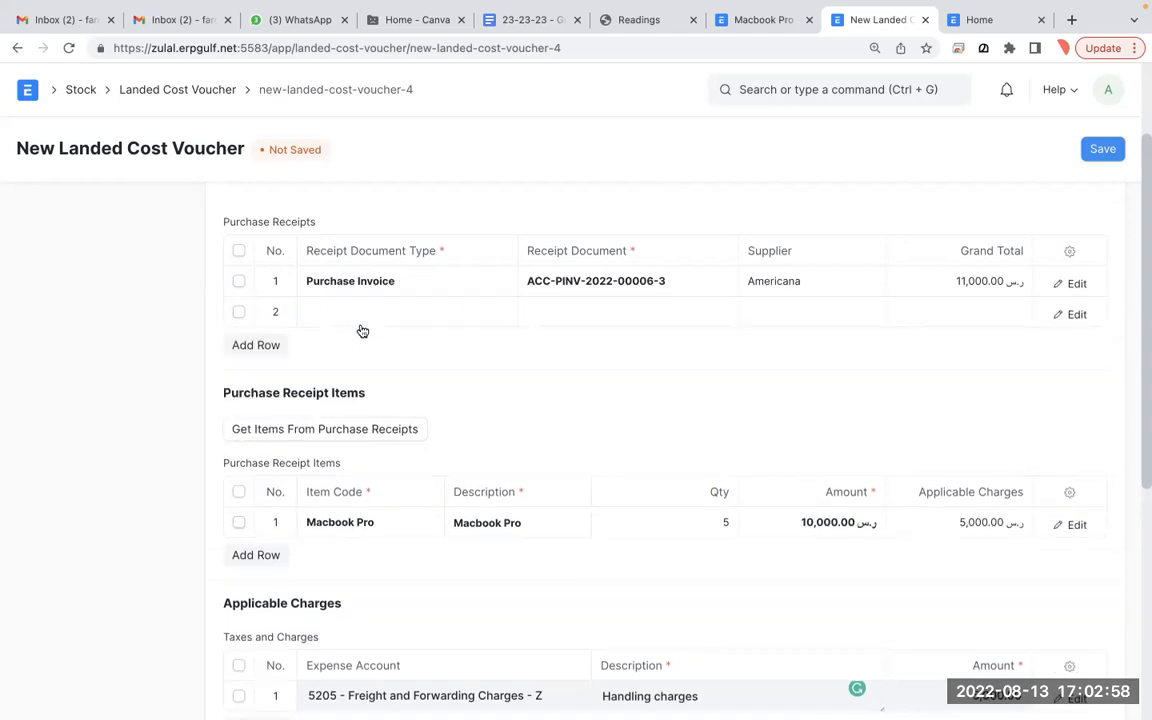
click(362, 326)
click(362, 326)
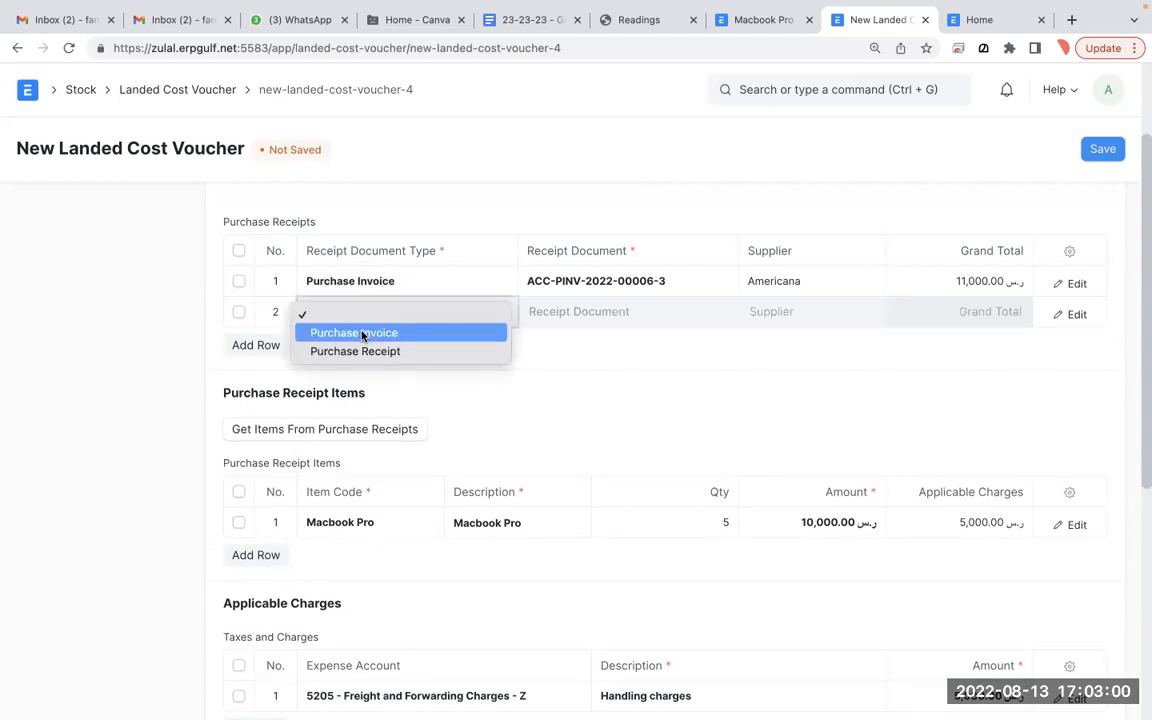
click(362, 333)
click(613, 316)
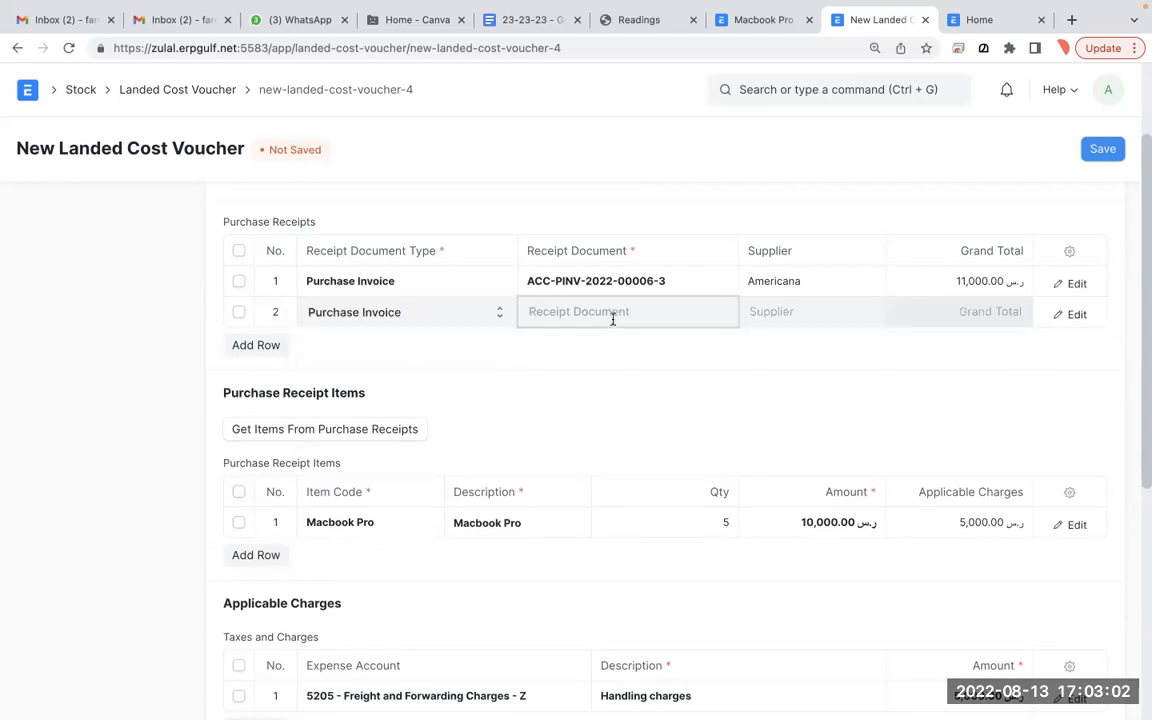
click(609, 424)
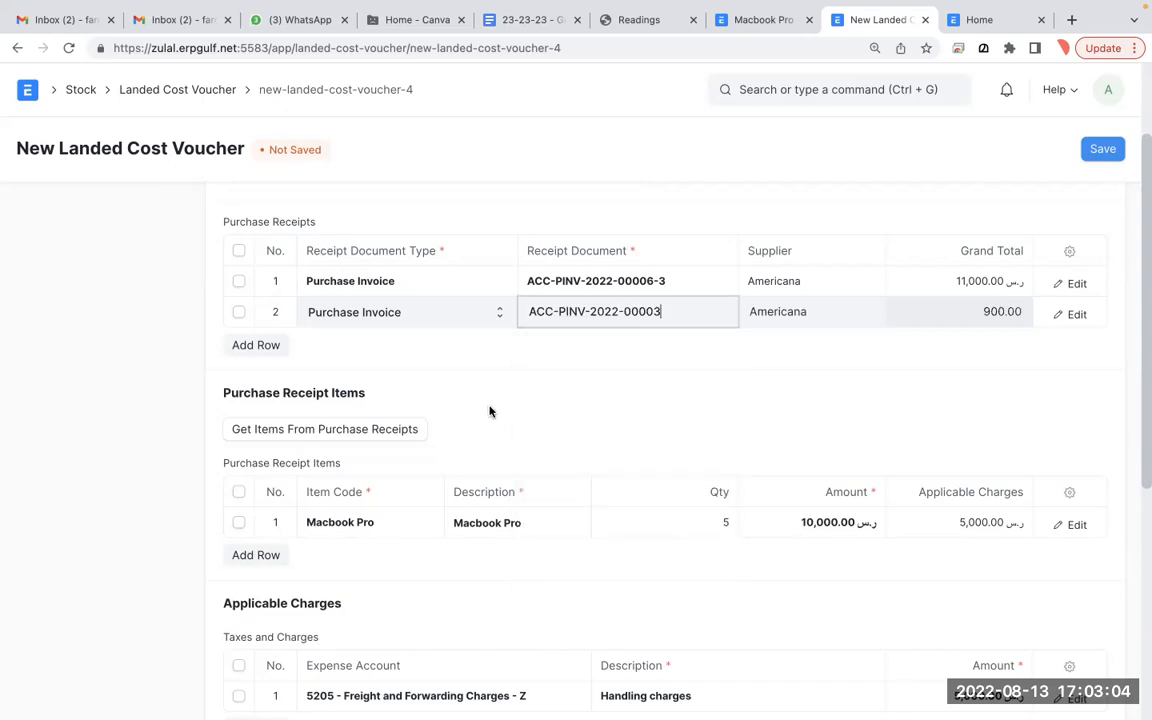
click(375, 435)
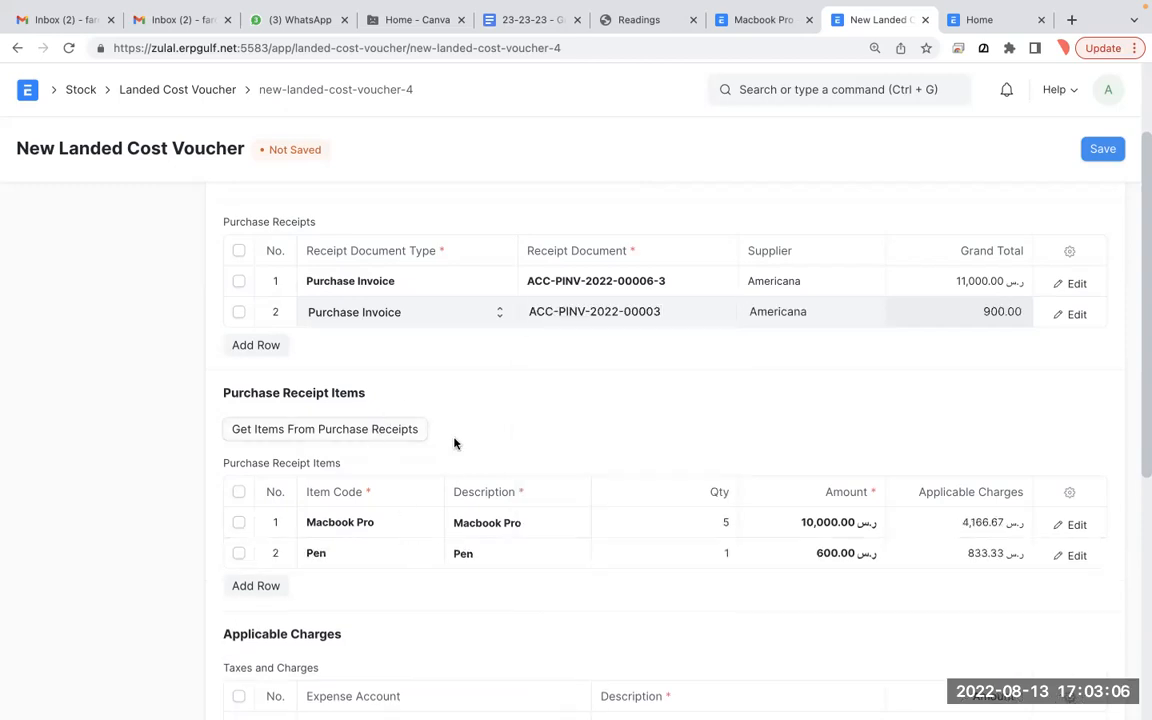
click(254, 343)
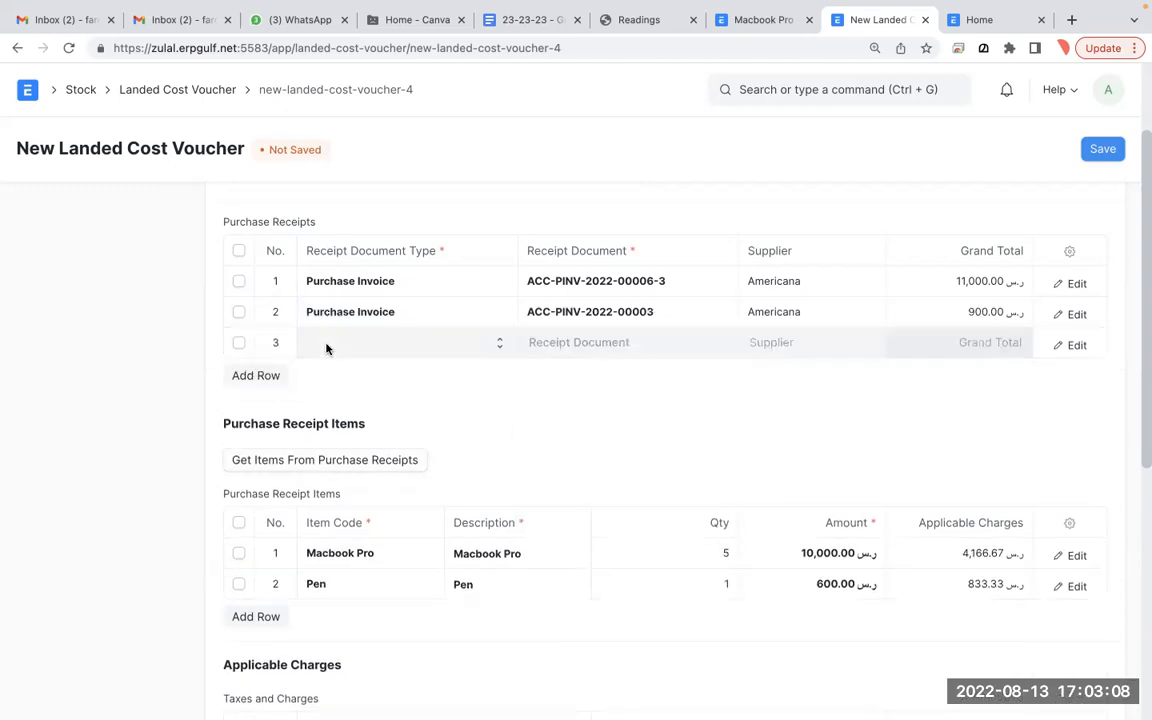
click(326, 348)
click(336, 362)
click(600, 341)
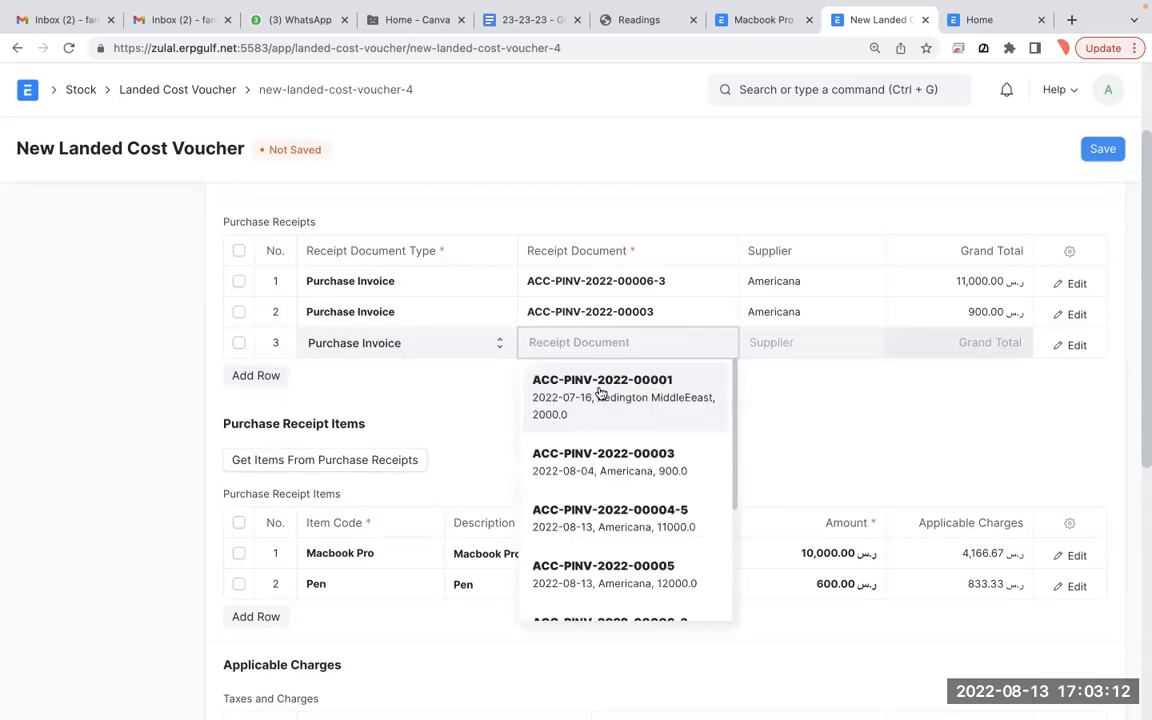
click(617, 520)
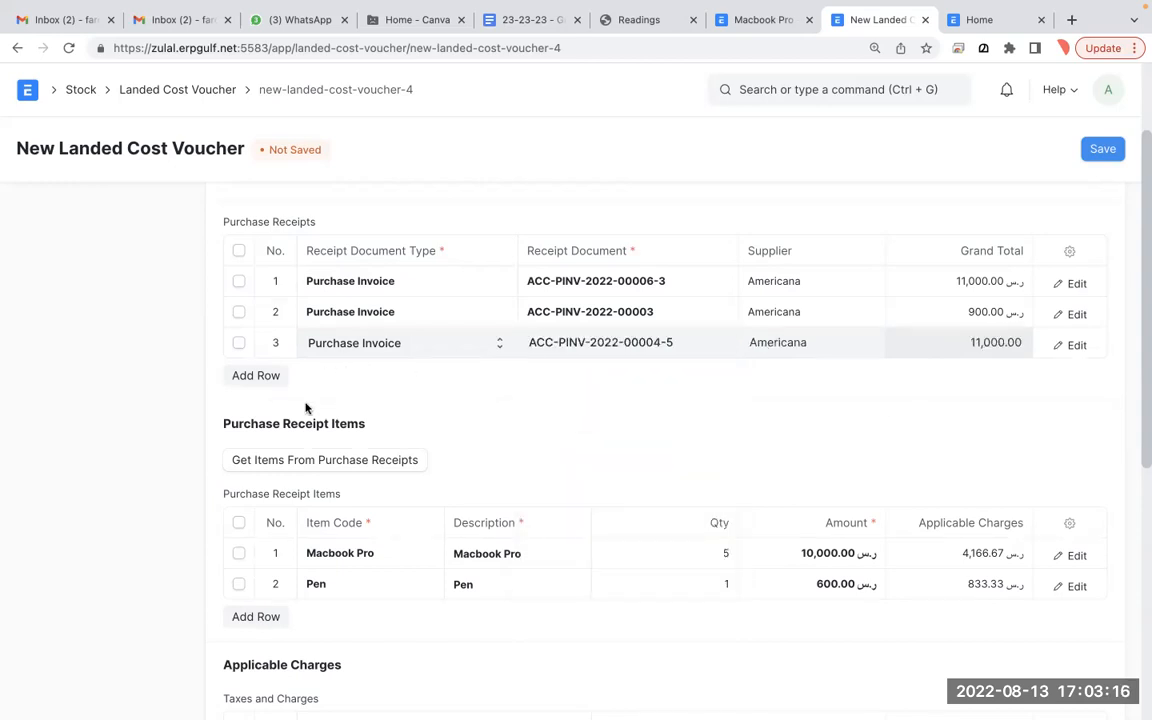
click(311, 459)
scroll(517, 591, down, 1)
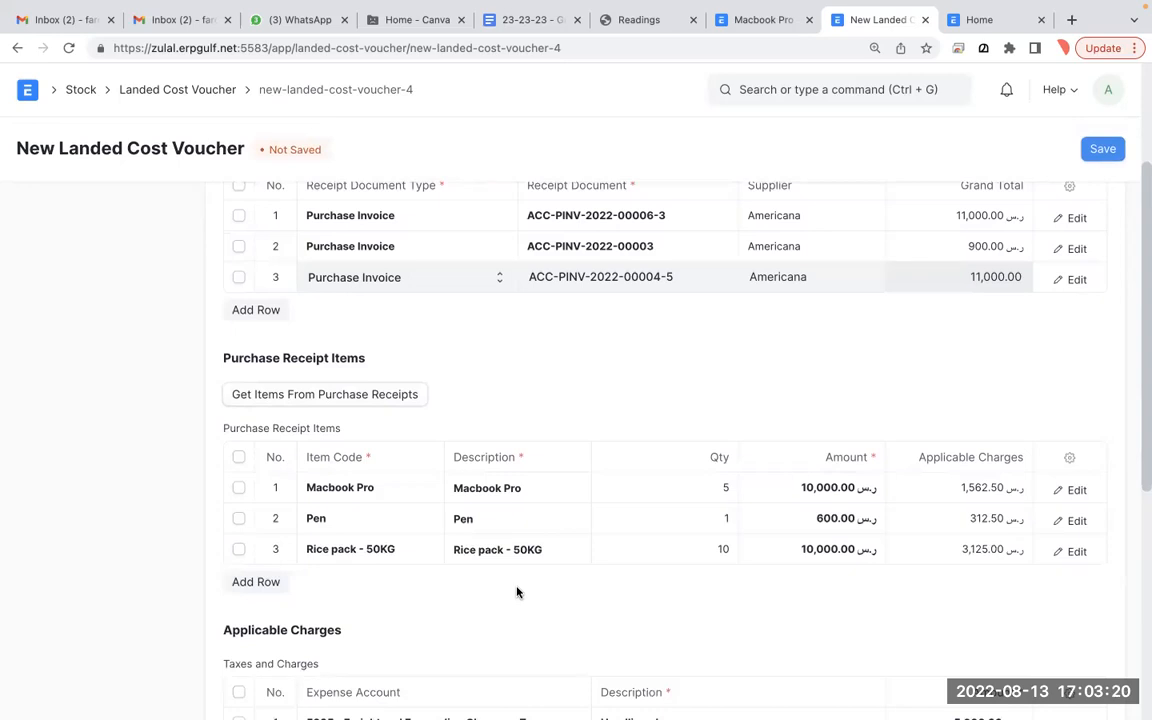
scroll(517, 591, up, 2)
scroll(517, 591, down, 4)
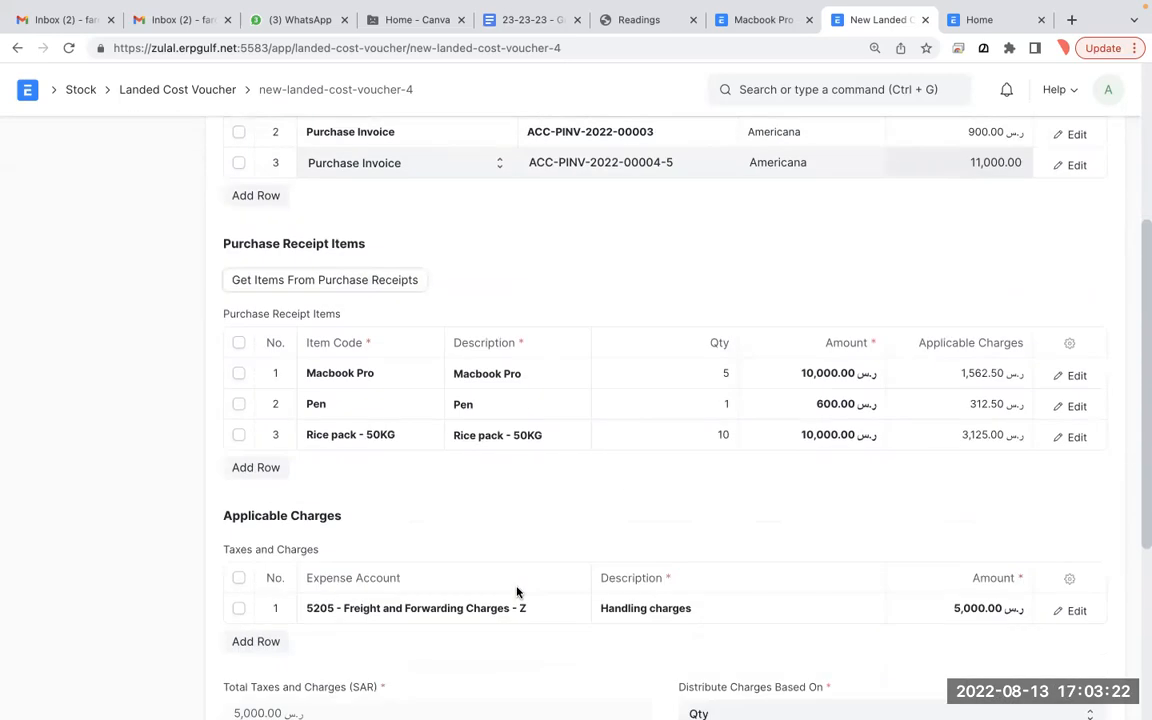
scroll(893, 514, up, 1)
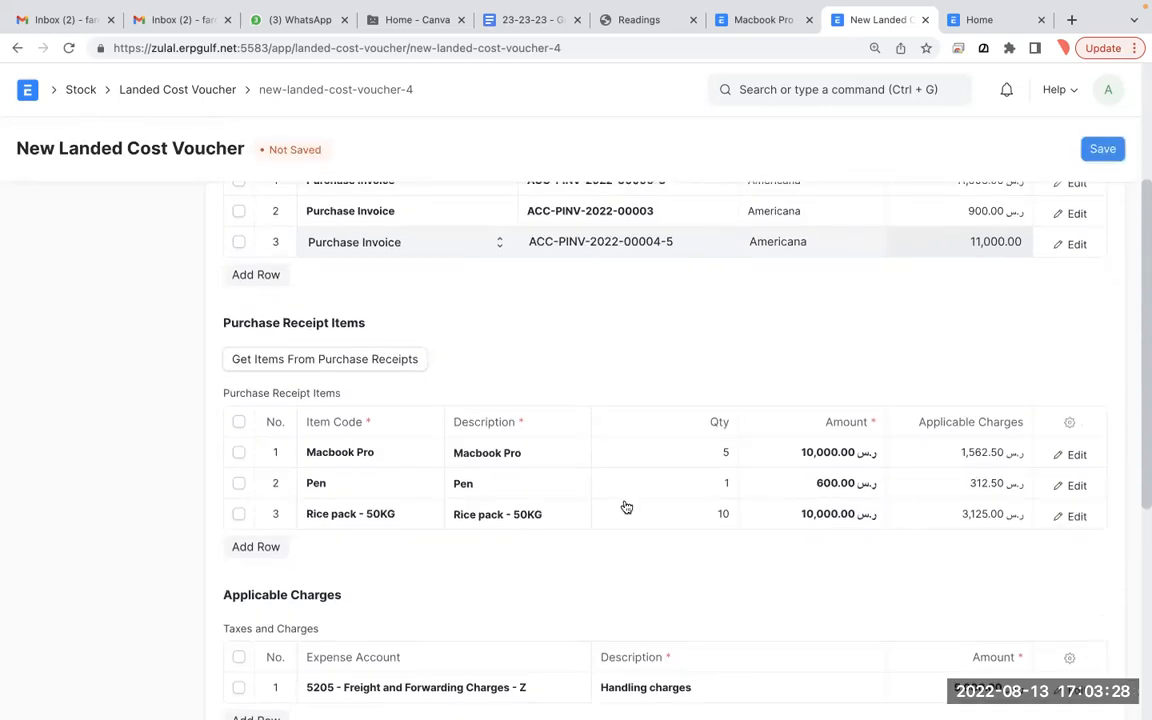
scroll(626, 507, down, 5)
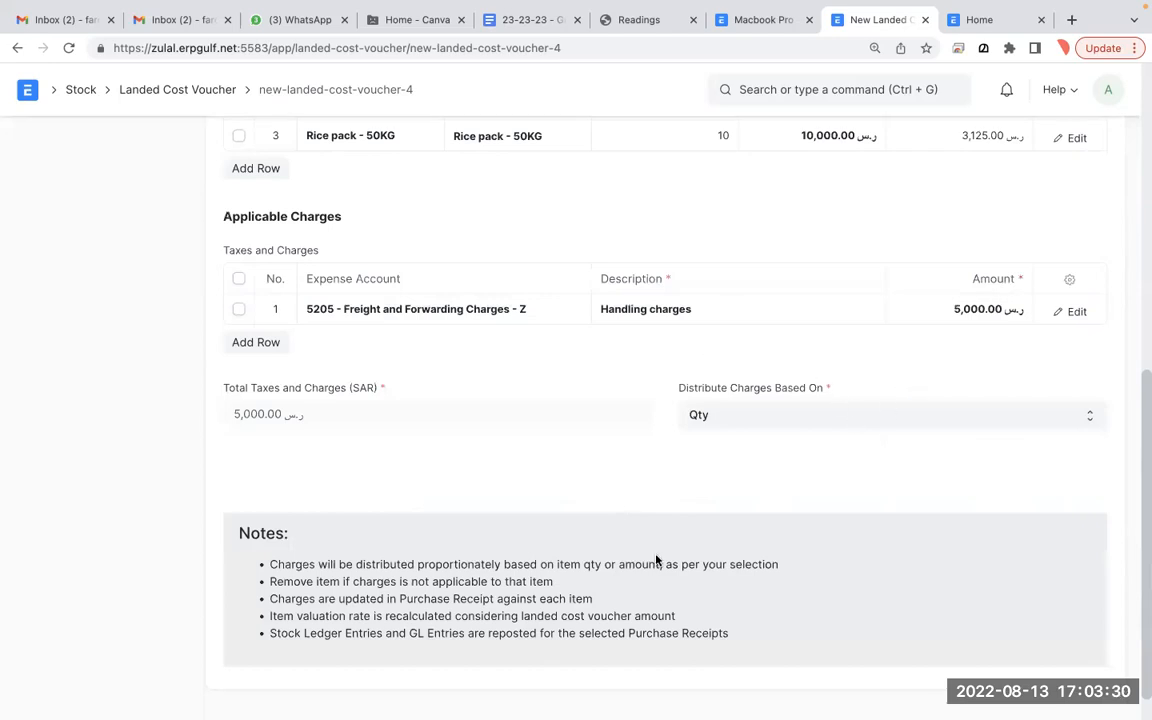
key(ctrl+Tab)
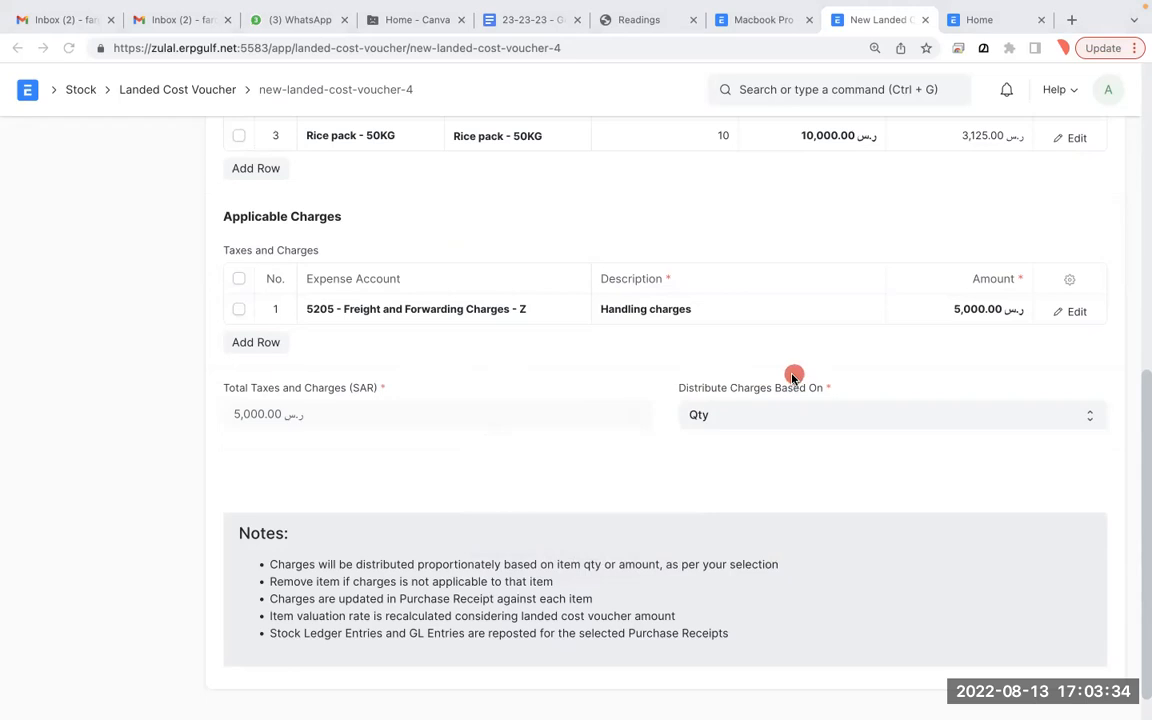
mouse_move(851, 345)
mouse_down()
mouse_move(694, 316)
mouse_move(800, 501)
mouse_move(873, 360)
mouse_up()
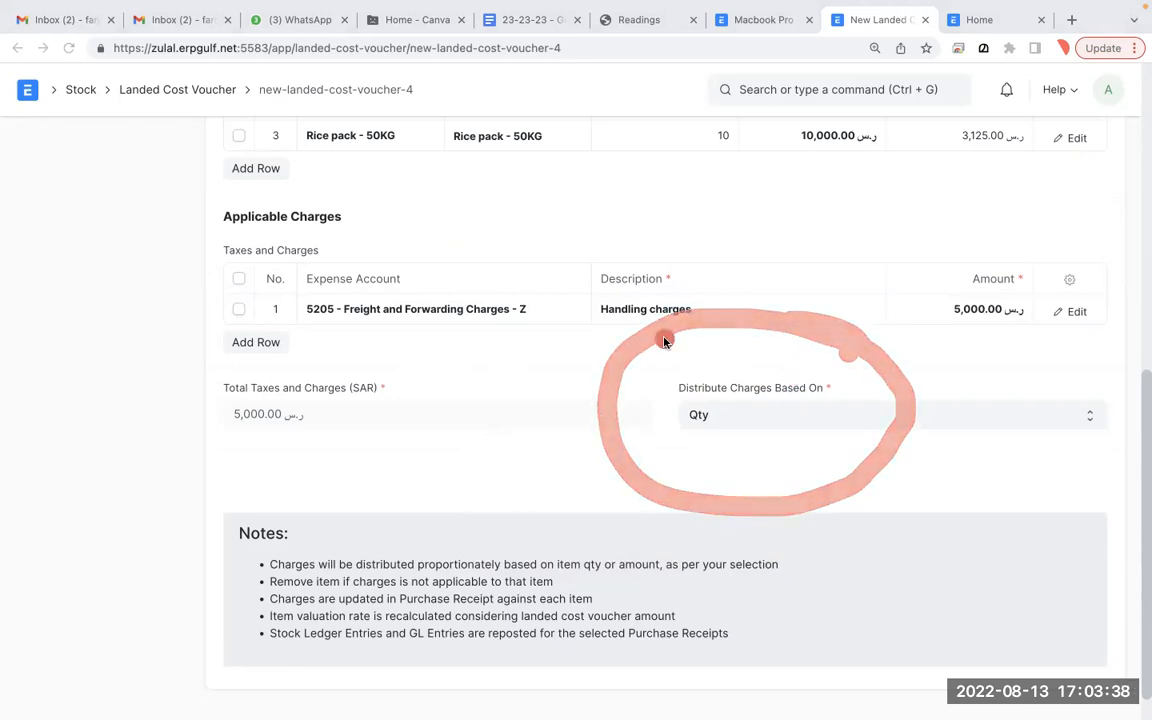
mouse_move(891, 382)
mouse_down()
mouse_move(615, 345)
mouse_move(866, 381)
mouse_up()
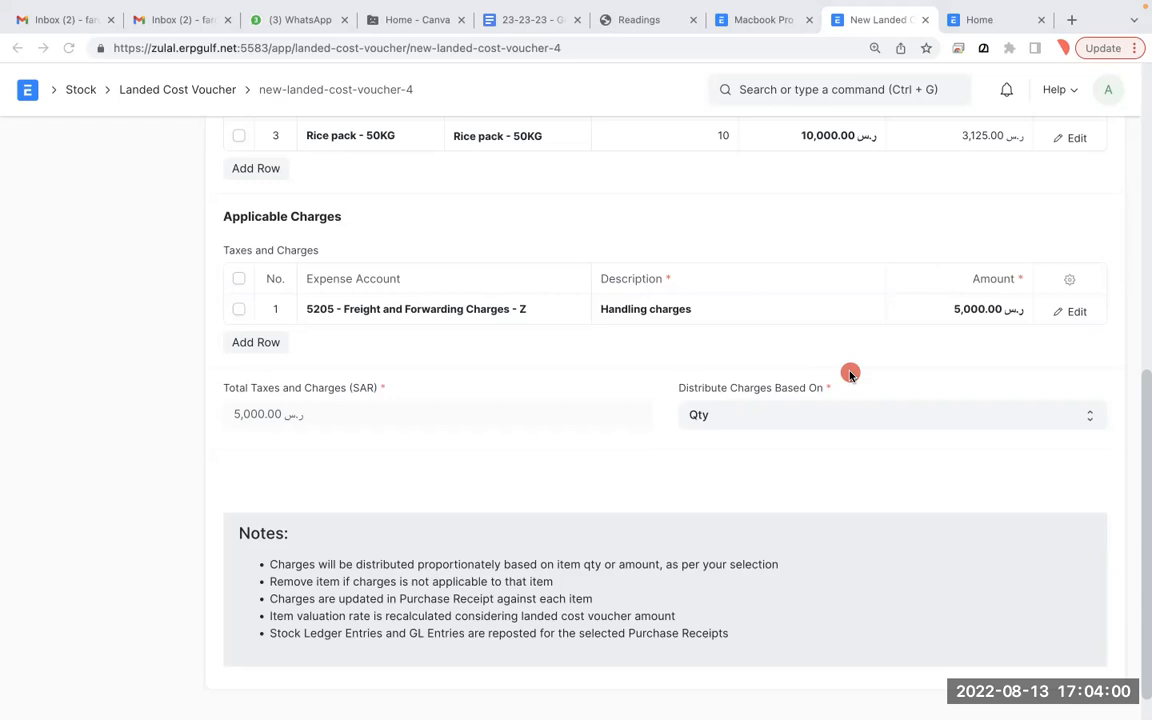
drag(718, 366, 602, 360)
click(720, 422)
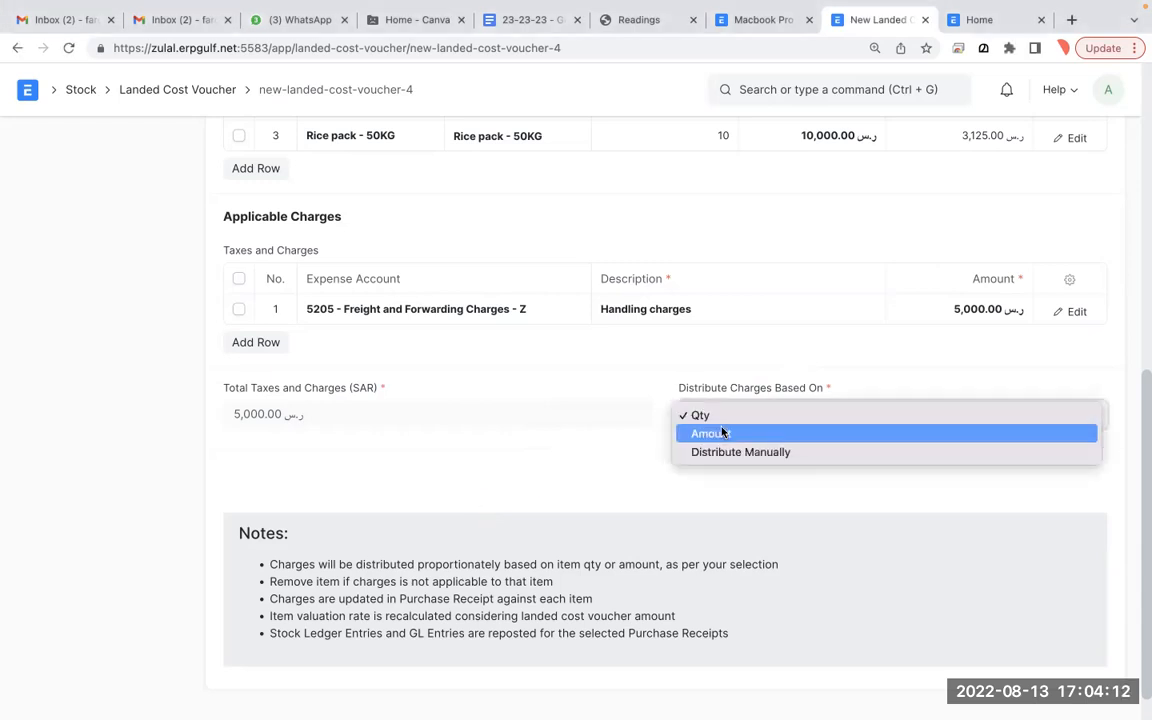
click(727, 440)
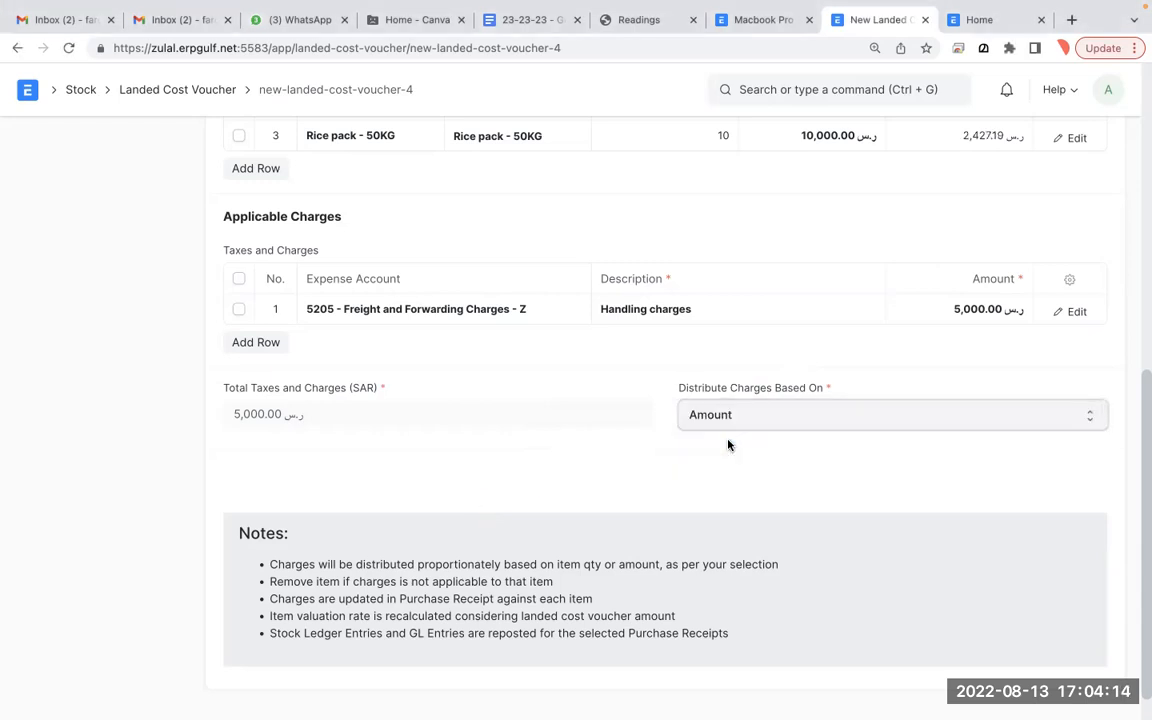
scroll(728, 445, up, 3)
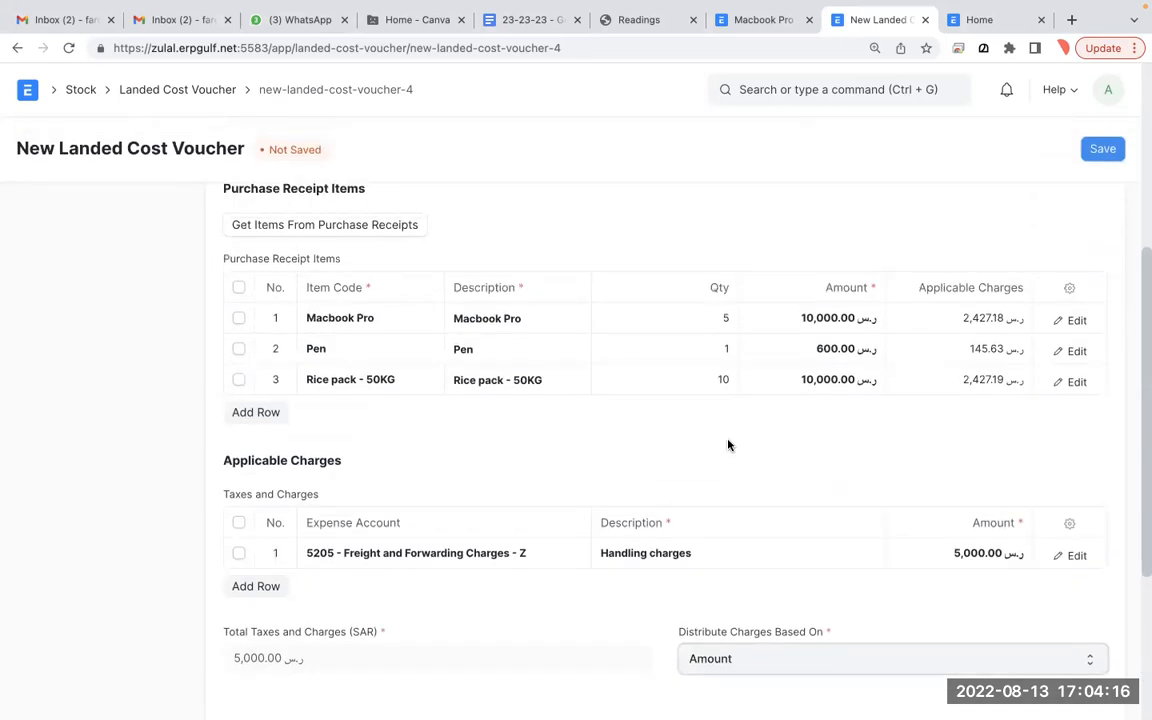
scroll(866, 329, down, 3)
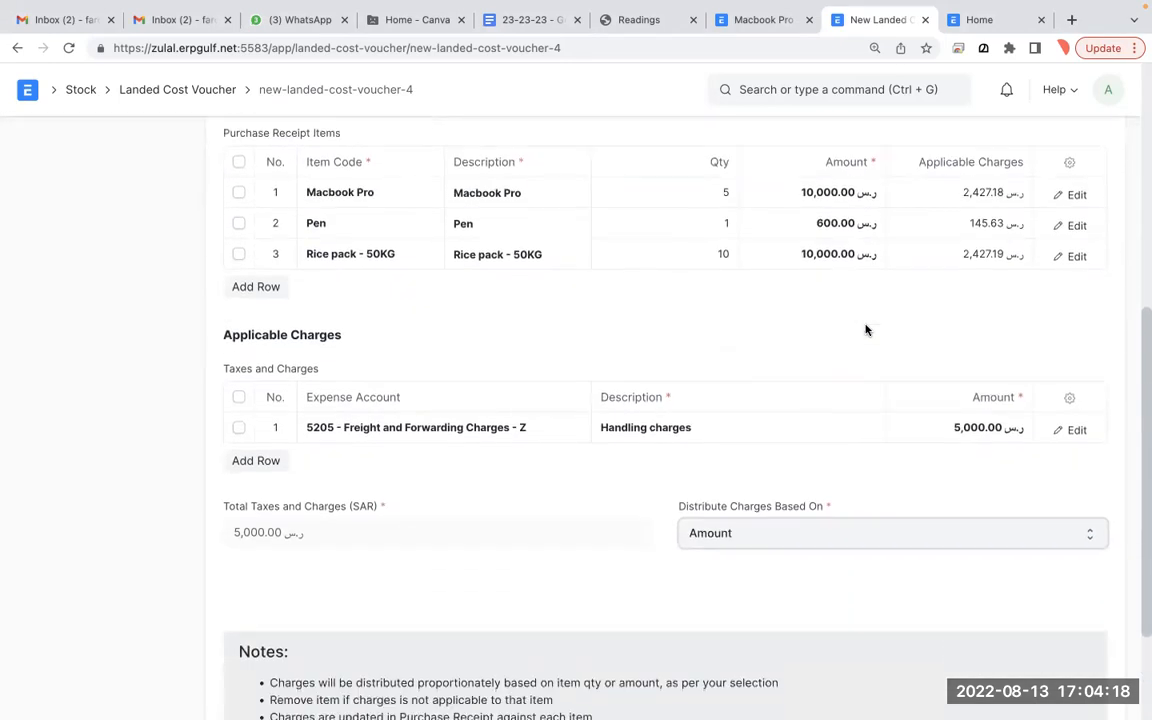
click(817, 535)
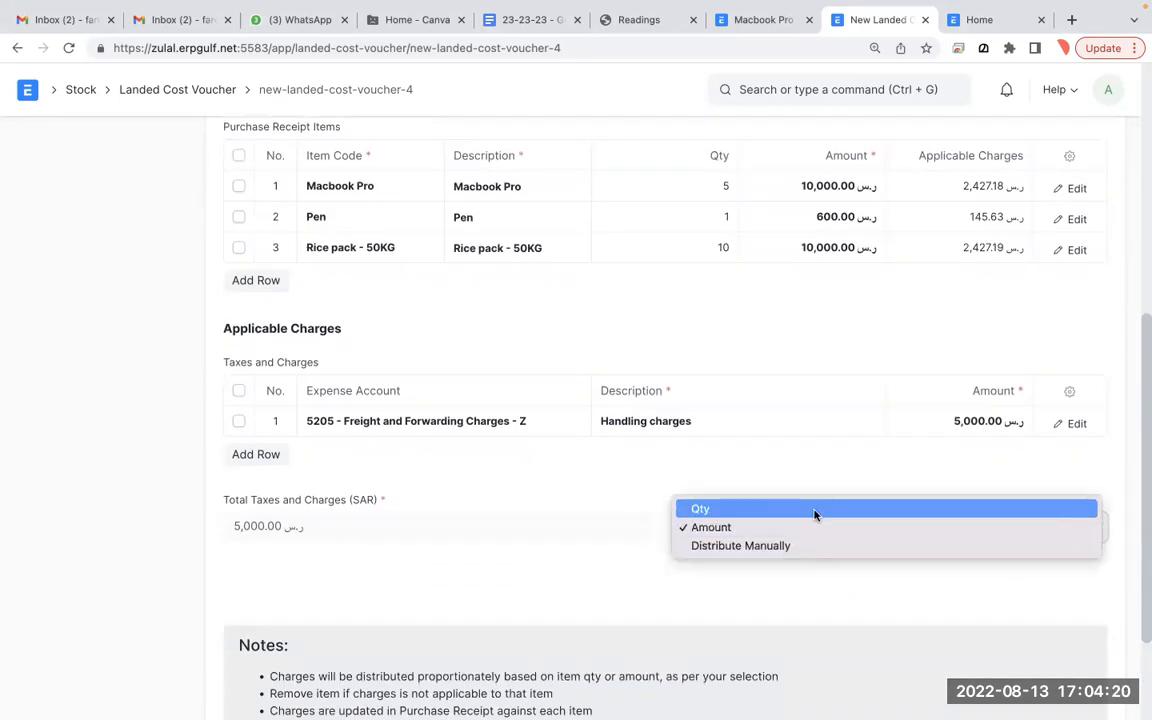
click(815, 514)
scroll(815, 515, up, 3)
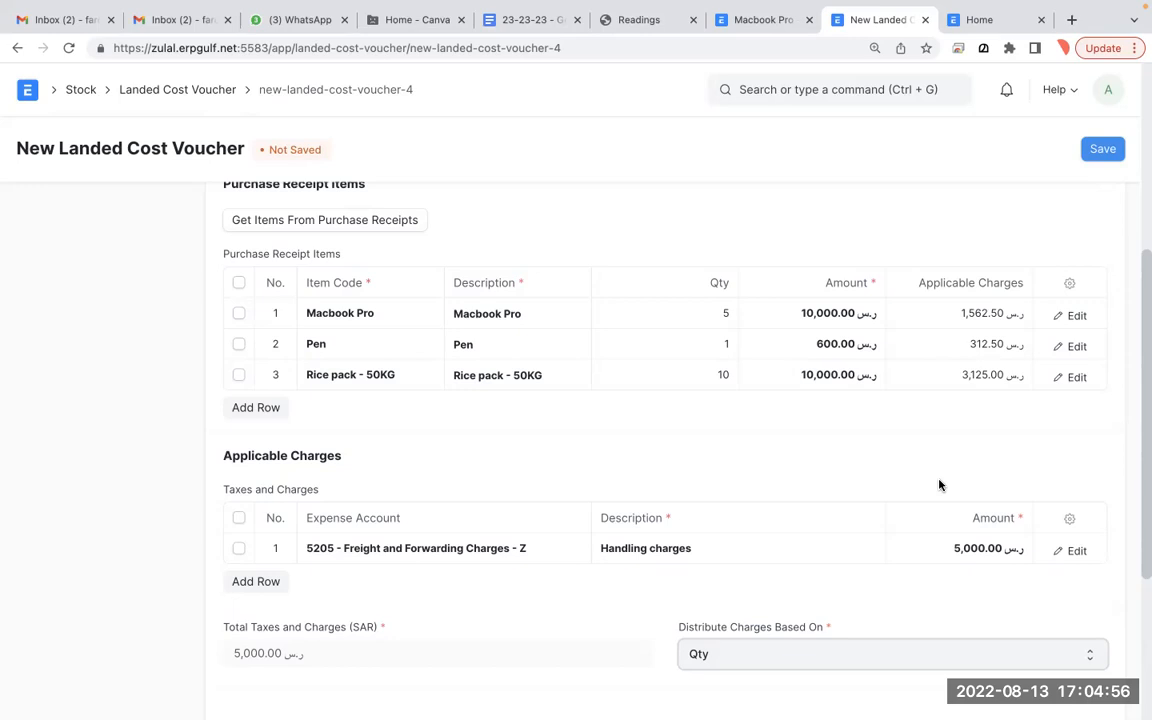
- Distribute the 5,000 handling charge by Amount and review the resulting per-item Applicable Charges
scroll(941, 483, down, 1)
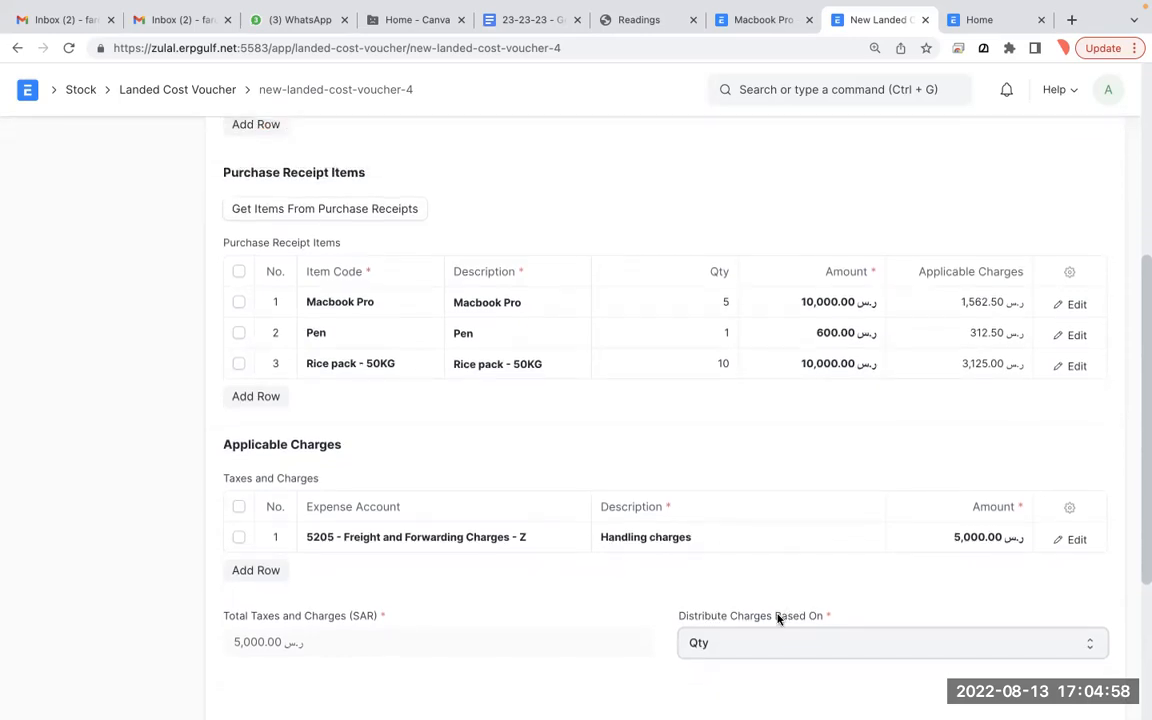
click(782, 645)
click(777, 662)
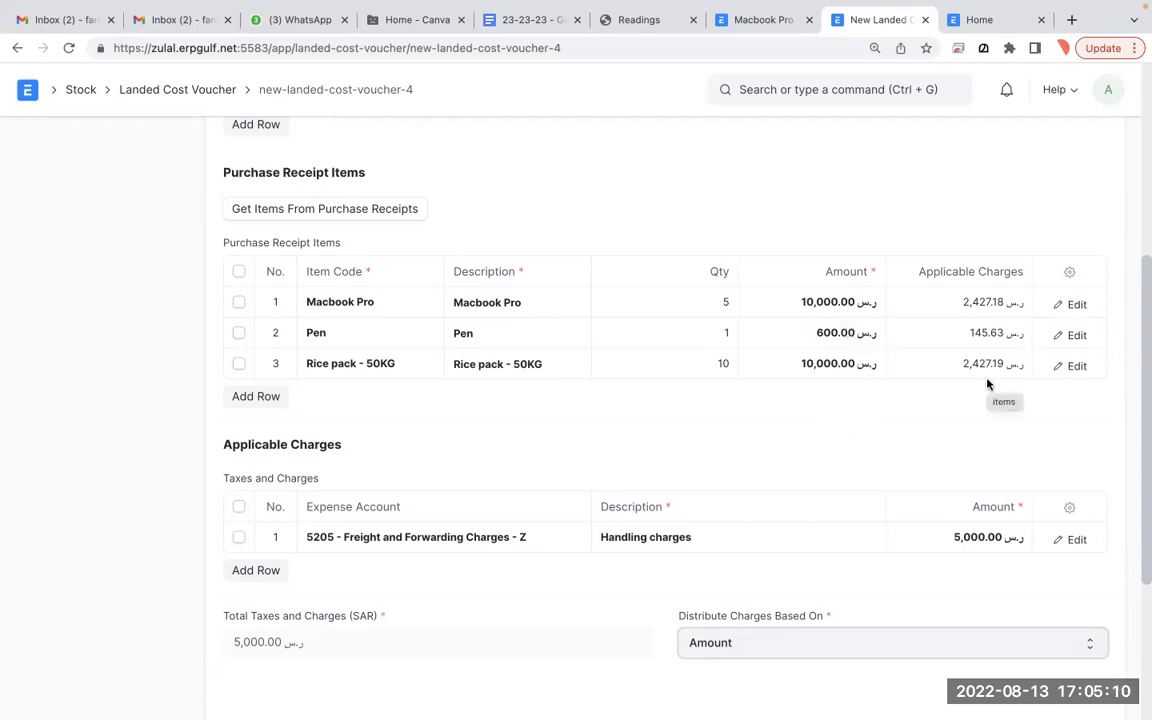
scroll(987, 384, down, 1)
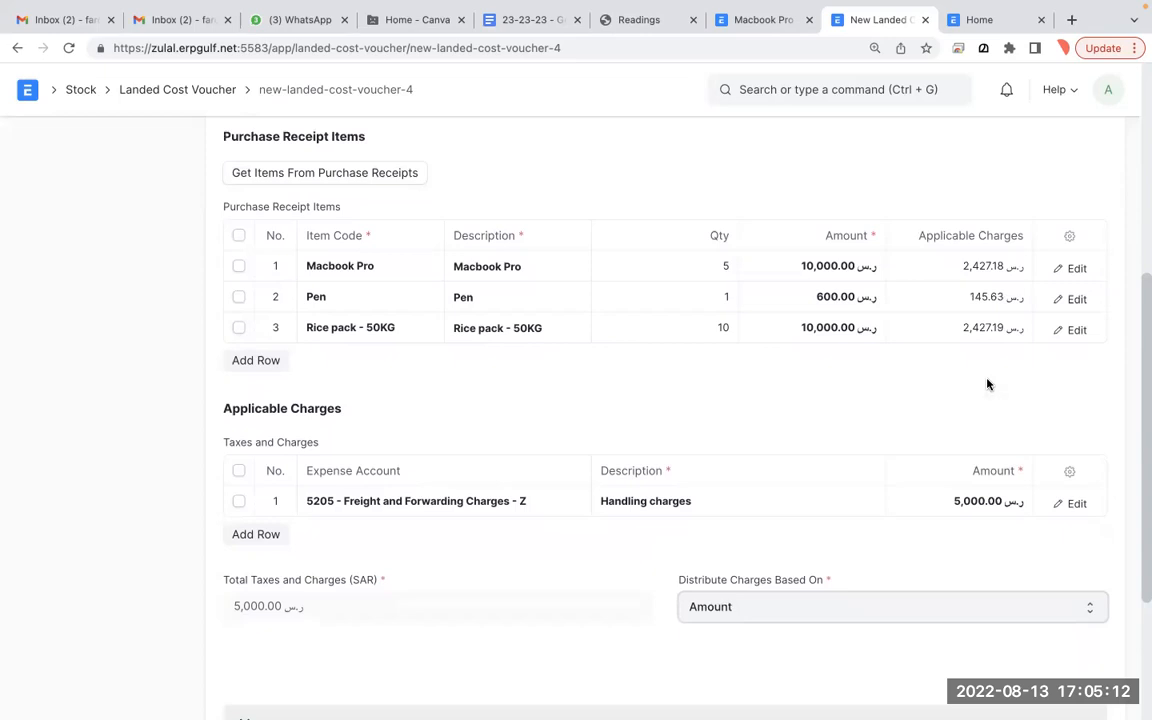
click(841, 608)
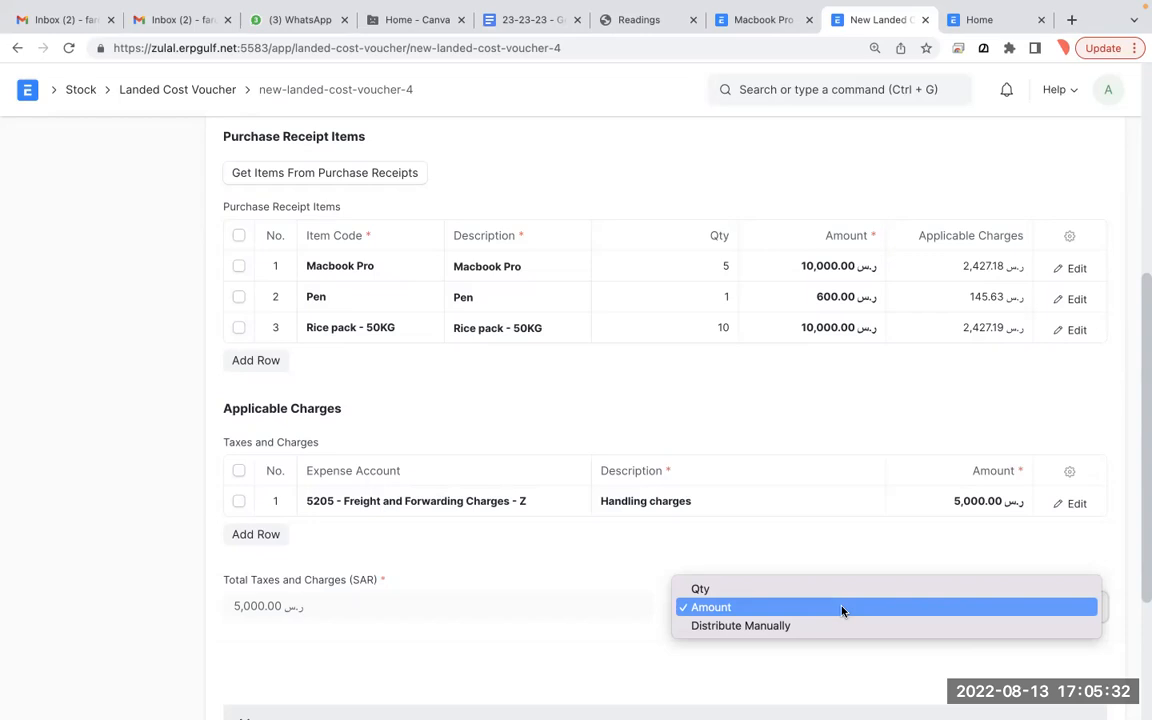
click(735, 417)
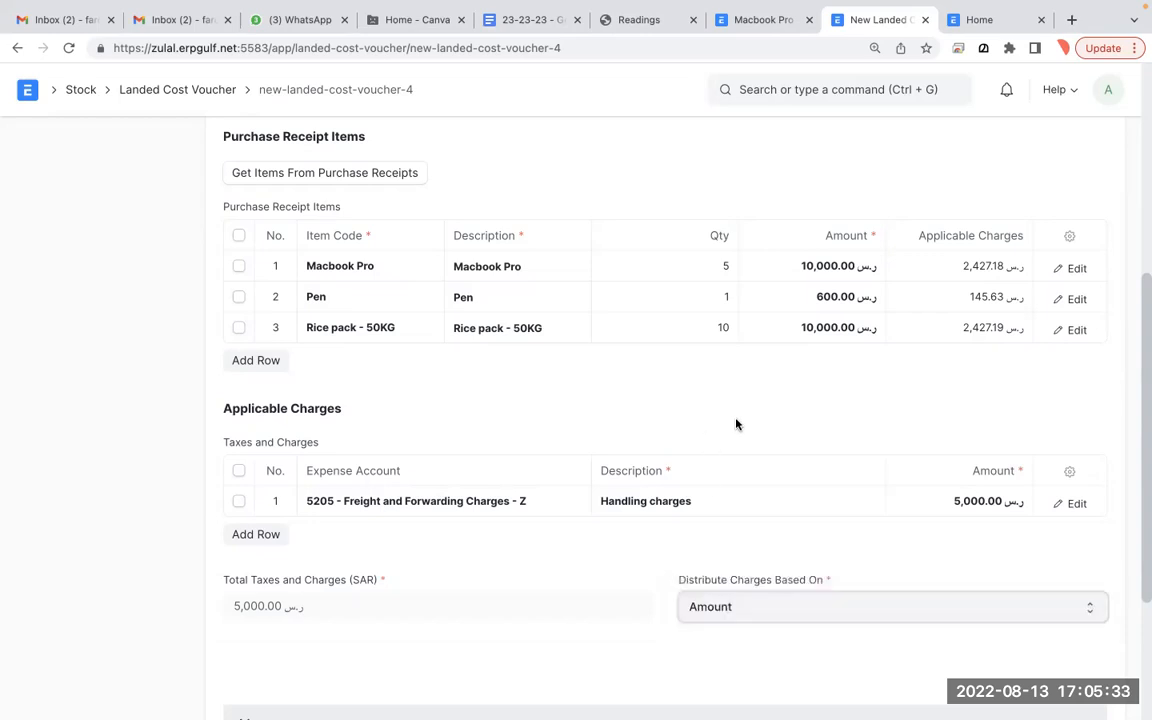
- Change the charge distribution to Distribute Manually
click(800, 297)
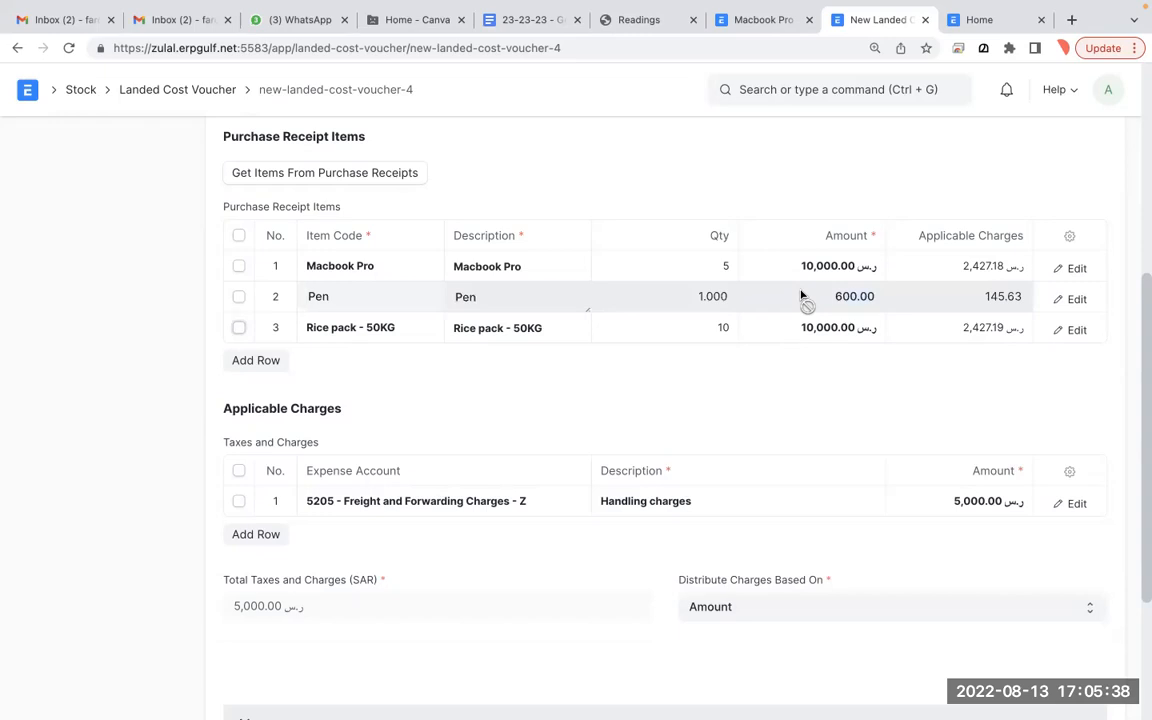
click(828, 607)
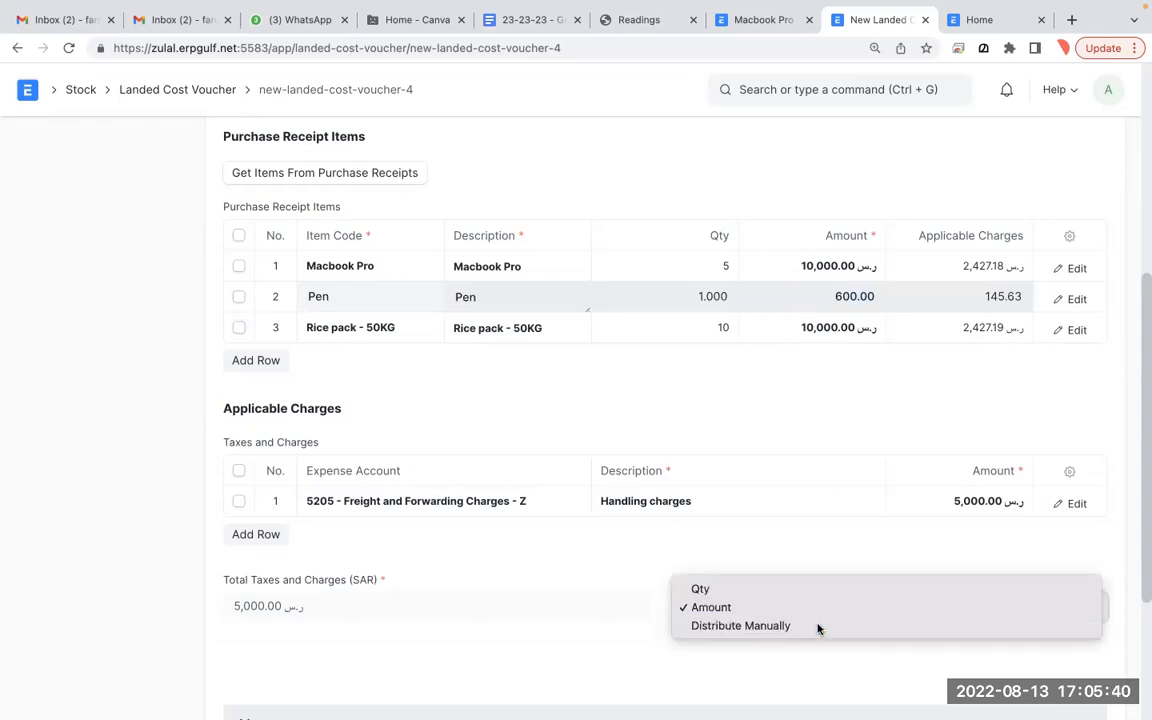
click(817, 626)
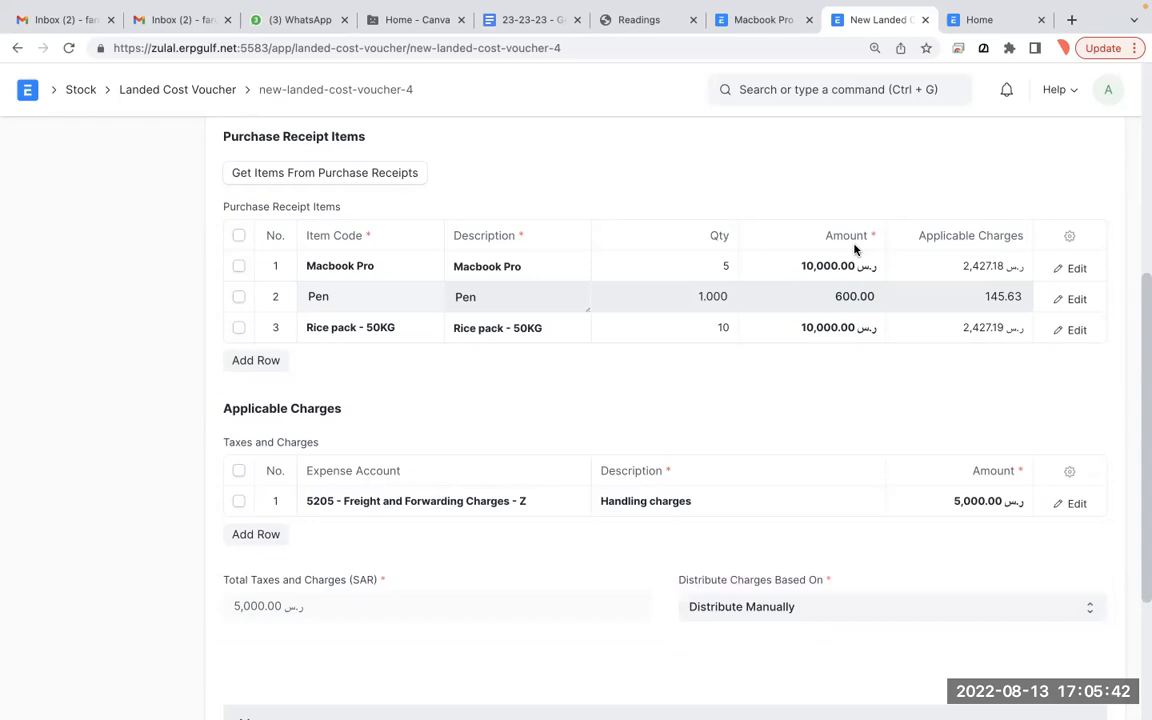
- Set the Macbook Pro row's Applicable Charges to 200
click(820, 266)
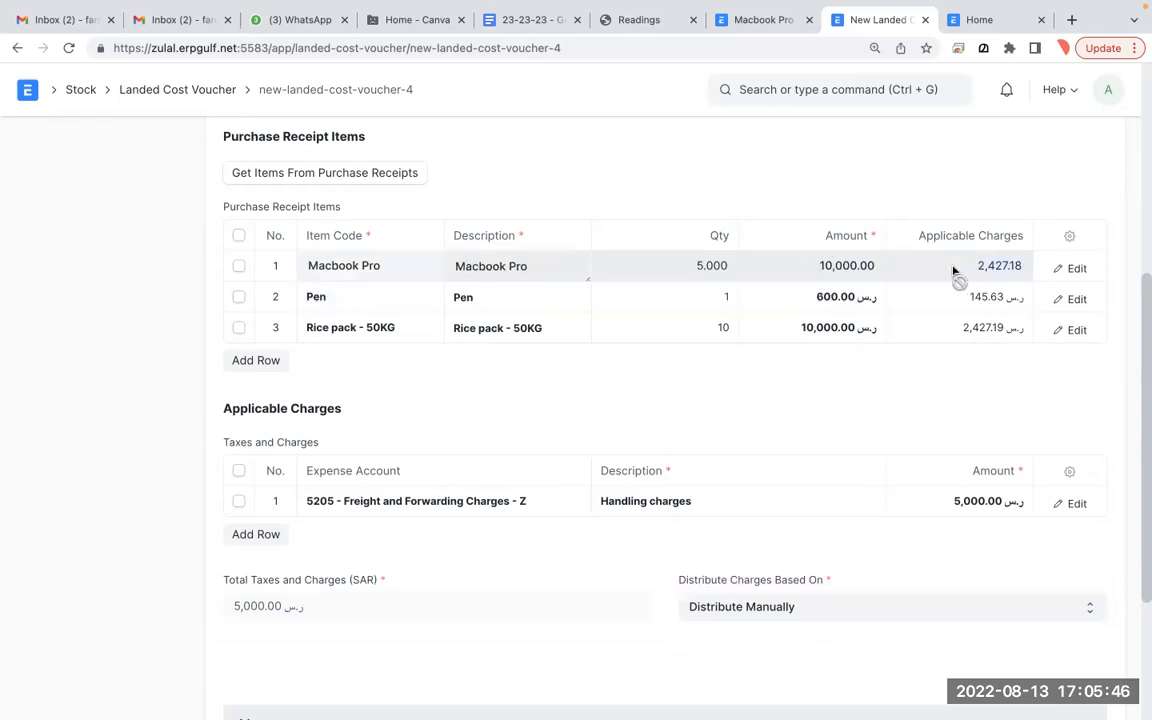
scroll(790, 666, down, 1)
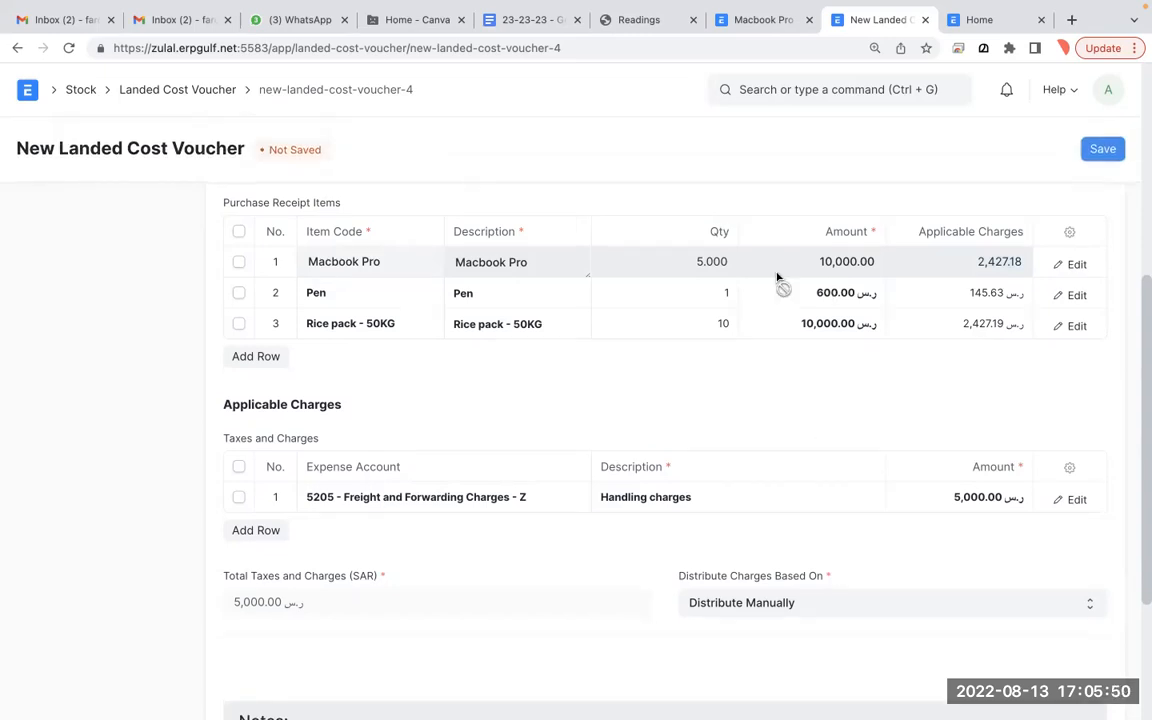
click(1072, 266)
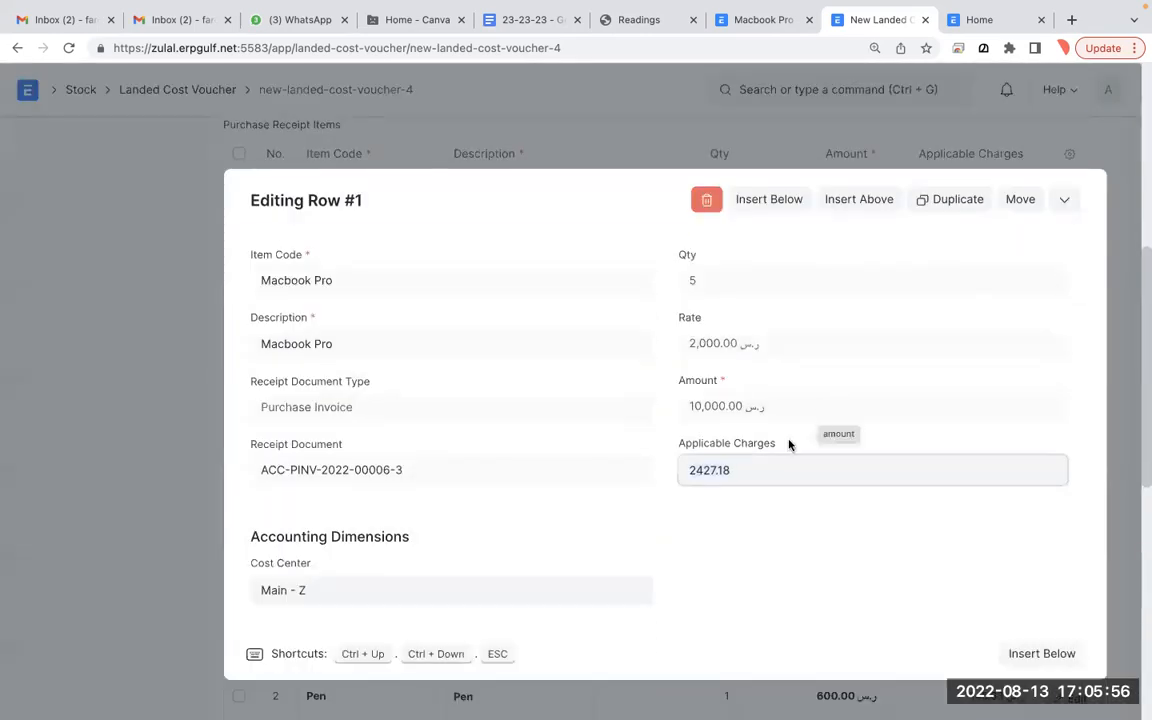
triple_click(750, 470)
text(200)
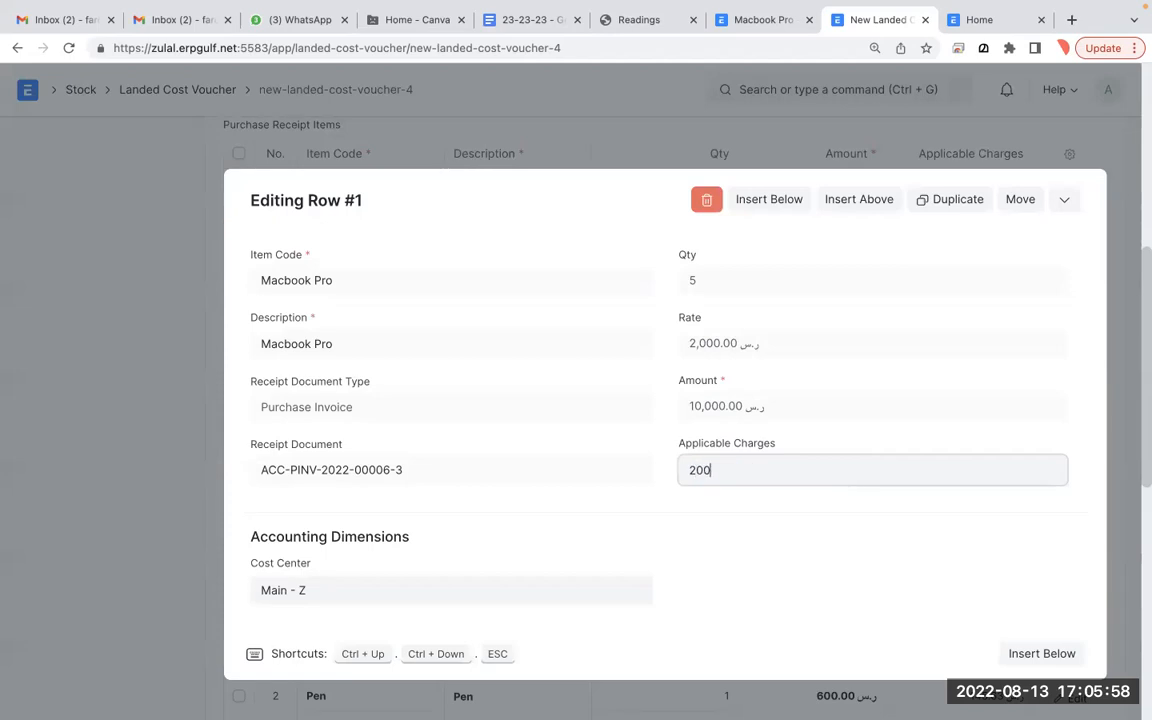
click(1062, 201)
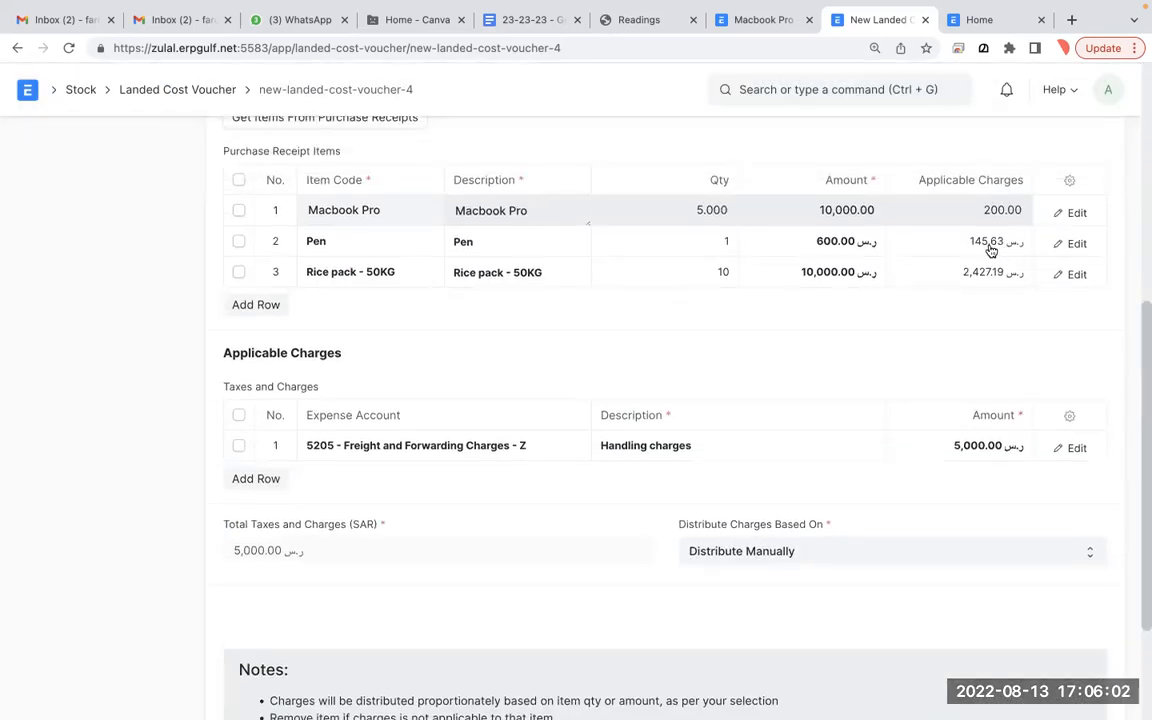
- Set the Pen row's Applicable Charges to 3,000
click(990, 248)
click(1071, 244)
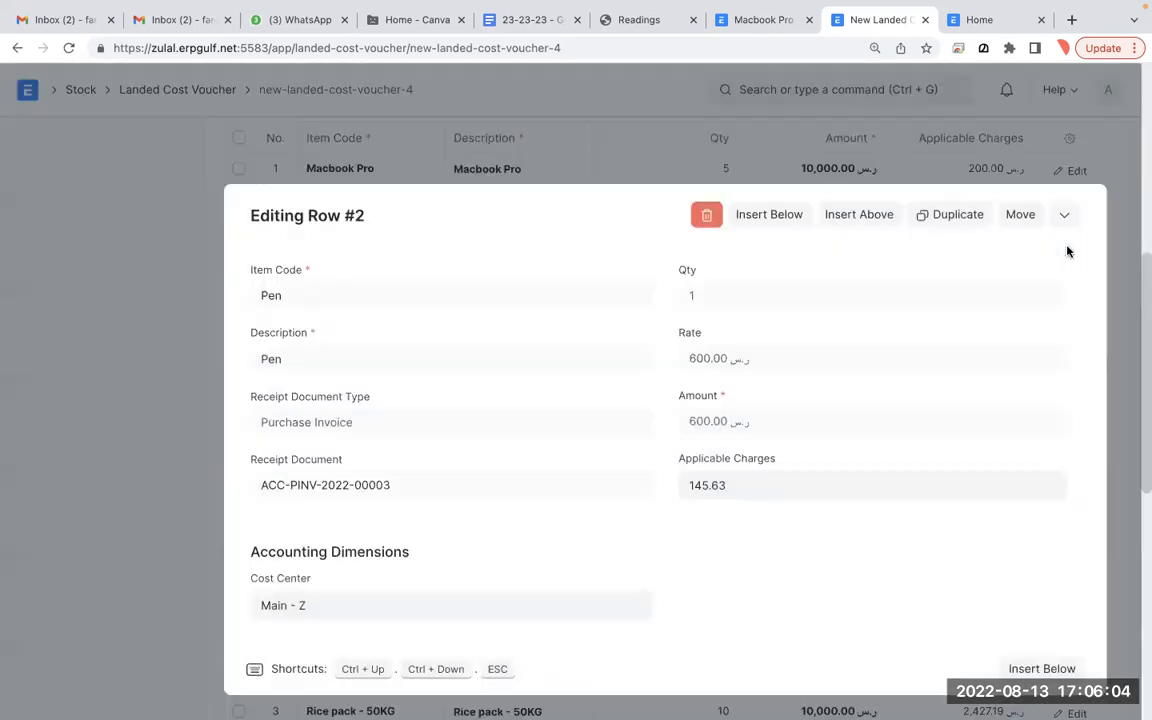
key(ctrl+a)
text(3000)
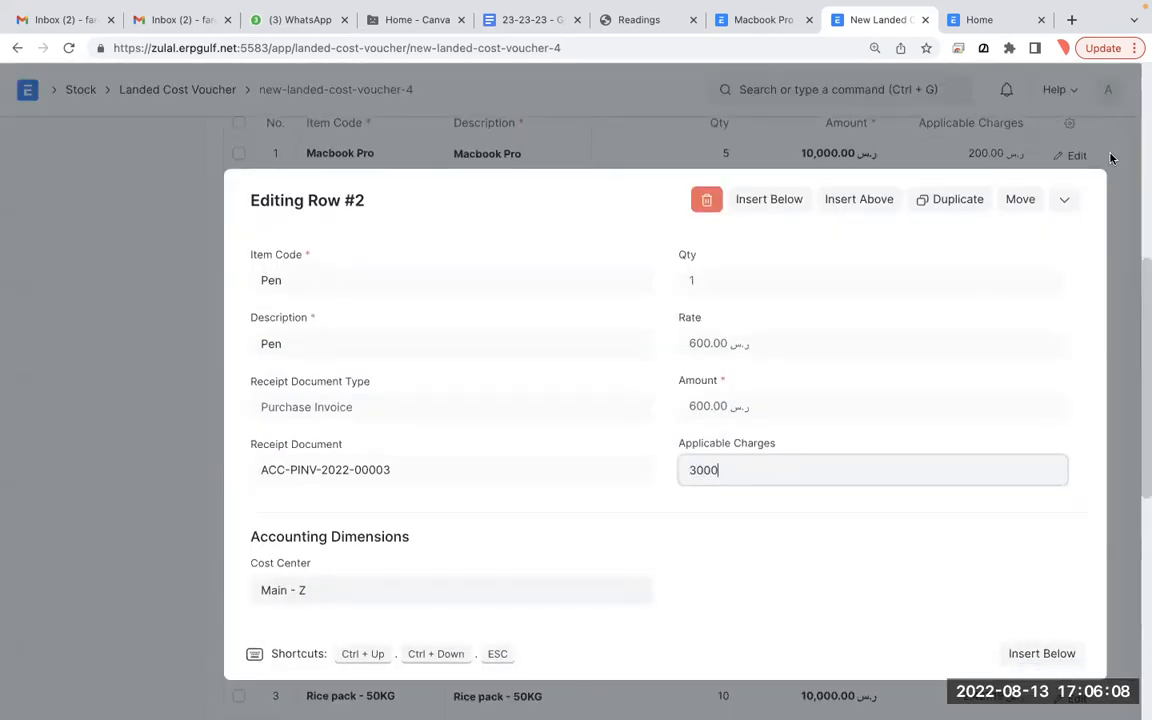
click(1063, 197)
scroll(904, 339, up, 1)
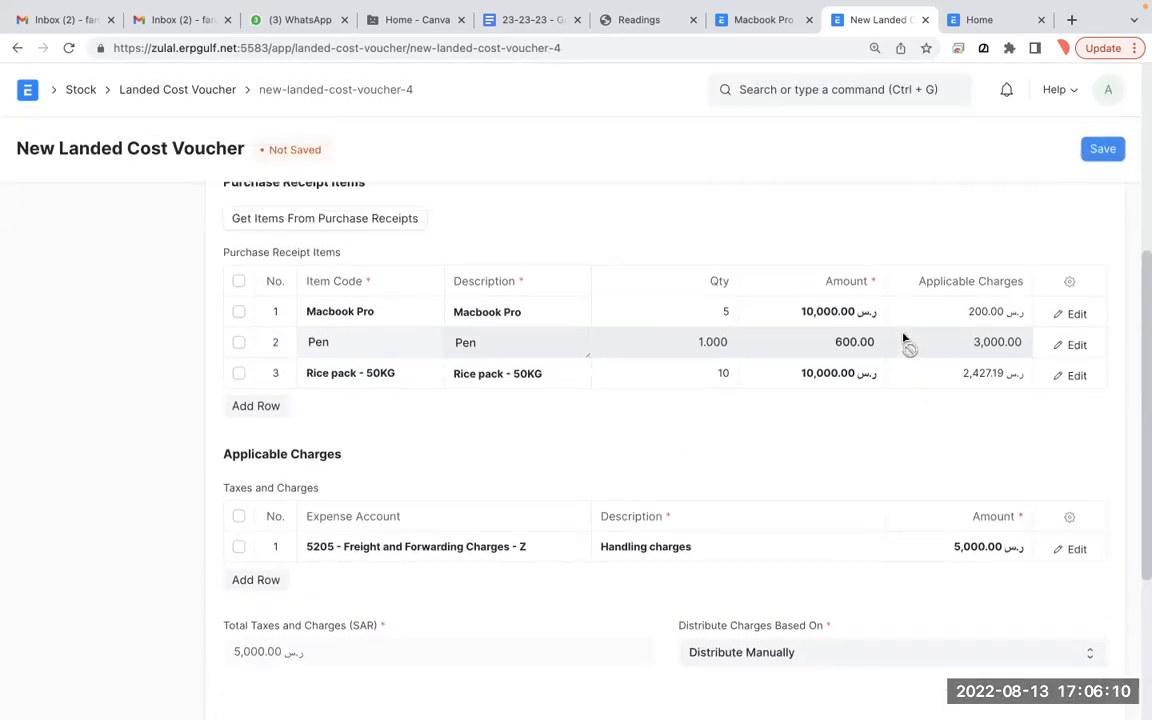
scroll(904, 340, up, 3)
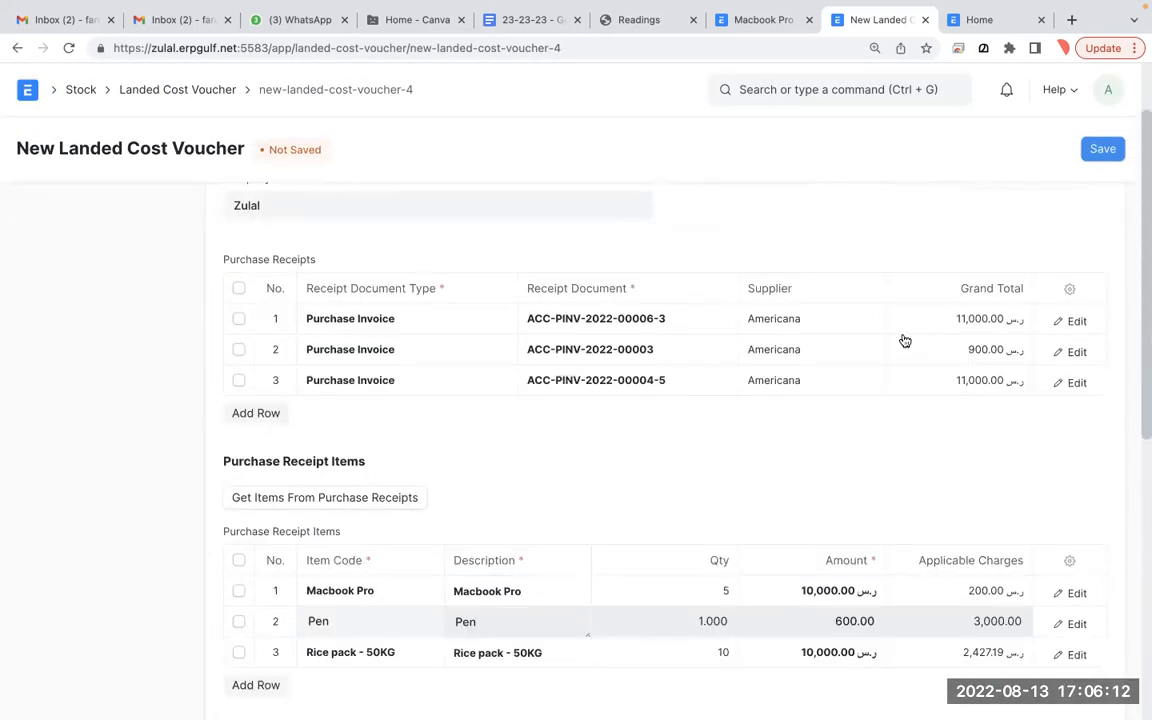
key(alt+Tab)
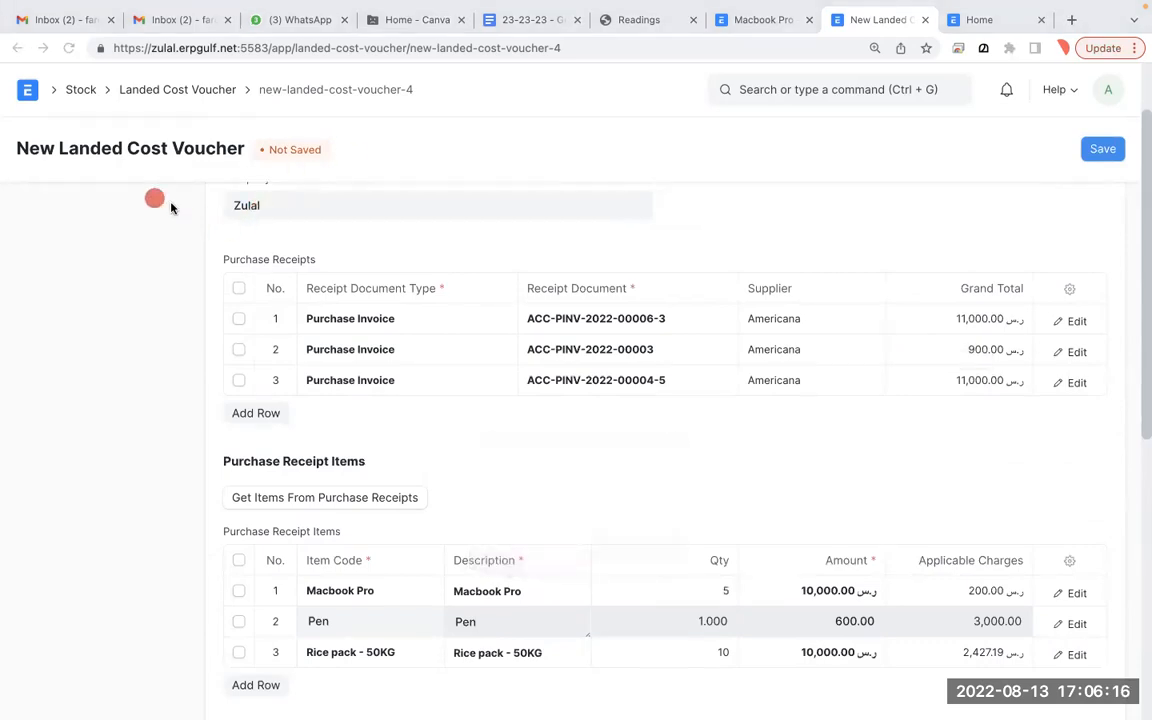
mouse_move(222, 113)
mouse_down()
mouse_move(3, 181)
mouse_move(241, 124)
mouse_move(200, 92)
mouse_up()
mouse_move(300, 262)
mouse_down()
mouse_move(322, 172)
mouse_move(404, 264)
mouse_move(485, 218)
mouse_move(505, 222)
mouse_up()
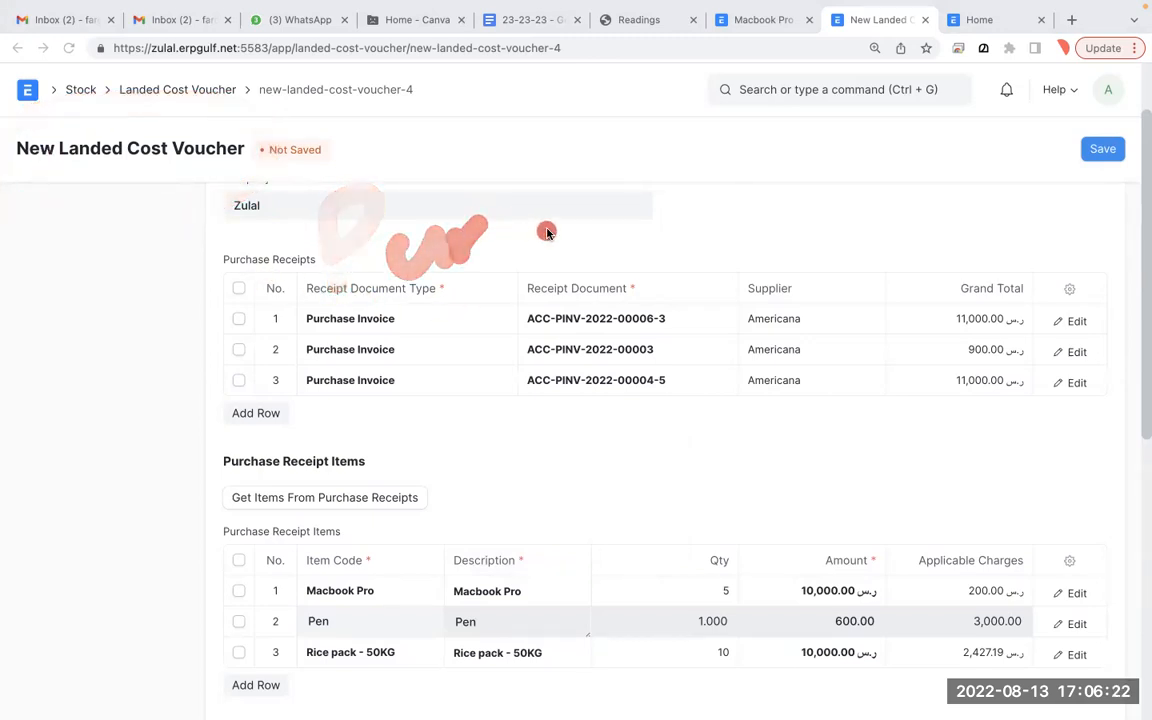
key(f)
mouse_move(372, 185)
mouse_down()
mouse_move(385, 235)
mouse_move(470, 268)
mouse_move(875, 235)
mouse_move(838, 266)
mouse_move(940, 262)
mouse_up()
mouse_move(342, 540)
mouse_down()
mouse_move(380, 532)
mouse_move(404, 545)
mouse_move(386, 663)
mouse_move(396, 654)
mouse_up()
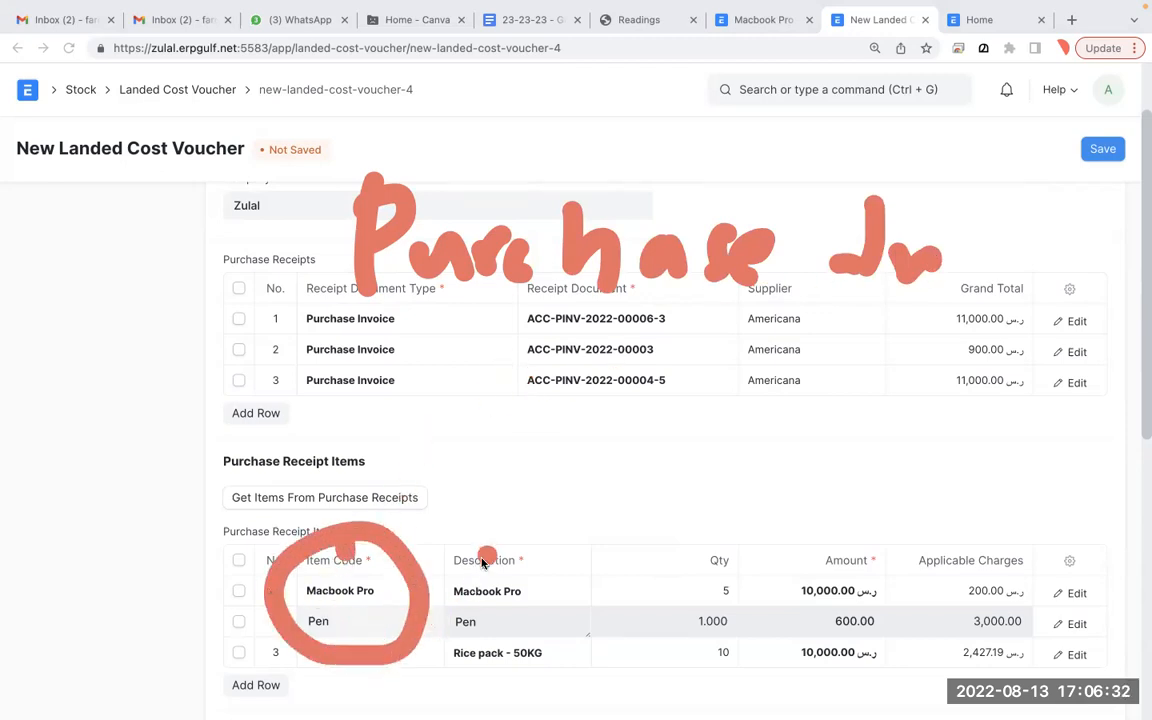
key(Escape)
scroll(488, 556, down, 5)
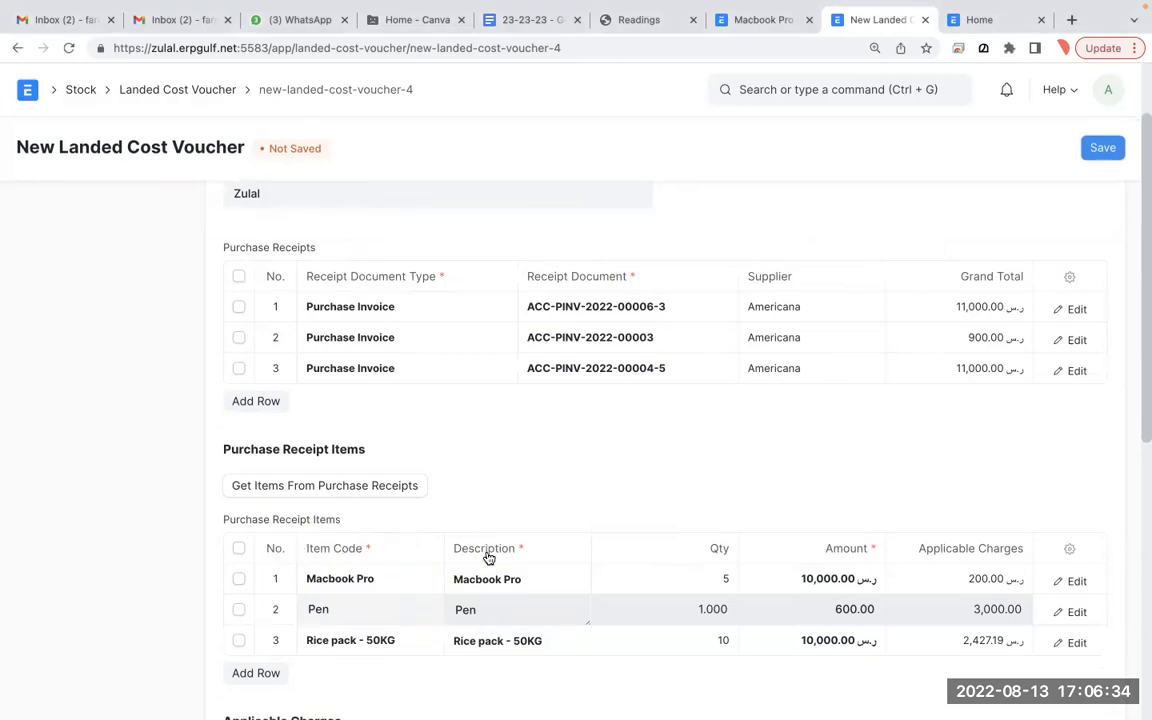
scroll(488, 556, down, 3)
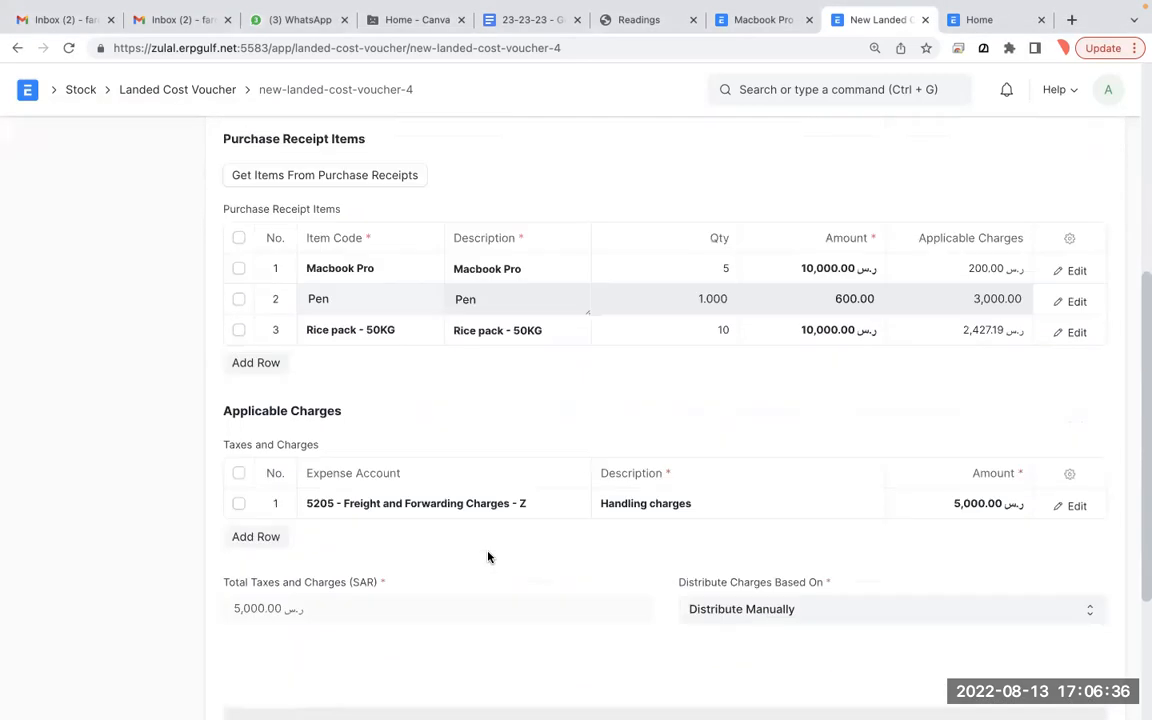
- Keep manual distribution and delete the second and third Purchase Invoice rows
click(810, 612)
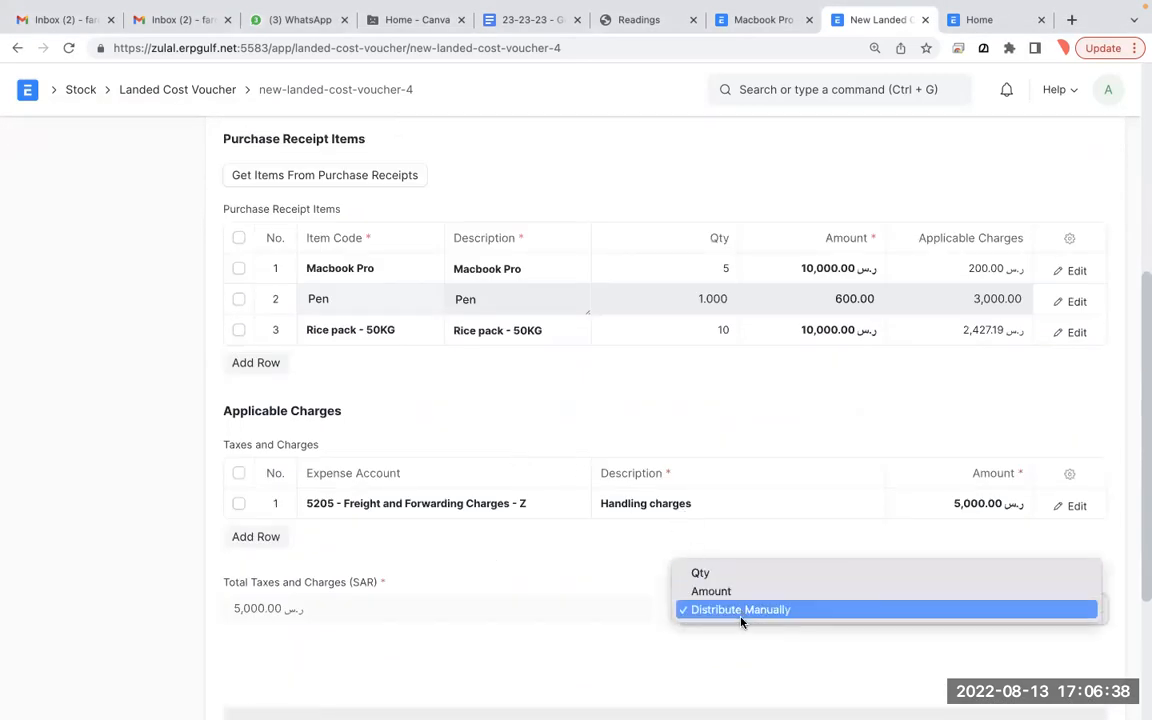
click(783, 545)
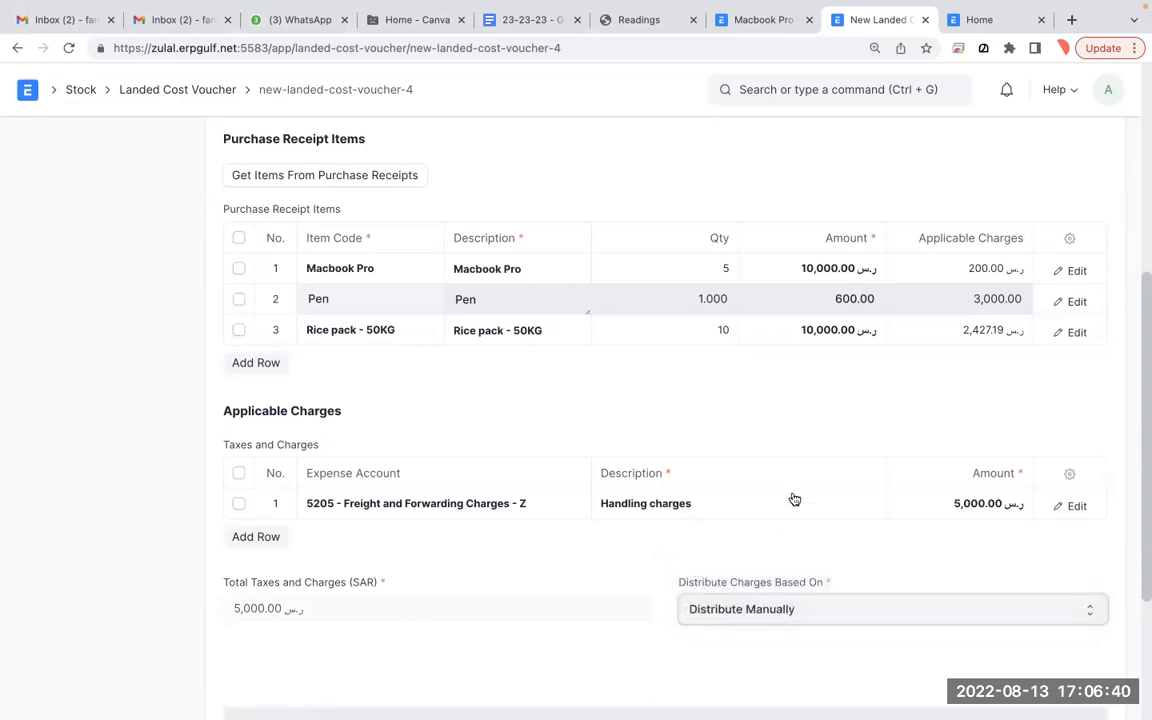
scroll(794, 499, up, 5)
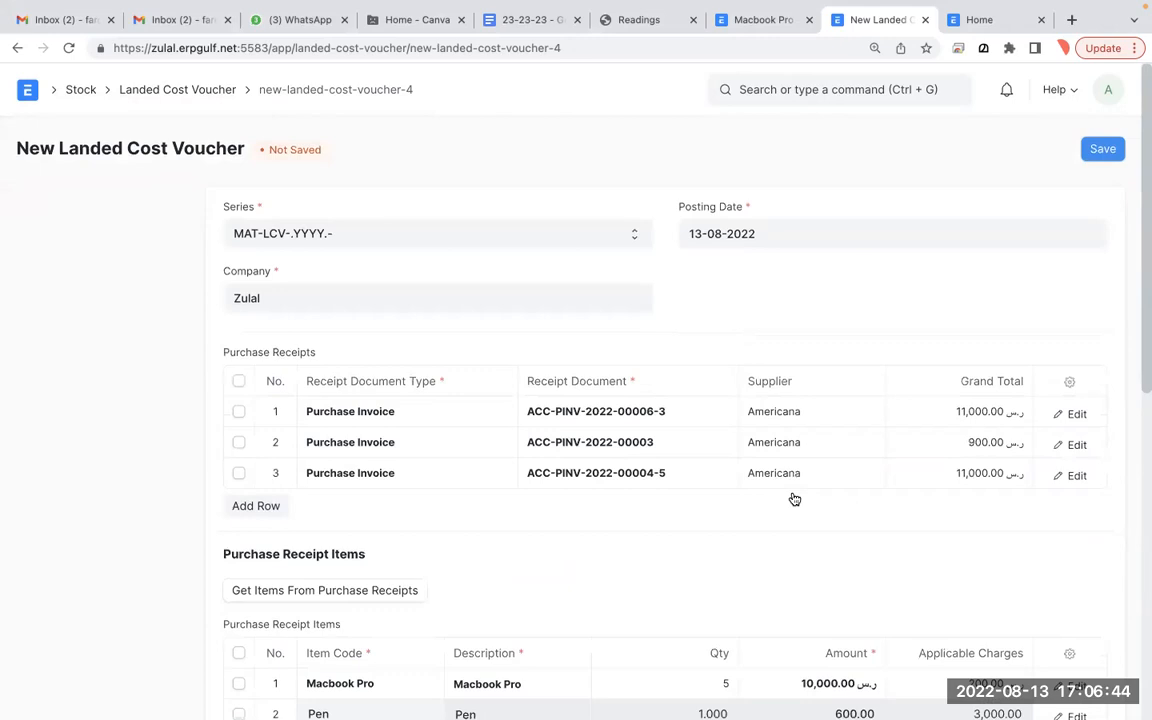
scroll(794, 499, down, 1)
click(239, 402)
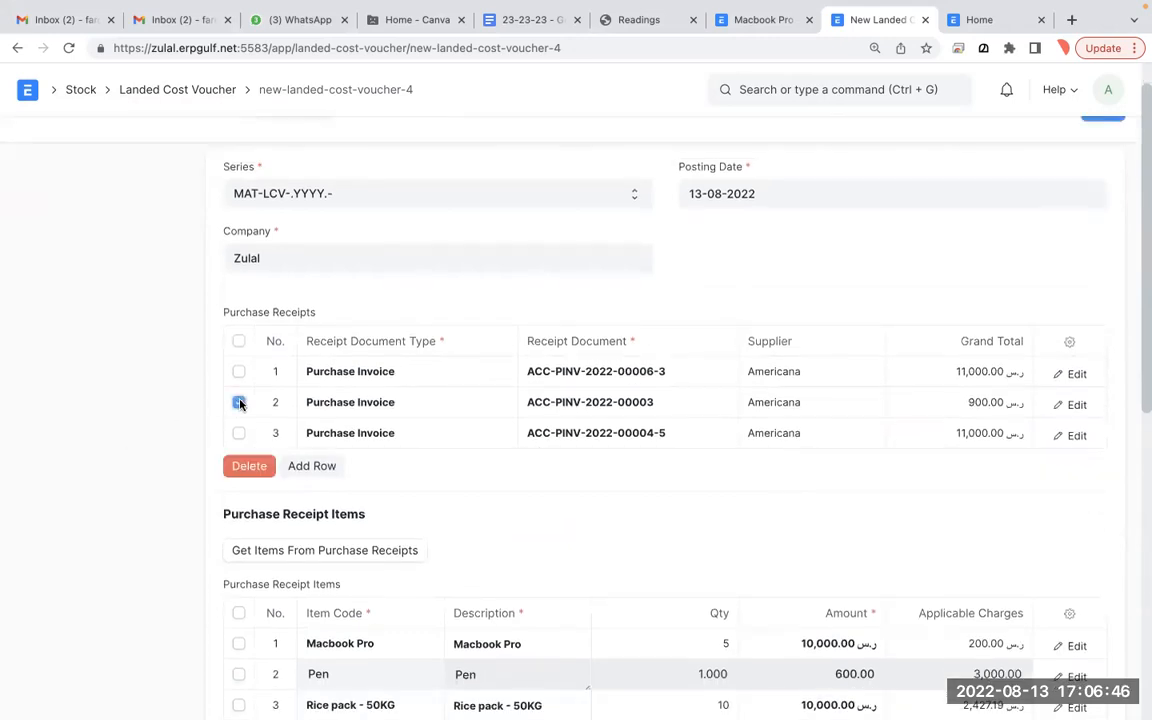
click(239, 433)
click(243, 467)
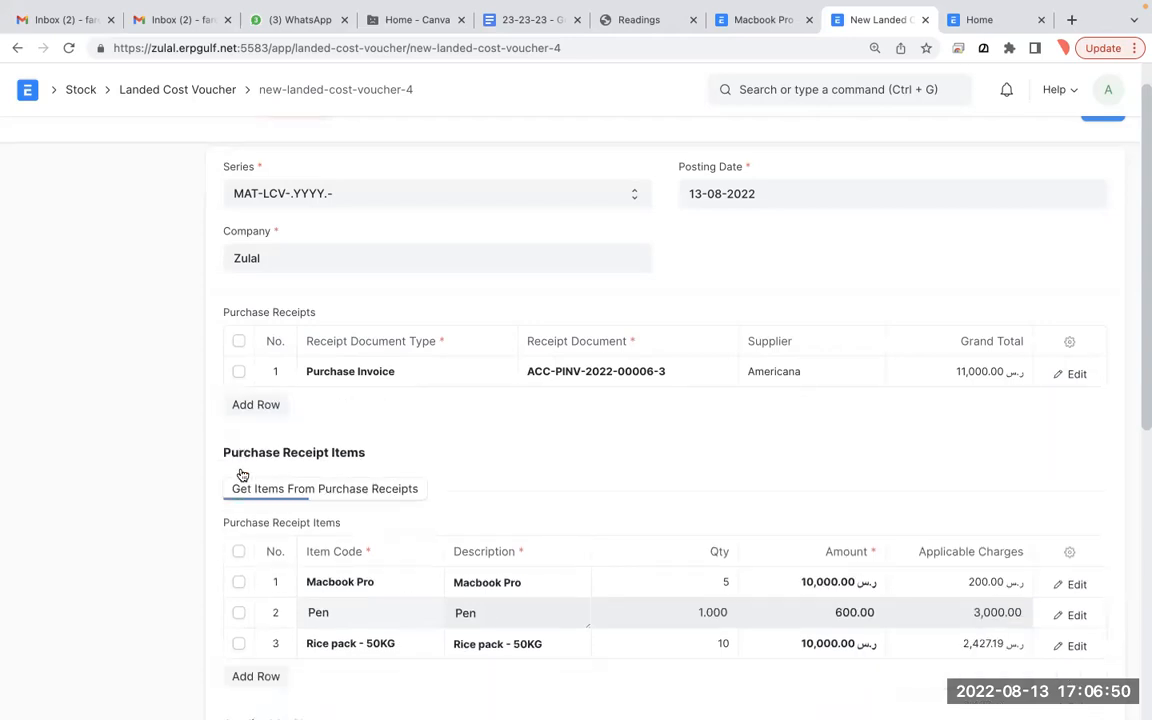
- Delete the Pen and Rice pack items, leaving only Macbook Pro in the voucher
scroll(242, 474, down, 2)
scroll(241, 474, down, 1)
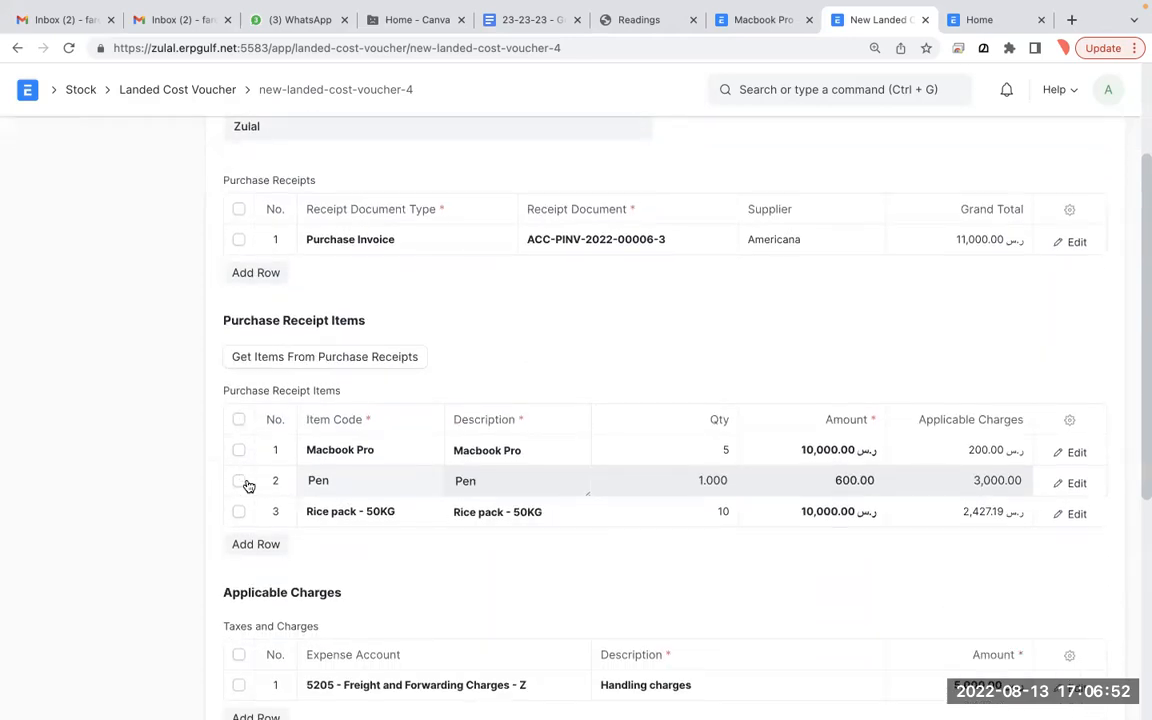
click(239, 482)
click(239, 511)
click(245, 543)
scroll(242, 545, down, 1)
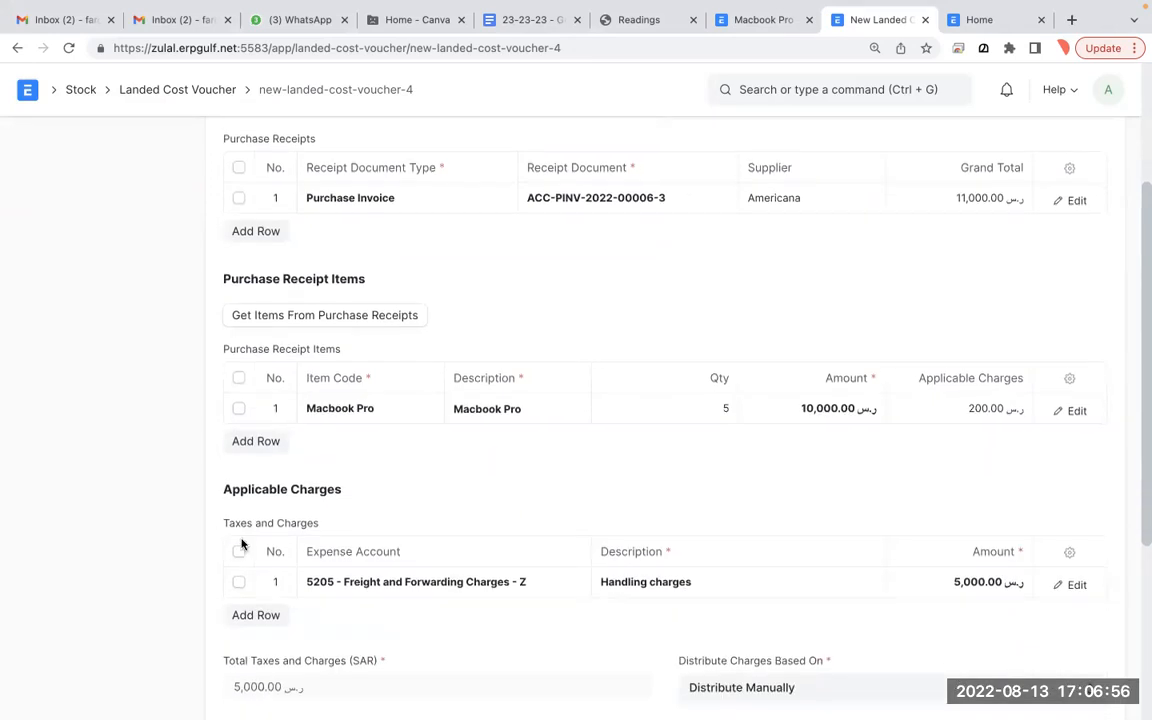
scroll(843, 548, up, 1)
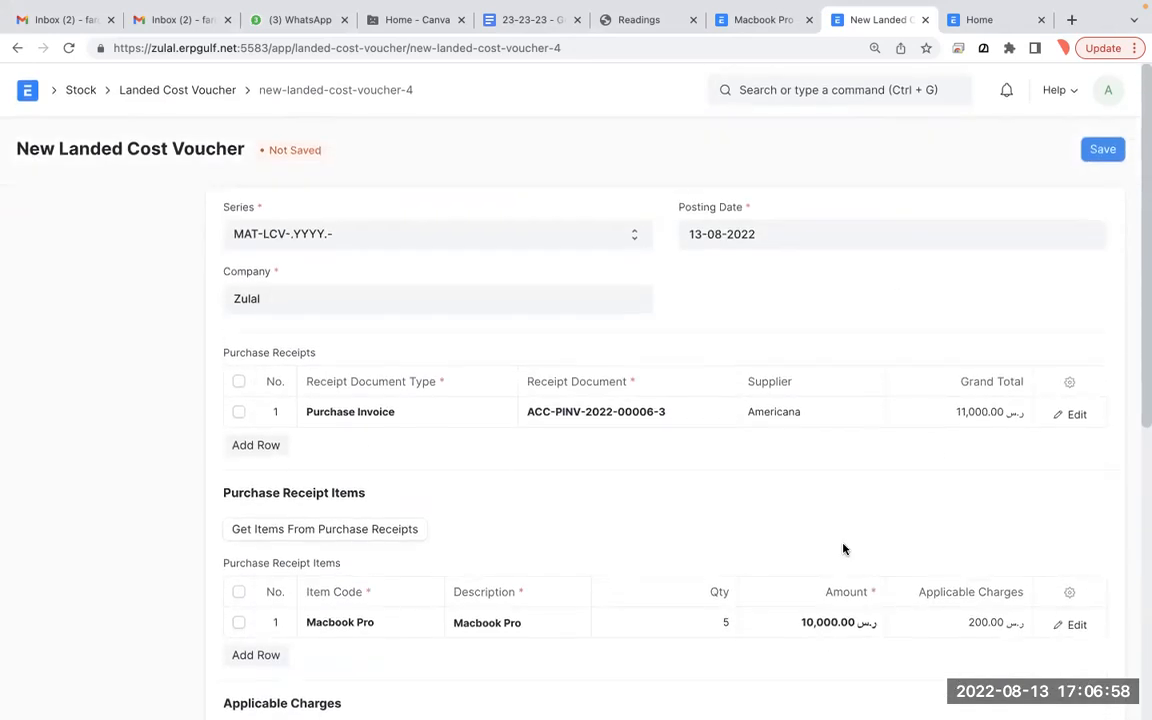
scroll(689, 432, down, 3)
scroll(689, 432, up, 3)
- Dismiss the charges mismatch warning and distribute the charges by Amount
click(1102, 149)
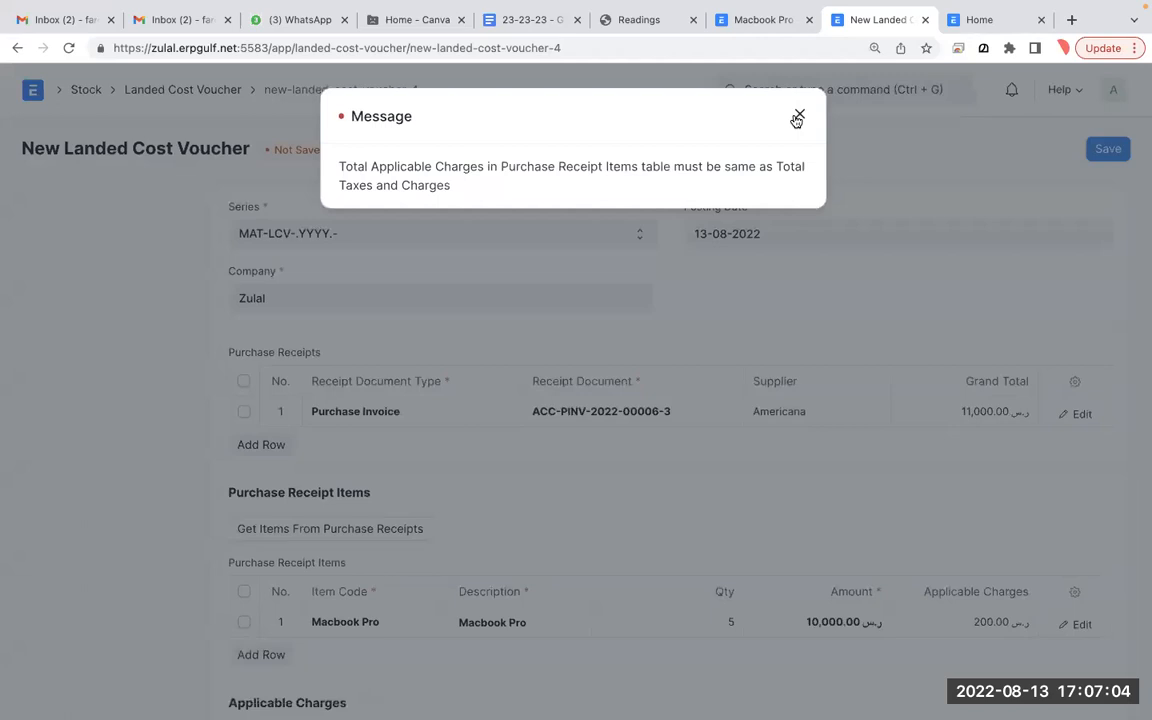
click(797, 118)
scroll(812, 509, down, 5)
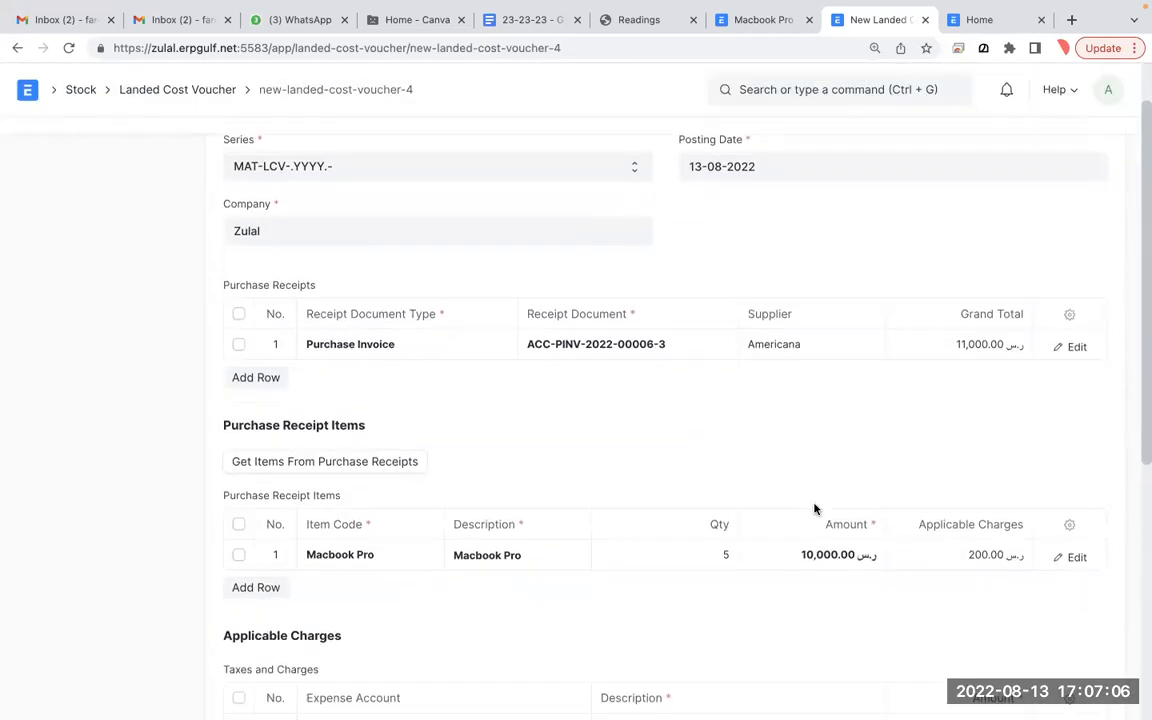
click(803, 597)
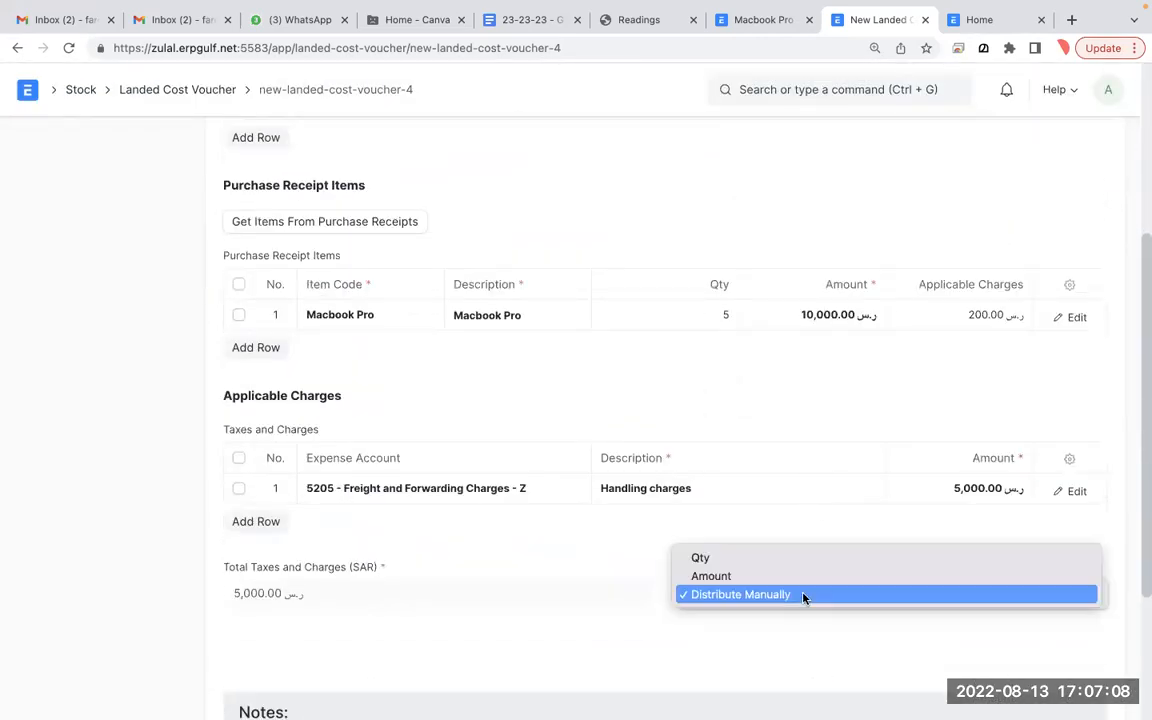
click(797, 573)
- Save and submit the voucher as MAT-LCV-2022-00003, then return to the purchase invoice
scroll(797, 575, up, 5)
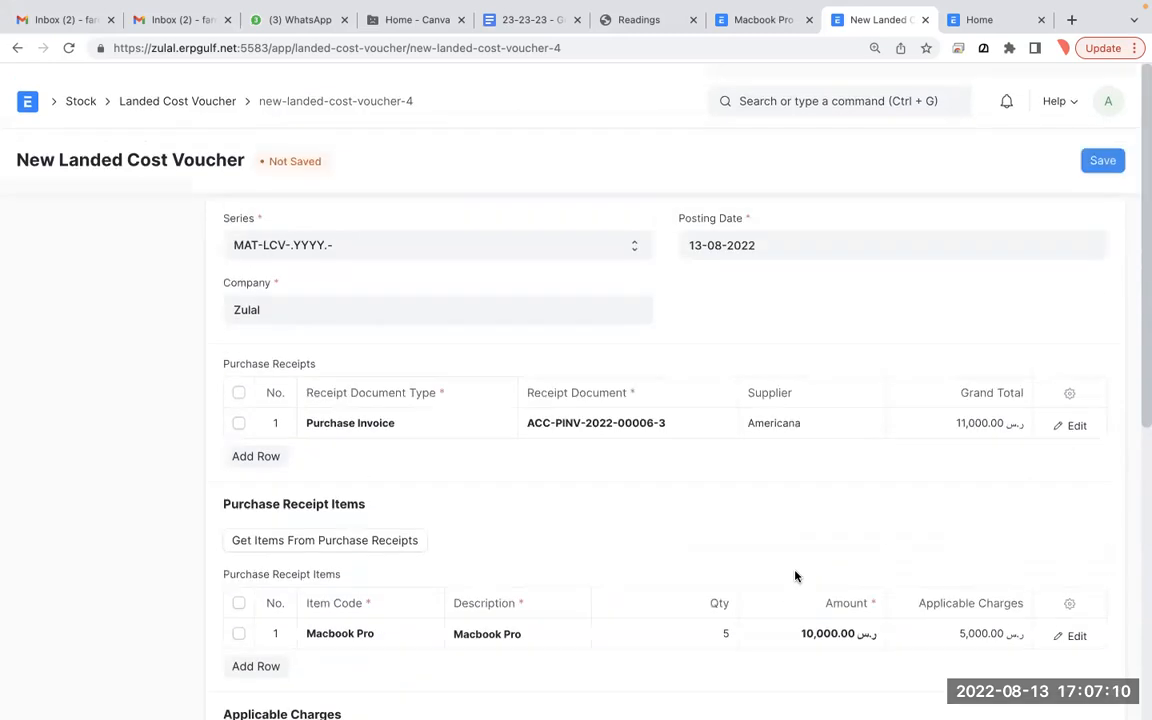
click(1103, 151)
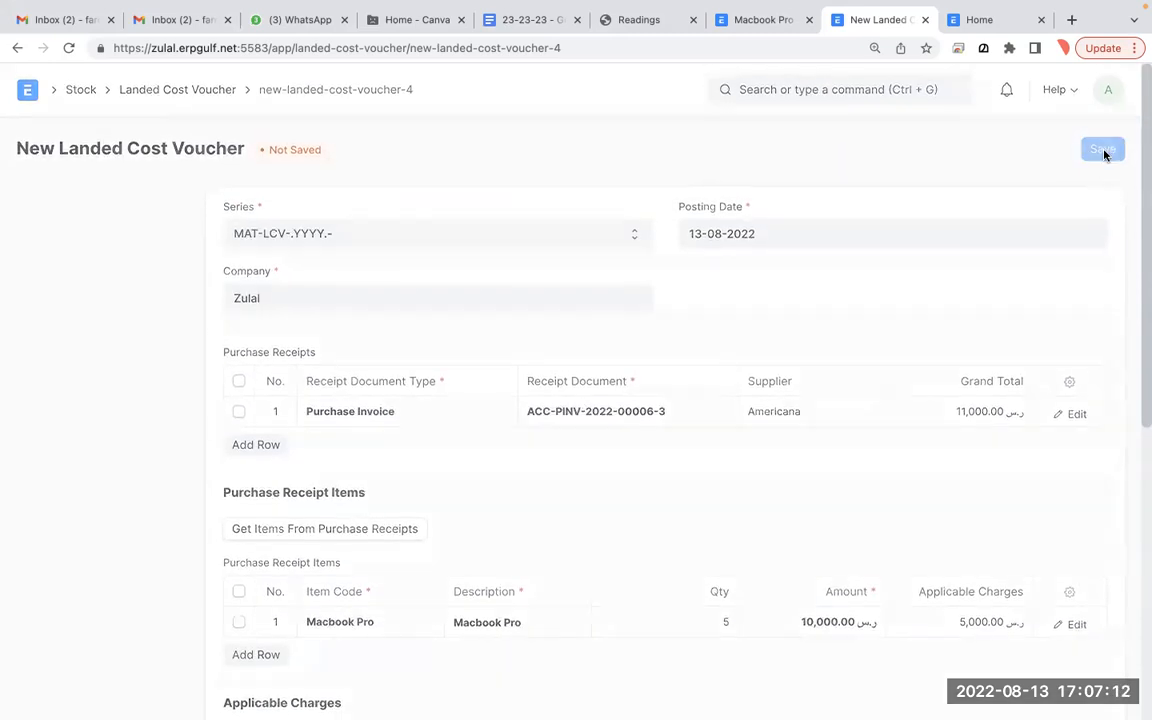
click(1094, 150)
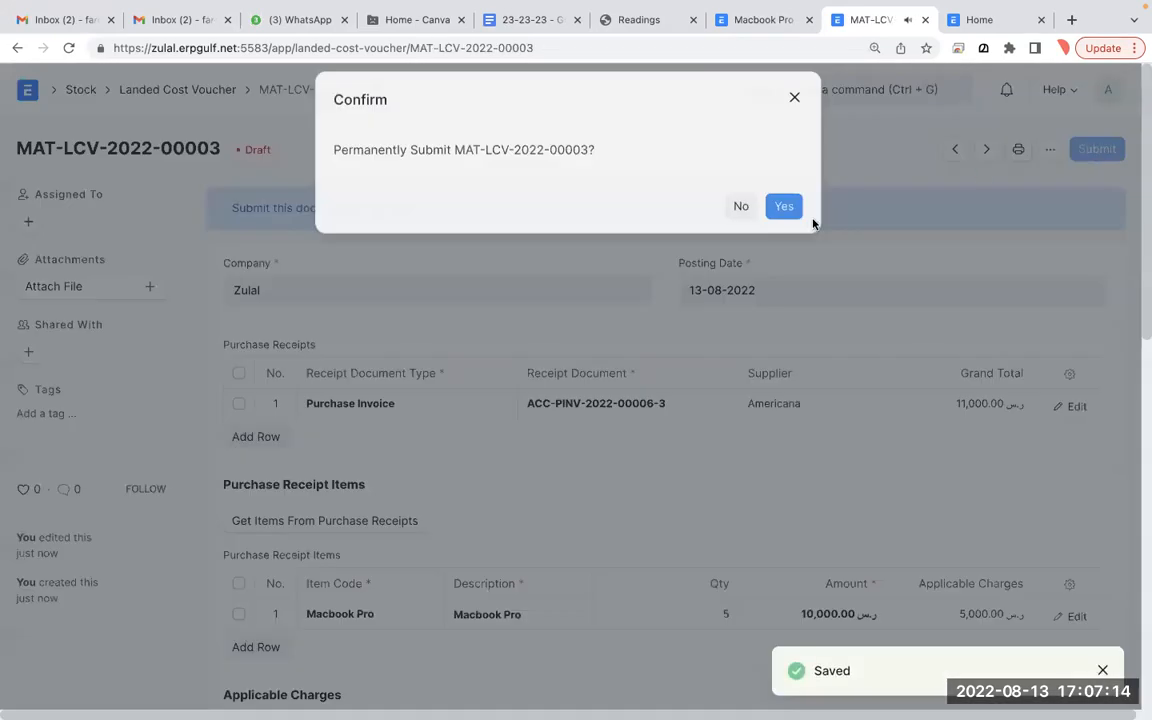
click(790, 208)
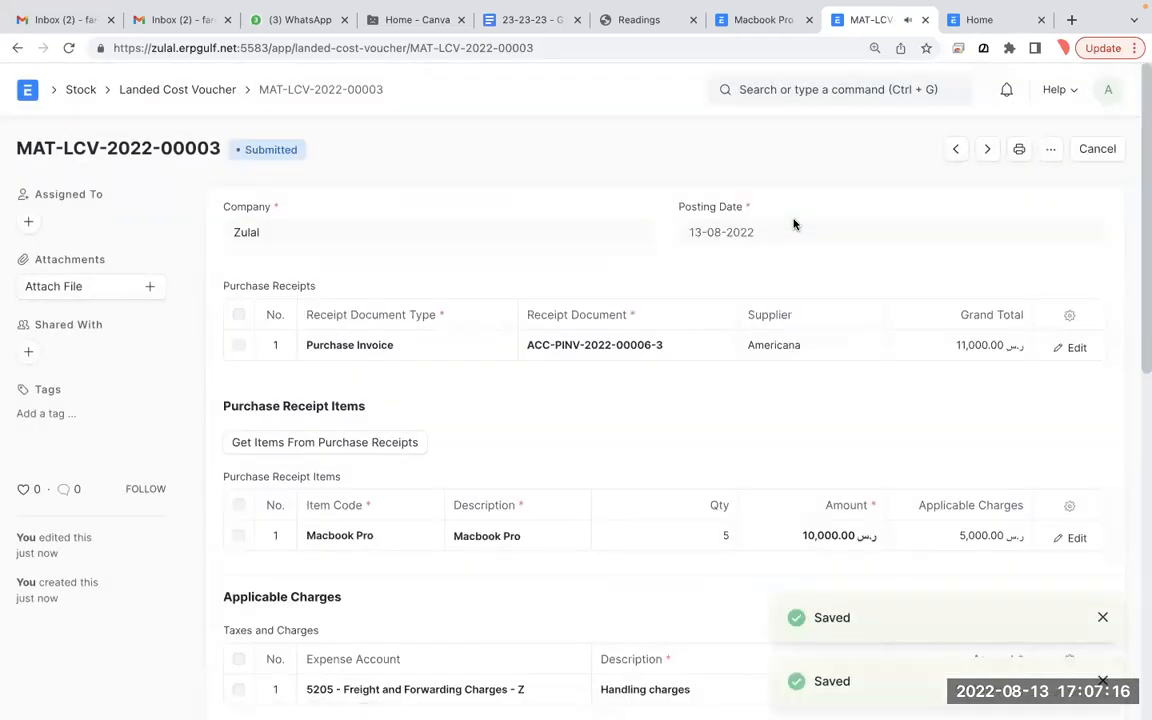
key(ctrl+Left)
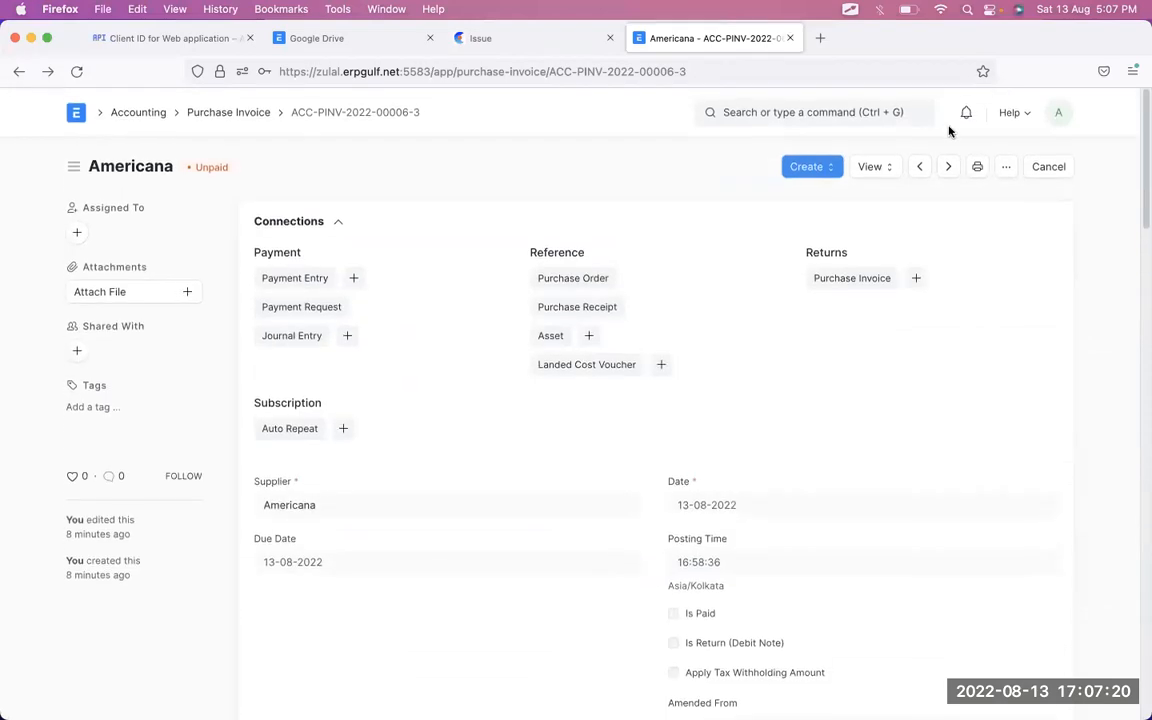
click(871, 167)
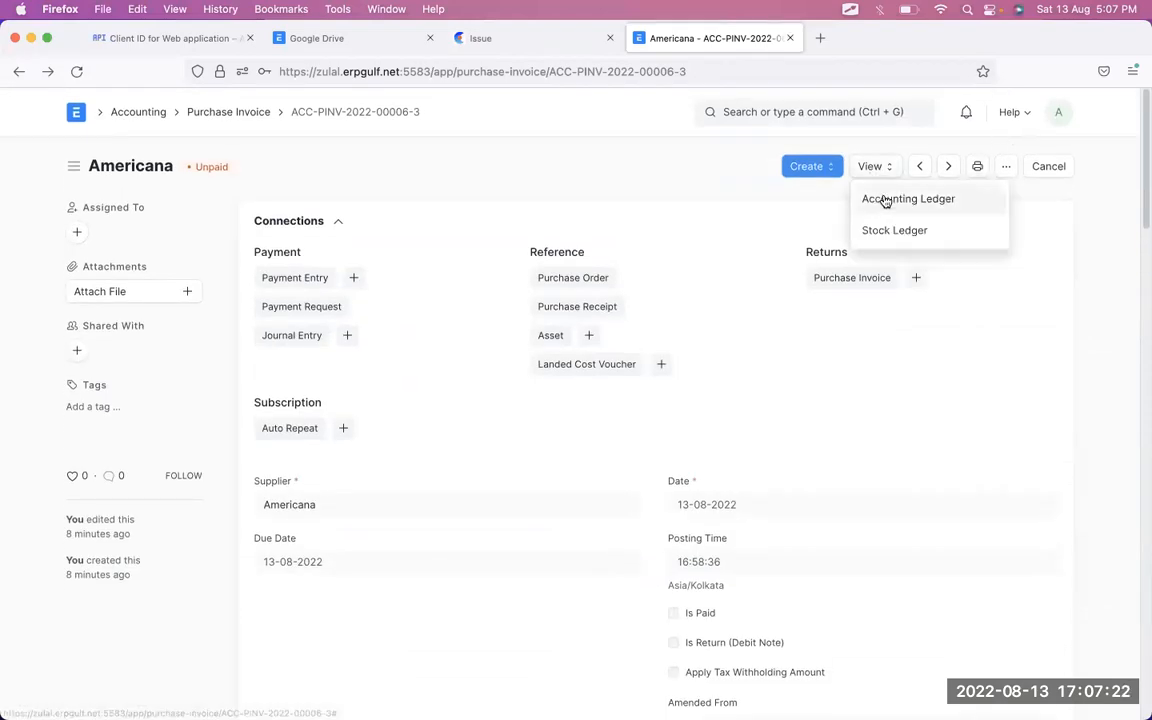
click(885, 200)
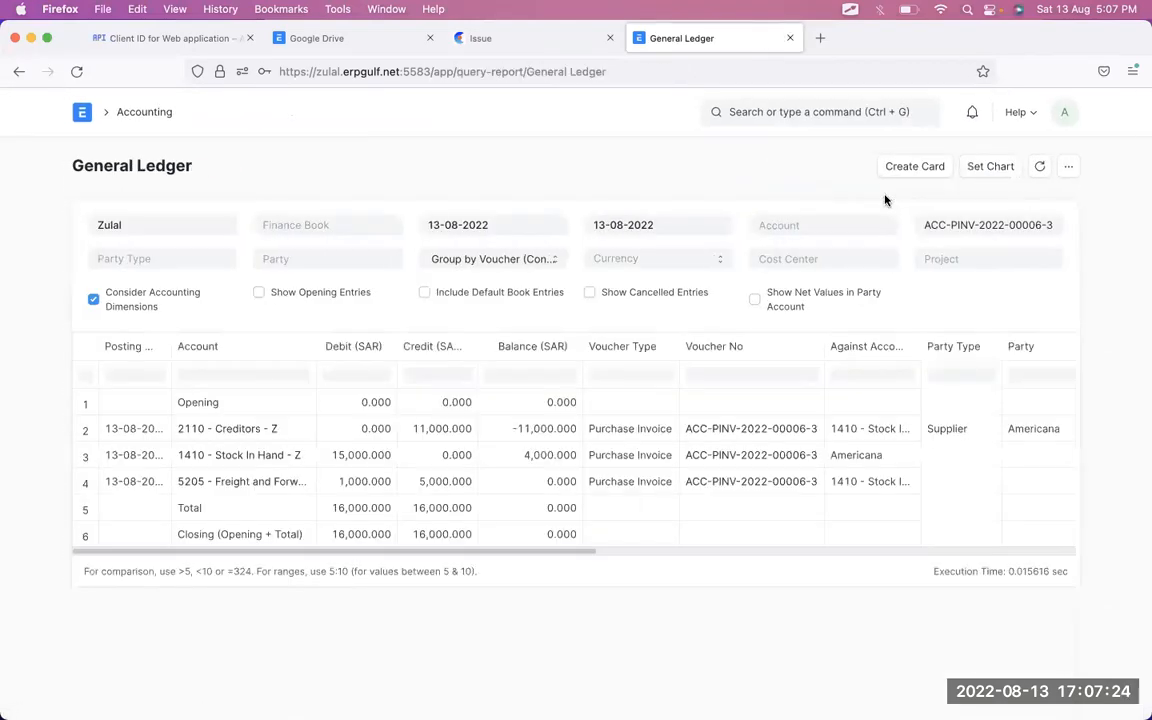
click(381, 456)
click(381, 484)
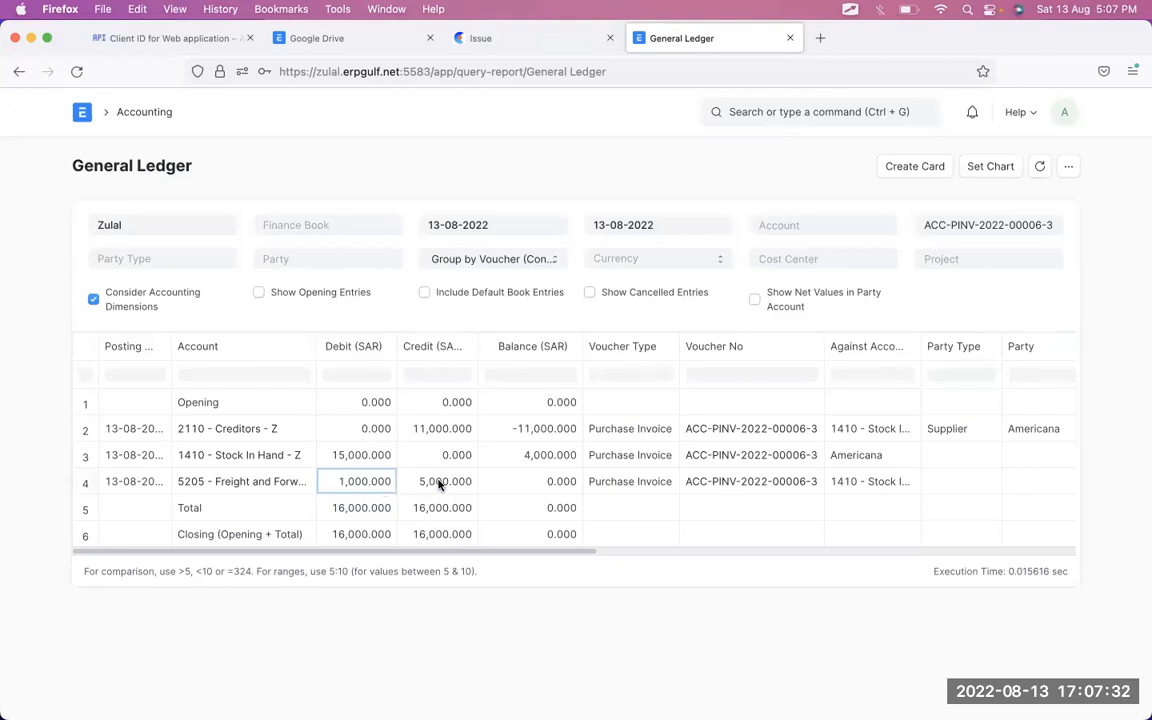
click(366, 458)
click(433, 484)
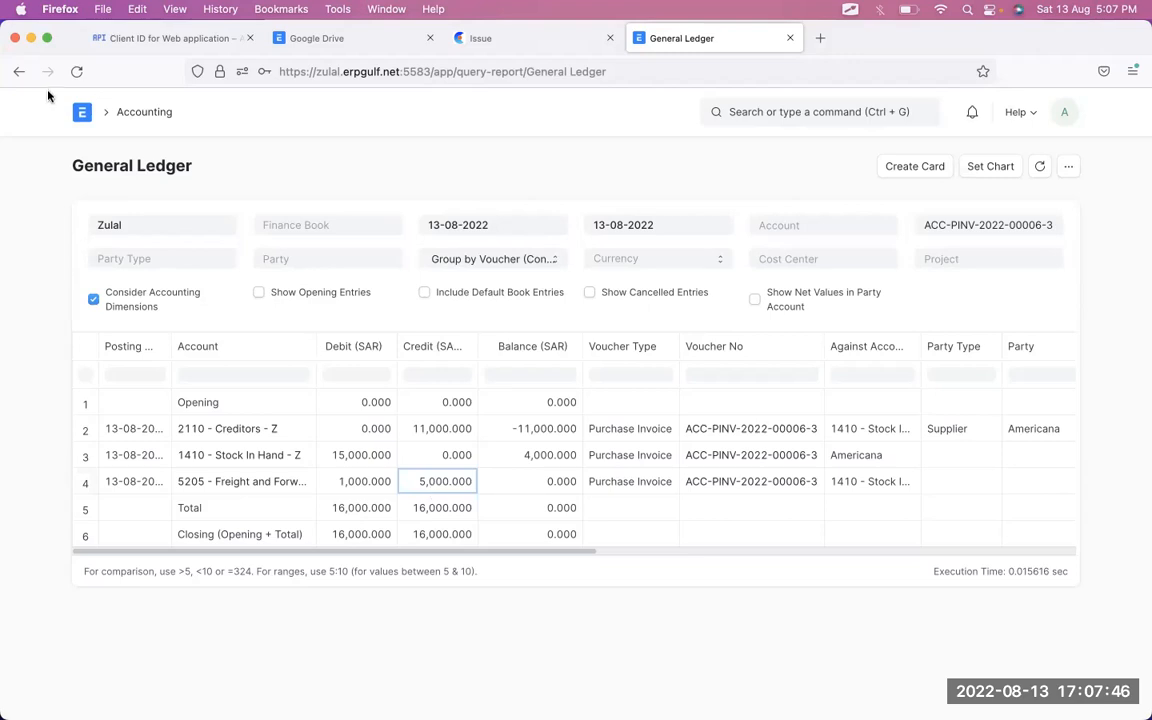
click(19, 72)
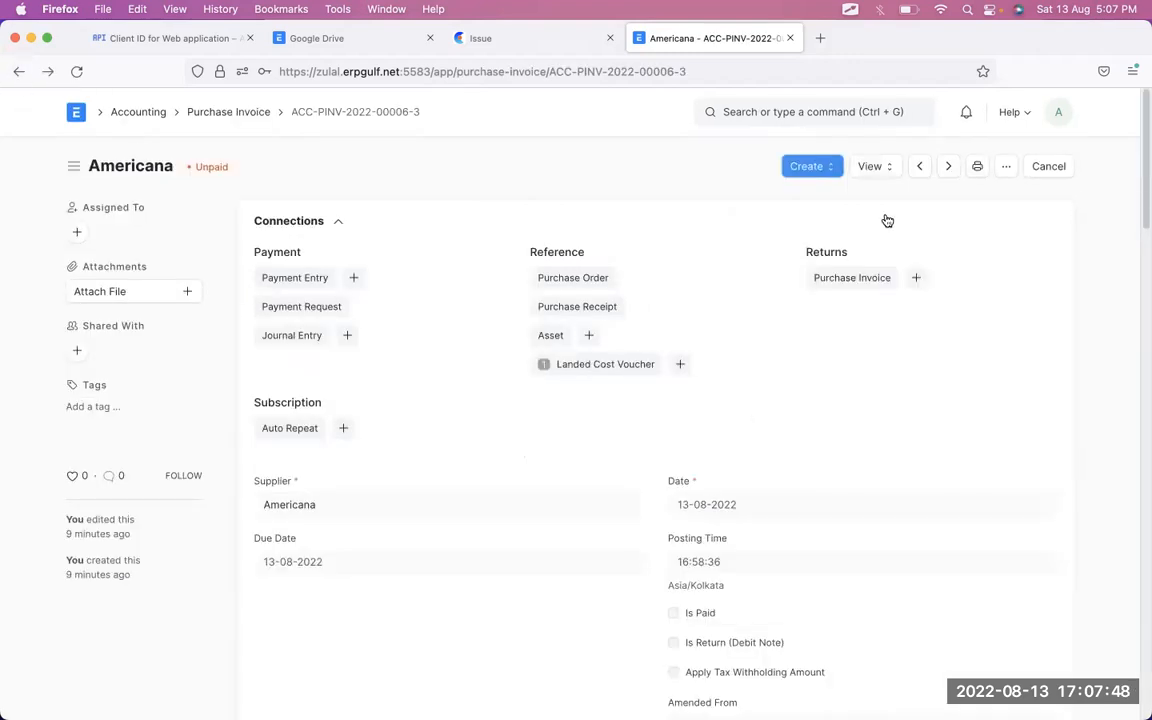
click(869, 167)
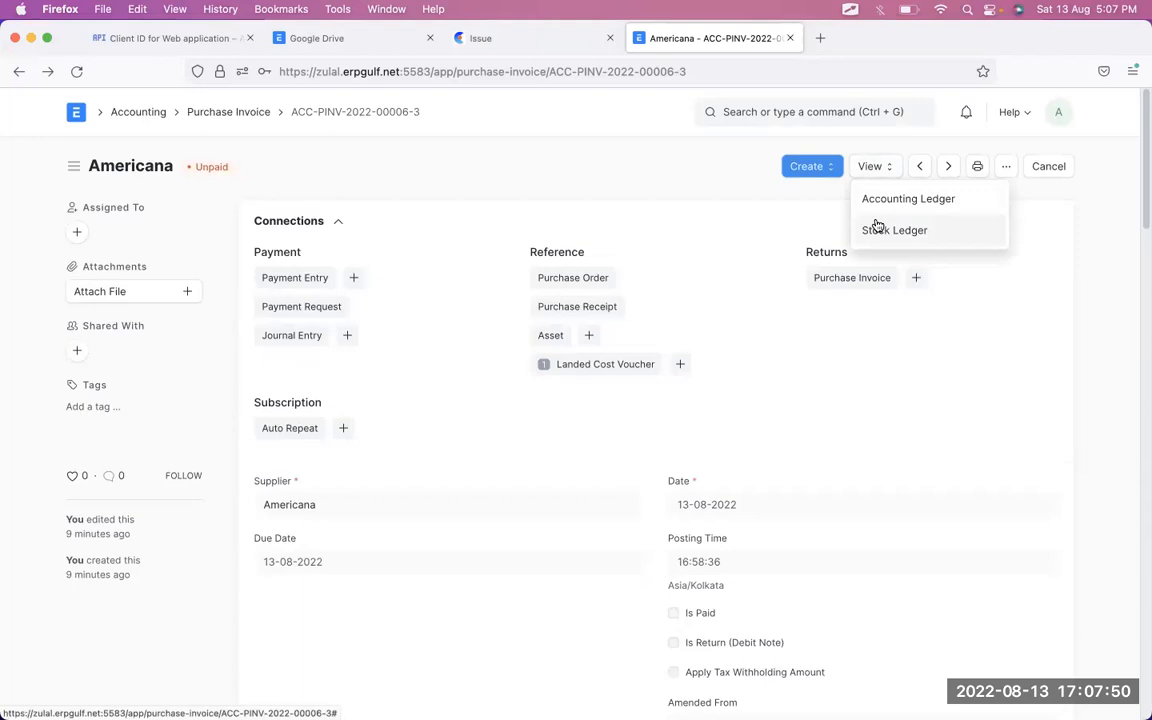
click(874, 228)
scroll(728, 355, right, 10)
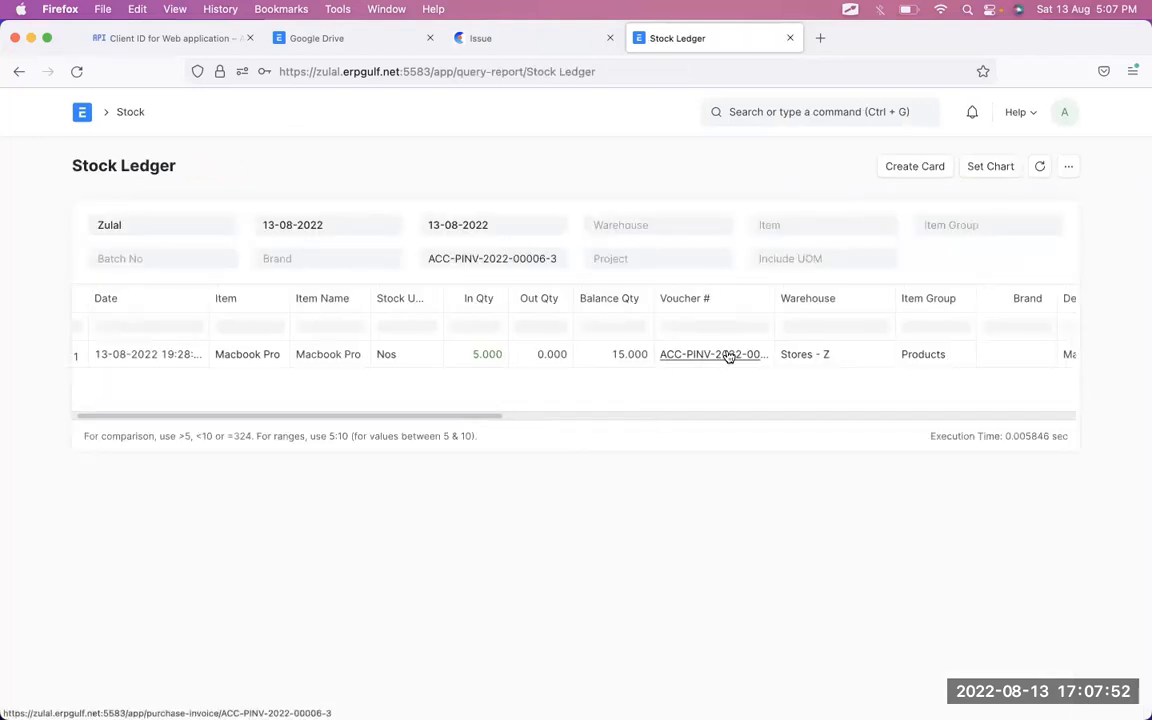
scroll(728, 357, right, 2)
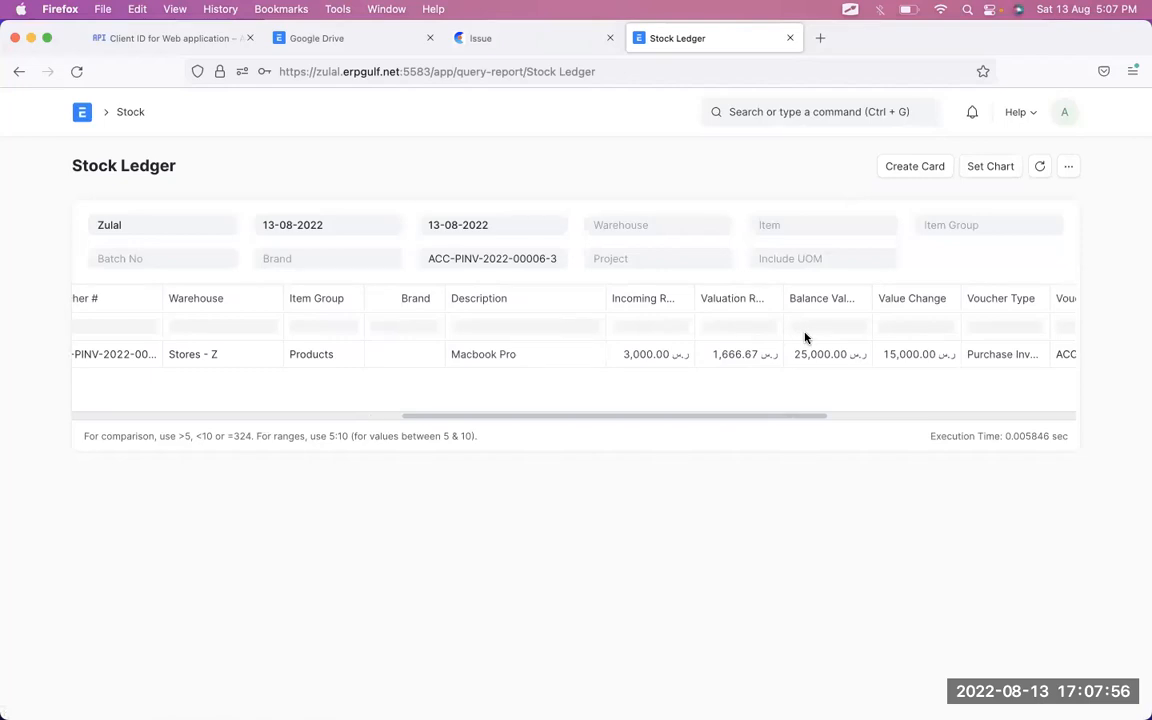
click(745, 363)
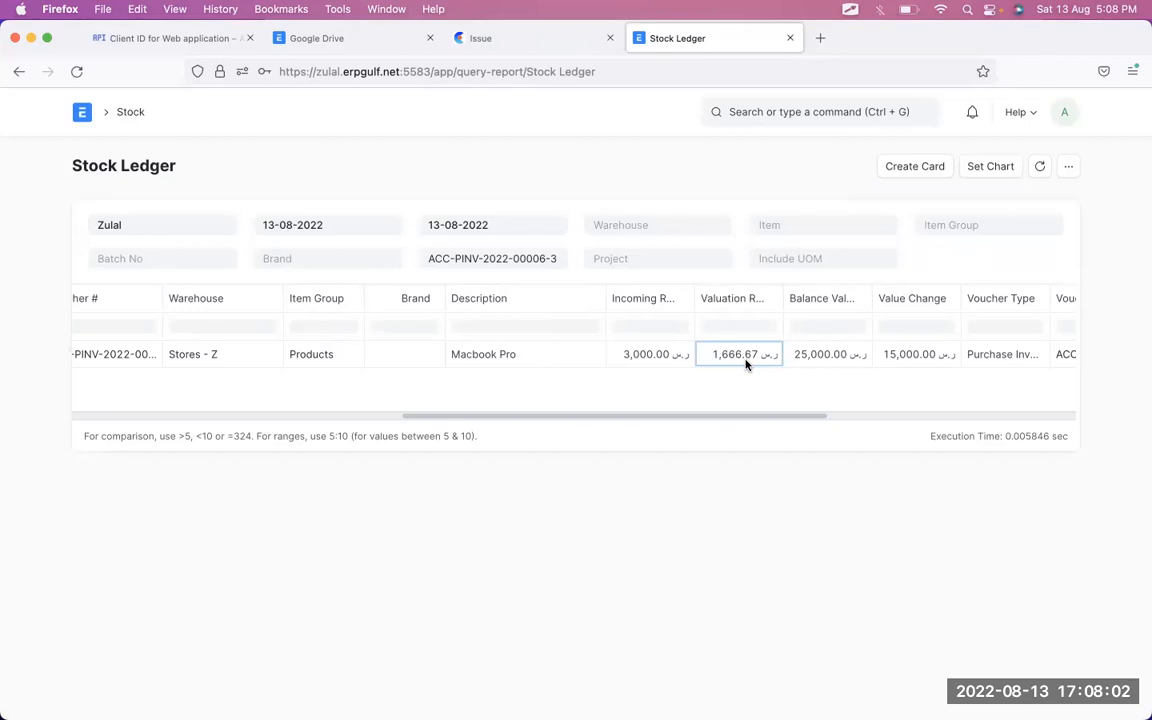
scroll(745, 363, left, 5)
scroll(745, 363, right, 8)
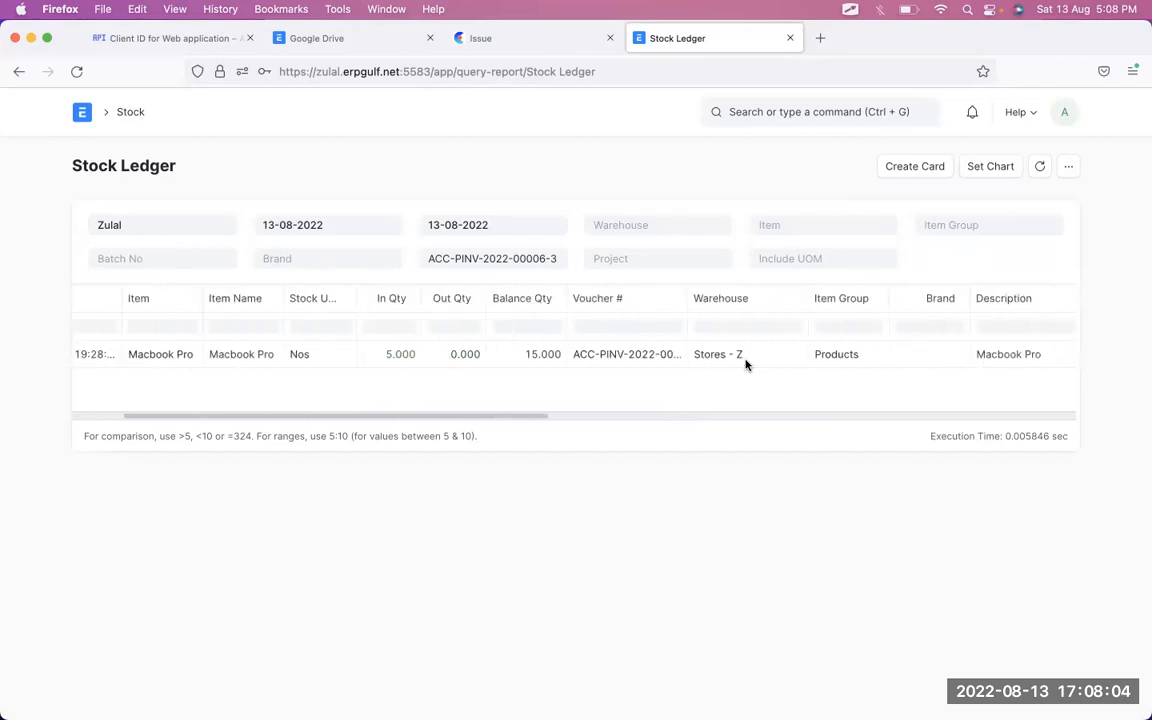
click(19, 71)
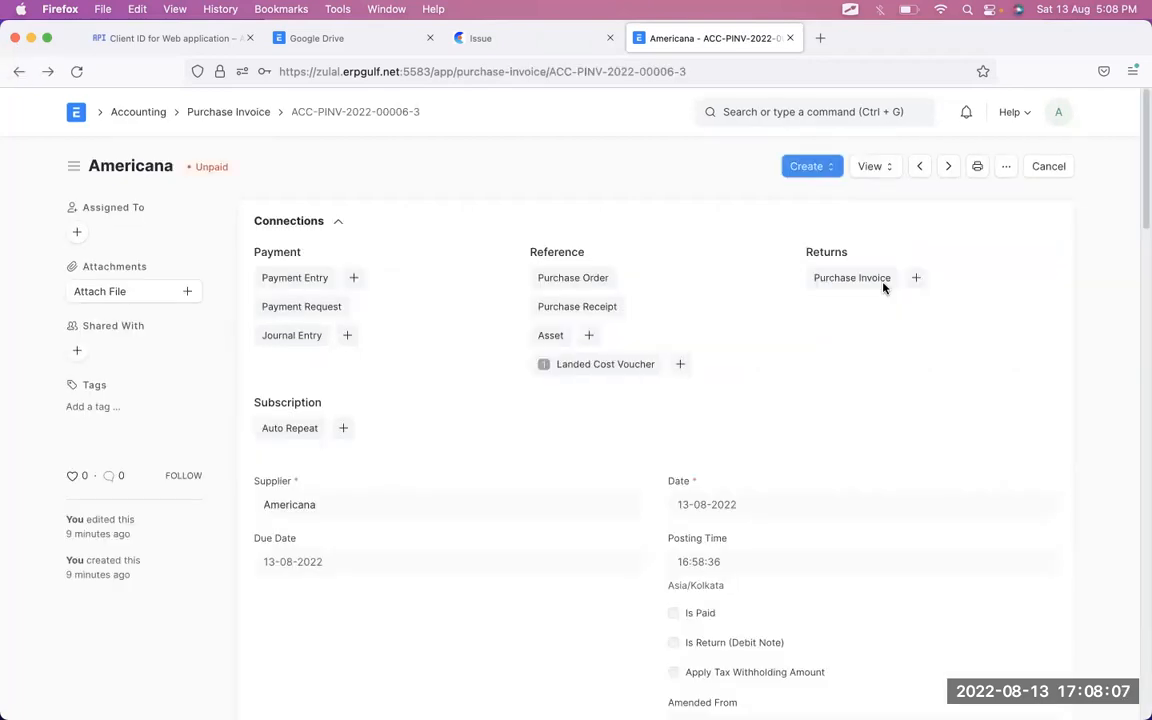
- Open the invoice's Accounting Ledger and inspect the 15,000 Stock In Hand debit and resulting balances
click(880, 171)
click(876, 197)
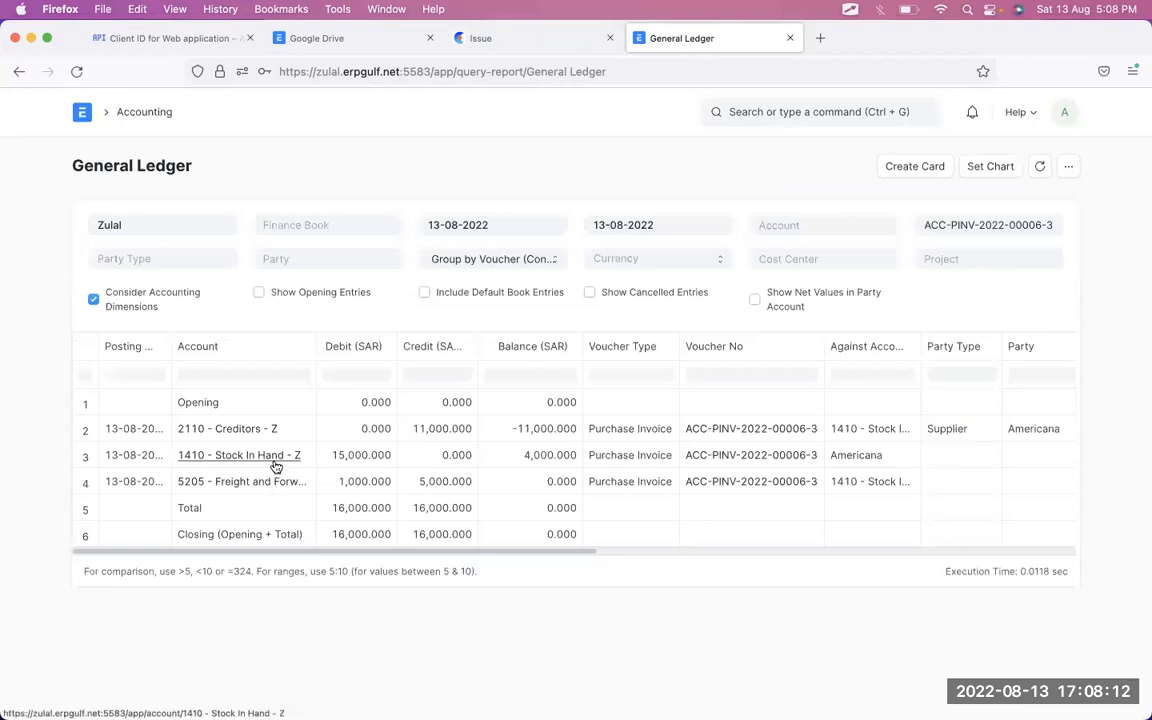
click(351, 456)
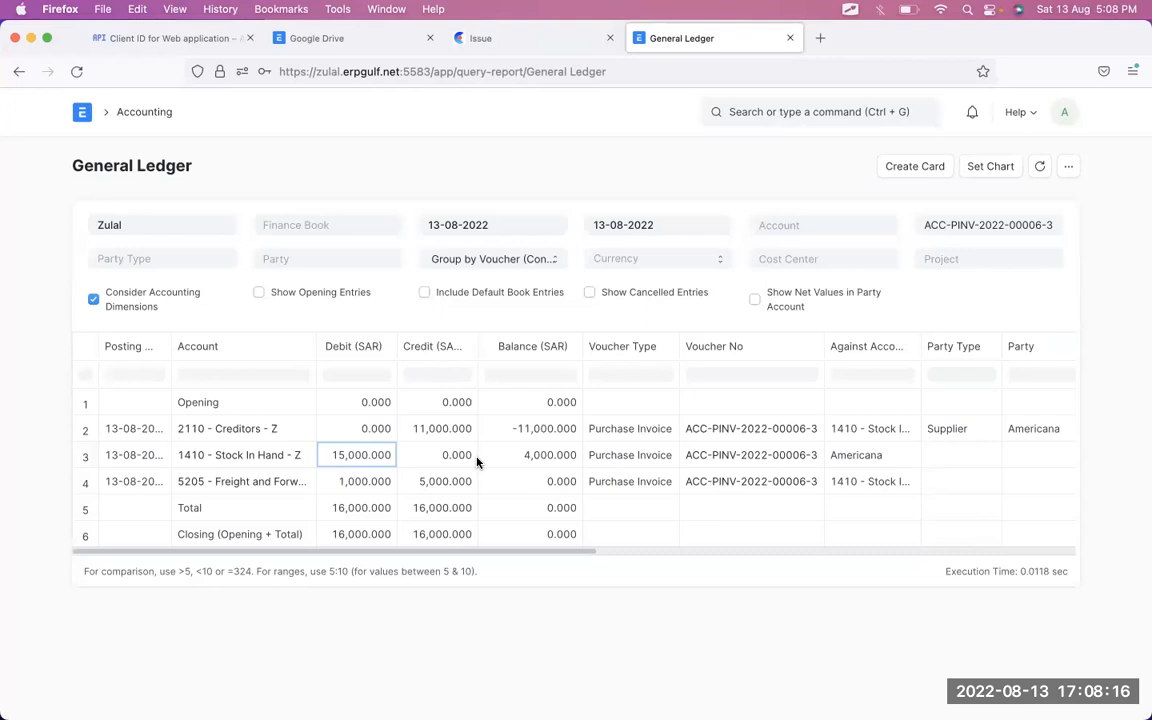
click(558, 430)
click(558, 455)
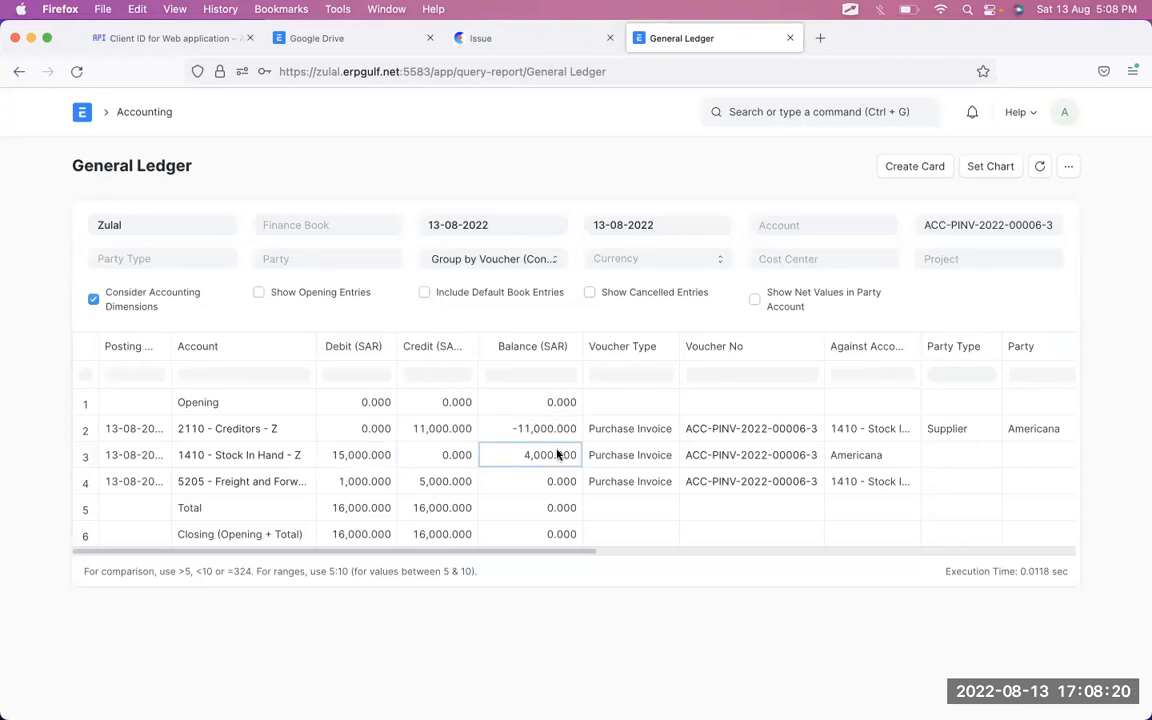
click(382, 462)
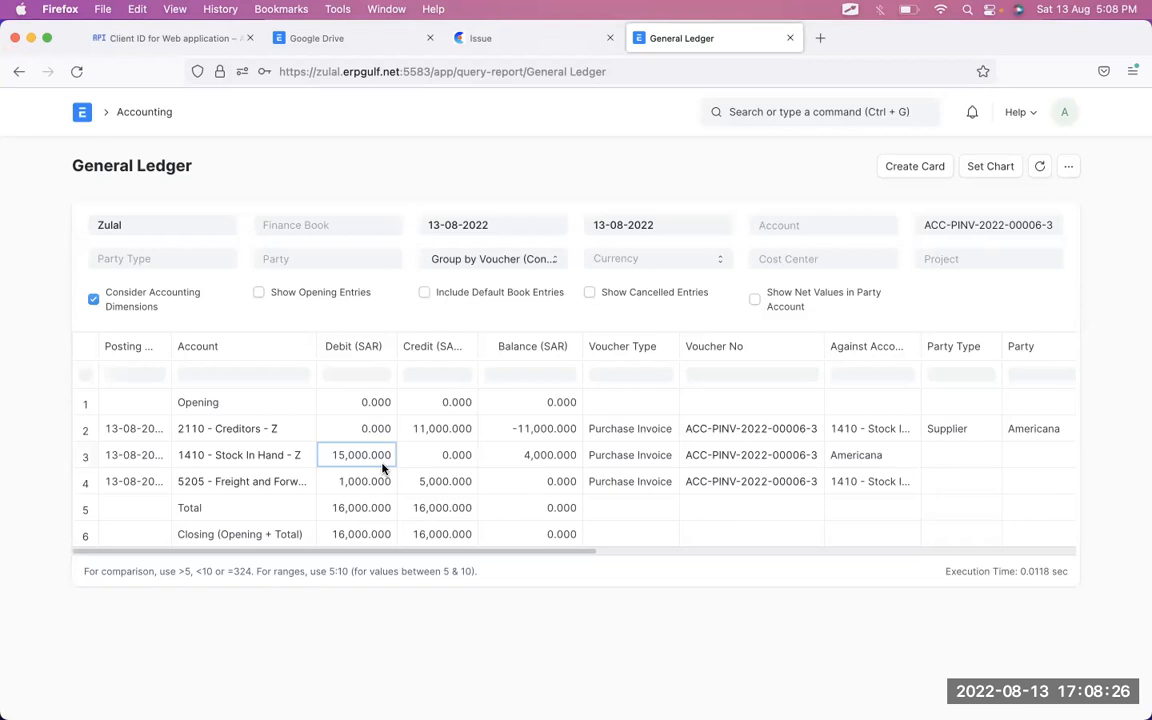
key(ctrl+Right)
- Move between the purchase invoice and voucher windows, ending at the top of MAT-LCV-2022-00003
scroll(384, 469, down, 2)
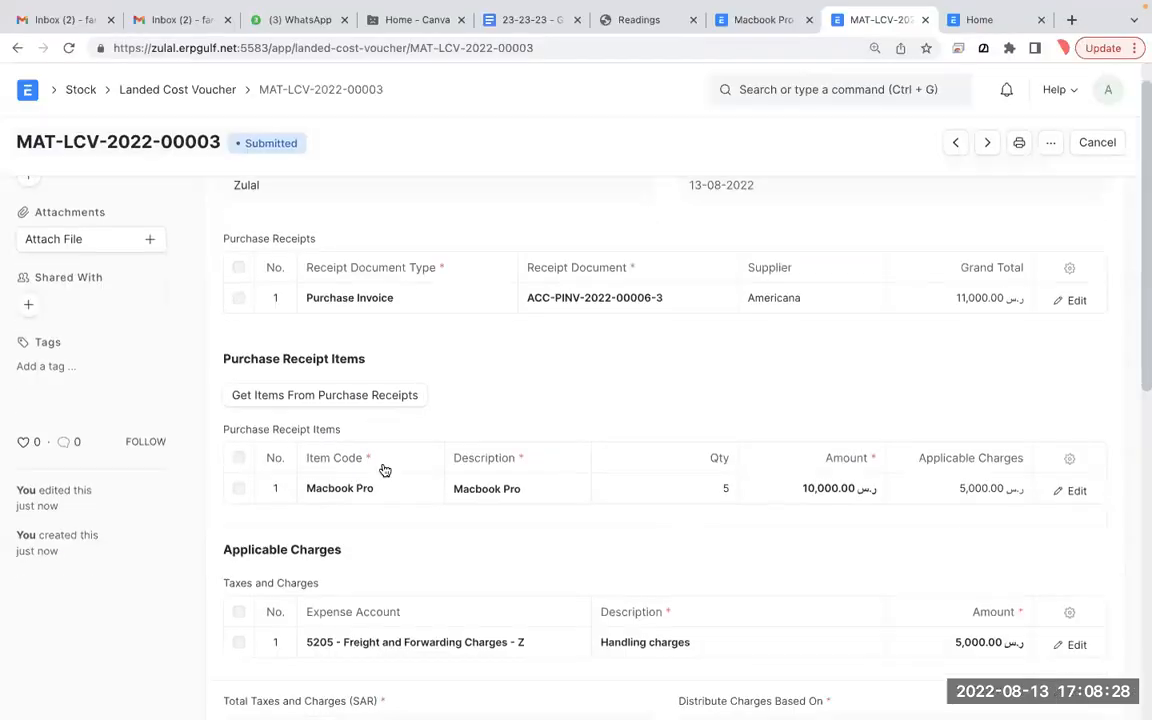
key(ctrl+Left)
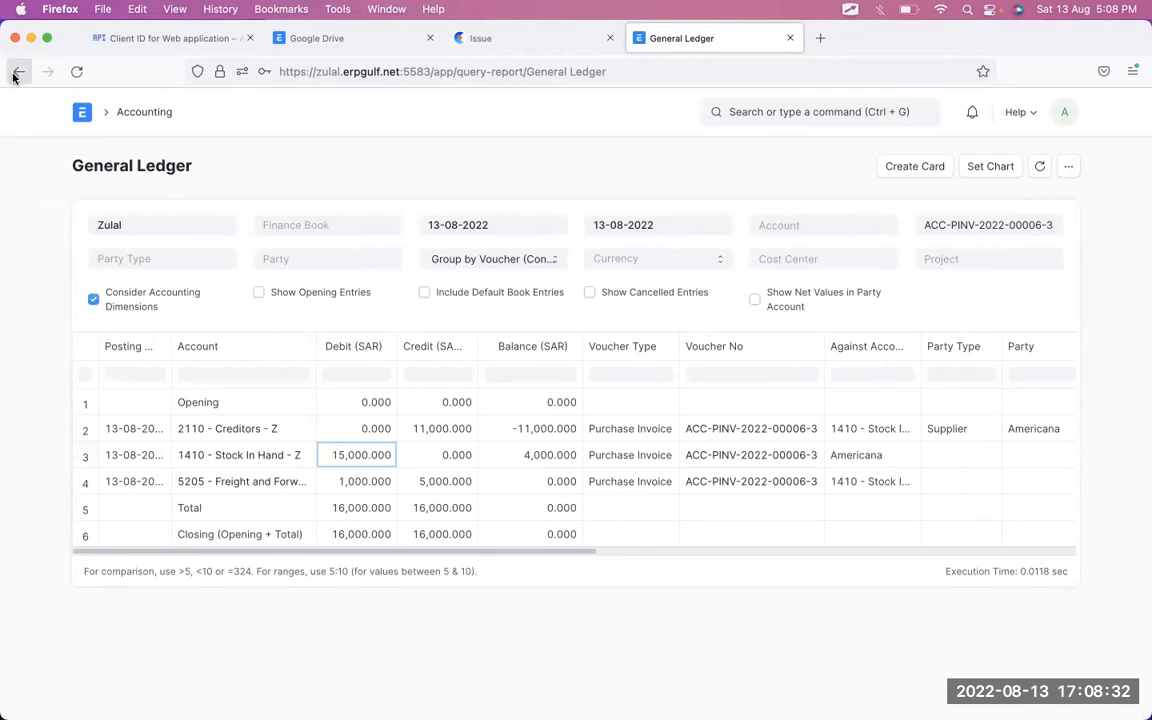
click(15, 74)
scroll(690, 548, down, 1)
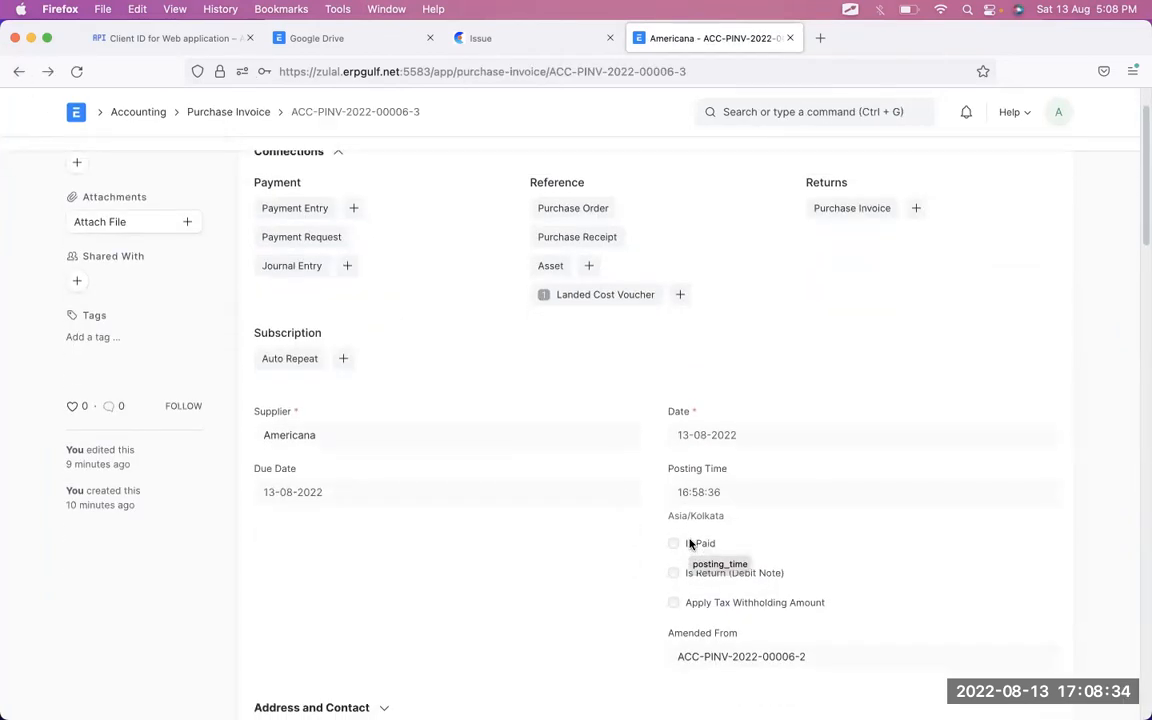
scroll(690, 544, down, 5)
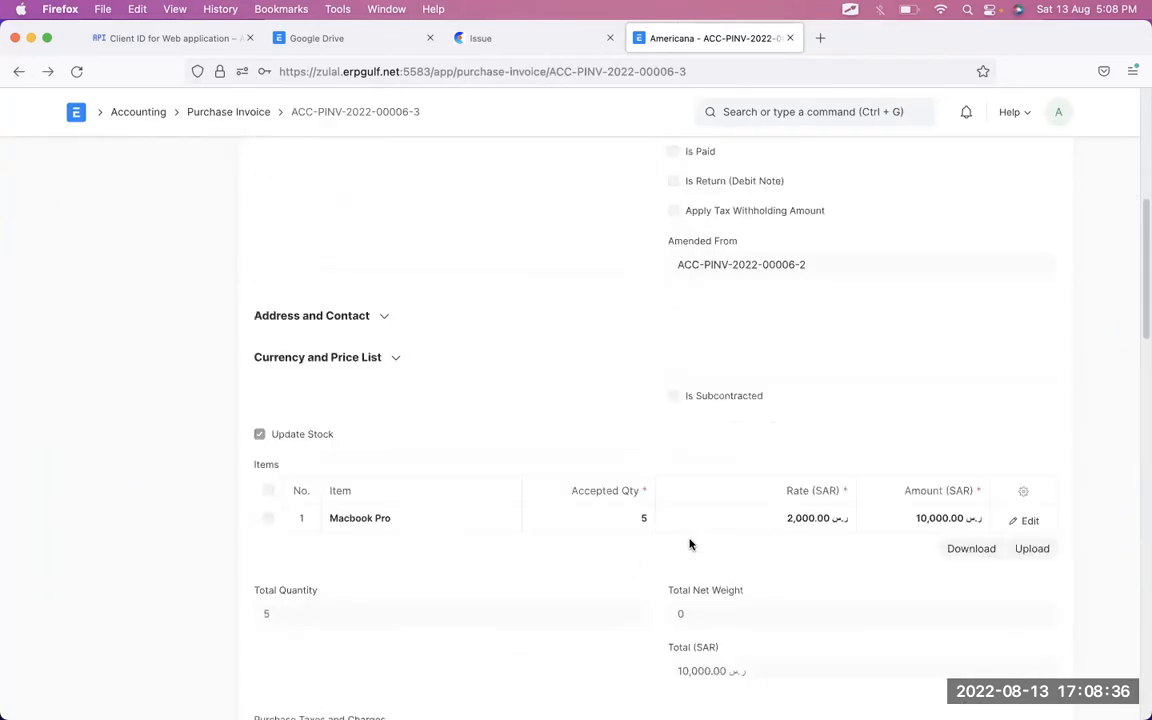
scroll(689, 545, down, 1)
key(ctrl+Right)
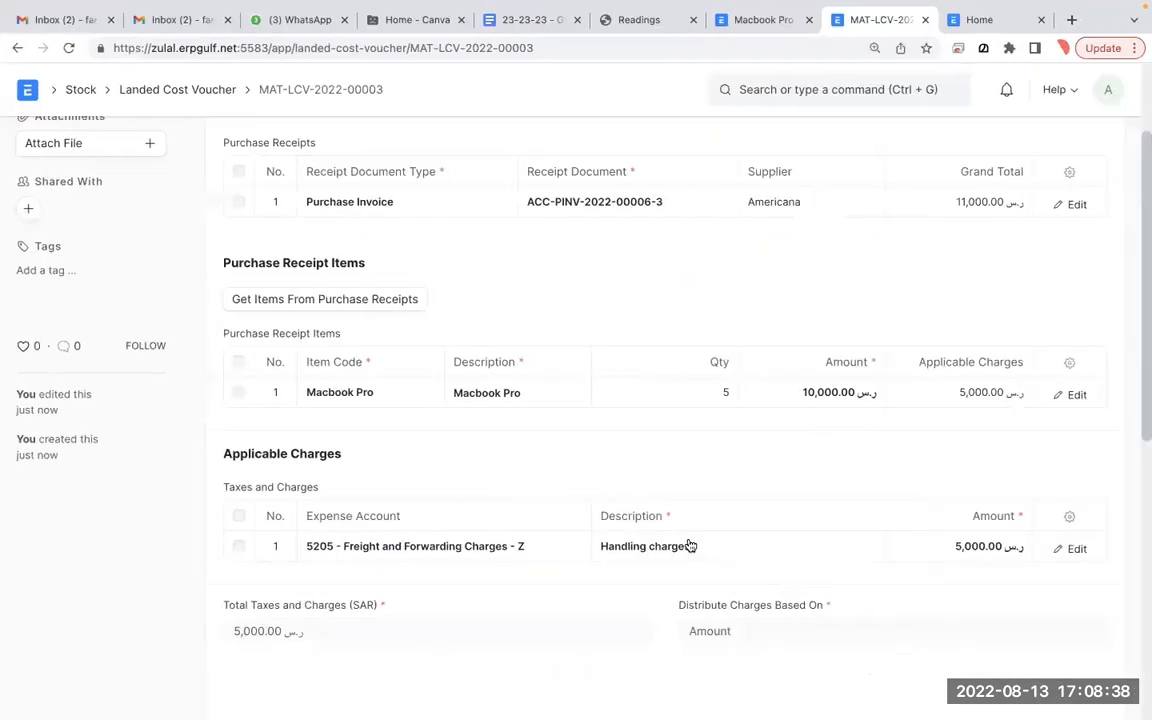
key(ctrl+Left)
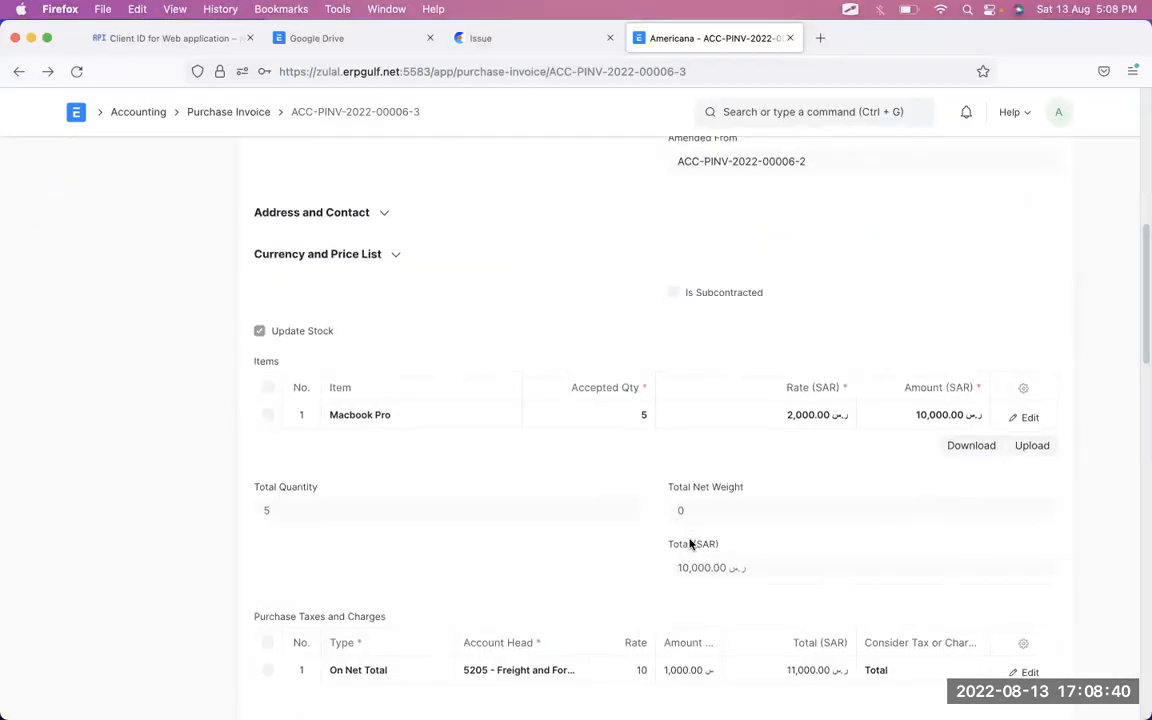
scroll(690, 545, up, 6)
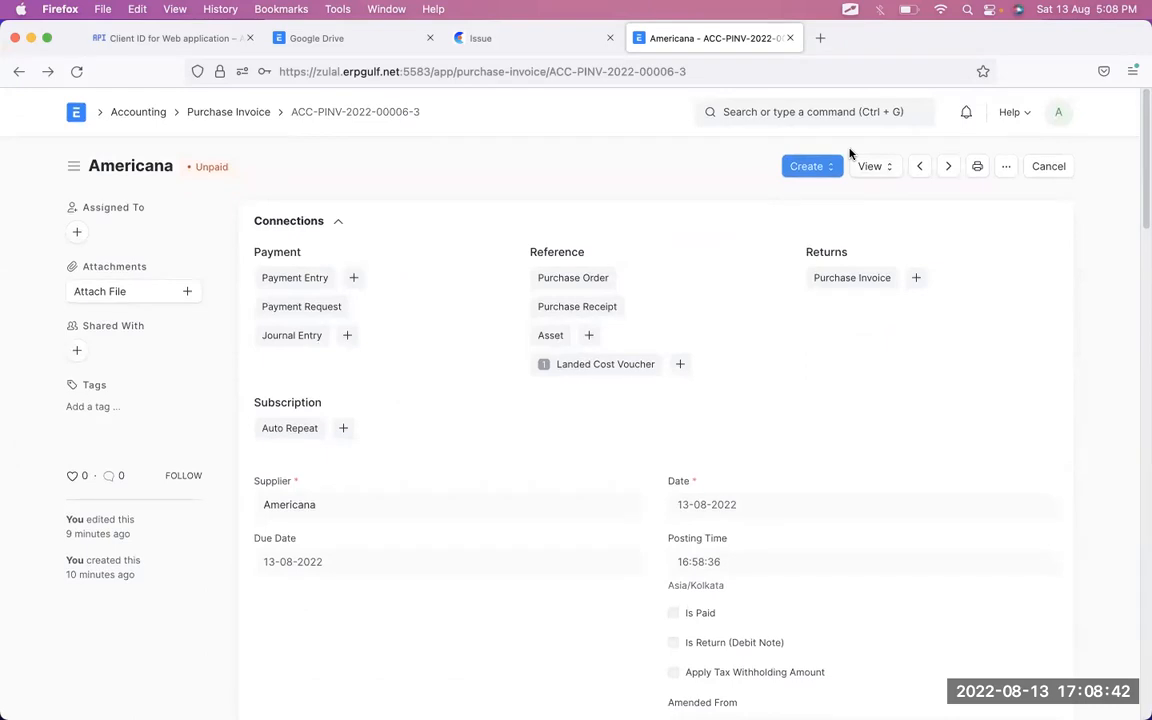
key(ctrl+Right)
scroll(797, 162, up, 3)
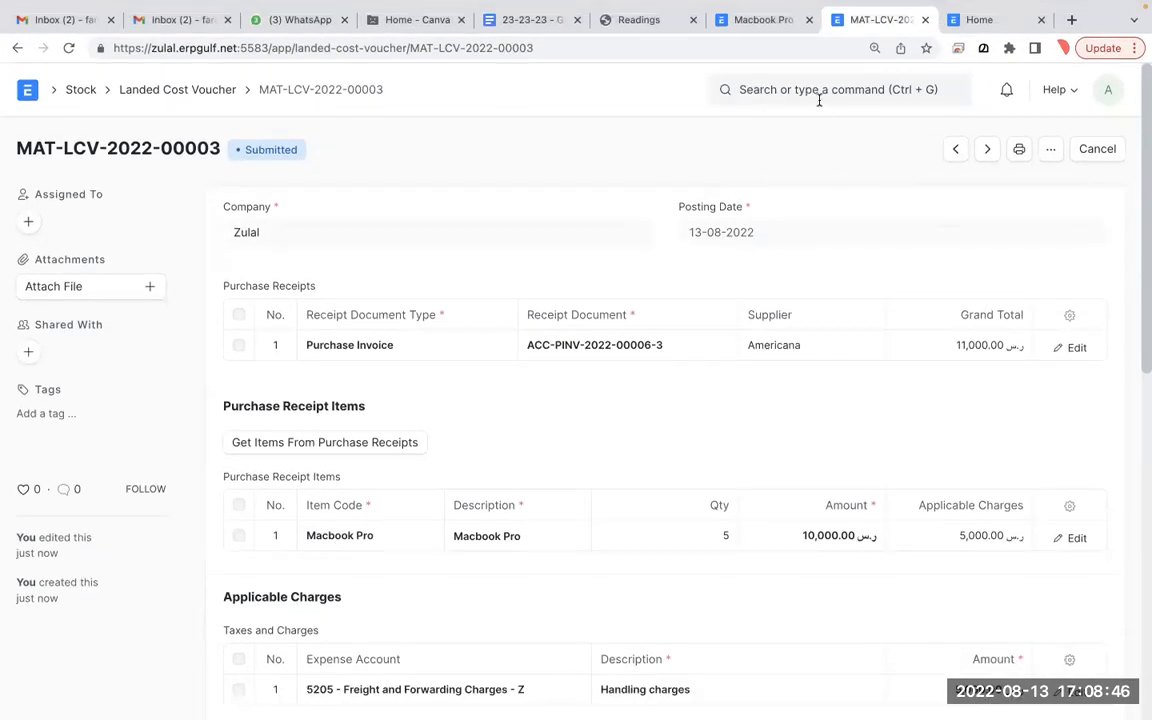
- Search 'stock le' and open the Stock Ledger report
click(763, 20)
click(746, 90)
text(stock le)
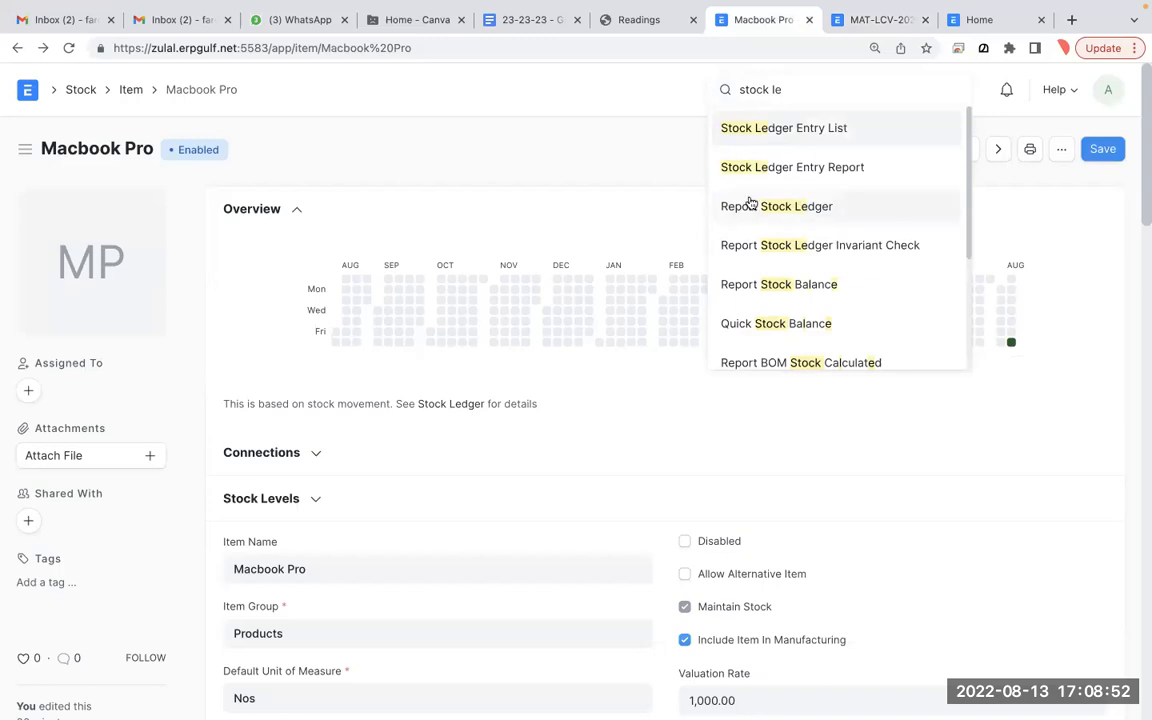
click(715, 207)
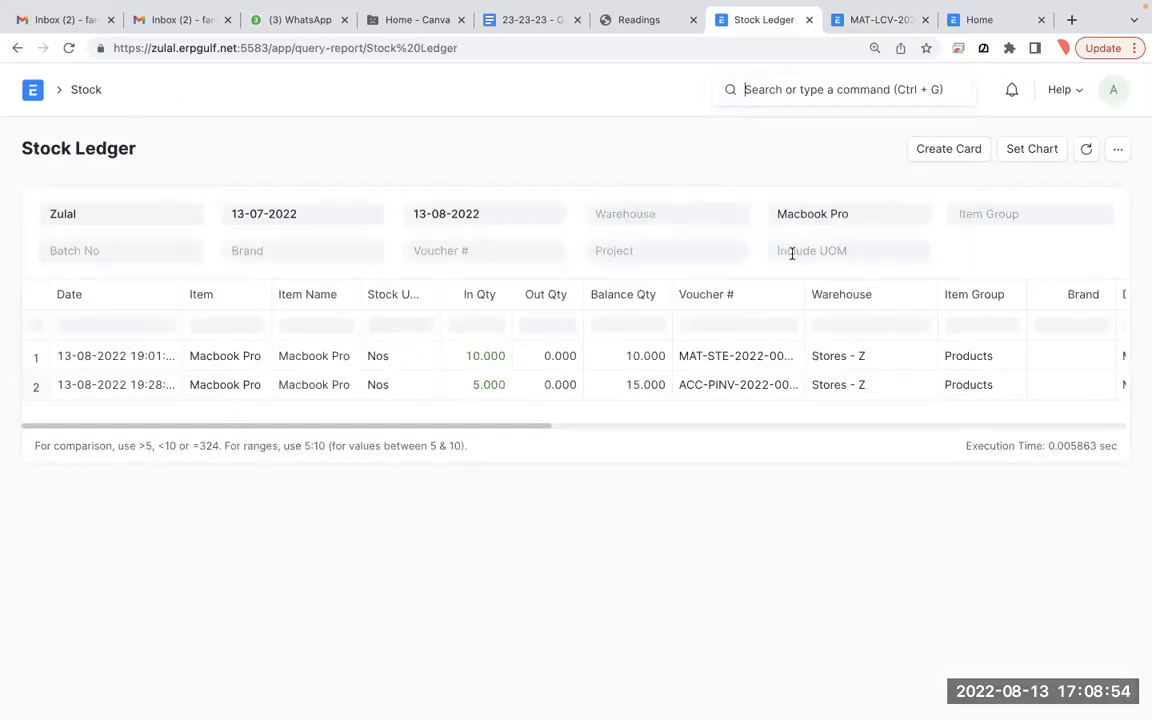
- Filter the Stock Ledger to item Pen and turn on screen annotation
triple_click(835, 212)
text(pen)
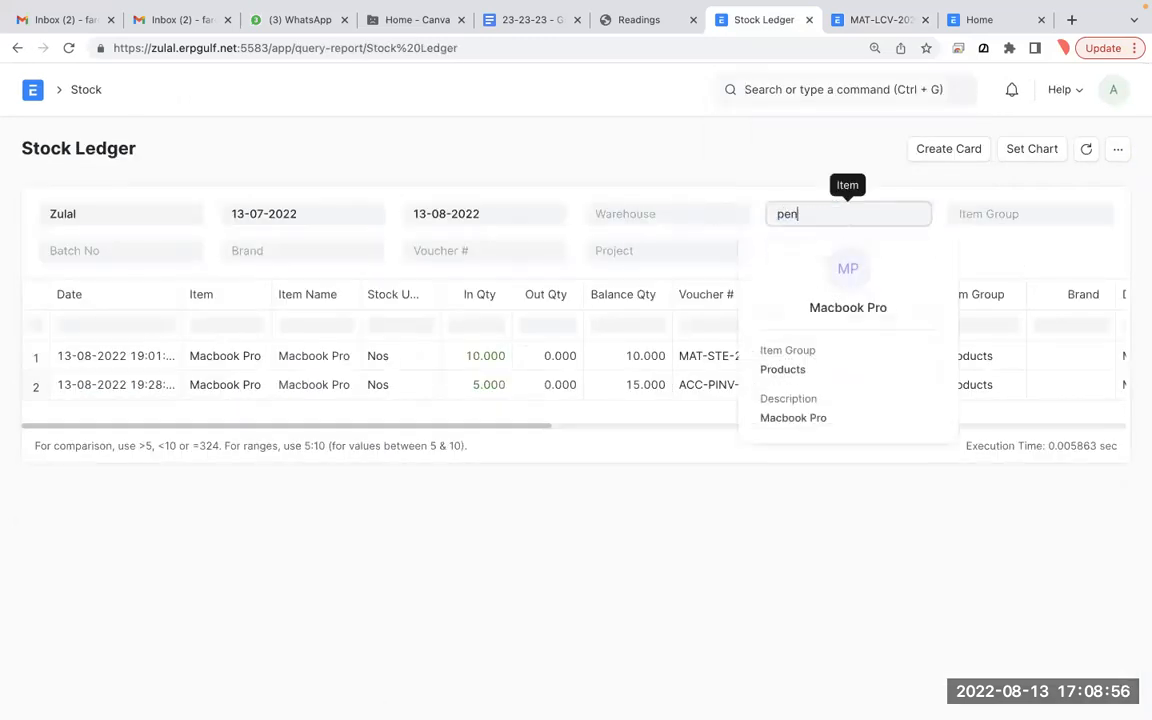
click(824, 254)
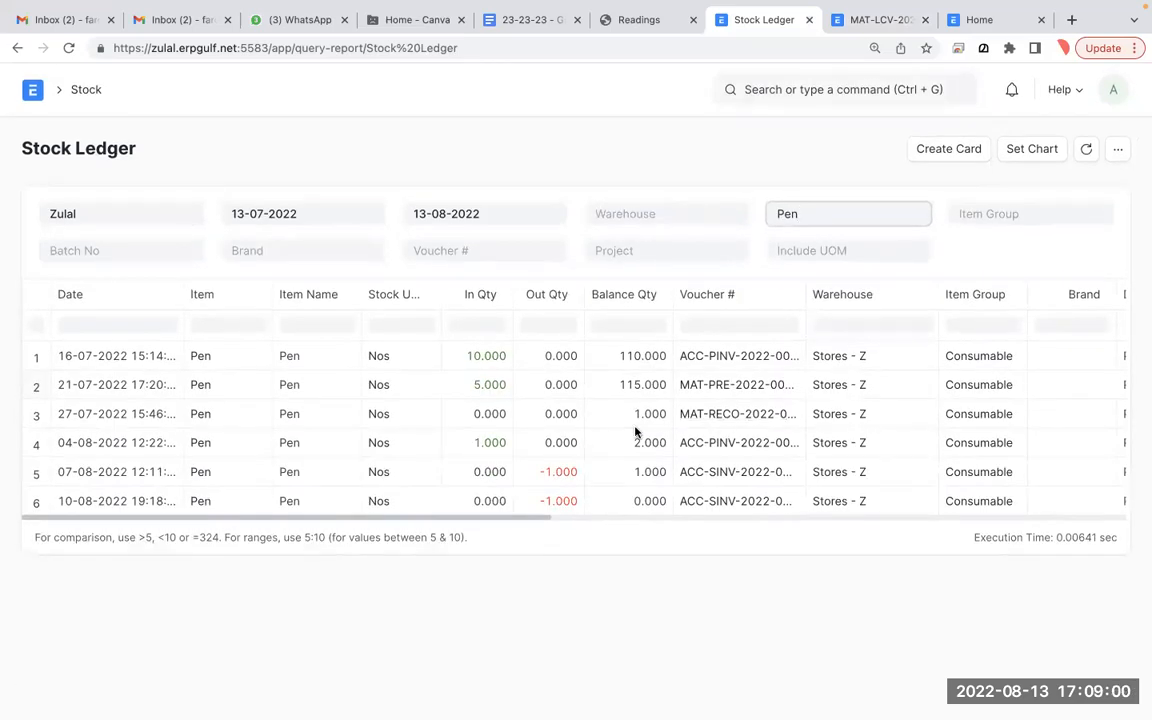
key(alt+Tab)
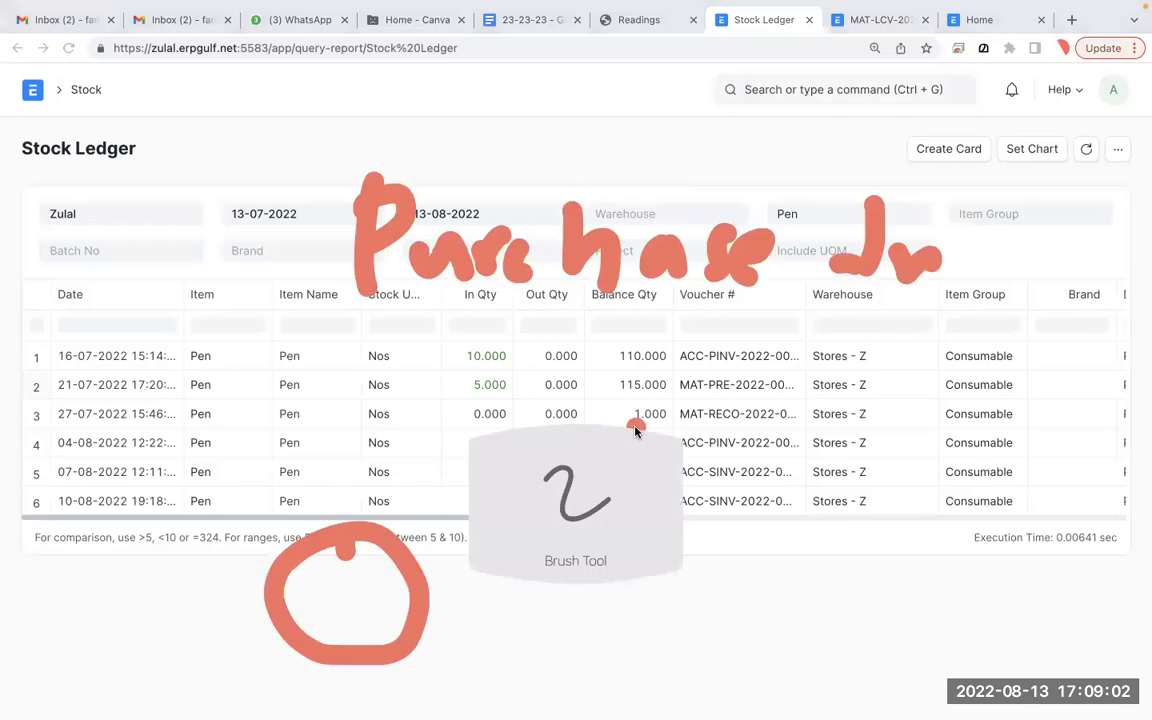
key(f)
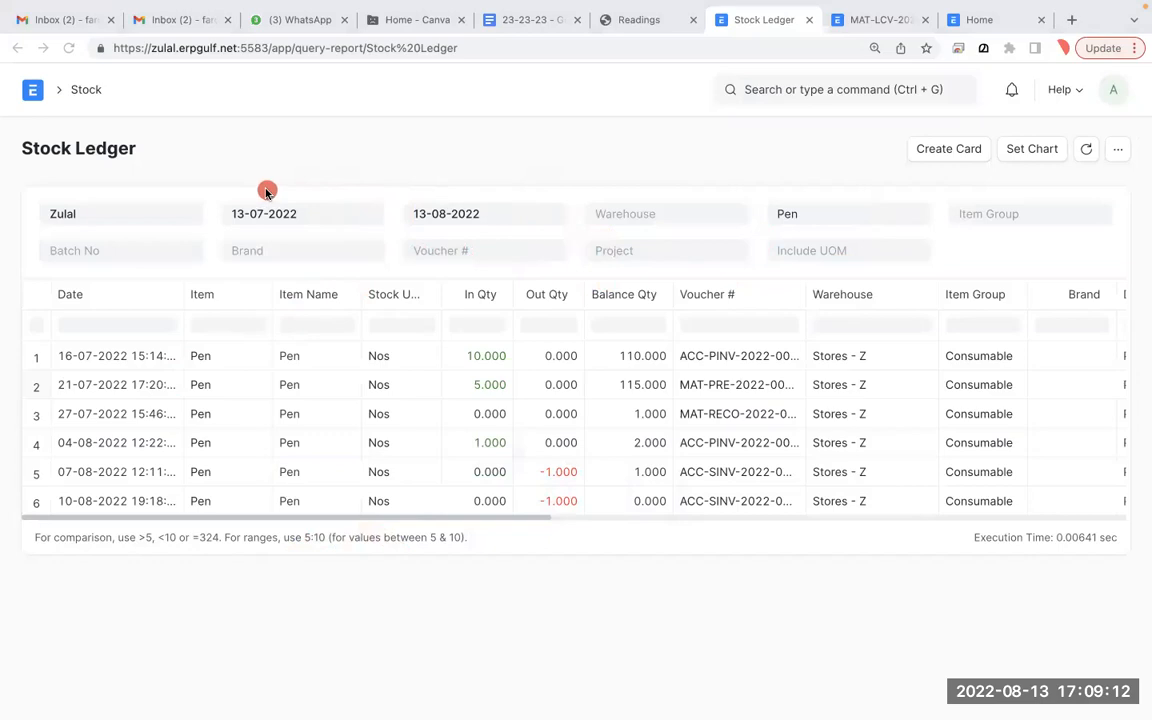
- Handwrite 'Purchase – 100' above the ledger
mouse_move(297, 248)
mouse_down()
mouse_move(293, 166)
mouse_move(316, 202)
mouse_up()
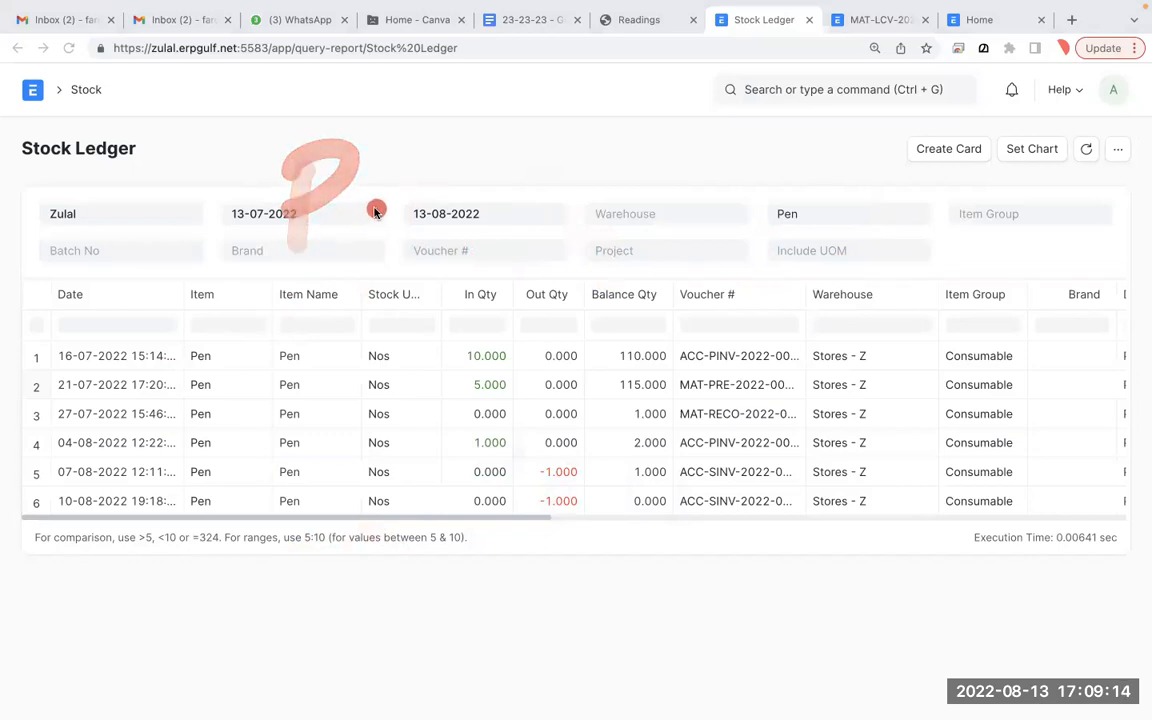
key(f)
mouse_move(263, 149)
mouse_down()
mouse_move(256, 228)
mouse_move(378, 165)
mouse_move(458, 157)
mouse_move(536, 206)
mouse_move(586, 193)
mouse_move(746, 214)
mouse_up()
drag(850, 150, 846, 228)
drag(915, 163, 997, 177)
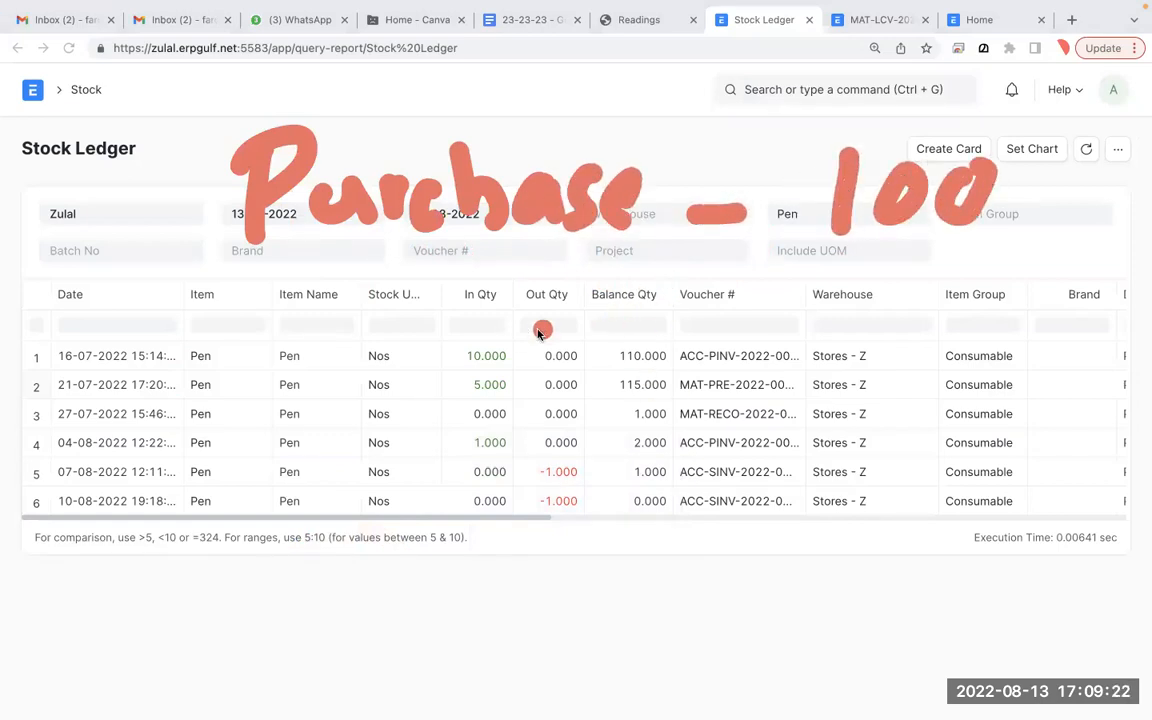
- Handwrite 'Sales', then 10 before Purchase and '5 Sales – 100' on the first sales line
mouse_move(346, 301)
mouse_down()
mouse_move(301, 335)
mouse_move(313, 389)
mouse_up()
drag(401, 350, 419, 386)
mouse_move(466, 300)
mouse_down()
mouse_move(455, 392)
mouse_move(518, 393)
mouse_up()
drag(552, 335, 526, 395)
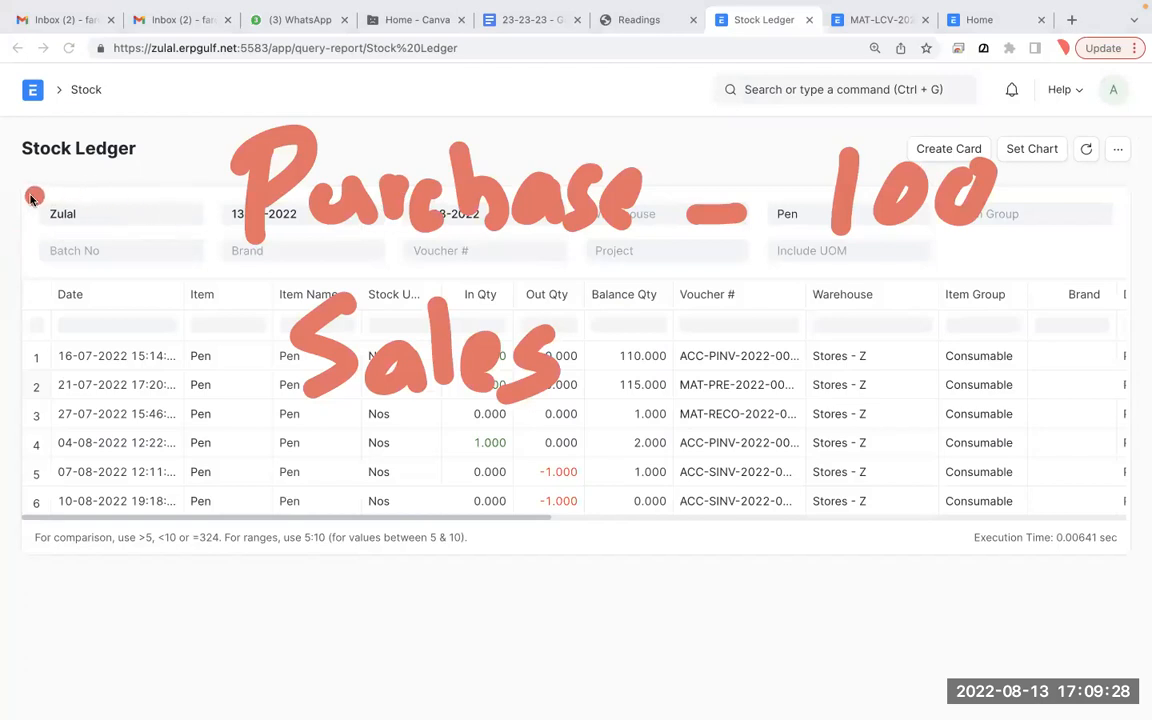
drag(46, 167, 38, 228)
mouse_move(88, 158)
mouse_down()
mouse_move(72, 215)
mouse_move(78, 158)
mouse_up()
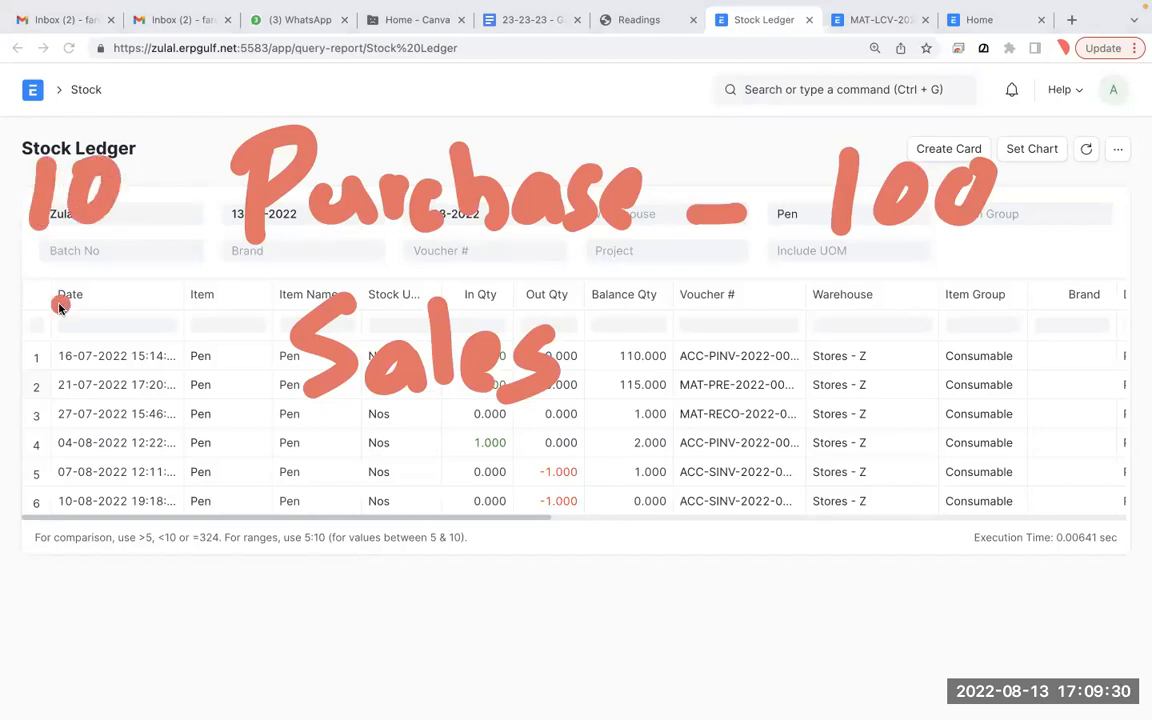
mouse_move(80, 312)
mouse_down()
mouse_move(72, 382)
mouse_move(124, 312)
mouse_up()
drag(692, 364, 784, 366)
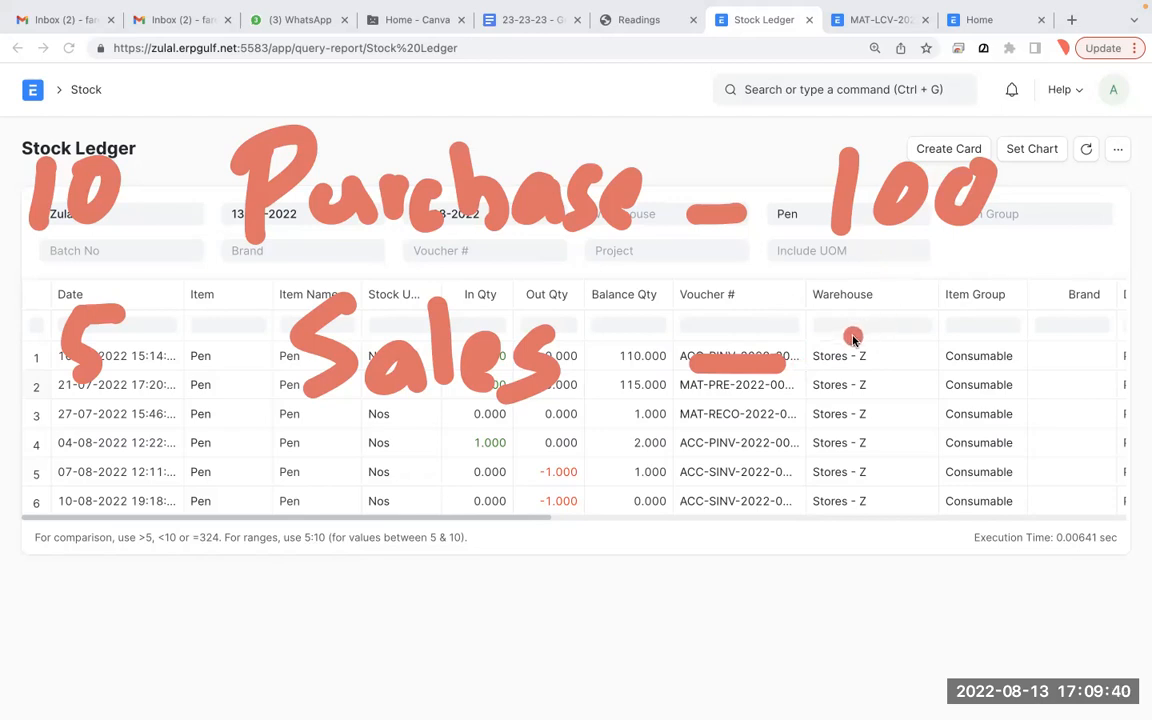
drag(851, 312, 851, 390)
drag(920, 335, 903, 345)
mouse_move(972, 338)
mouse_down()
mouse_move(946, 377)
mouse_move(968, 337)
mouse_up()
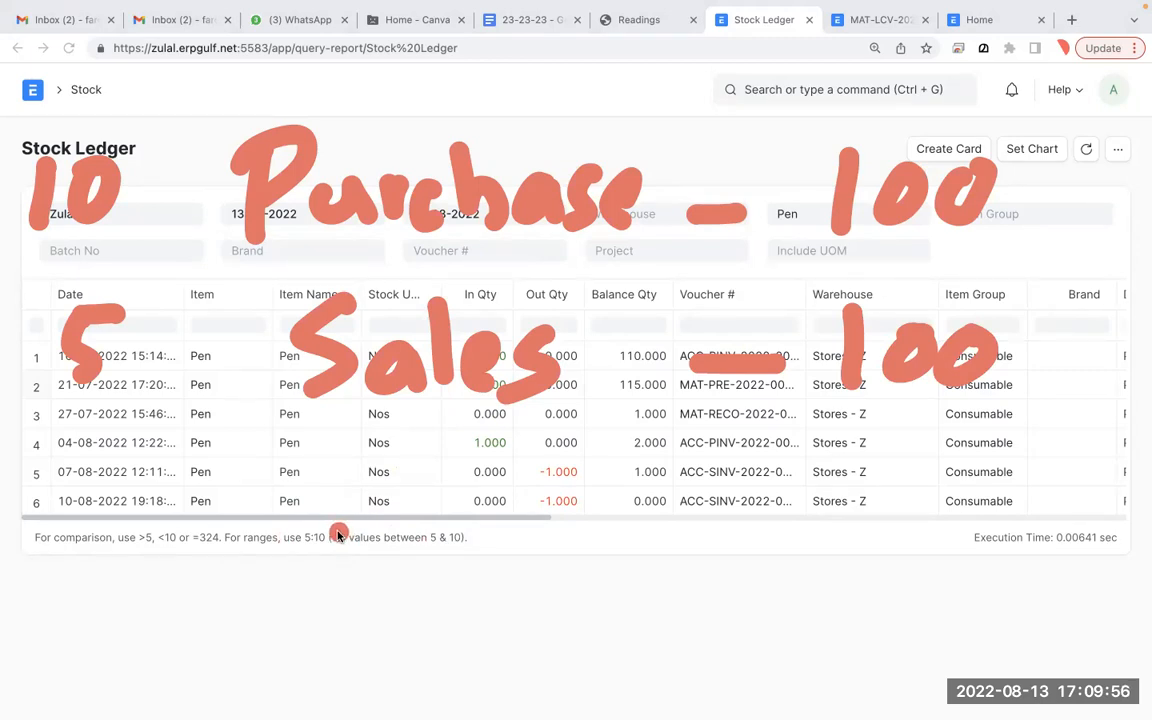
- Handwrite '2 Sales – 100' over the lower ledger rows
drag(345, 440, 320, 522)
drag(405, 482, 432, 520)
drag(445, 462, 450, 525)
mouse_move(470, 452)
mouse_down()
mouse_move(466, 512)
mouse_move(518, 525)
mouse_up()
drag(565, 470, 530, 528)
drag(725, 498, 822, 498)
drag(914, 455, 905, 520)
mouse_move(962, 460)
mouse_down()
mouse_move(945, 505)
mouse_move(962, 462)
mouse_up()
mouse_move(1020, 460)
mouse_down()
mouse_move(995, 505)
mouse_move(1025, 462)
mouse_up()
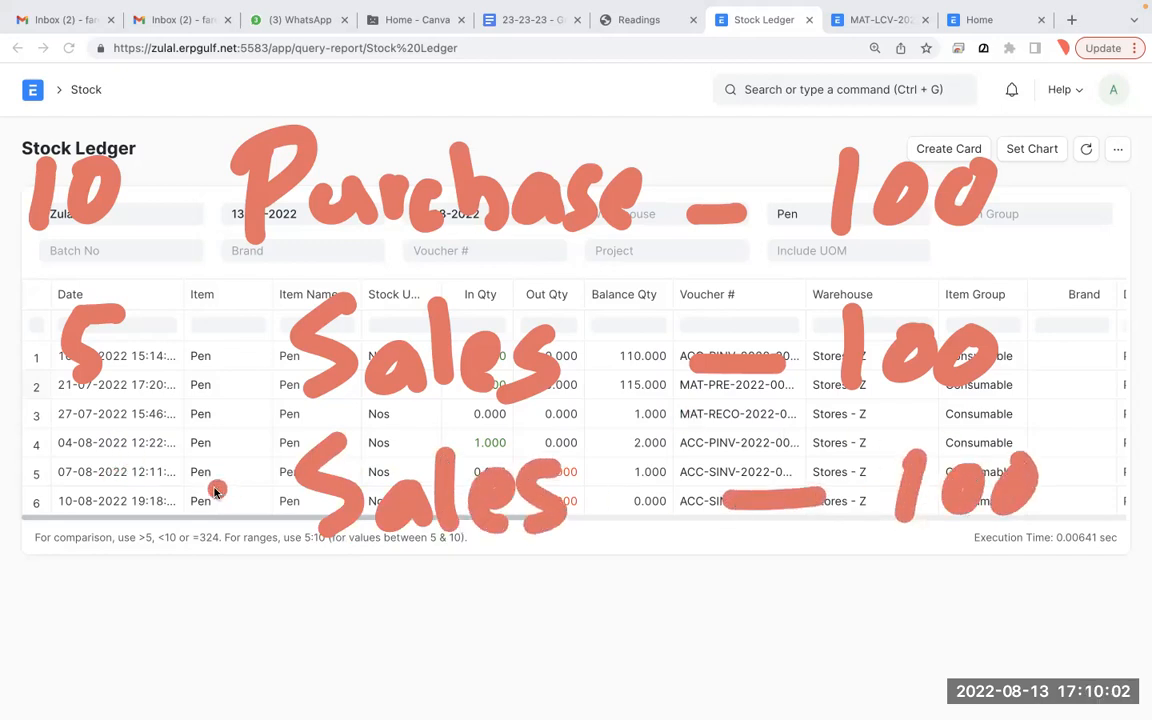
drag(50, 440, 110, 528)
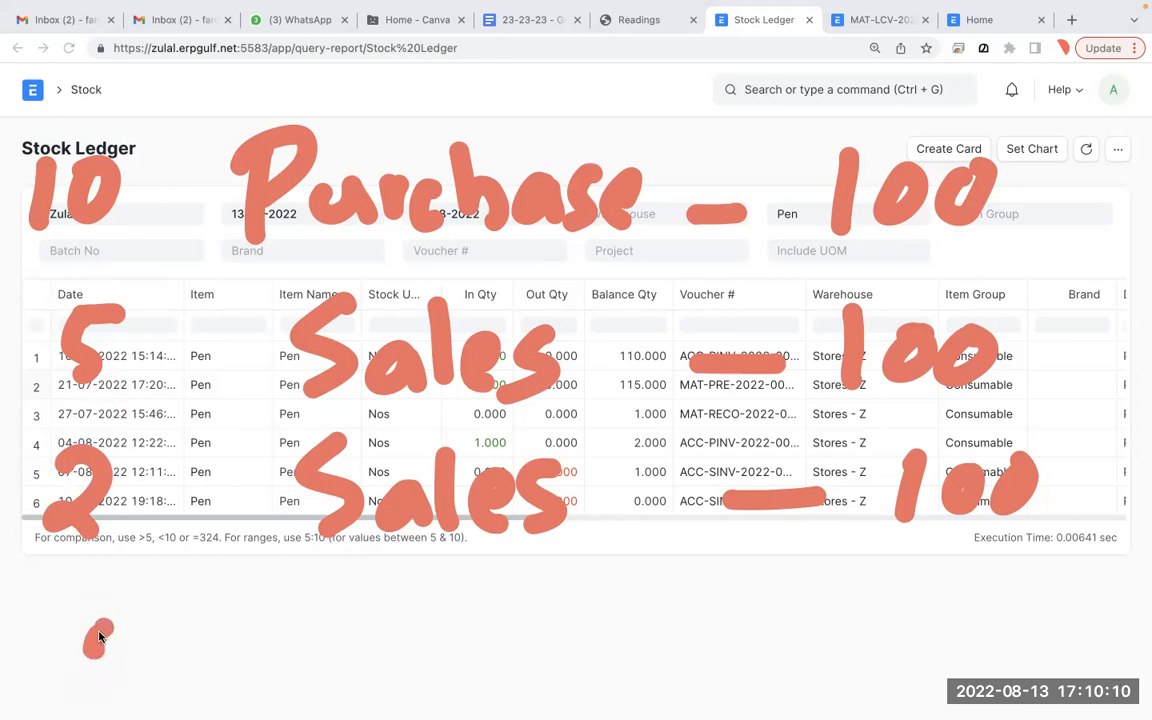
- Write 3 and 100 below the table, and 120 beside both sales lines
drag(92, 622, 90, 698)
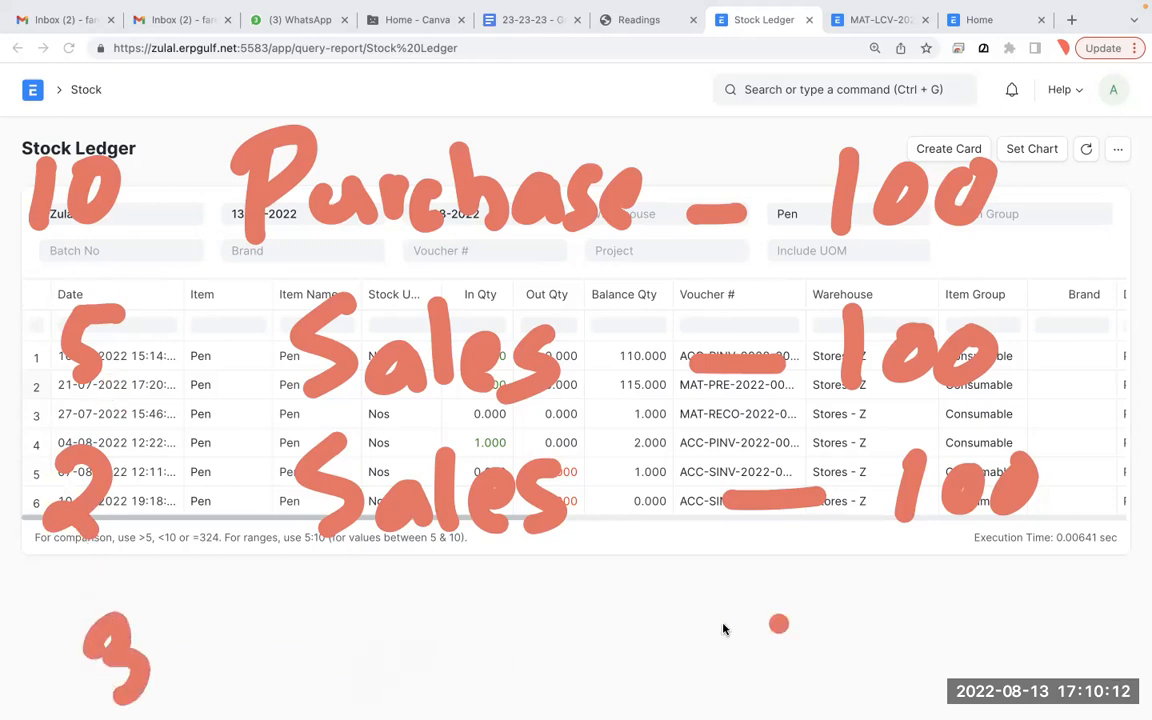
drag(940, 622, 918, 684)
mouse_move(1000, 630)
mouse_down()
mouse_move(962, 660)
mouse_move(1005, 632)
mouse_move(1035, 673)
mouse_move(1032, 622)
mouse_up()
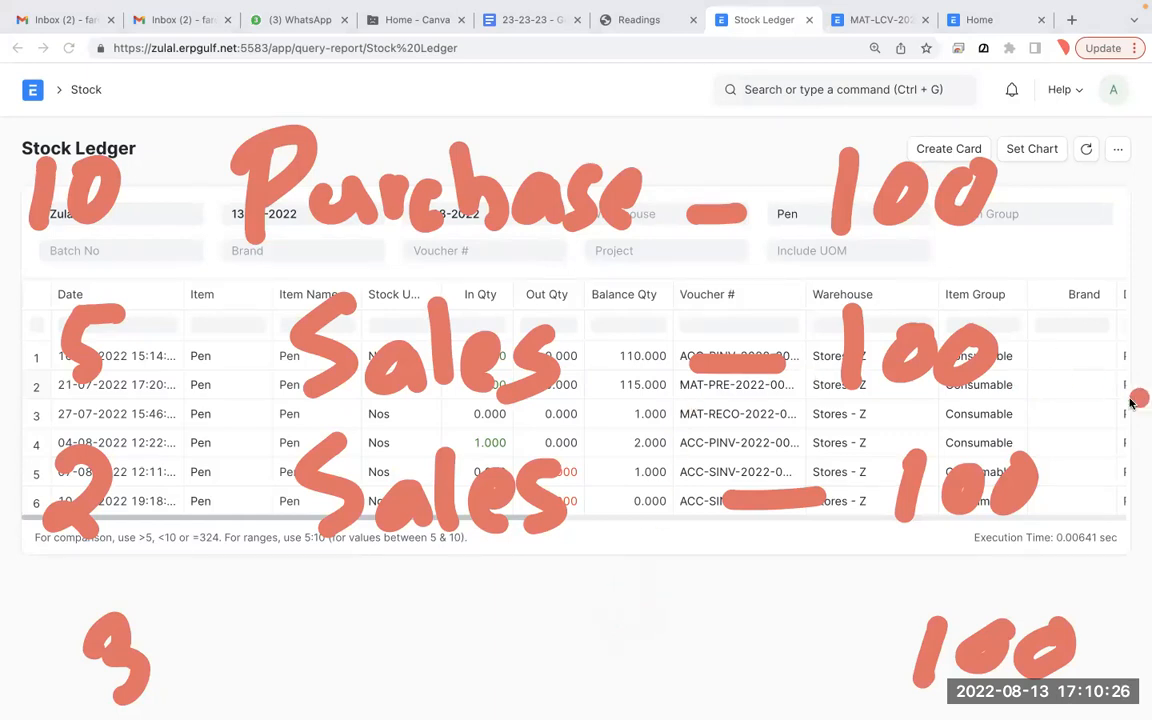
drag(1092, 318, 1094, 365)
drag(1106, 322, 1118, 363)
drag(1138, 318, 1130, 322)
mouse_move(1102, 447)
mouse_down()
mouse_move(1098, 490)
mouse_move(1148, 494)
mouse_up()
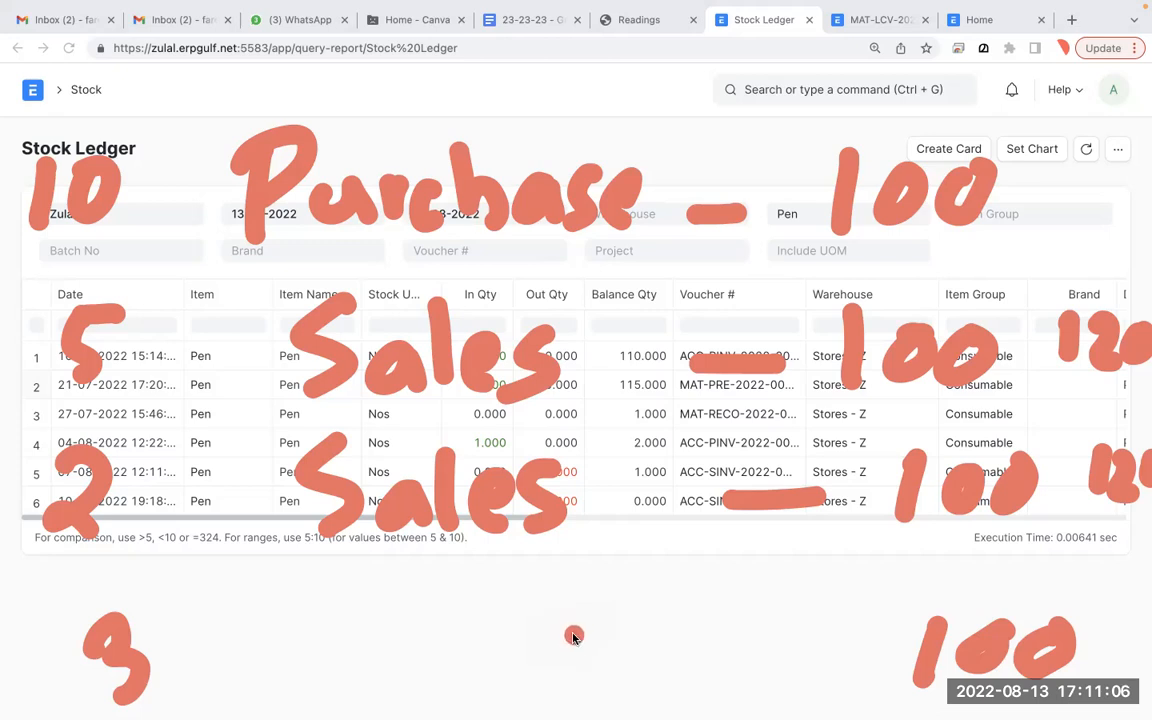
- Handwrite 1000 below the table and add short notes near Purchase and 1000
drag(572, 636, 565, 689)
drag(615, 654, 695, 655)
drag(600, 684, 601, 692)
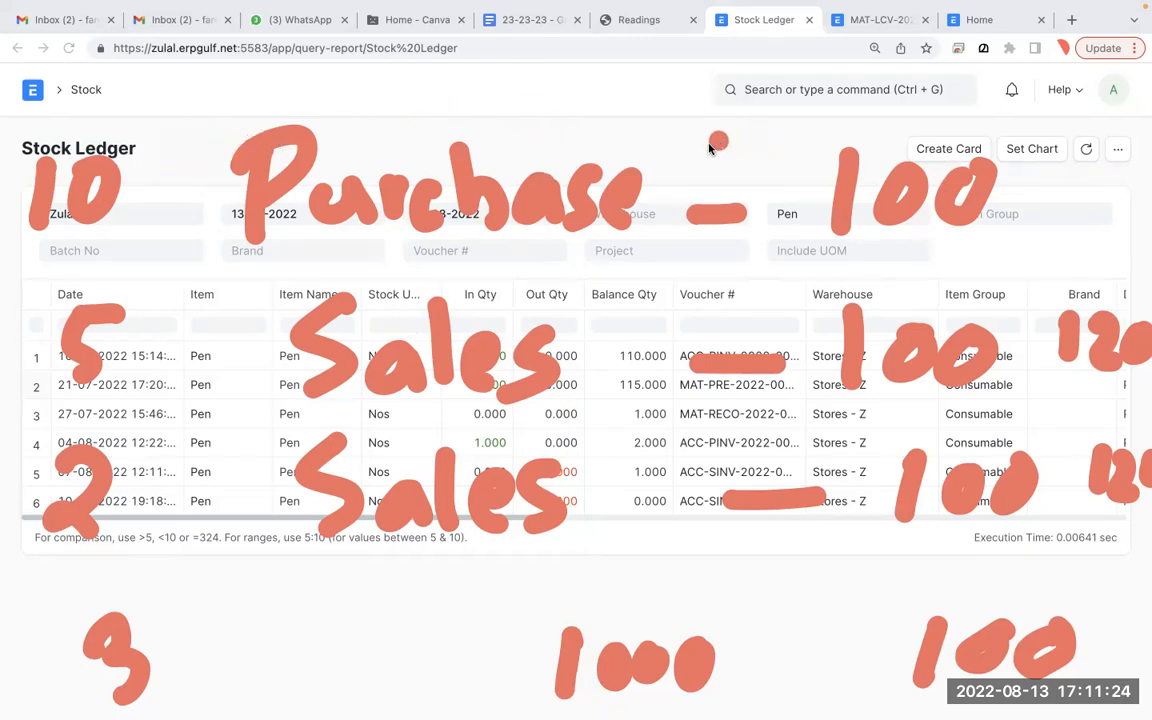
mouse_move(705, 120)
mouse_down()
mouse_move(697, 167)
mouse_move(805, 140)
mouse_up()
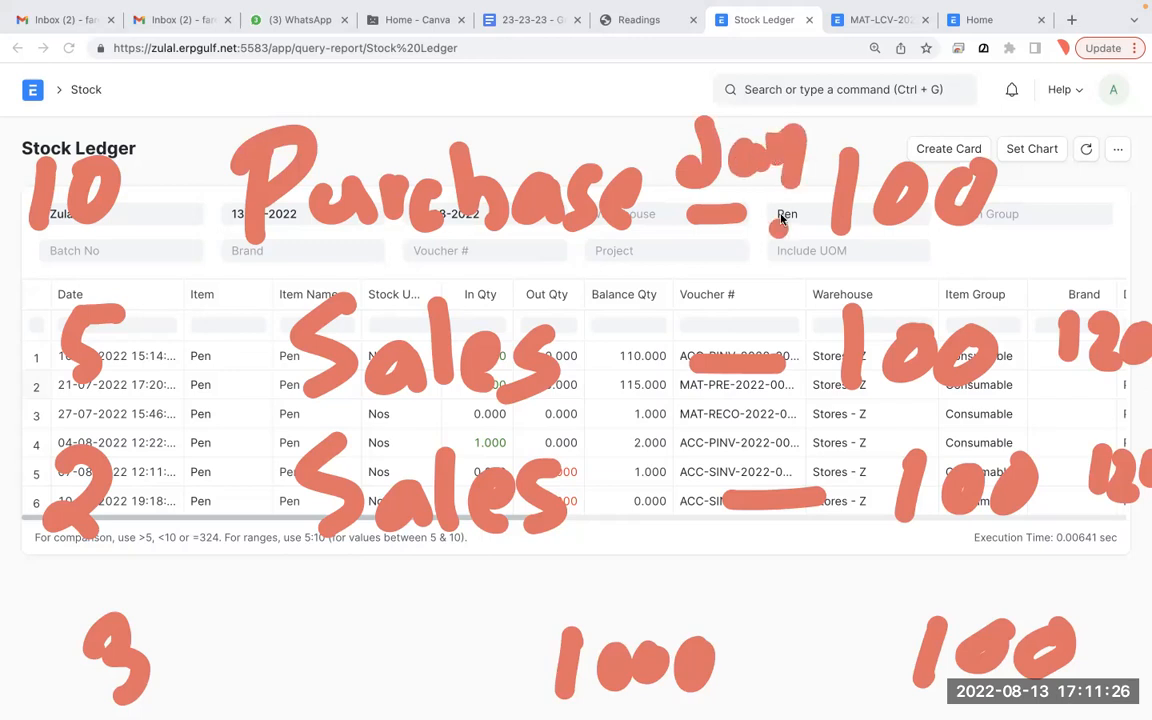
mouse_move(746, 663)
mouse_down()
mouse_move(818, 678)
mouse_move(838, 669)
mouse_up()
click(596, 374)
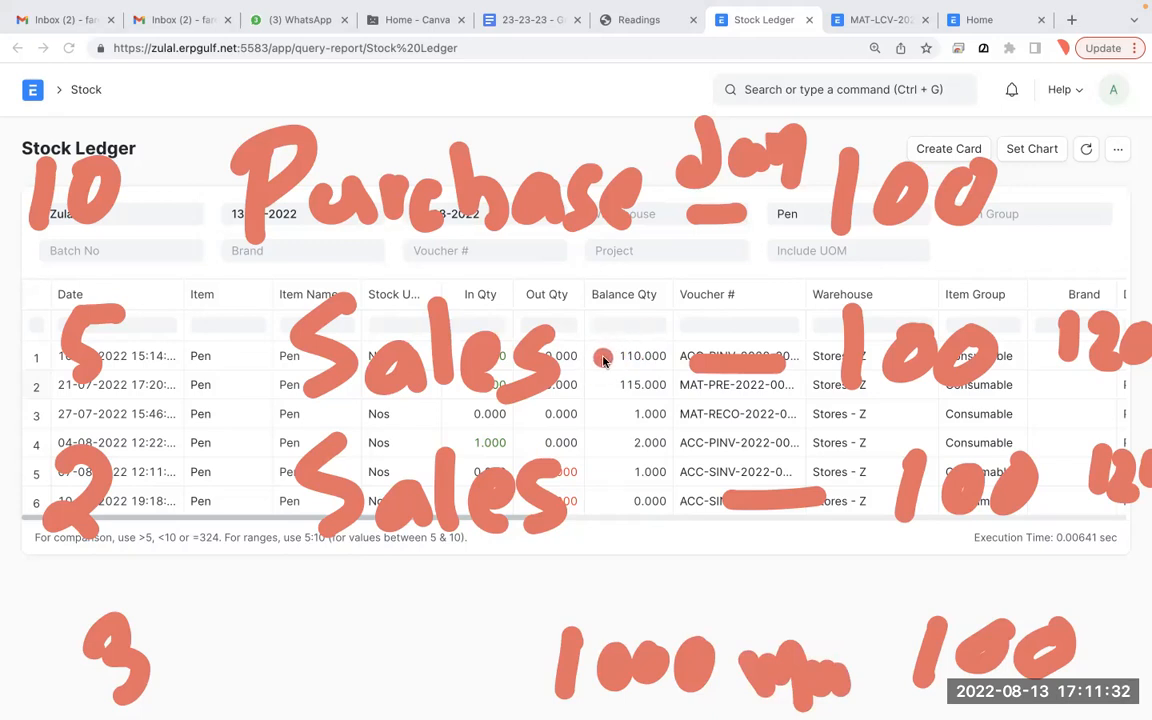
- Circle the first sales price of 100, point out ledger values, then clear all notes
key(Escape)
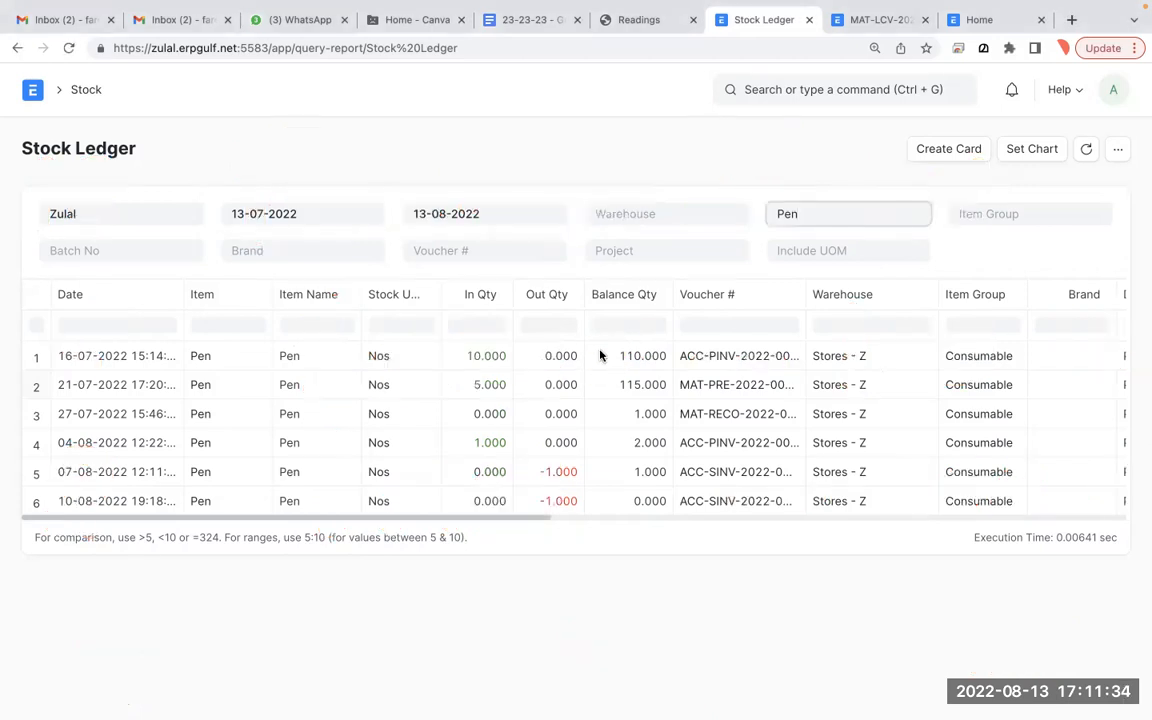
key(alt+Tab)
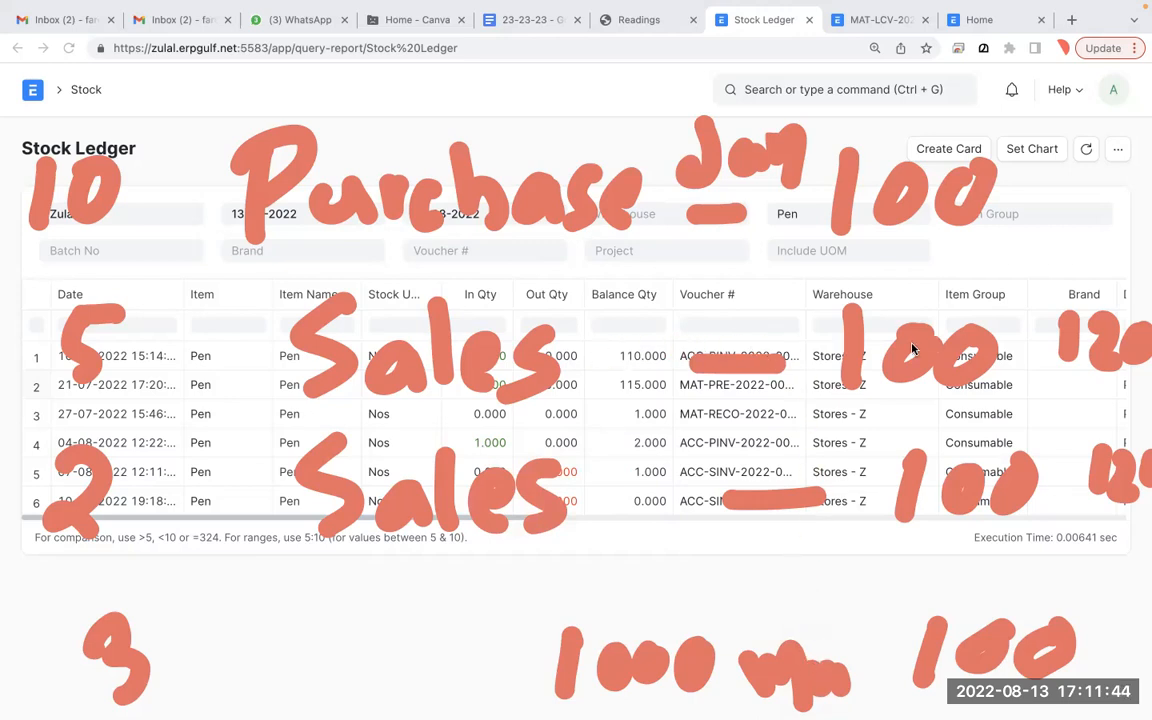
mouse_move(1000, 284)
mouse_down()
mouse_move(826, 297)
mouse_move(892, 411)
mouse_move(1044, 568)
mouse_move(930, 395)
mouse_up()
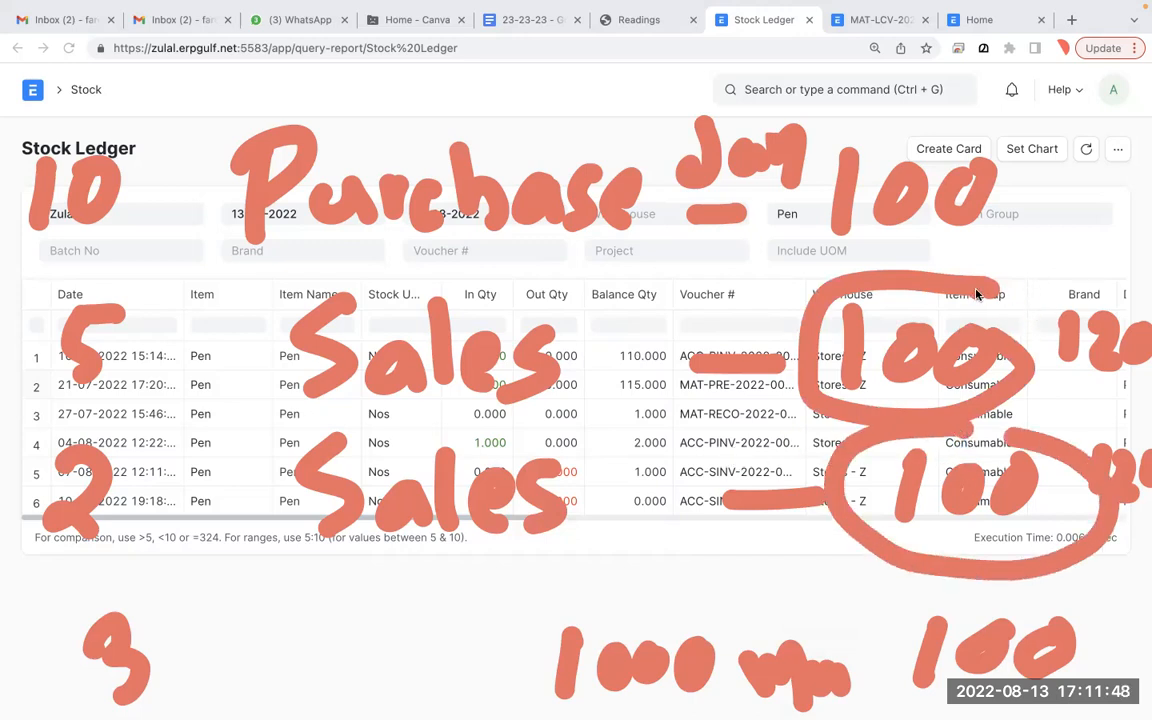
drag(977, 295, 940, 404)
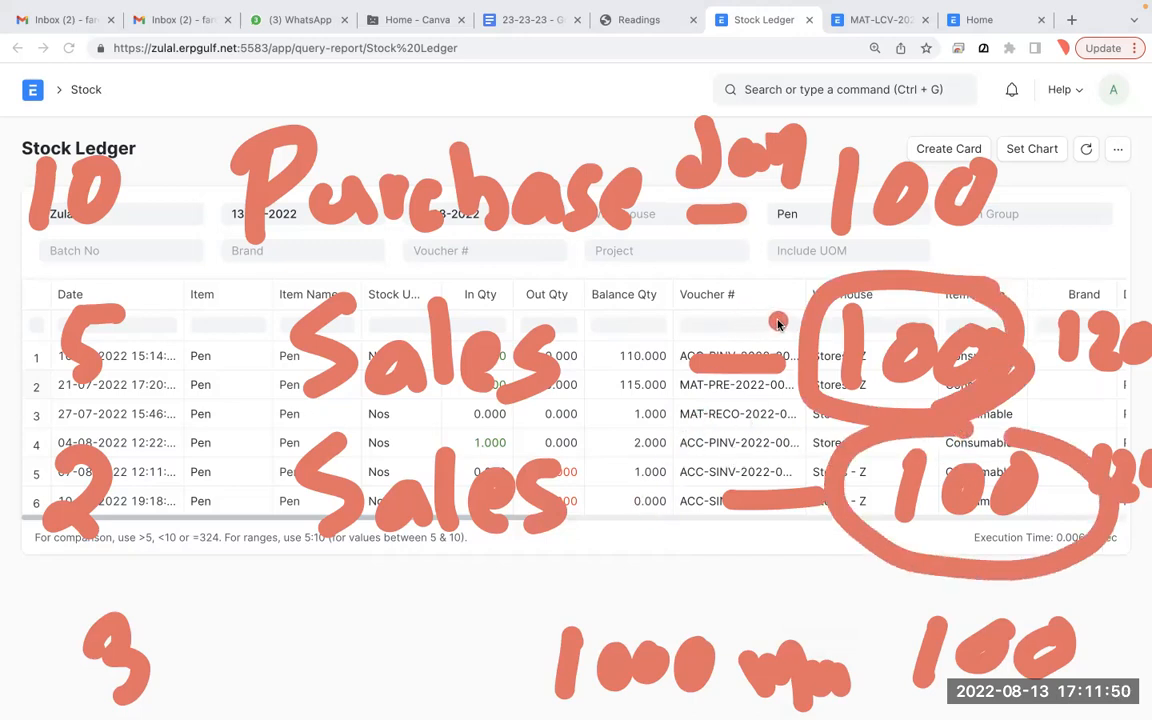
click(742, 388)
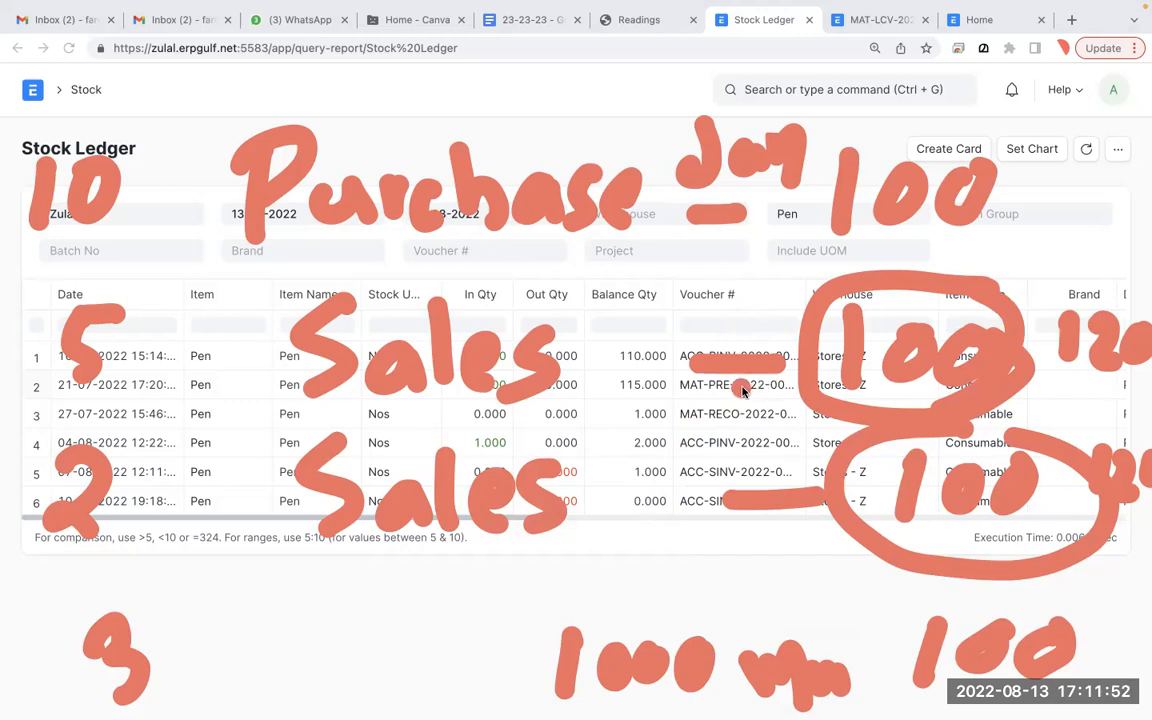
click(470, 238)
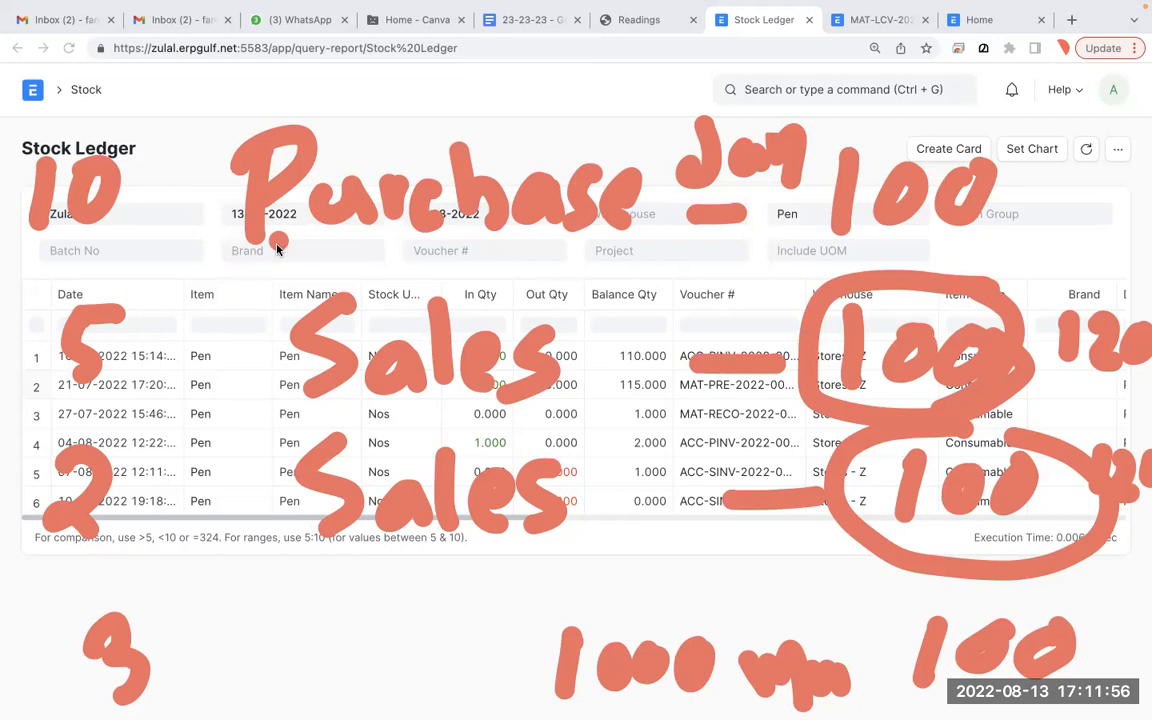
click(619, 358)
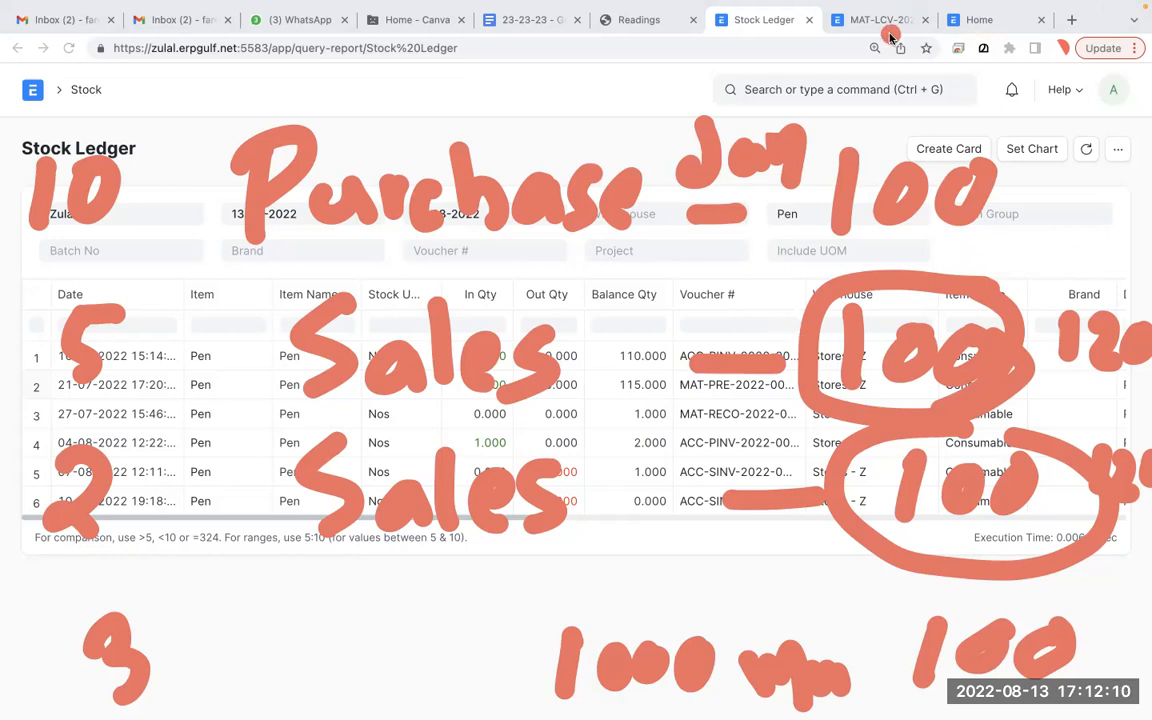
key(Escape)
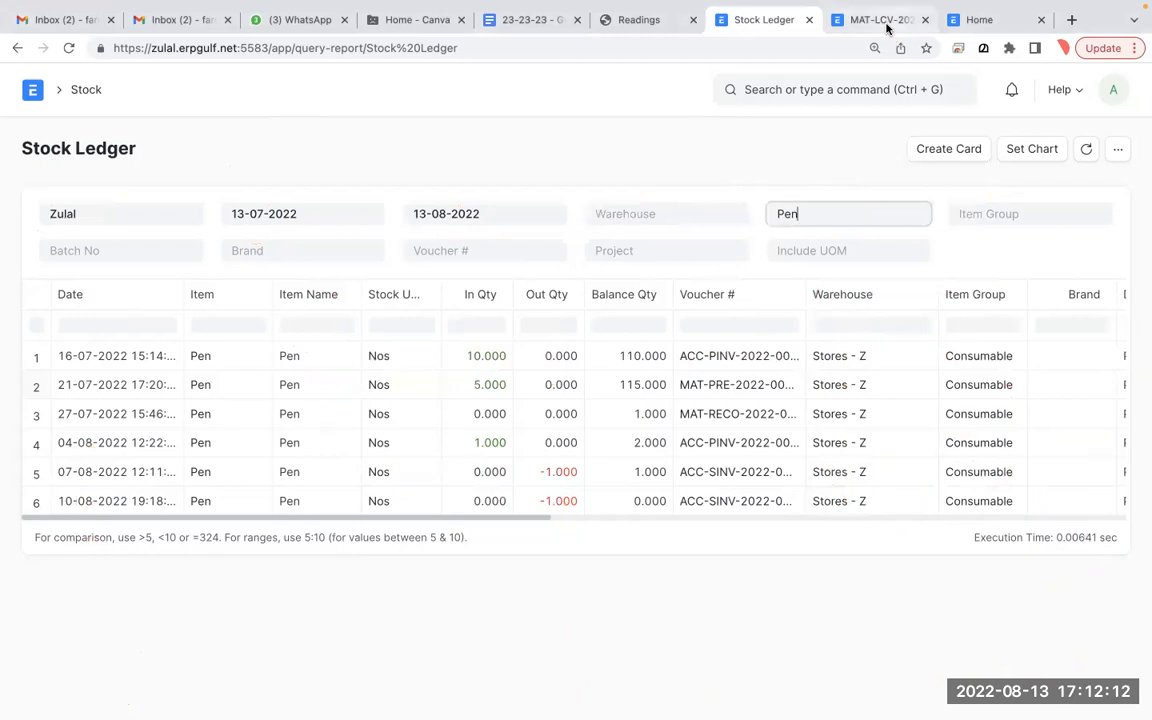
- Search 'sales inv' and open paid invoice ACC-SINV-2022-00023 from the Sales Invoice list
click(886, 28)
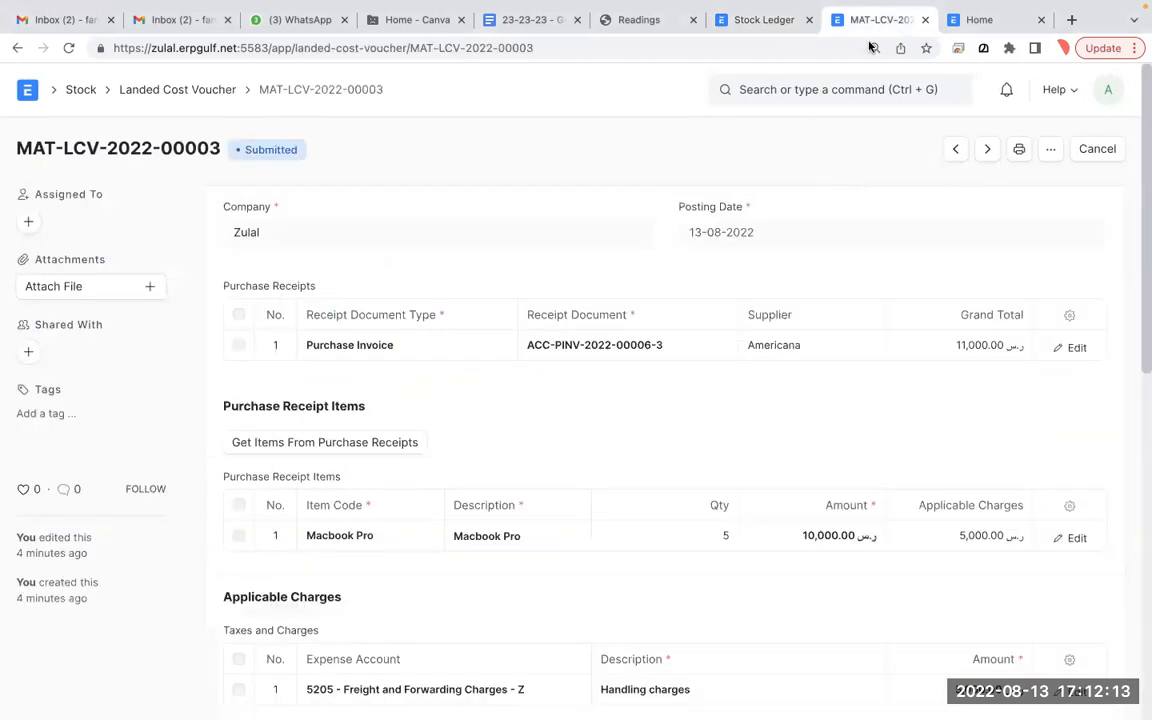
click(810, 96)
text(sales inv)
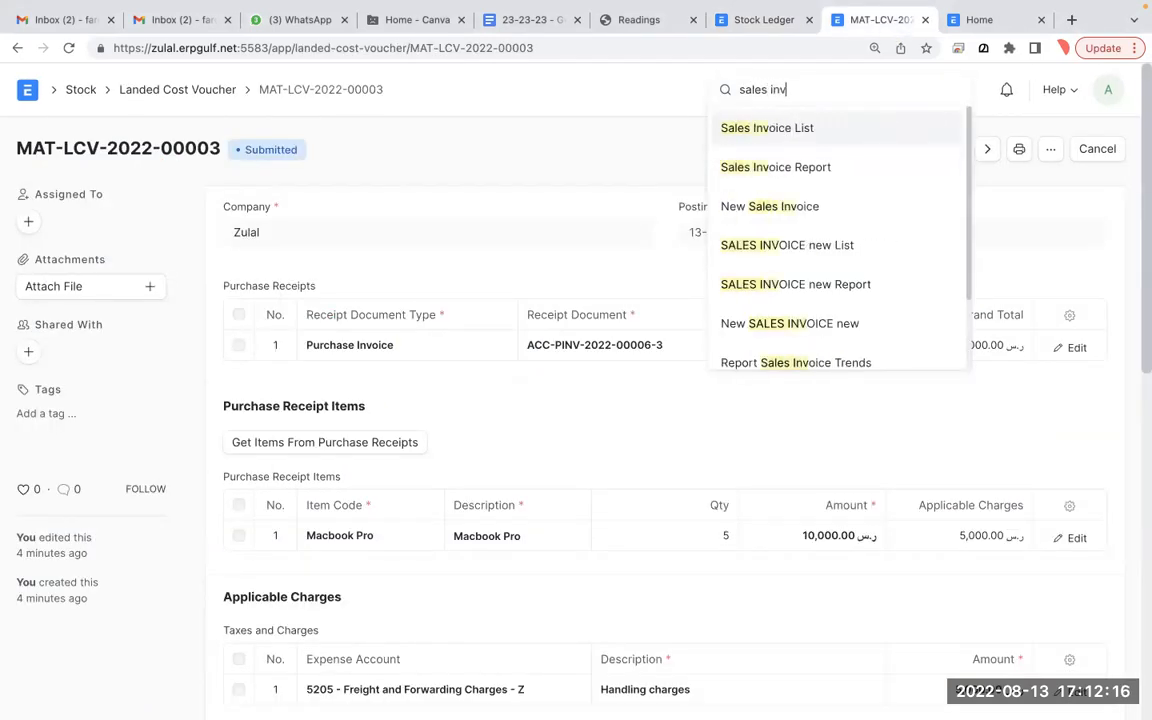
click(803, 134)
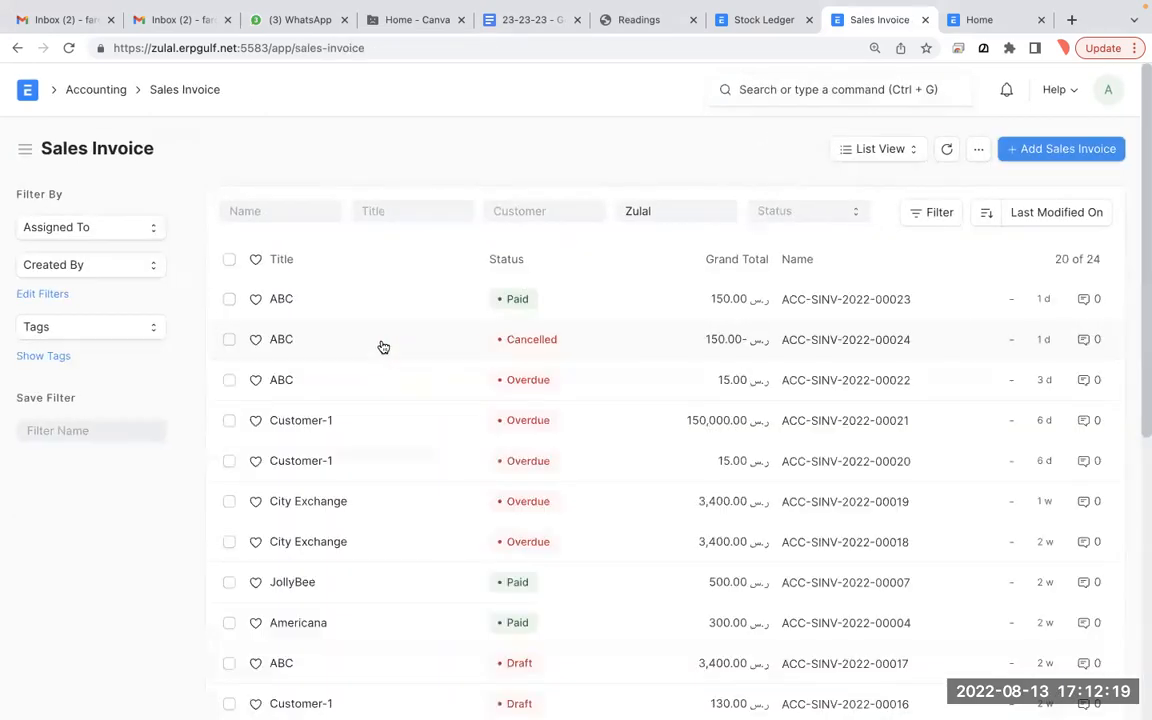
click(274, 302)
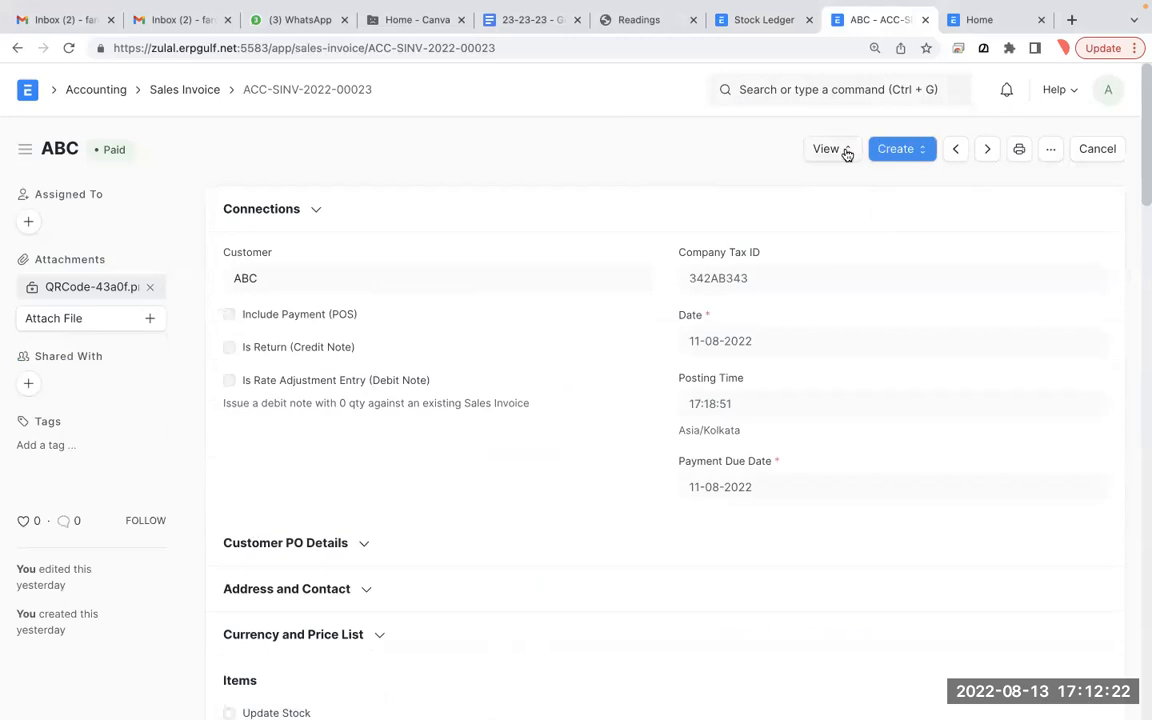
- View ACC-SINV-2022-00023's accounting ledger, then return to the Sales Invoice list
click(846, 150)
click(854, 193)
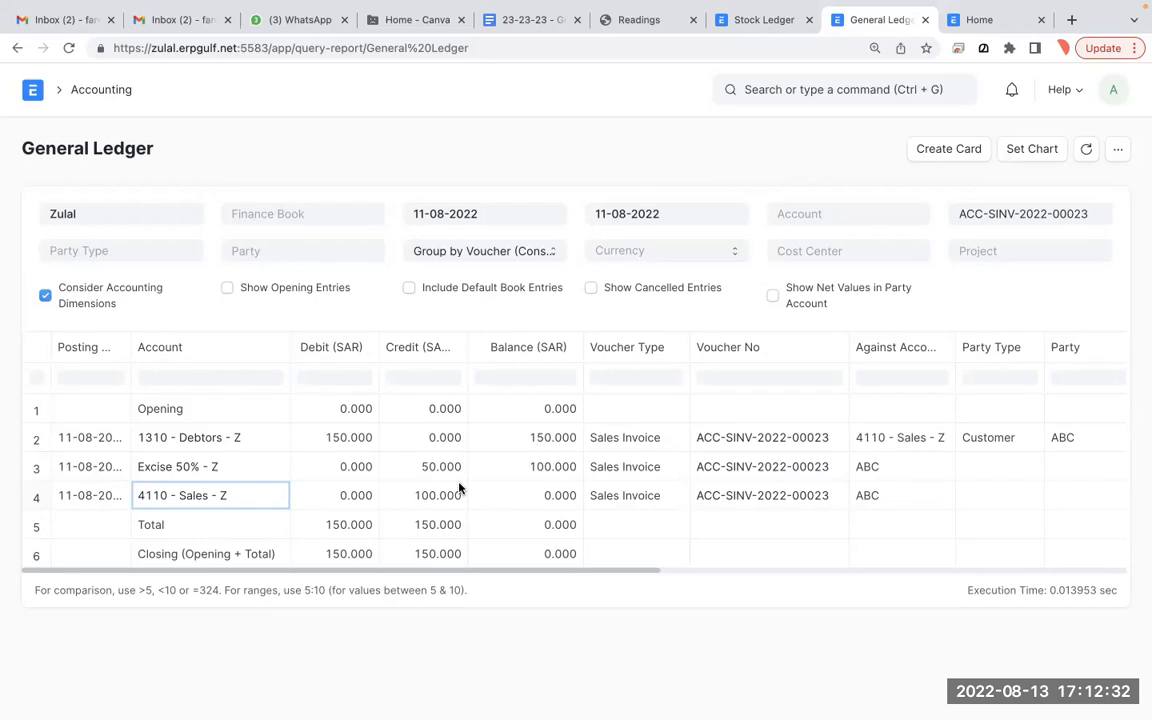
click(14, 50)
scroll(548, 468, down, 5)
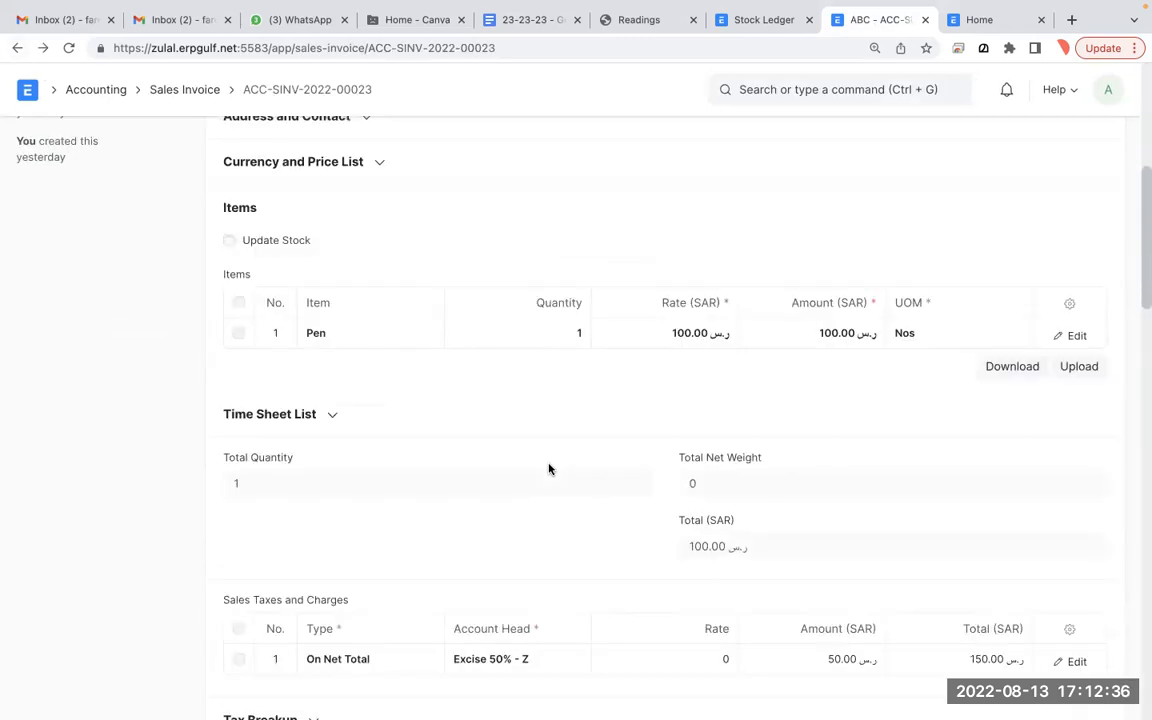
scroll(548, 468, up, 5)
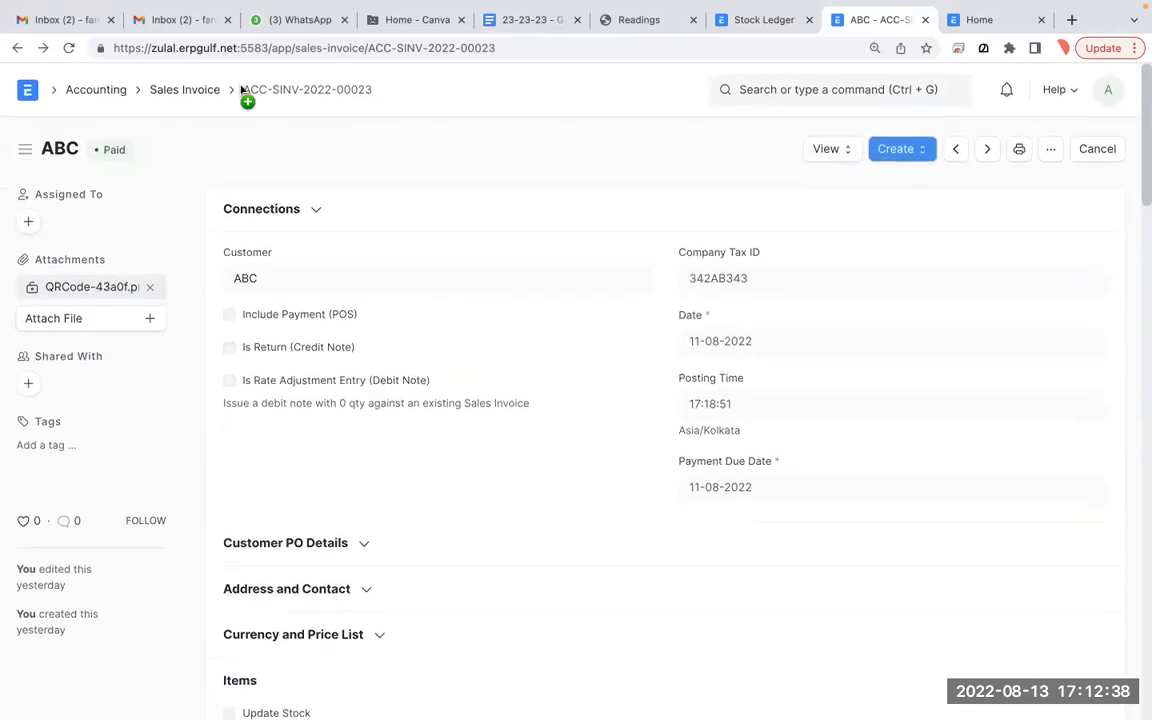
click(183, 91)
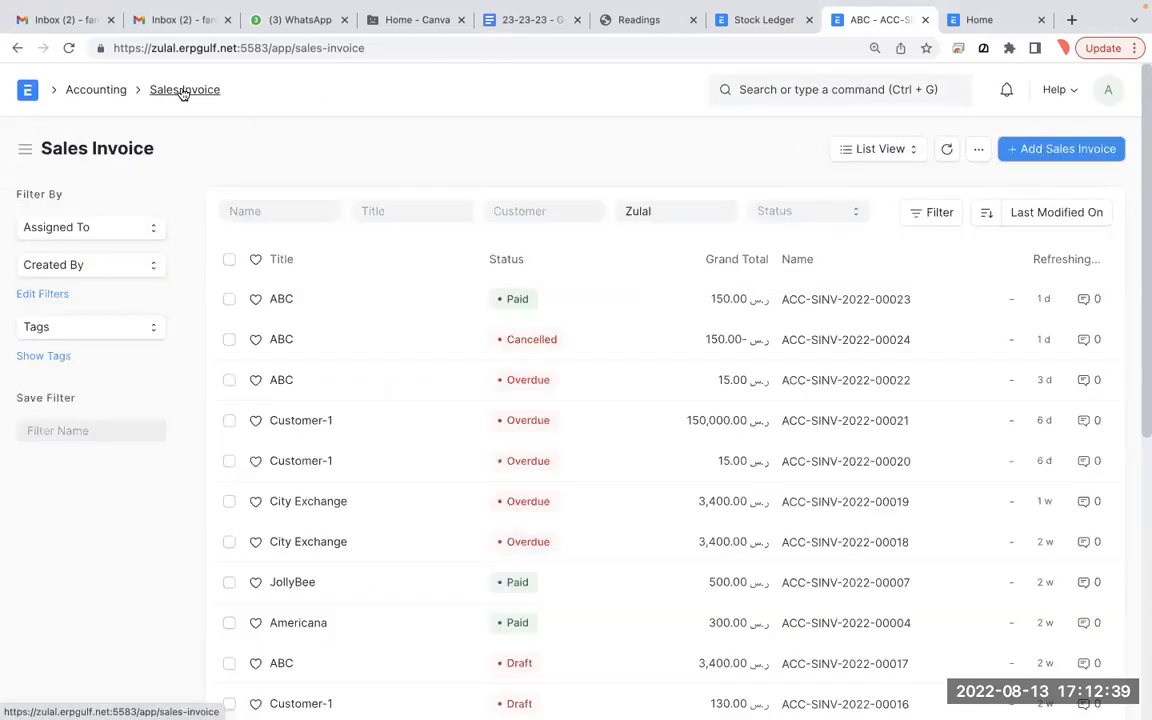
- Start a new sales invoice for customer ABC with one Macbook Pro at rate 2,000.00
click(1038, 158)
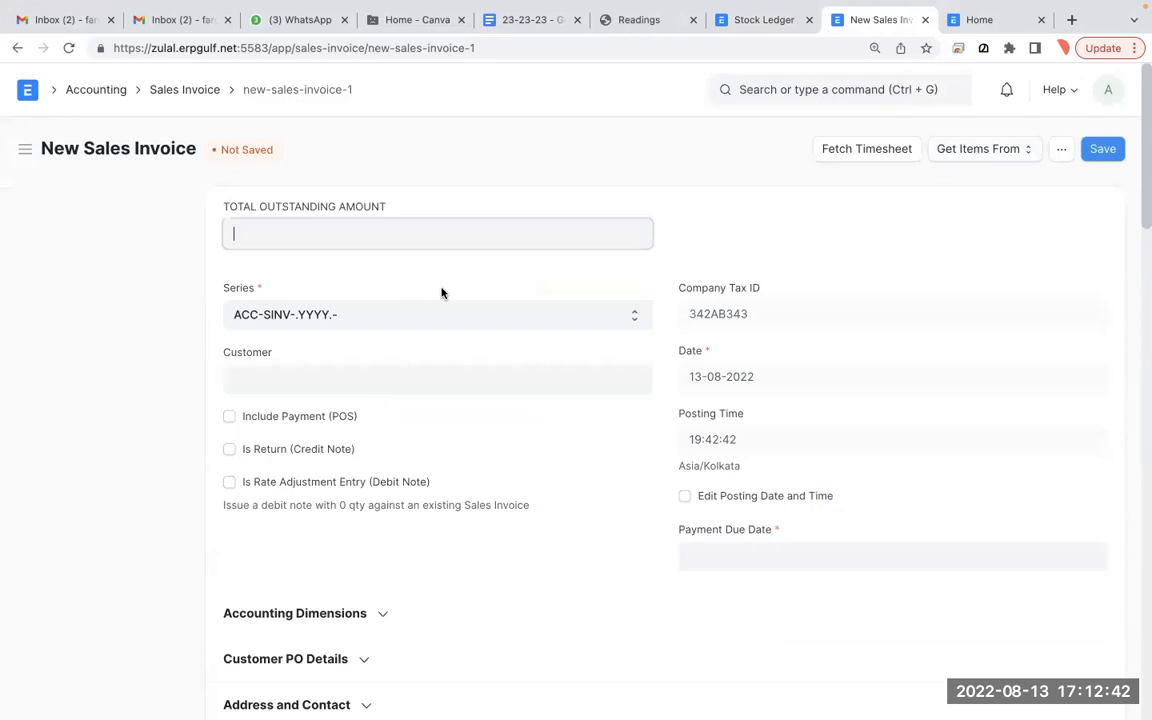
click(440, 389)
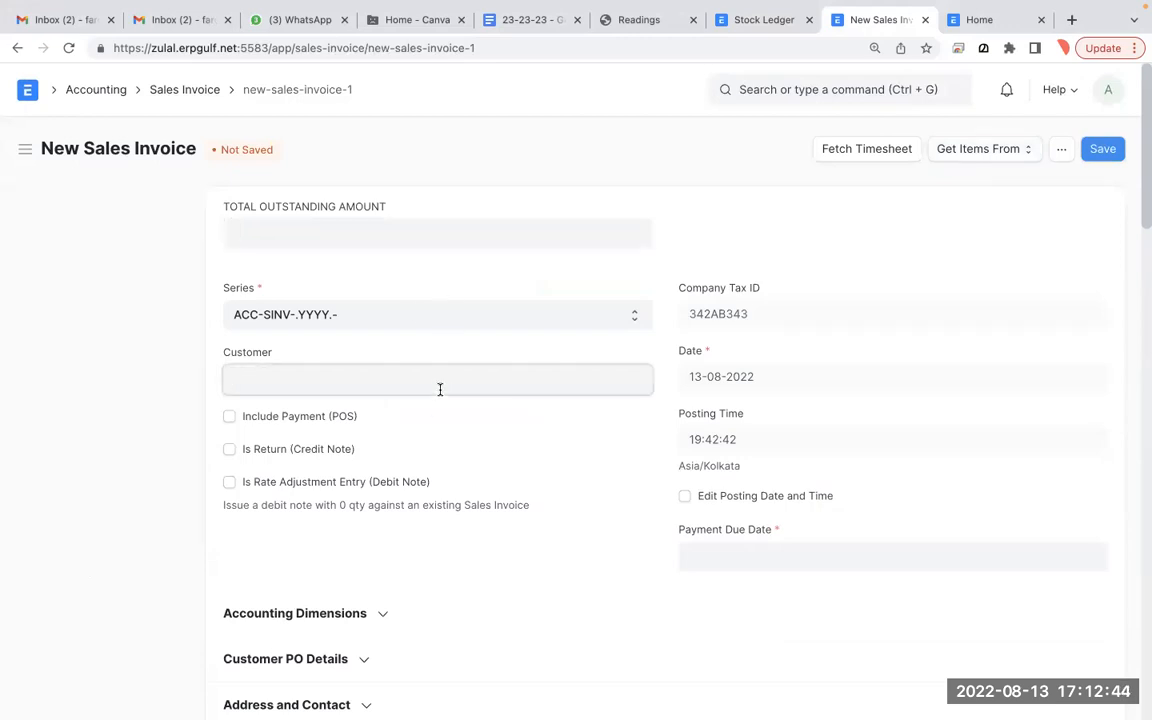
click(429, 499)
scroll(429, 501, down, 5)
scroll(429, 501, down, 2)
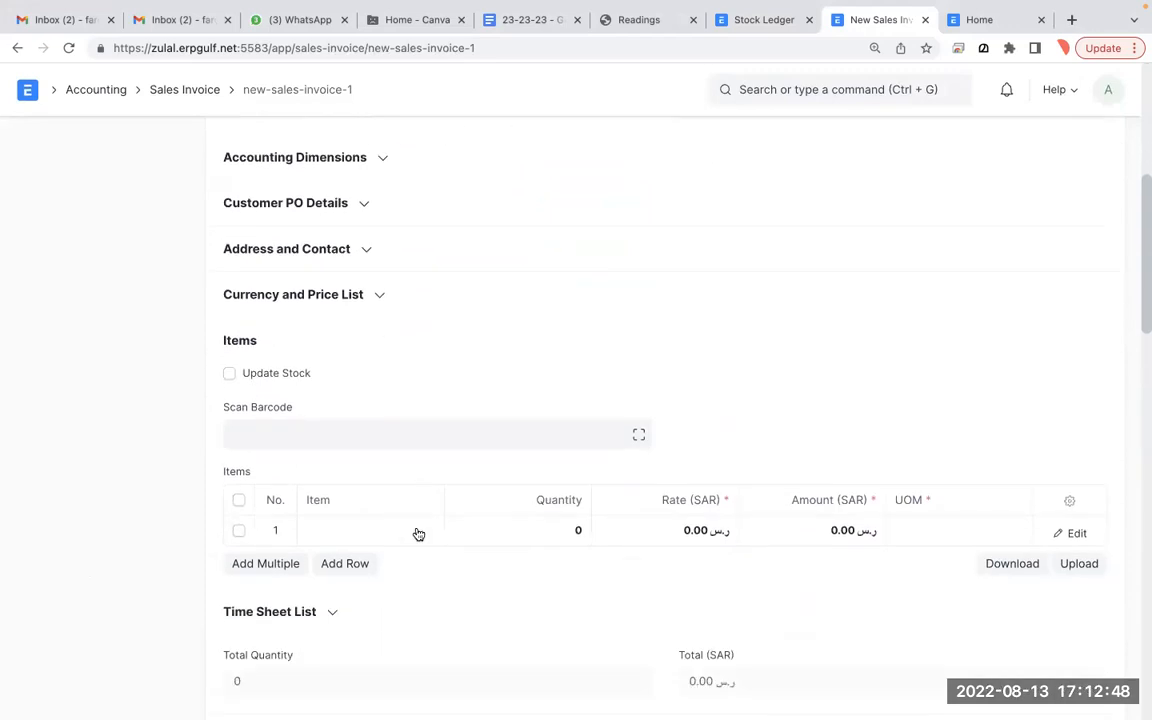
click(419, 533)
text(mac)
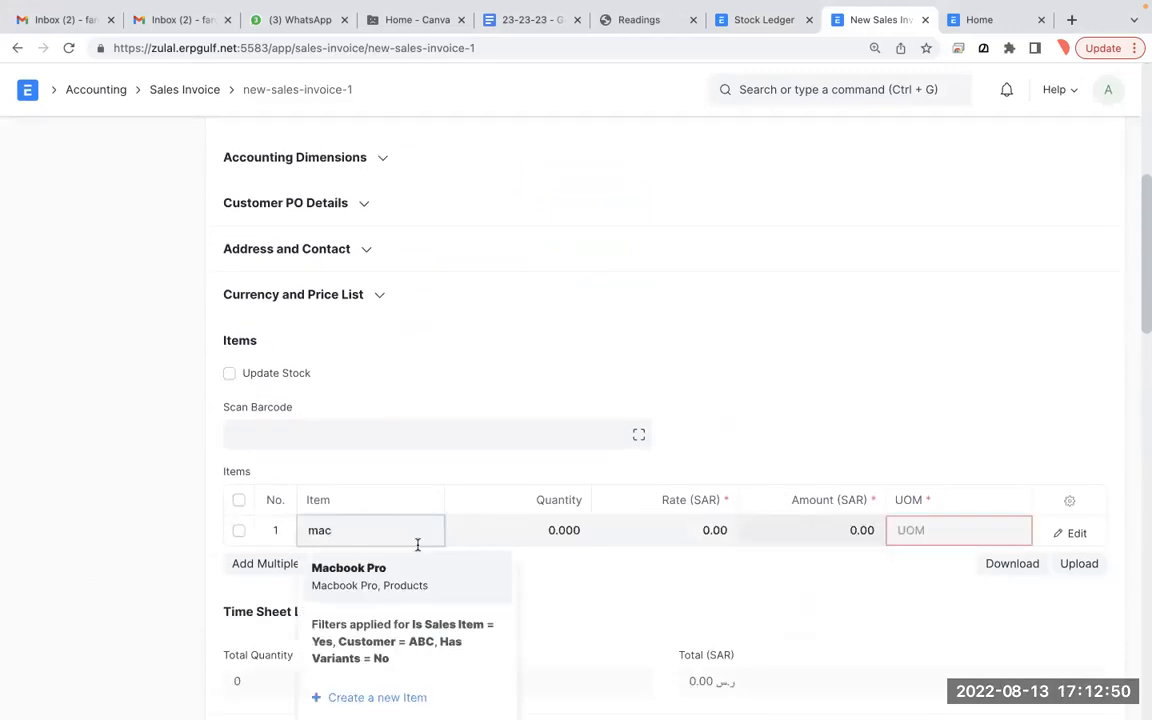
click(418, 578)
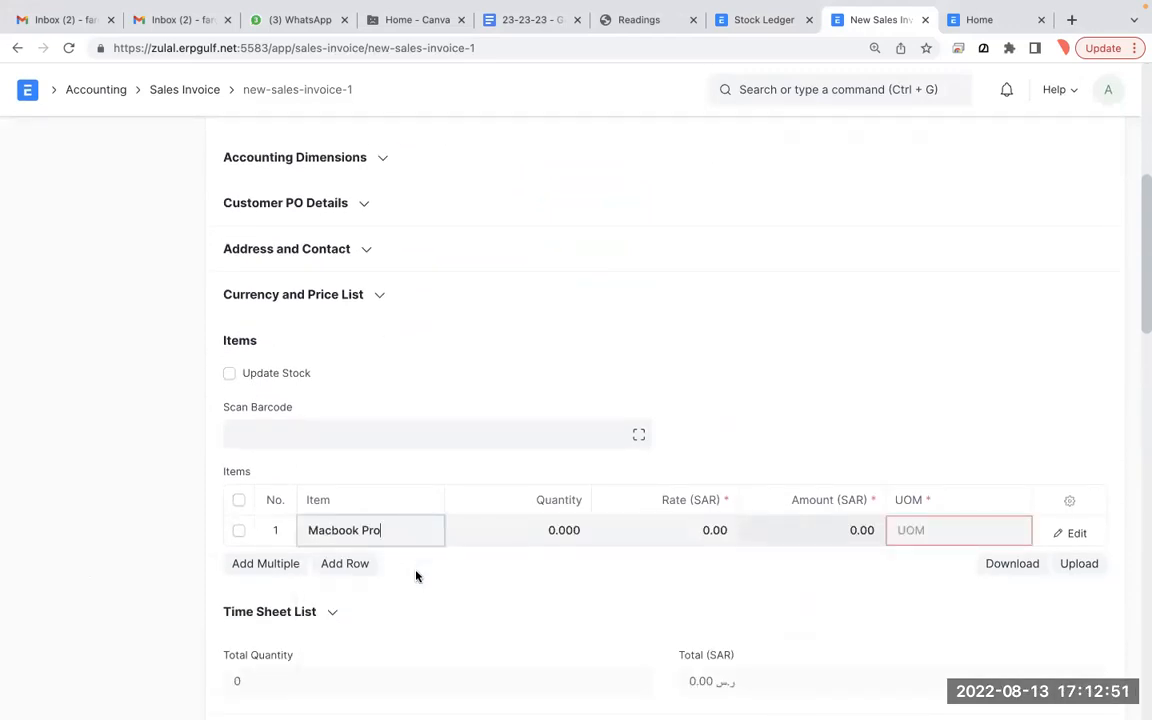
click(648, 537)
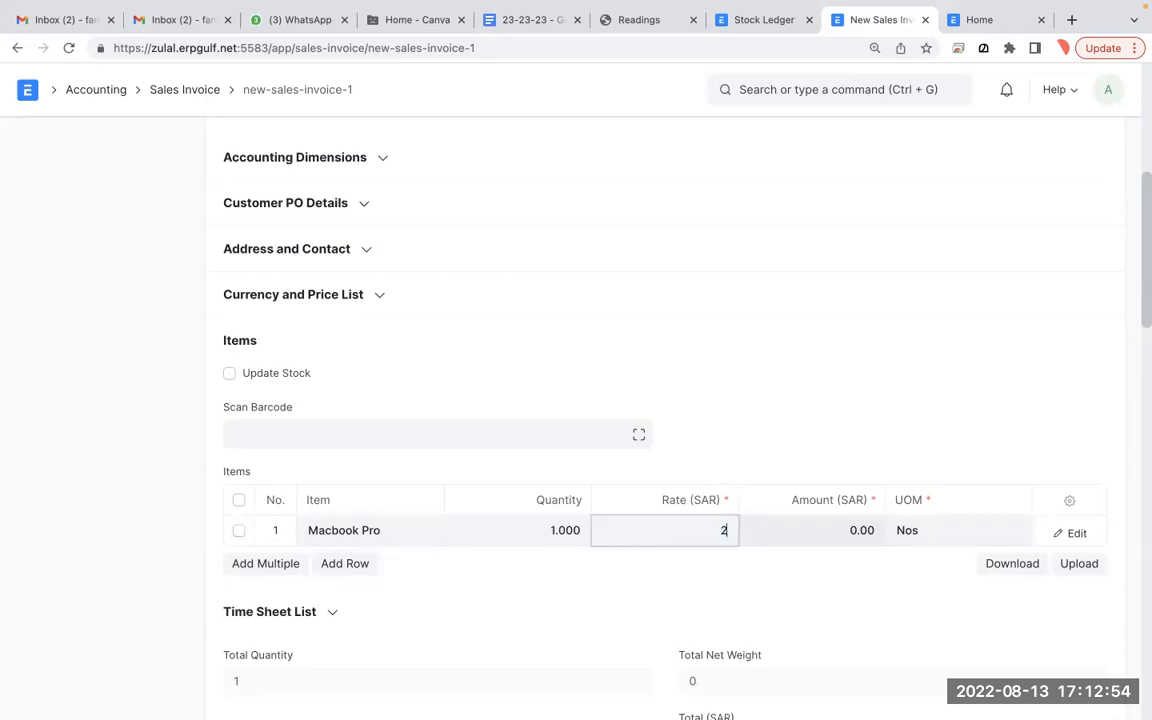
key(Tab)
- Save the invoice as a draft, then cancel the first submit prompt
scroll(969, 472, down, 6)
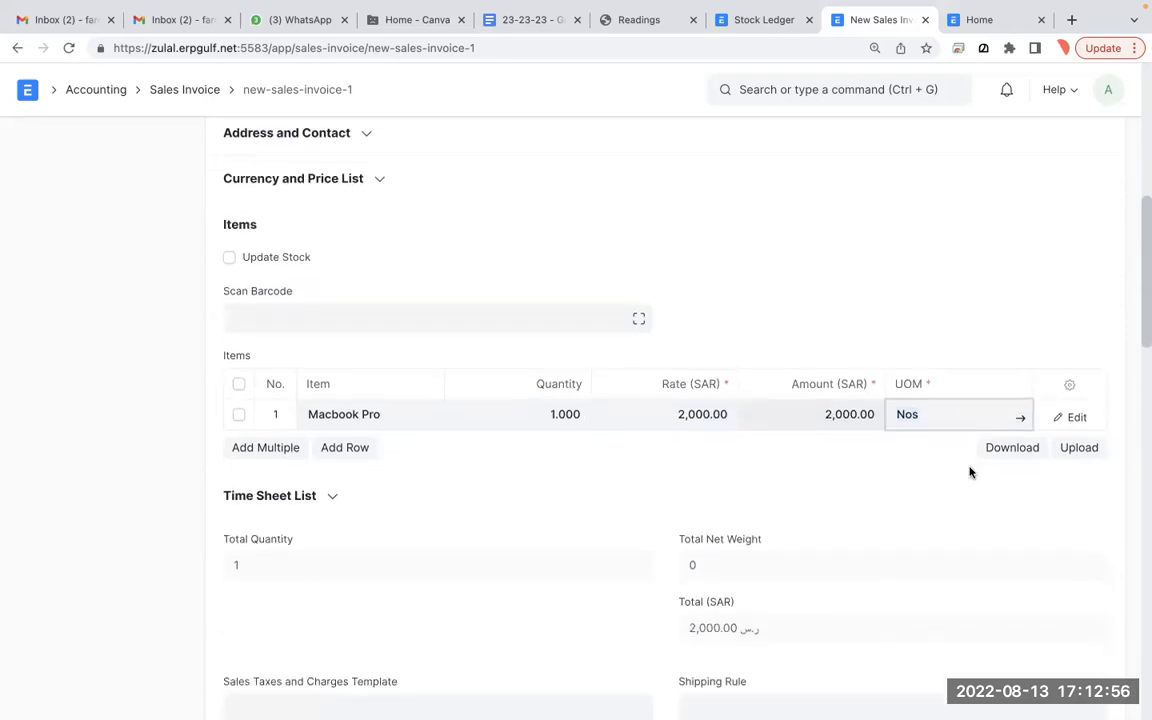
scroll(969, 472, up, 9)
scroll(969, 472, up, 3)
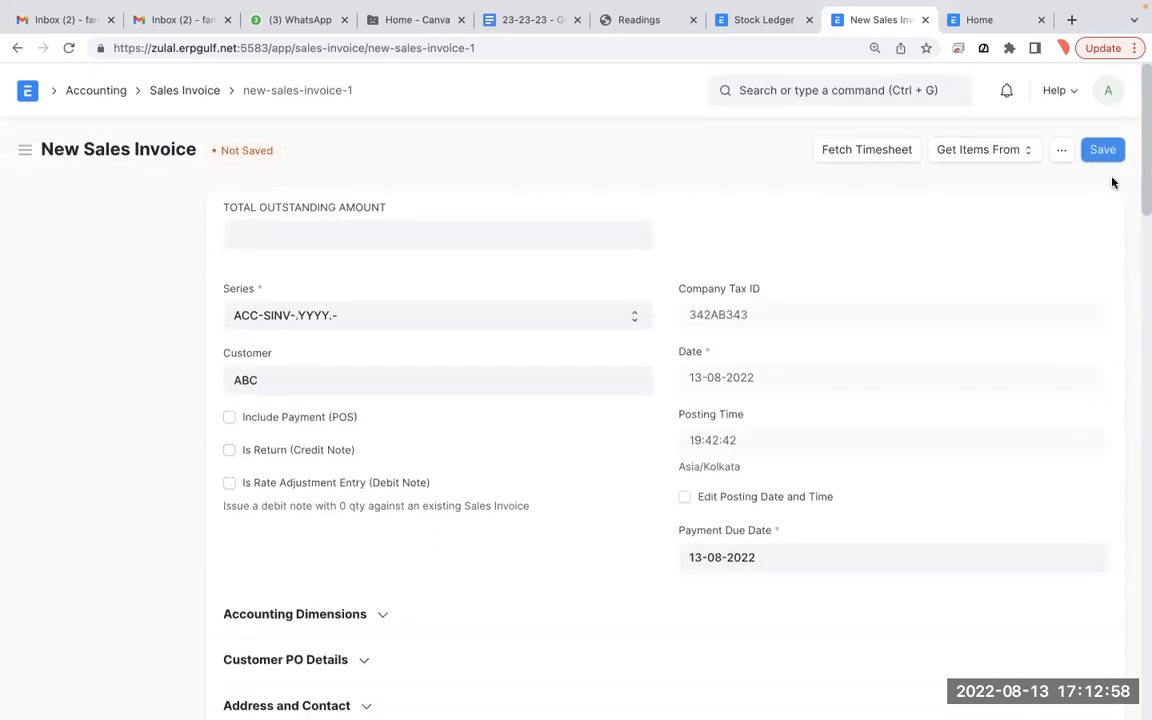
click(1100, 147)
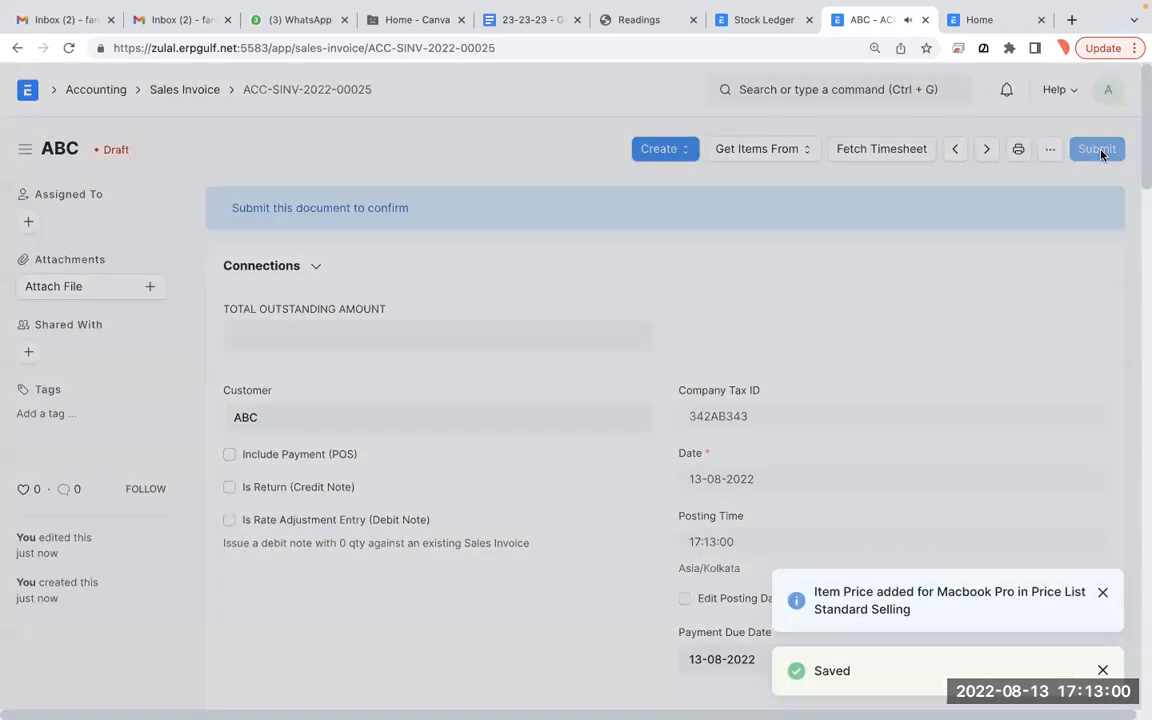
click(1098, 149)
click(741, 205)
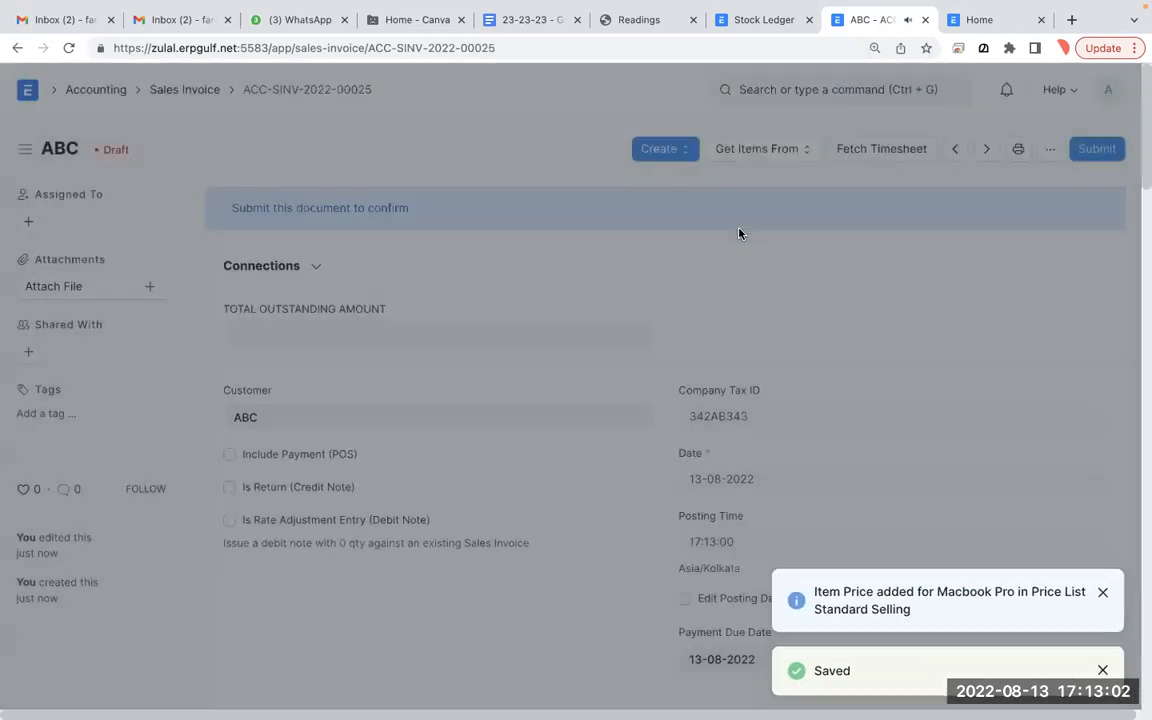
- Turn on Update Stock, re-save, and permanently submit invoice ACC-SINV-2022-00025
scroll(478, 440, down, 4)
scroll(480, 445, down, 3)
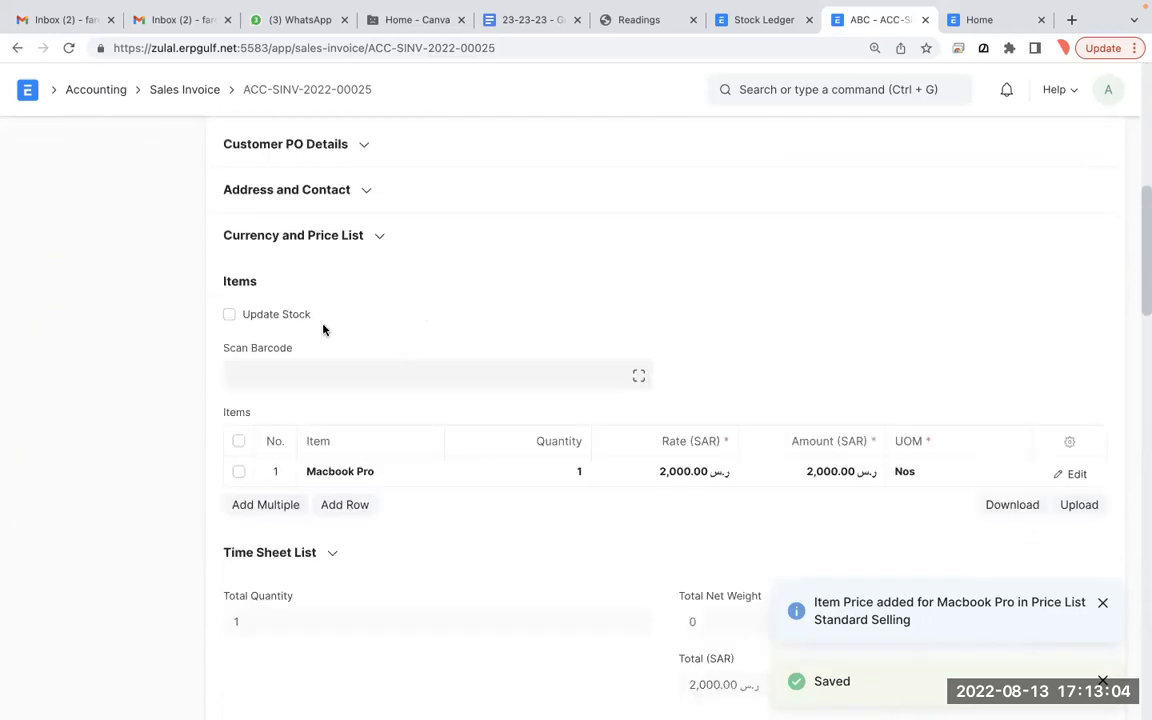
double_click(270, 314)
click(502, 289)
scroll(497, 327, up, 8)
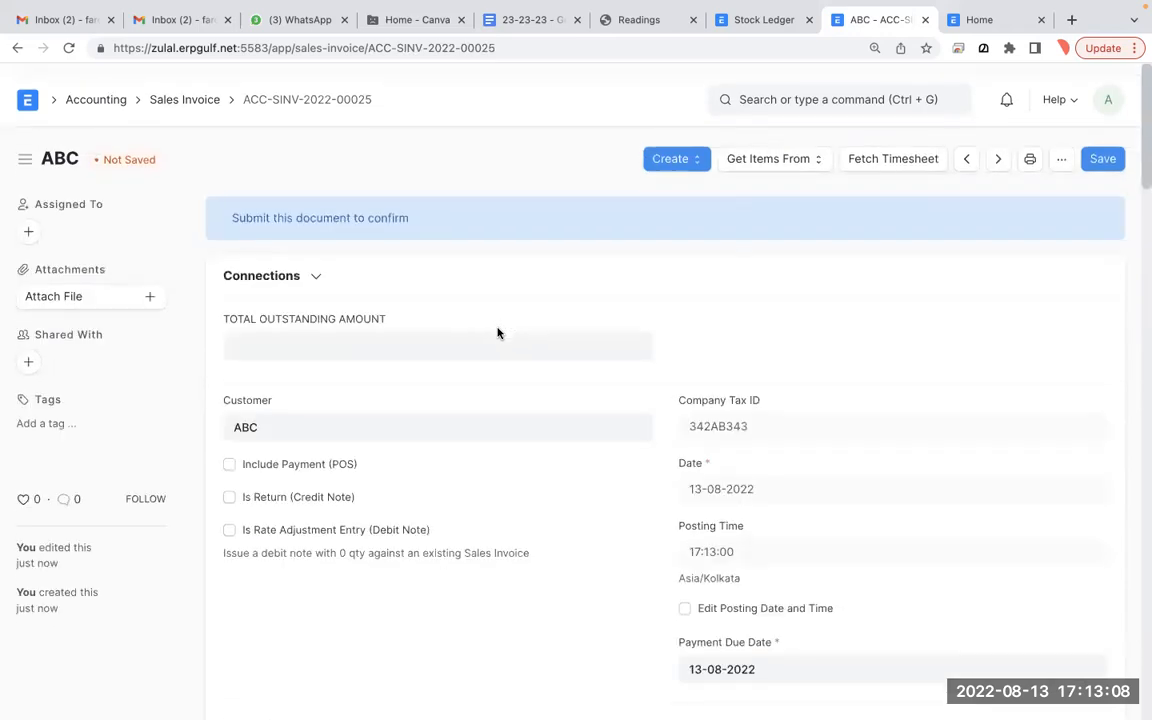
click(1100, 156)
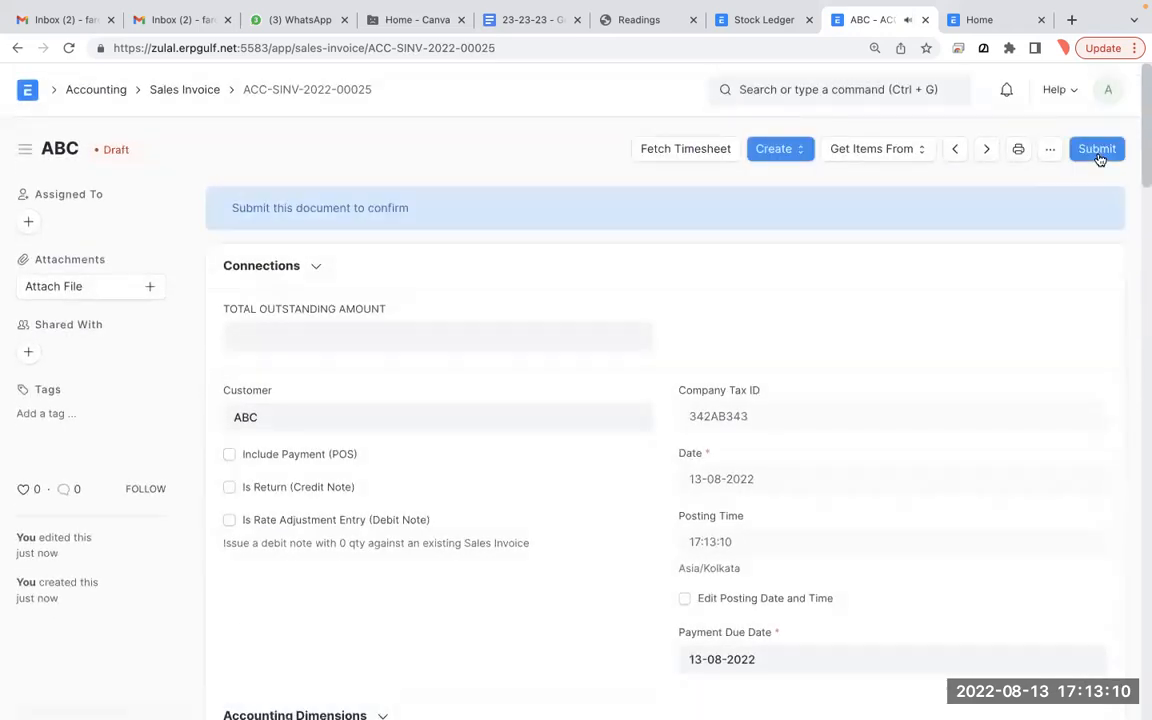
click(1100, 156)
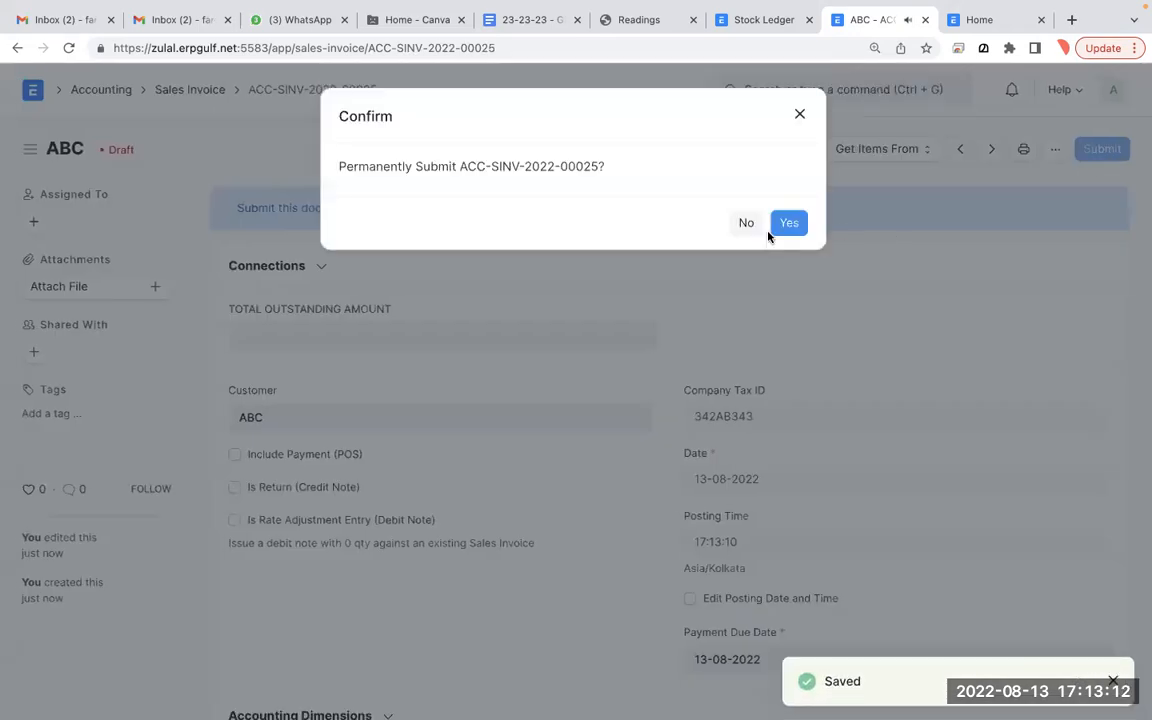
click(784, 224)
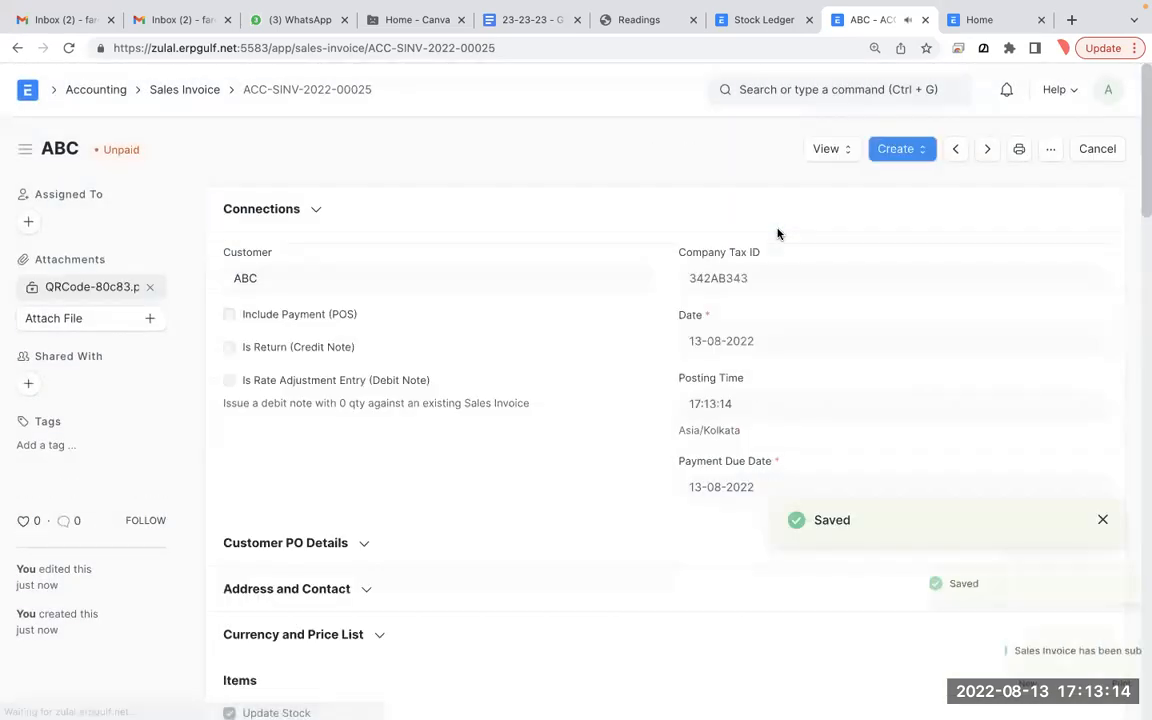
- Open the invoice's accounting ledger and inspect the 1,000.000 Stock In Hand entries
click(837, 149)
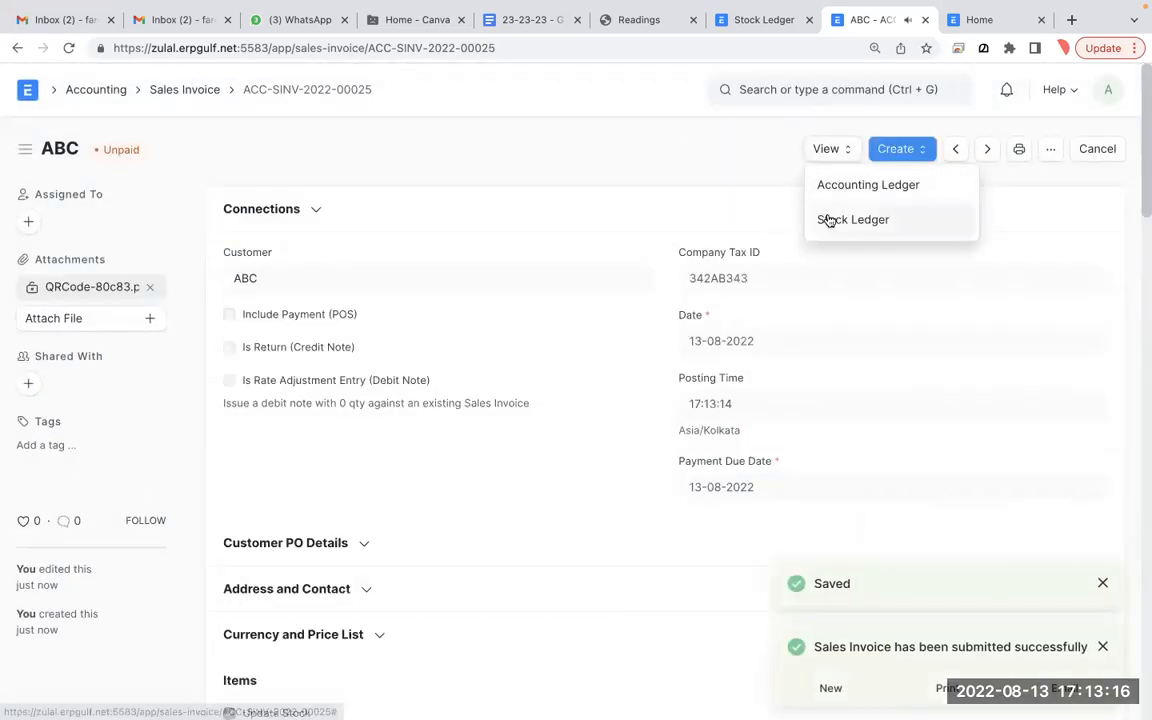
click(838, 177)
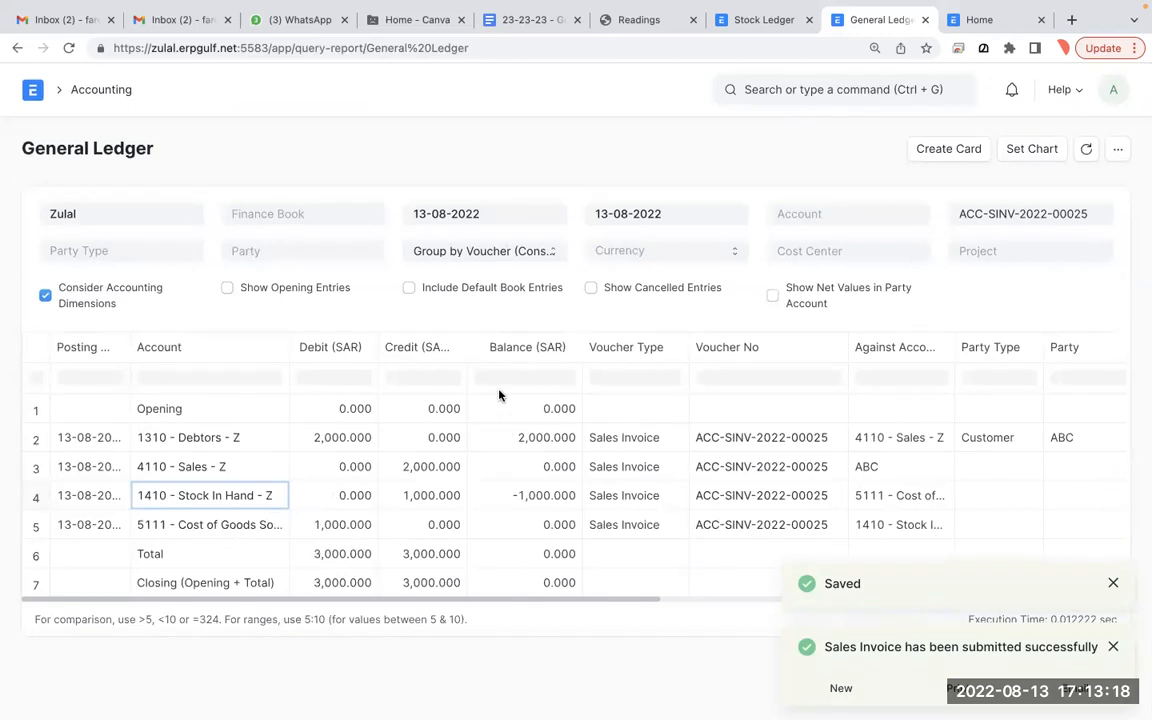
click(340, 495)
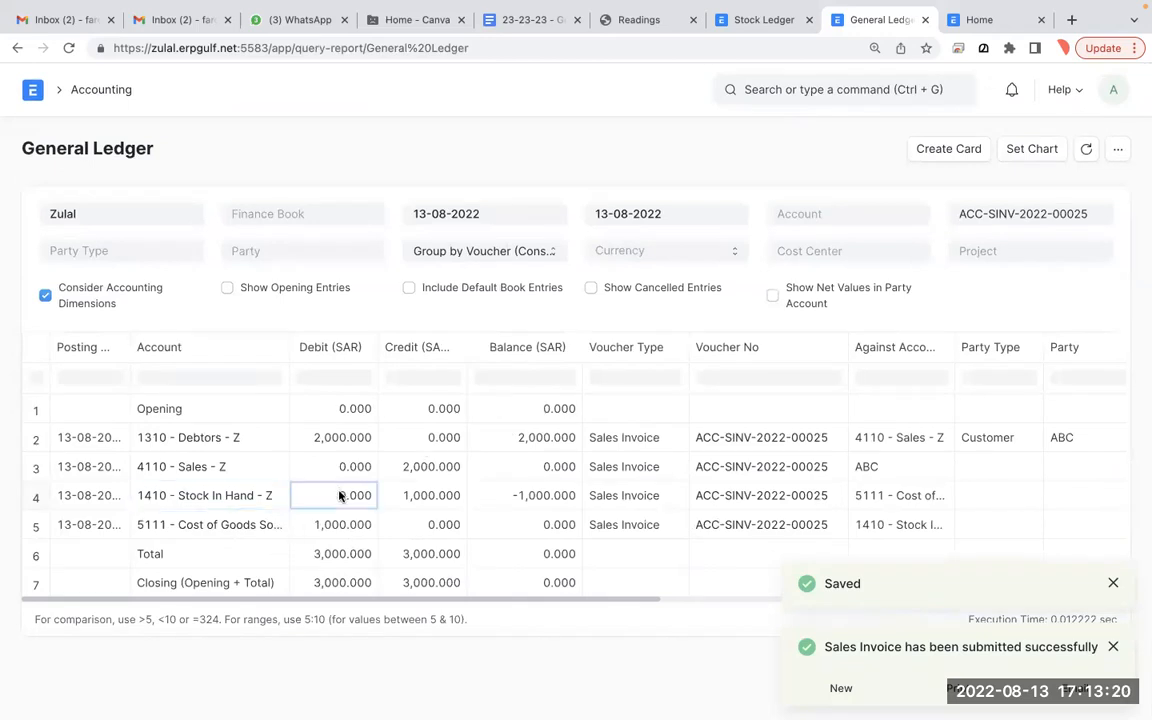
click(443, 504)
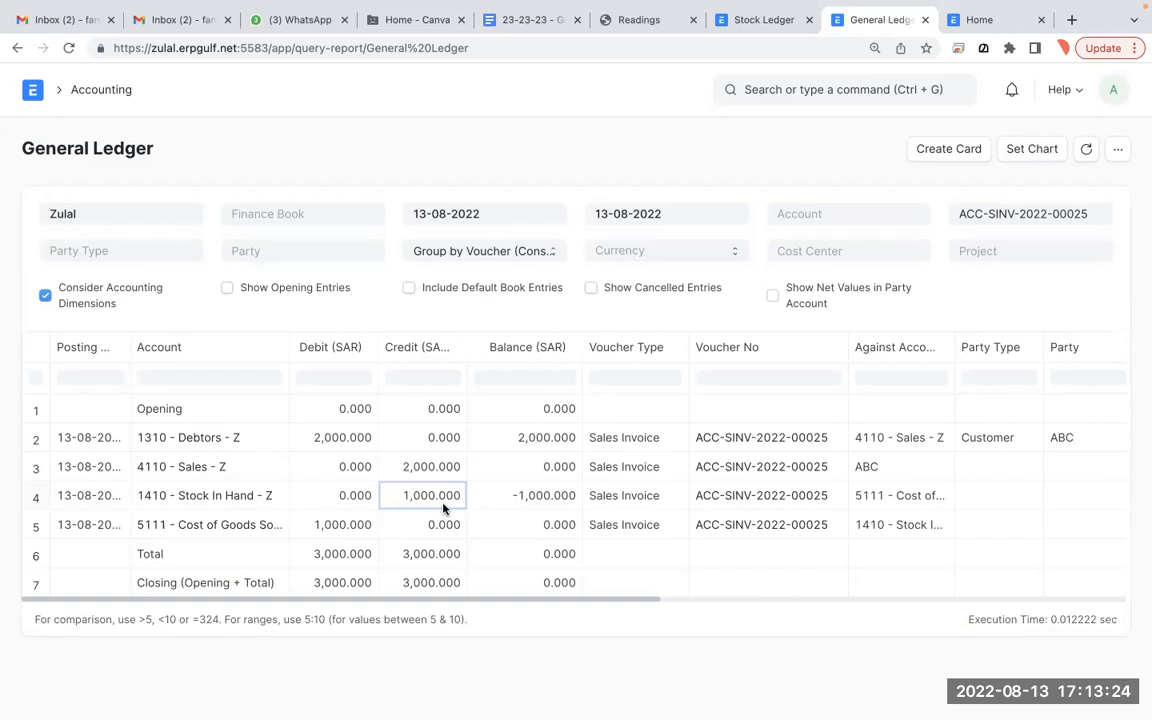
click(18, 47)
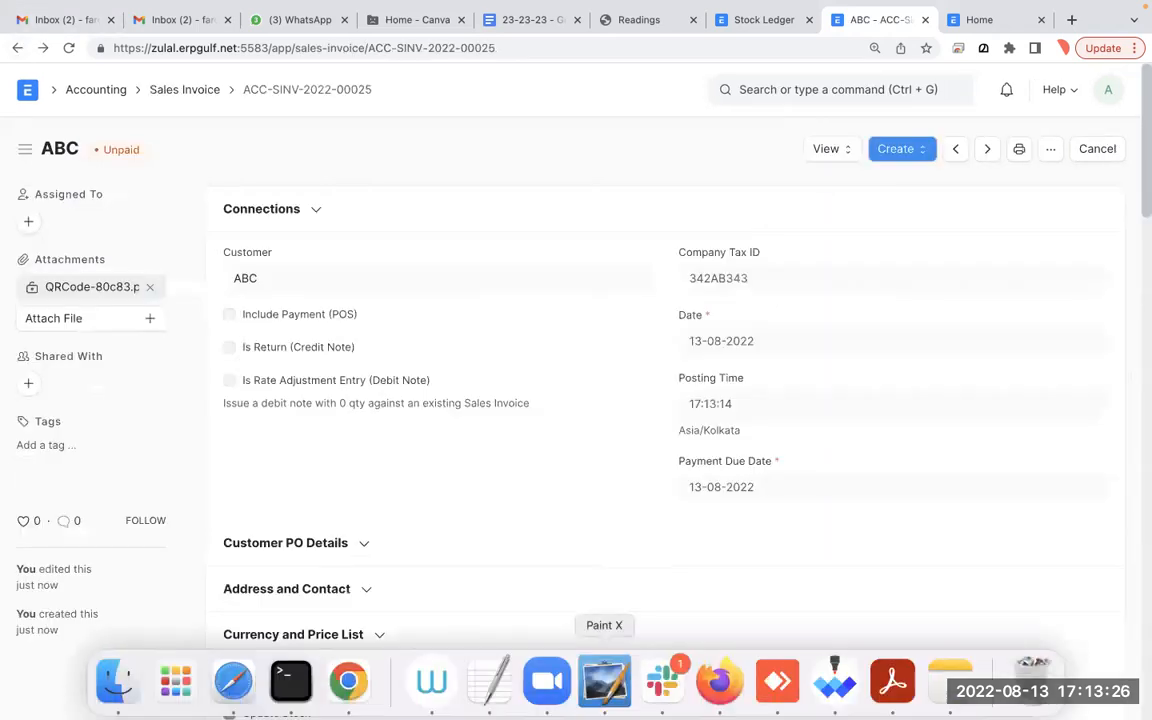
- Reopen the ledger, check the 1,000.000 Cost of Goods Sold debit, and widen the Account column
scroll(537, 566, down, 5)
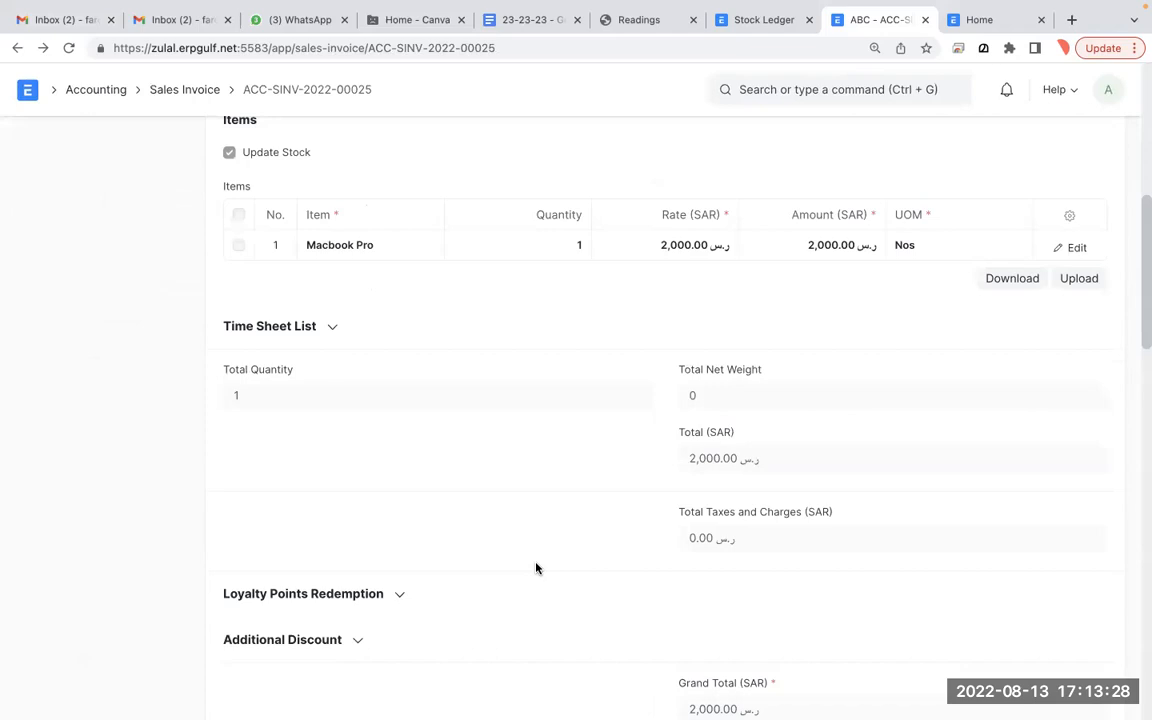
scroll(535, 568, up, 5)
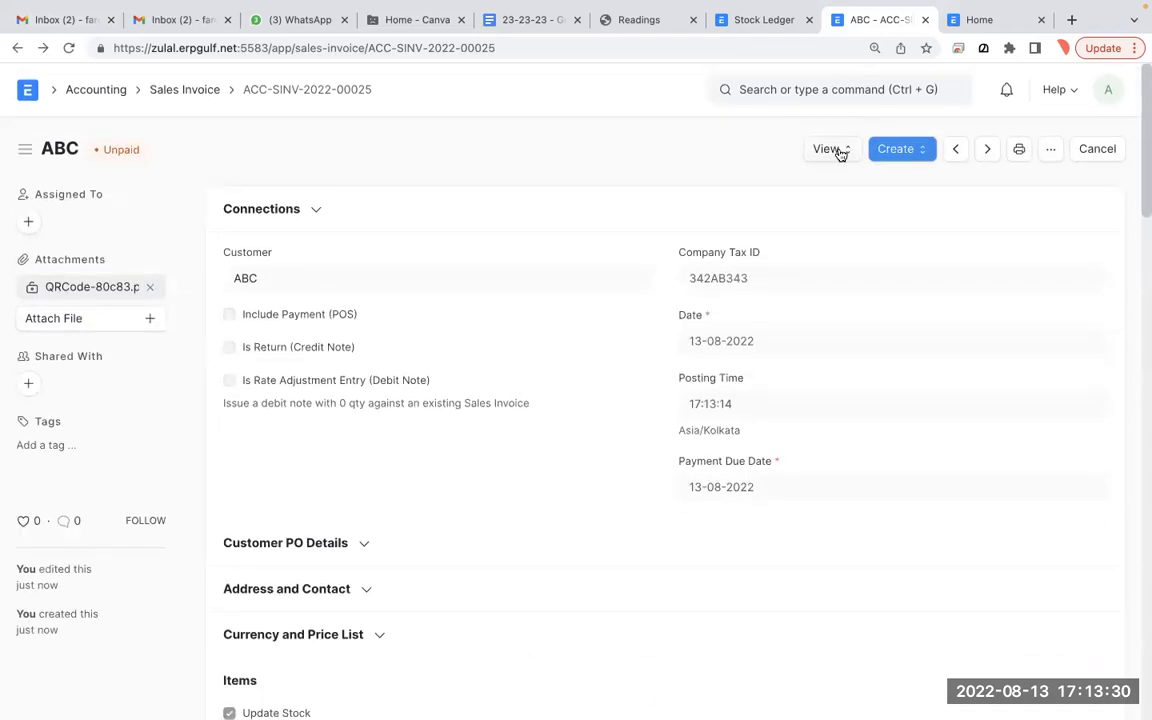
click(836, 150)
click(850, 196)
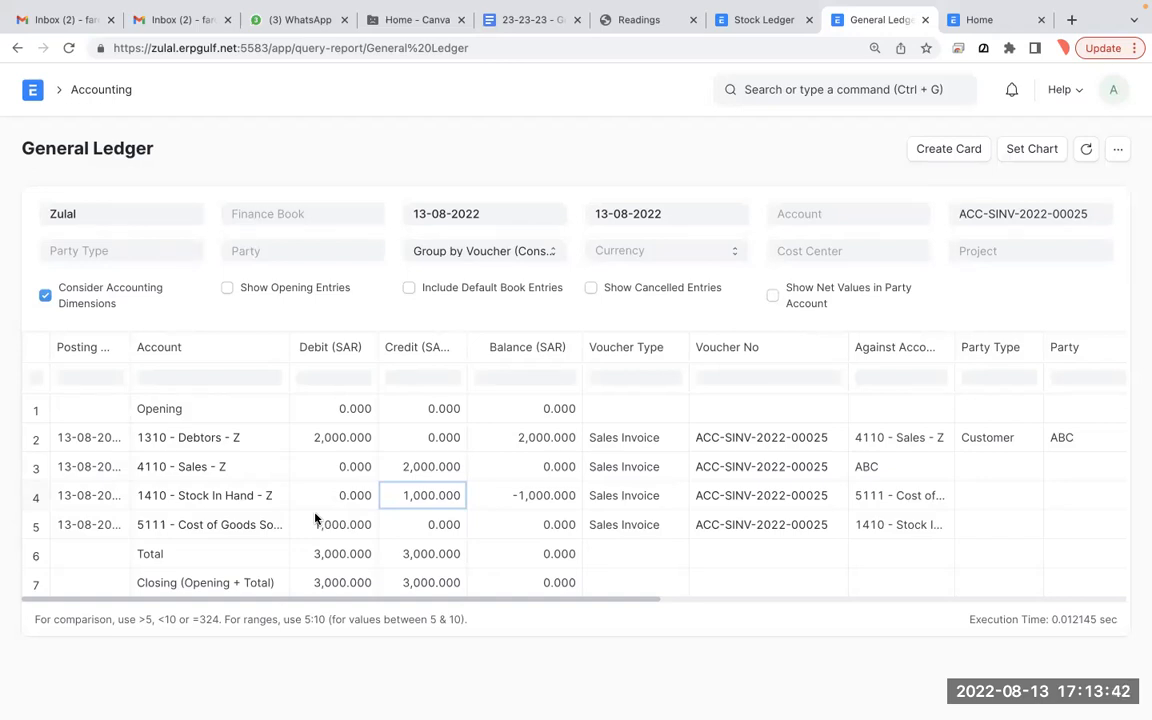
click(374, 528)
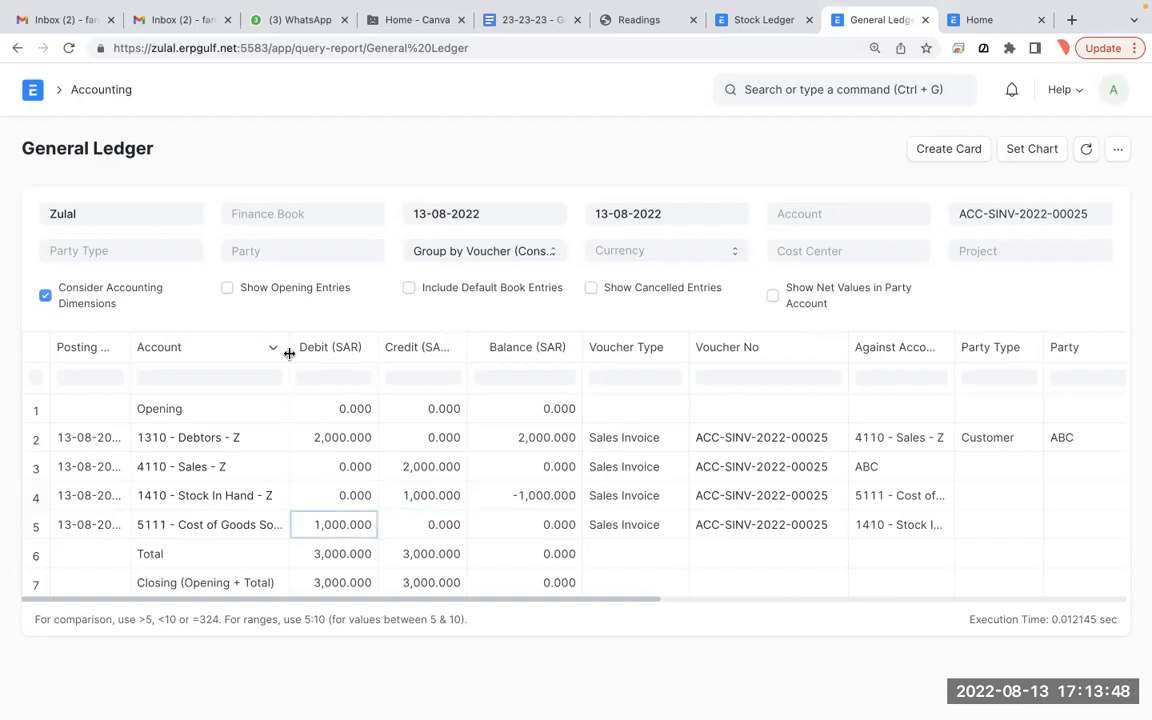
drag(289, 353, 445, 352)
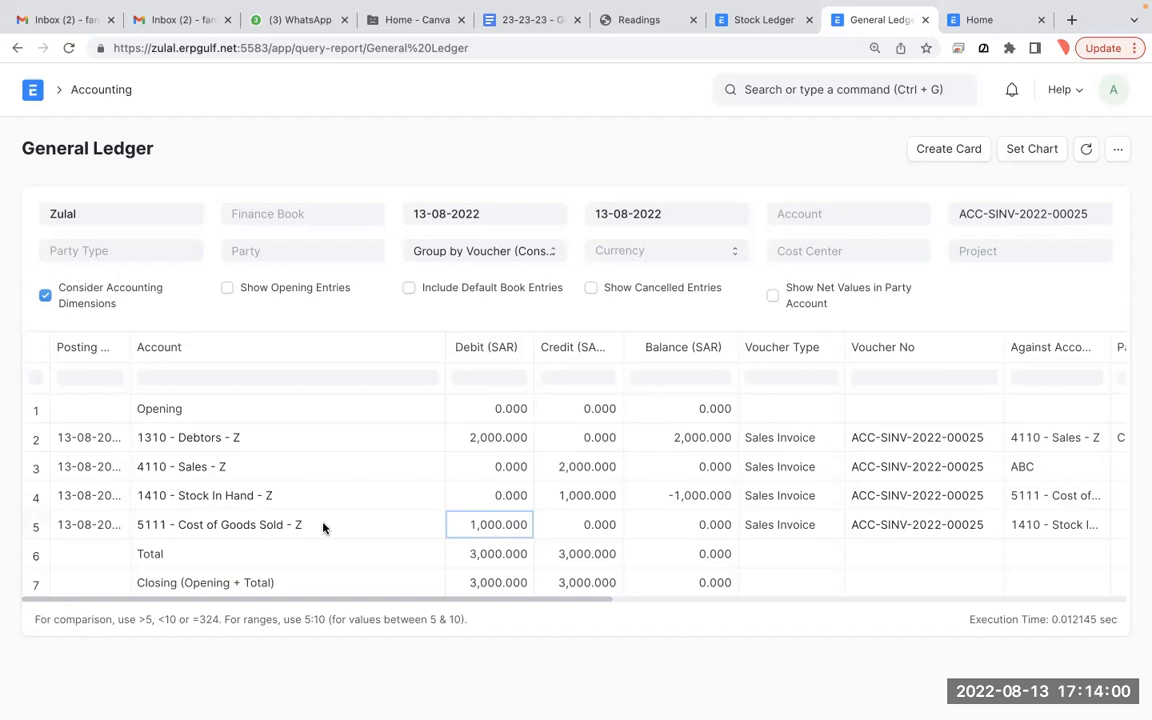
click(18, 49)
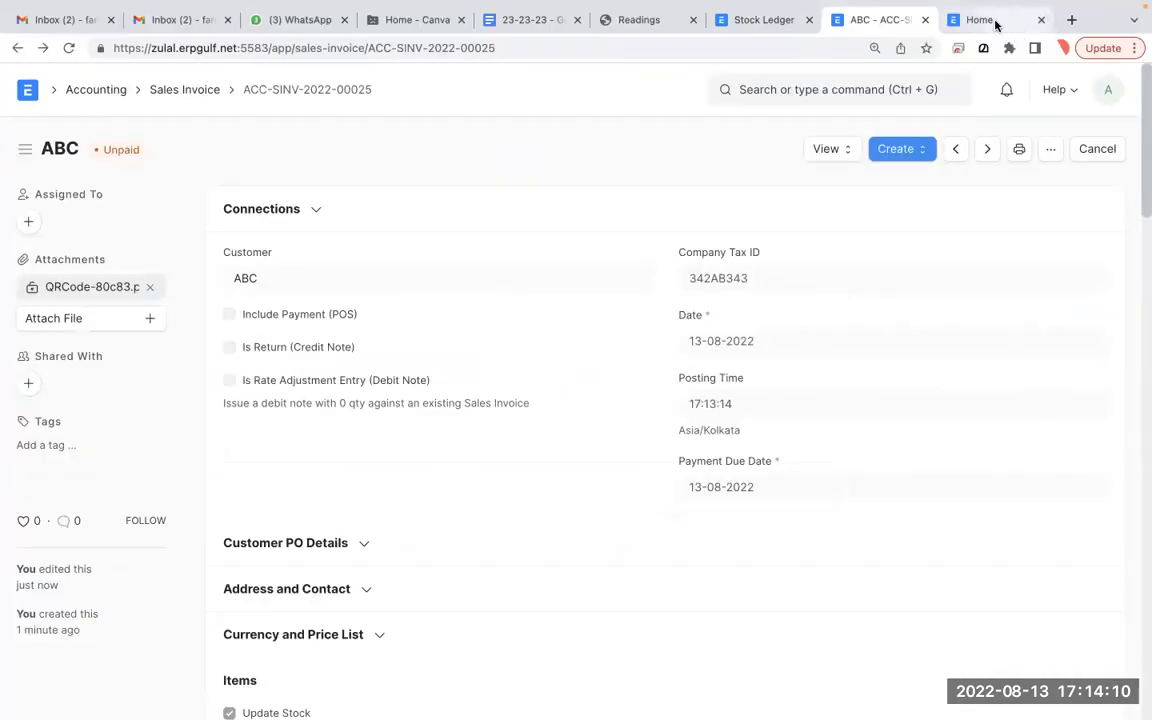
- Review the Stock Ledger report, then go to the ERPNext Home workspace
click(992, 22)
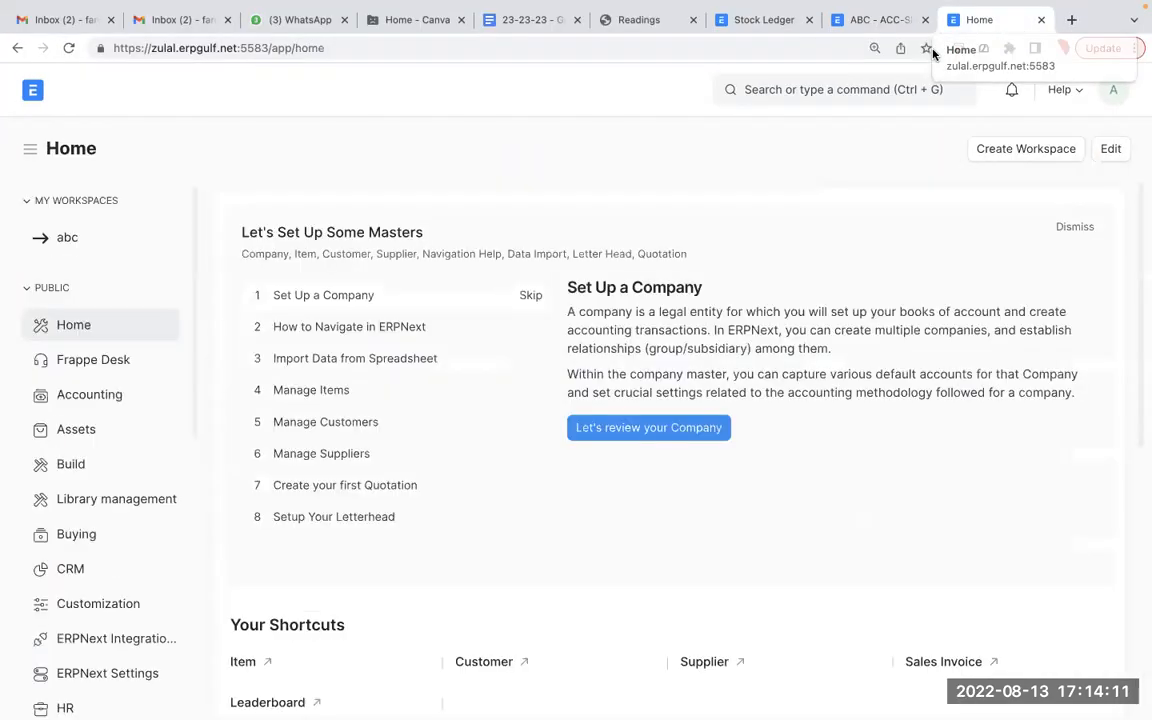
click(762, 24)
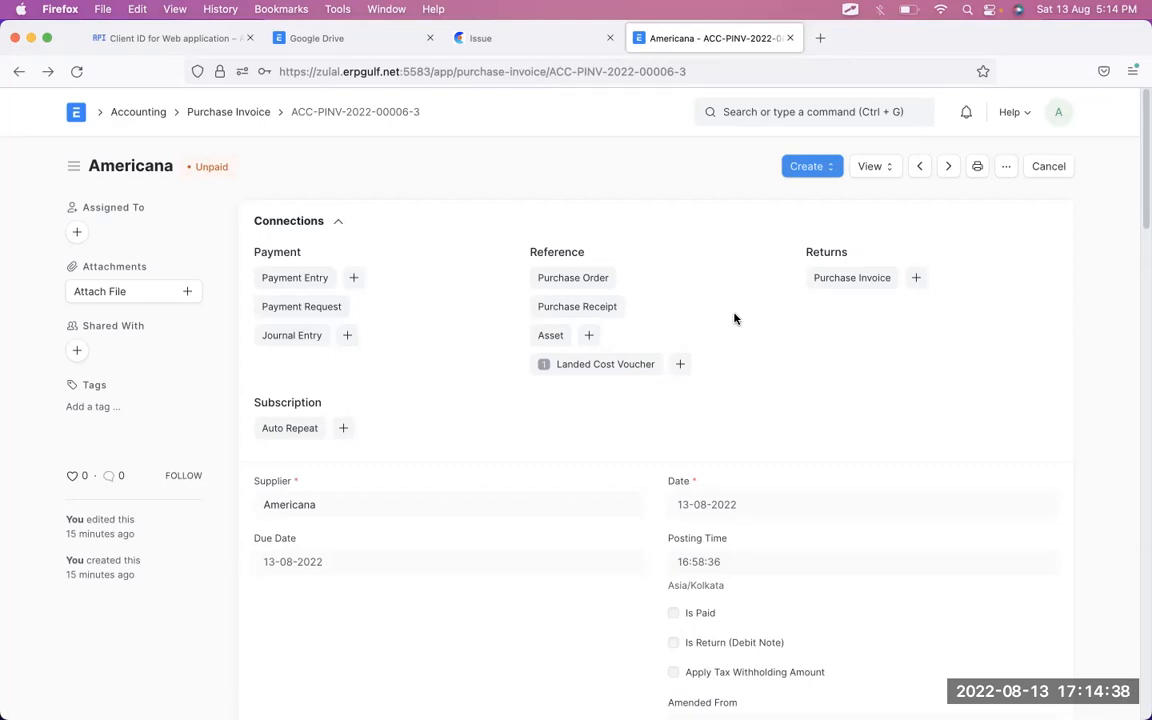
key(ctrl+Right)
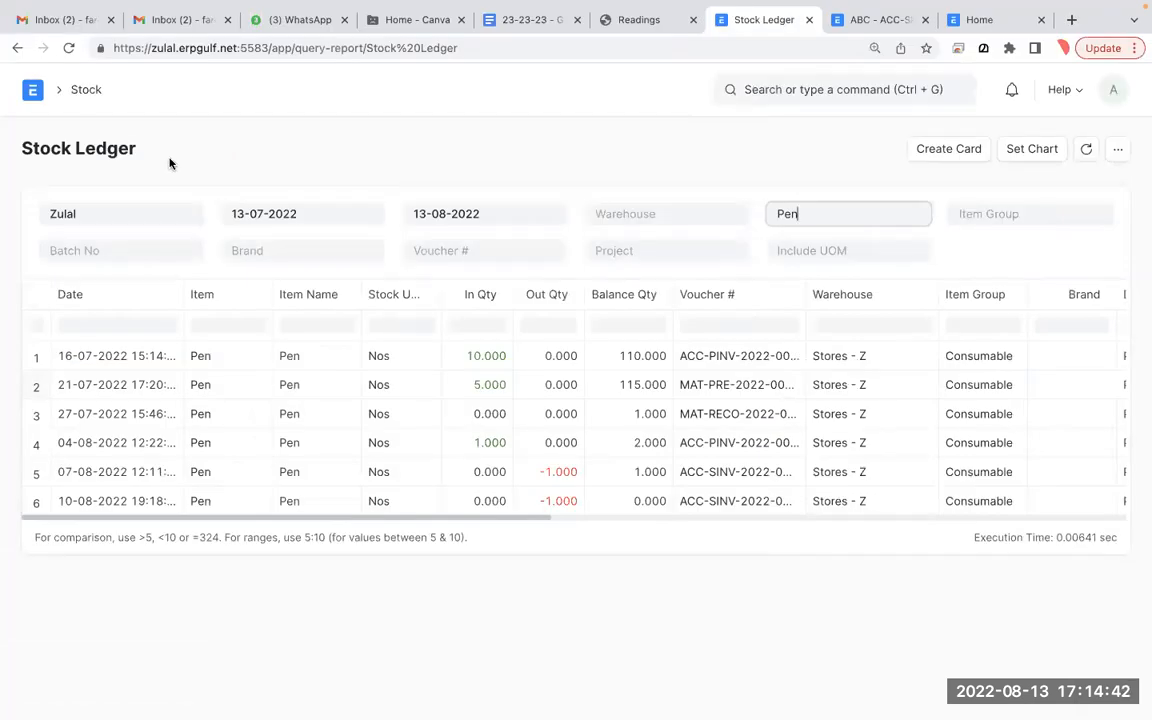
click(28, 91)
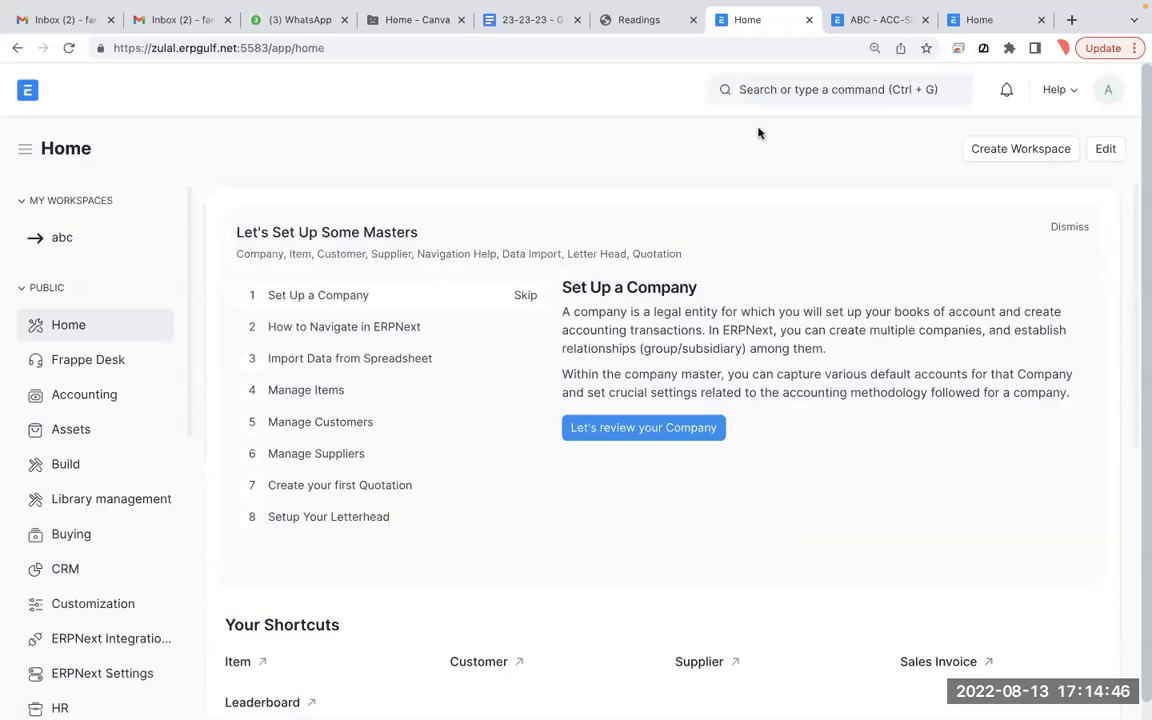
- Open the whiteboard notes, view the costing and valuation page, then hide it
mouse_move(719, 717)
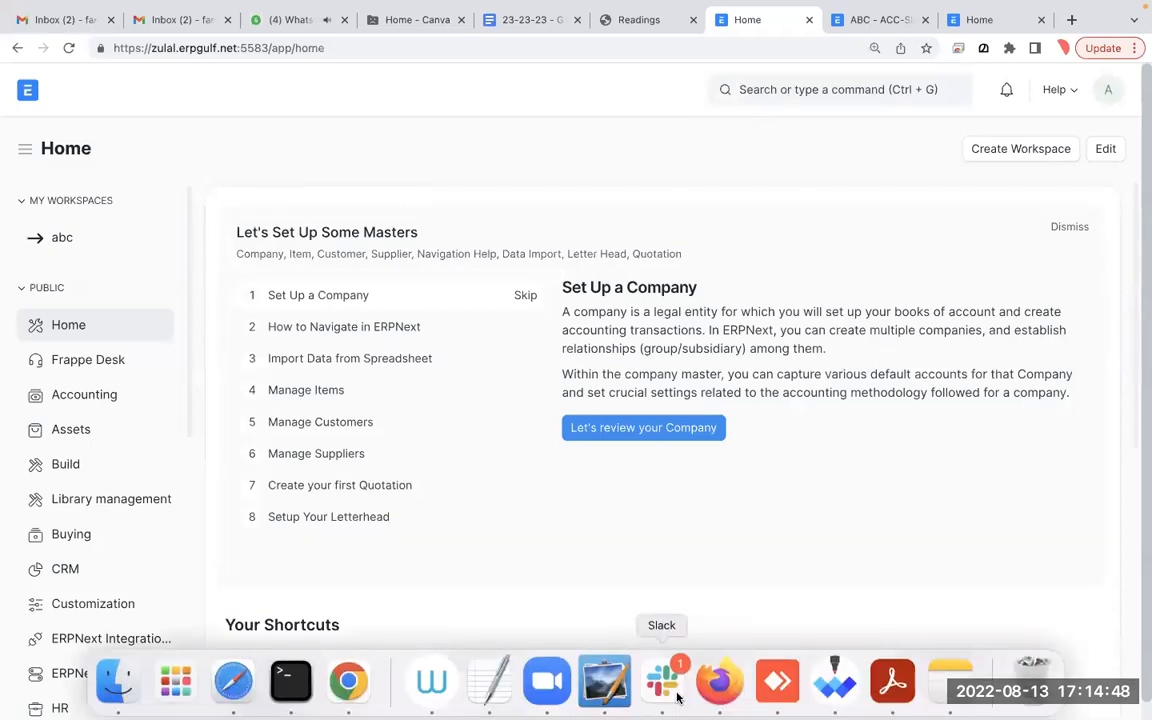
click(828, 686)
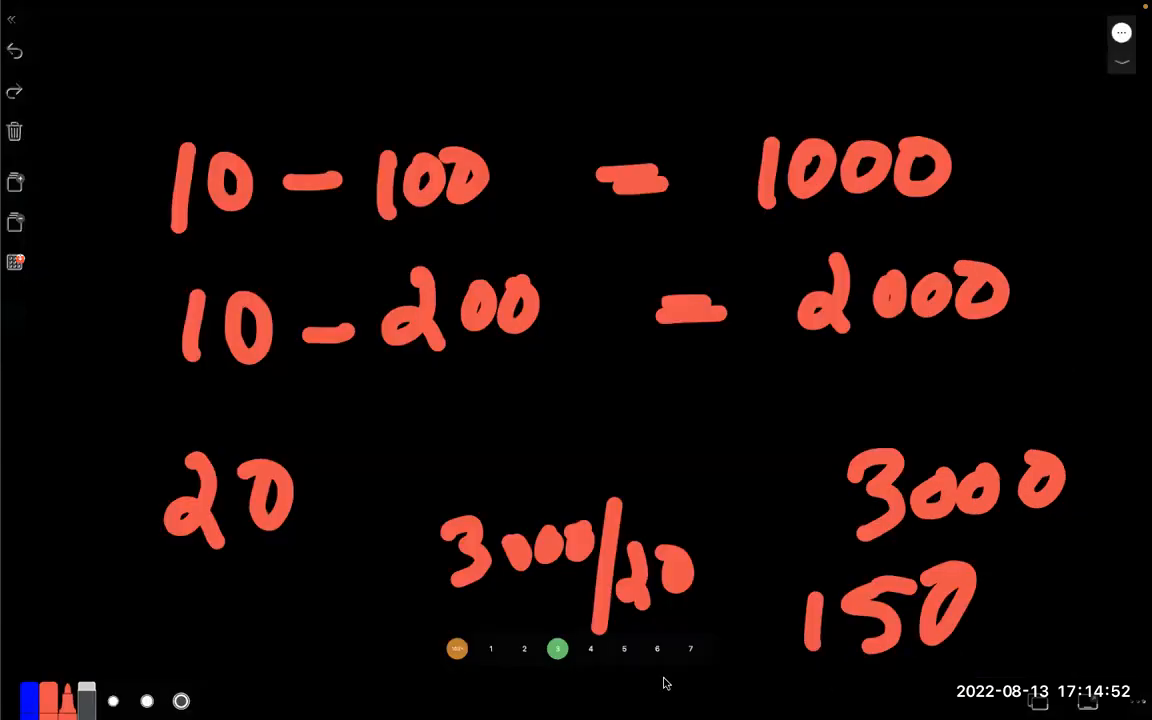
click(524, 649)
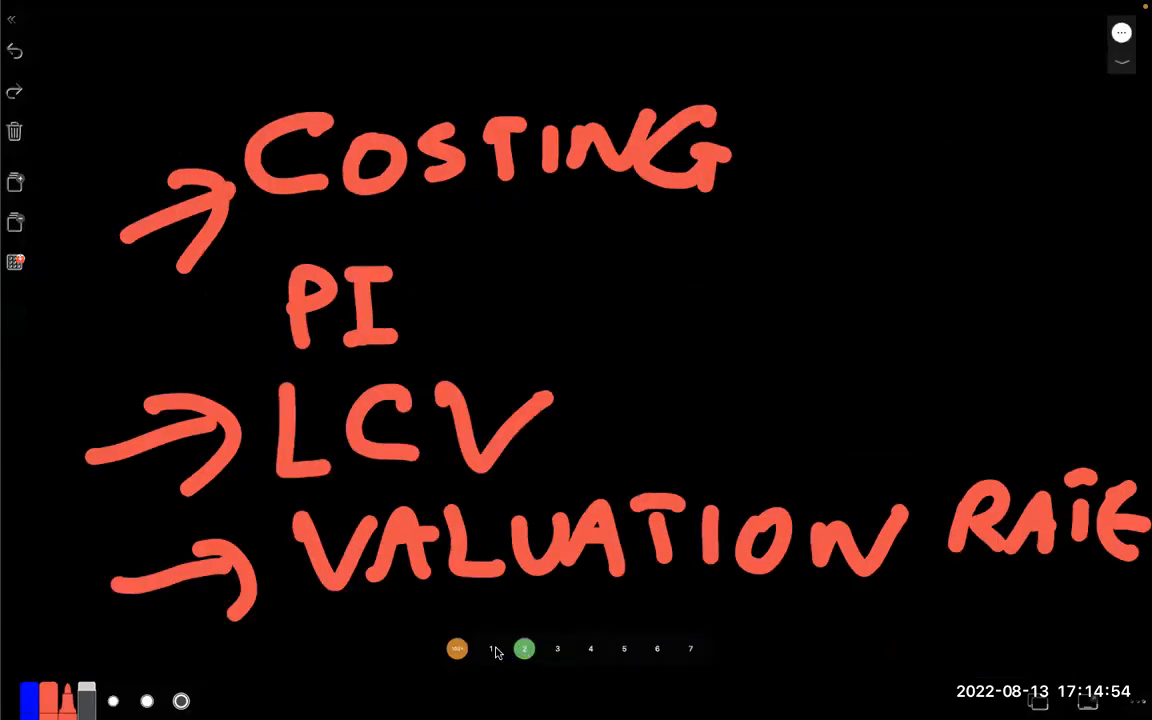
click(491, 649)
key(ctrl+Left)
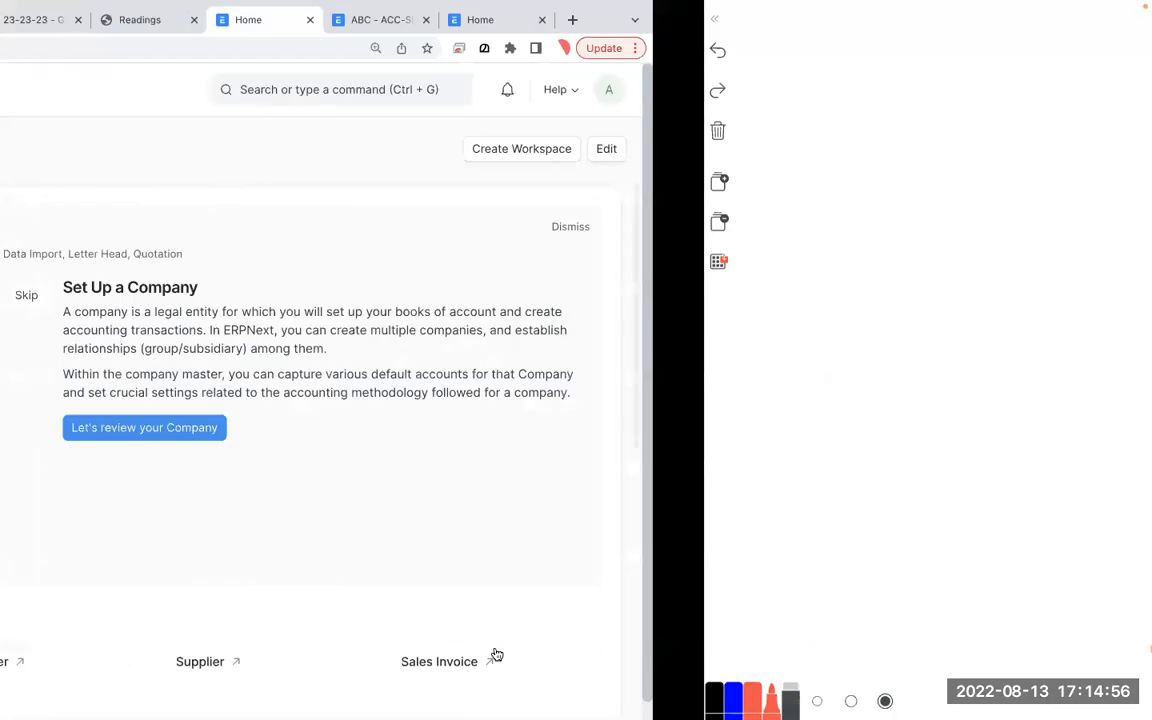
- Search 'stock reco' and start a new Stock Reconciliation with purpose Stock Reconciliation
click(835, 92)
text(stoc)
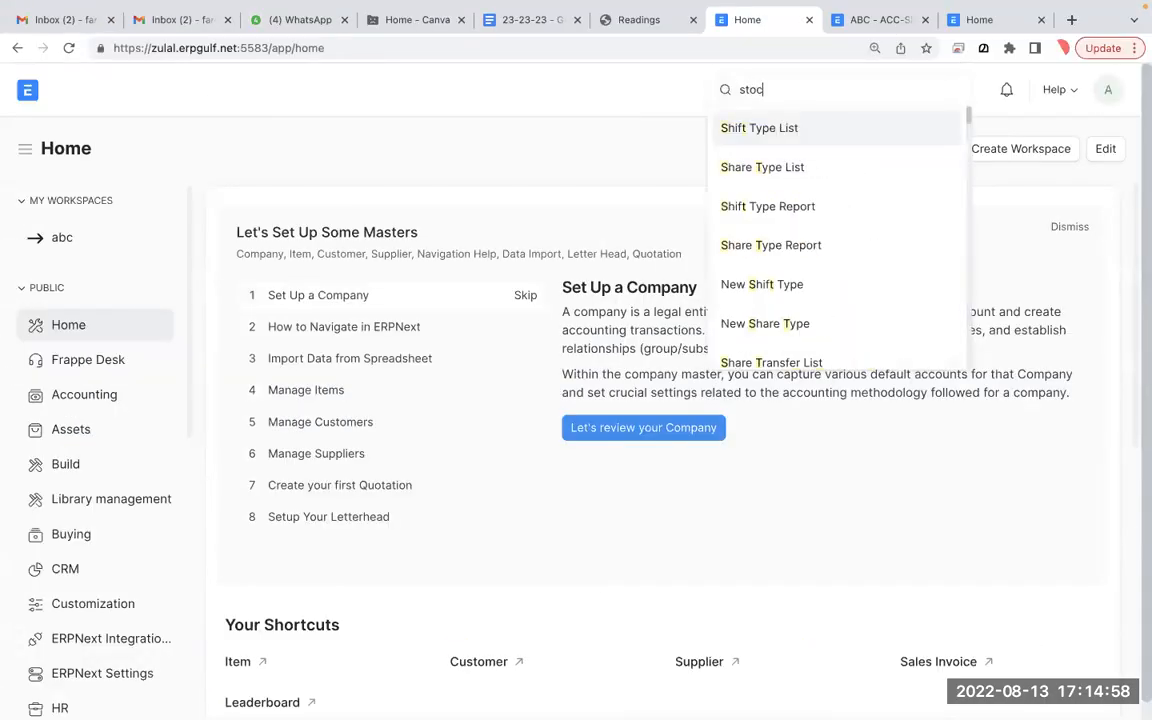
text(k reco)
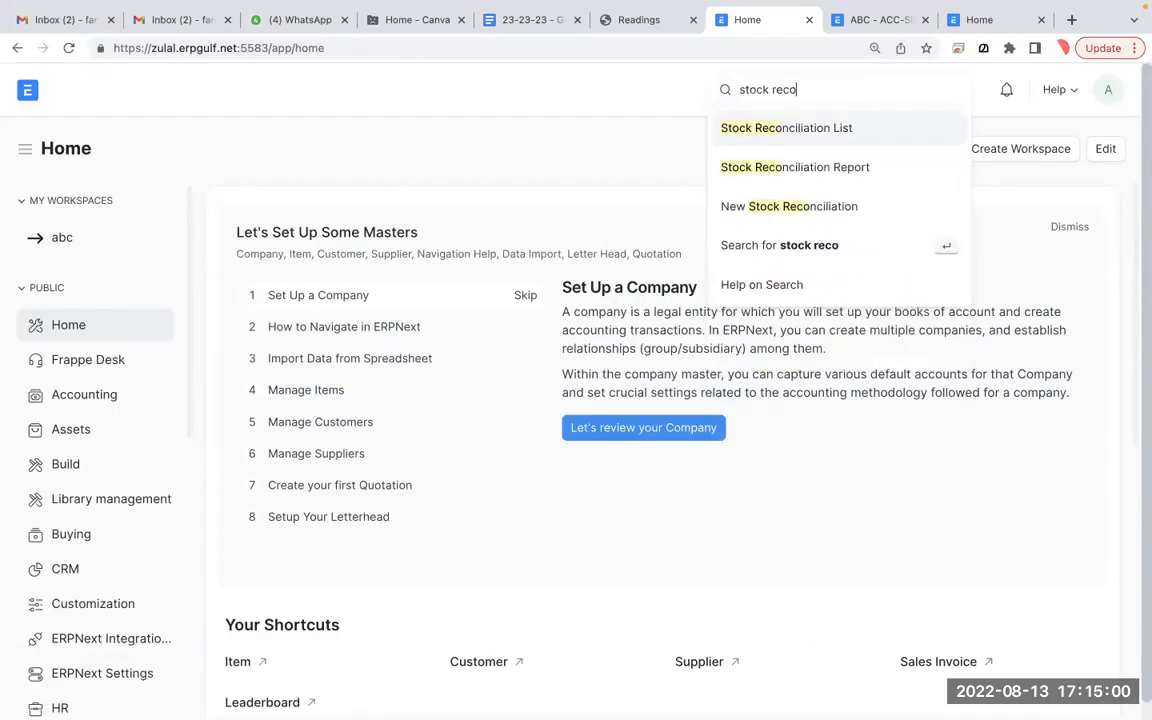
click(823, 134)
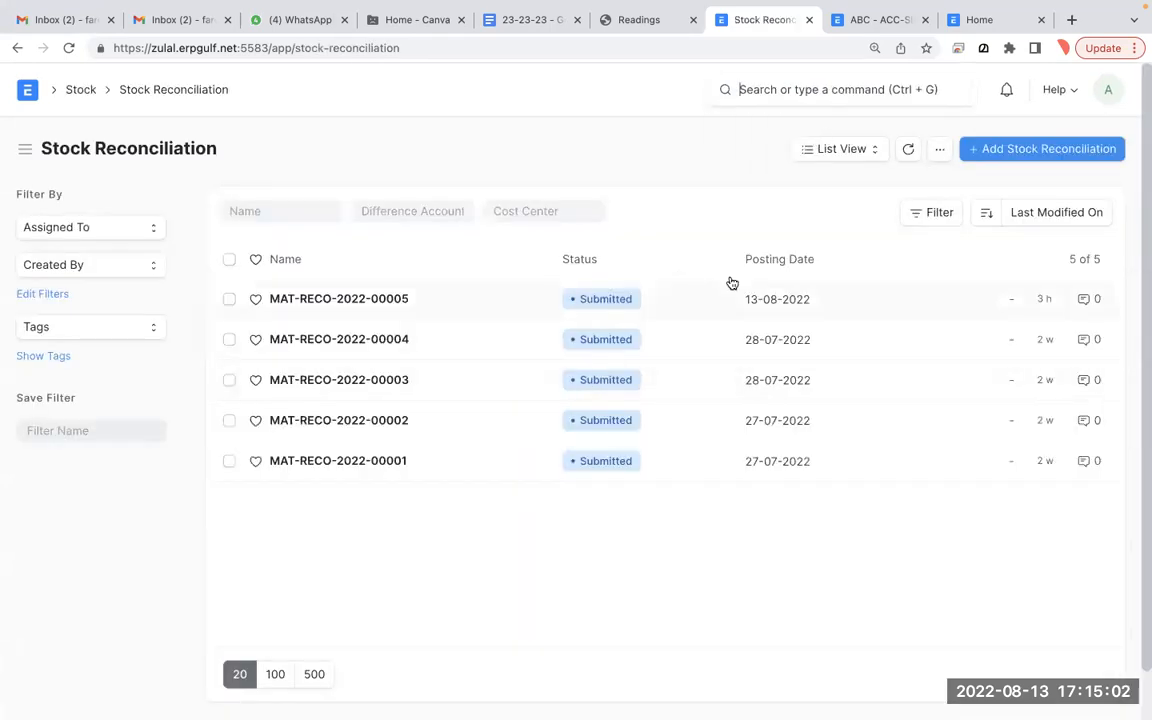
click(1021, 158)
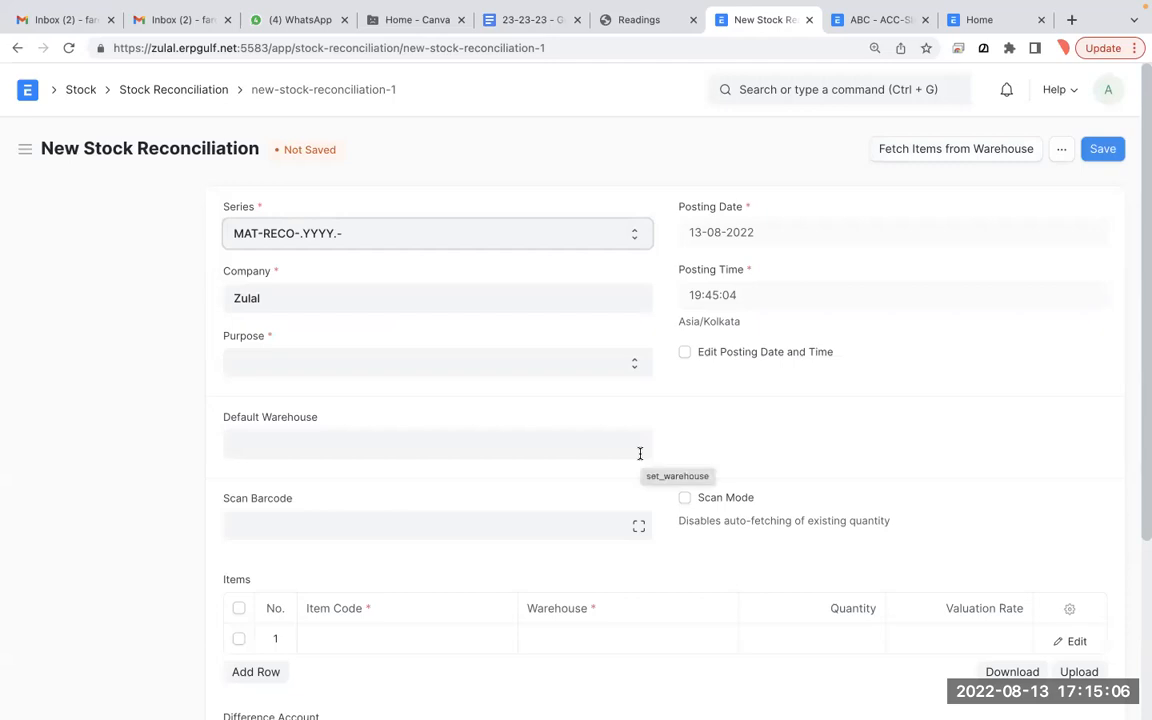
click(605, 366)
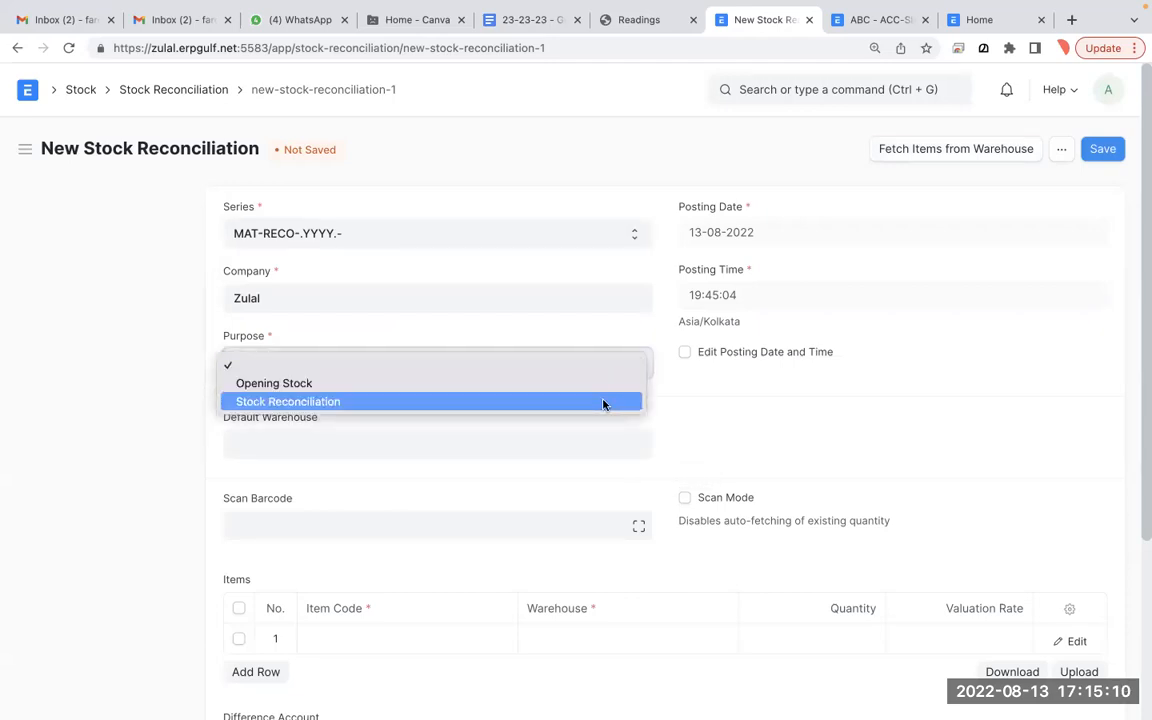
click(603, 402)
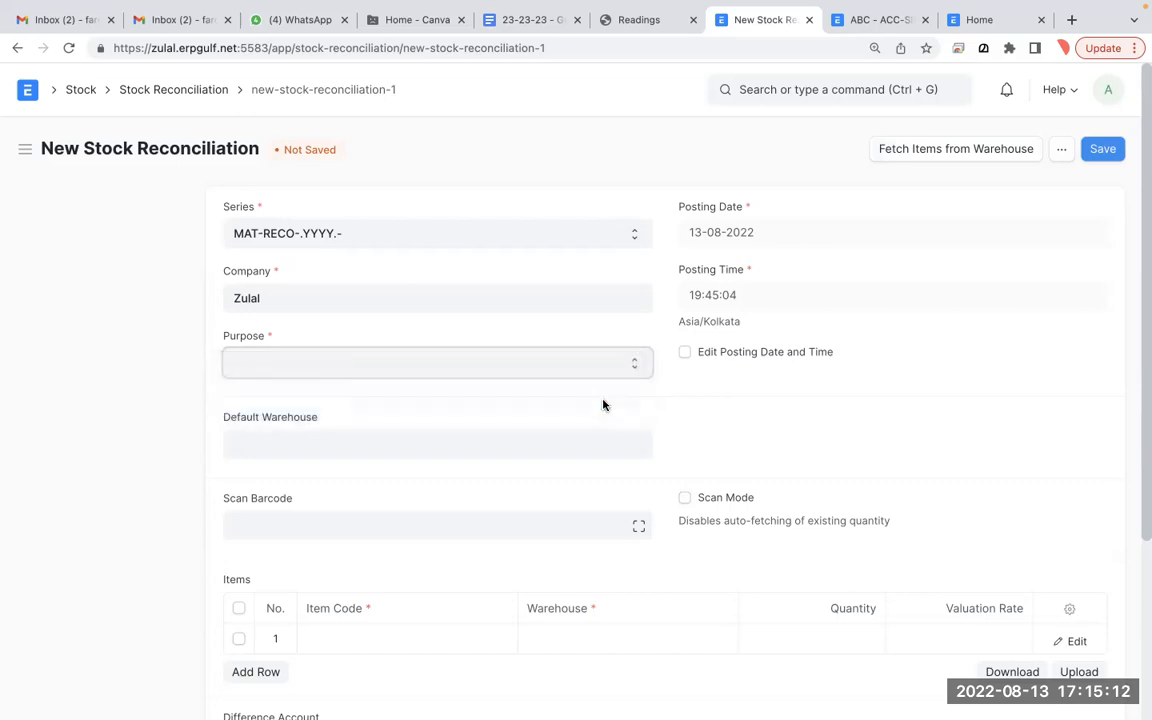
- Look at the first Items row, then go back to the Stock Reconciliation list
scroll(603, 404, down, 1)
scroll(603, 404, down, 1)
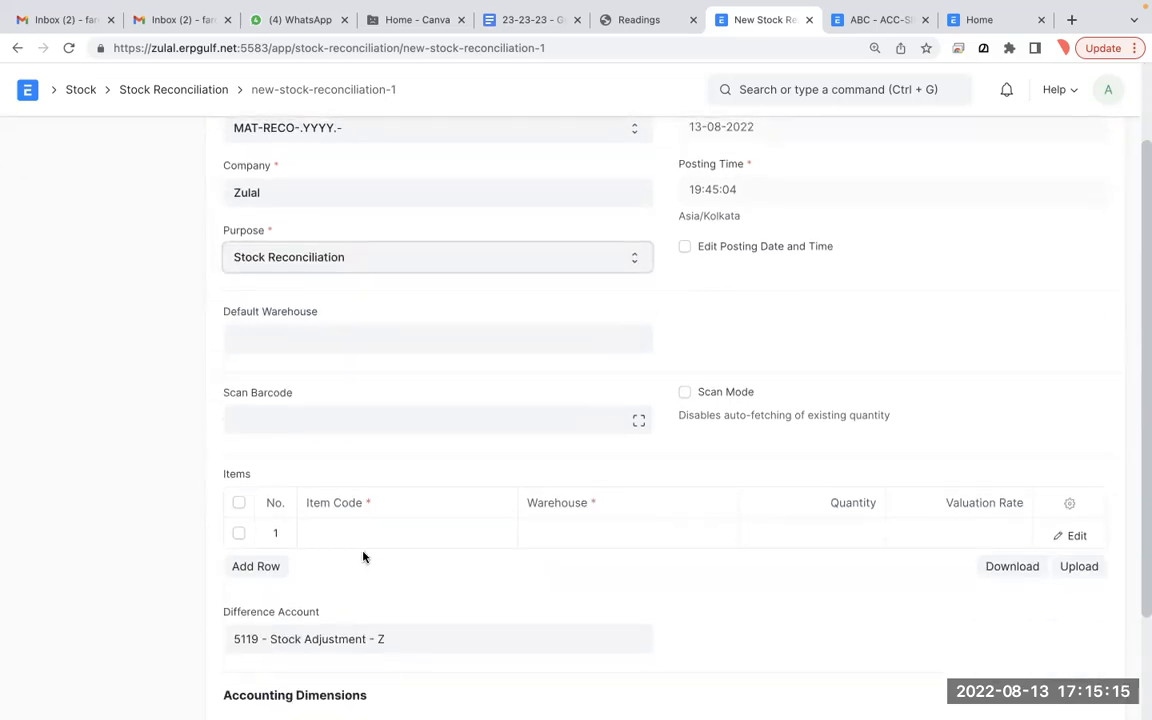
click(995, 522)
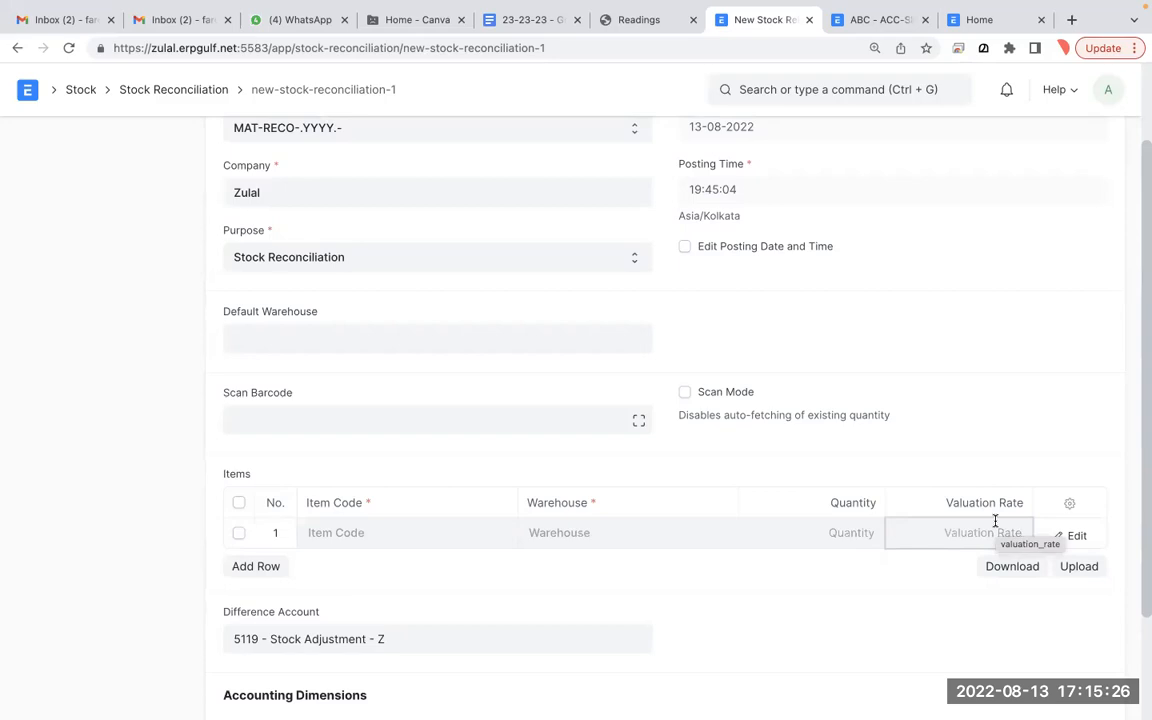
scroll(995, 520, up, 2)
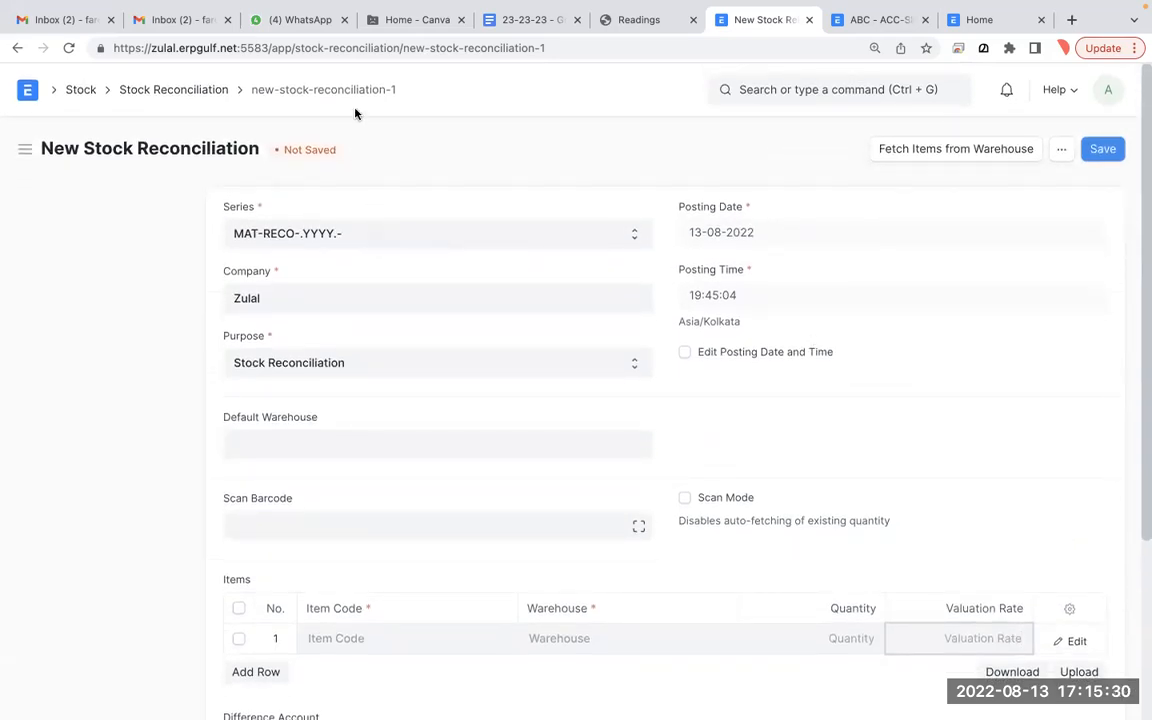
click(214, 95)
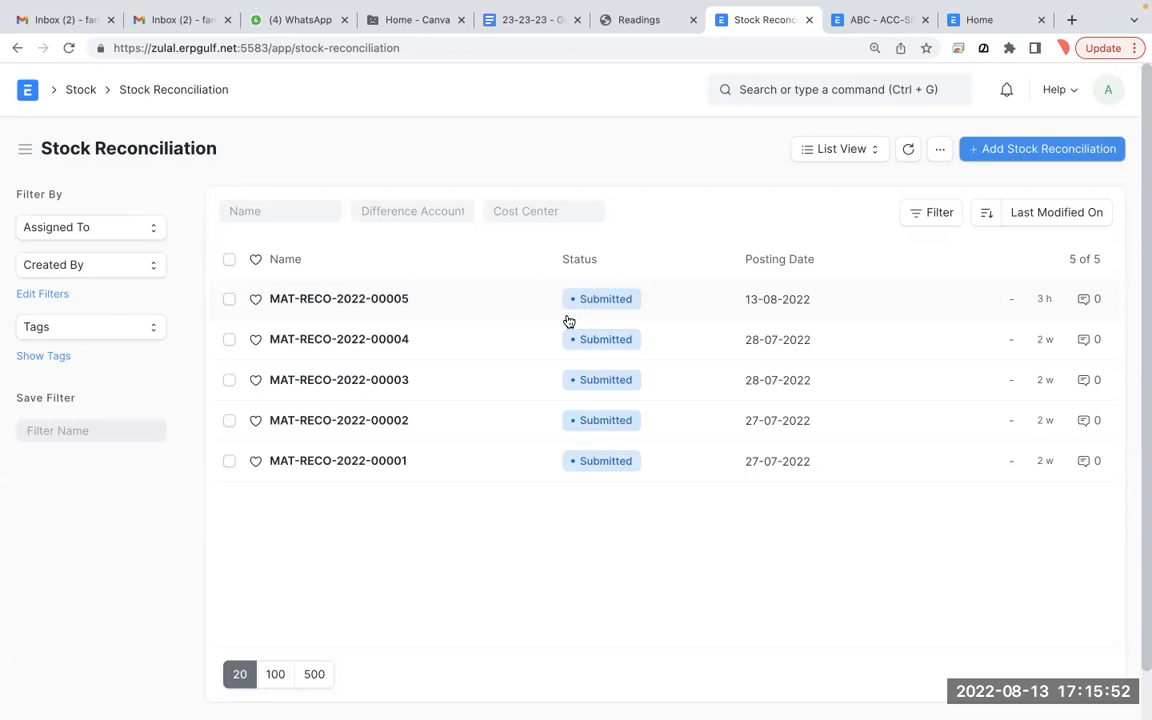
- Bring up the annotation overlay, clear old notes, and erase a trial 'Sa' scribble
key(ctrl+shift+z)
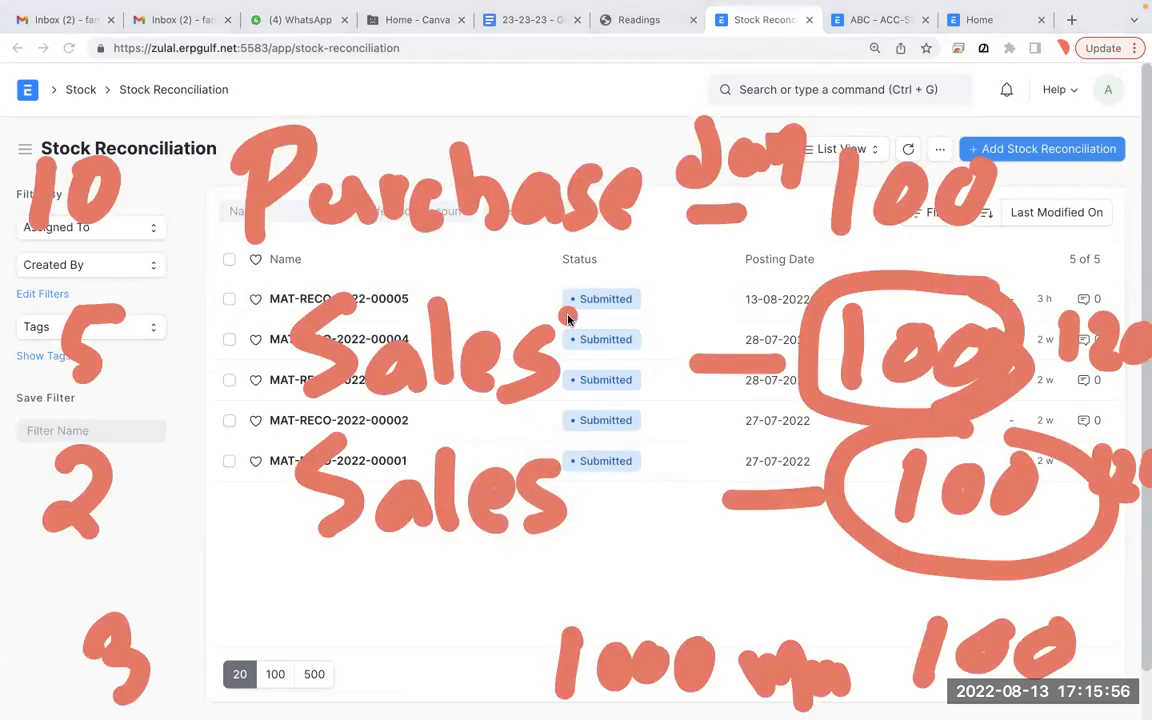
key(f)
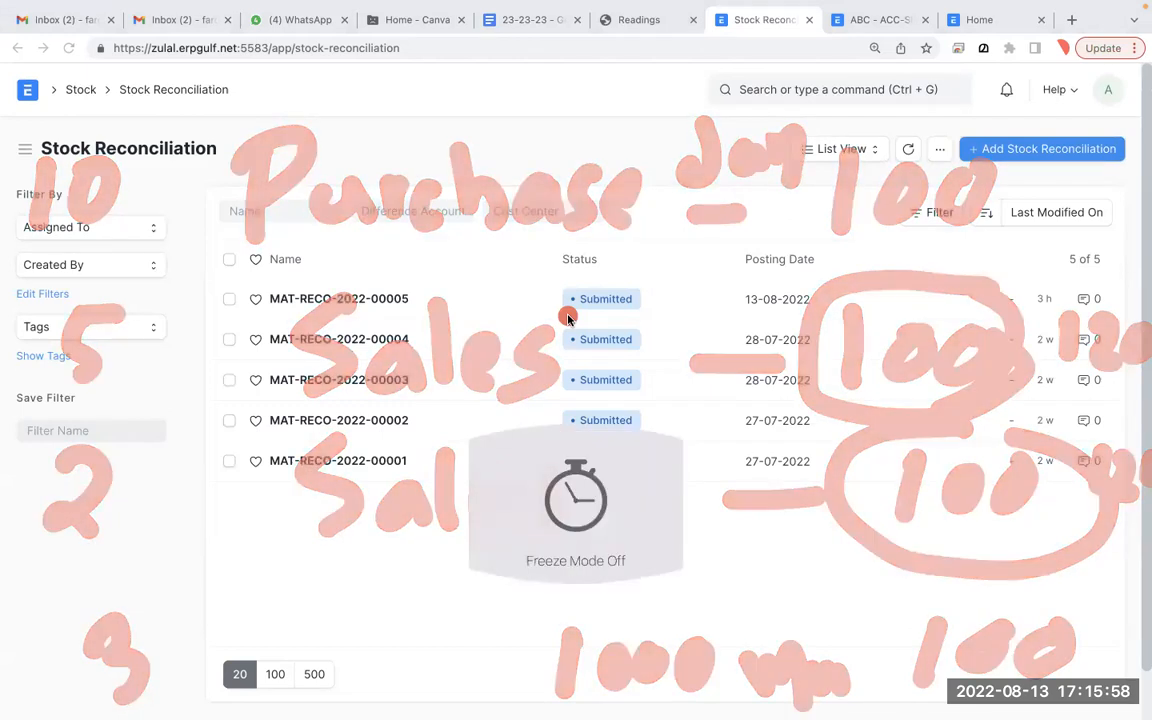
key(f)
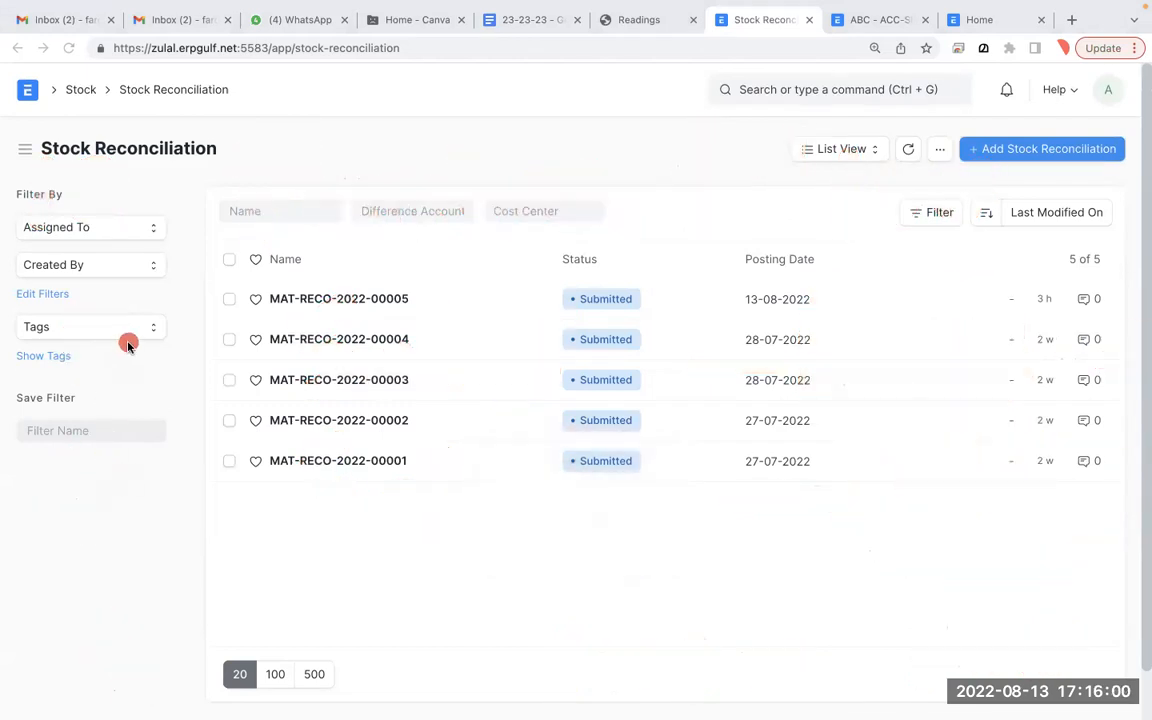
mouse_move(122, 417)
mouse_down()
mouse_move(114, 491)
mouse_move(85, 537)
mouse_up()
mouse_move(170, 478)
mouse_down()
mouse_move(156, 516)
mouse_move(192, 517)
mouse_up()
key(f)
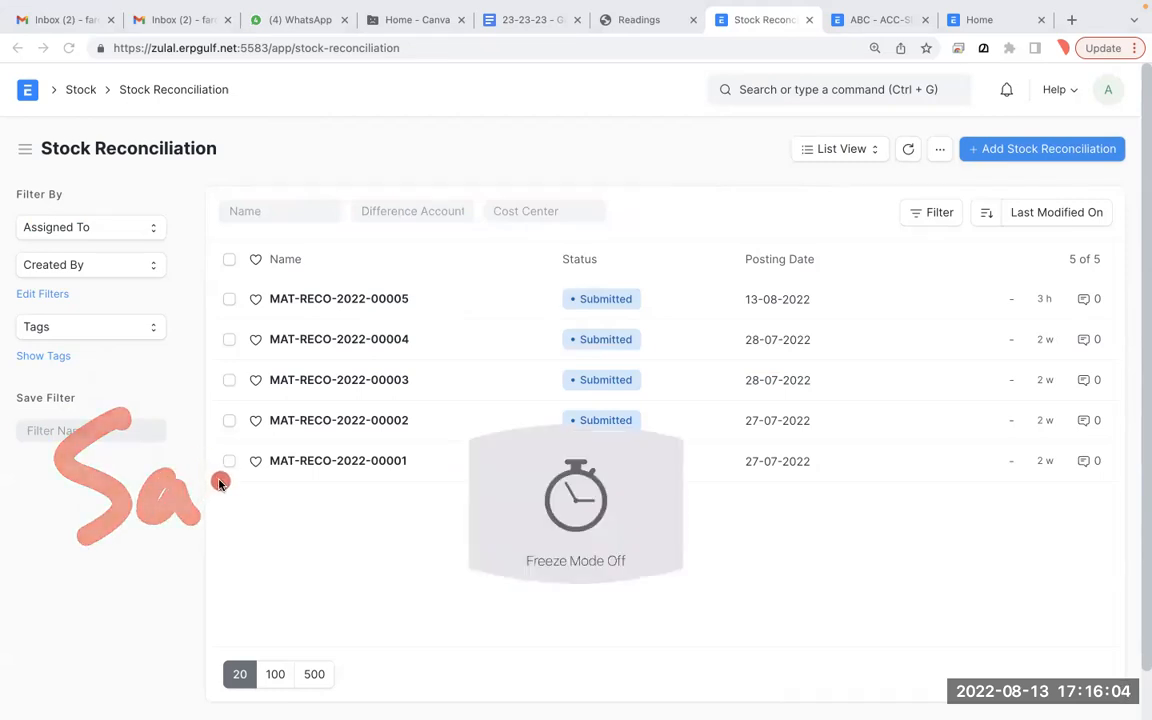
key(f)
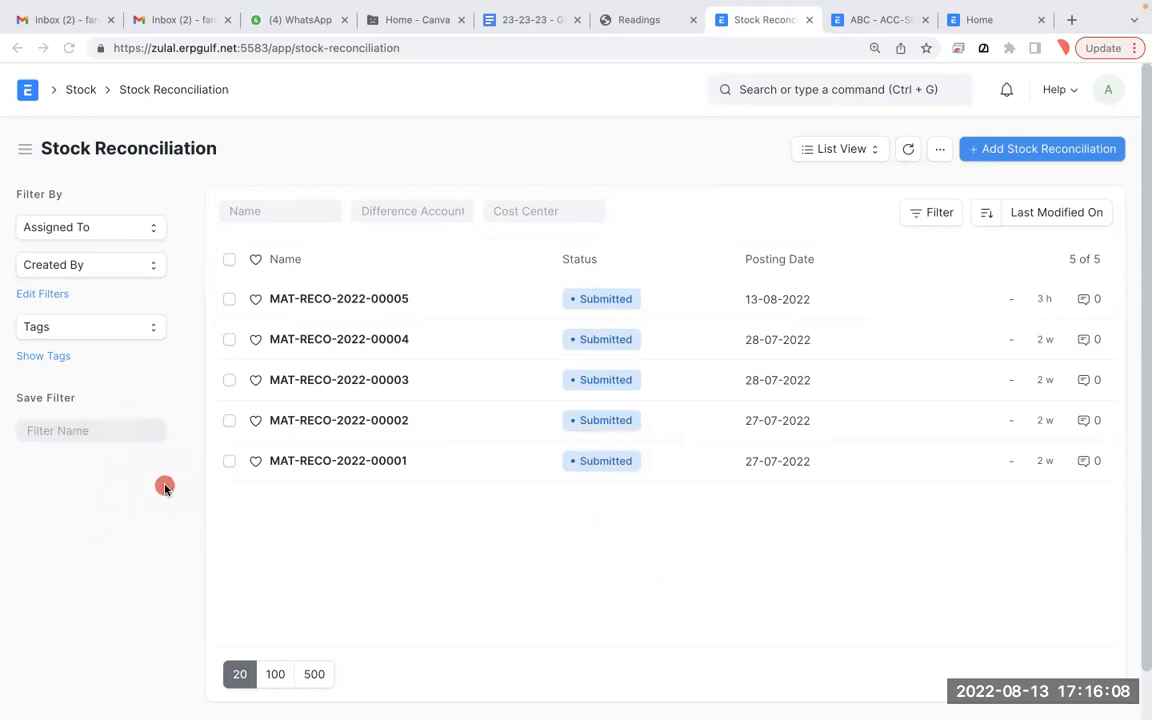
- Handwrite the training contact e-mail address with the brush over the list
click(144, 425)
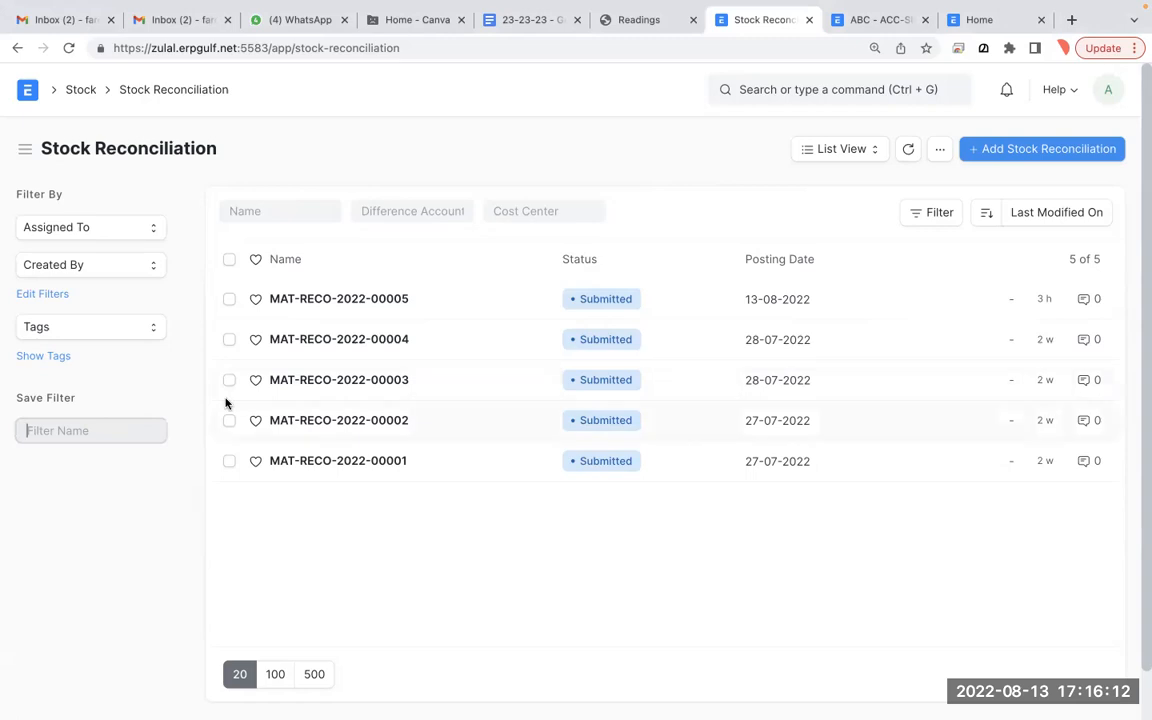
key(alt+Tab)
drag(195, 409, 205, 494)
drag(145, 452, 230, 383)
mouse_move(238, 440)
mouse_down()
mouse_move(262, 410)
mouse_move(322, 432)
mouse_move(376, 420)
mouse_move(506, 442)
mouse_move(579, 401)
mouse_move(658, 429)
mouse_up()
mouse_move(722, 395)
mouse_down()
mouse_move(764, 390)
mouse_move(772, 448)
mouse_up()
mouse_move(470, 610)
mouse_down()
mouse_move(481, 638)
mouse_move(560, 594)
mouse_move(565, 560)
mouse_move(617, 545)
mouse_move(743, 563)
mouse_move(870, 485)
mouse_move(882, 540)
mouse_move(1019, 497)
mouse_move(1070, 509)
mouse_move(1055, 557)
mouse_up()
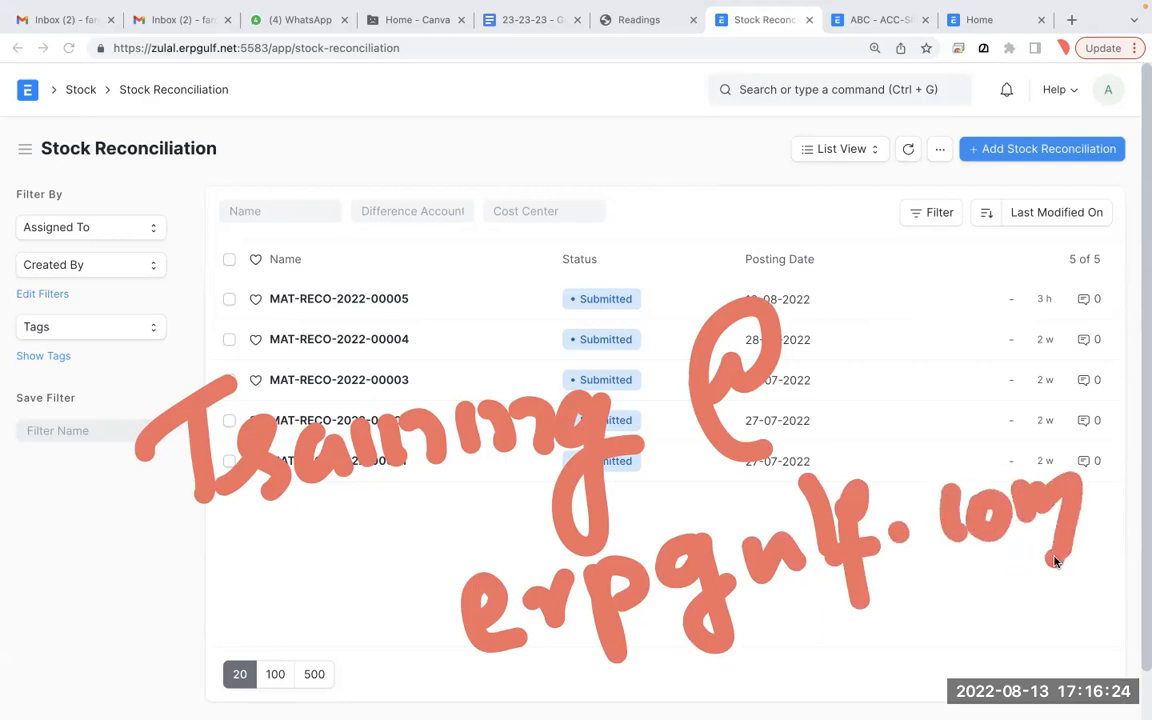